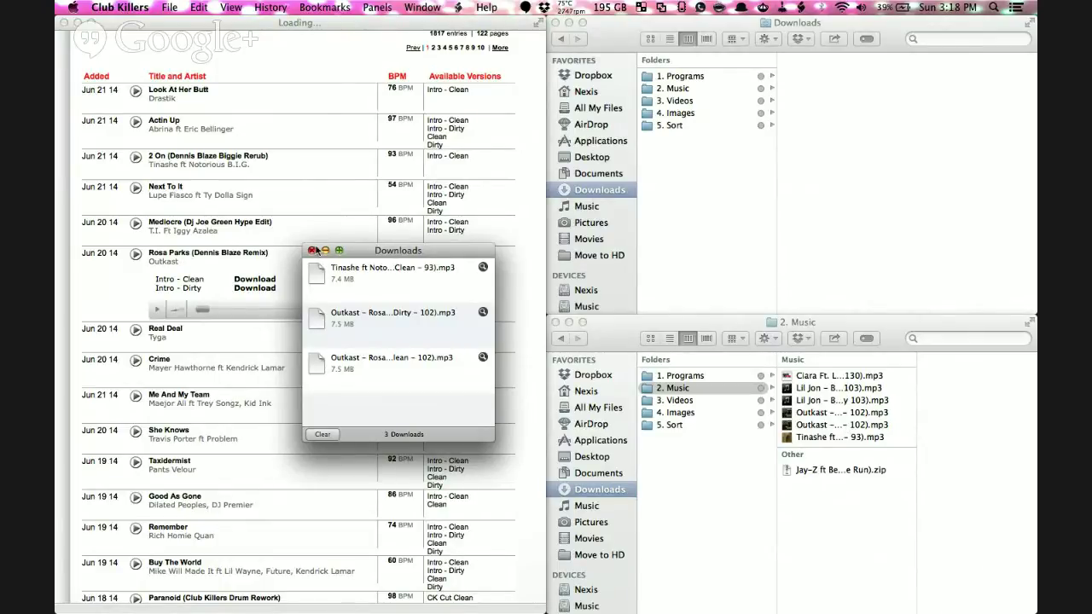
Close the download list and both Finder windows showing the Downloads and 2. Music folders.
left_click(311, 250)
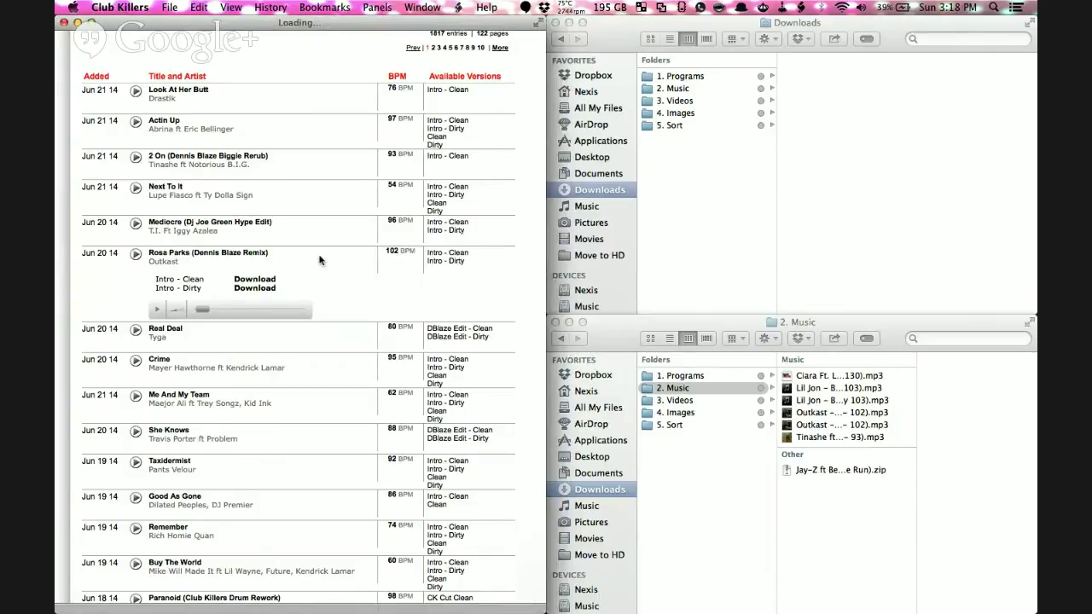
left_click(556, 323)
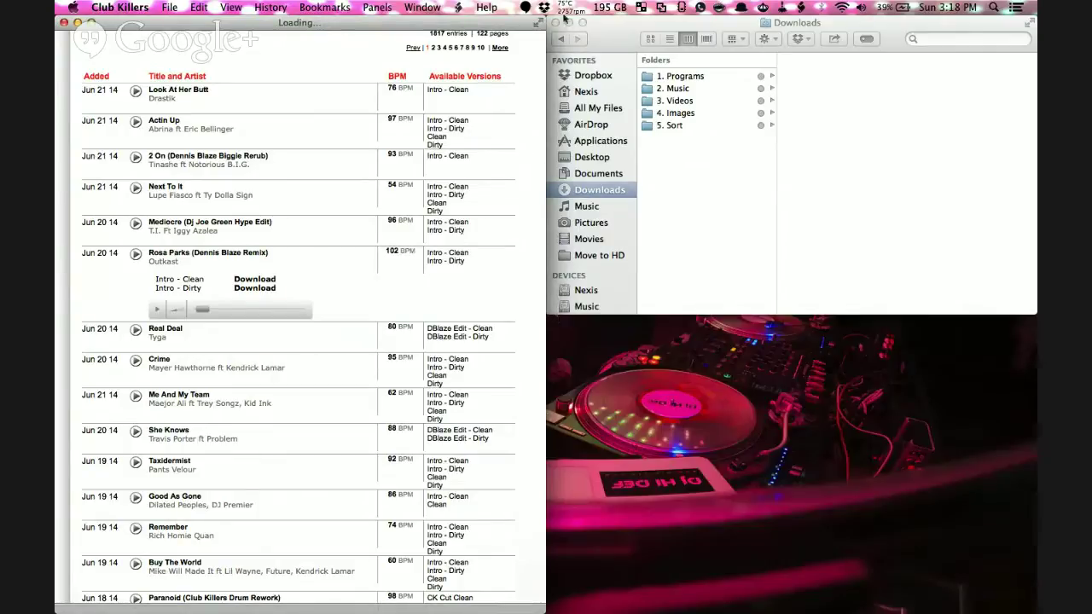
left_click(555, 22)
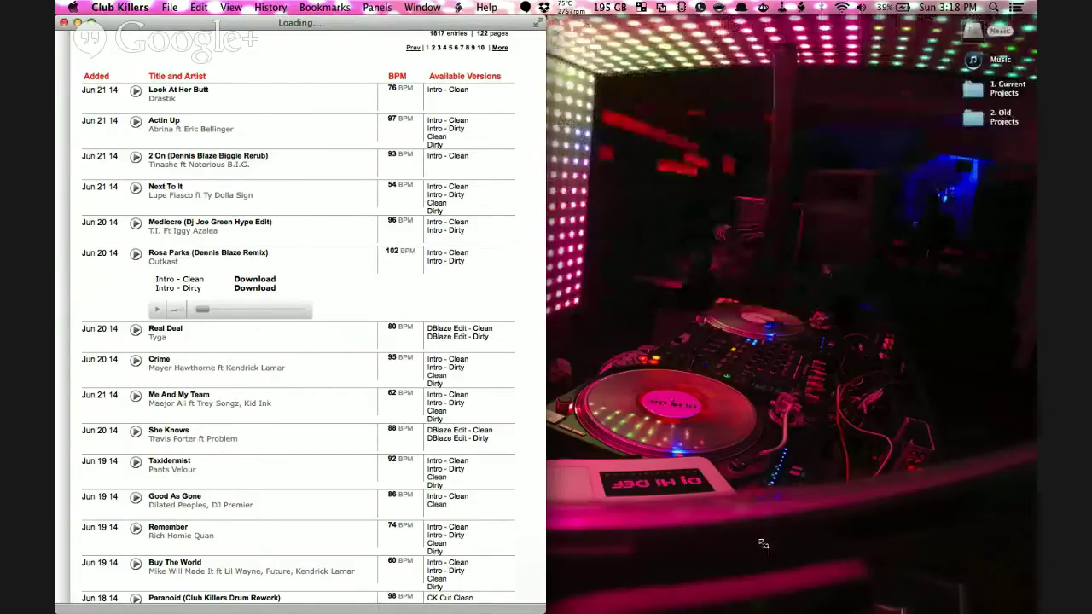
Quit Club Killers and hide Chrome to clear the desktop.
left_click_drag(542, 610, 1024, 463)
scroll(877, 293, "down", 3)
key("ctrl+Left")
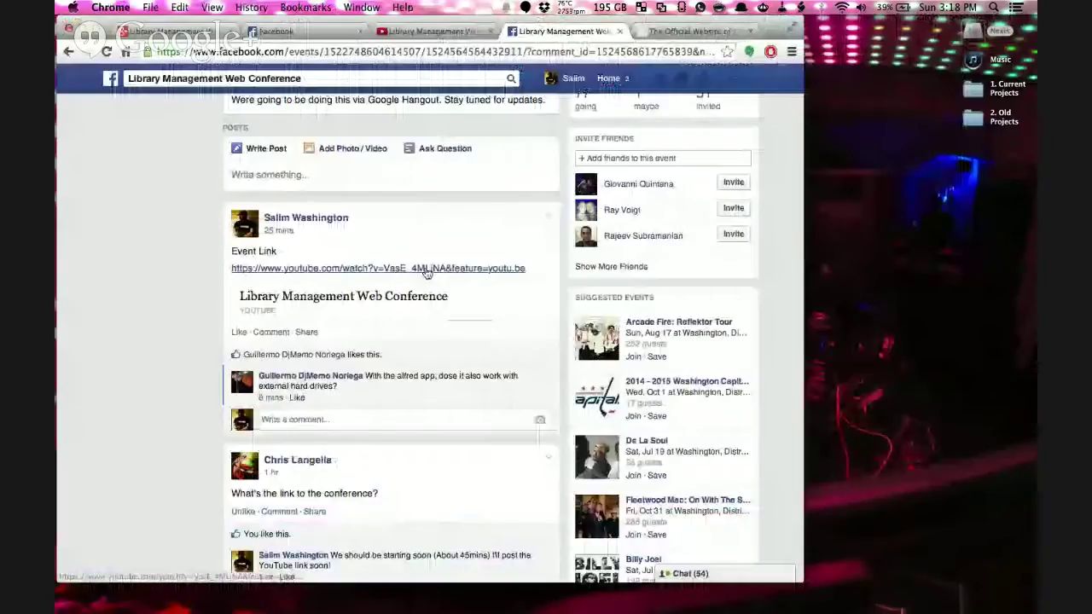
left_click(427, 271)
key("ctrl+Right")
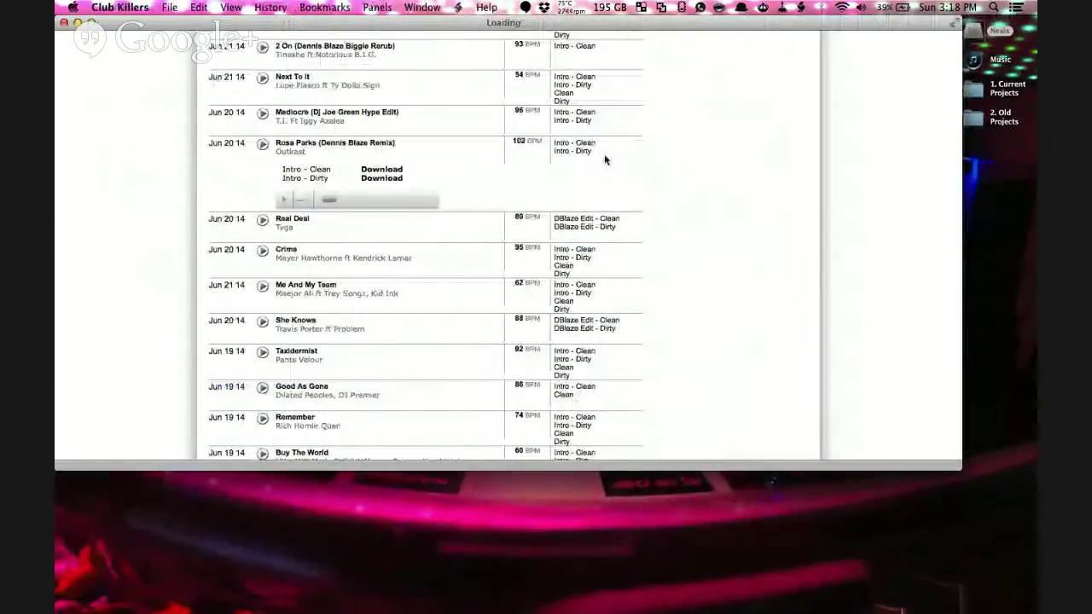
left_click(120, 7)
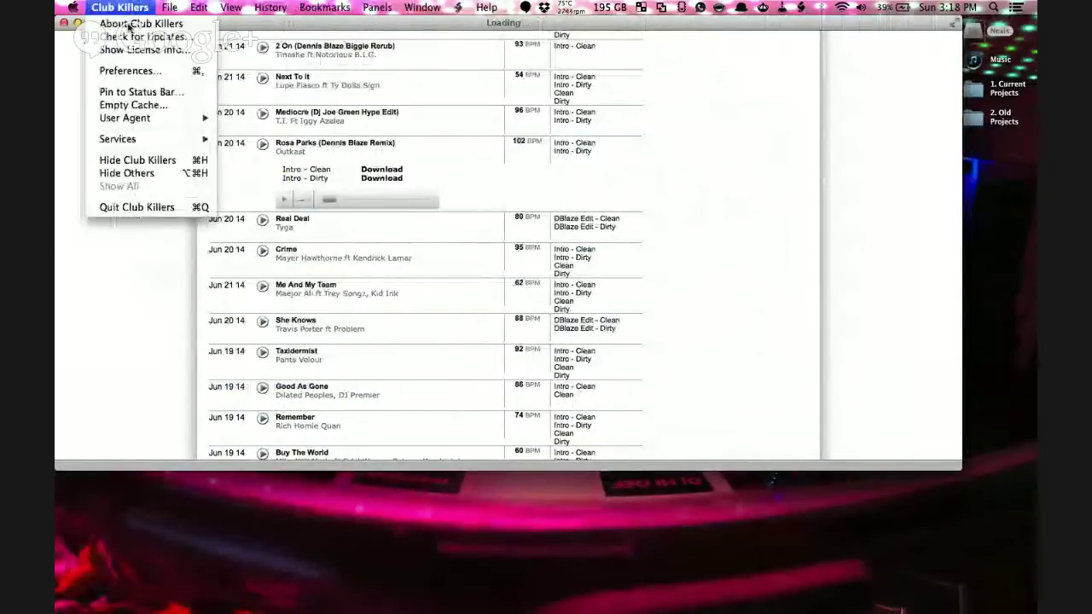
left_click(137, 207)
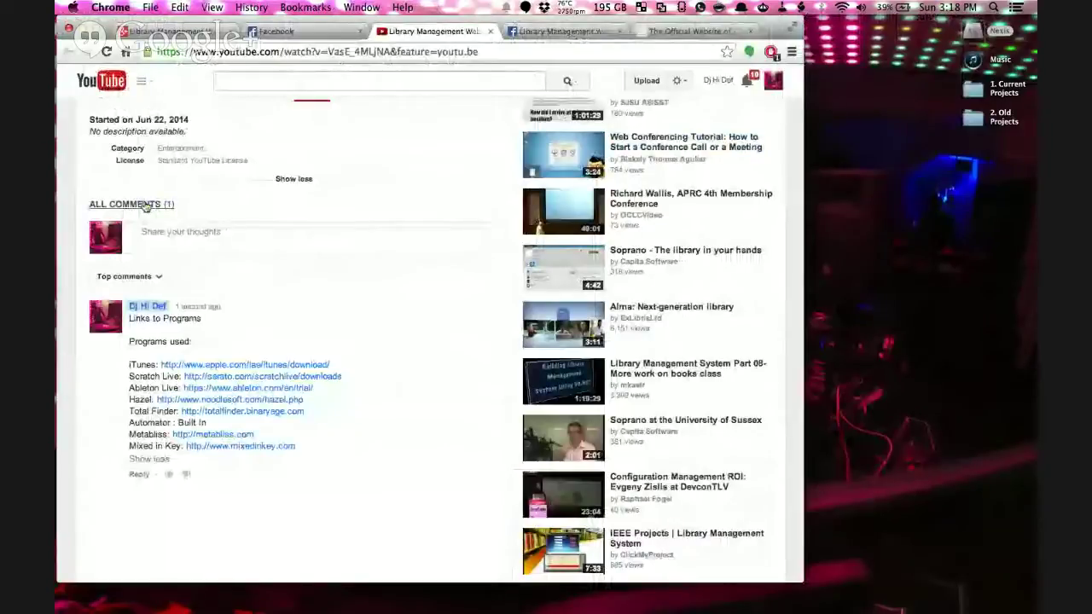
key("super+h")
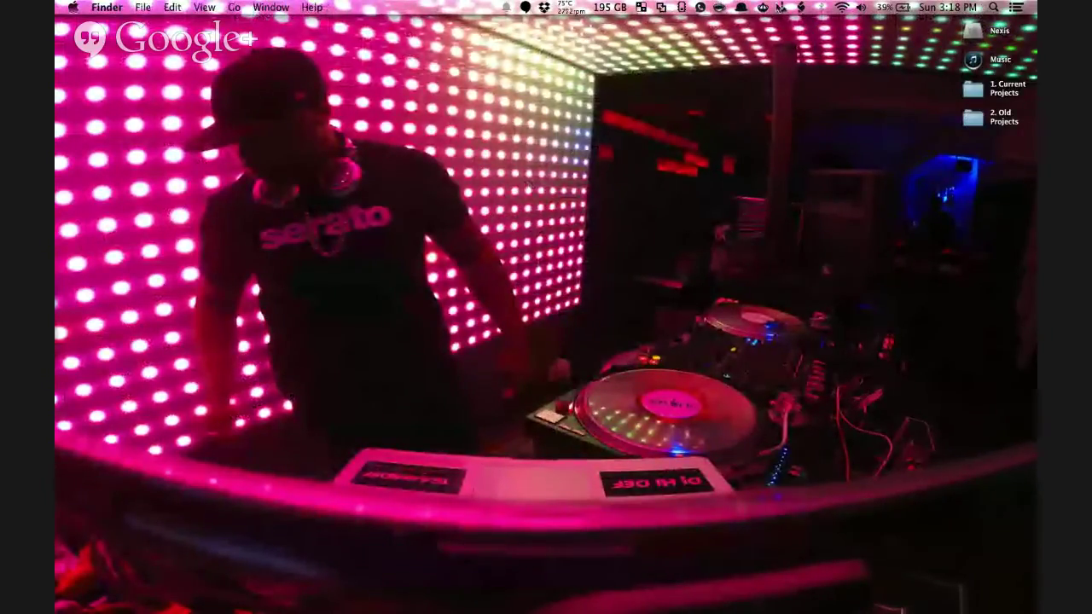
Check the available scripts for 1. Music Scan and launch Automator with the search term "auto".
left_click(803, 7)
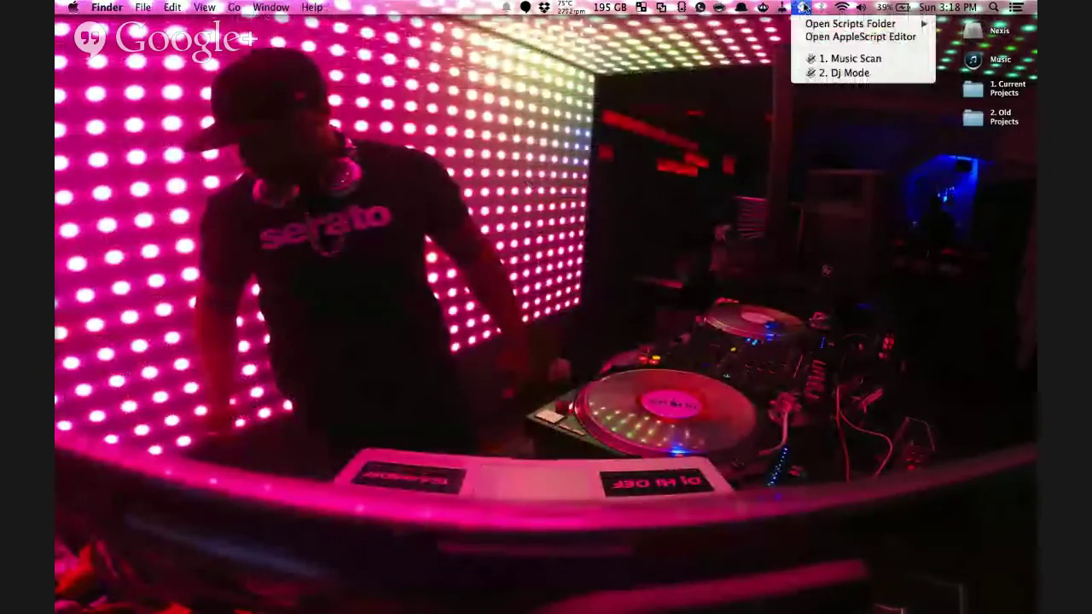
left_click(847, 58)
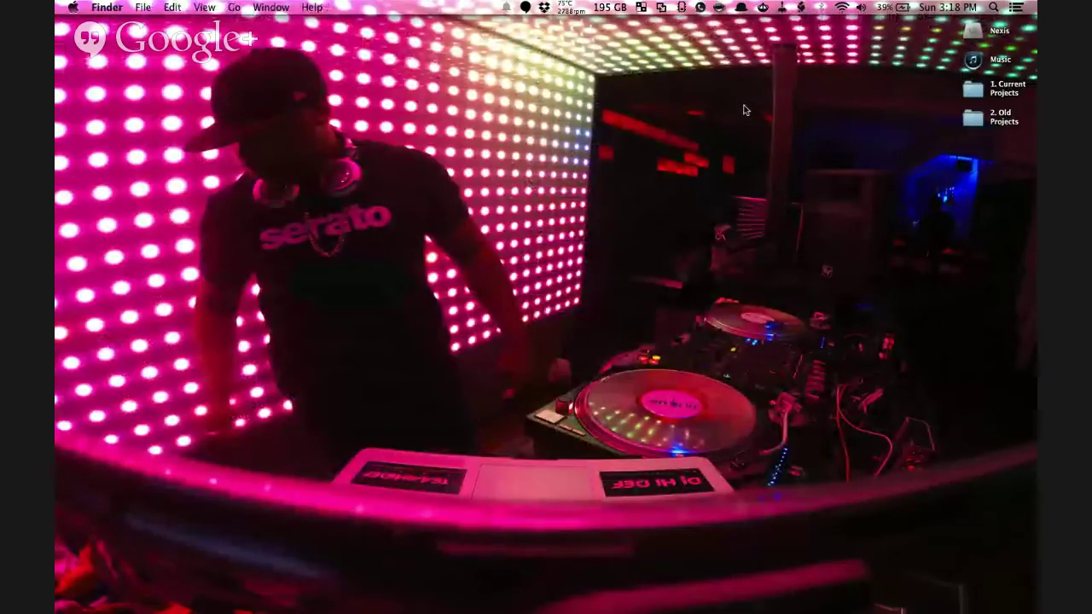
key("alt+space")
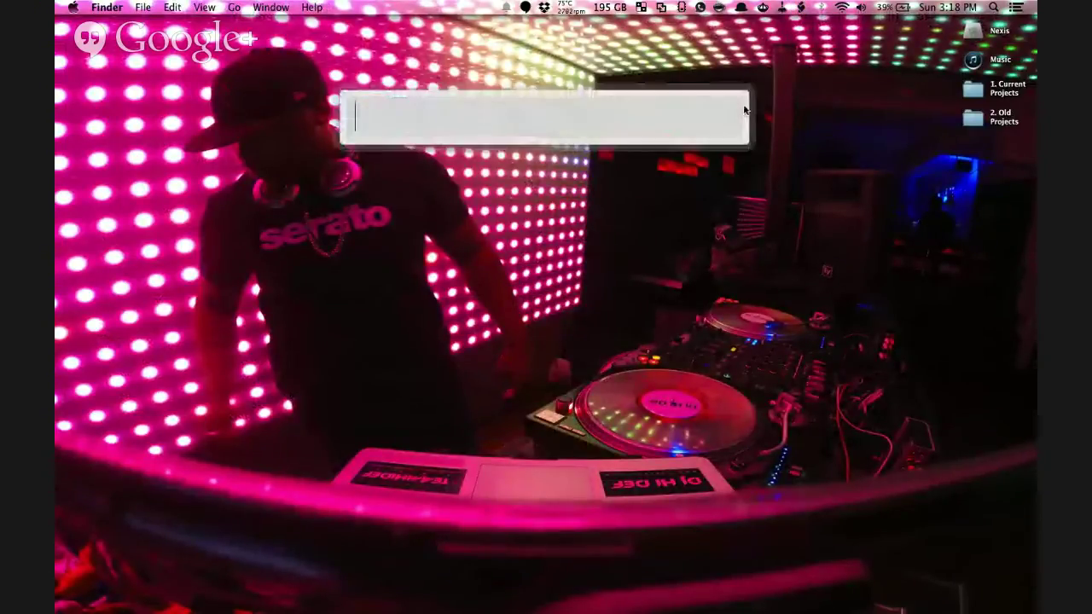
type("auto")
key("Return")
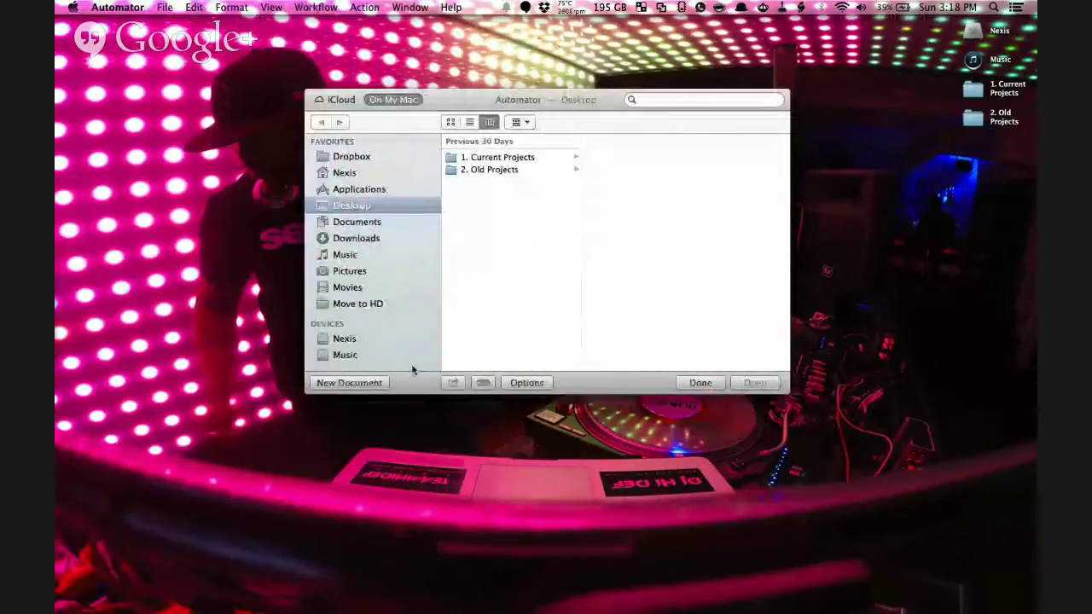
Dismiss the file browser and the new untitled workflow, and open the recent document 1. Music Scan.
key("Escape")
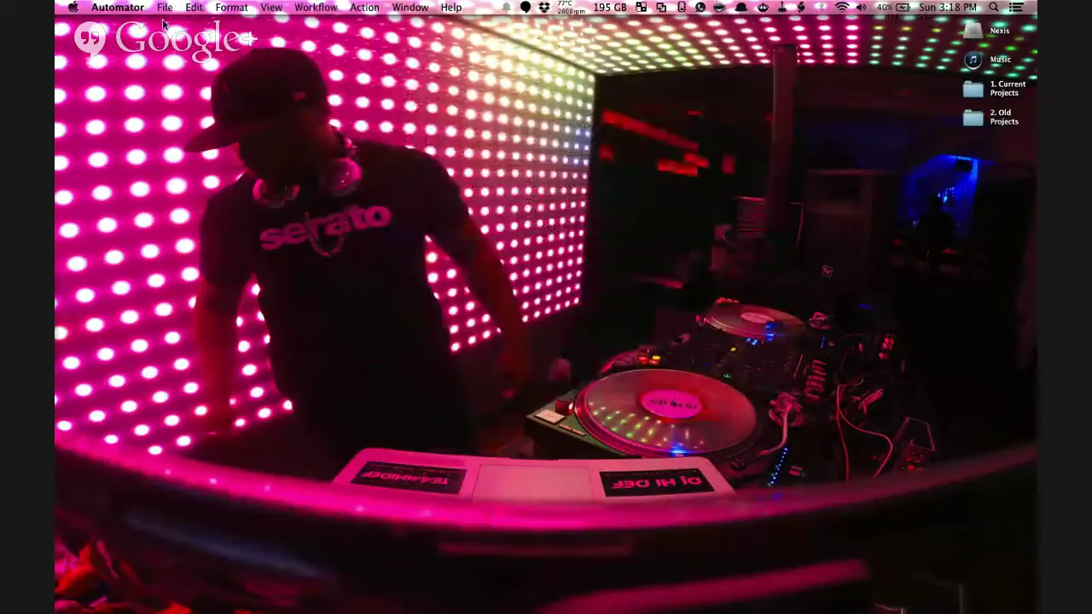
key("super+n")
key("Escape")
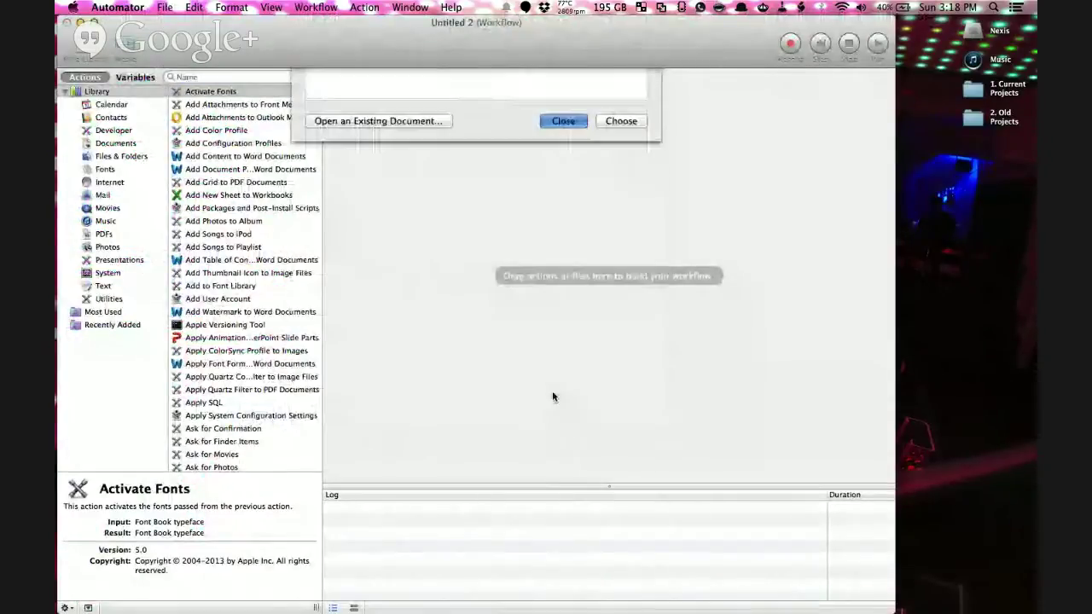
left_click(165, 7)
mouse_move(213, 49)
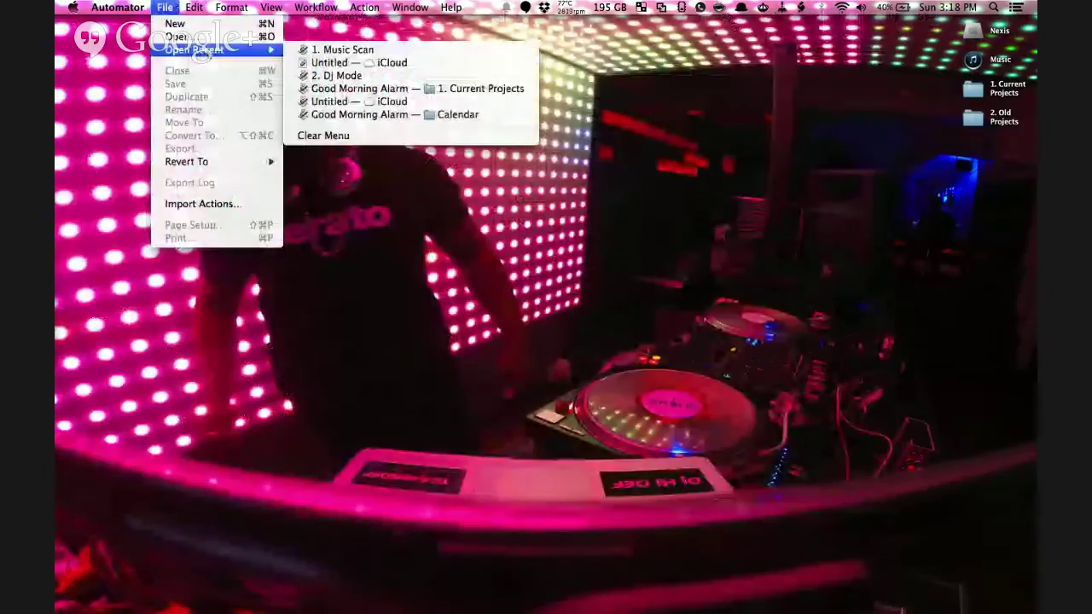
left_click(328, 49)
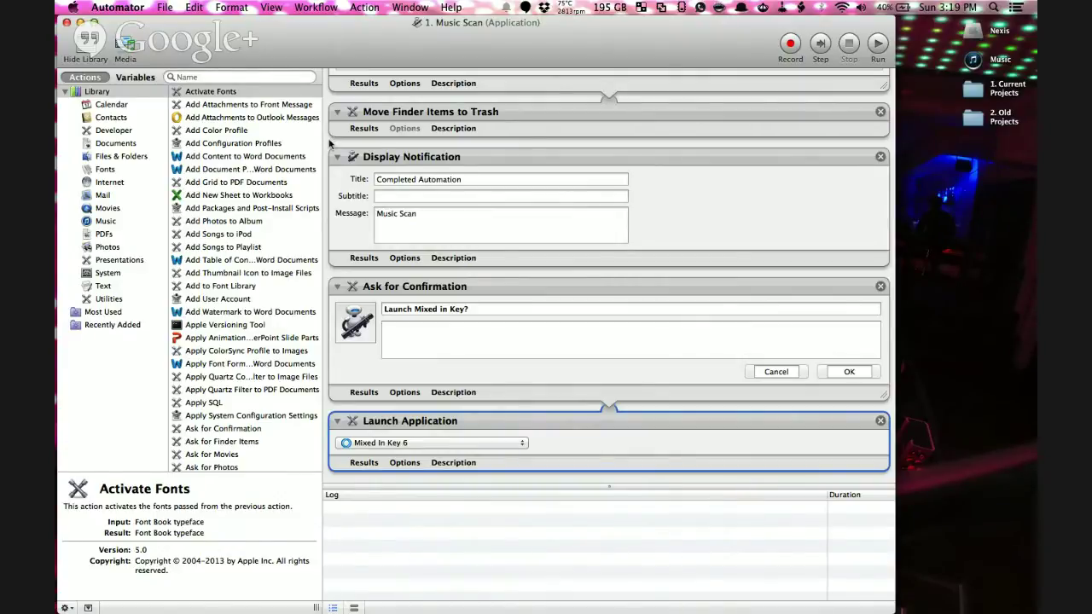
Review the first actions of the Music Scan workflow and show the 2. Music subfolder of Downloads in Finder.
scroll(327, 149, "up", 10)
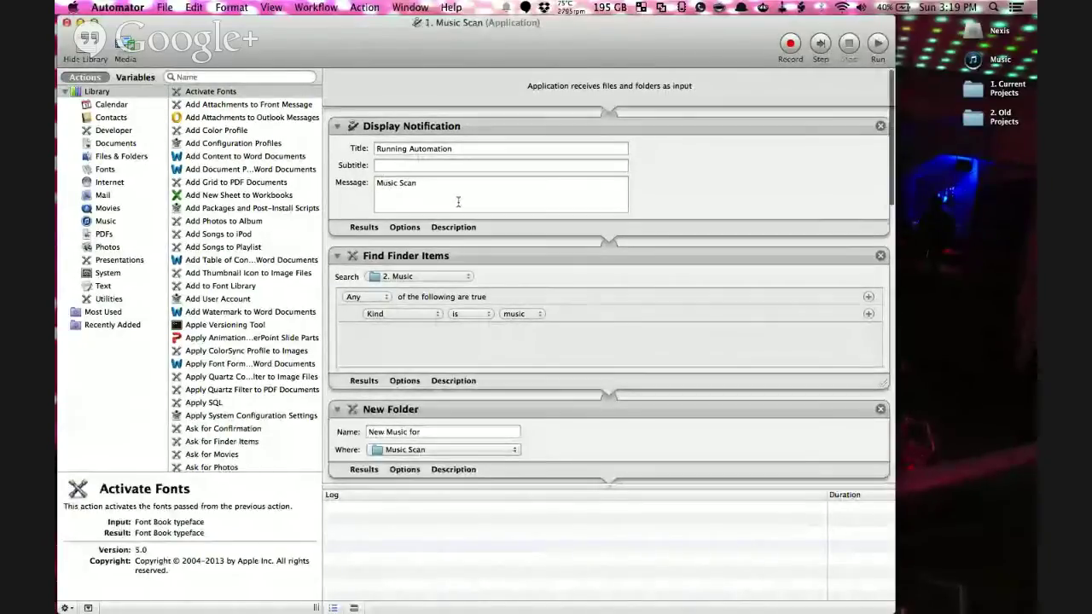
scroll(443, 209, "down", 3)
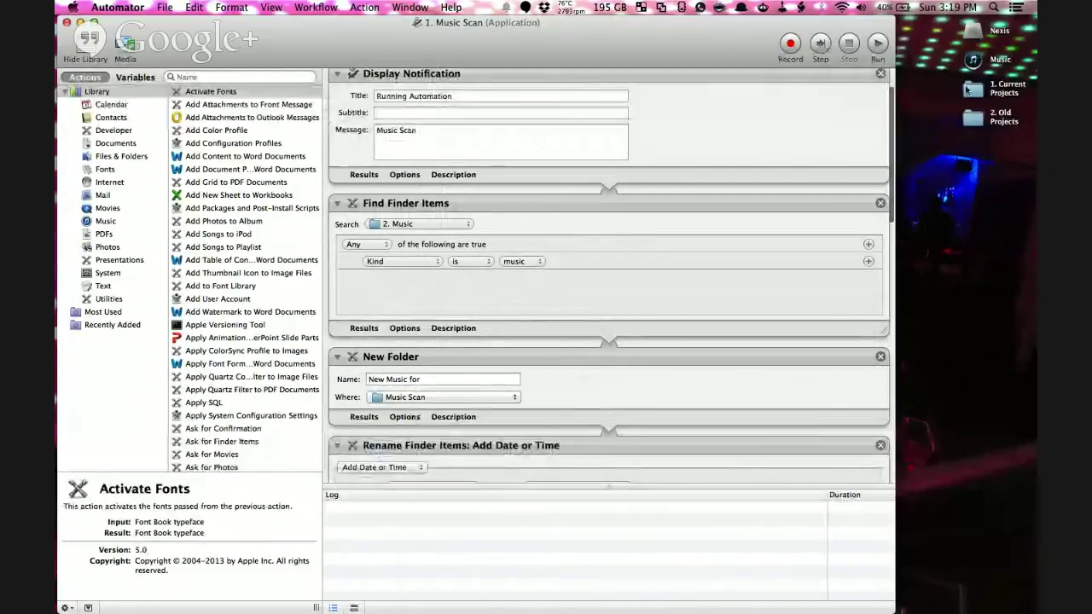
double_click(972, 32)
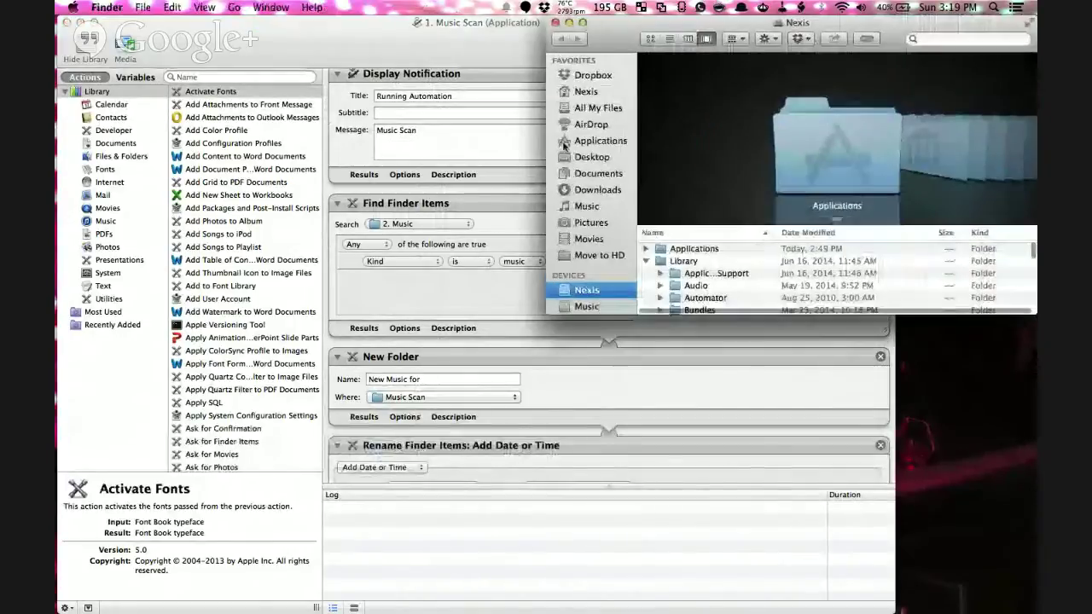
left_click(606, 189)
left_click(674, 89)
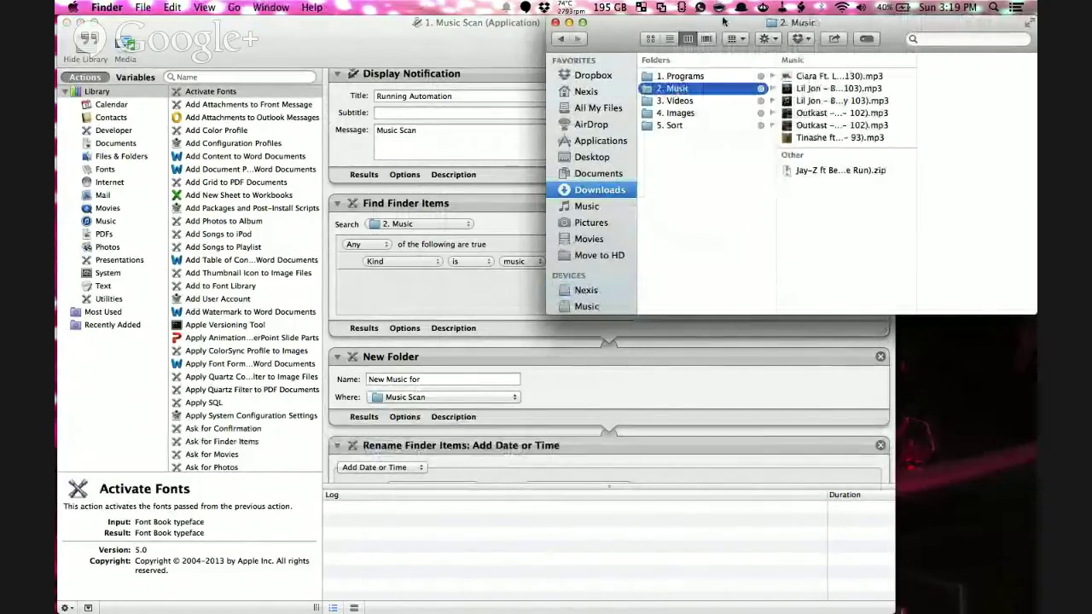
Tile the Automator window beside the Finder window and narrow its action library to show the workflow actions at full width.
left_click(341, 24)
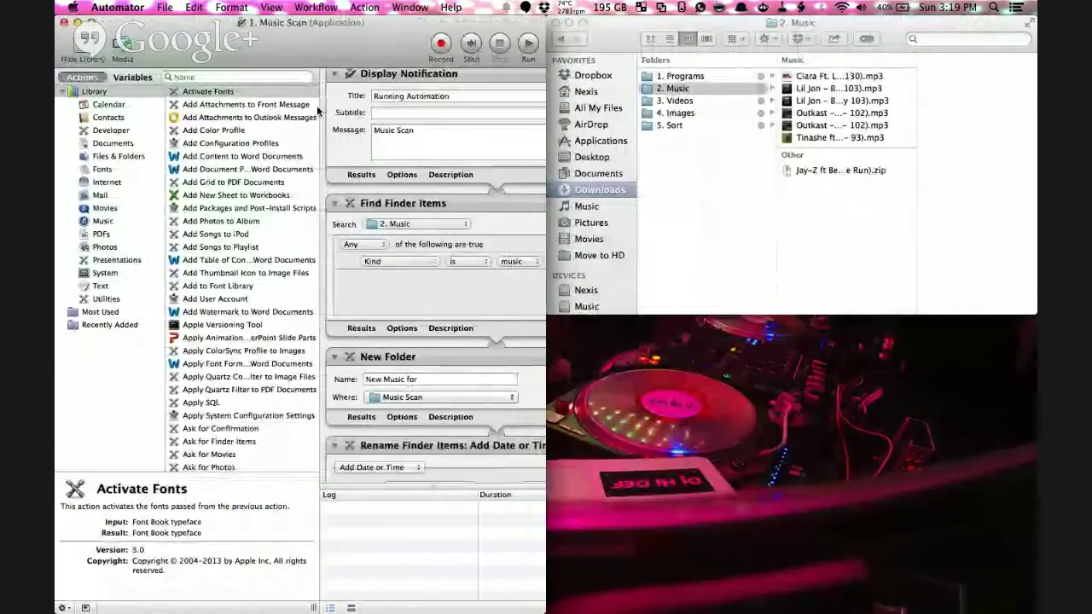
left_click_drag(320, 107, 68, 93)
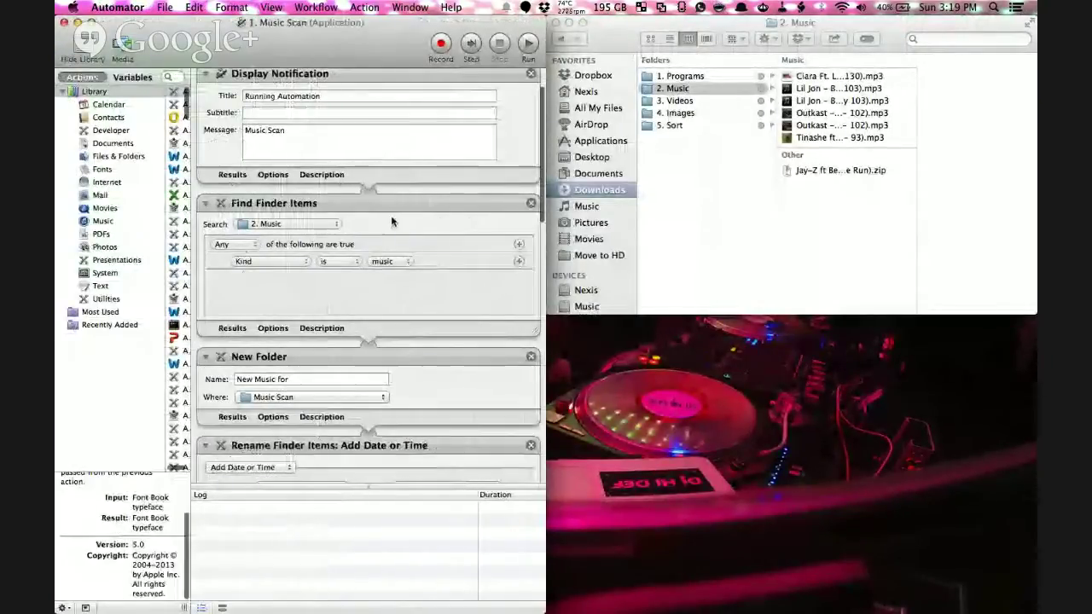
scroll(390, 220, "up", 2)
scroll(391, 215, "down", 3)
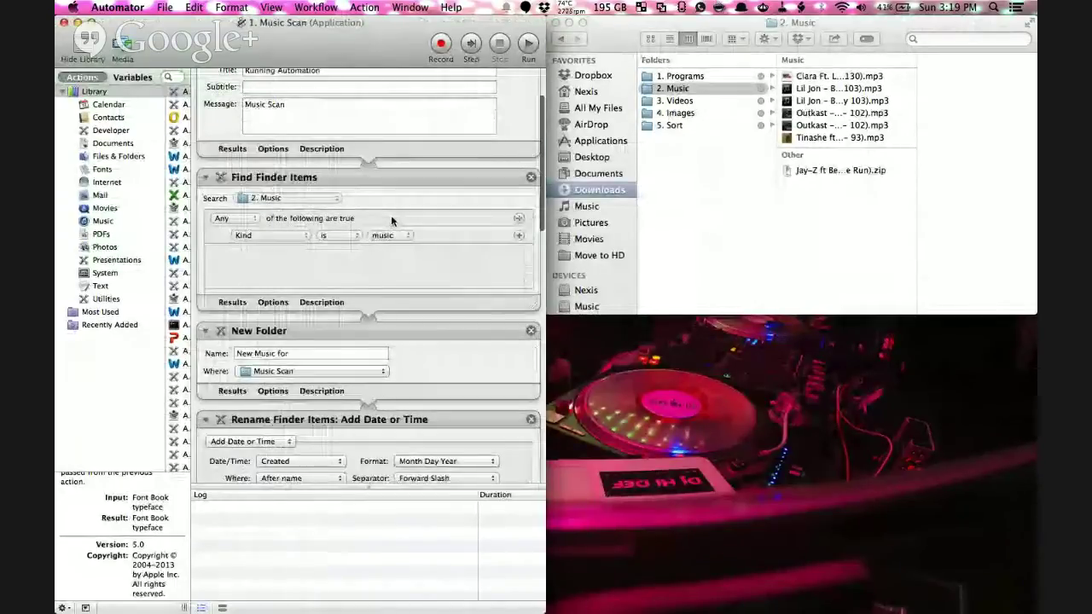
scroll(391, 220, "down", 2)
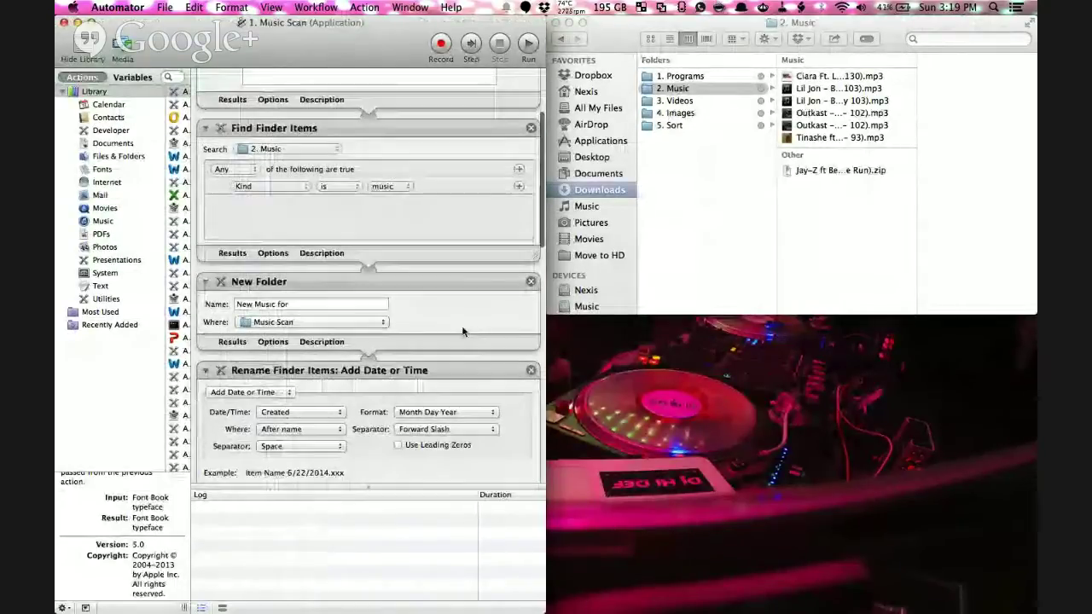
Move the 2. Music window to the lower half of the screen and open the Music drive's Music Scan folder above it.
left_click(941, 35)
key("super+w")
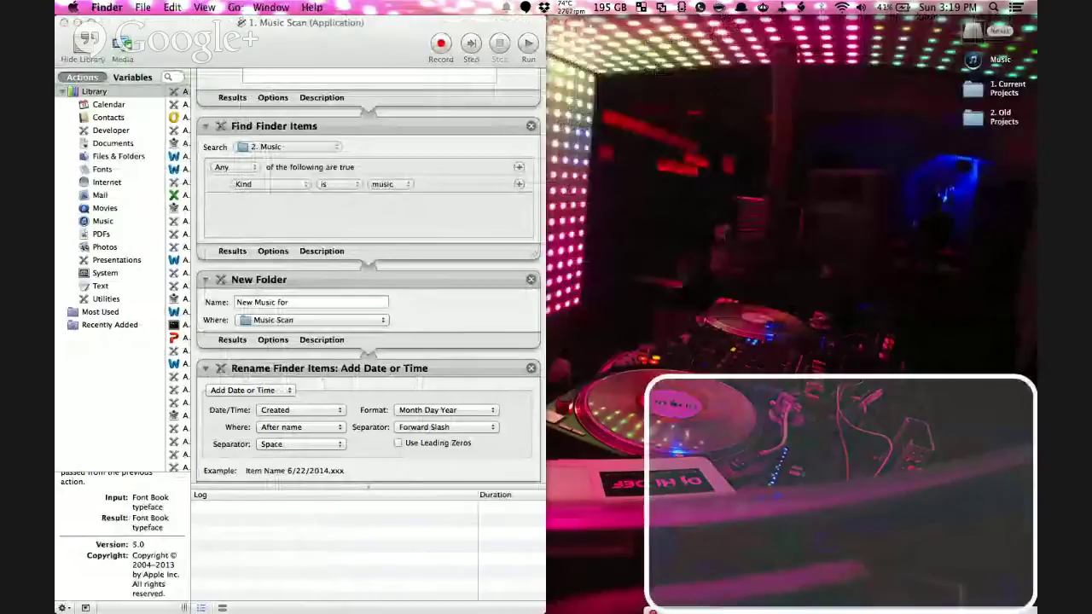
double_click(971, 61)
left_click(972, 61)
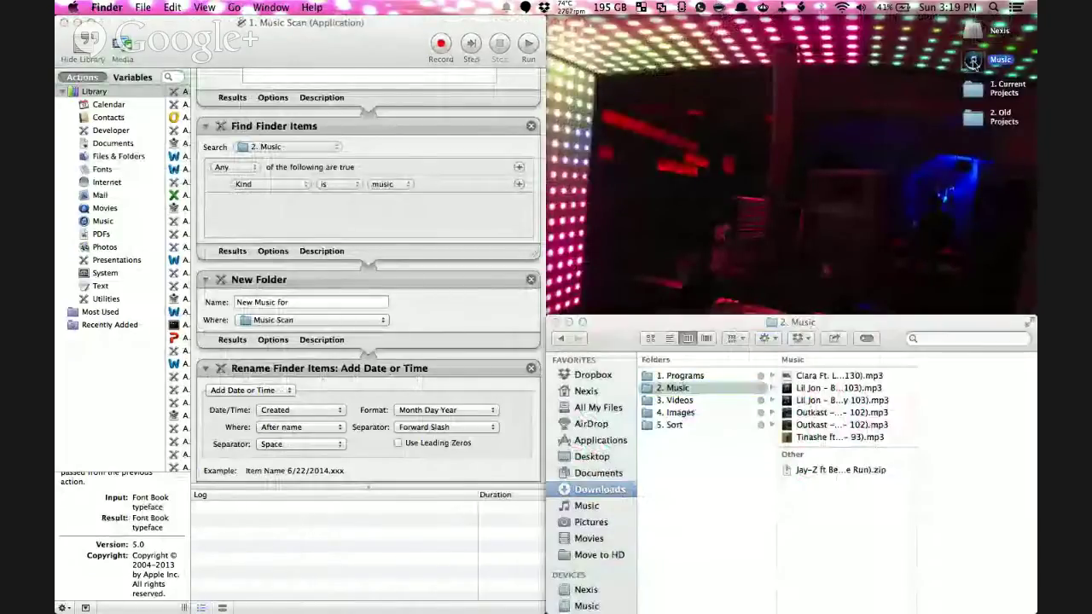
double_click(972, 62)
left_click_drag(527, 35, 1018, 35)
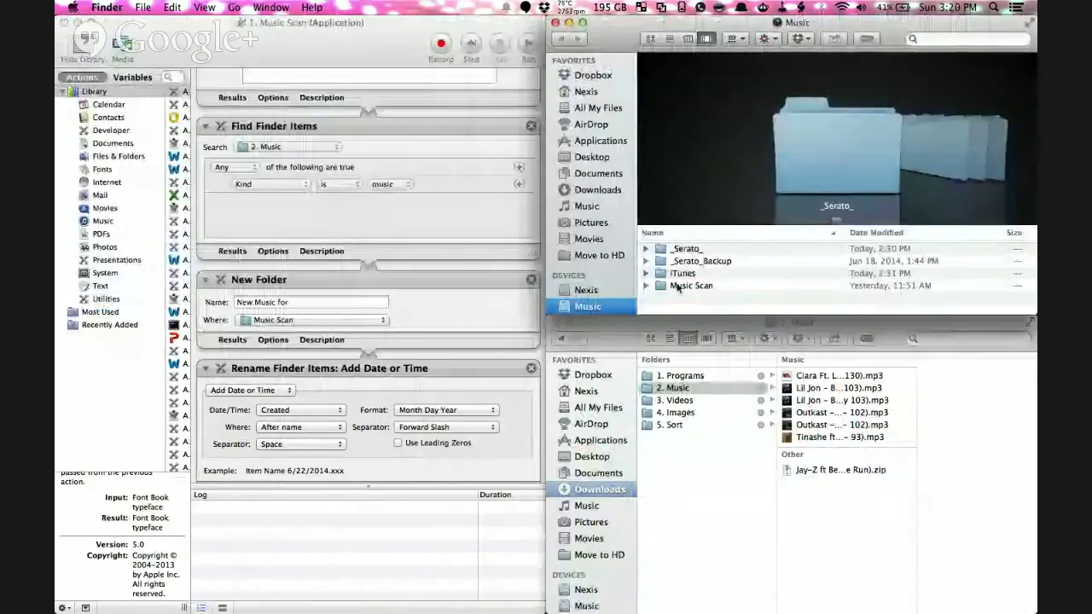
double_click(678, 288)
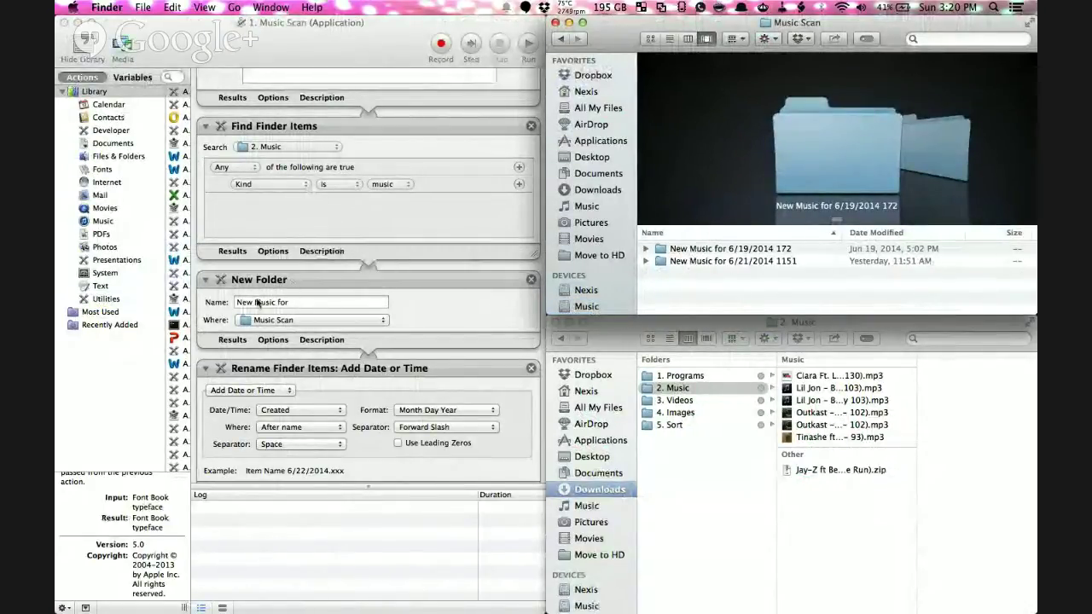
Examine the workflow's New Folder, Rename, Find and Trash actions against the dated New Music folders and the contents of the 6/21/2014 one.
scroll(421, 287, "down", 3)
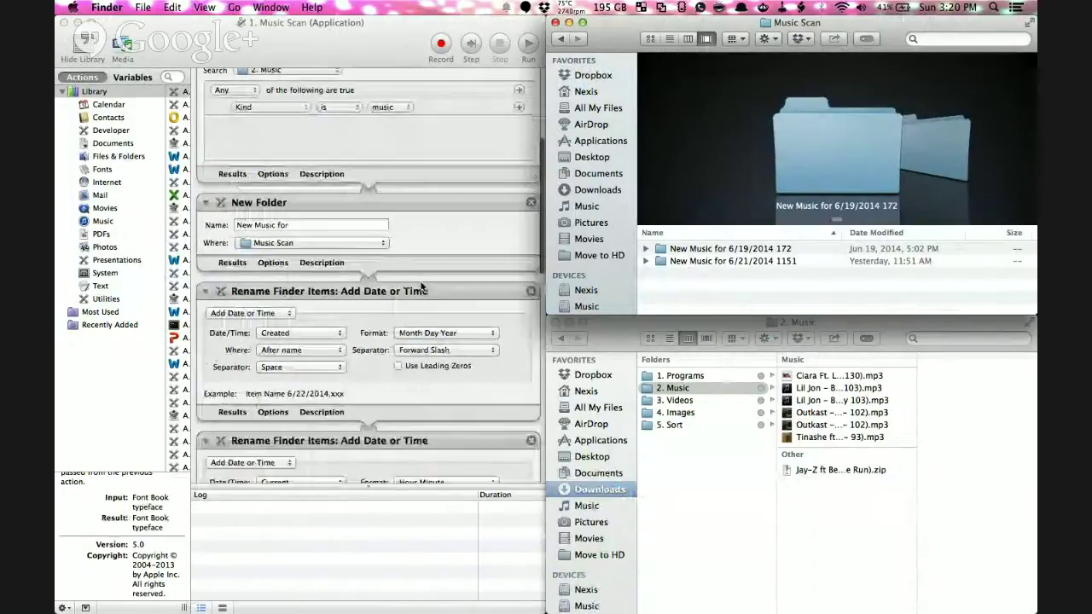
scroll(421, 287, "down", 3)
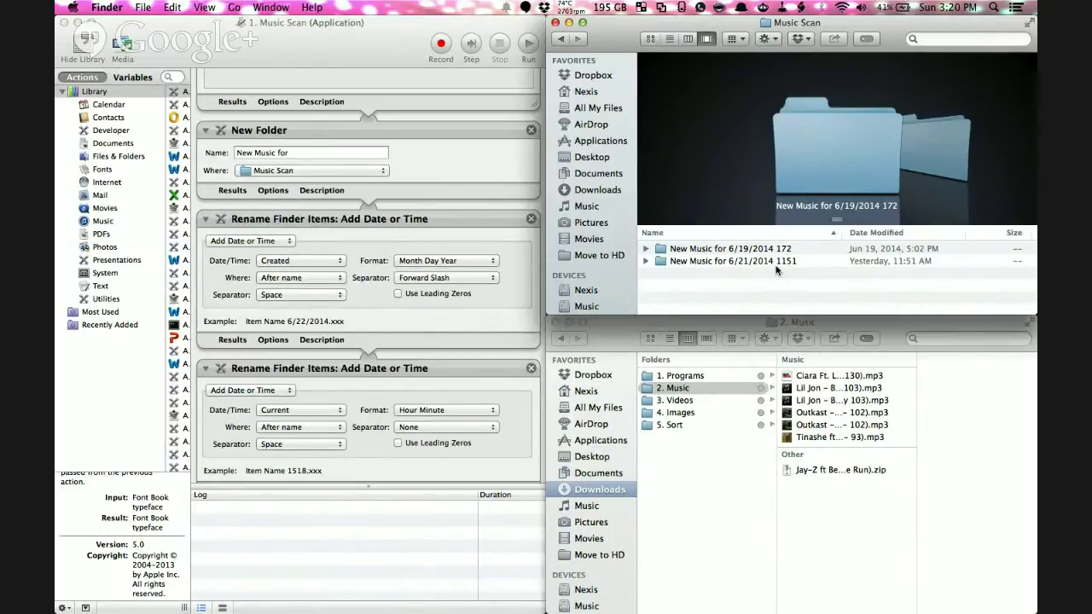
left_click(858, 255)
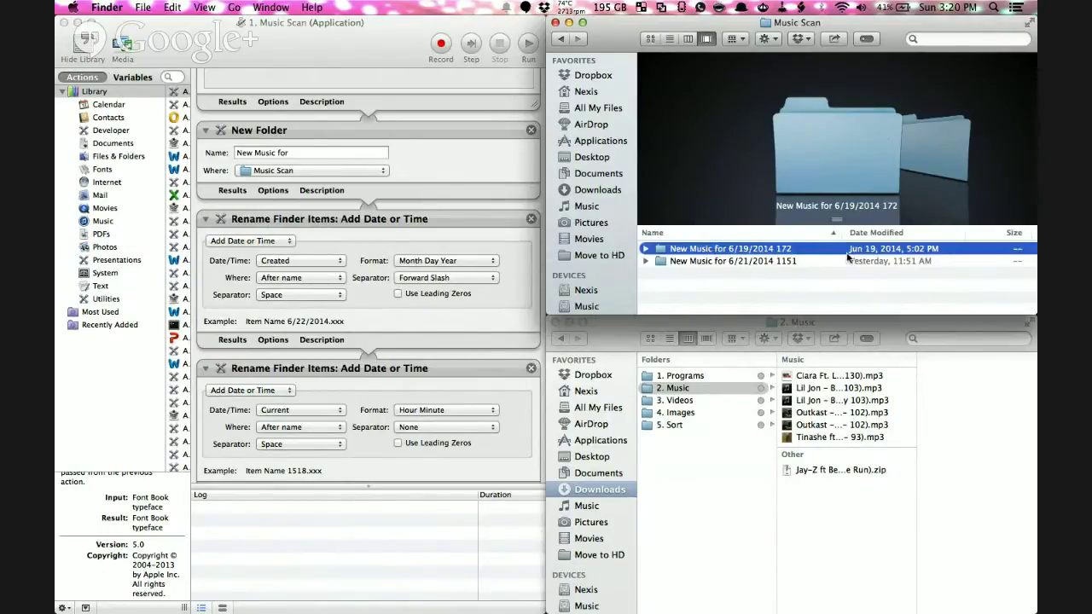
left_click(765, 261)
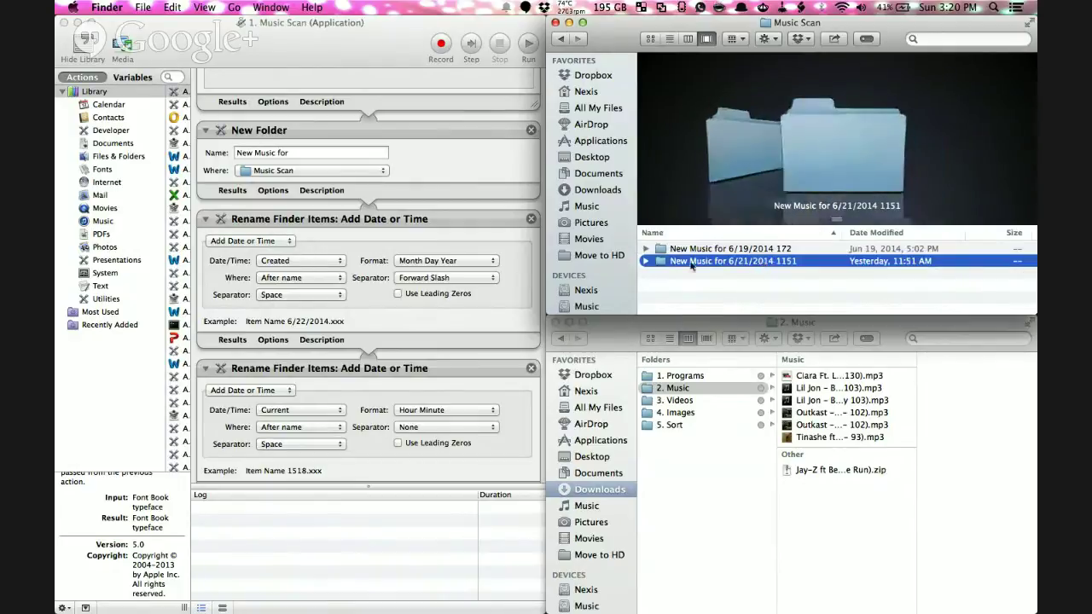
scroll(515, 303, "down", 5)
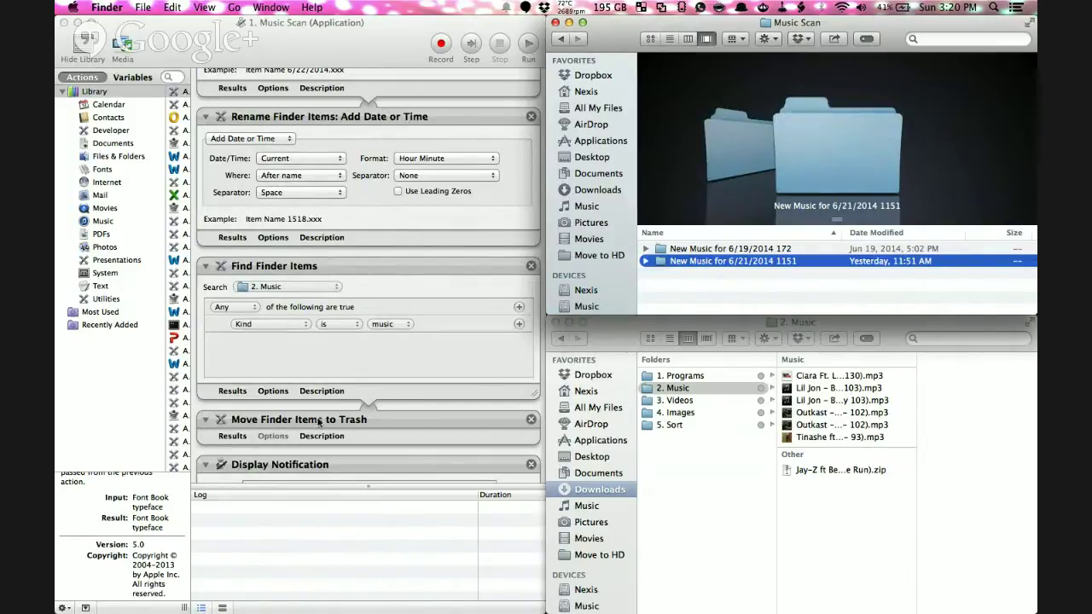
left_click(646, 261)
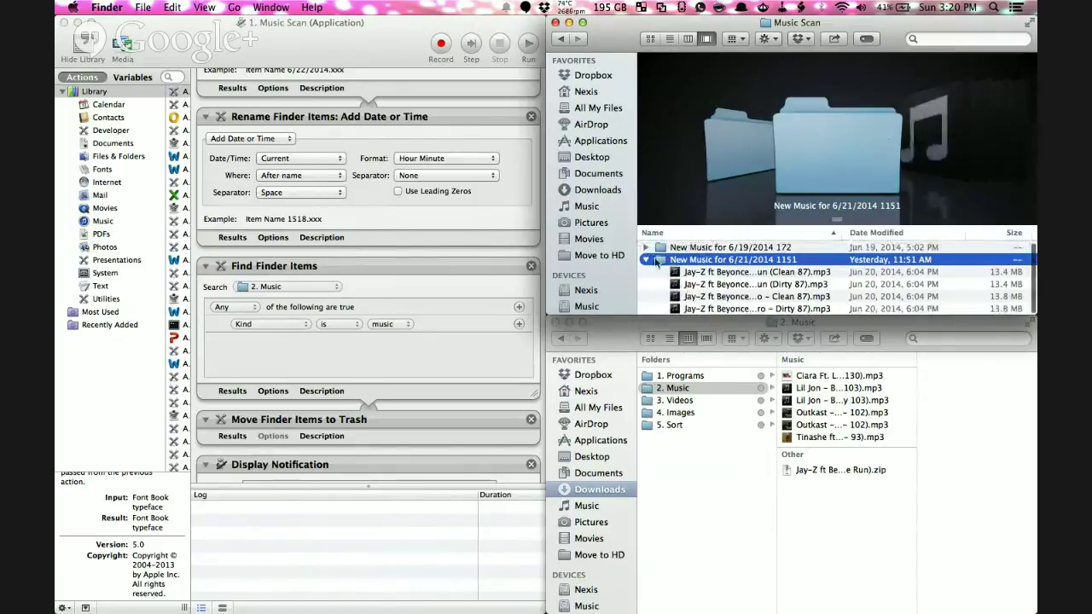
left_click(645, 261)
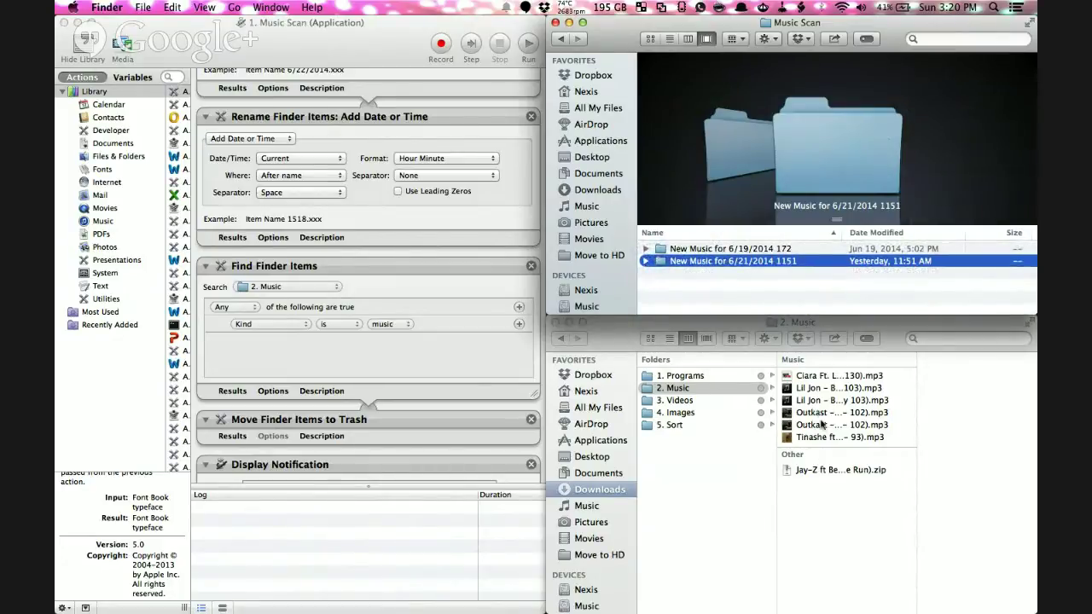
Review the workflow's Display Notification, Ask for Confirmation and Launch Application actions, and put the Automator window away.
scroll(486, 446, "down", 3)
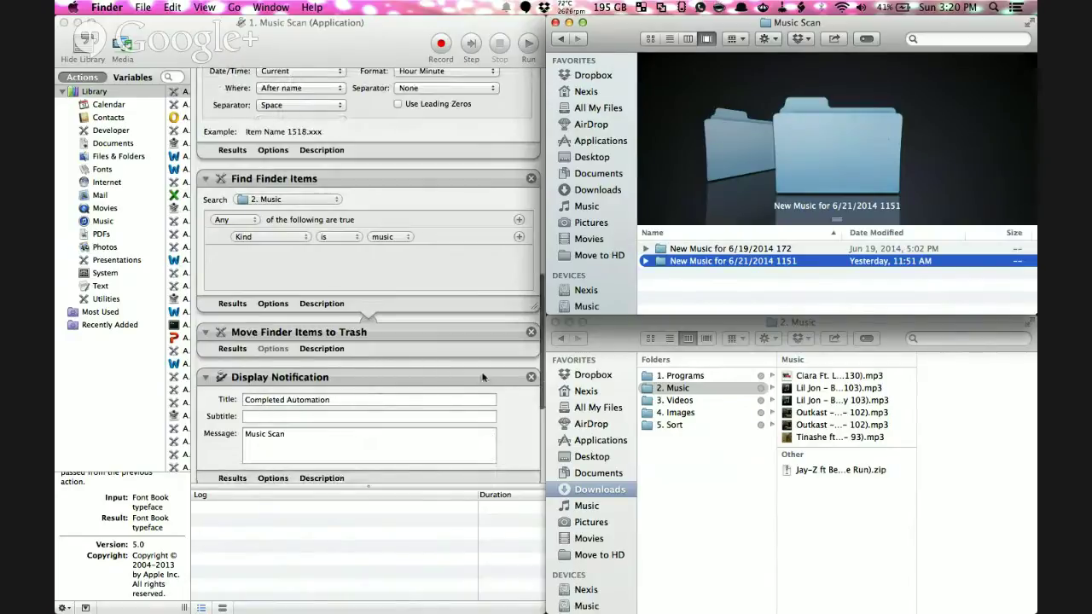
key("super+v")
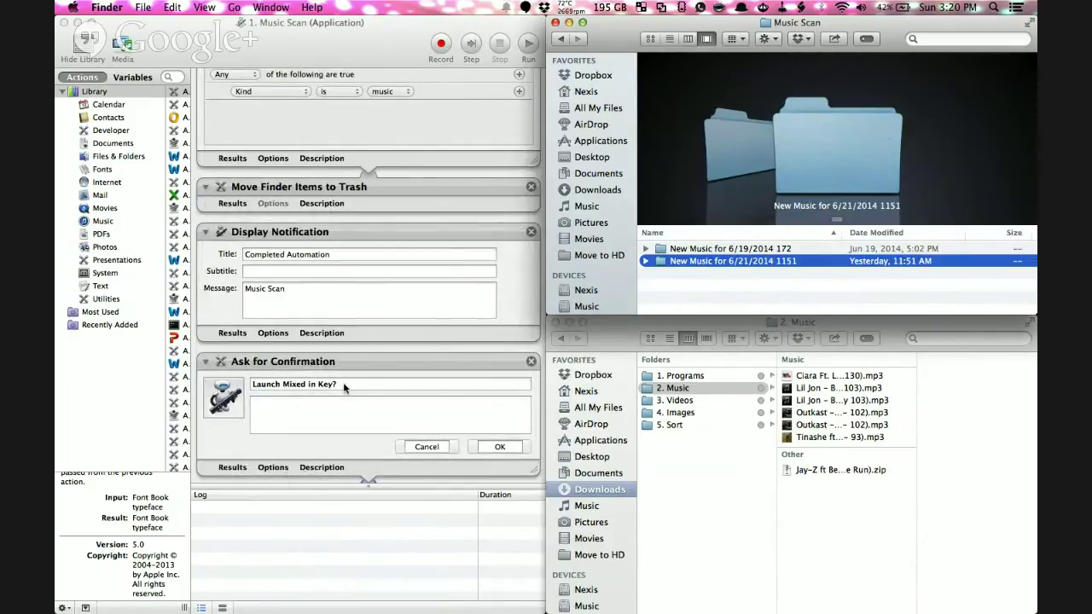
scroll(539, 352, "down", 2)
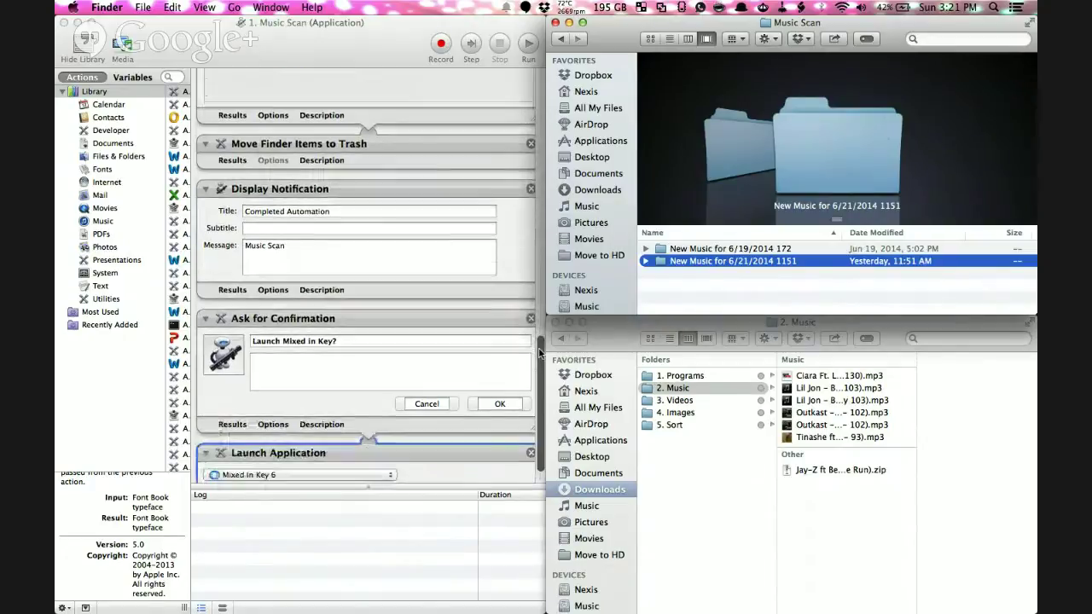
scroll(467, 335, "down", 2)
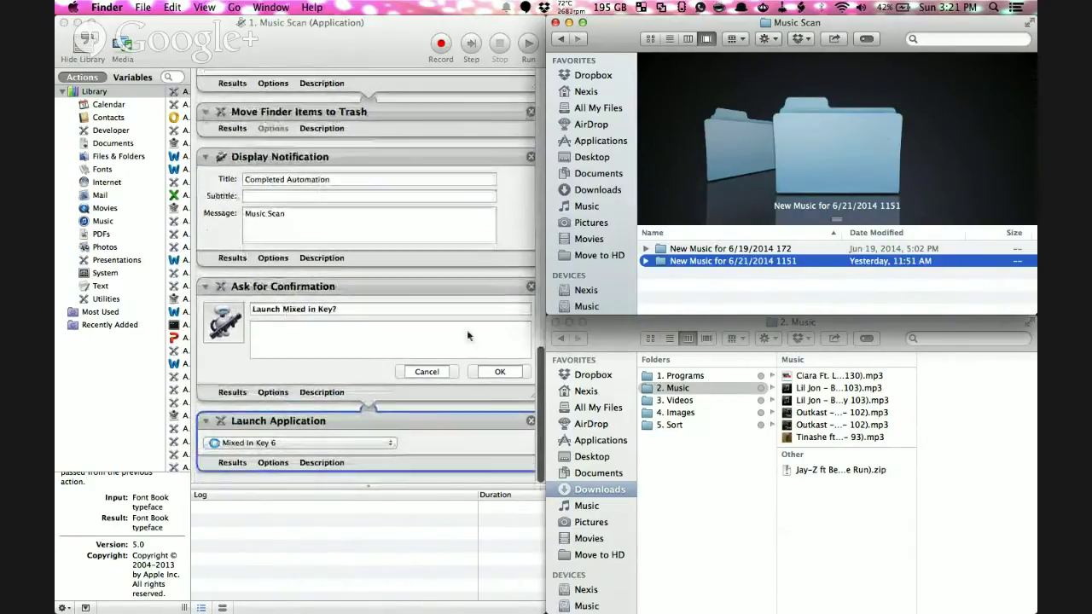
left_click(233, 84)
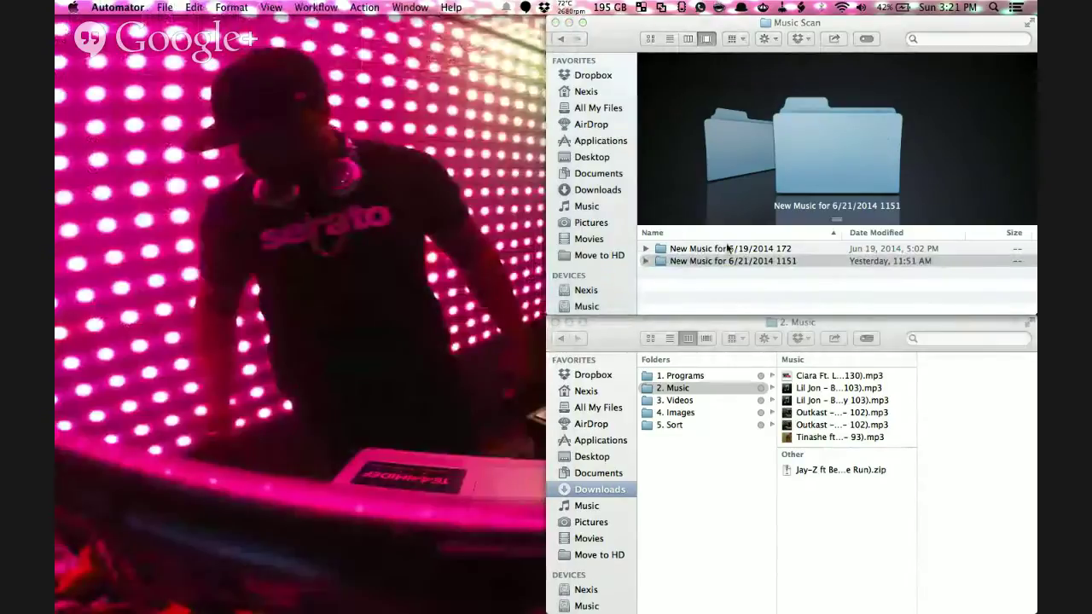
Move both existing New Music folders, dated 6/19/2014 and 6/21/2014, from the Music Scan folder to the Trash.
left_click(694, 261)
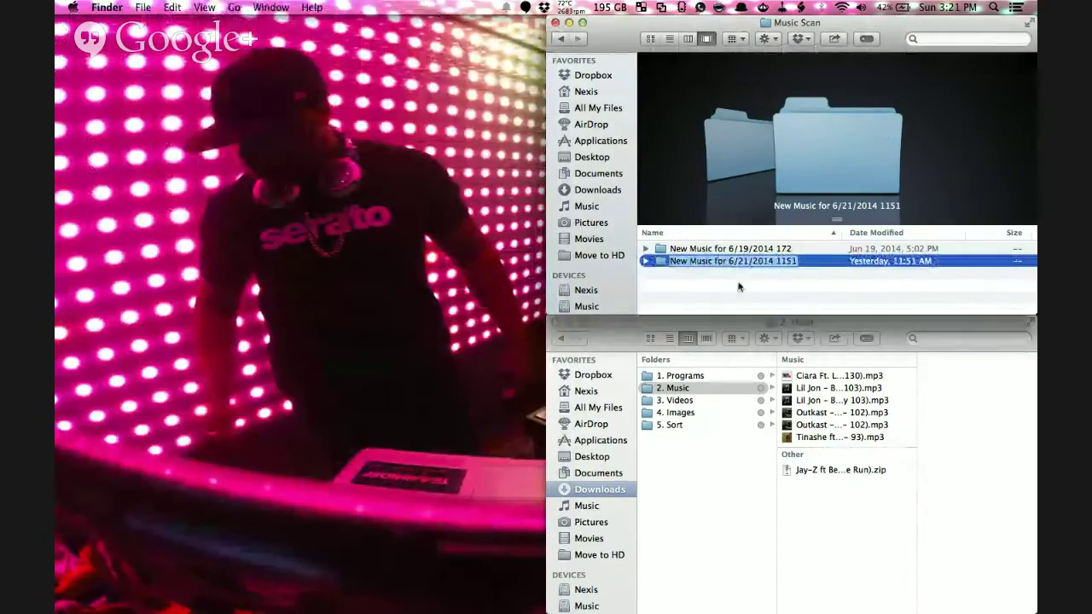
right_click(738, 287)
left_click(732, 275)
left_click(732, 276)
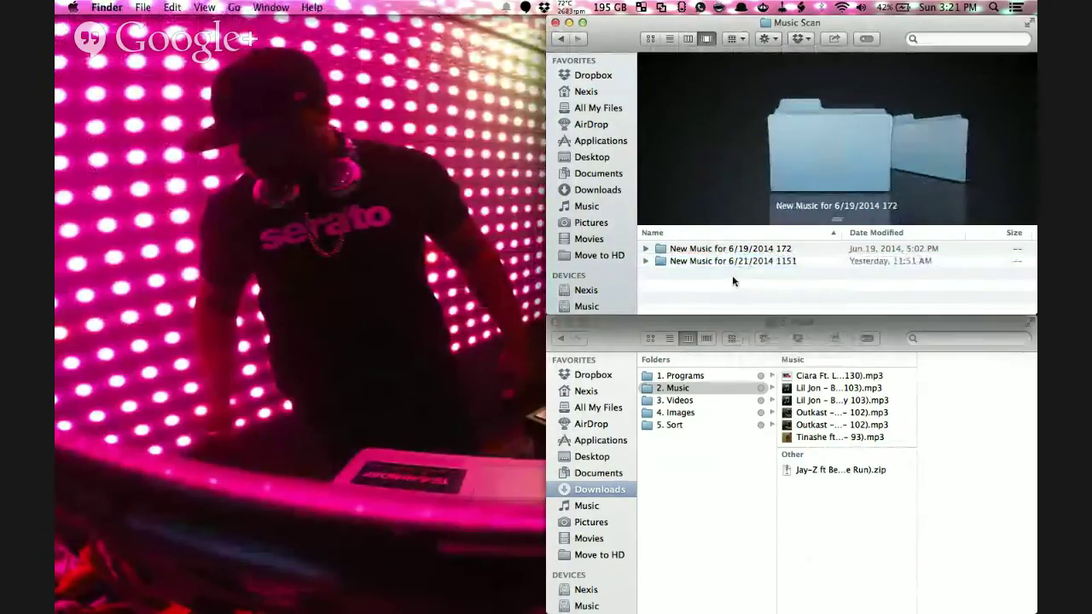
left_click(750, 262)
key("super+a")
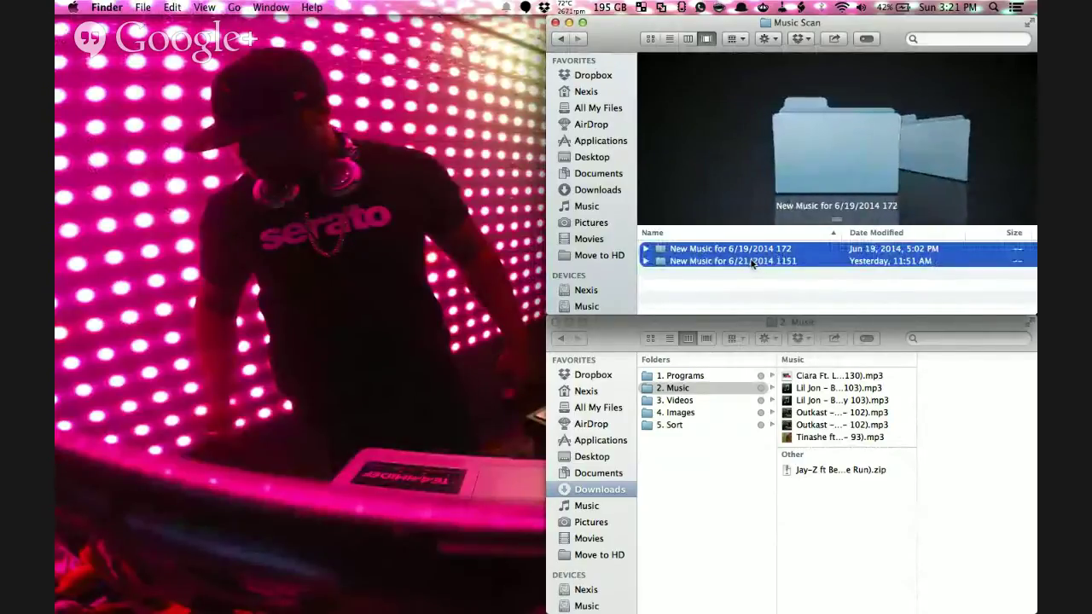
right_click(751, 263)
left_click(805, 306)
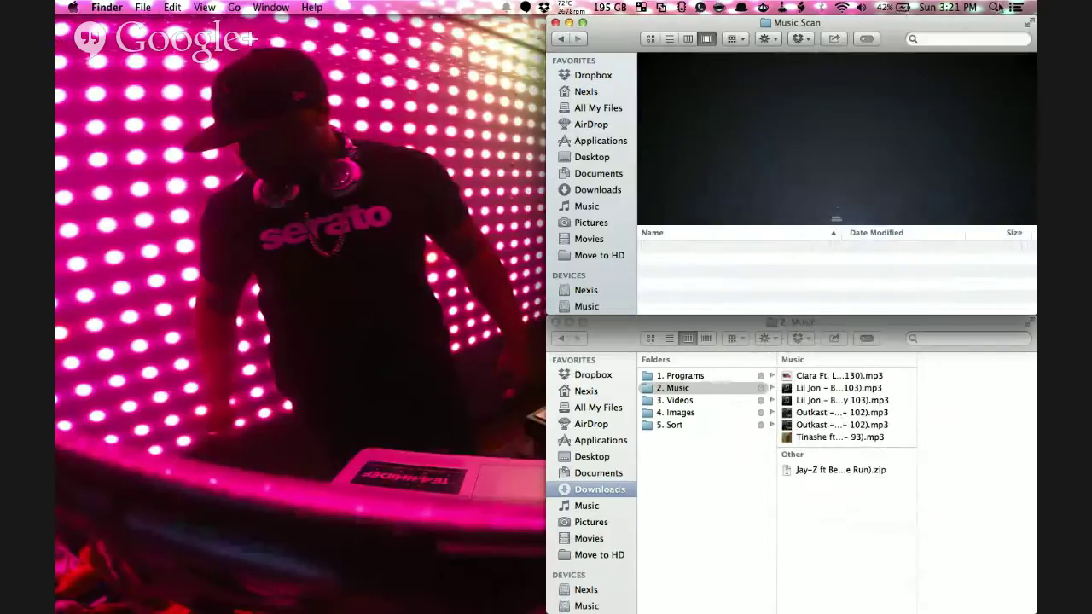
Run the 1. Music Scan script and move its Mixed in Key prompt clear of the Finder windows.
left_click(800, 7)
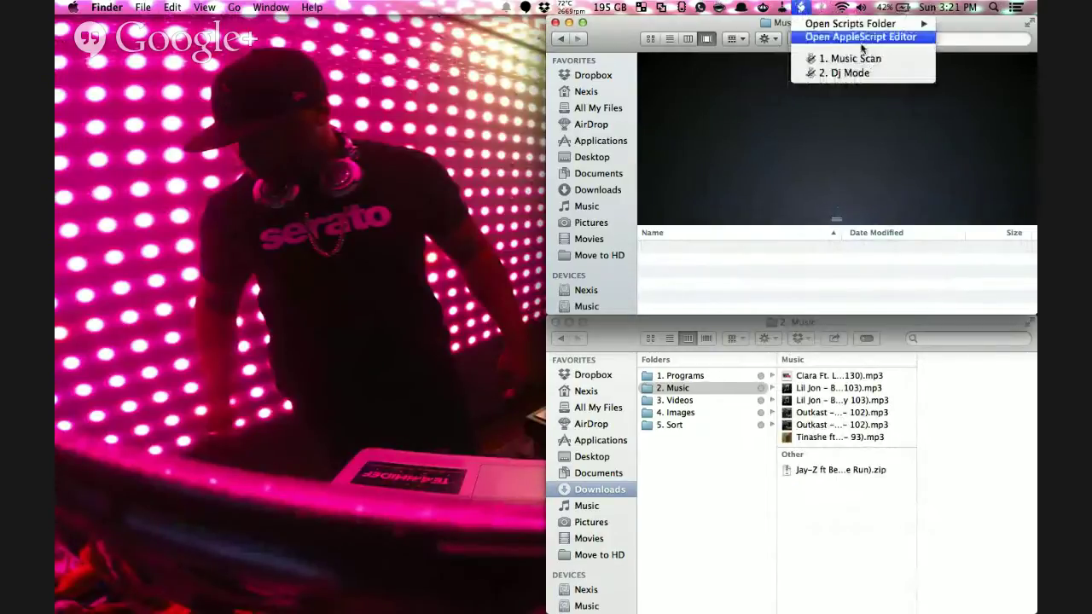
left_click(917, 61)
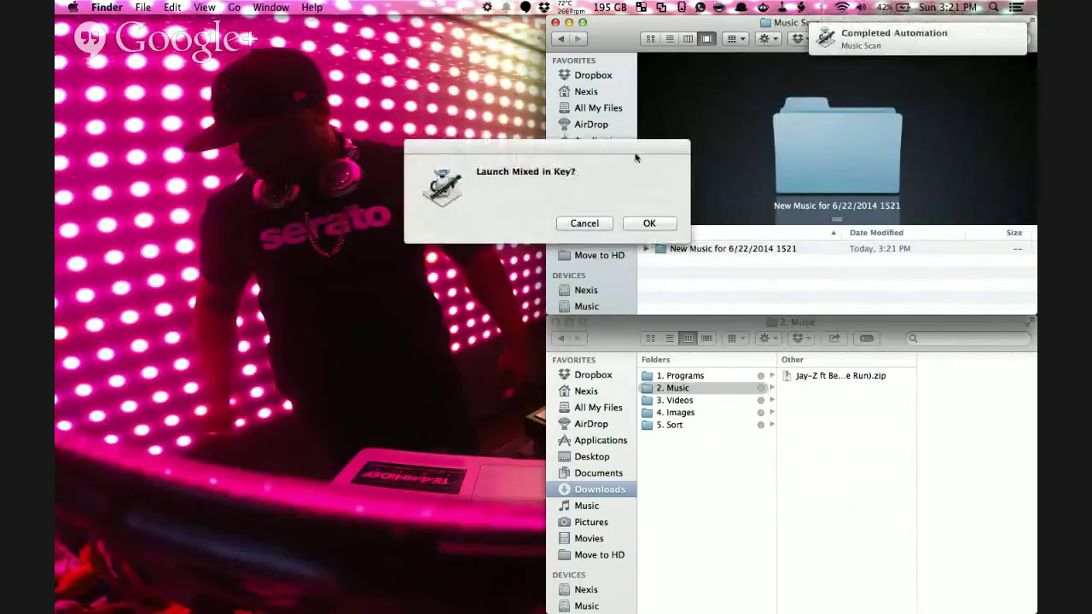
left_click(604, 151)
Compare the 2. Music download folder with the MP3 files inside the New Music for 6/22/2014 1521 folder.
left_click(834, 417)
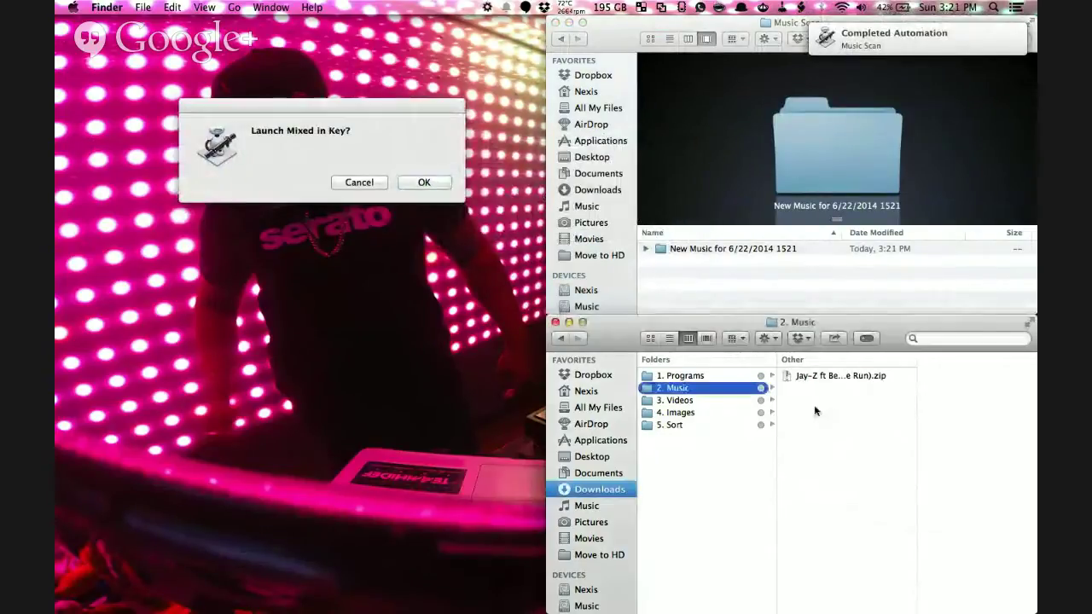
left_click(763, 257)
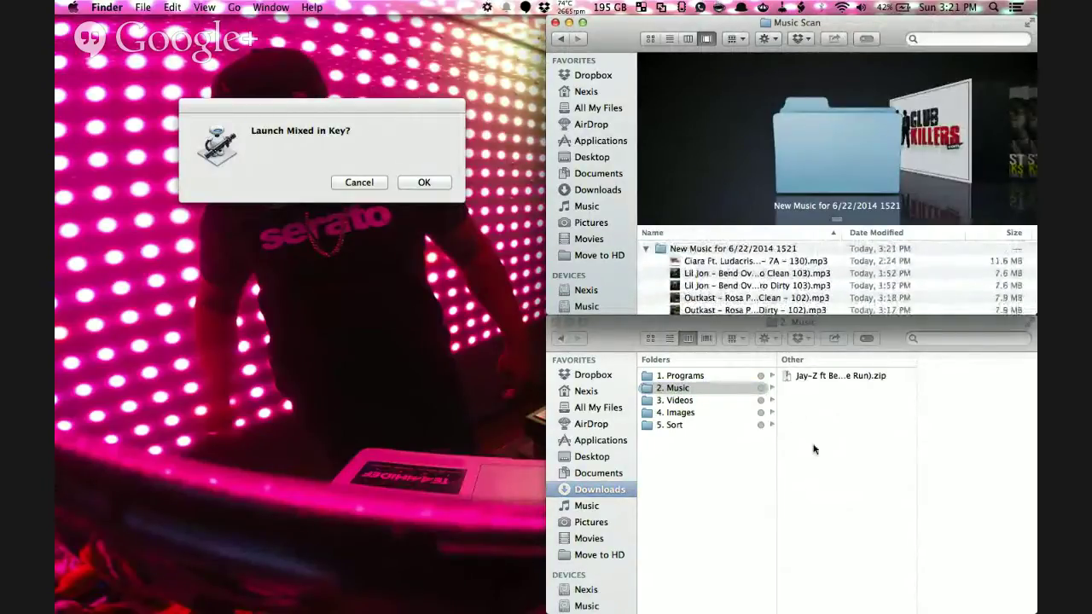
left_click(676, 250)
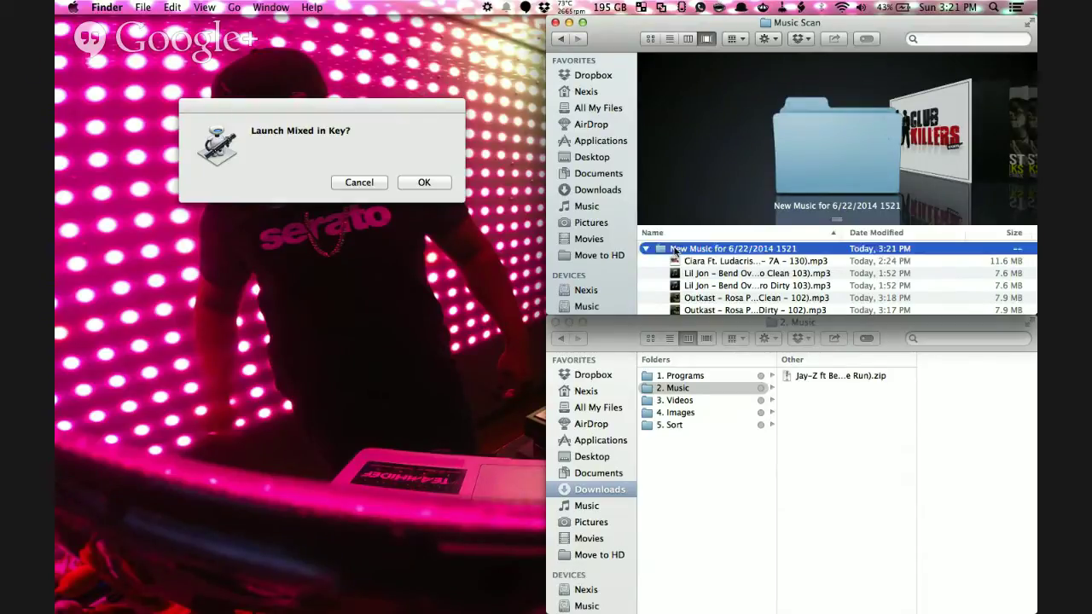
scroll(765, 280, "down", 1)
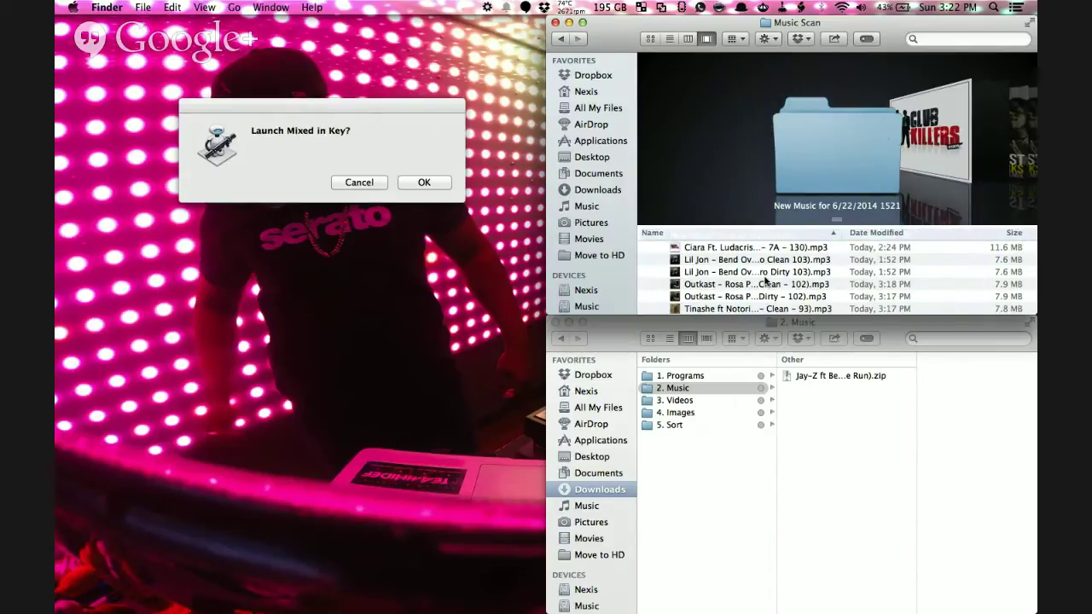
scroll(765, 280, "up", 2)
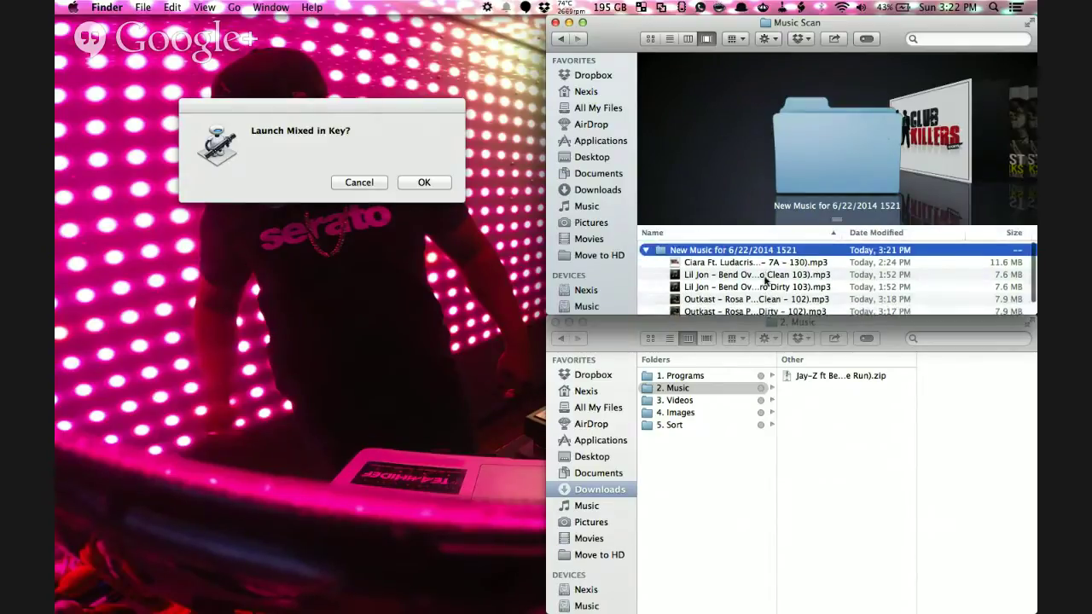
left_click(646, 248)
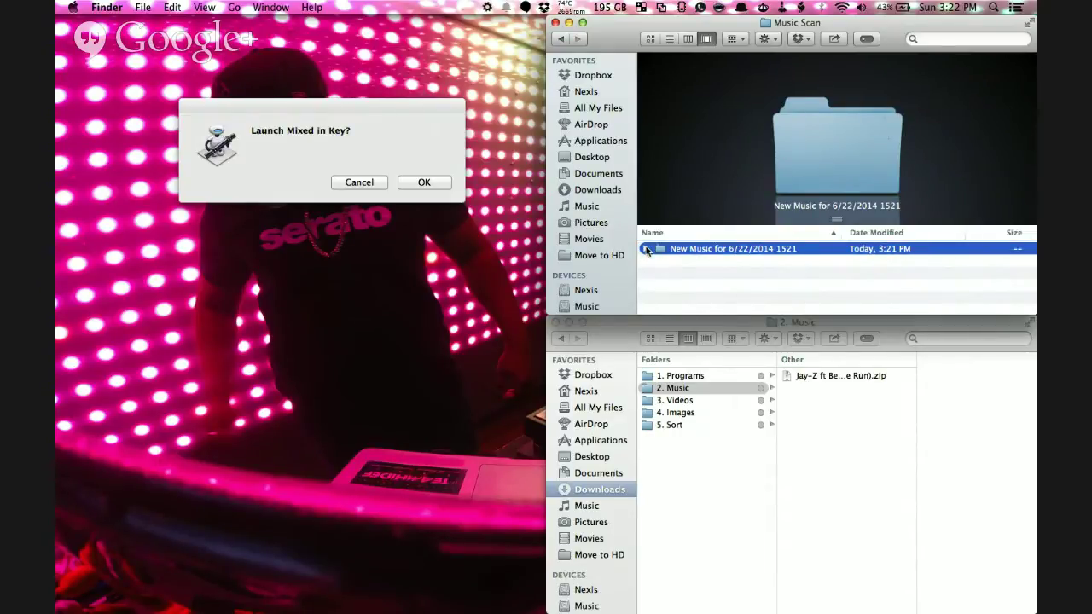
left_click(814, 418)
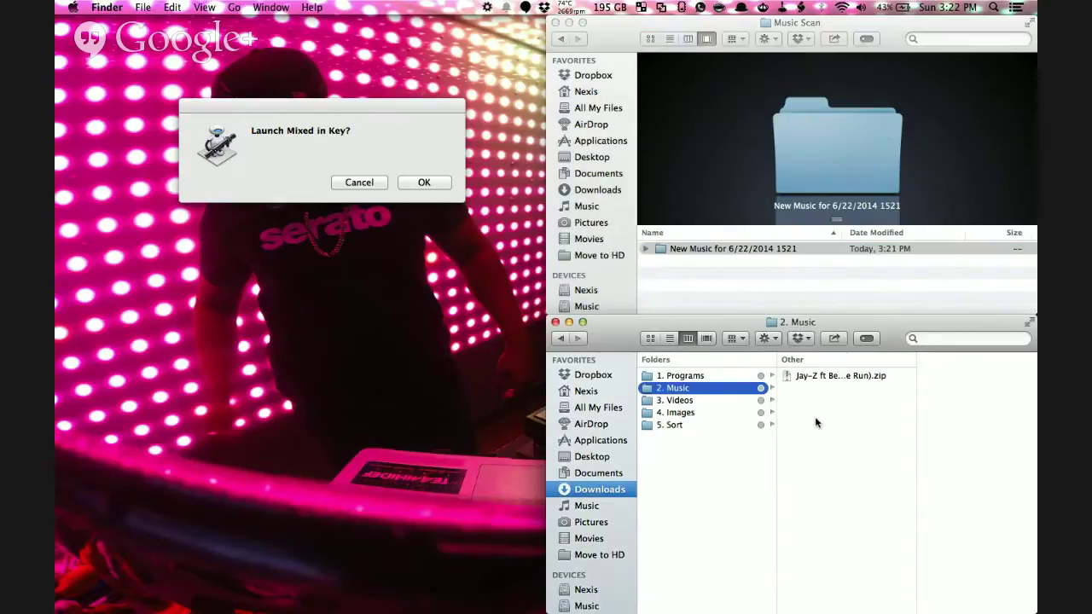
Check the free space of the Nexis and Music drives with FreeSpace.
left_click(777, 302)
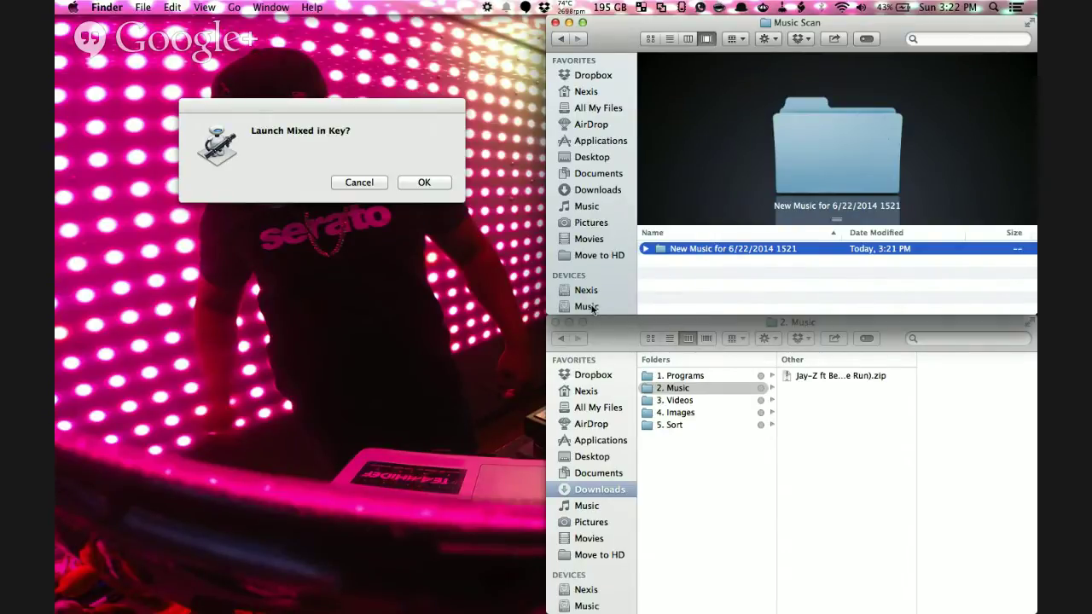
left_click(614, 7)
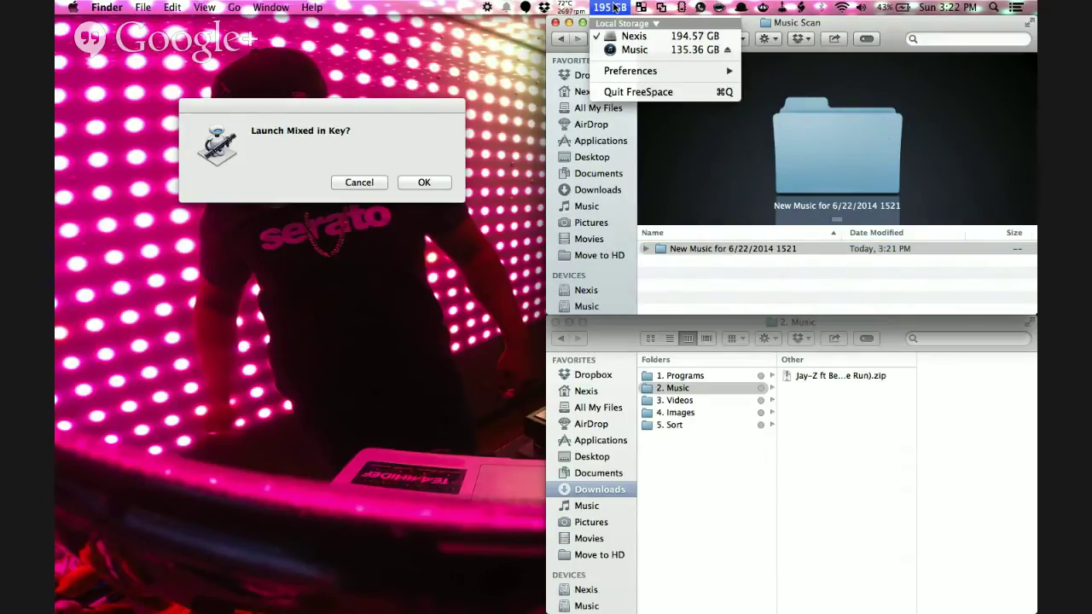
left_click(614, 7)
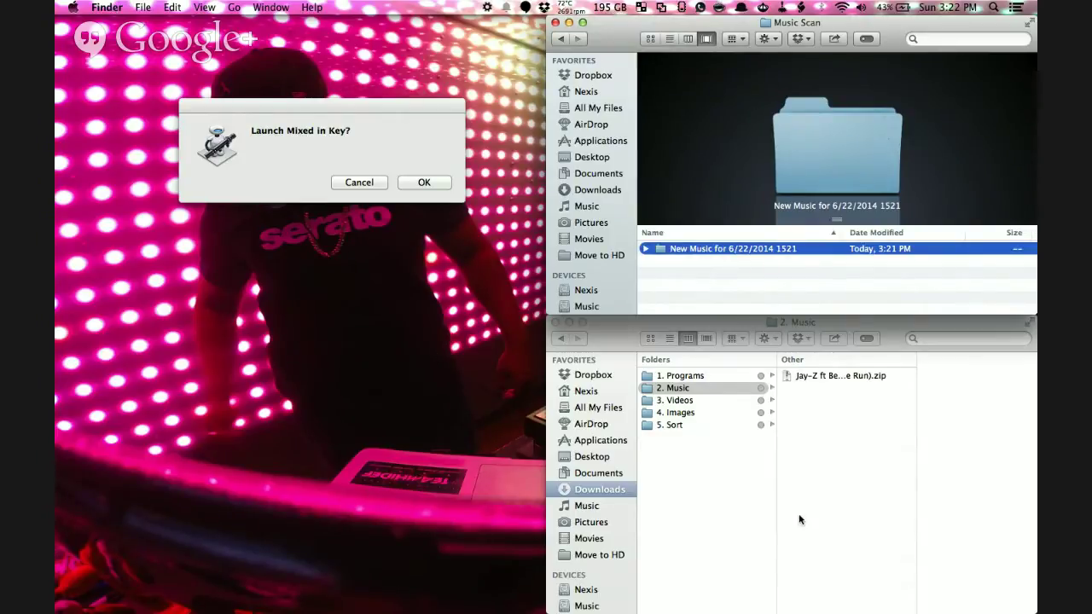
left_click(732, 505)
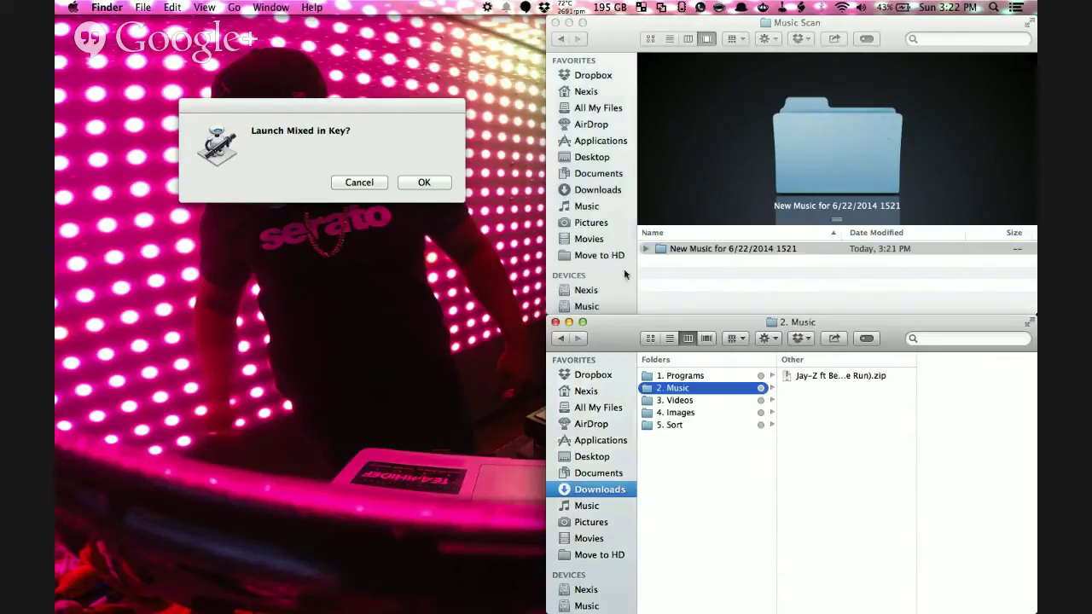
Accept the prompt to launch Mixed In Key 6 and shift its window toward the screen's upper left.
left_click(401, 156)
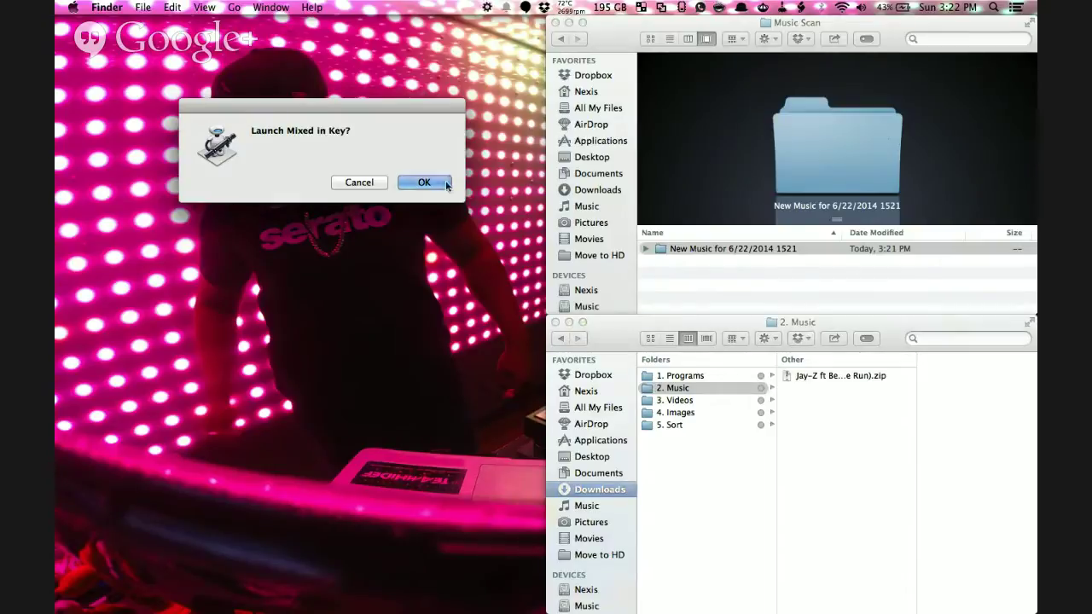
left_click(423, 183)
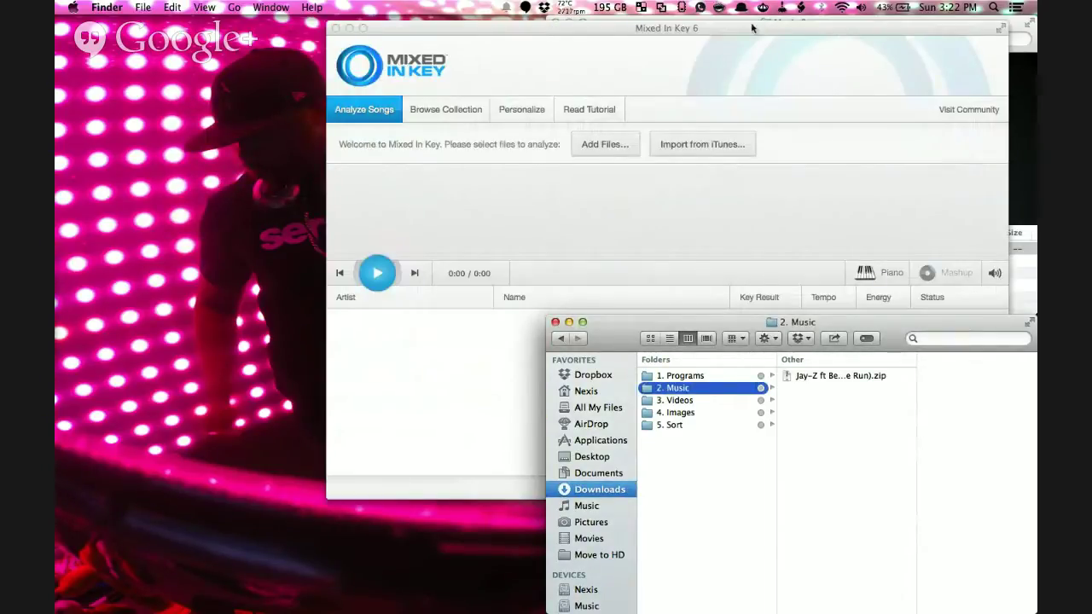
left_click_drag(752, 27, 585, 24)
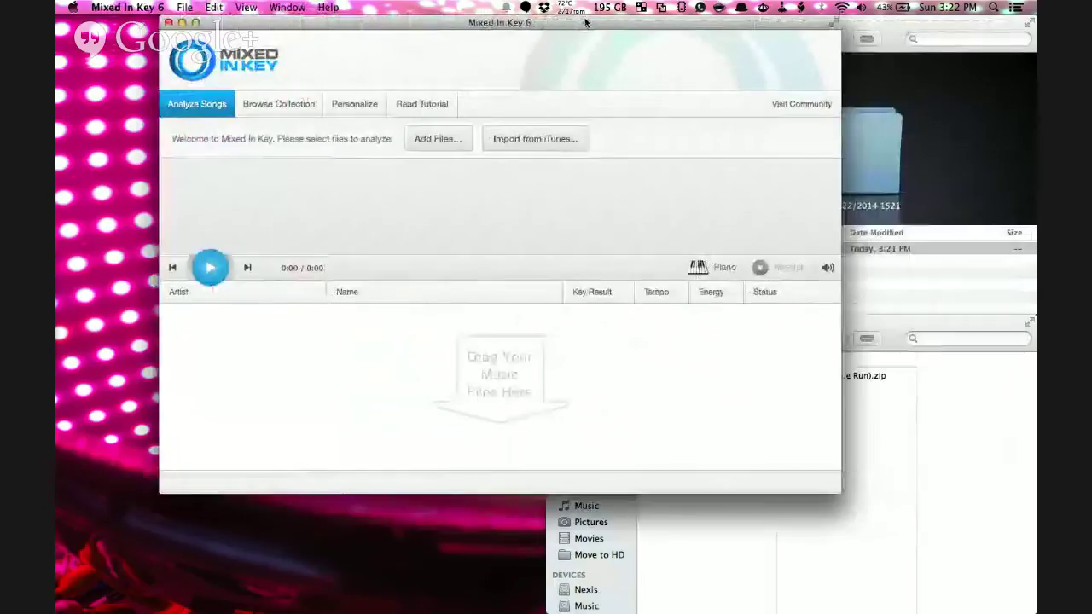
Add the Music Scan folder's songs to Mixed In Key for analysis and quit the application.
left_click(432, 139)
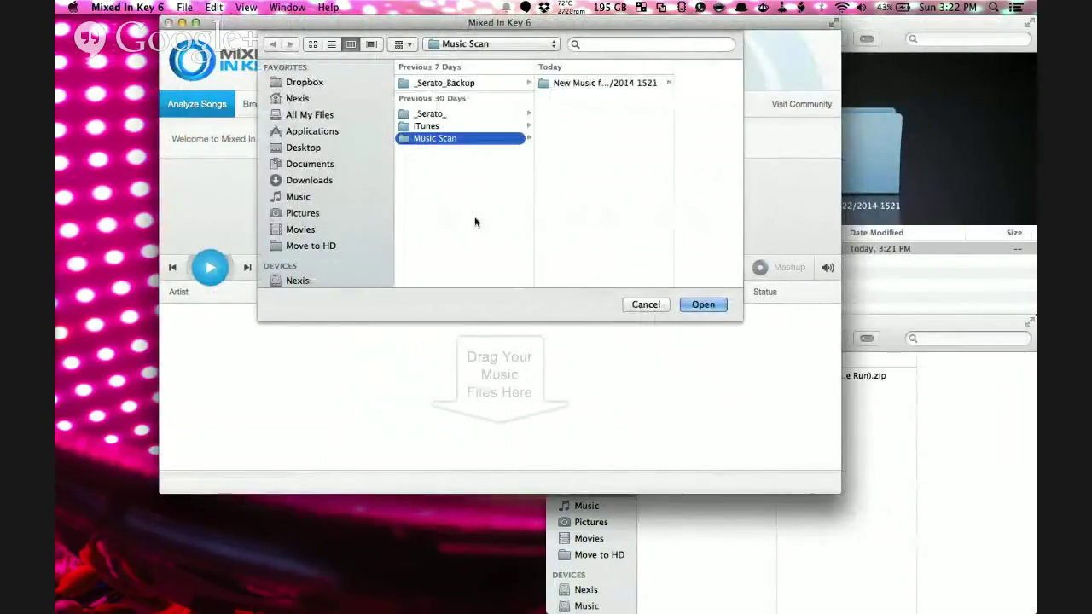
key("Return")
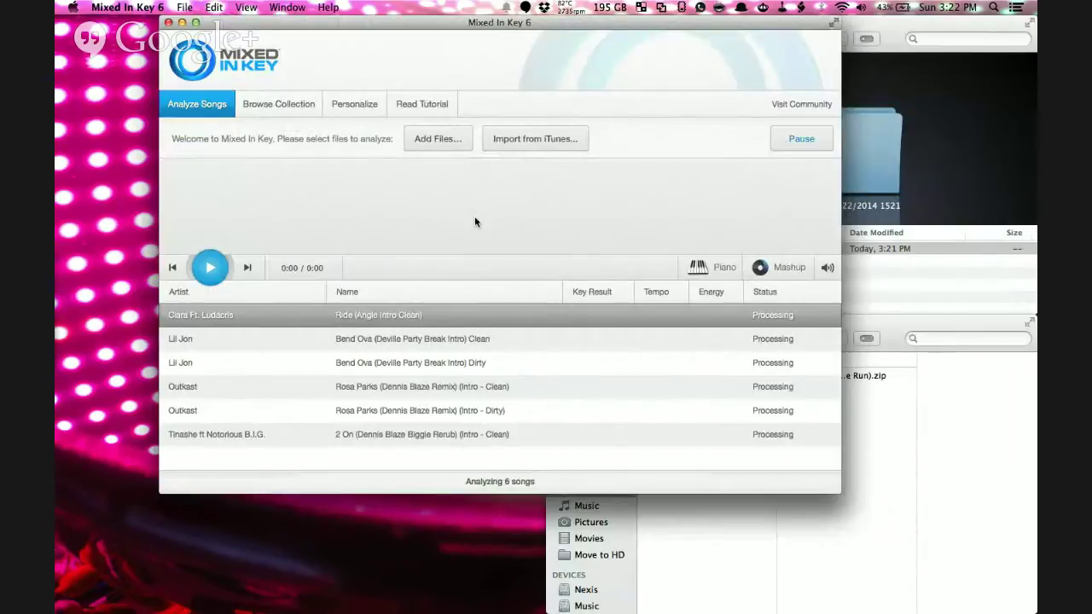
key("super+q")
key("Return")
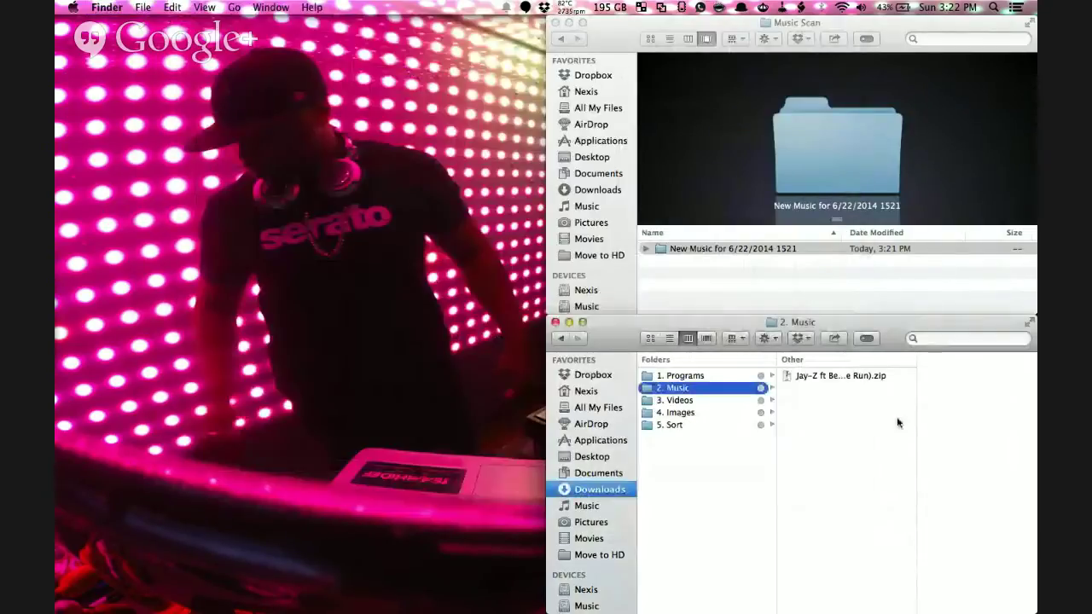
Copy all six MP3 files from the New Music for 6/22/2014 1521 folder back into Downloads.
left_click(764, 280)
scroll(716, 298, "down", 1)
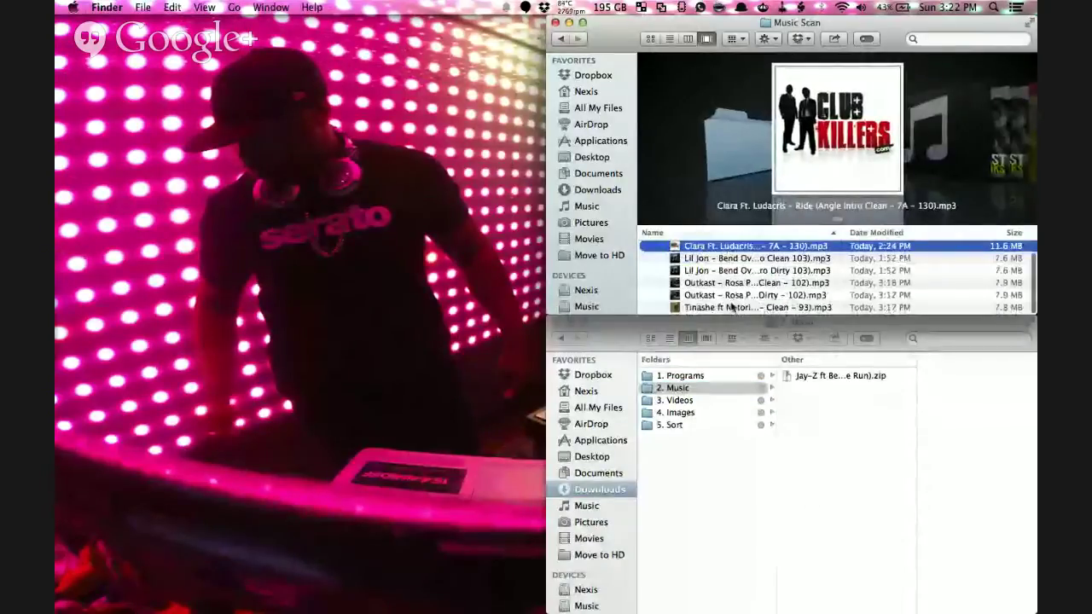
left_click(717, 309, "shift")
left_click_drag(717, 310, 716, 512)
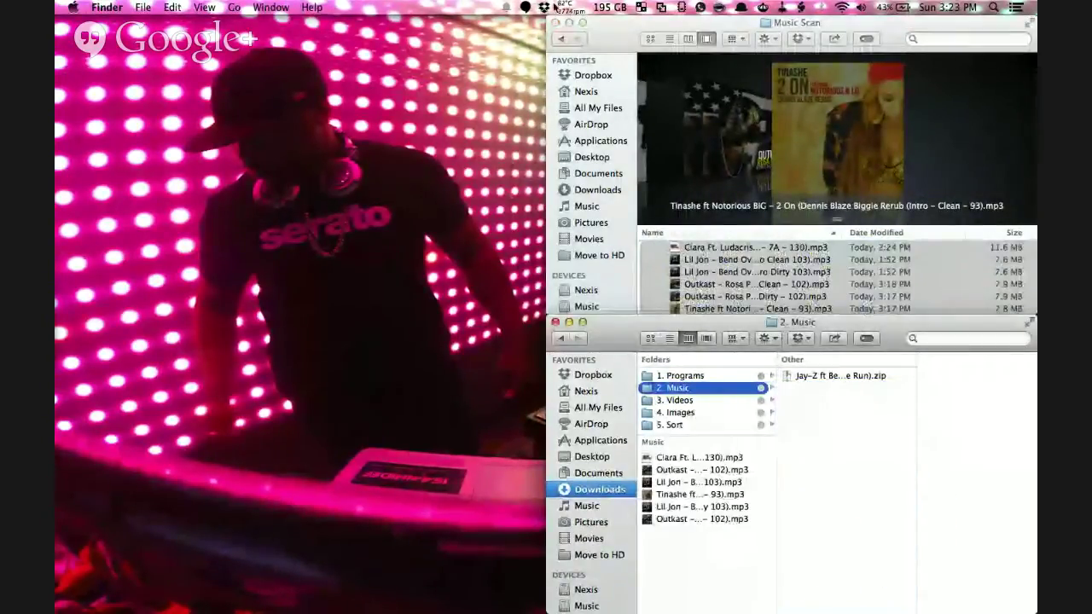
Move the New Music for 6/22/2014 1521 folder to the Trash and close the Music Scan window.
left_click(815, 285)
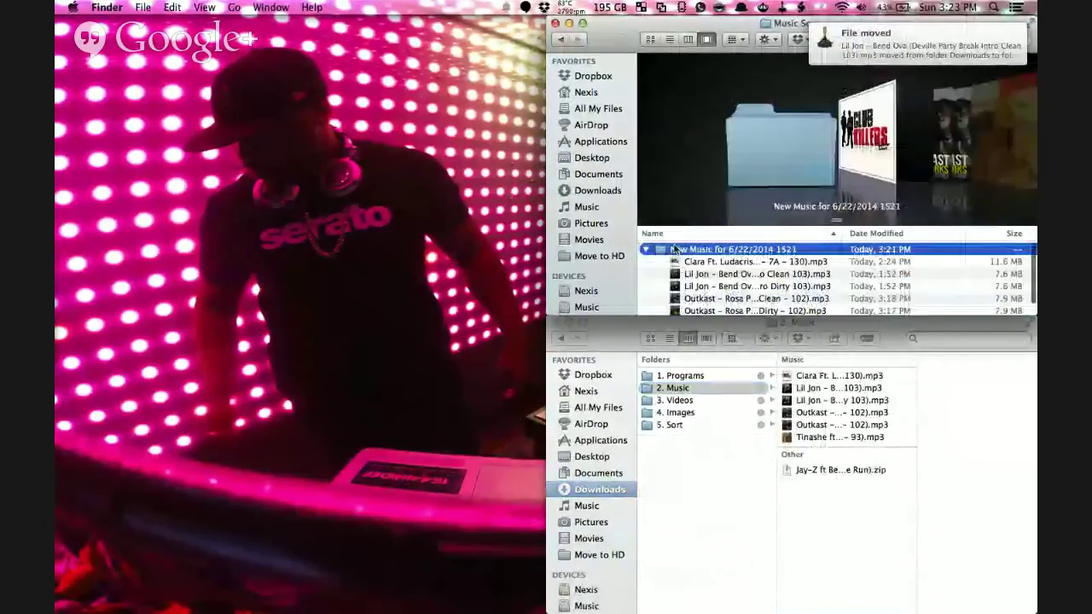
right_click(674, 248)
left_click(721, 272)
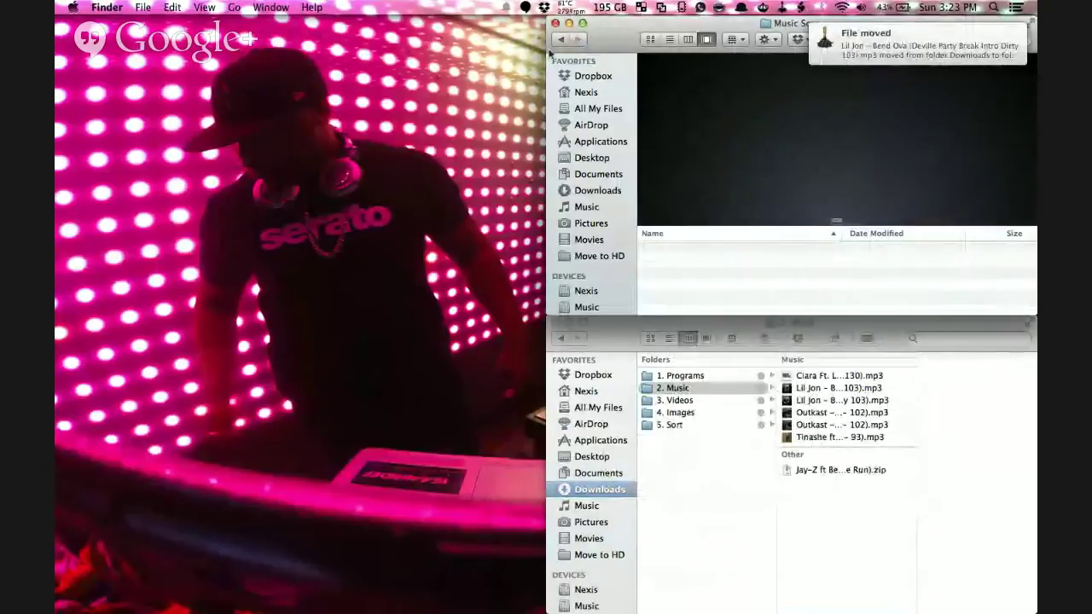
left_click(554, 24)
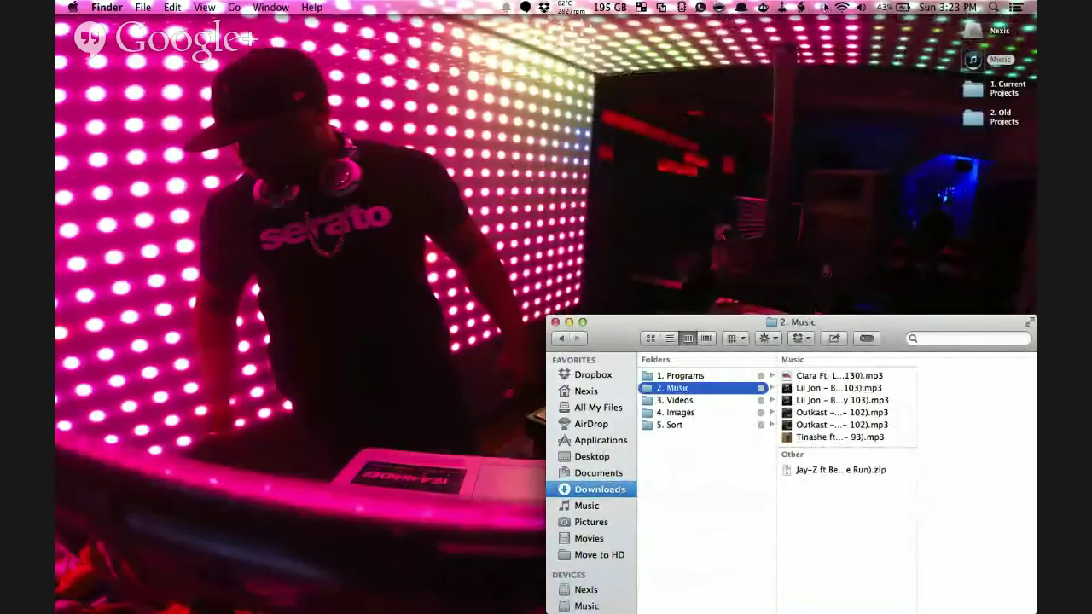
Run the 1. Music Scan script again and accept its prompt to launch Mixed In Key.
left_click(801, 7)
left_click(833, 58)
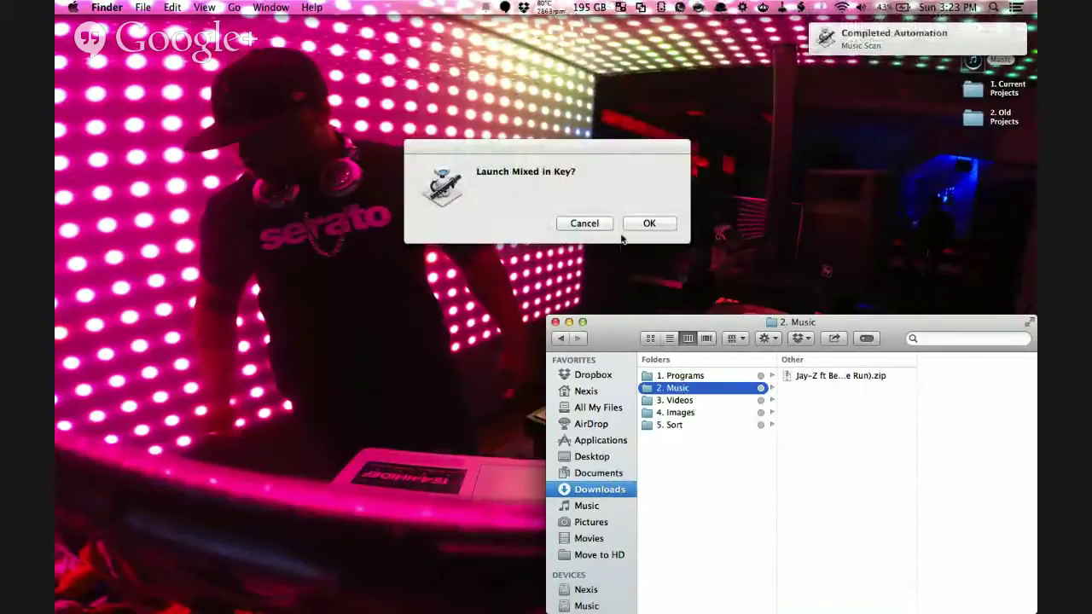
left_click(649, 223)
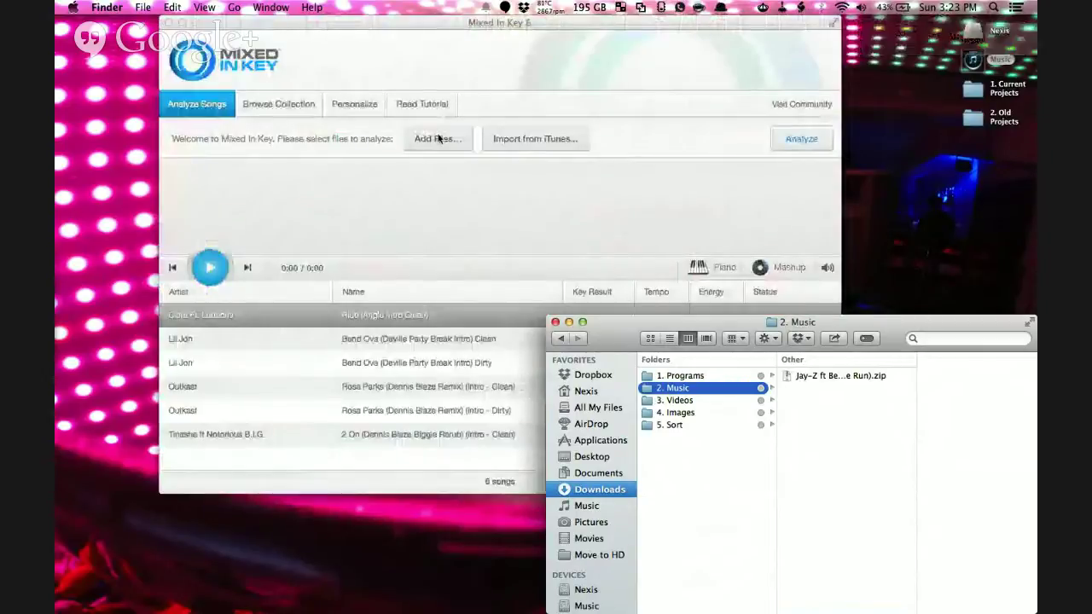
Add the Music Scan folder's songs to Mixed In Key for analysis and hide the application.
left_click(438, 138)
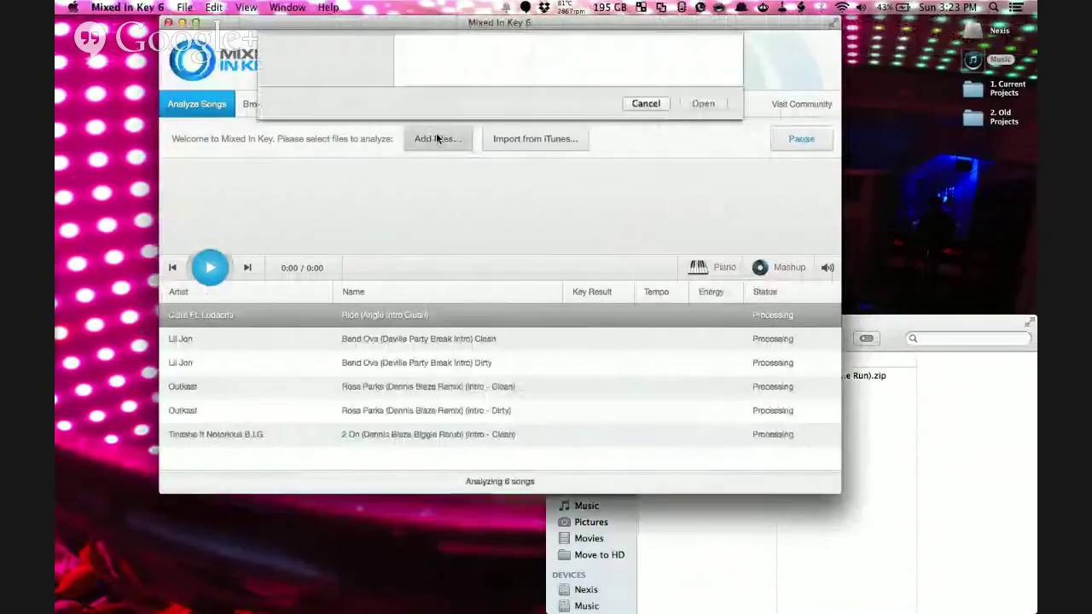
key("Return")
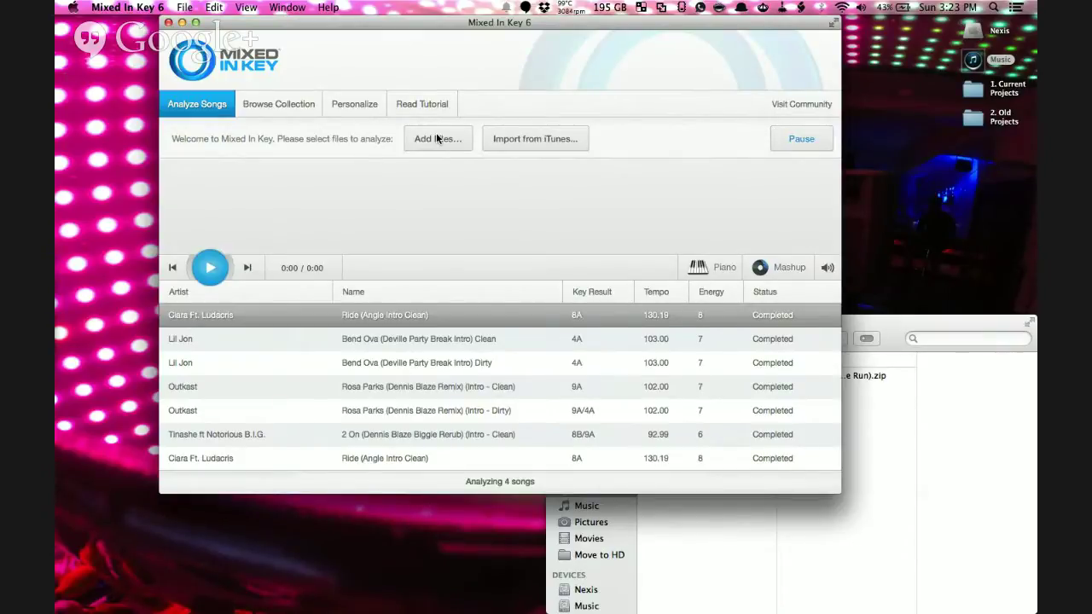
key("super+h")
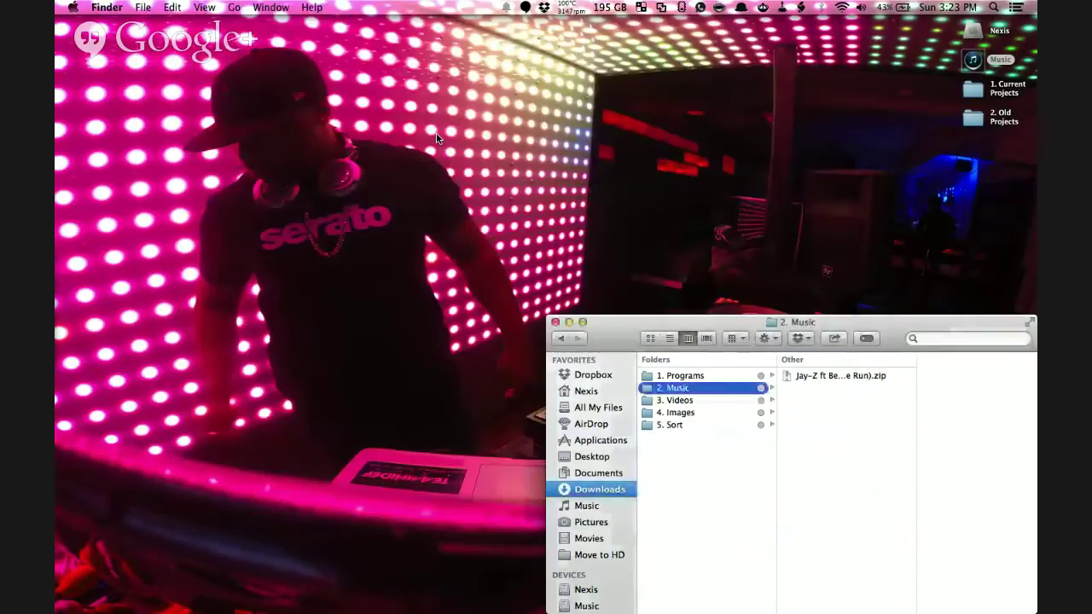
Inspect the New Music for 6/22/2014 1523 folder inside Music Scan on the Music drive and close the window.
left_click(585, 605)
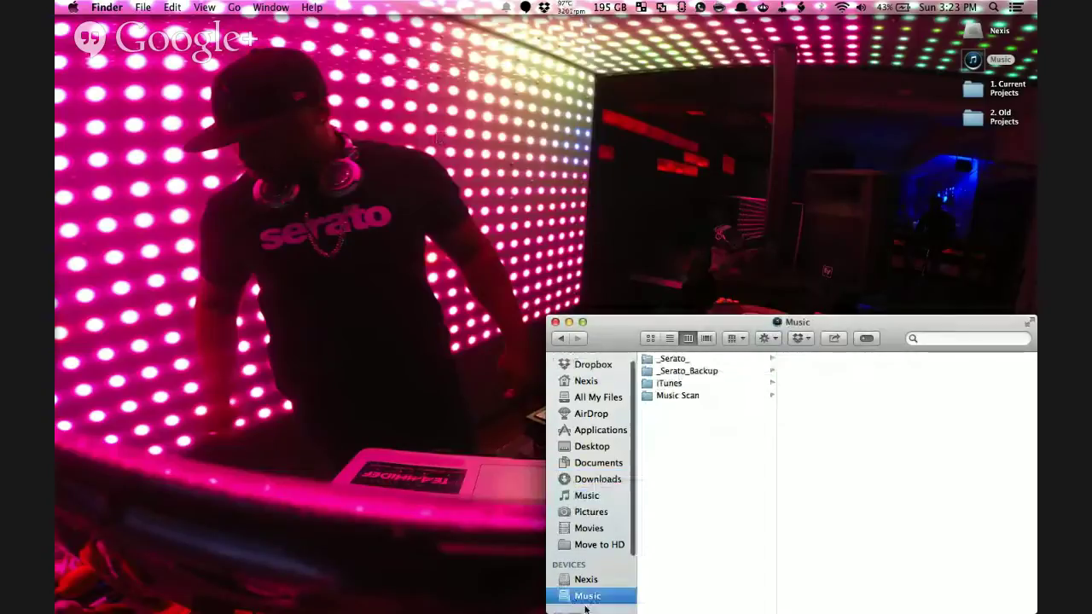
left_click(676, 397)
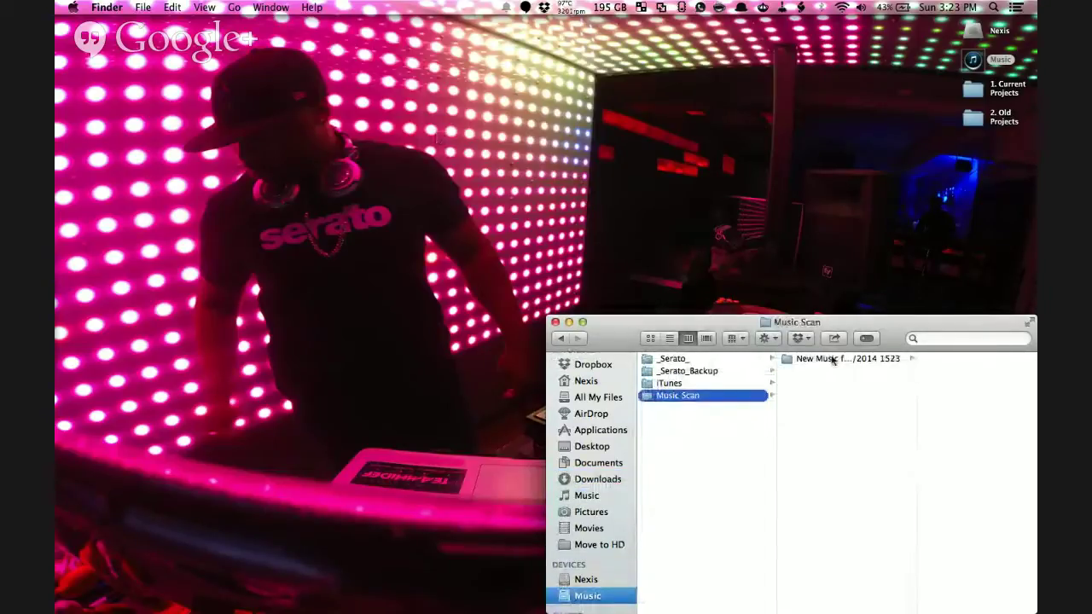
left_click(832, 360)
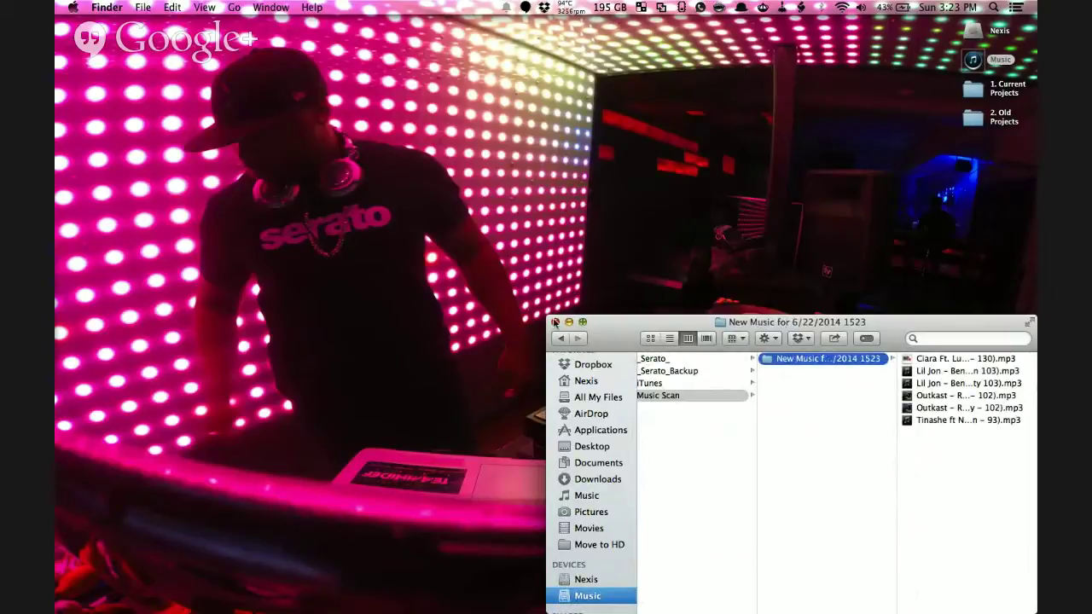
key("super+w")
Switch to Chrome, reload the Library Management Web Conference page on YouTube, and read the viewer comments and video details.
key("ctrl+Left")
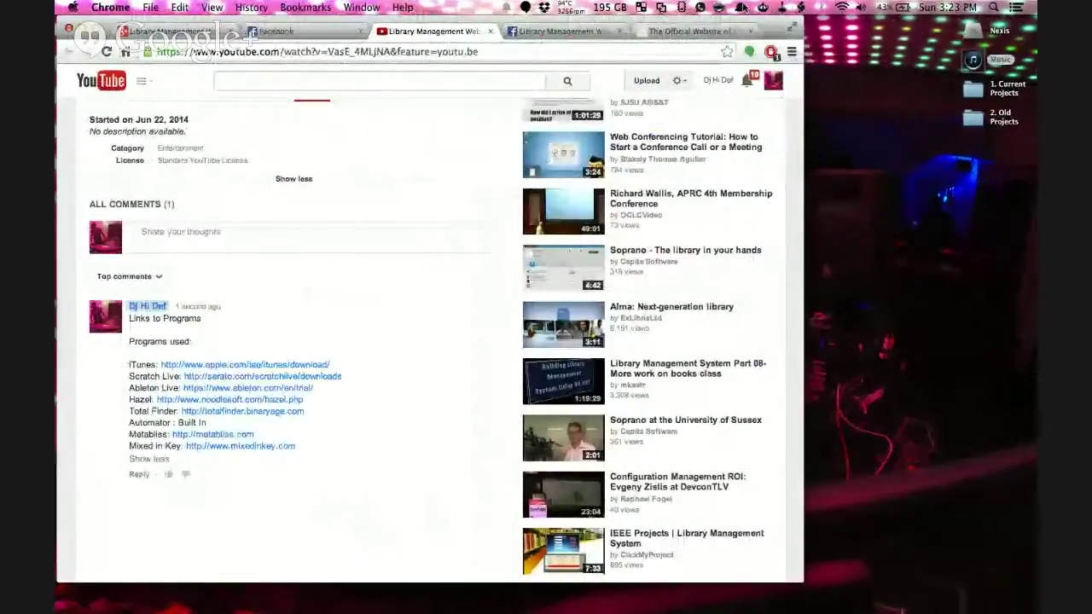
left_click(683, 51)
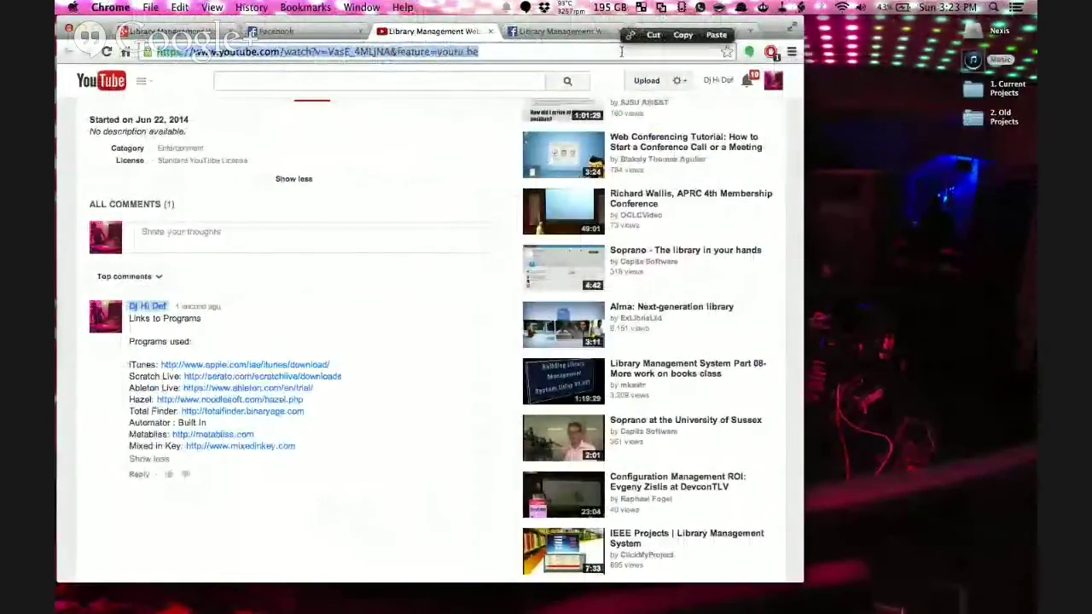
key("Return")
scroll(401, 293, "down", 5)
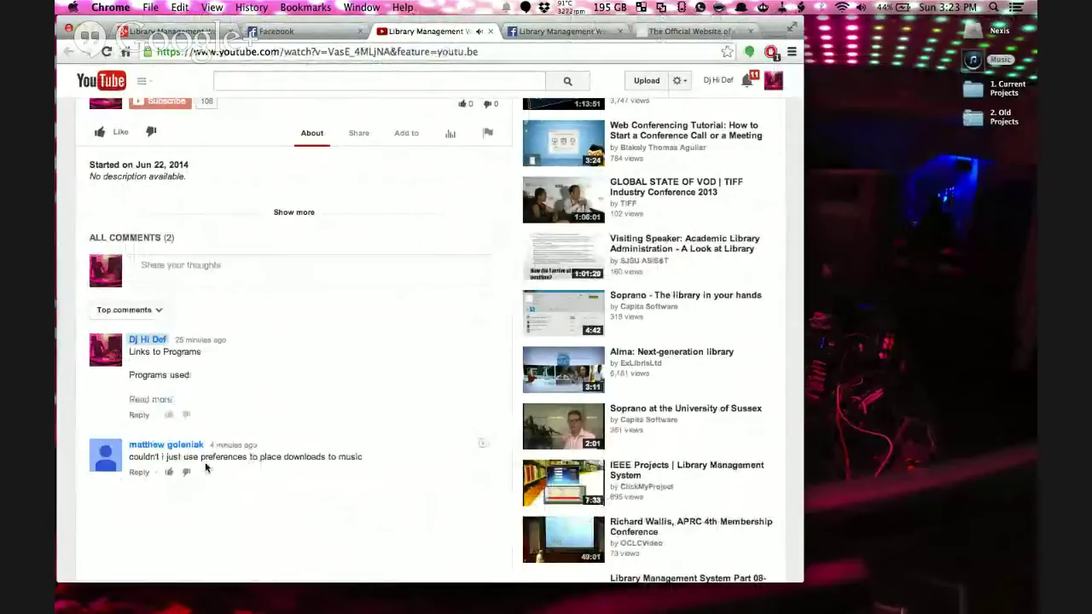
left_click_drag(218, 465, 364, 460)
left_click(337, 566)
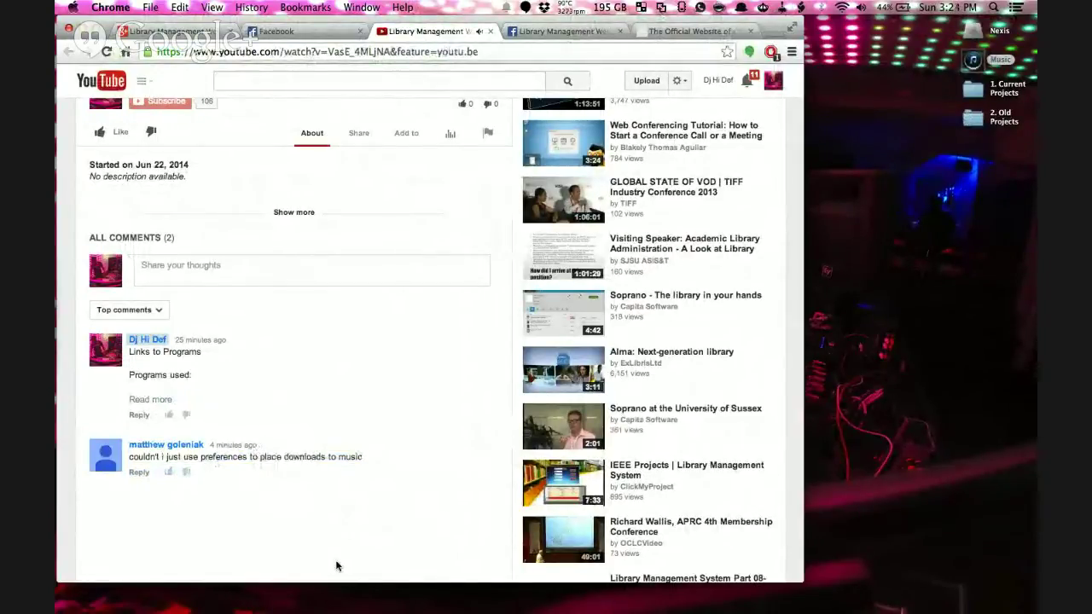
key("super+h")
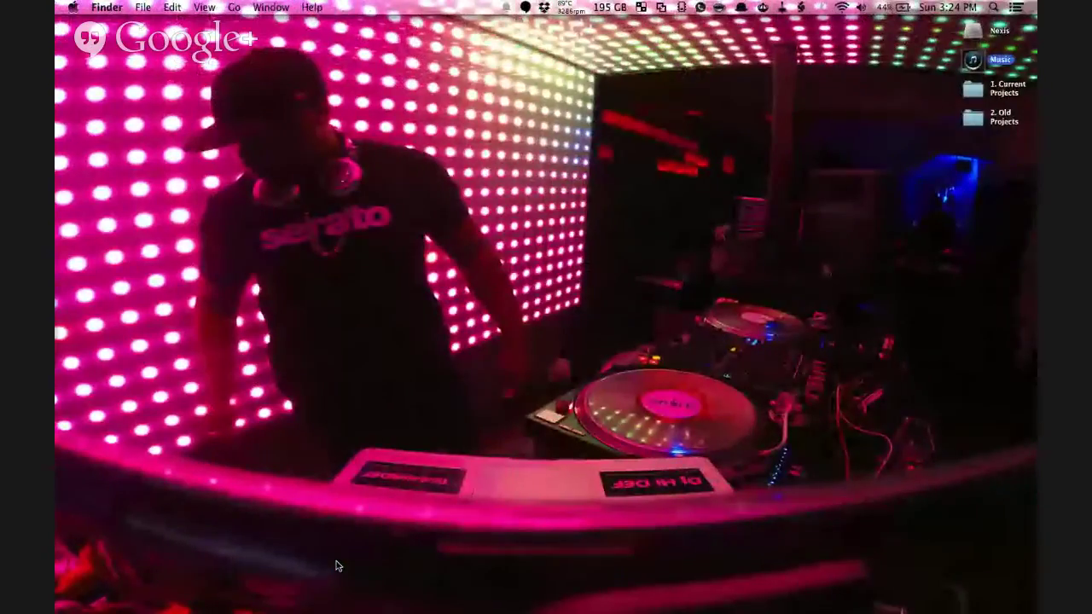
key("super+Tab")
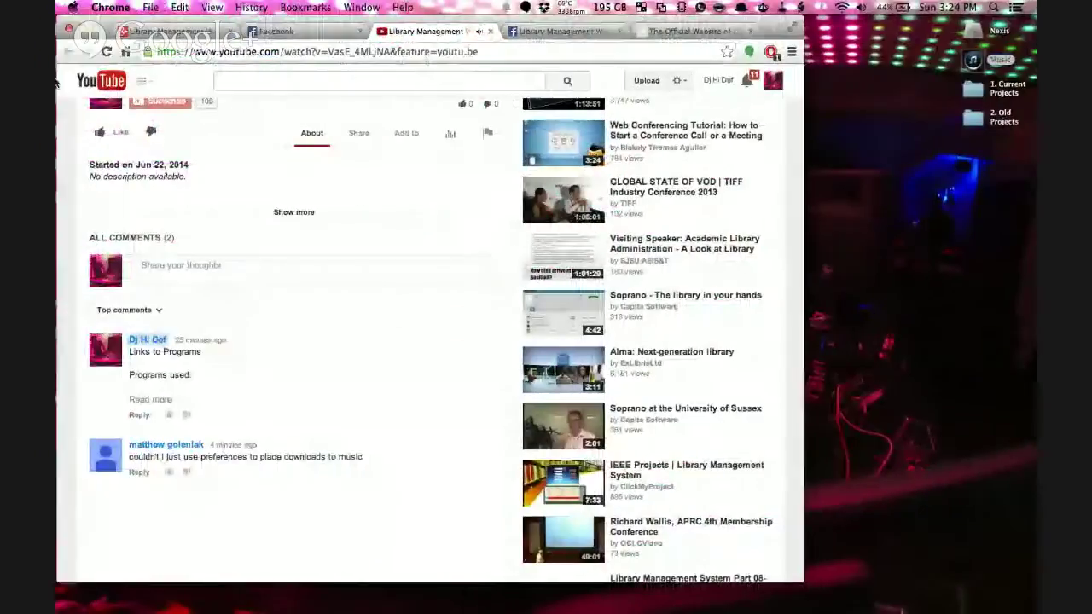
scroll(190, 227, "up", 5)
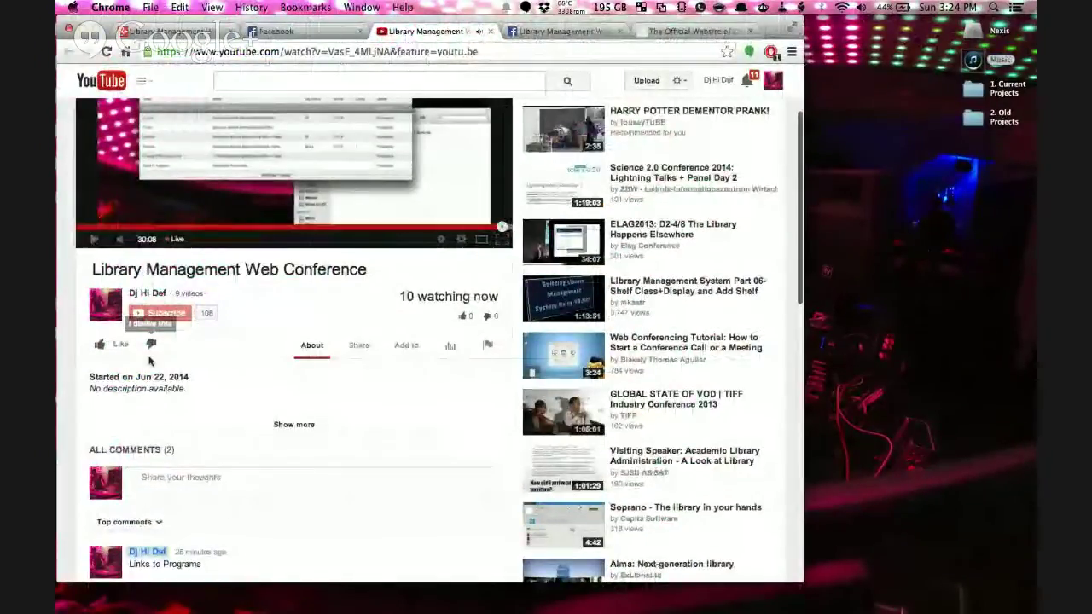
key("super+h")
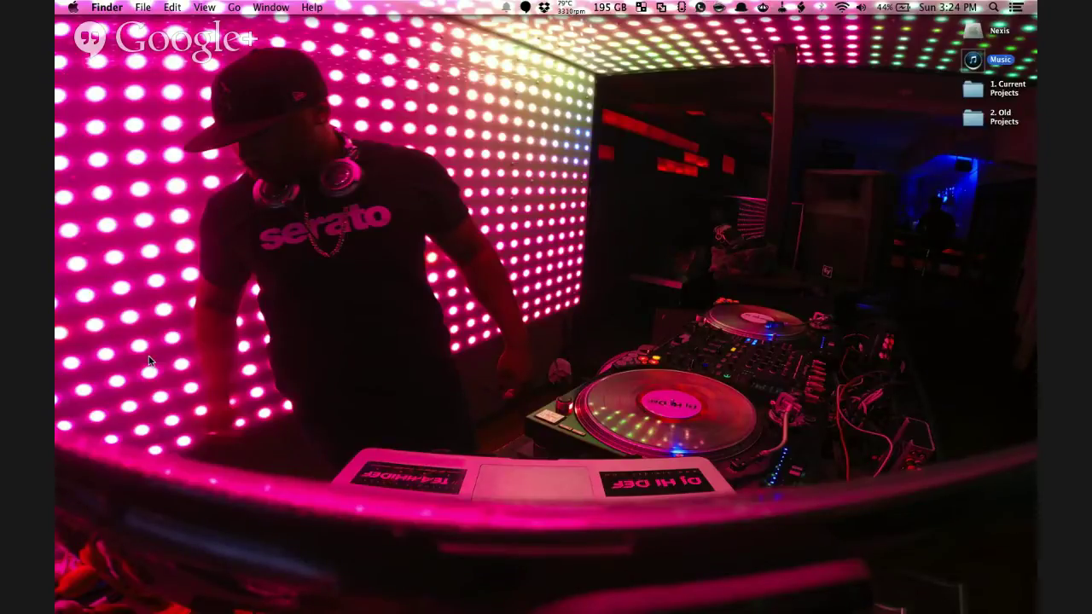
Look through Chrome's Settings page for the download options and close its tab.
key("ctrl+Right")
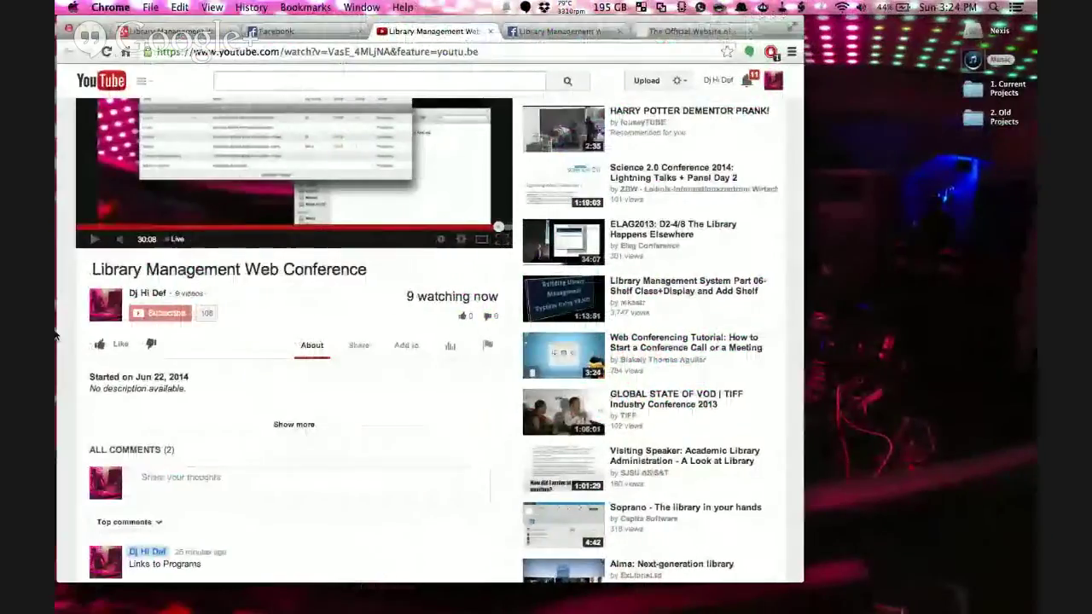
left_click(112, 6)
left_click(127, 44)
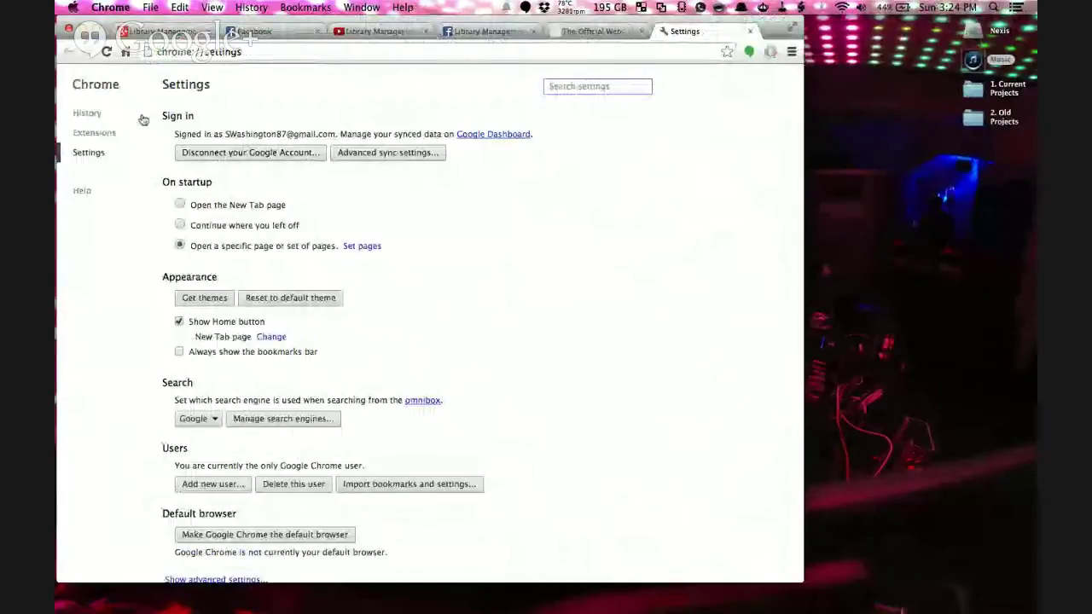
scroll(263, 213, "down", 1)
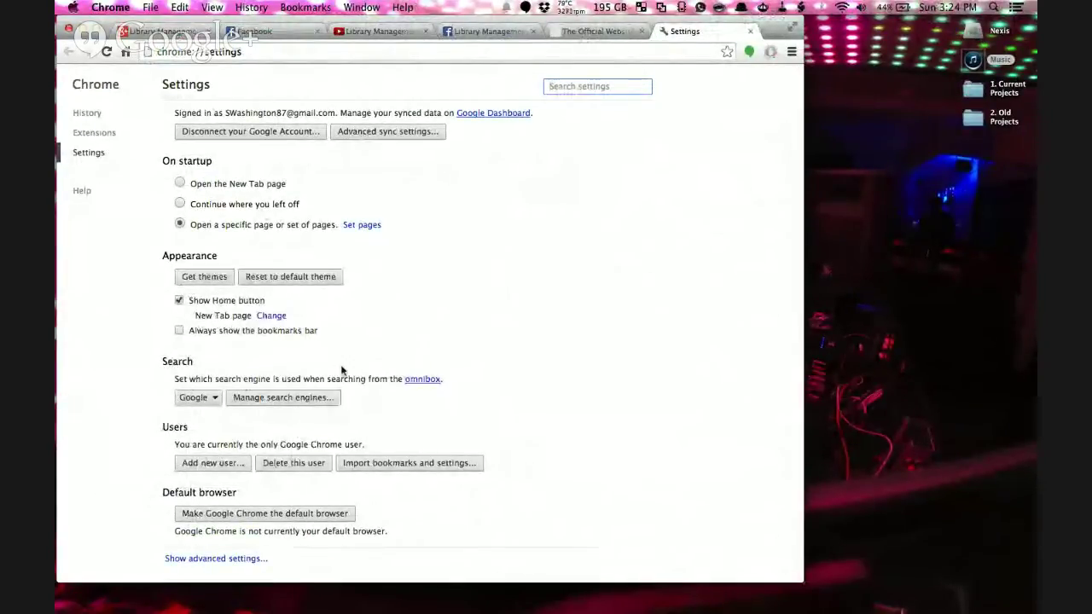
scroll(344, 371, "up", 1)
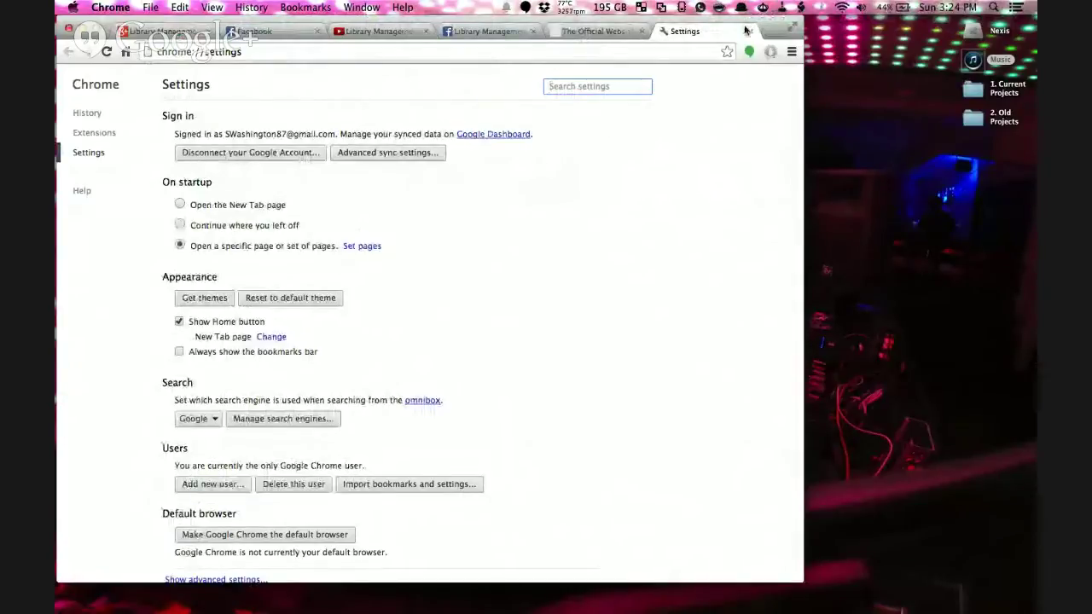
key("super+w")
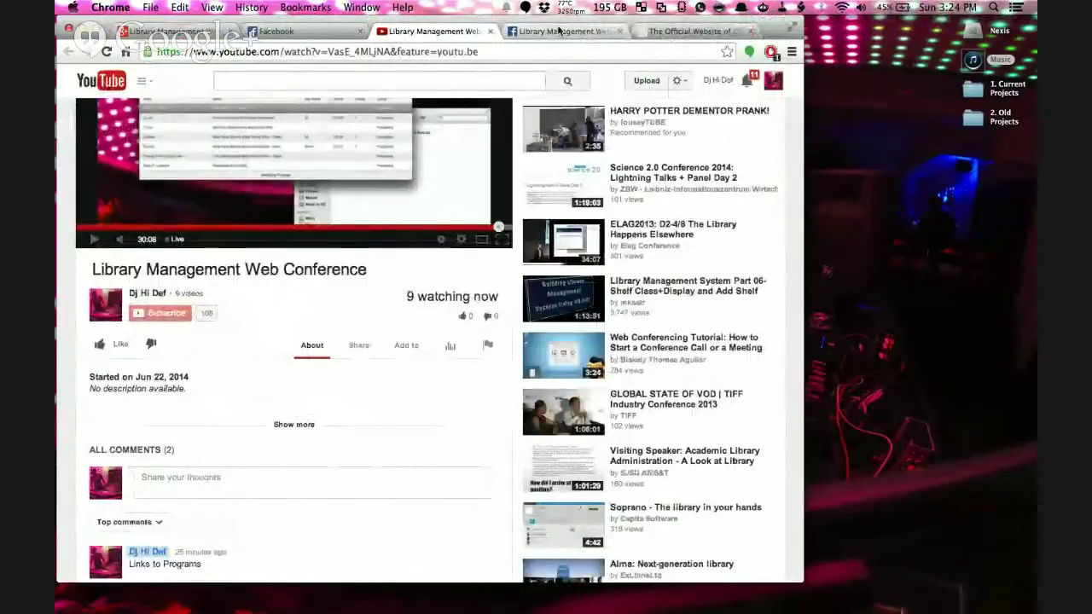
Read the attendee posts on the Library Management Web Conference event page on Facebook and hide Chrome.
key("ctrl+Tab")
scroll(483, 231, "down", 5)
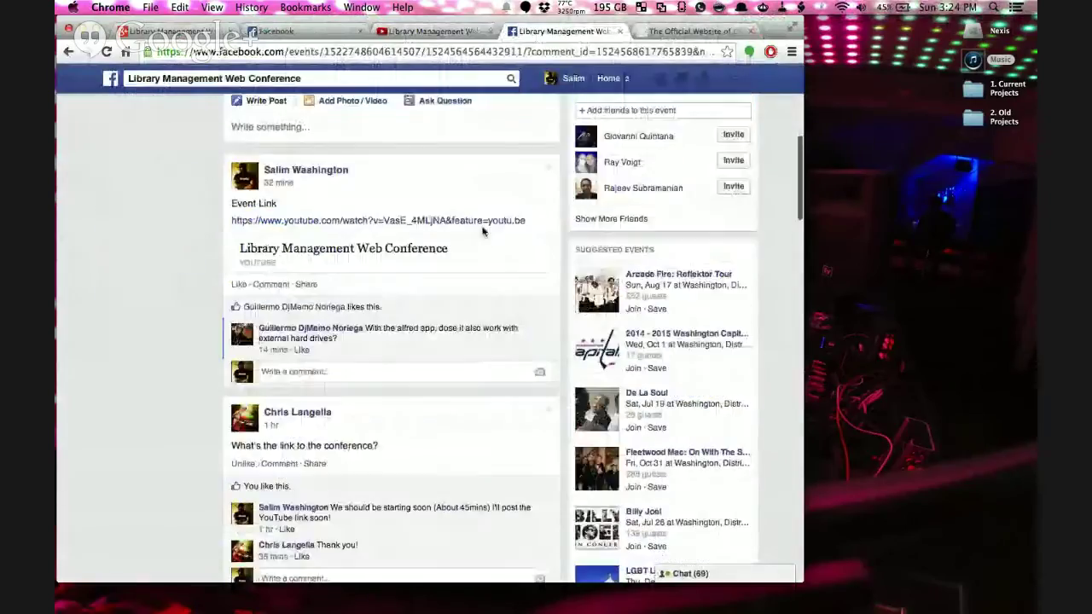
scroll(483, 231, "up", 5)
scroll(482, 231, "down", 5)
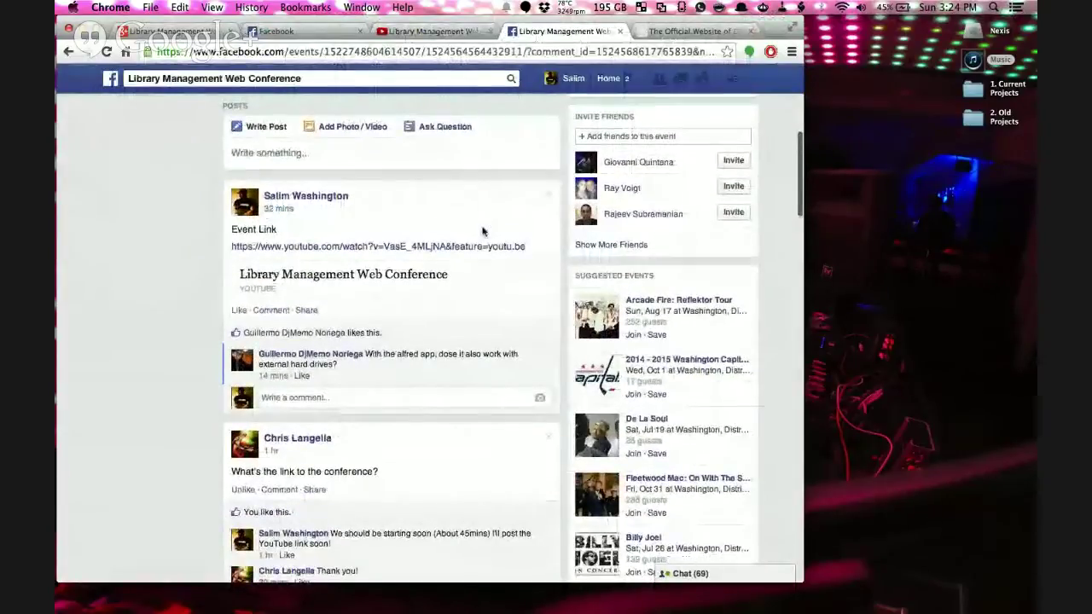
key("super+h")
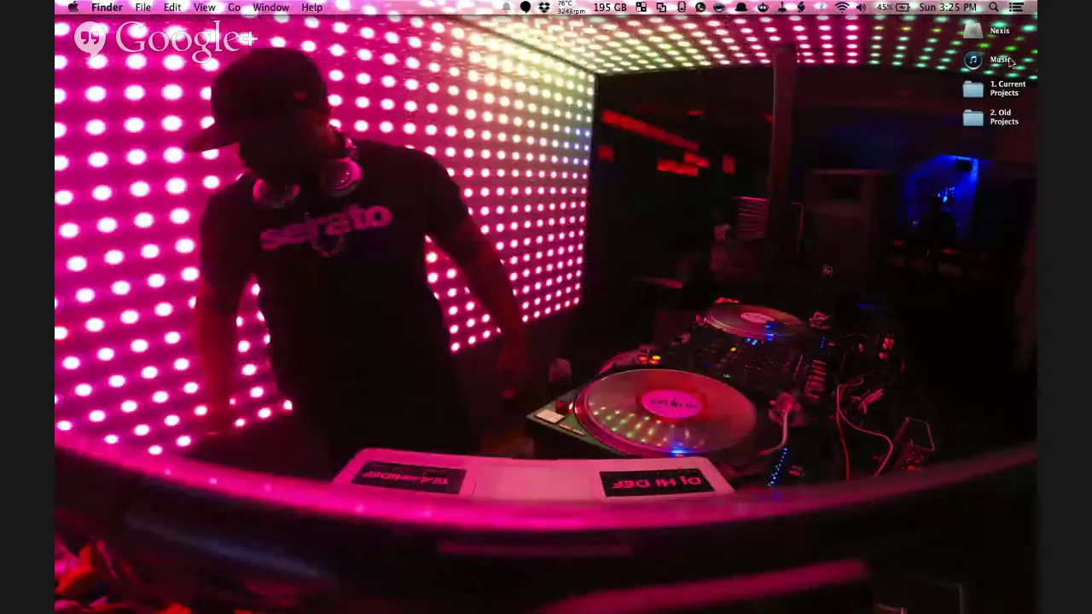
Open the Music drive from the desktop to view its folders and close the window.
double_click(973, 60)
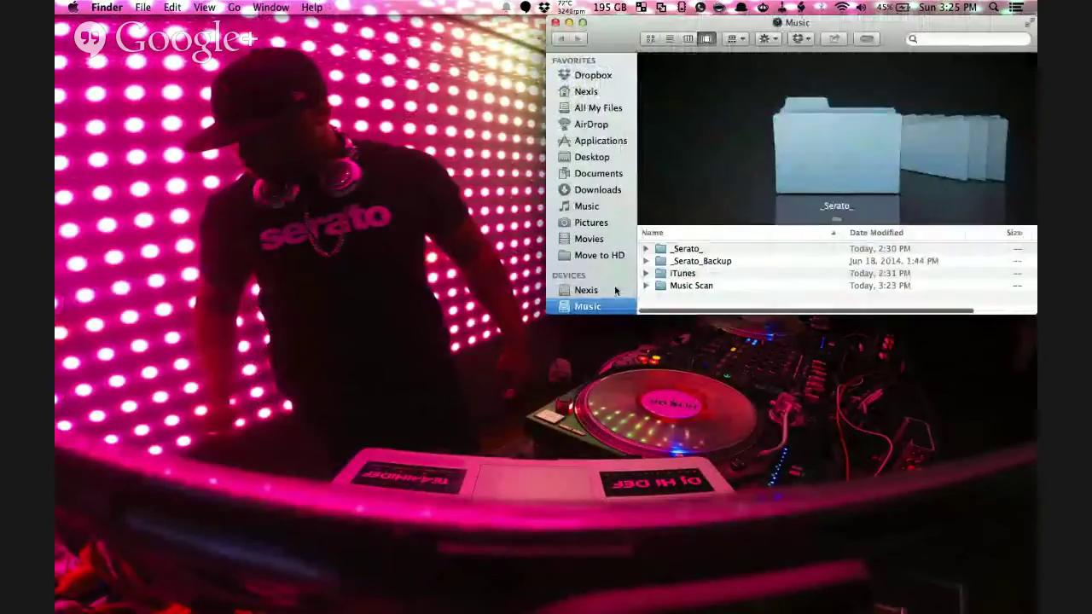
scroll(609, 290, "down", 2)
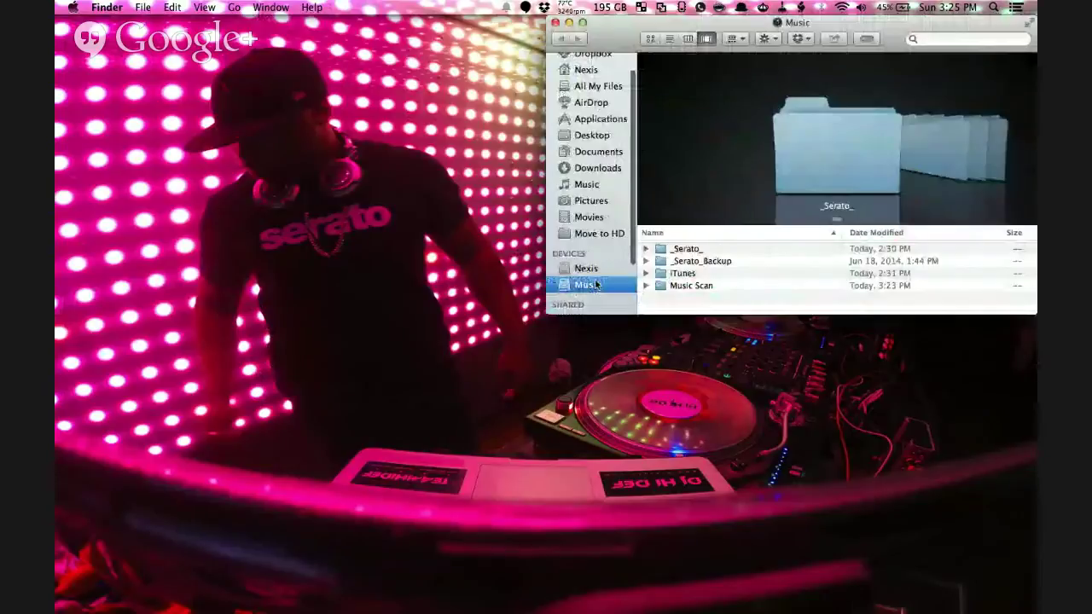
left_click(555, 25)
Open Reminders, review the first topics in the Web Conference list, and put the window away.
key("super+Tab")
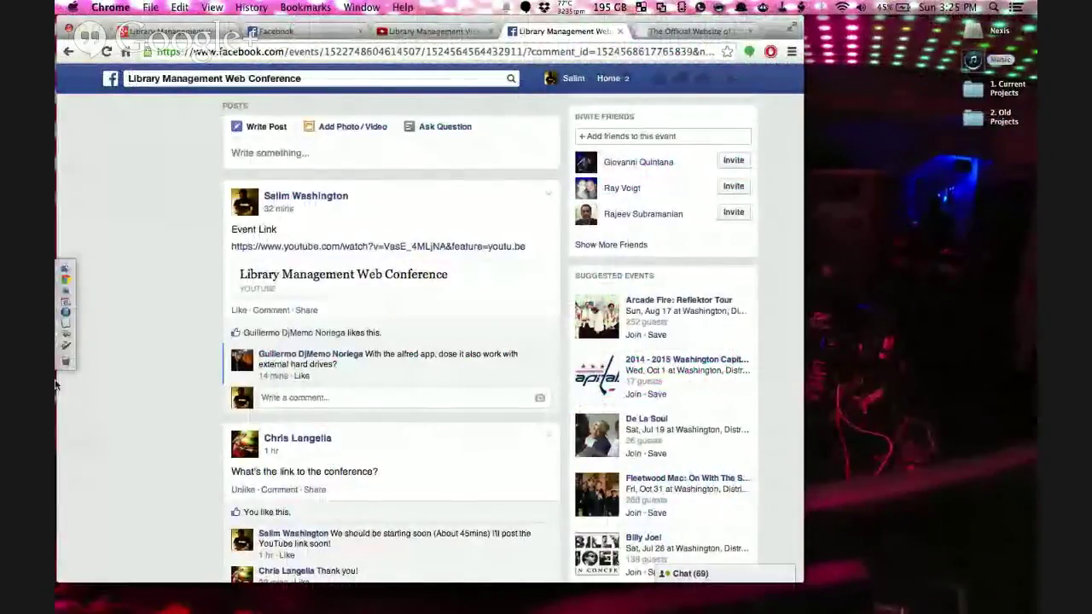
left_click(63, 332)
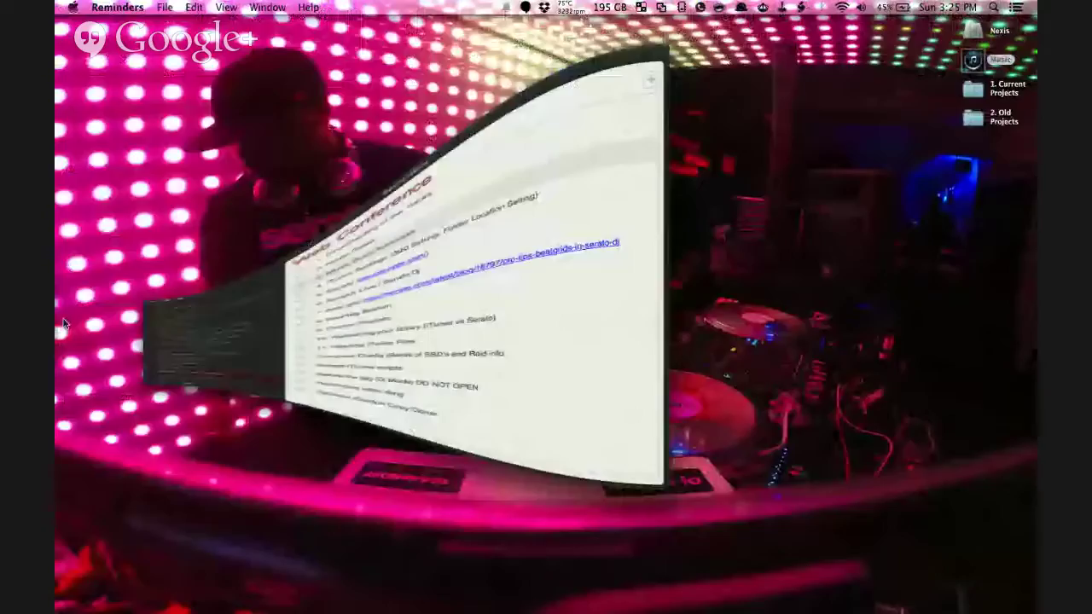
left_click(445, 107)
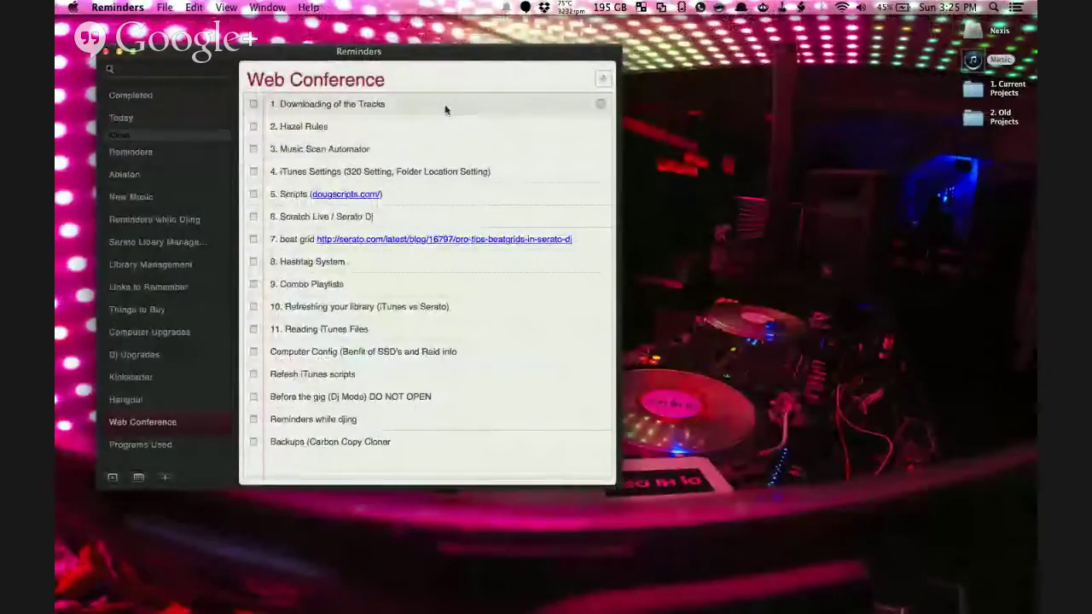
left_click(431, 129)
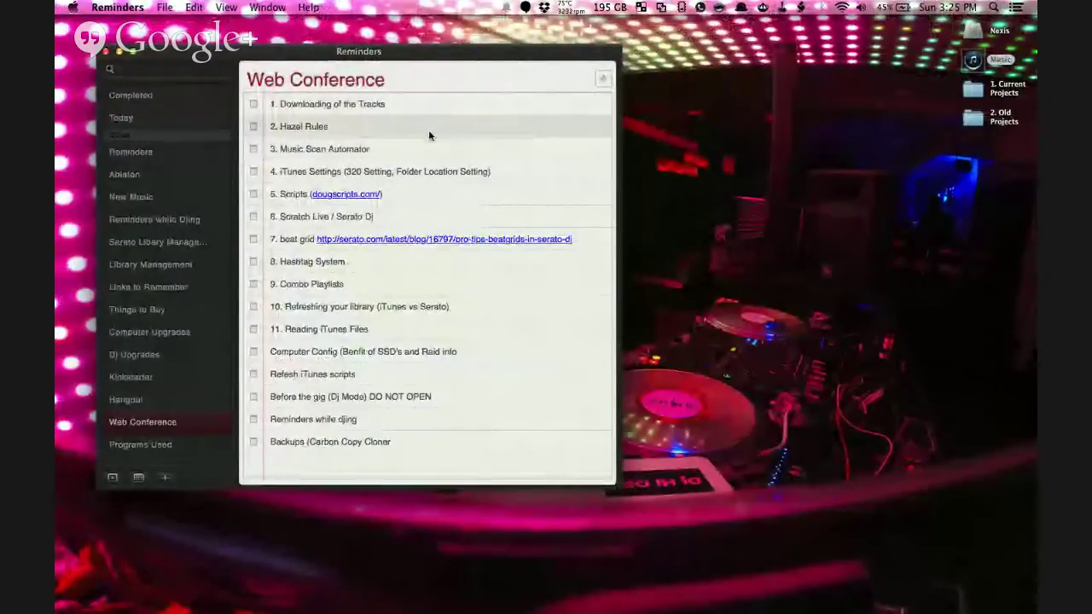
left_click(119, 53)
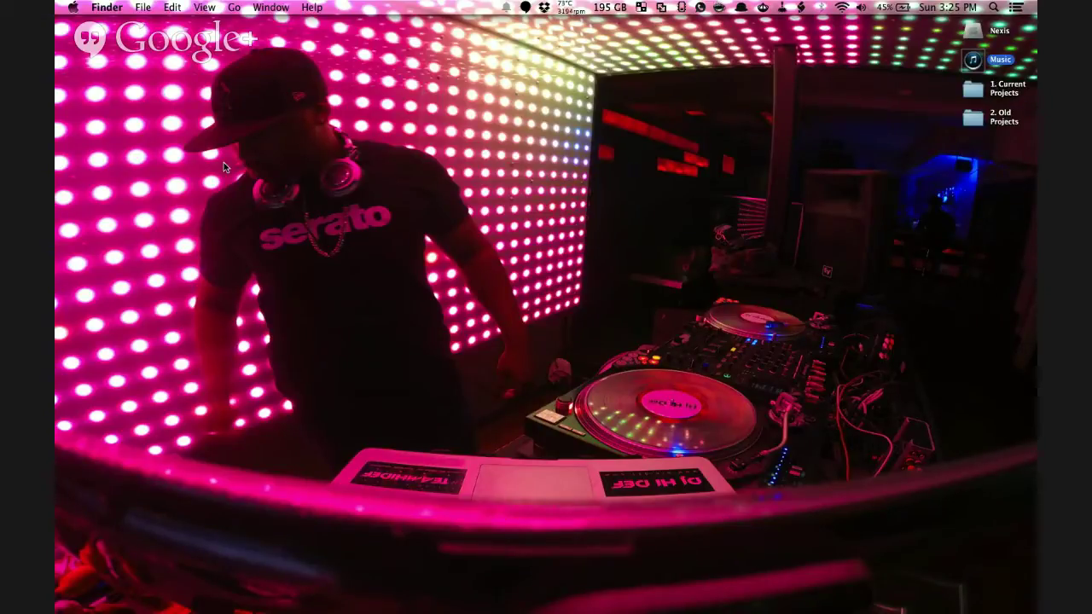
Find iTunes with the application launcher and open it.
key("alt+space")
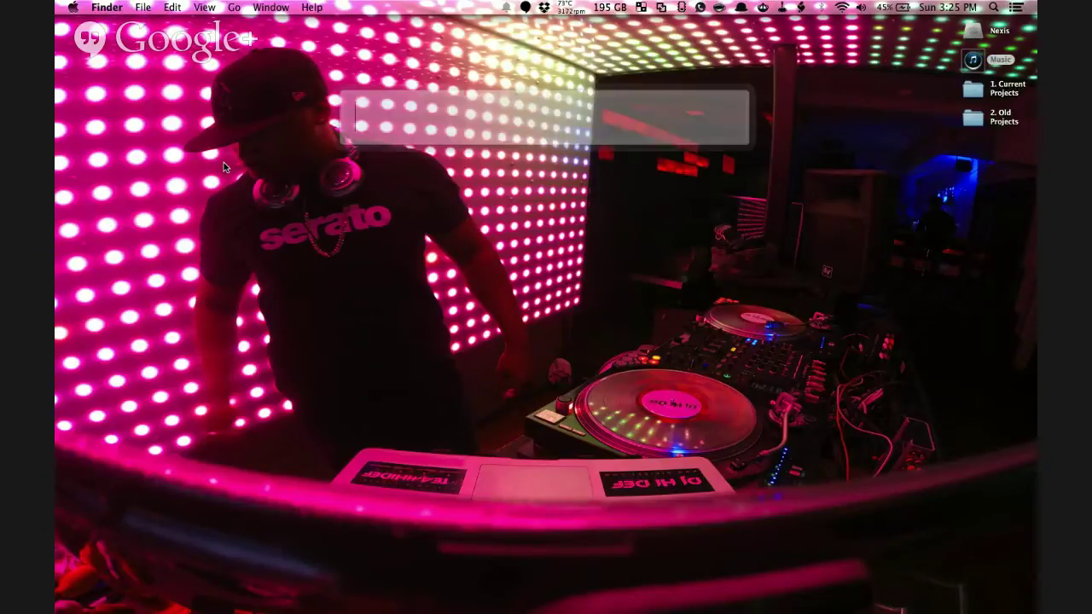
type("itune")
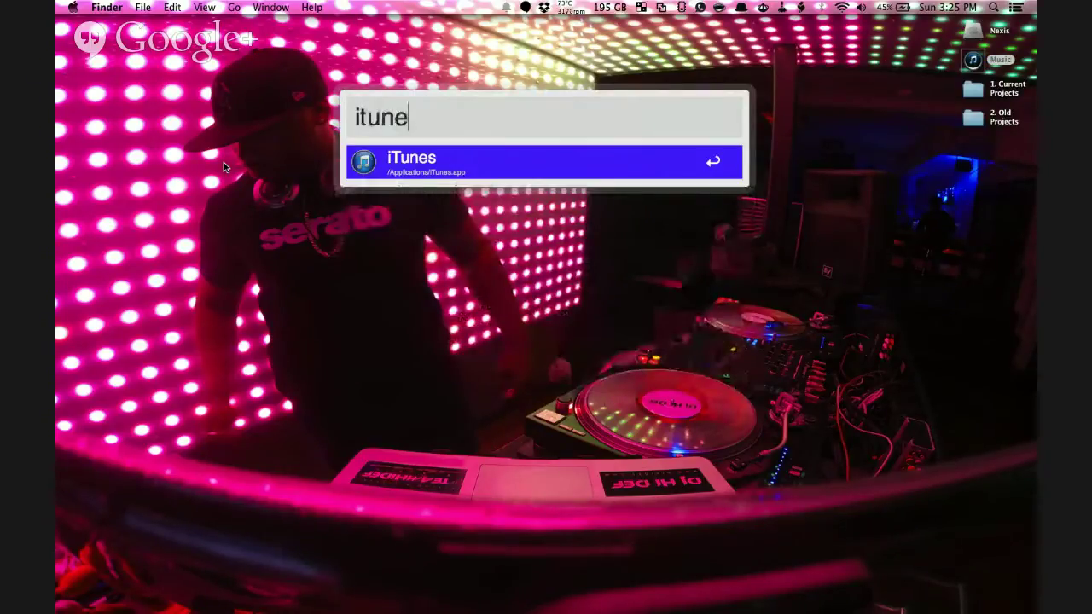
key("Return")
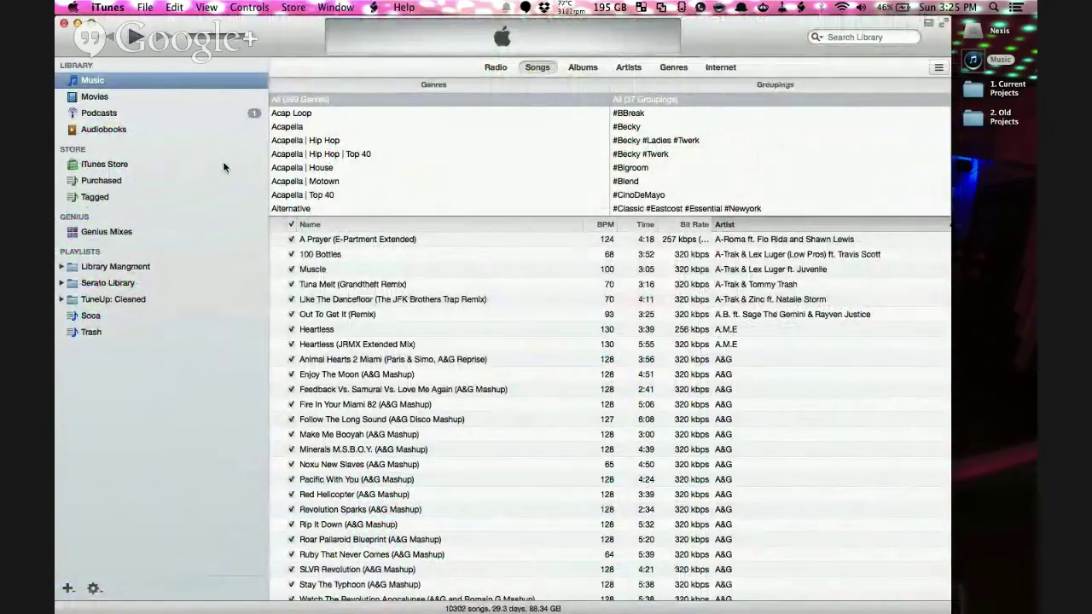
Hide the status bar and the sidebar in the iTunes library window.
left_click(114, 6)
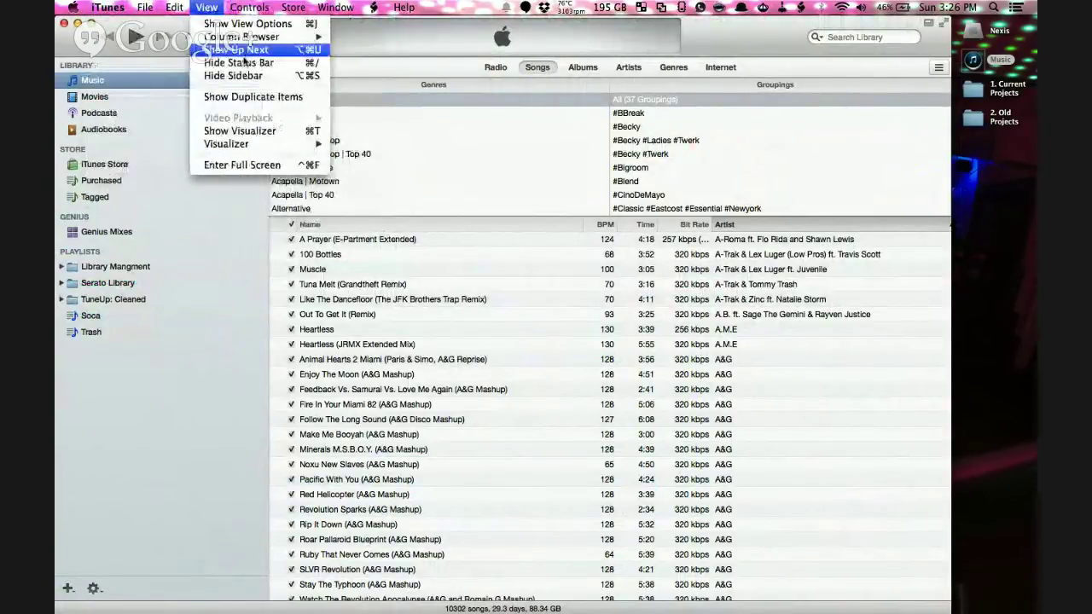
left_click(242, 62)
left_click(214, 7)
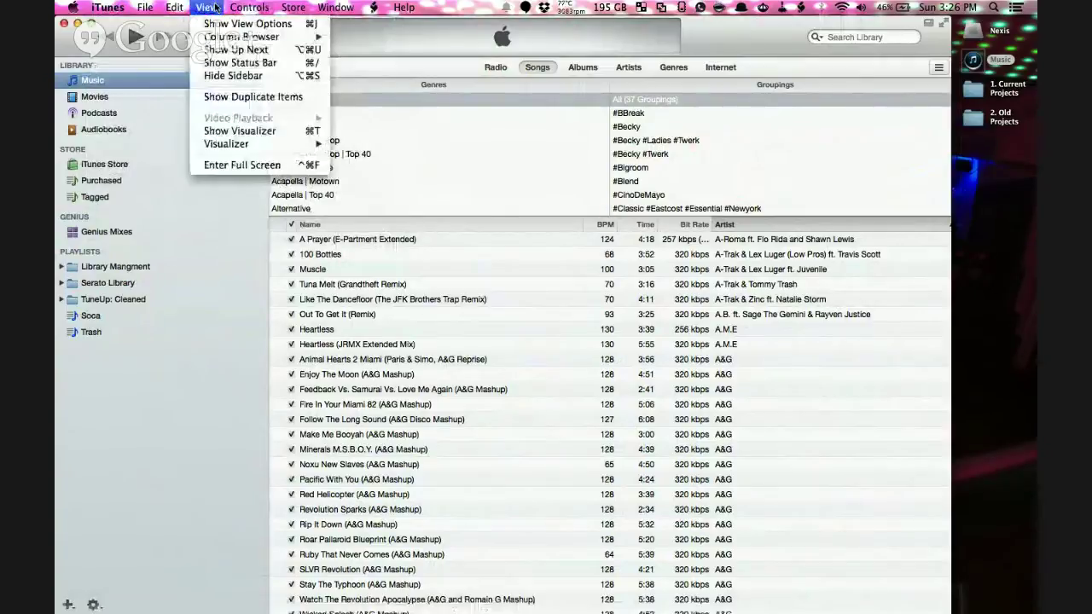
left_click(233, 75)
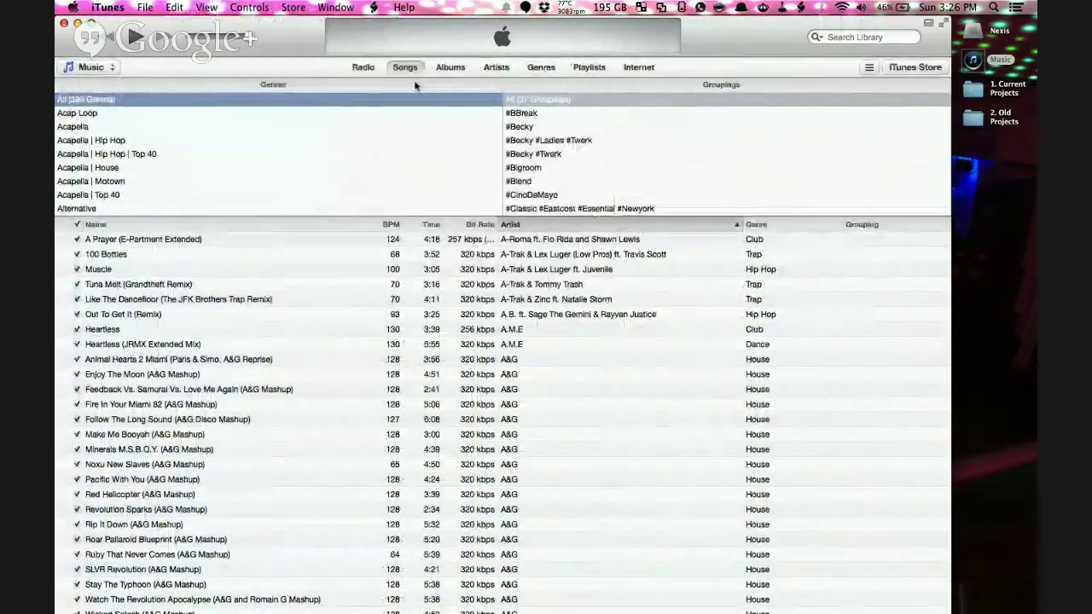
Browse the library's album view, open the Anthem Kingz album with the gold logo cover, and return to the song list.
left_click(453, 69)
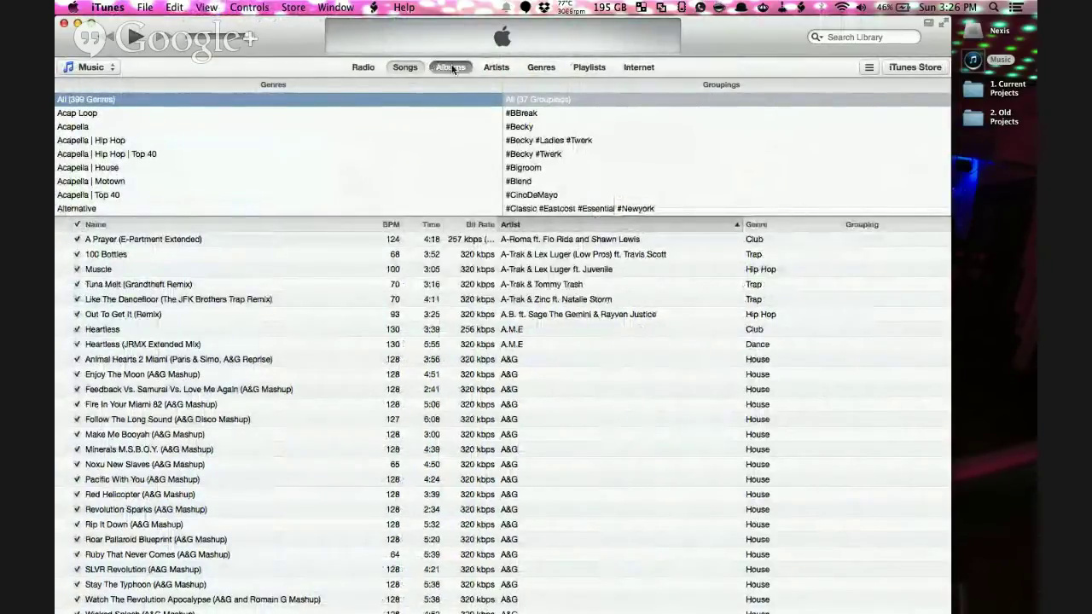
left_click(278, 354)
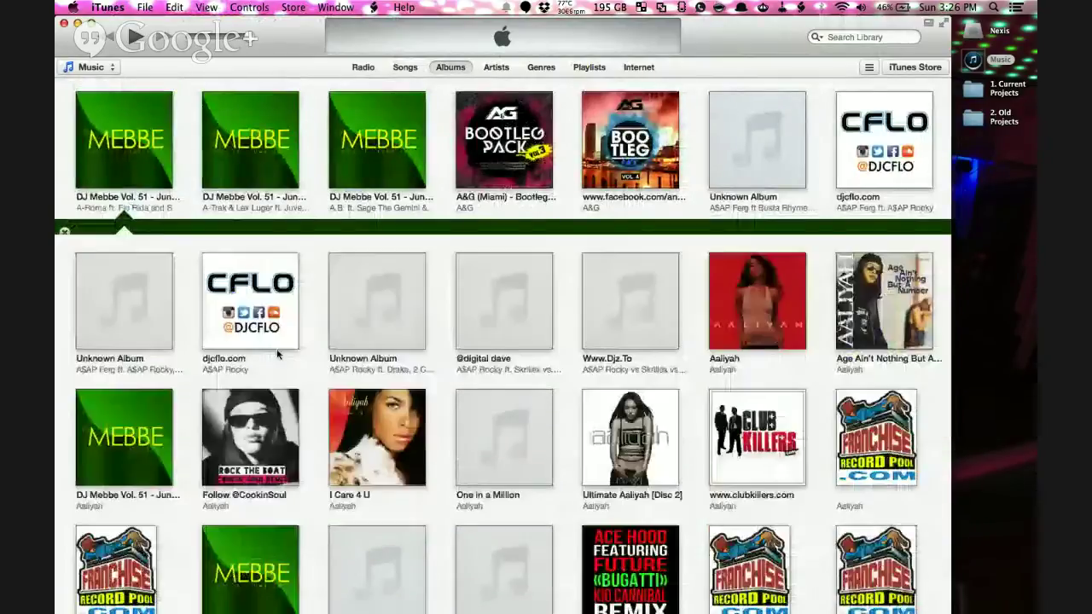
scroll(277, 354, "down", 15)
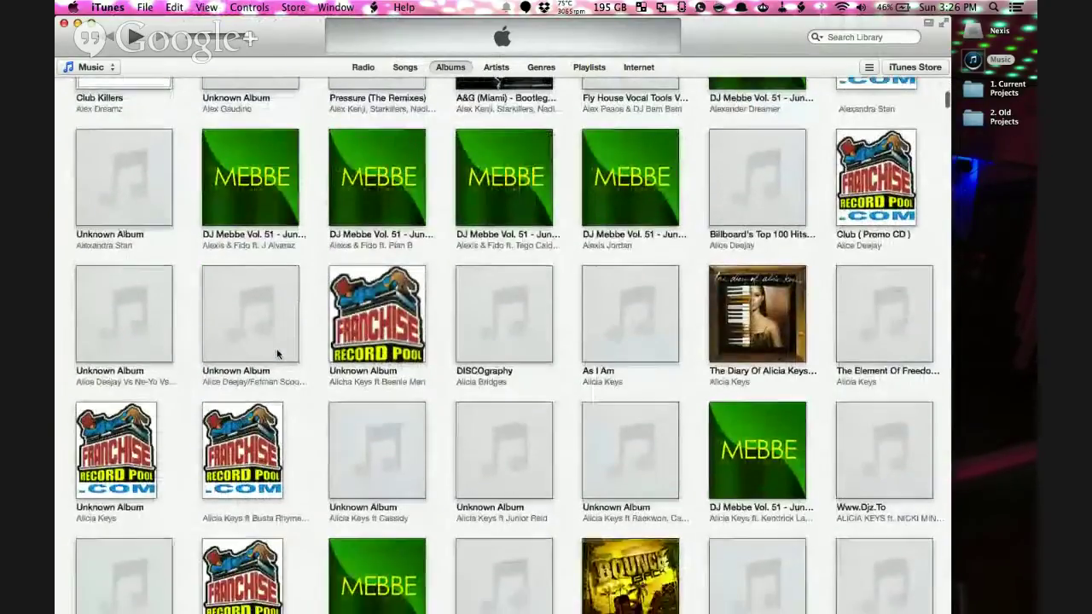
scroll(276, 348, "down", 10)
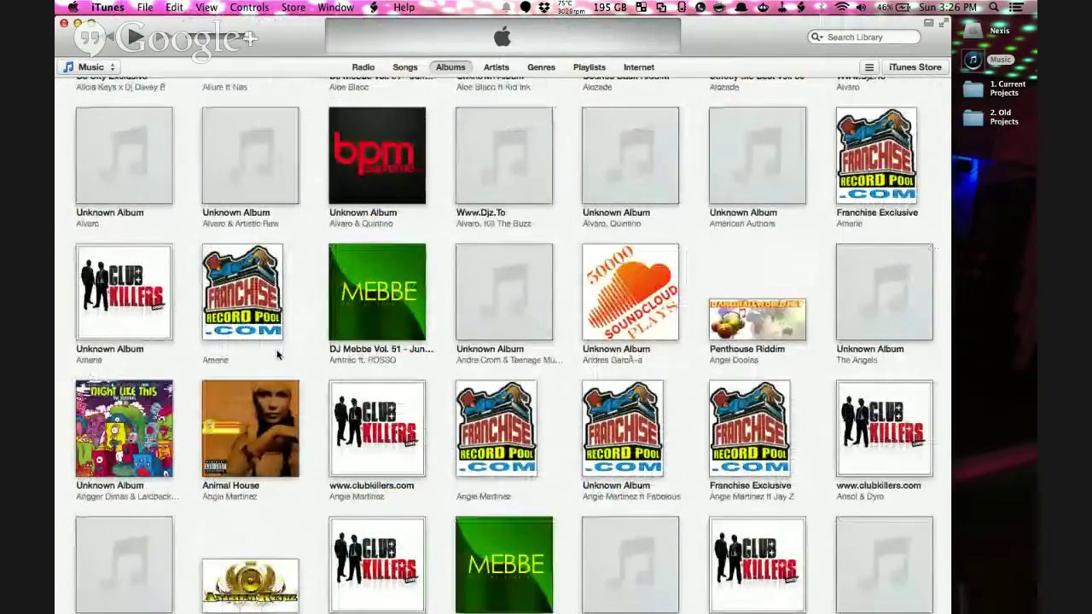
scroll(278, 354, "down", 5)
left_click(251, 337)
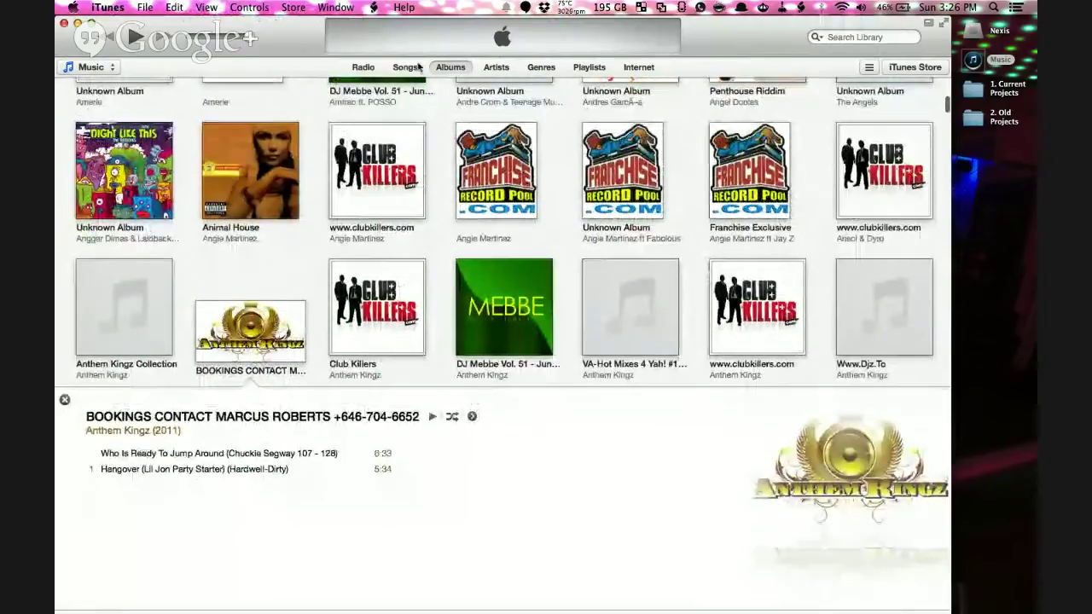
left_click(408, 69)
Show the status bar and the sidebar in the iTunes library window.
left_click(207, 7)
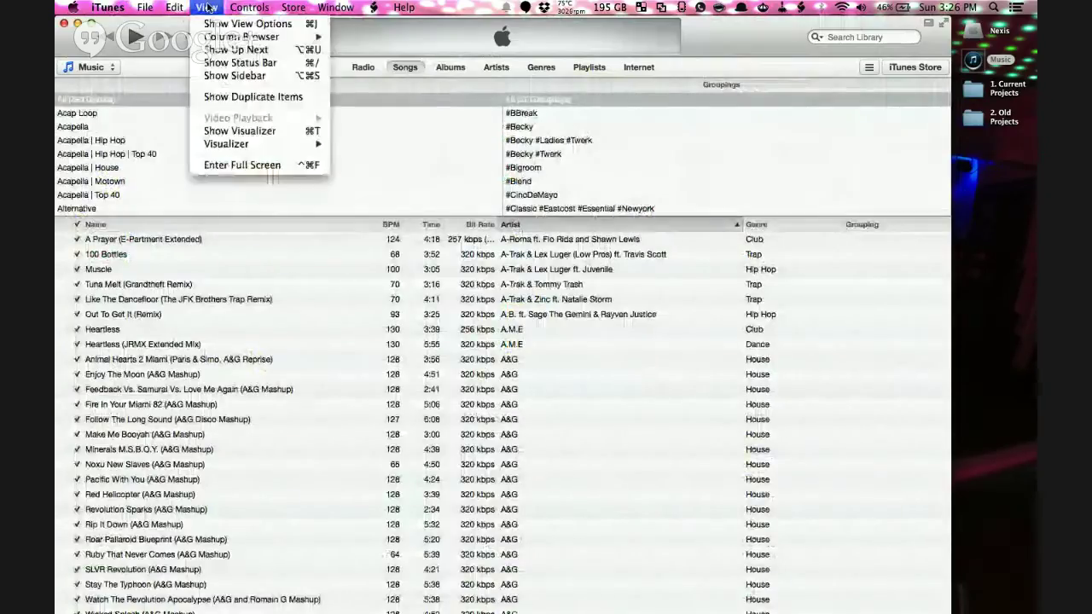
left_click(272, 66)
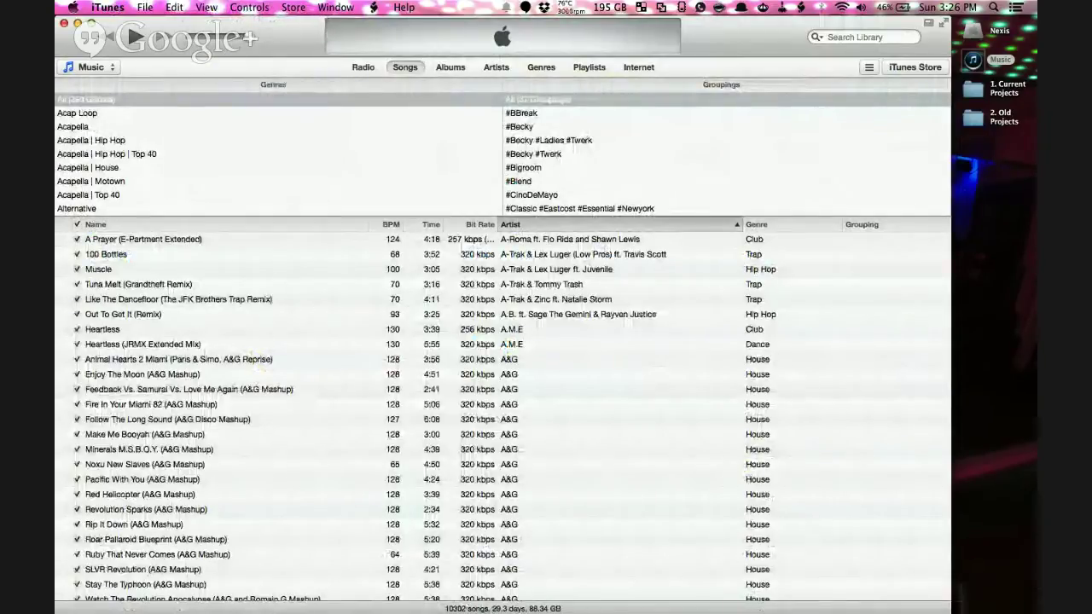
left_click(207, 7)
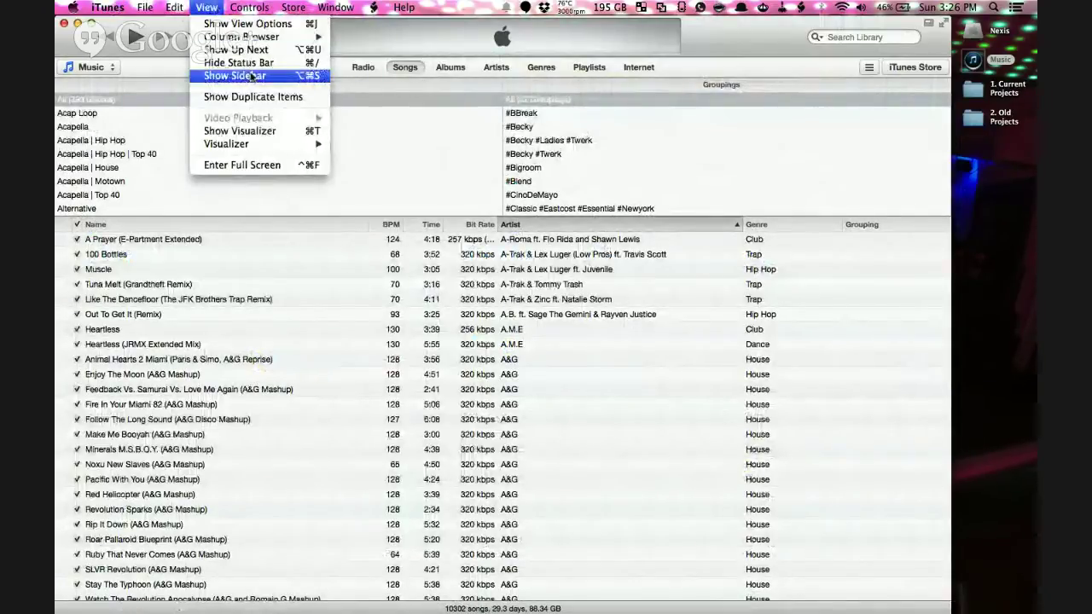
left_click(286, 82)
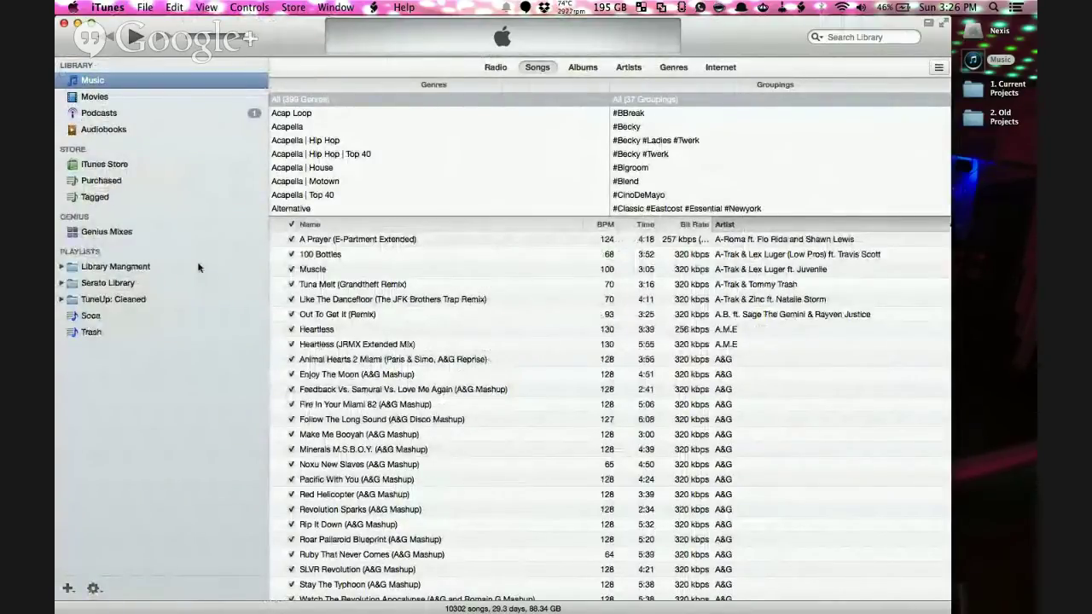
left_click(526, 91)
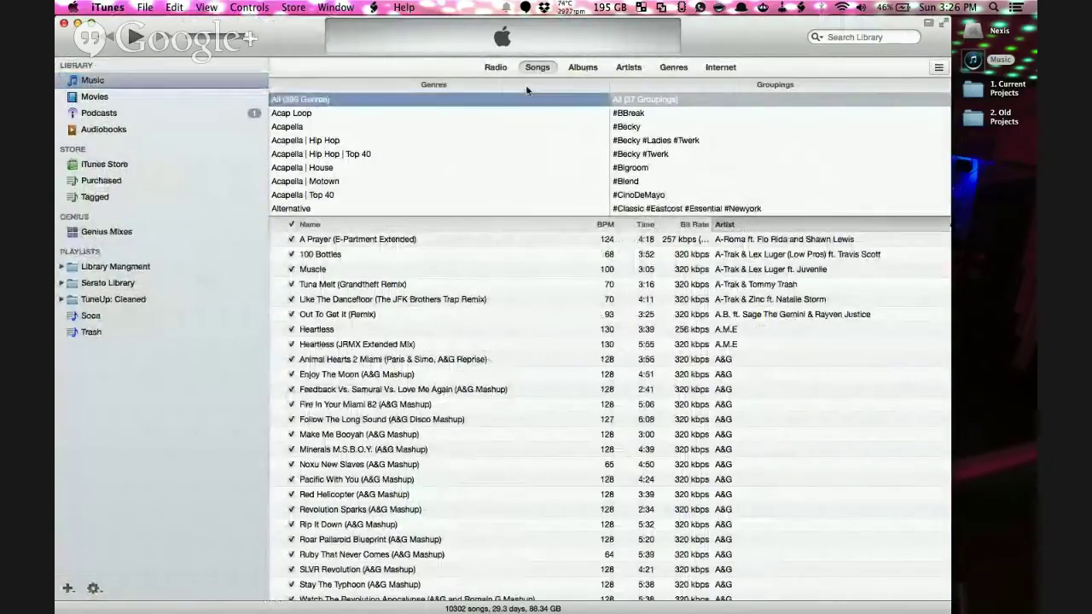
left_click(667, 92)
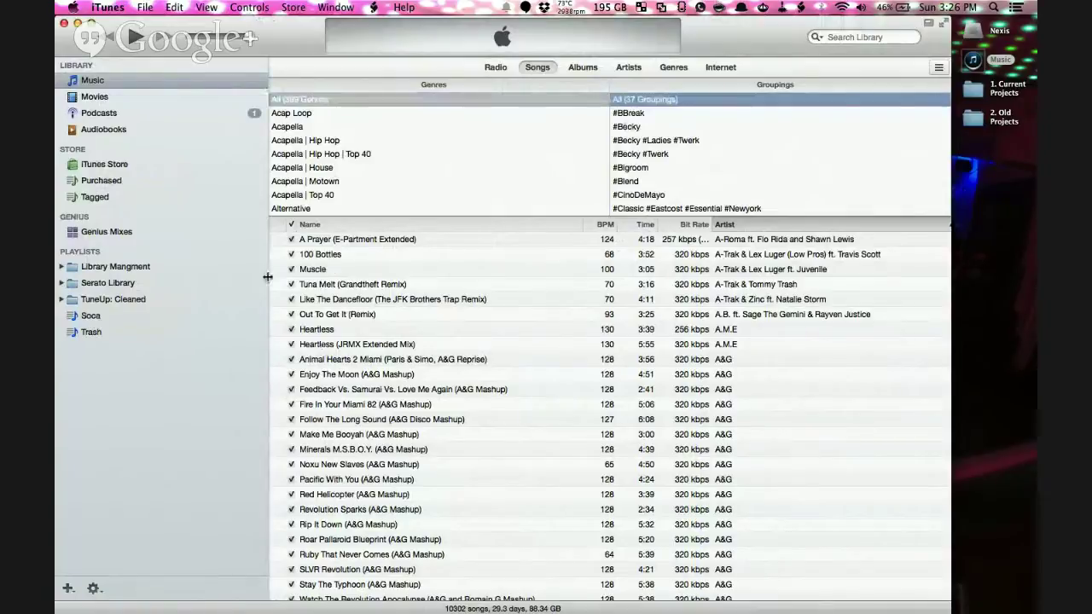
left_click(207, 371)
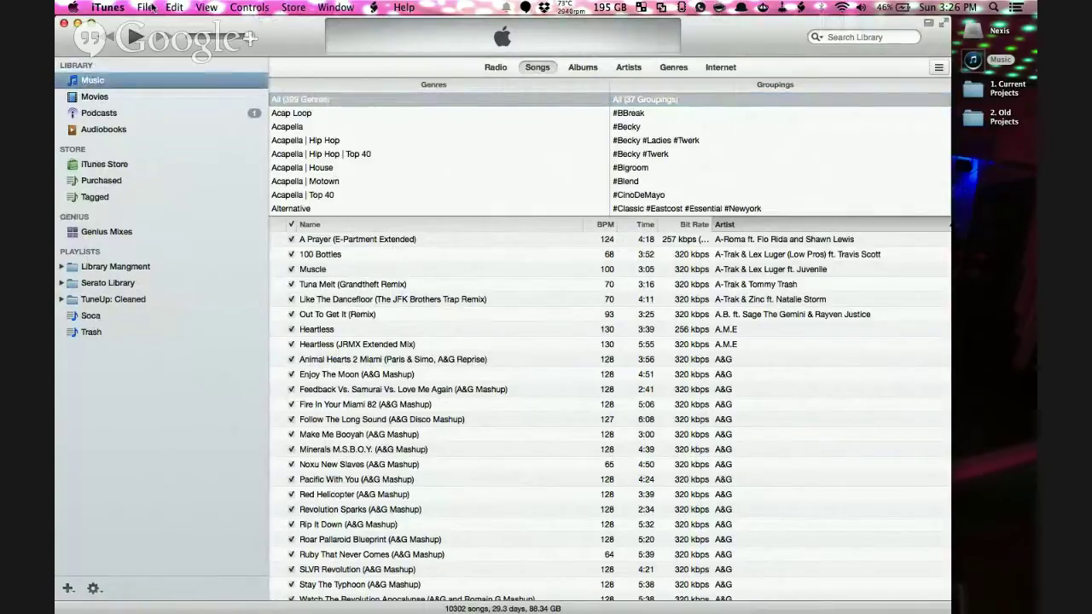
In the iTunes preferences, set CD importing to a custom MP3 Encoder setting with a stereo bit rate of 320 kbps and confirm.
left_click(109, 8)
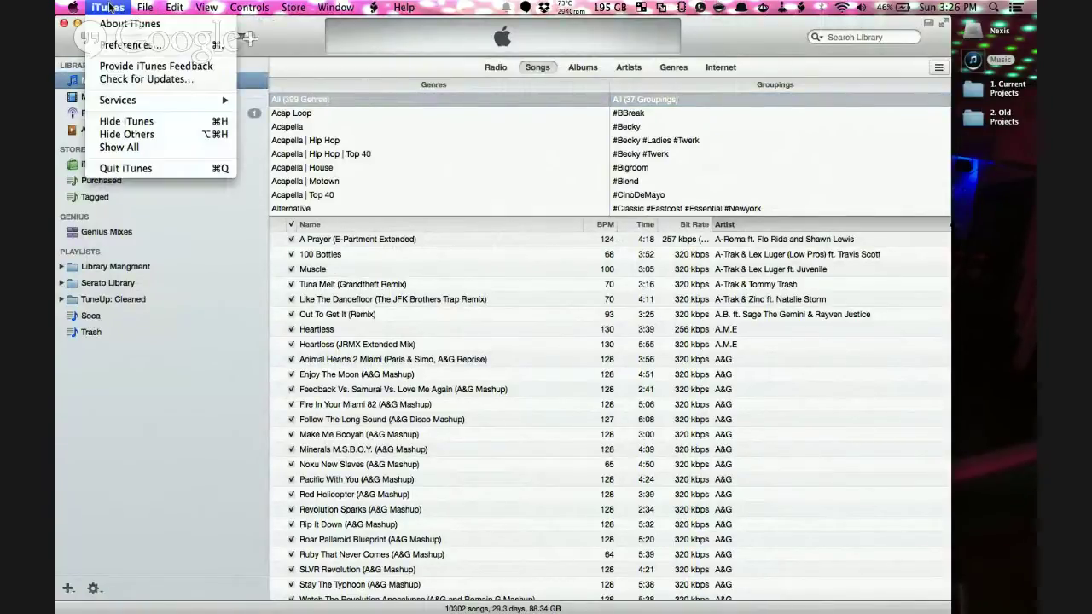
left_click(128, 44)
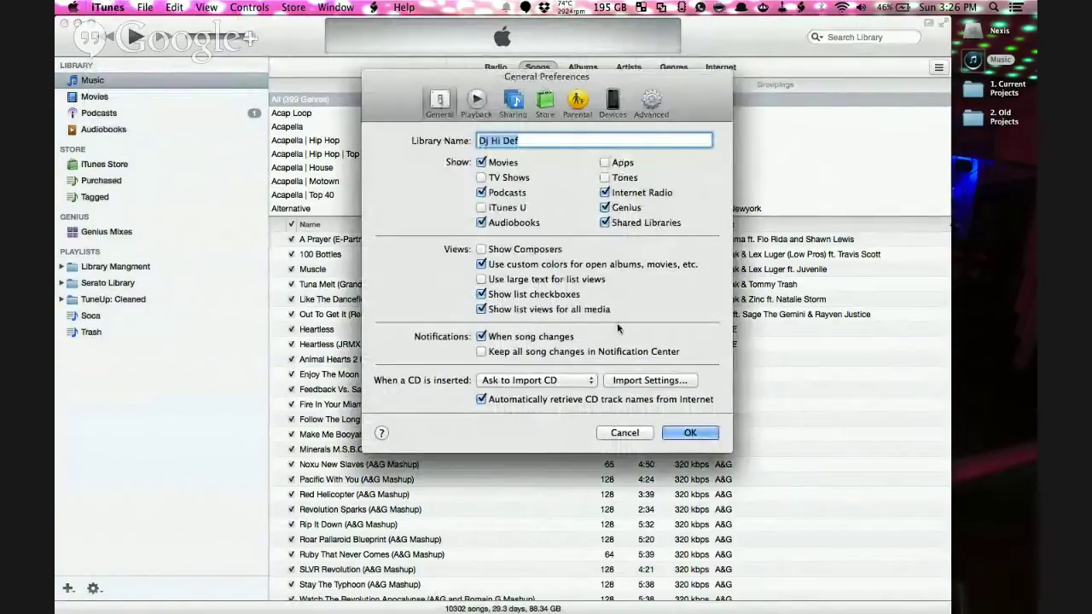
left_click(649, 380)
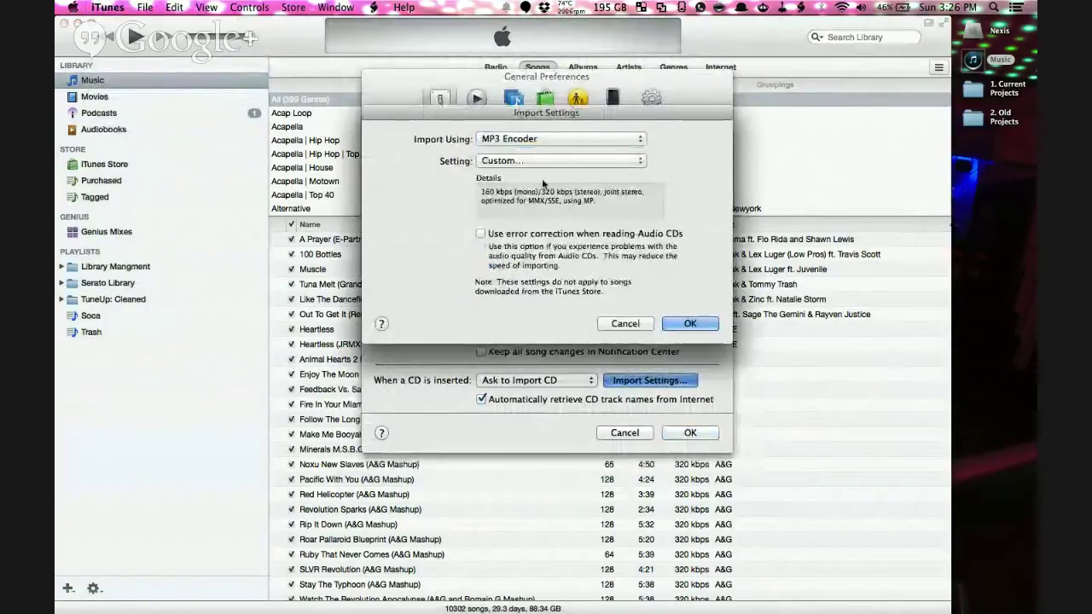
left_click(565, 159)
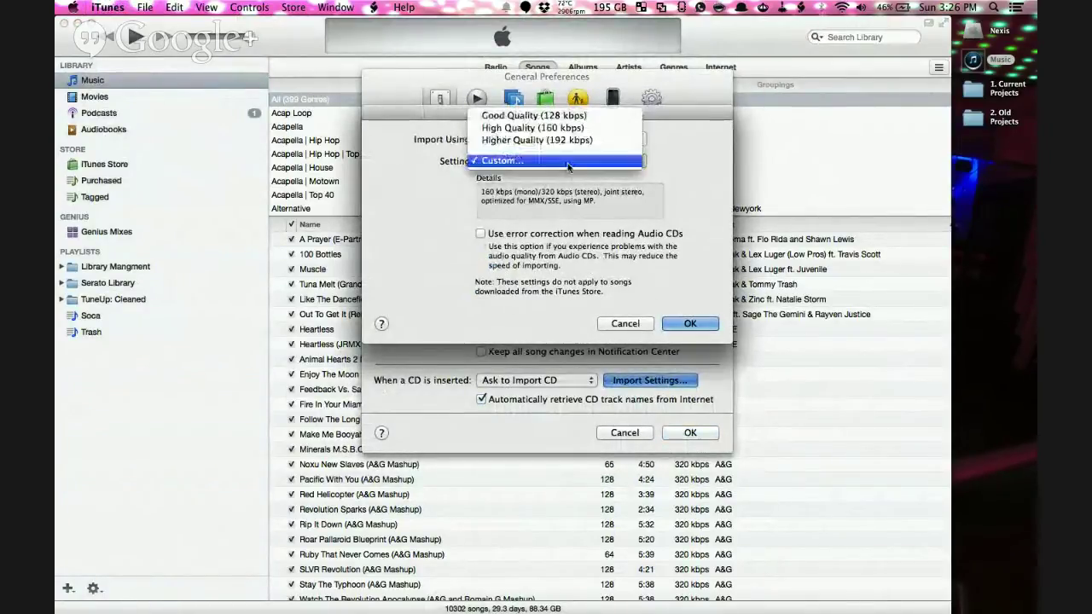
left_click(567, 161)
left_click(518, 140)
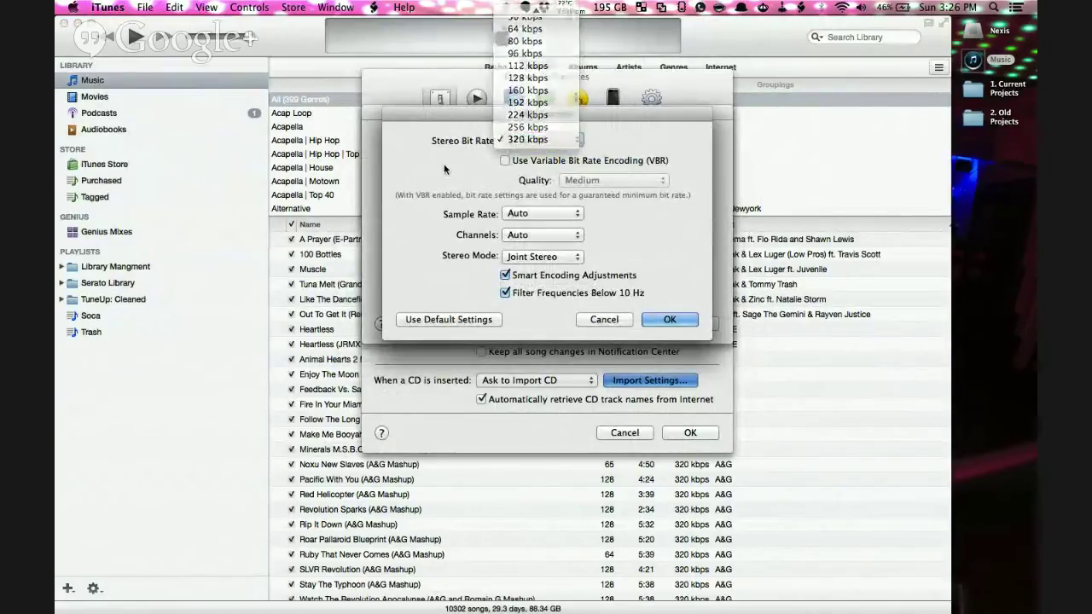
left_click(519, 141)
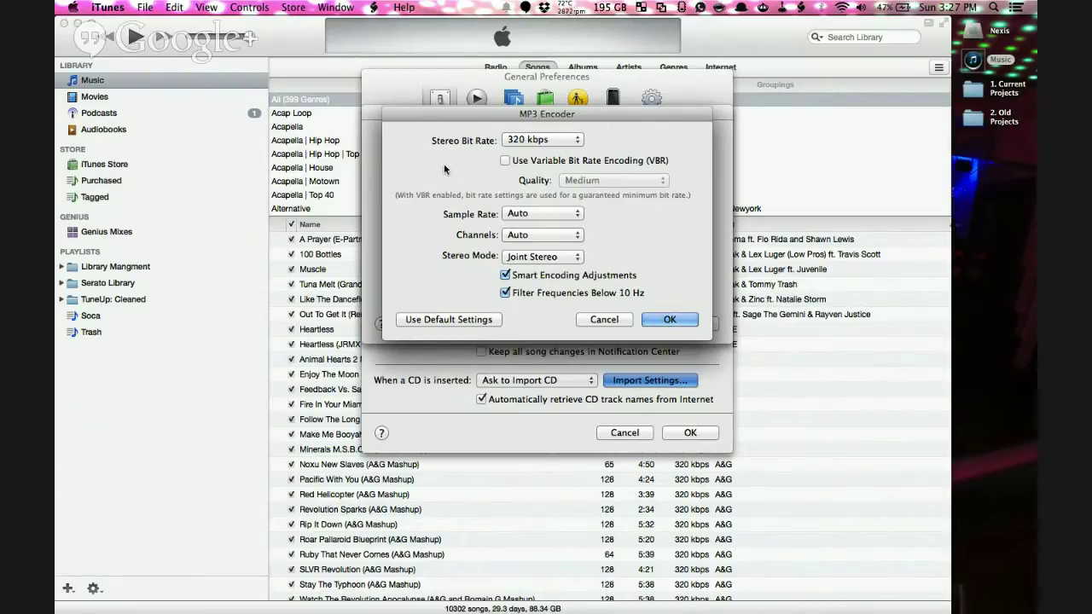
left_click(673, 320)
left_click(686, 324)
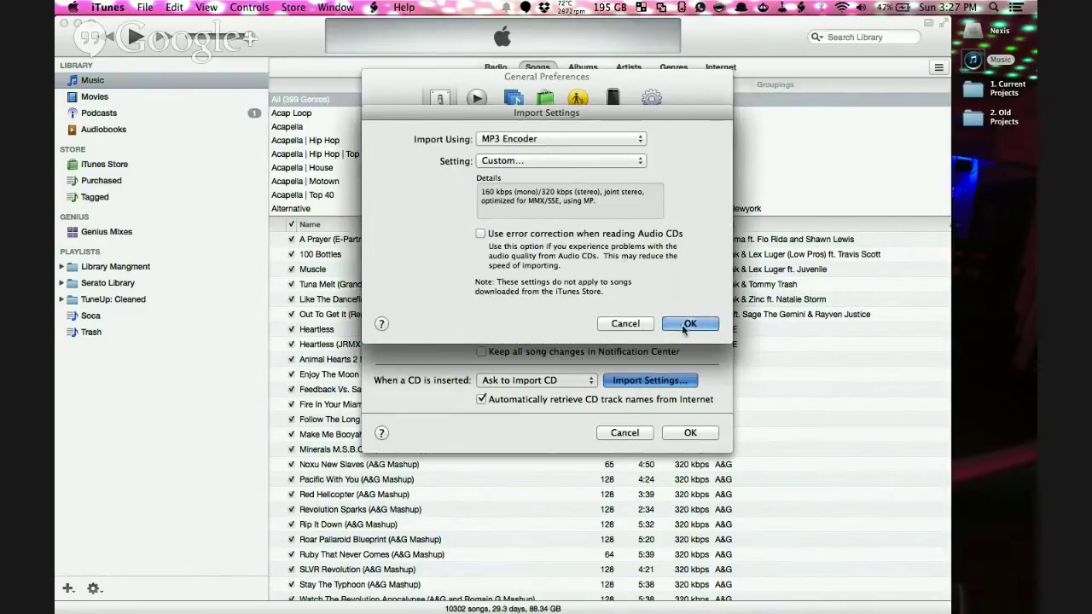
left_click(689, 432)
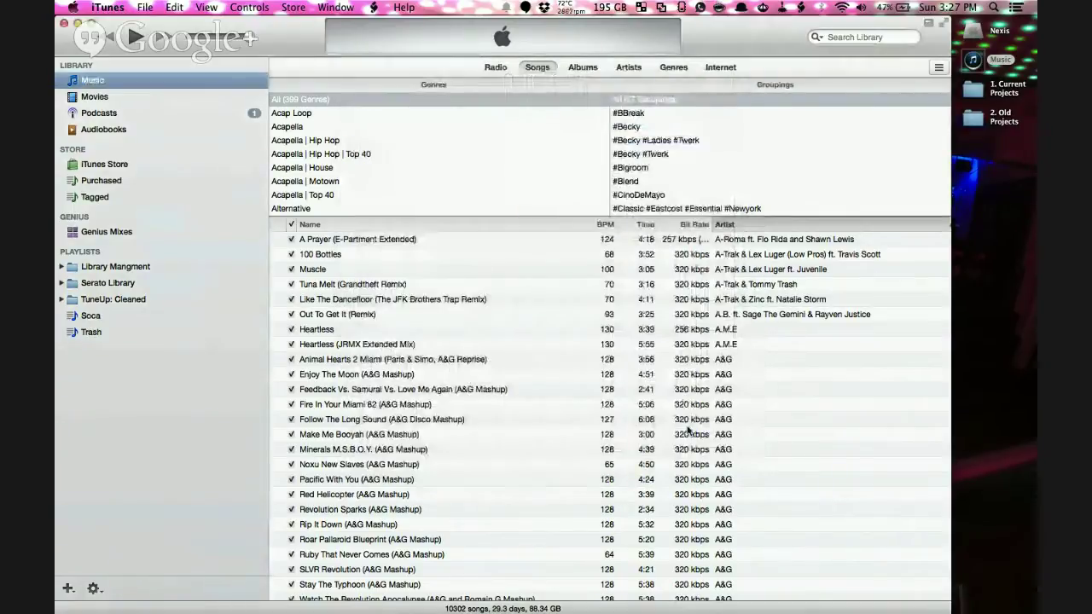
Look through the songs' bit rates and check the iTunes Media folder location in the Advanced preferences.
scroll(687, 431, "down", 15)
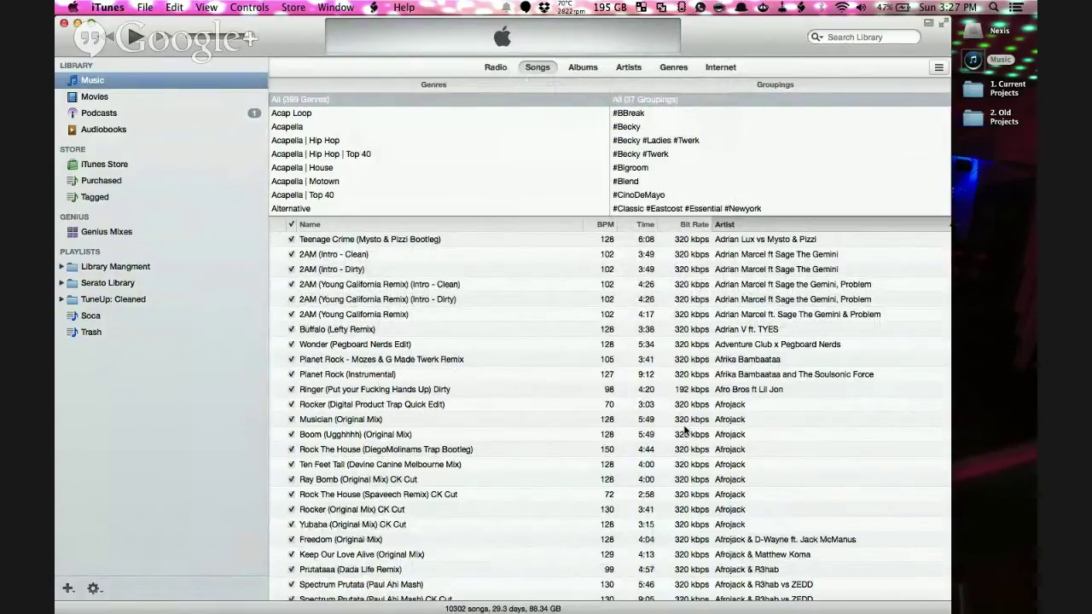
scroll(686, 416, "down", 15)
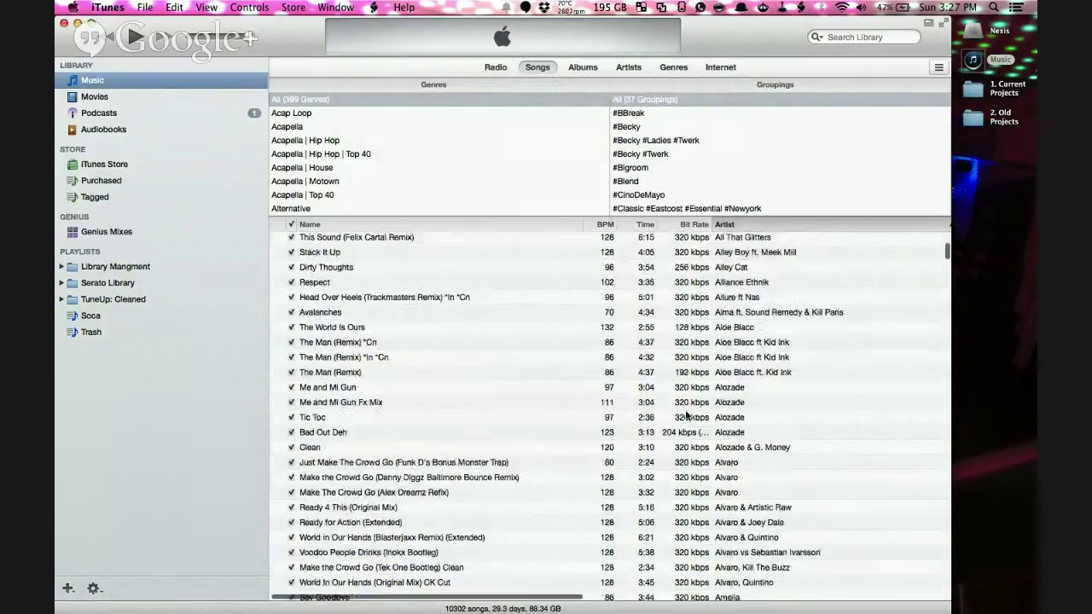
scroll(687, 416, "down", 1)
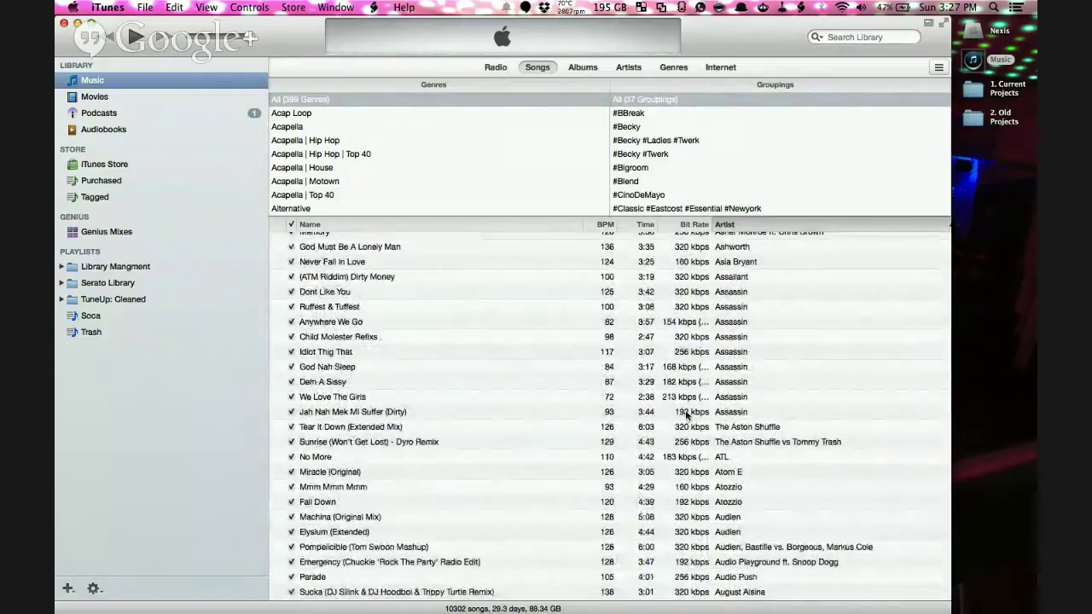
left_click(104, 7)
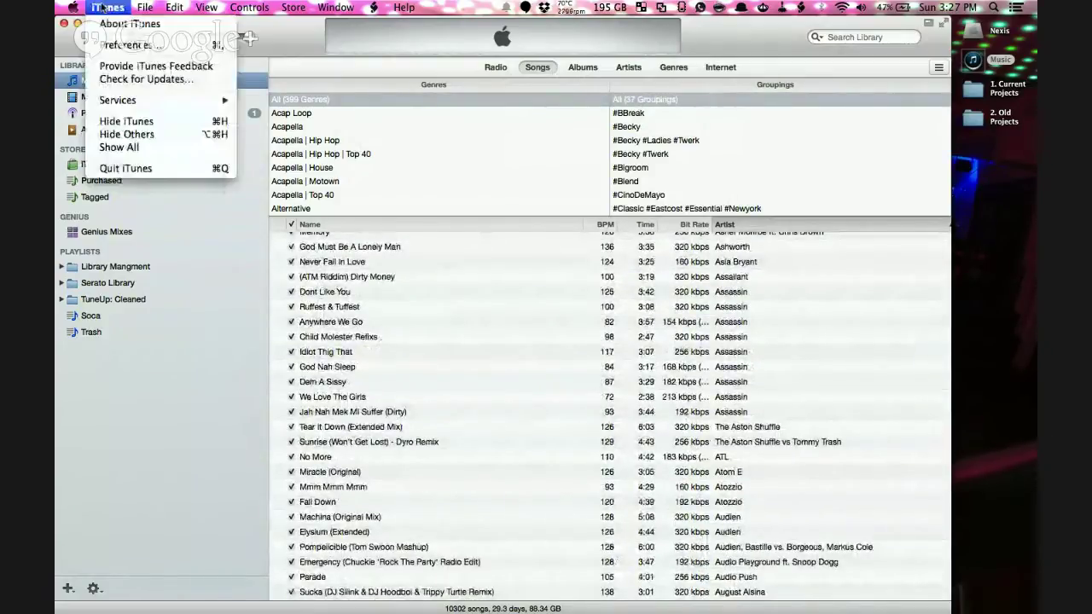
left_click(127, 45)
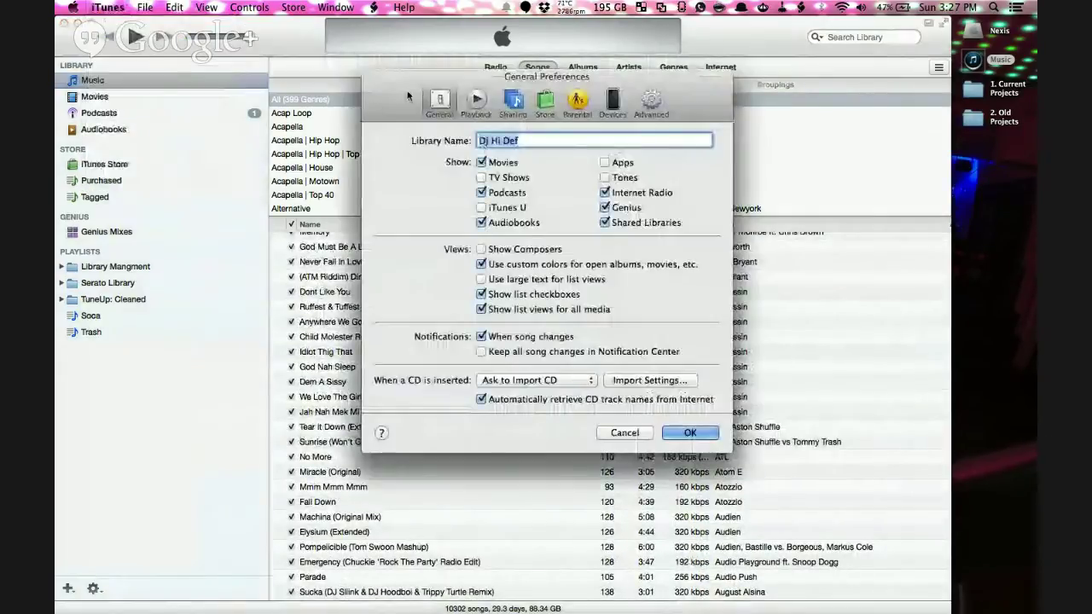
left_click(650, 102)
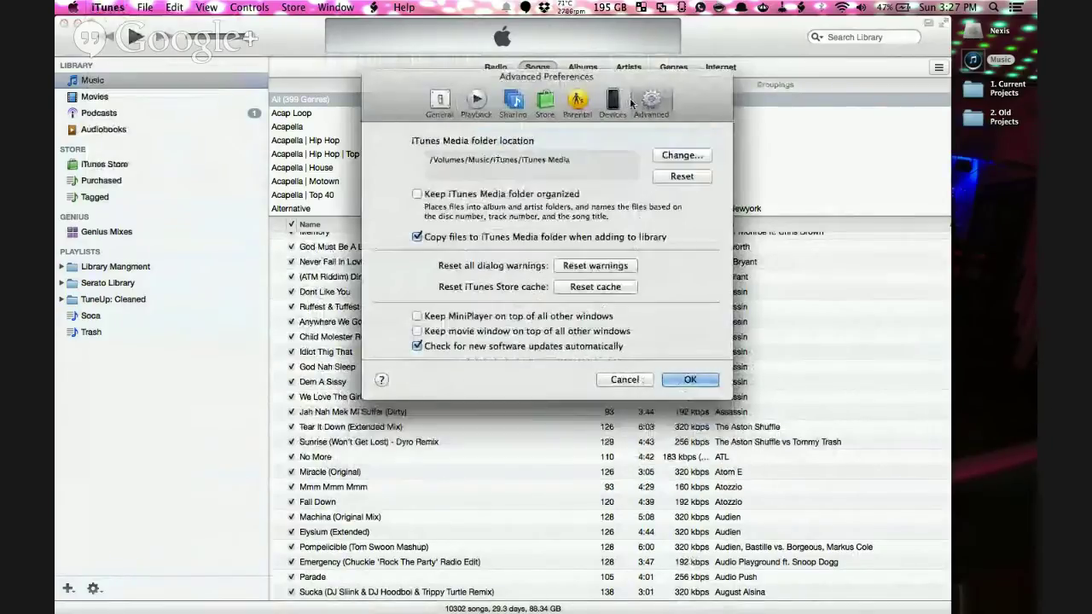
double_click(481, 159)
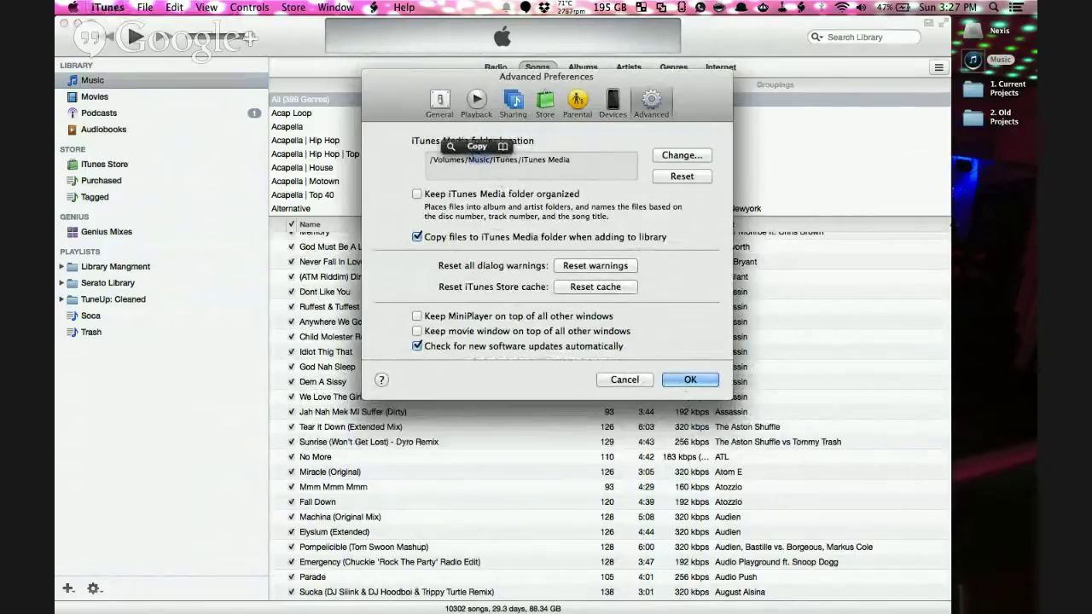
Inspect the iTunes folder on the Music drive in an enlarged window, and dismiss the window, the preferences and iTunes.
left_click(973, 61)
double_click(973, 60)
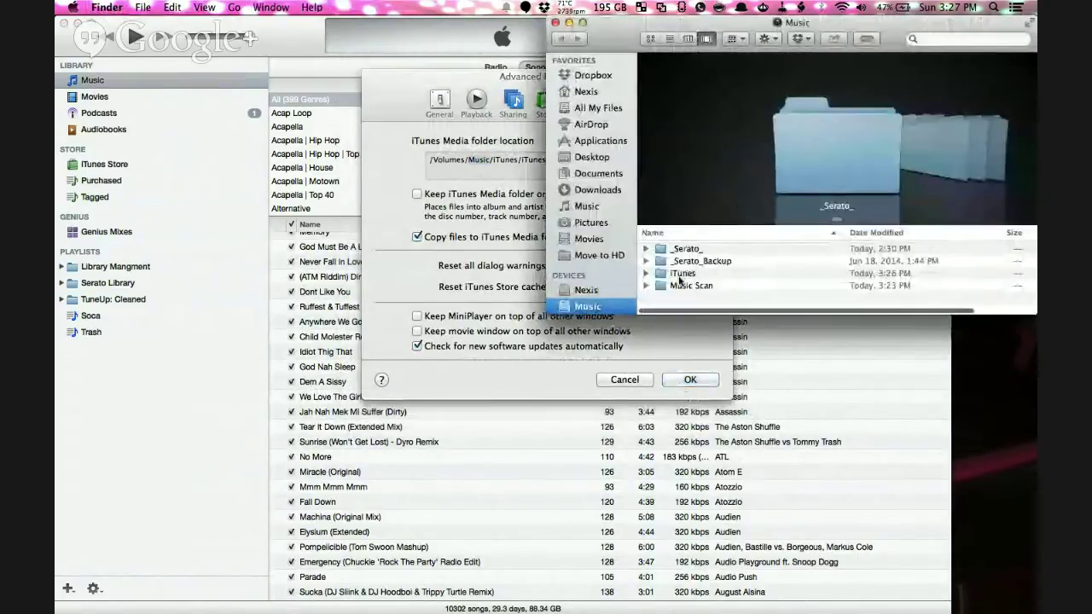
left_click(646, 273)
scroll(836, 281, "down", 3)
scroll(836, 281, "up", 2)
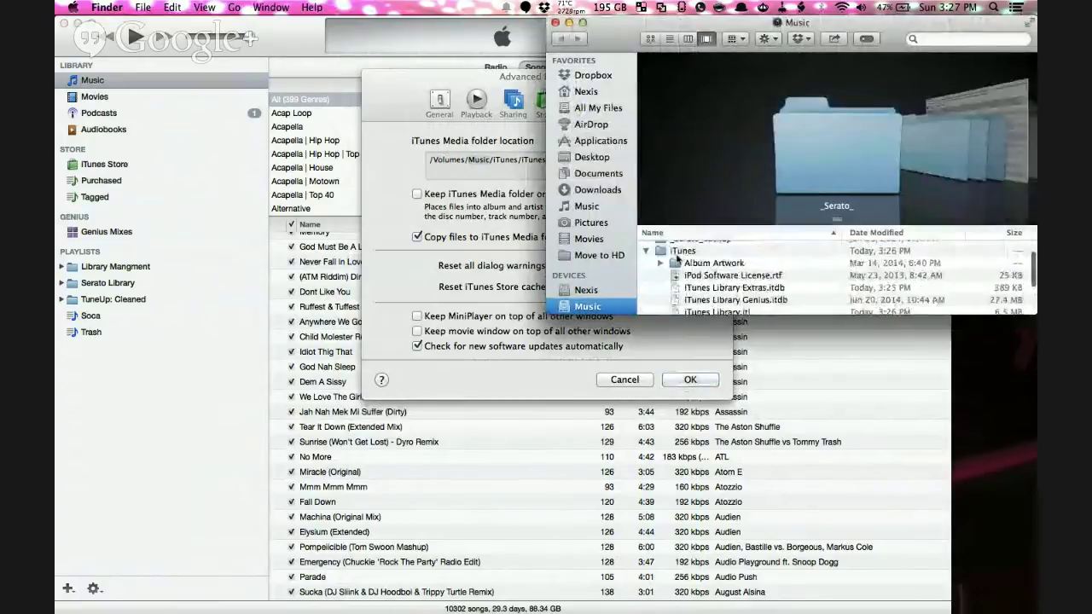
left_click_drag(1035, 313, 1013, 546)
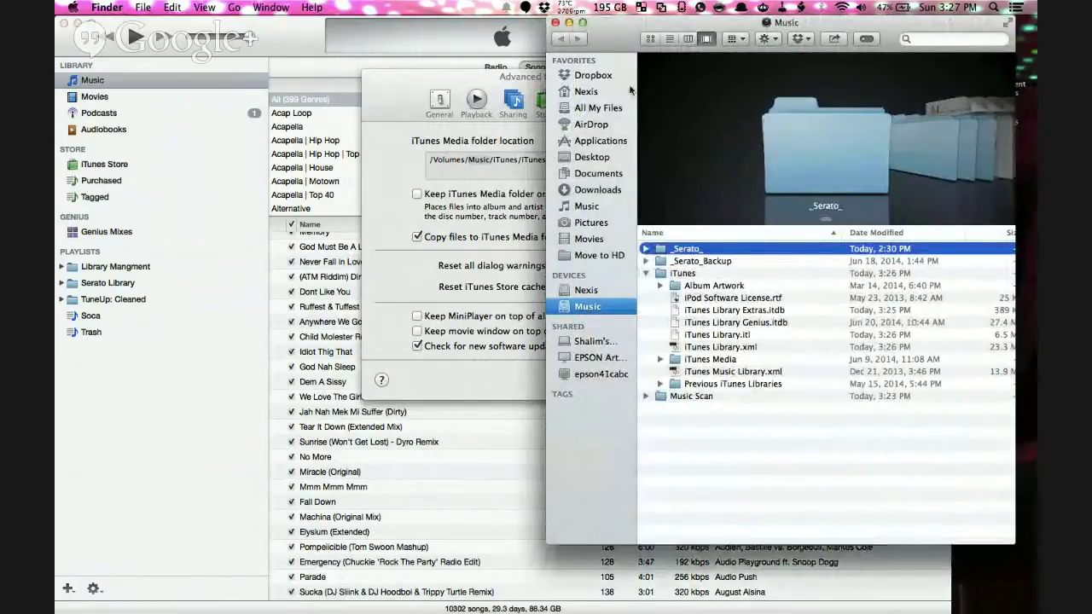
left_click(556, 22)
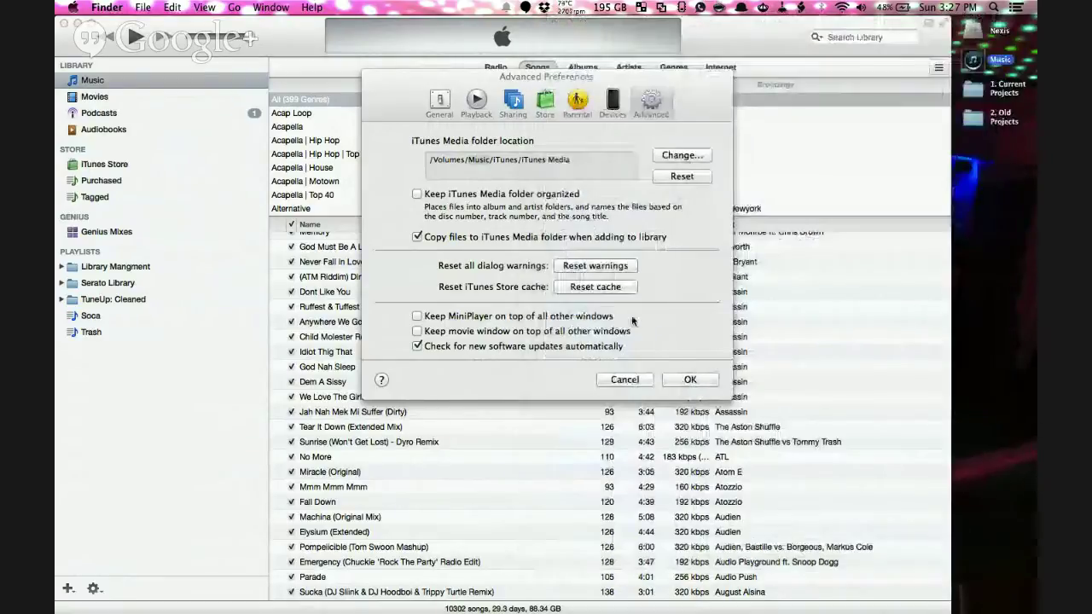
left_click(624, 378)
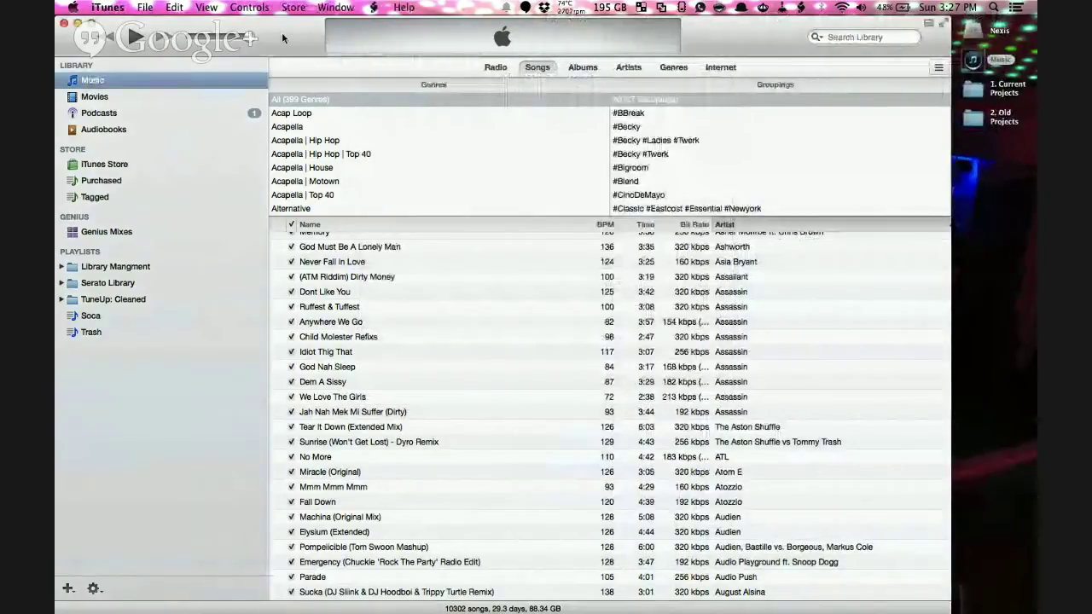
key("super+h")
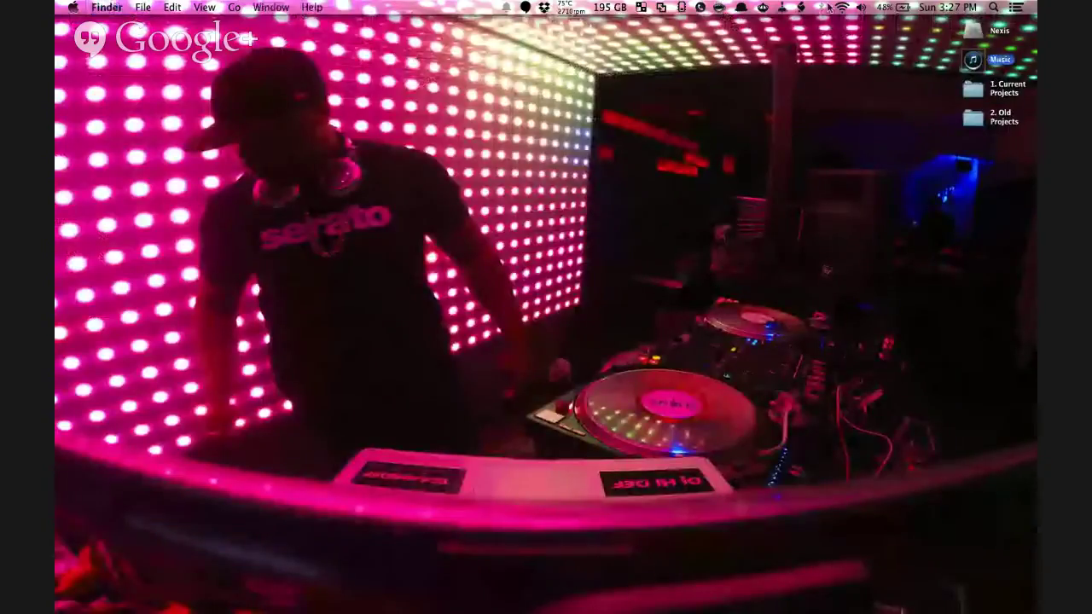
Bring up the iTunes library chooser by launching iTunes from the Applications folder, and quit without choosing a library.
double_click(991, 28)
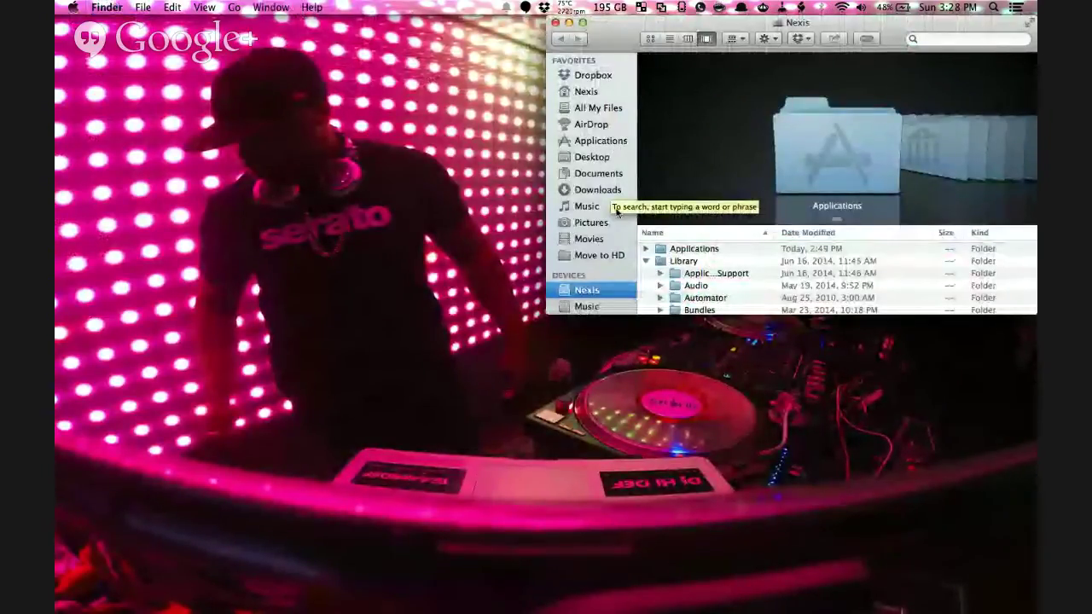
left_click(600, 142)
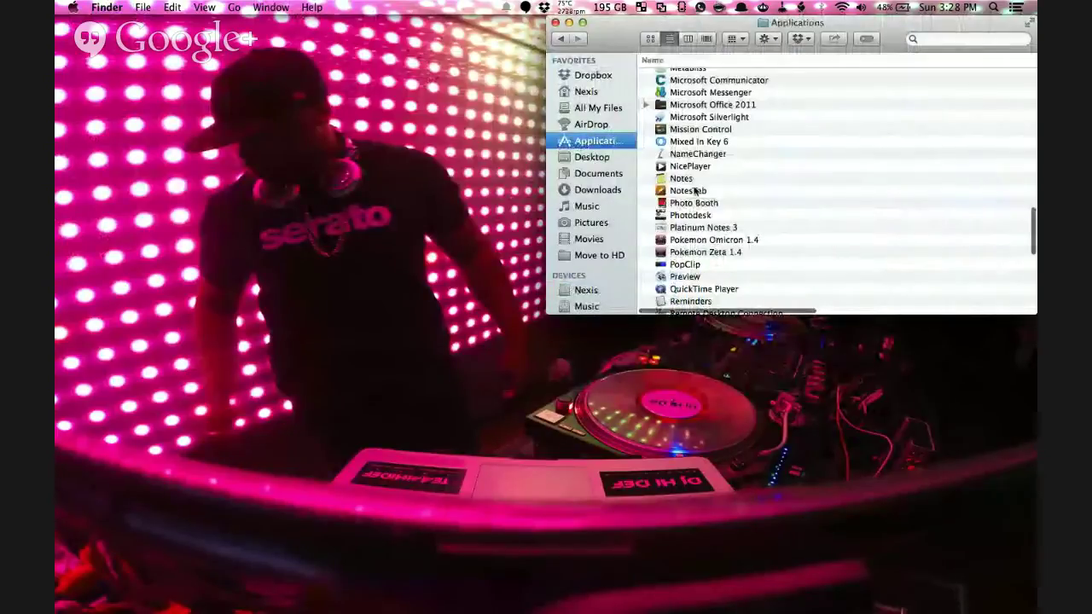
scroll(695, 191, "down", 1)
scroll(695, 191, "up", 5)
left_click(698, 136)
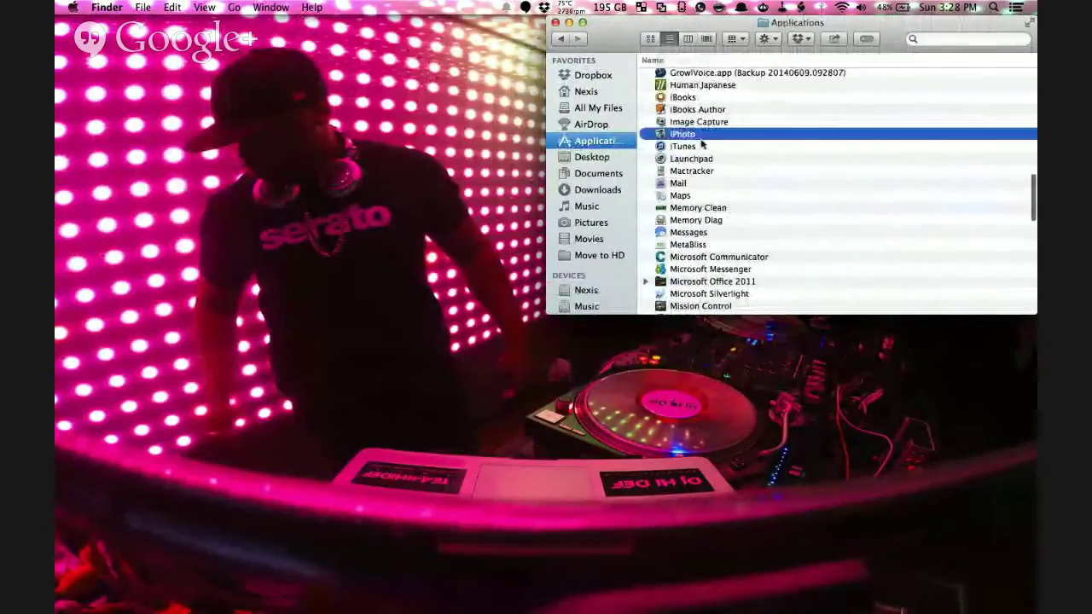
left_click(715, 150)
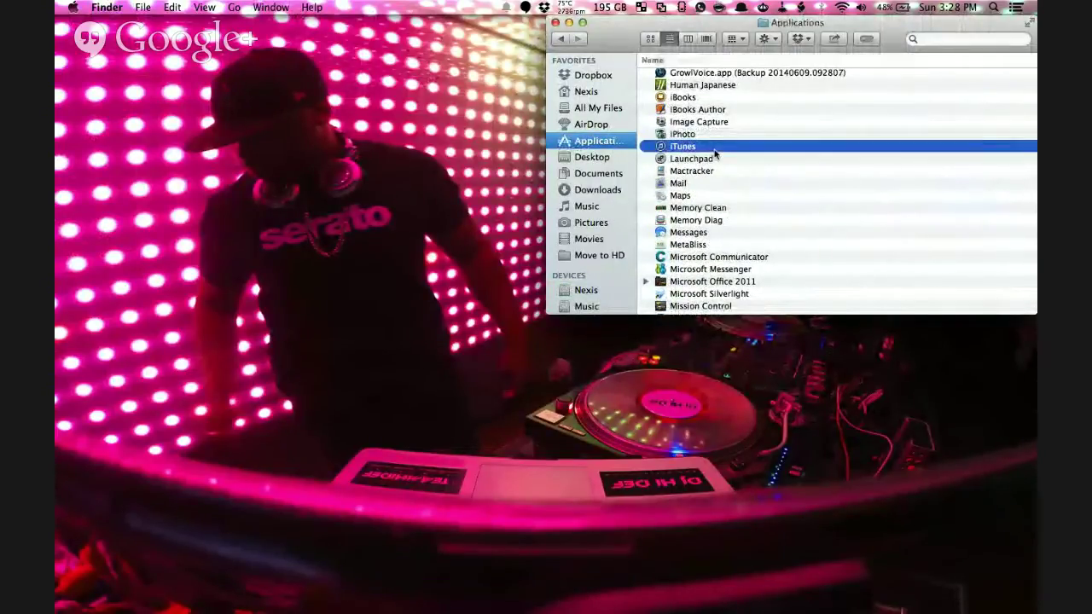
double_click(715, 152, "alt")
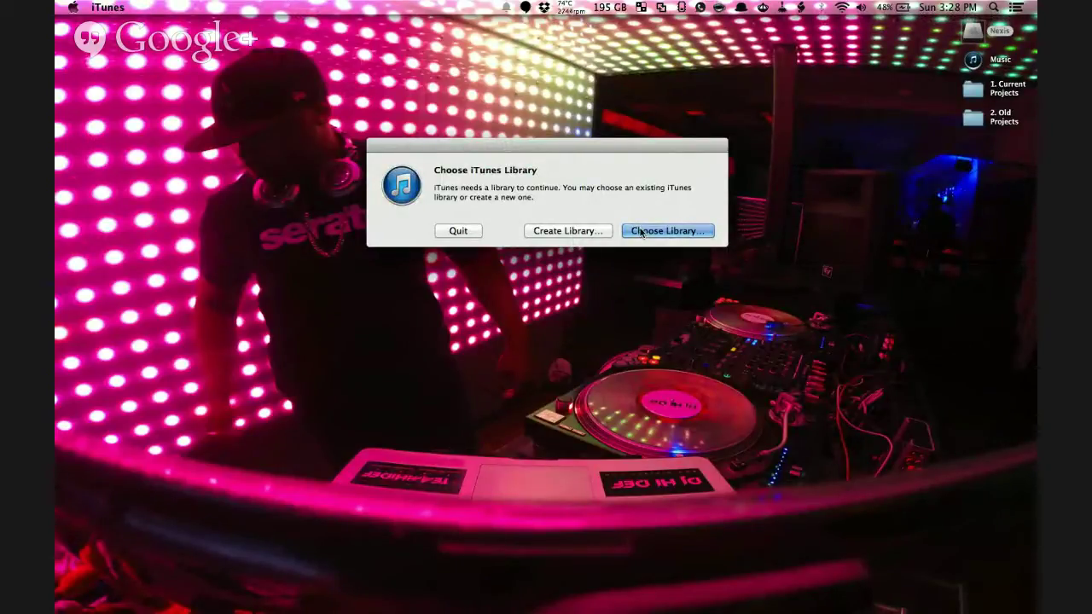
left_click(458, 232)
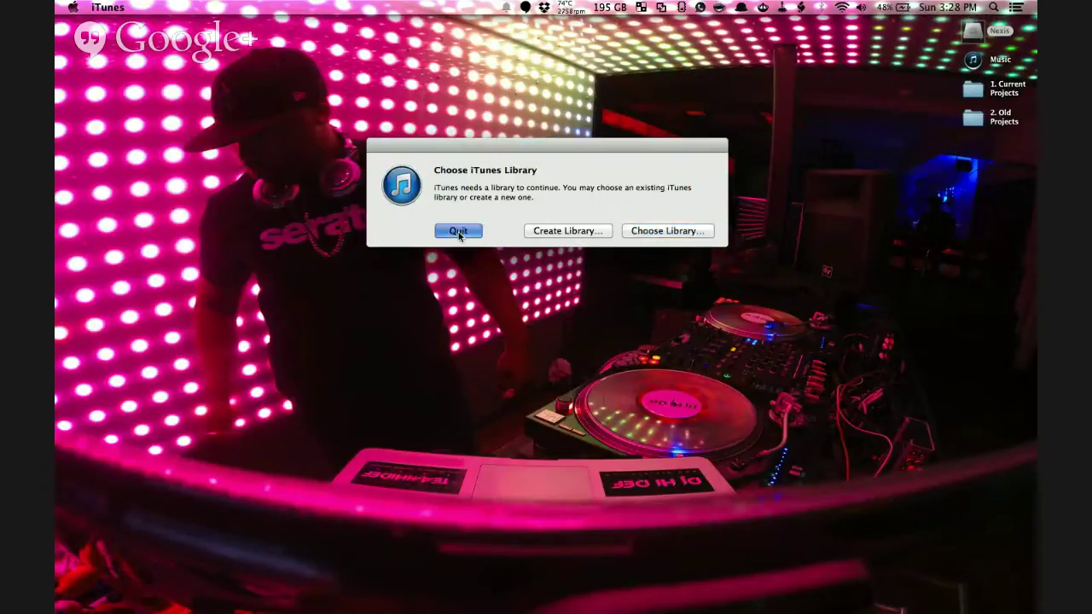
Launch iTunes with its regular library through the application launcher.
key("alt+space")
type("it")
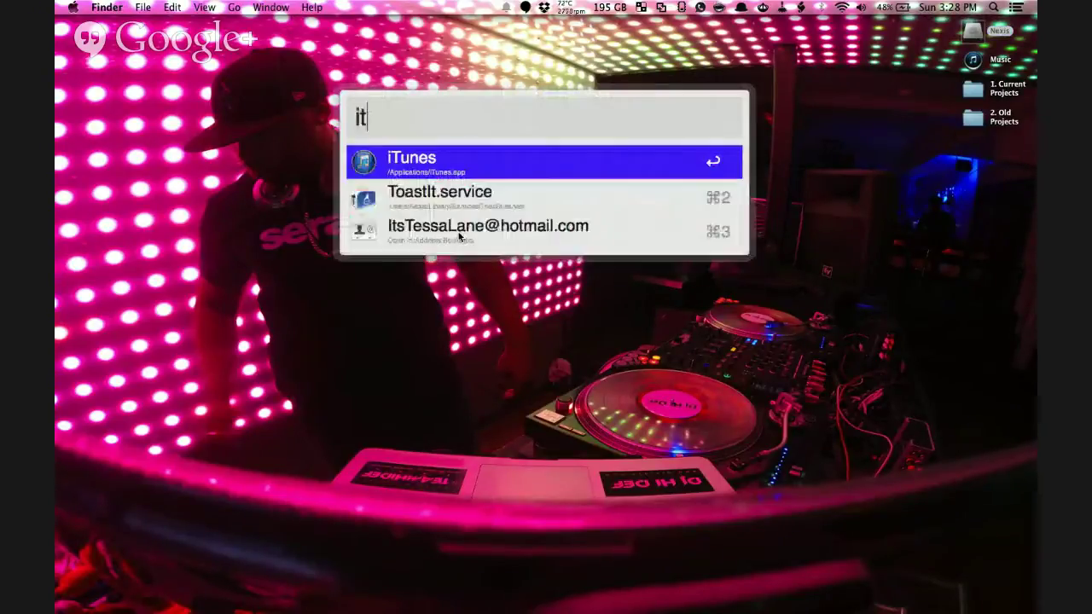
key("Return")
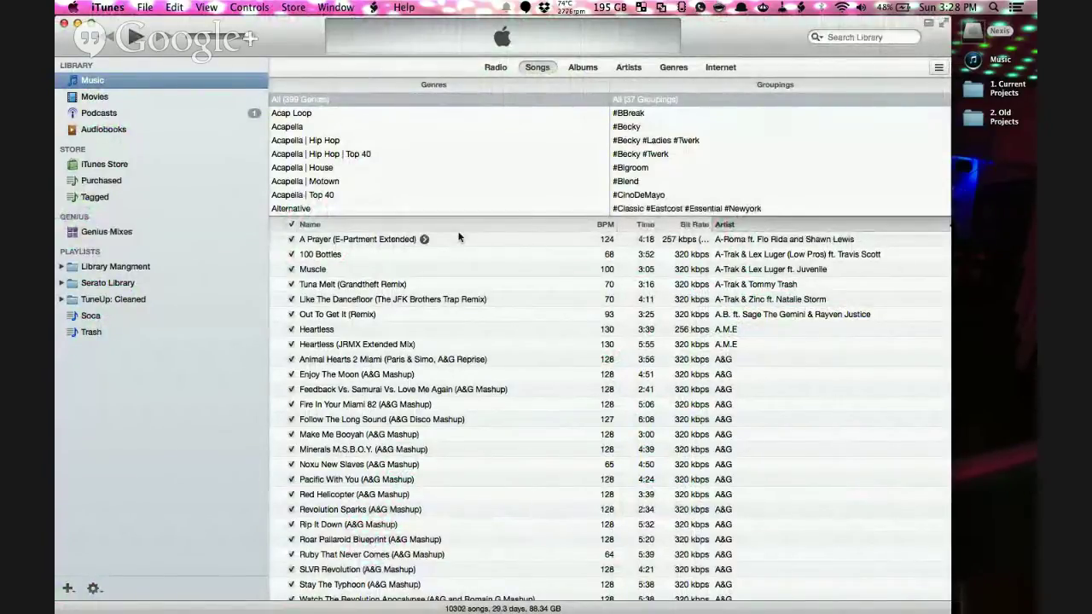
View the Library Mangment and Serato Library playlist folders and expand Library Mangment to show its subfolders.
left_click(116, 266)
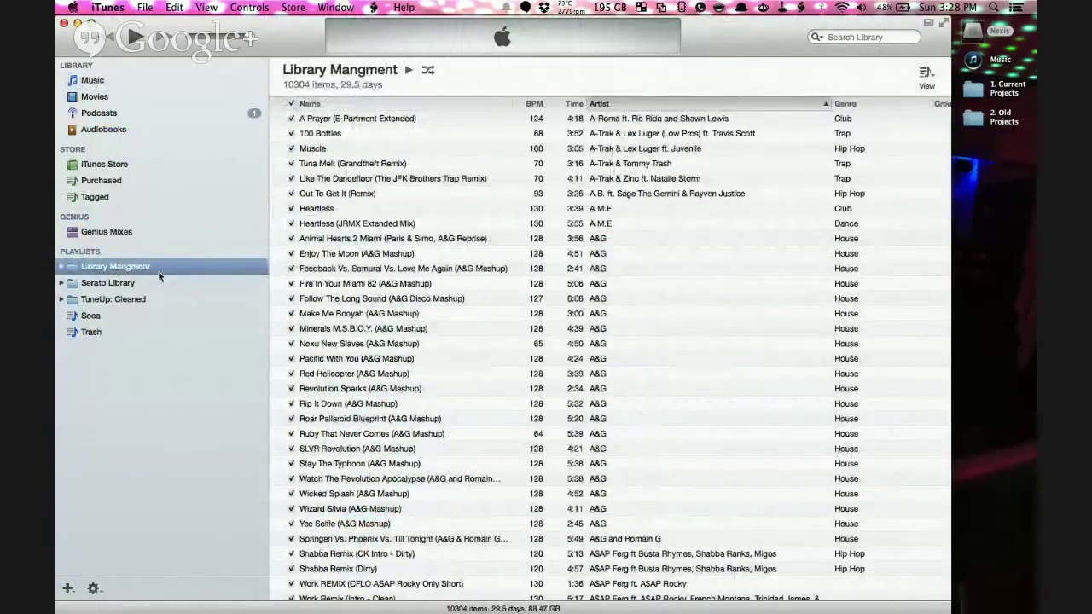
left_click(133, 282)
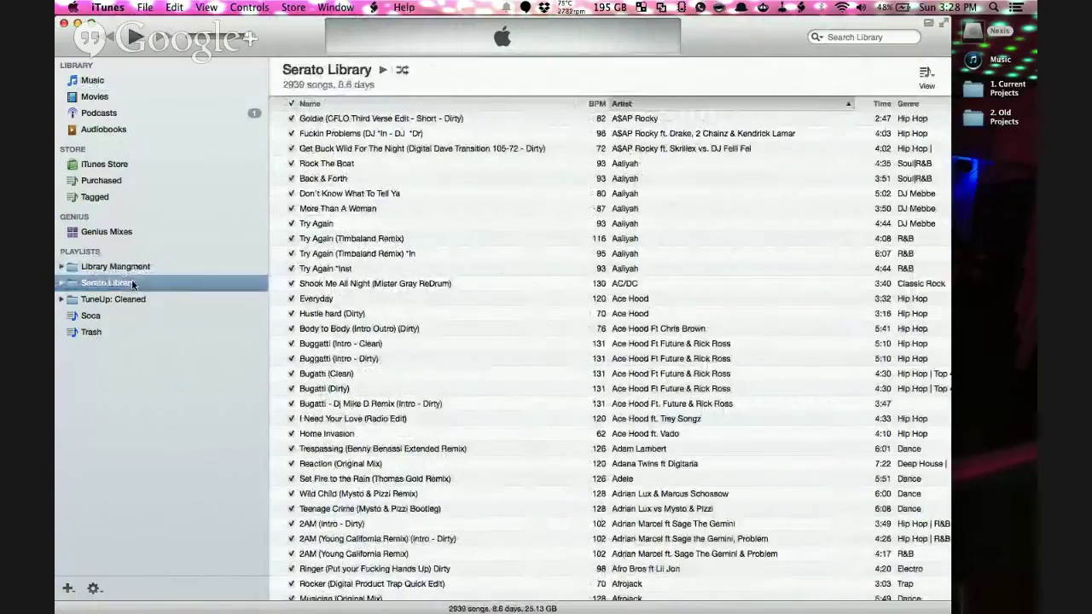
left_click(63, 267)
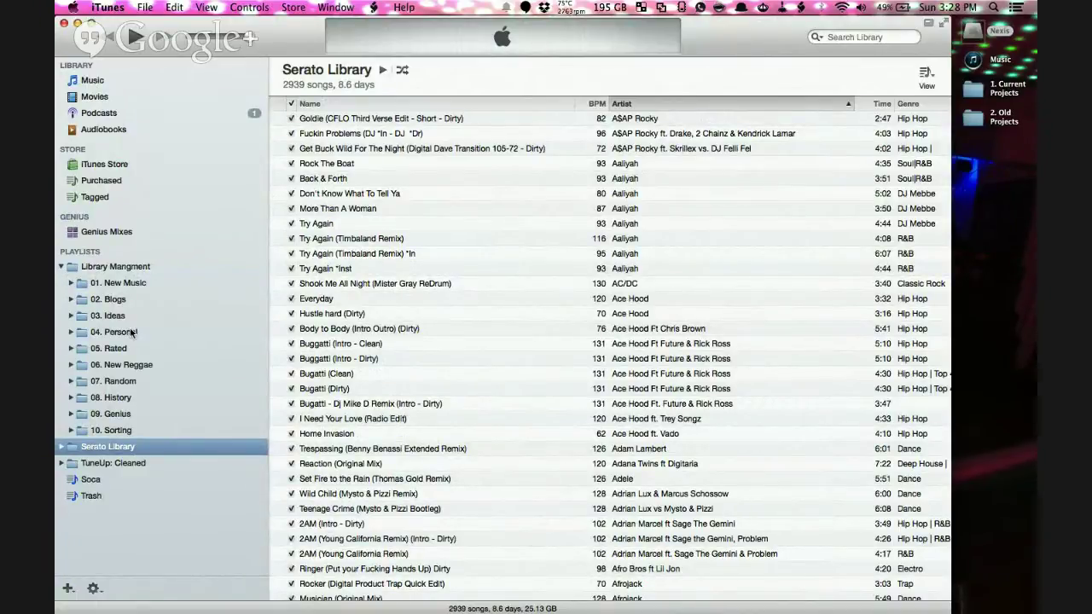
left_click(61, 447)
left_click(61, 447)
Look through the 01. New Music, 02. Blogs, 03. Ideas, 04. Personal and 05. Rated folders in Library Mangment.
left_click(145, 284)
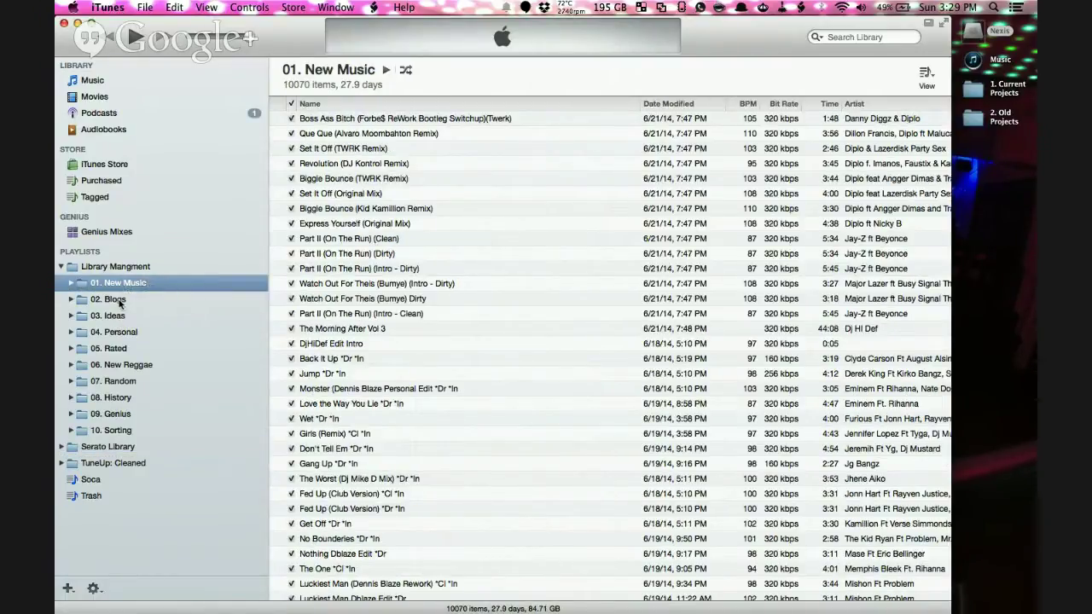
left_click(119, 301)
left_click(115, 317)
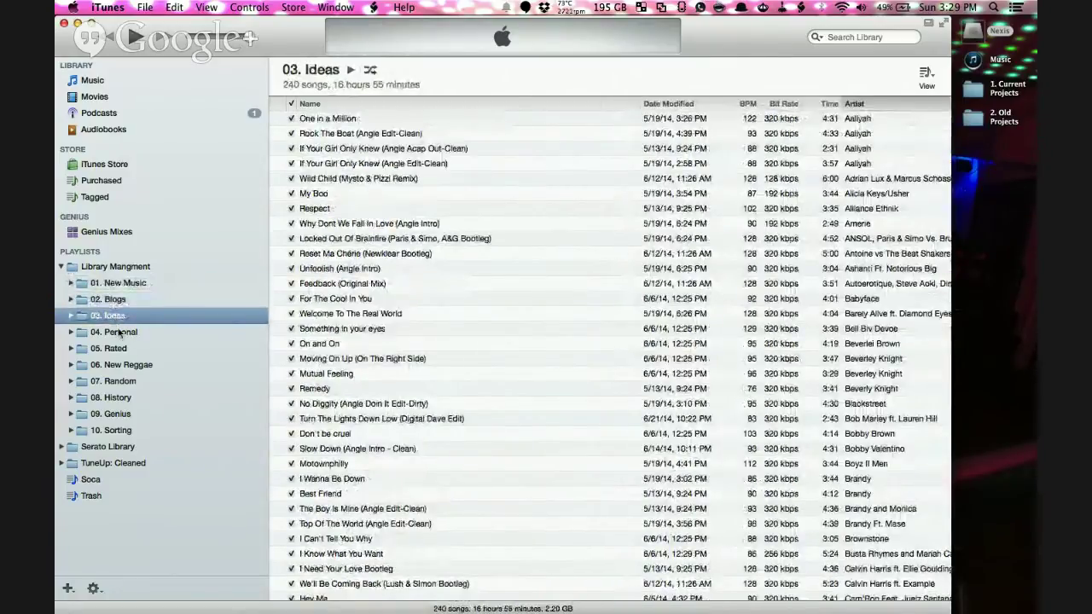
left_click(120, 332)
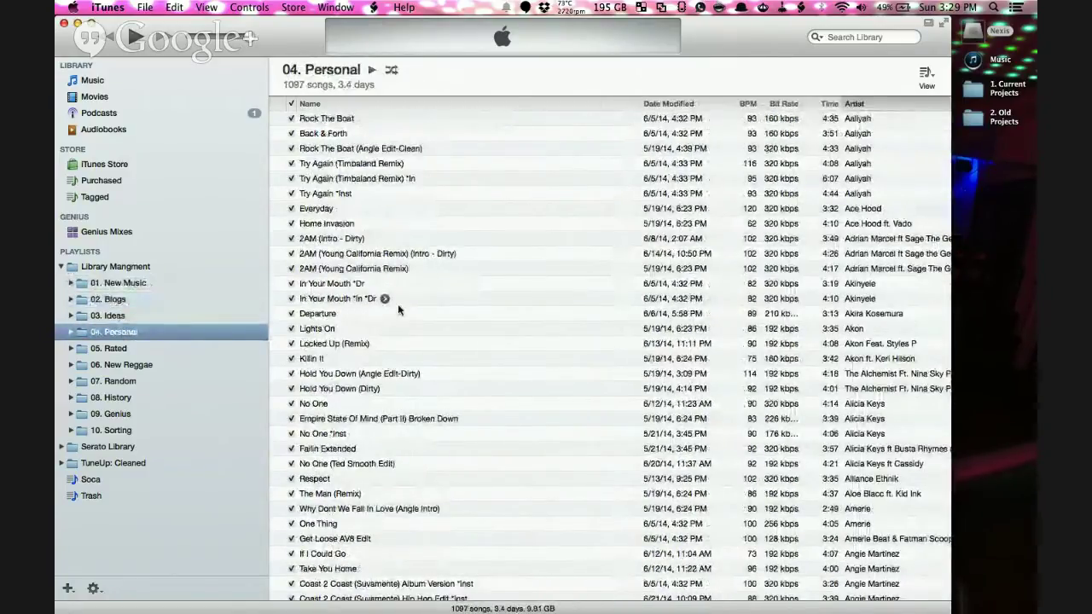
left_click(128, 349)
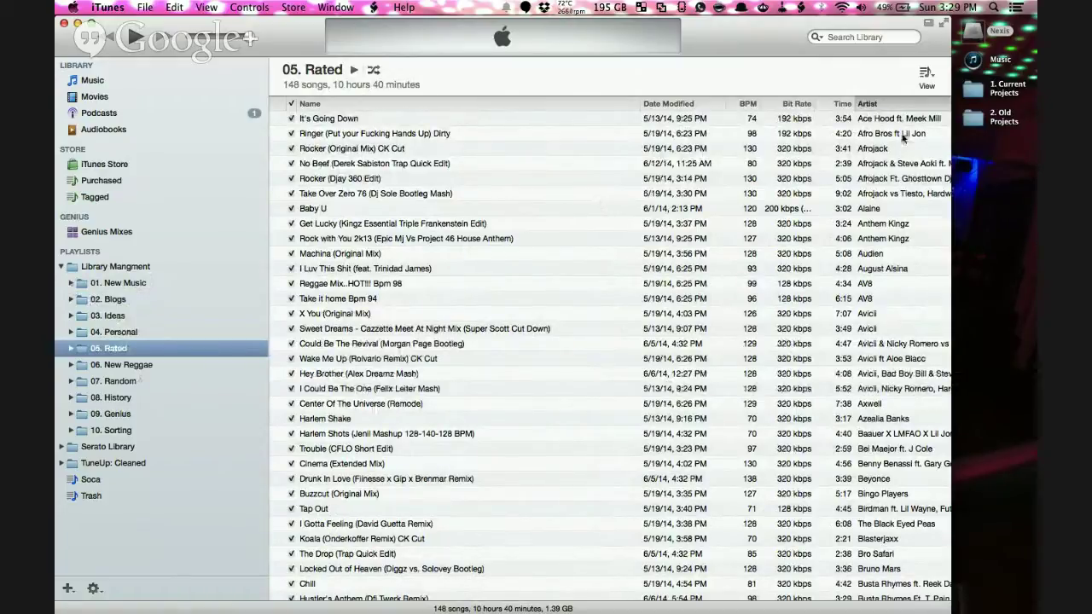
On the Music drive in Finder, collapse the iTunes folder and expand Music Scan down to the songs in New Music for 6/22/2014 1523.
left_click(973, 60)
double_click(973, 60)
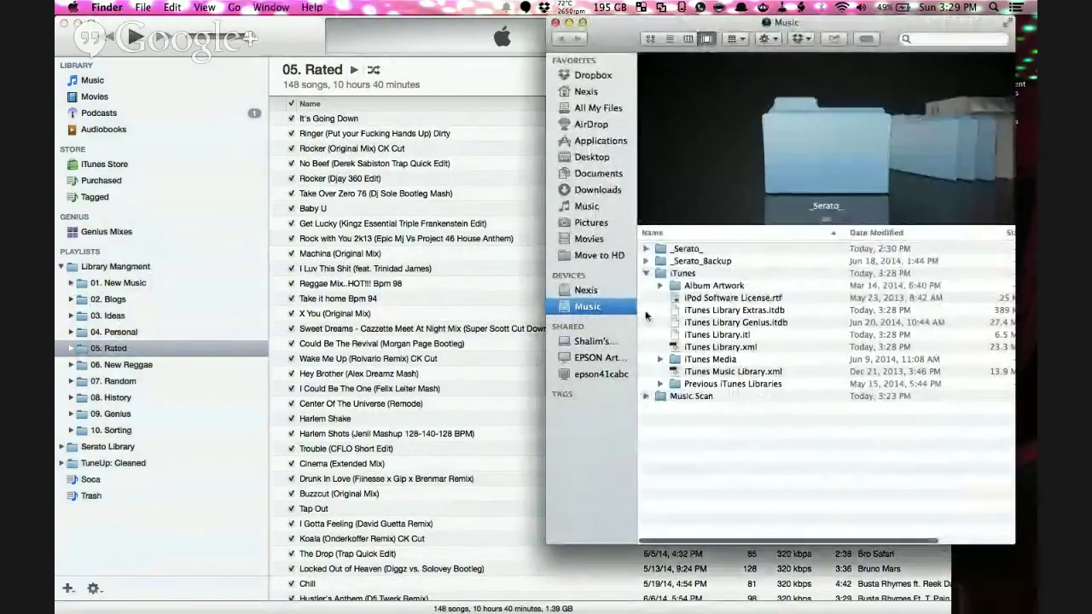
left_click(647, 274)
left_click(645, 286)
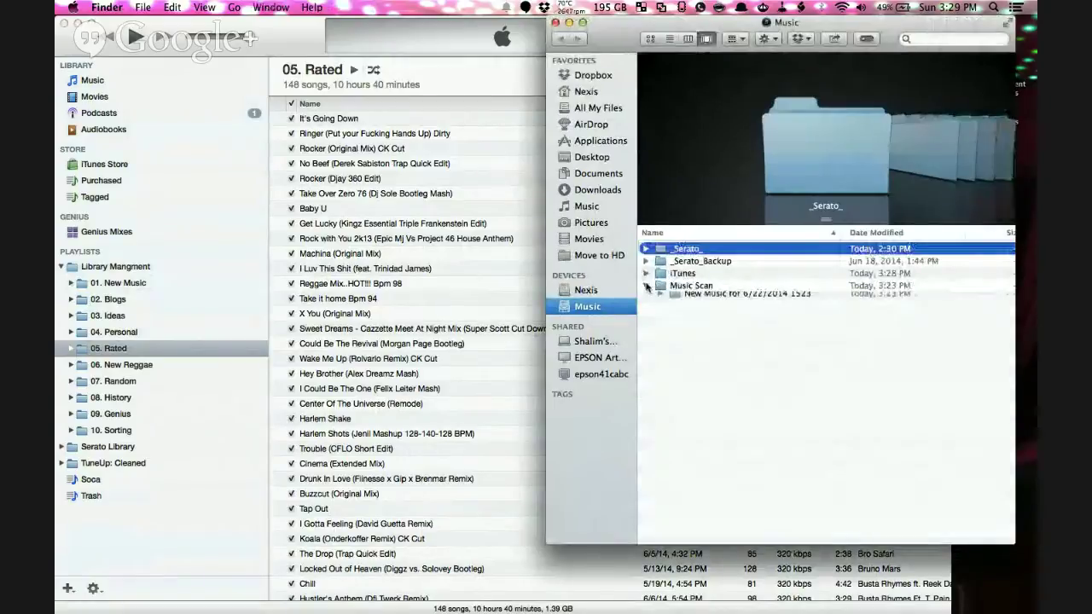
left_click(659, 298)
left_click(734, 322)
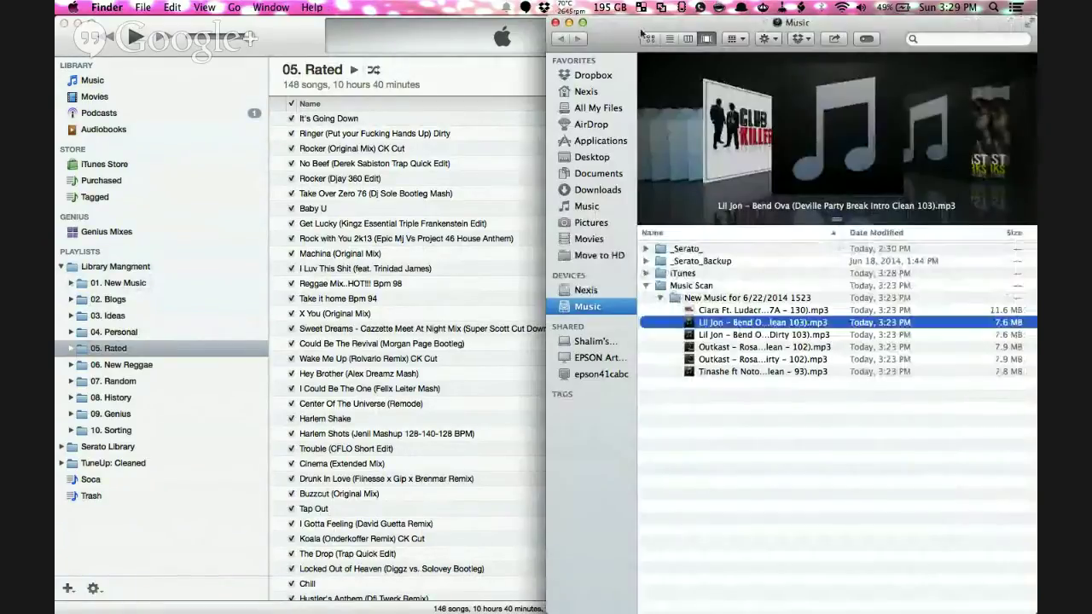
Switch back to iTunes, expand 01. New Music and view its By Date, By Month and By Time folders.
left_click(305, 42)
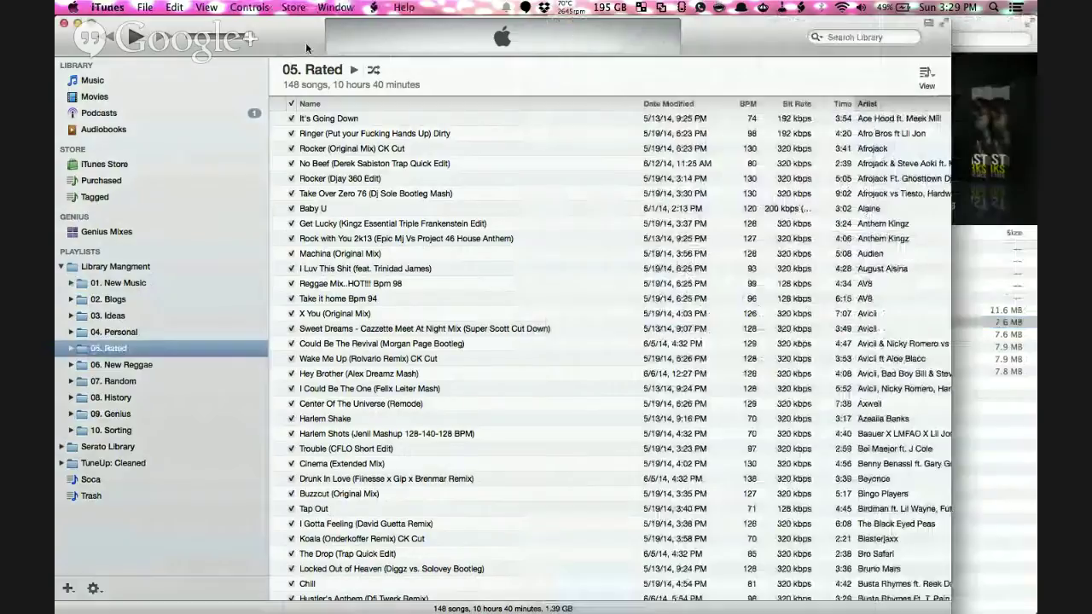
left_click(116, 284)
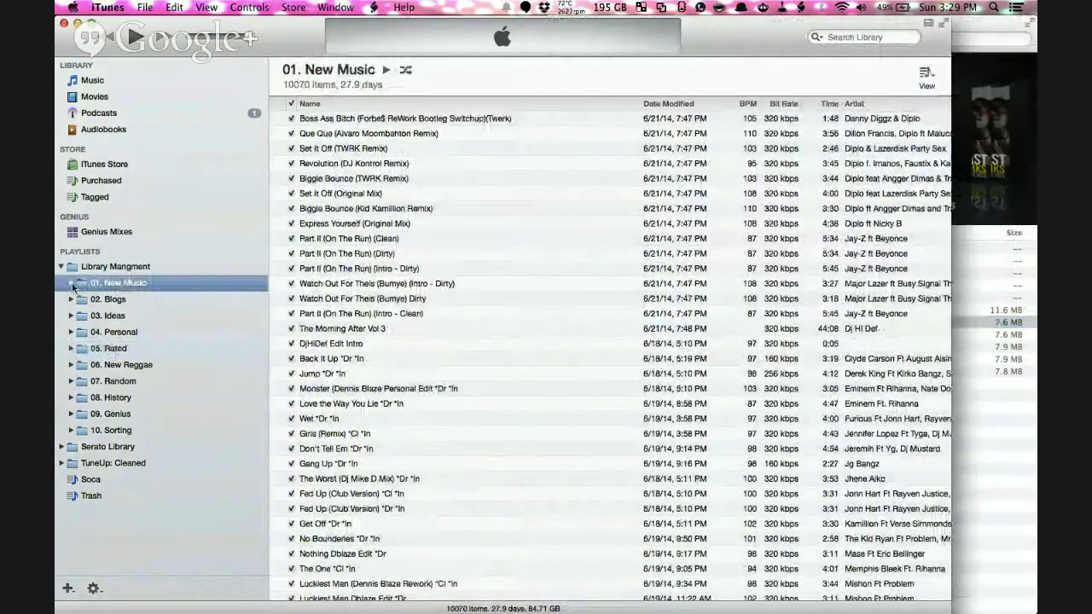
left_click(72, 283)
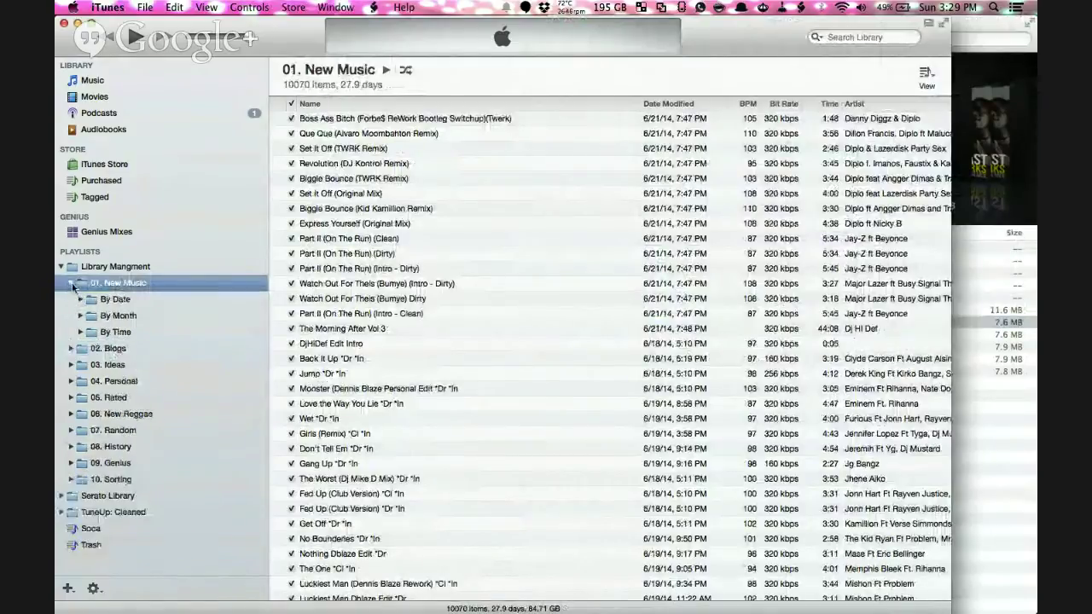
left_click(116, 299)
left_click(130, 319)
left_click(118, 333)
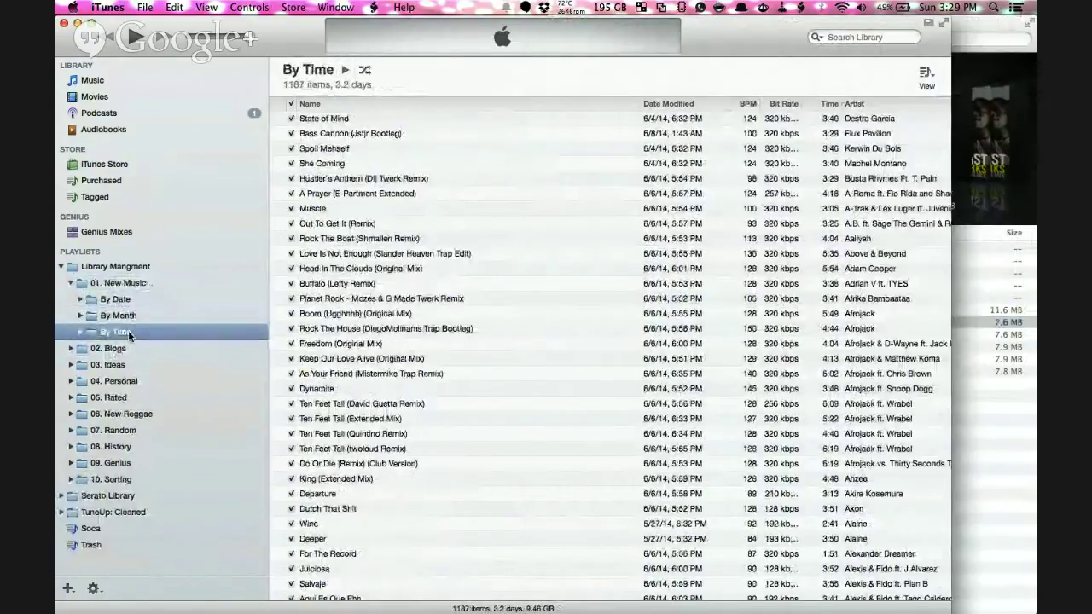
Expand the By Time, By Month and By Date folders and view the By Time contents.
left_click(81, 332)
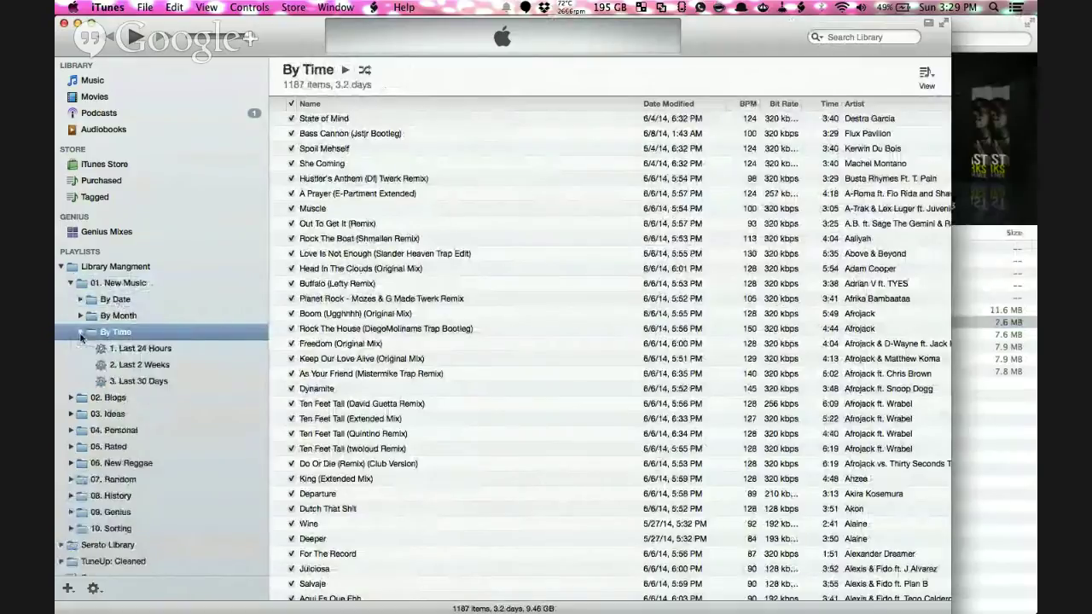
left_click(83, 314)
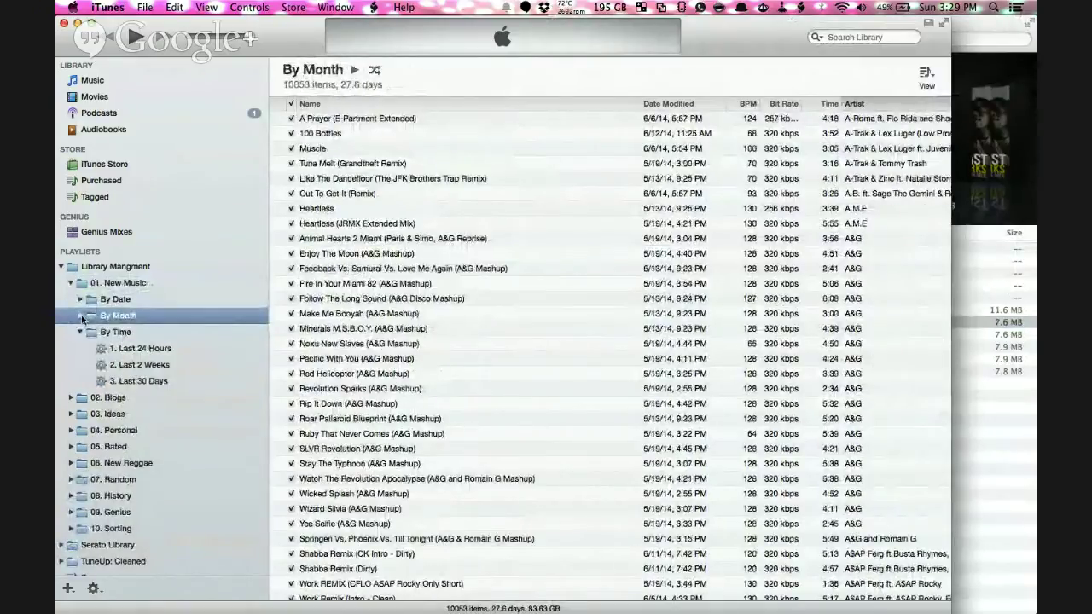
left_click(81, 316)
left_click(79, 300)
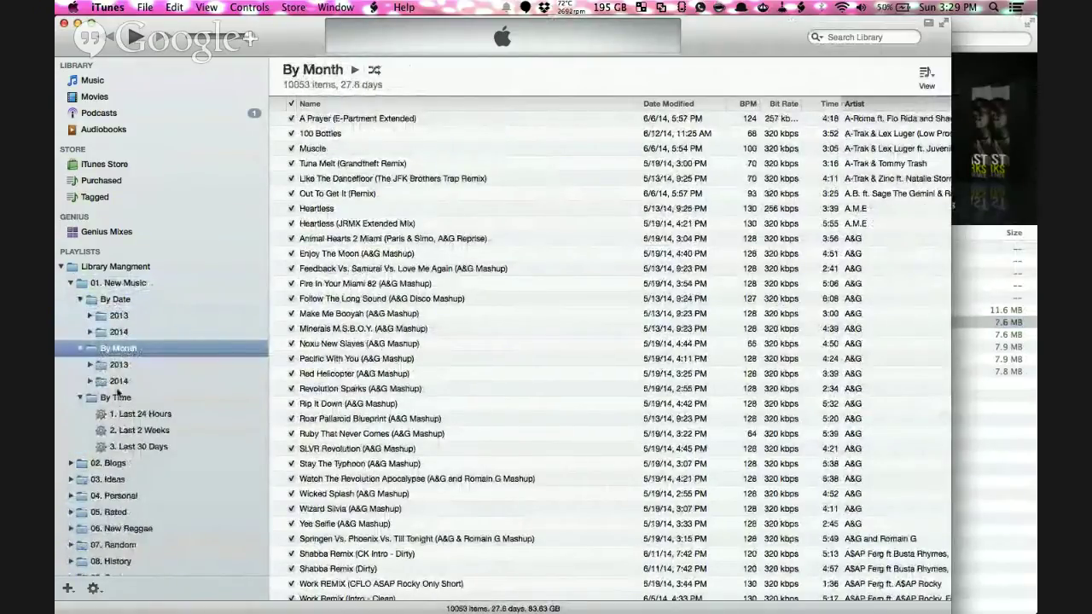
left_click(140, 398)
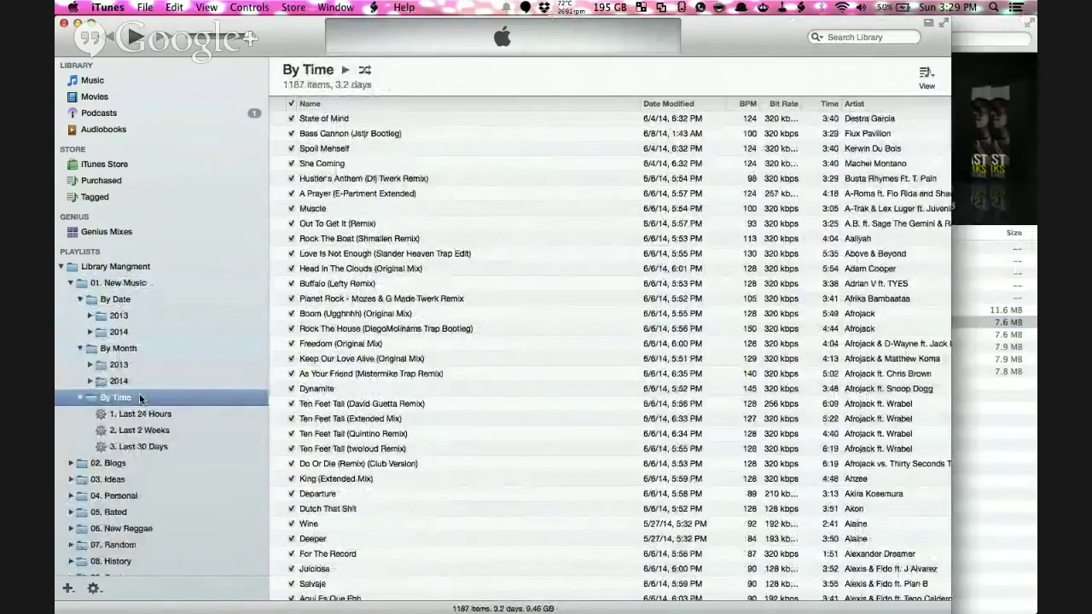
Examine the smart playlist rules of 1. Last 24 Hours and close them without changes.
right_click(169, 415)
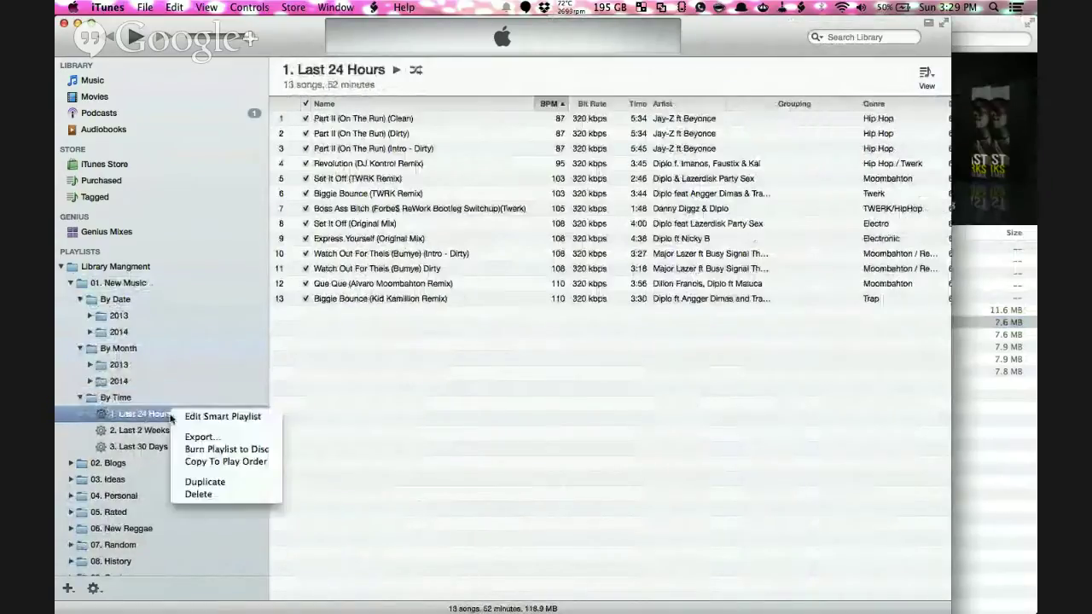
left_click(221, 416)
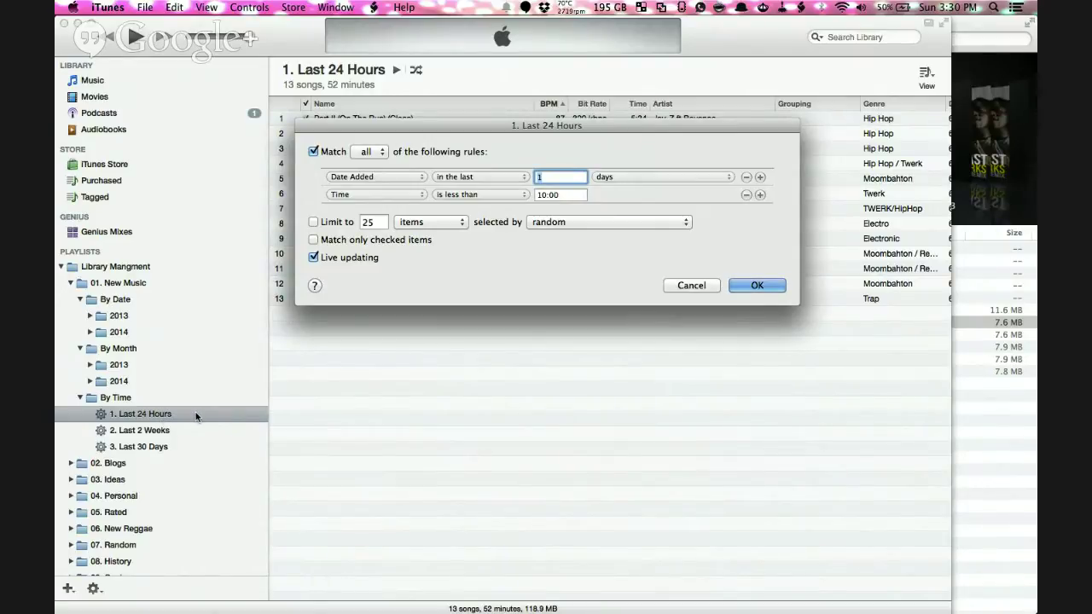
left_click(697, 288)
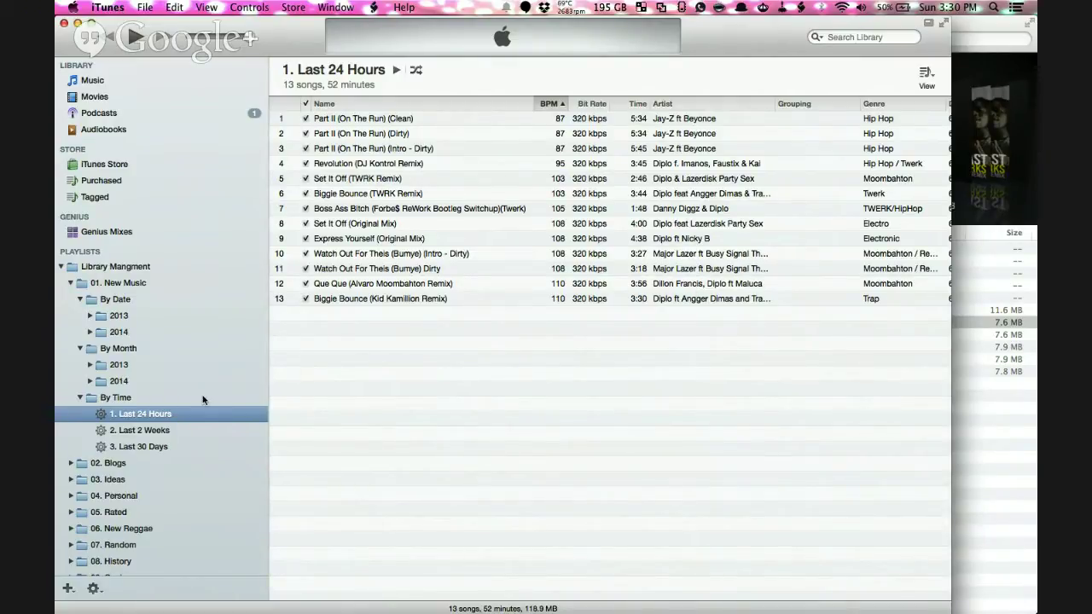
Compare the songs in the Last 2 Weeks, Last 30 Days and Last 24 Hours smart playlists, and view the By Month folder.
left_click(139, 430)
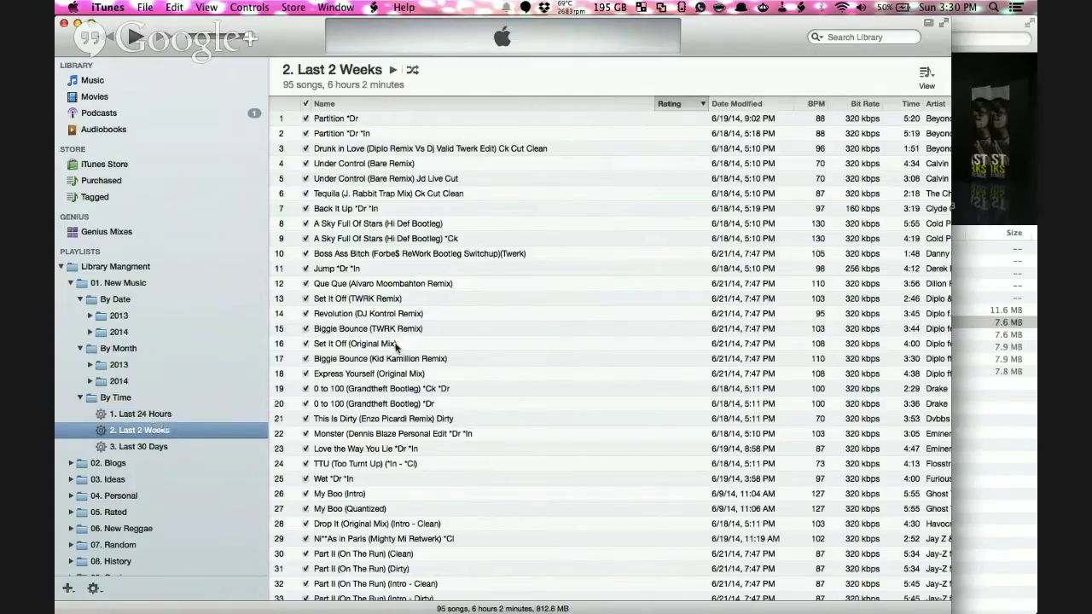
scroll(398, 348, "down", 15)
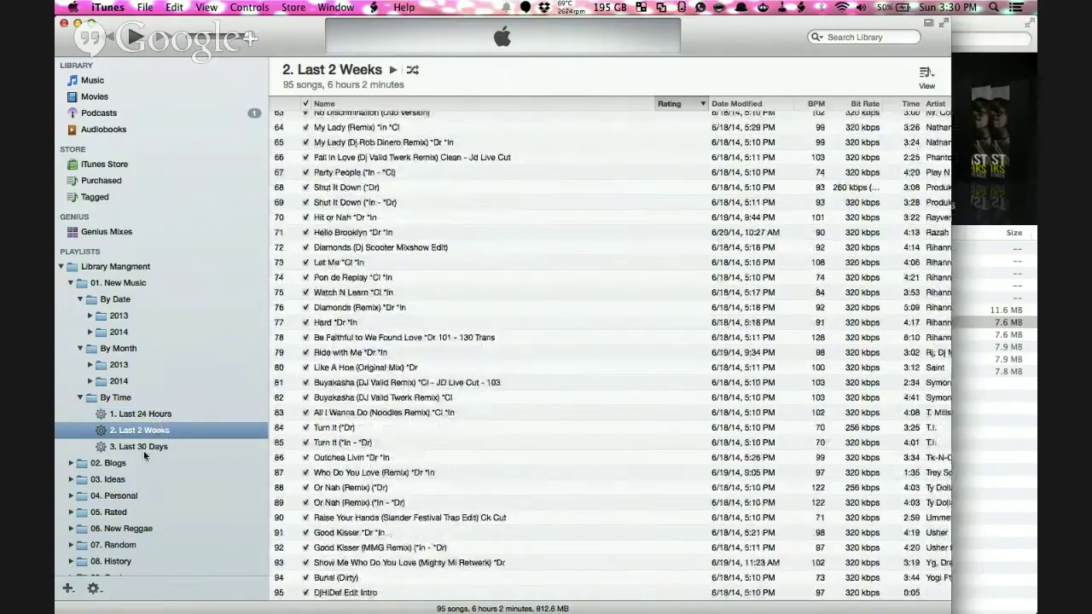
key("Down")
scroll(375, 346, "down", 3)
scroll(382, 339, "down", 20)
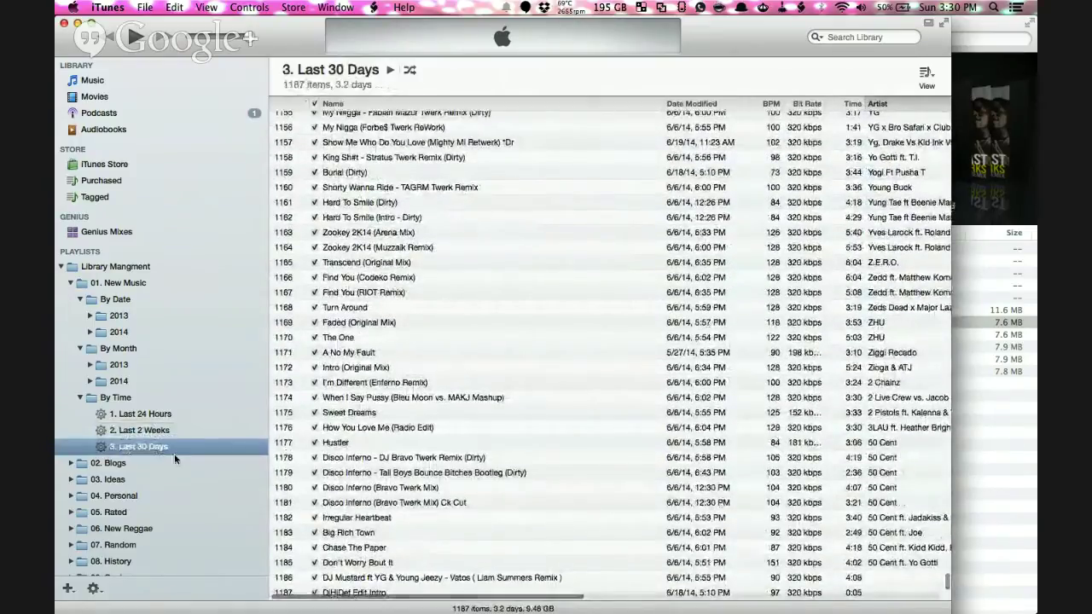
left_click(142, 433)
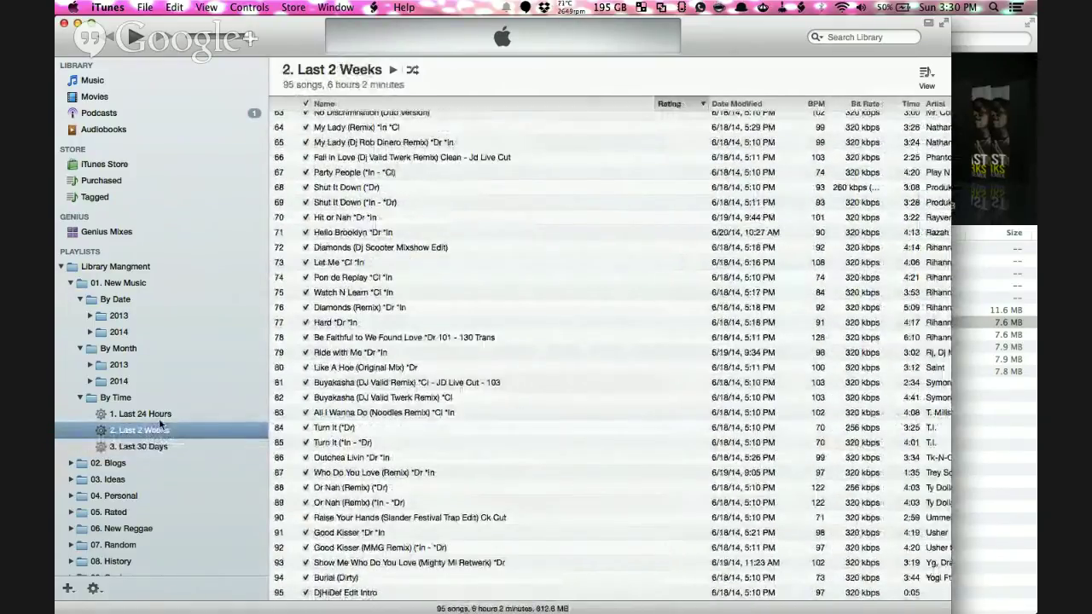
left_click(158, 415)
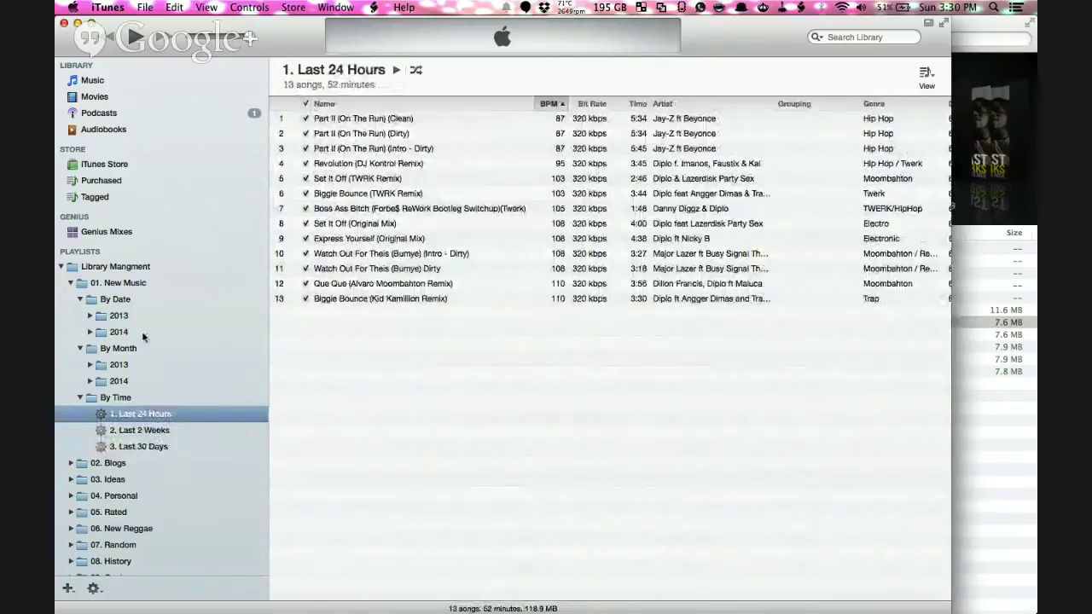
left_click(120, 350)
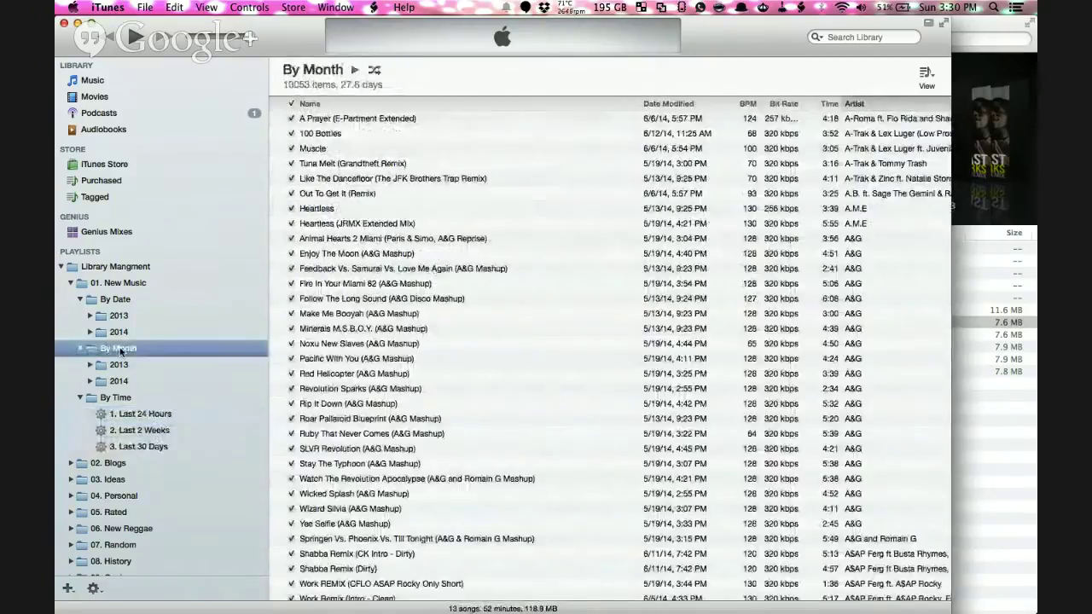
Expand the 2014 folder under By Month and browse the songs in its 06 June smart playlist.
left_click(90, 383)
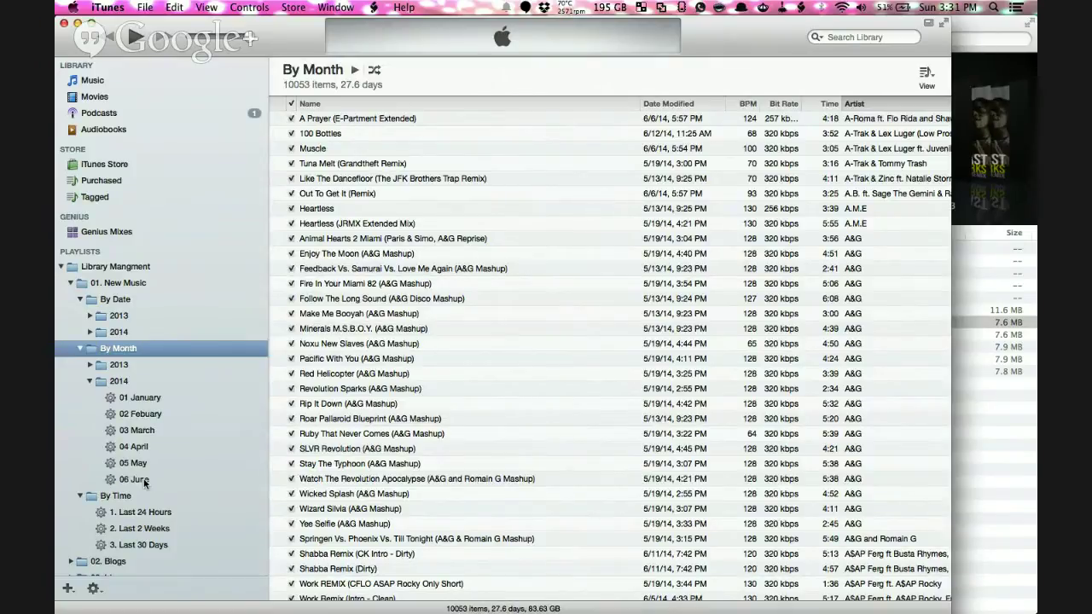
left_click(145, 484)
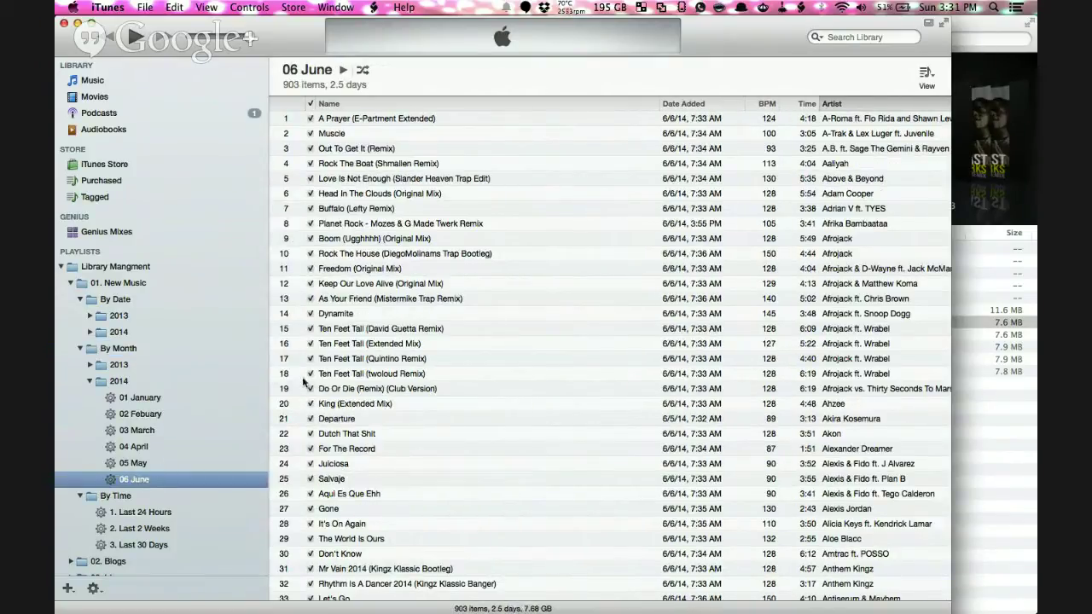
scroll(360, 343, "down", 10)
scroll(360, 344, "down", 5)
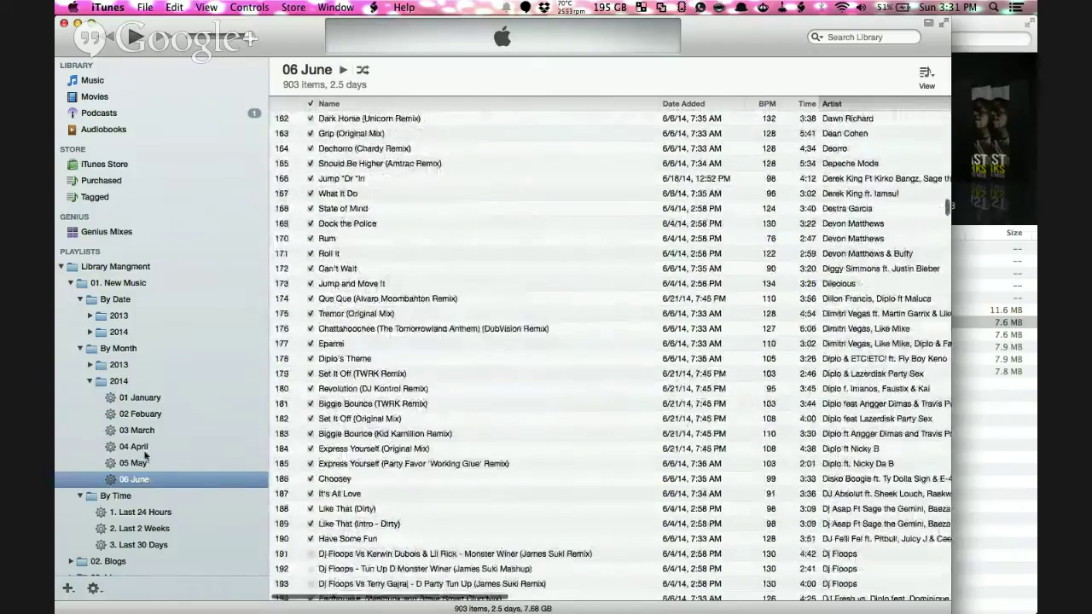
Compare the songs and dates added in the 2014 smart playlists 05 May, 04 April and 03 March.
left_click(136, 463)
left_click(170, 435)
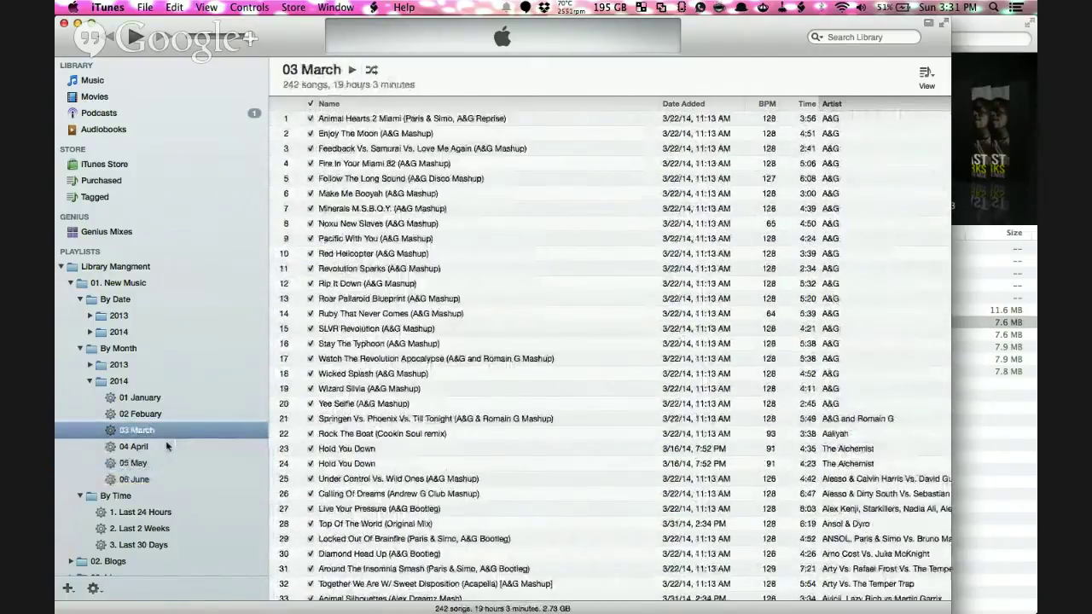
left_click(153, 448)
scroll(338, 318, "down", 20)
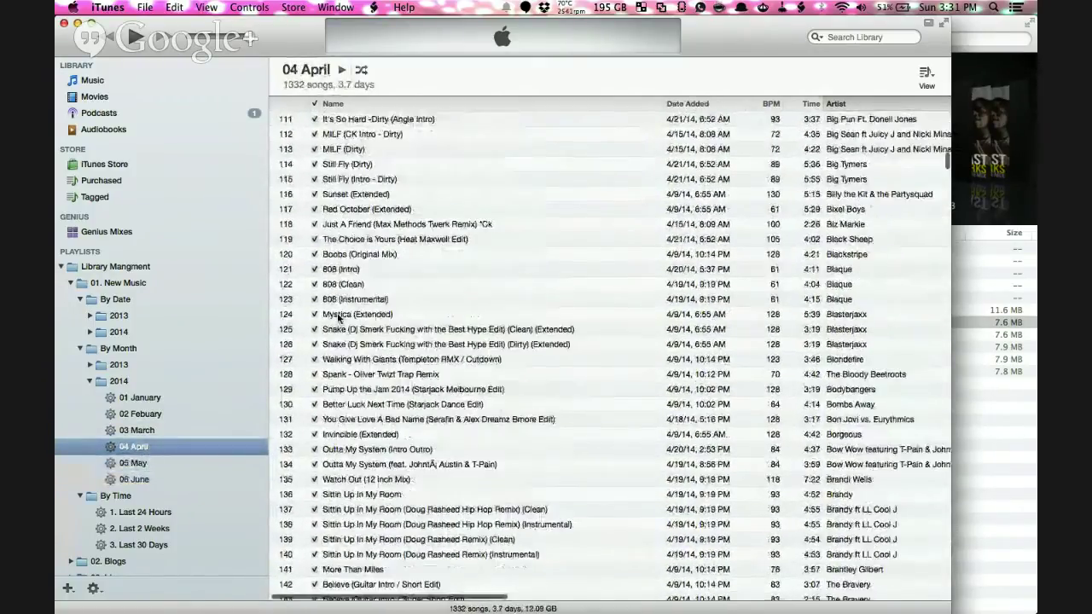
scroll(294, 427, "down", 3)
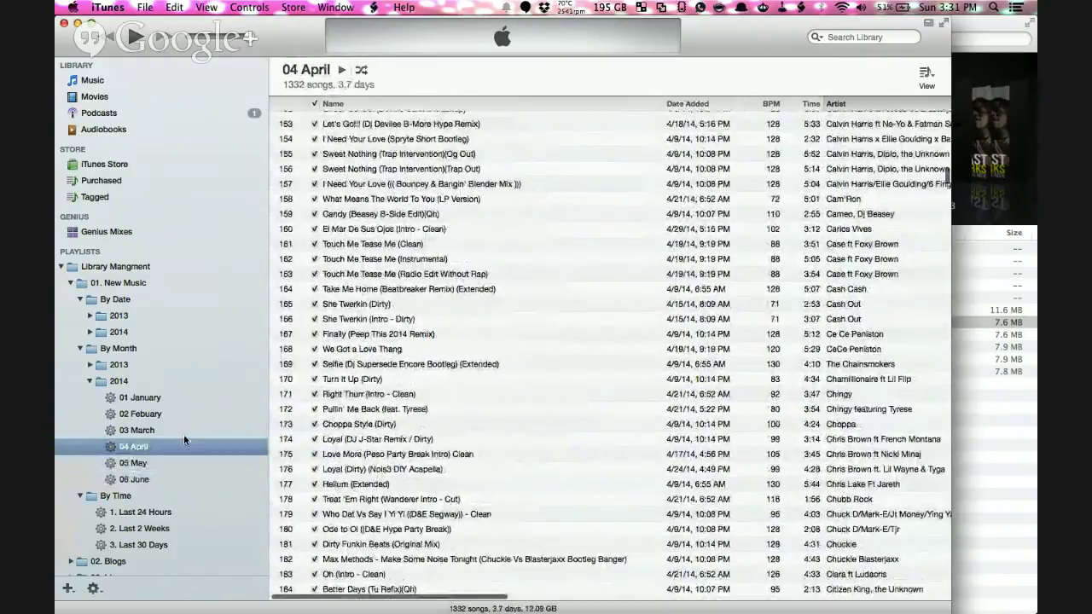
left_click(179, 430)
scroll(388, 330, "down", 1)
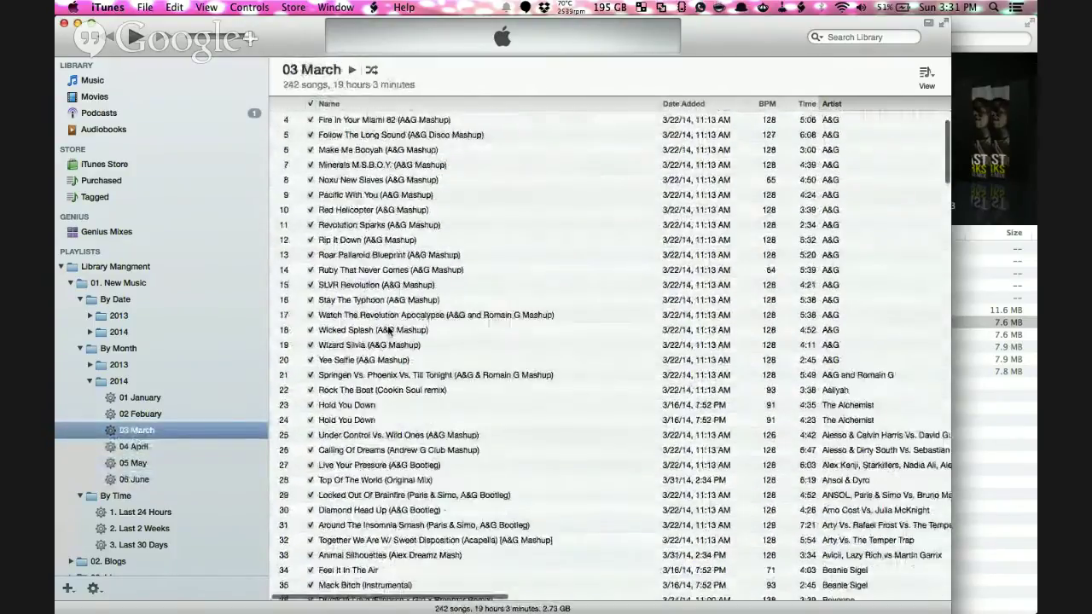
scroll(389, 331, "down", 2)
scroll(397, 329, "up", 3)
scroll(426, 289, "down", 20)
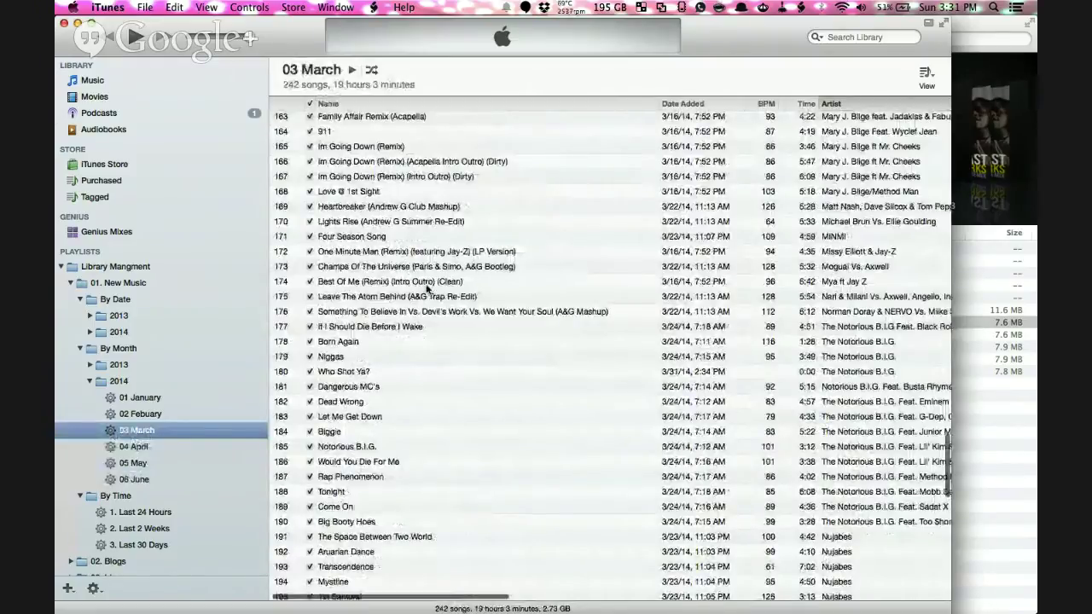
scroll(426, 288, "down", 8)
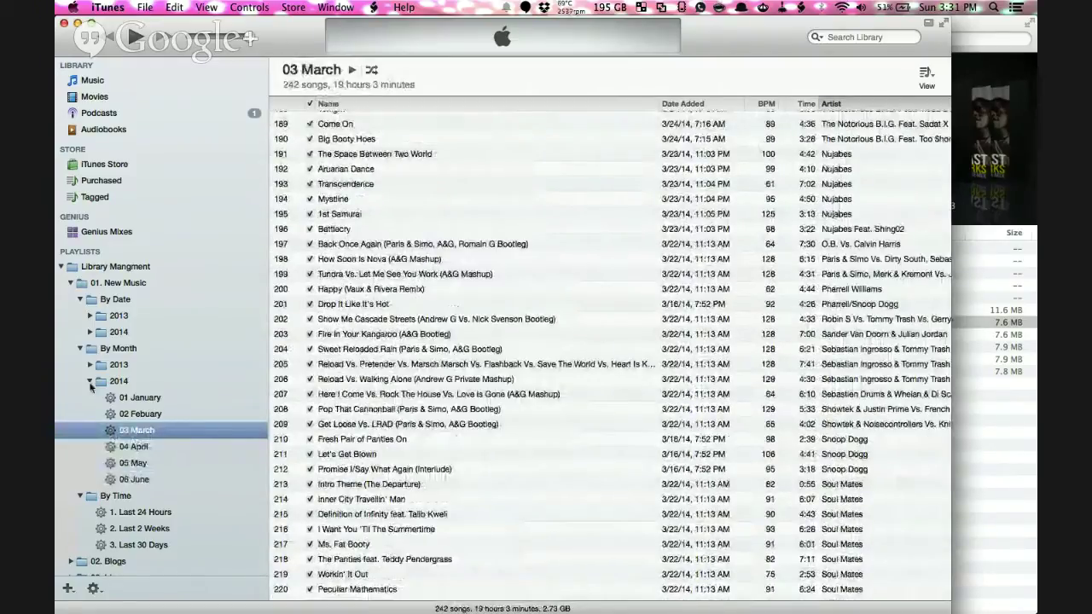
Browse the 04 April smart playlist in By Month's 2013 folder, and collapse the 2014, 2013 and By Time folders.
left_click(91, 387)
left_click(90, 364)
scroll(149, 346, "down", 3)
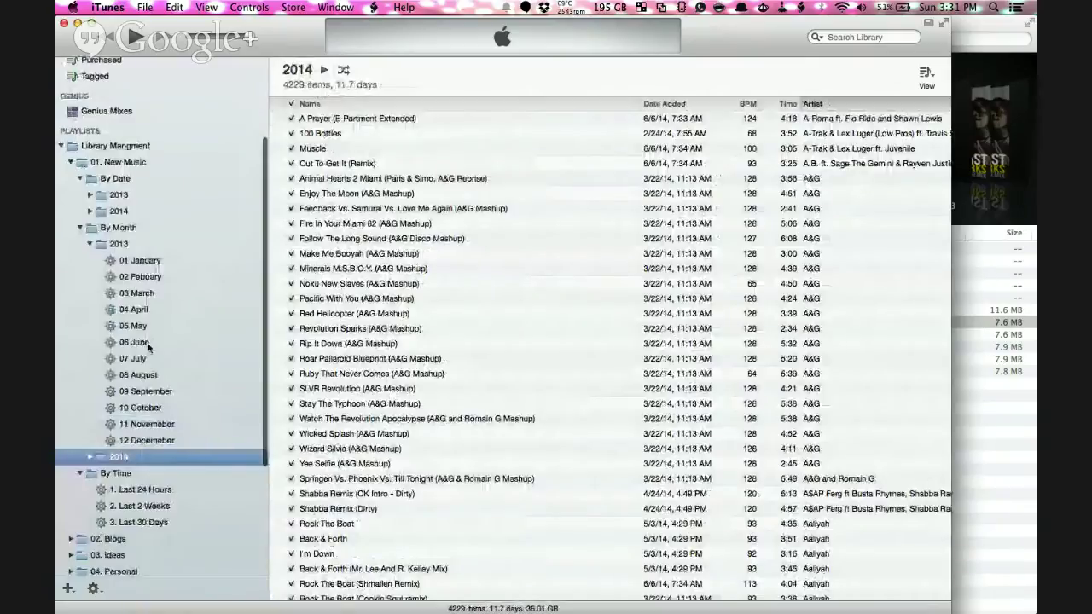
left_click(133, 309)
scroll(465, 257, "down", 16)
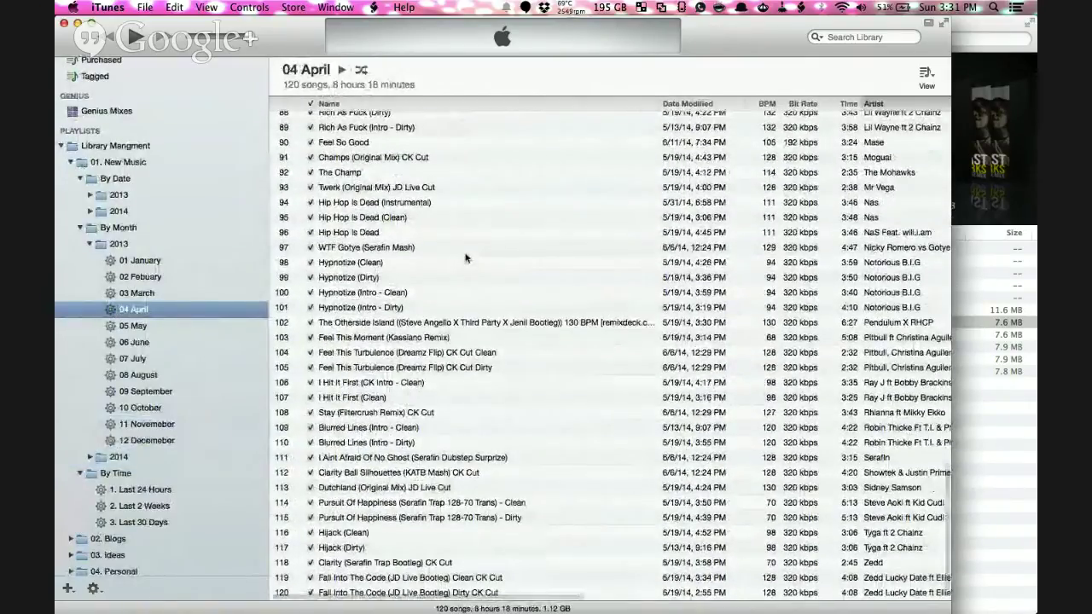
scroll(384, 256, "up", 16)
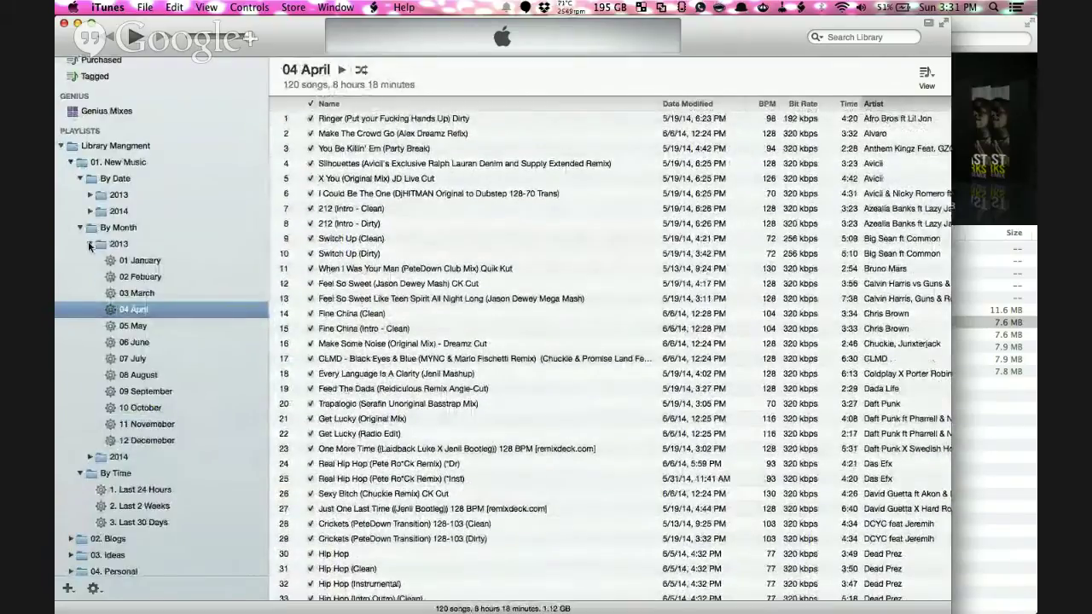
left_click(90, 244)
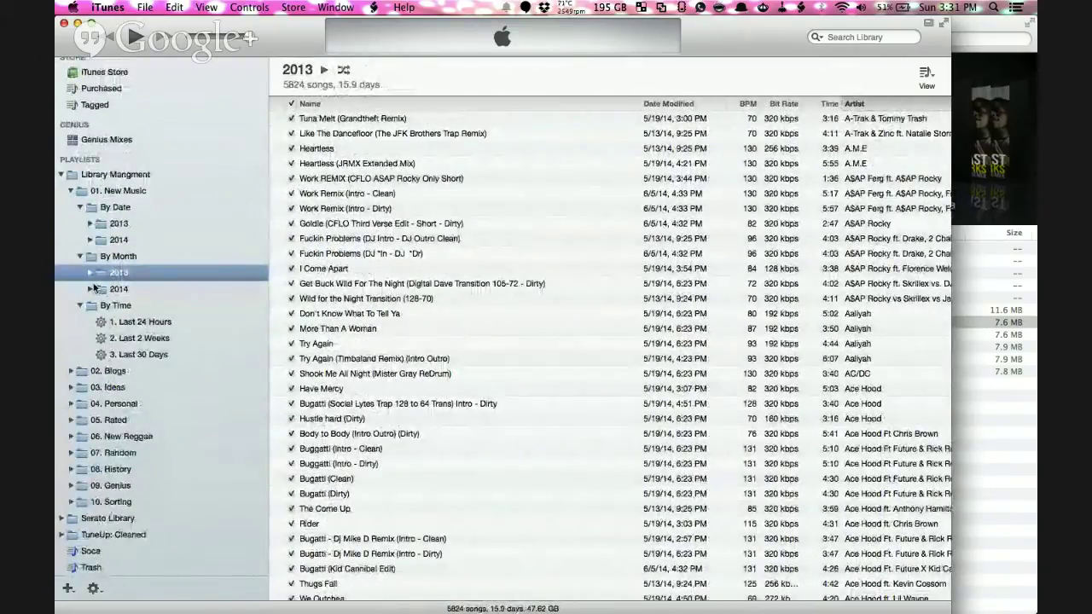
left_click(82, 304)
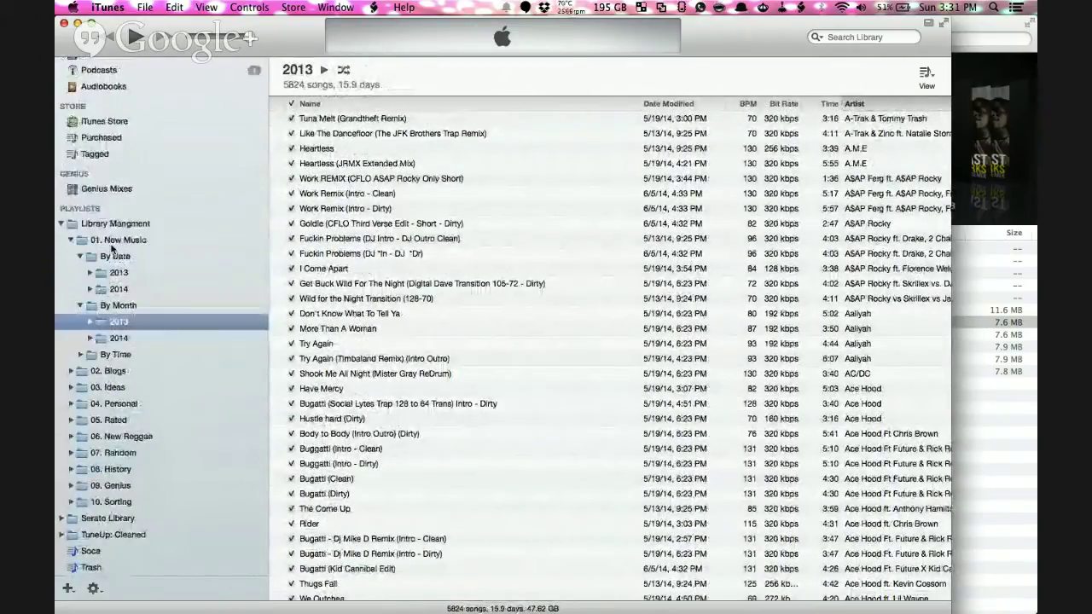
Expand the 06 June folder under By Date's 2014 folder and view the songs in the June 21st playlist.
left_click(90, 289)
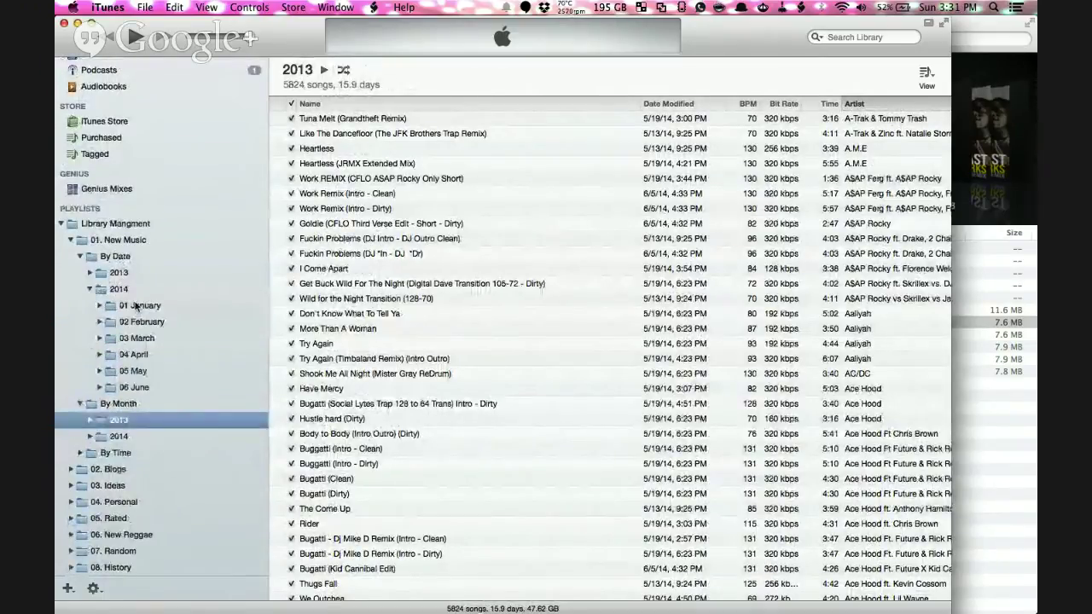
left_click(99, 390)
scroll(187, 340, "down", 3)
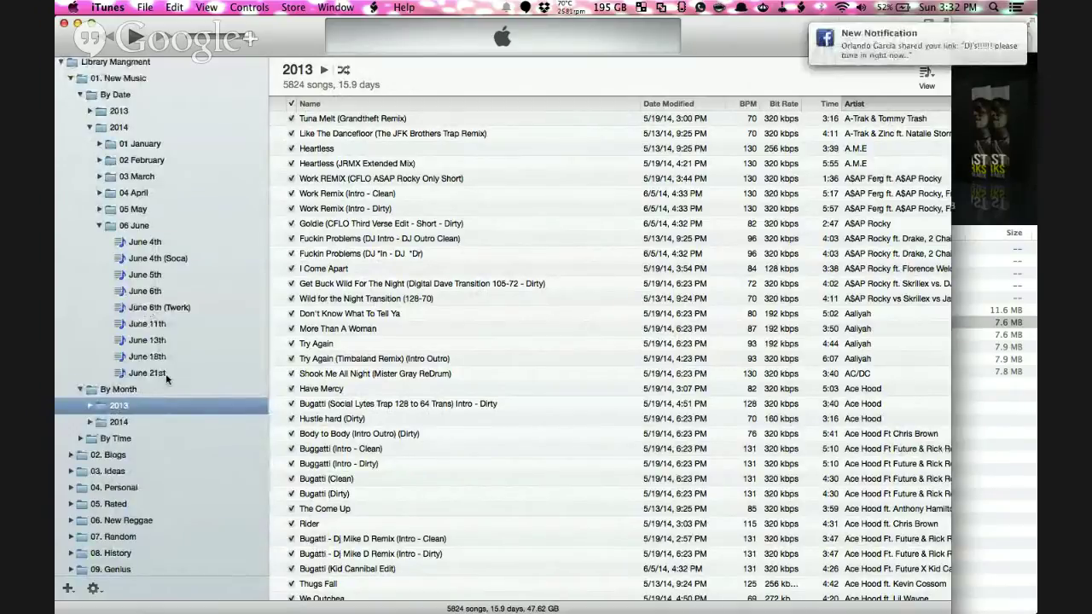
left_click(166, 376)
left_click(383, 239)
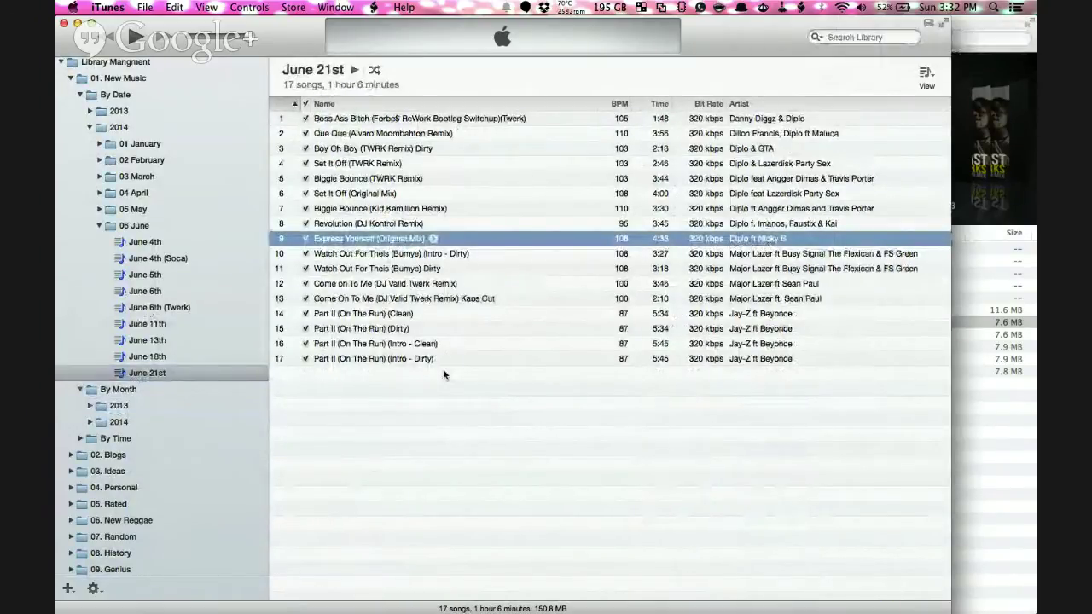
Expand the 07 July 13 folder under By Date's 2013 folder and browse the songs in the July 05 playlist.
left_click(90, 112)
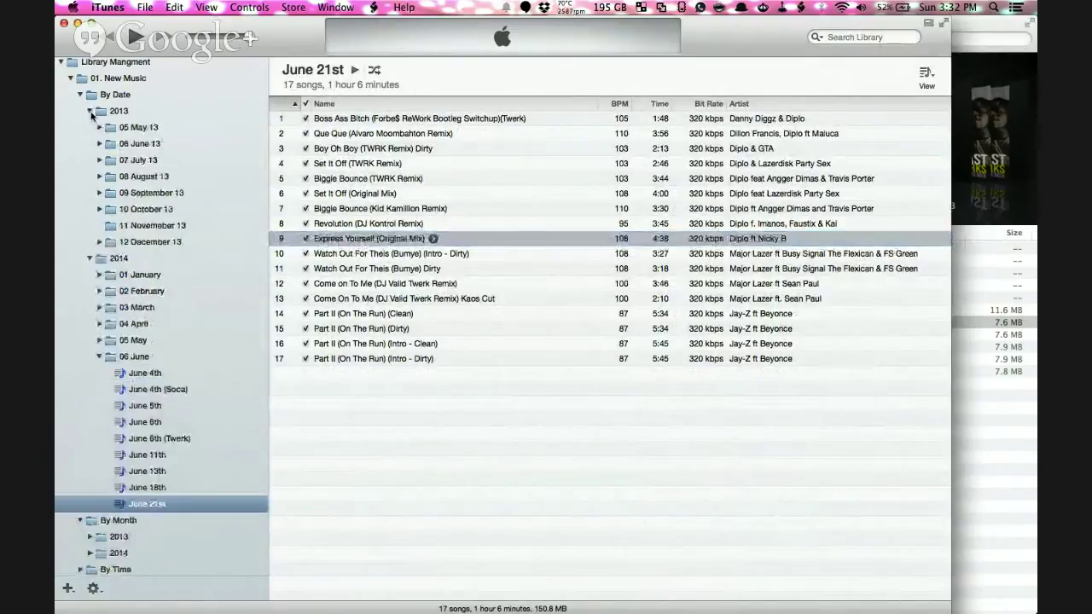
left_click(99, 160)
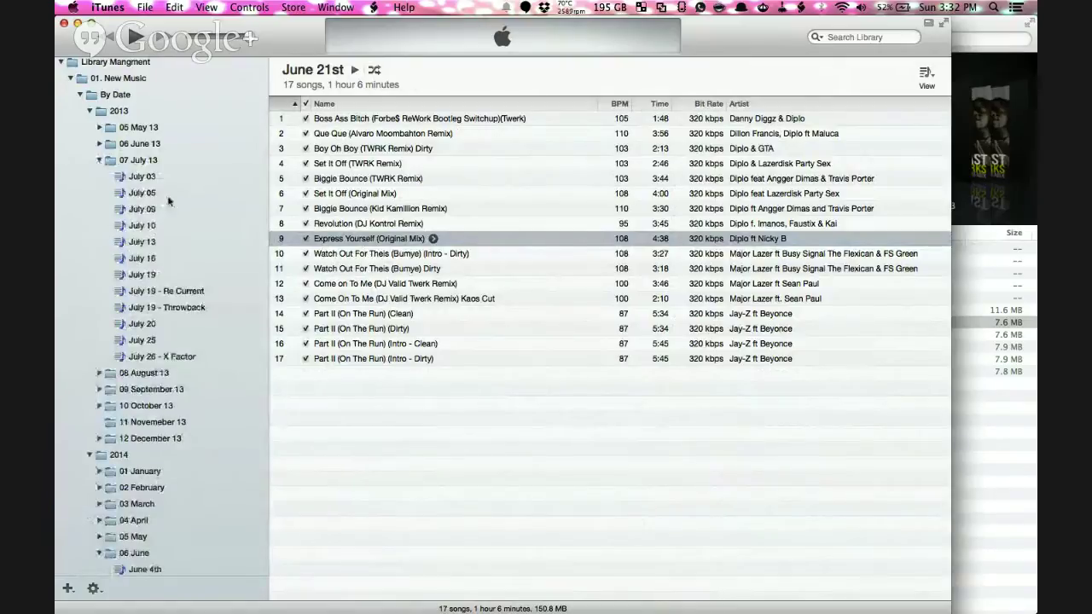
left_click(143, 193)
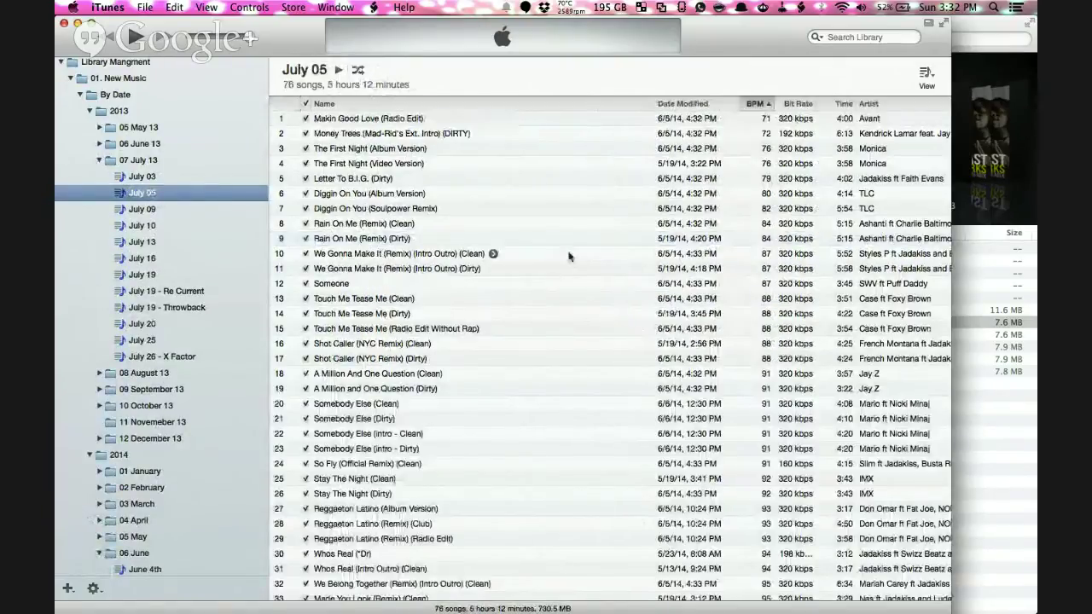
scroll(569, 256, "down", 15)
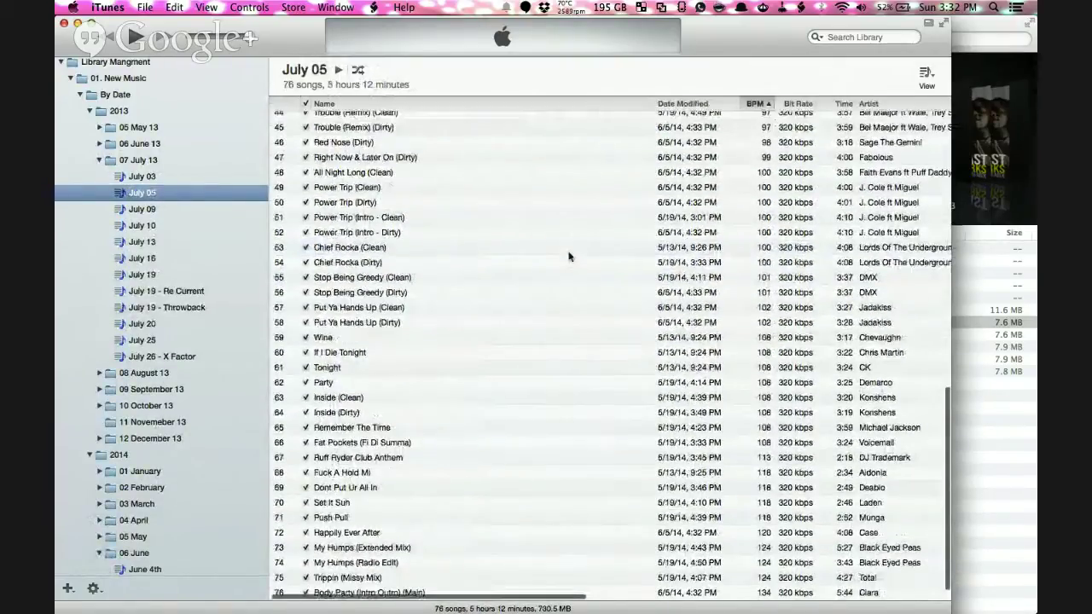
Check the Date Added values and BPM ordering of the July 05 songs, and collapse the 07 July 13 folder.
scroll(569, 256, "right", 10)
scroll(569, 256, "up", 5)
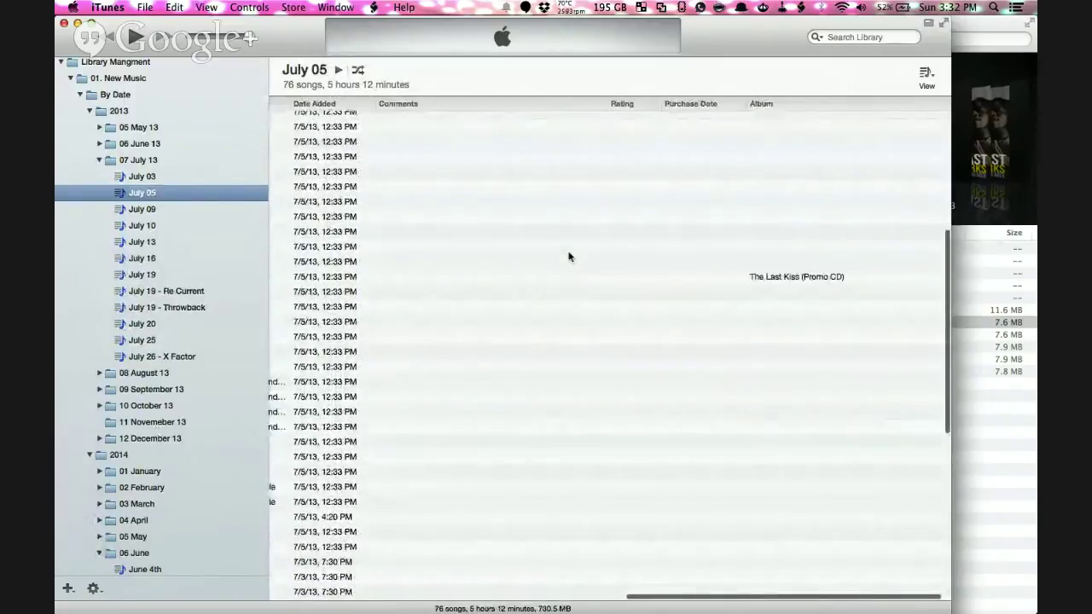
scroll(725, 443, "down", 5)
left_click(771, 356)
scroll(771, 357, "left", 10)
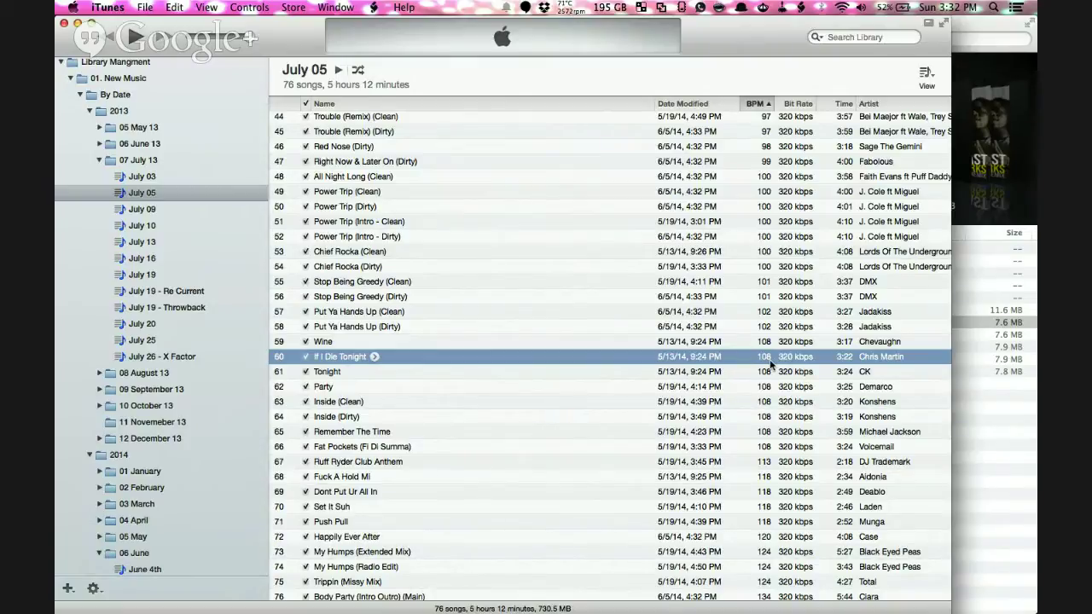
left_click(98, 159)
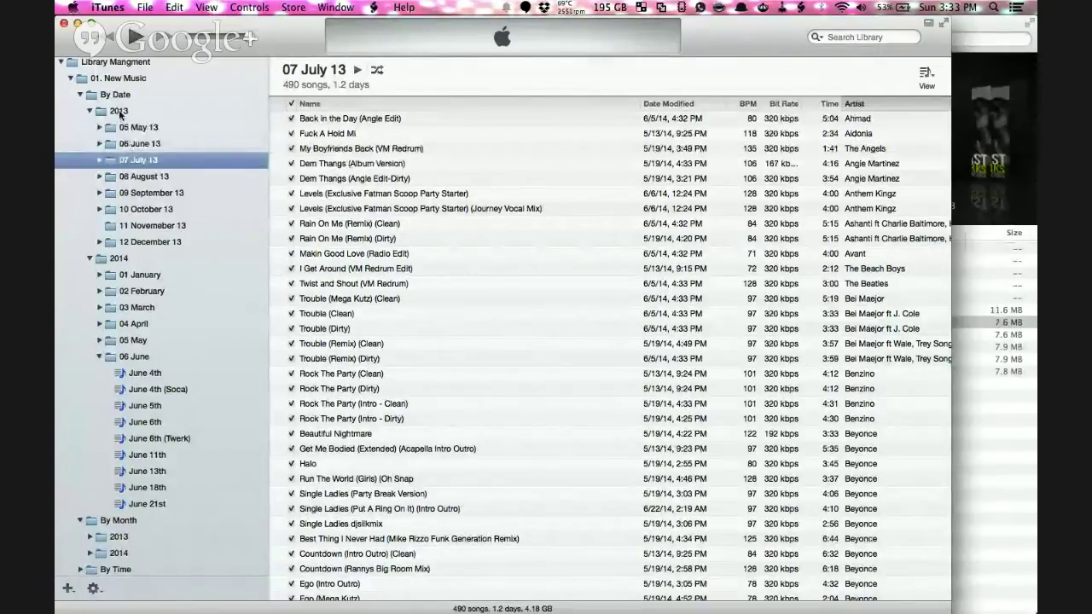
View the About iTunes and About This Mac information, and close both windows.
left_click(108, 7)
left_click(107, 24)
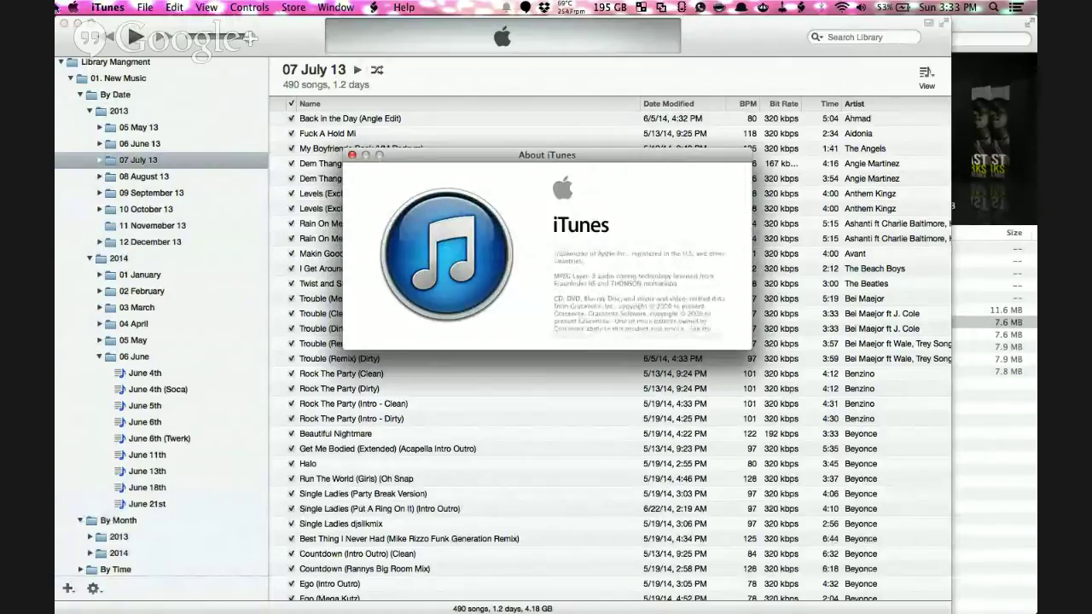
left_click(72, 7)
left_click(94, 26)
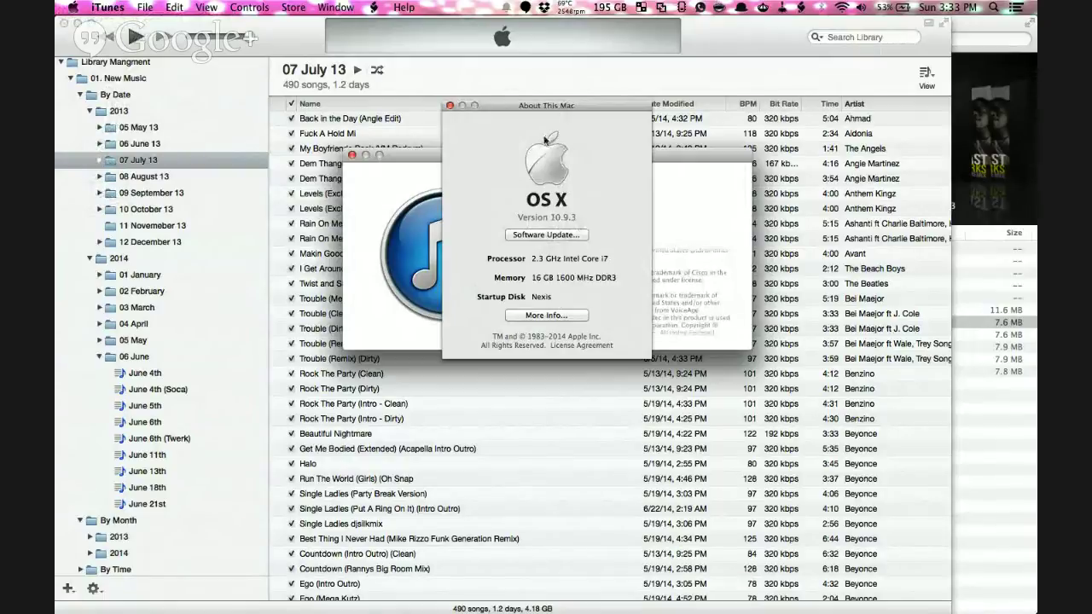
left_click_drag(512, 111, 809, 103)
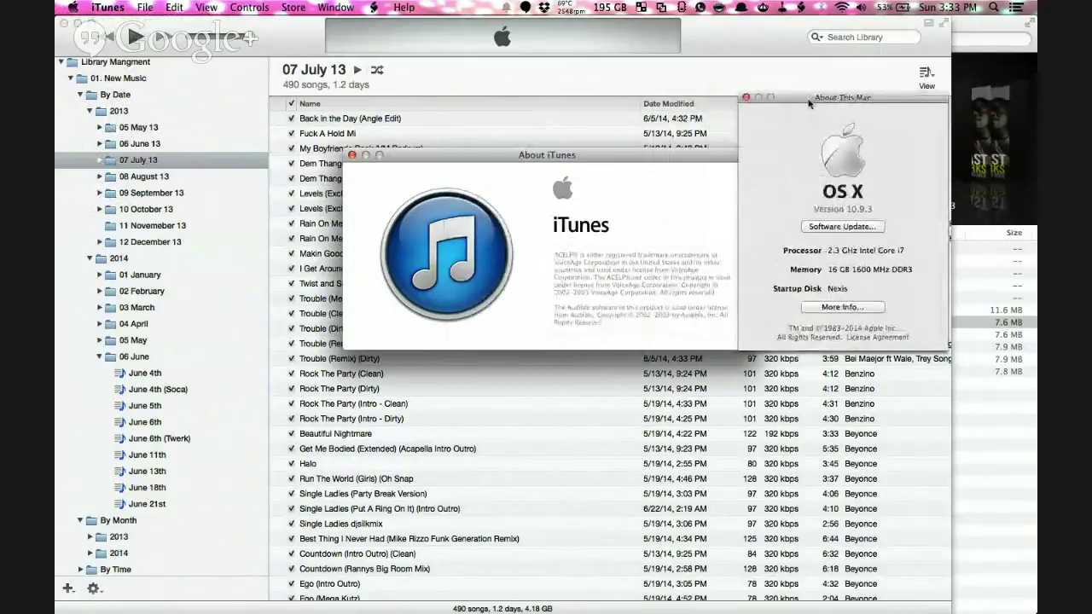
left_click(745, 99)
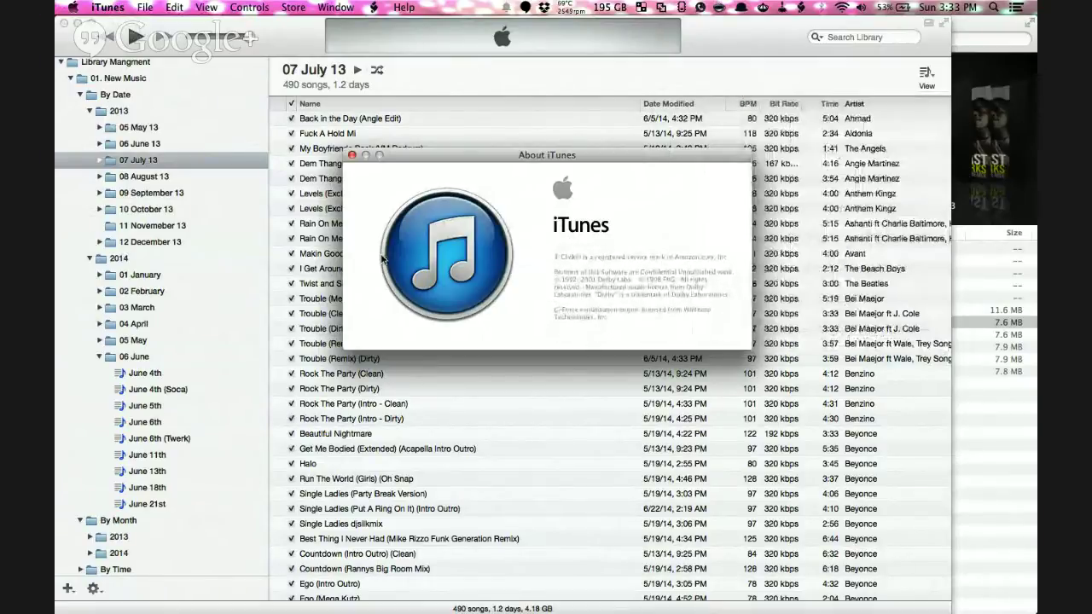
left_click(351, 155)
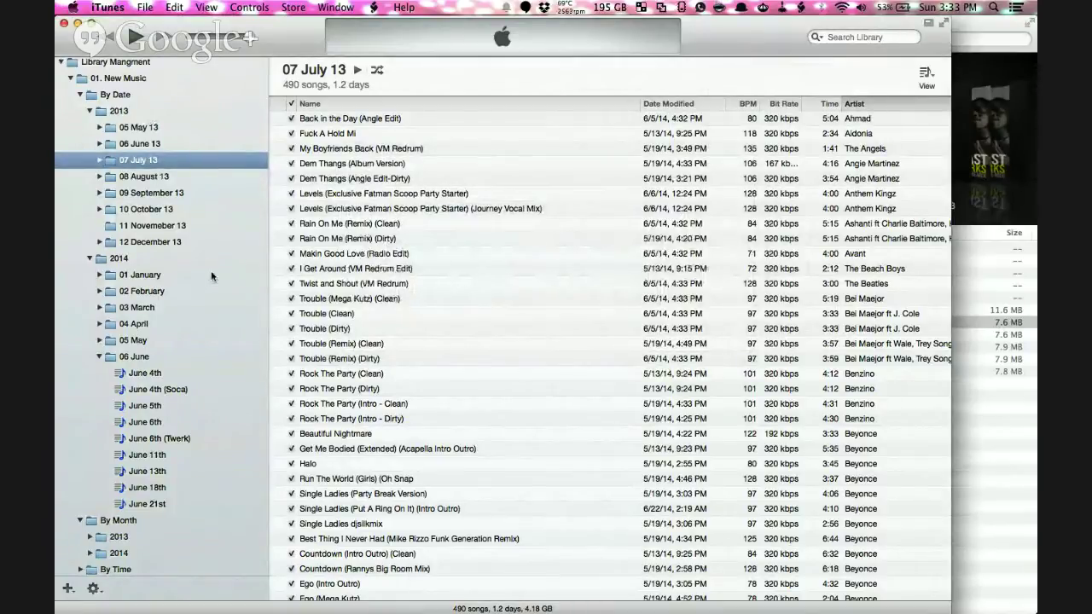
Look through the June 4th, June 4th (Soca), June 6th and June 6th (Twerk) playlists in the 2014 06 June folder.
scroll(204, 273, "down", 5)
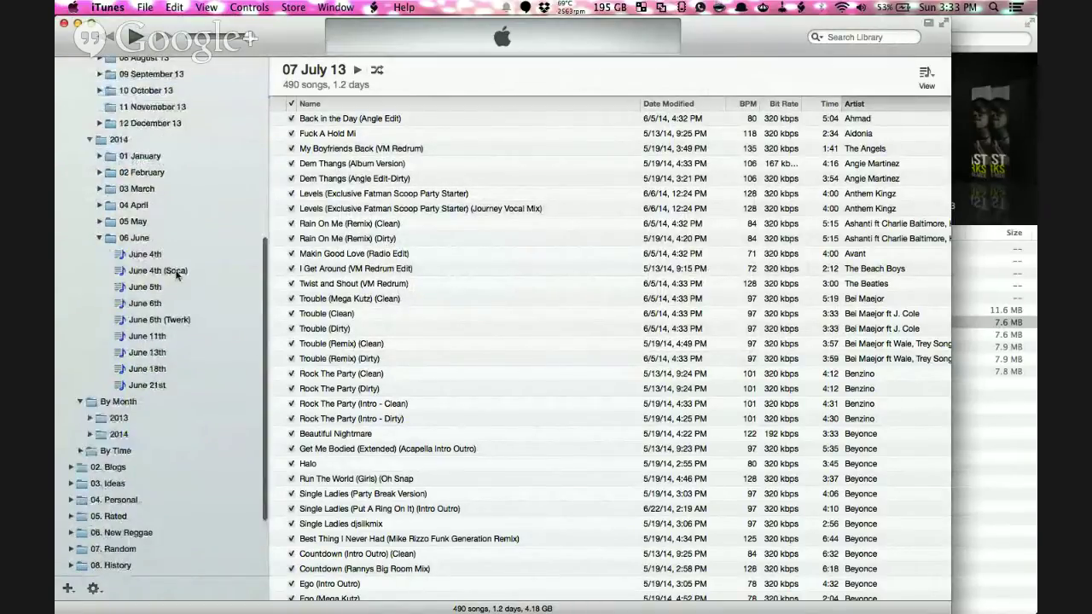
left_click(158, 255)
left_click(179, 273)
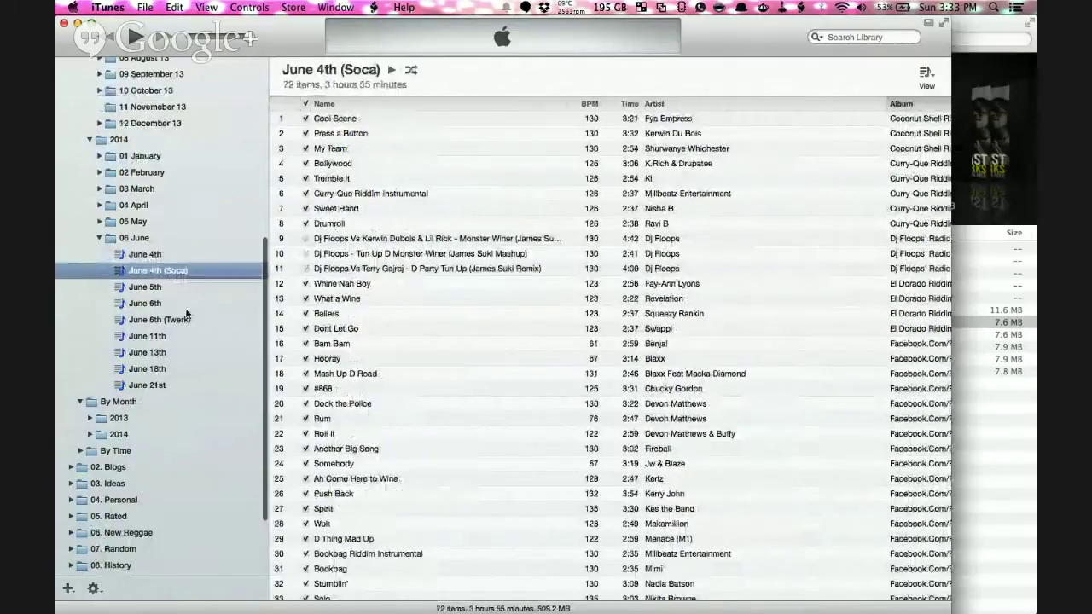
left_click(175, 304)
left_click(177, 321)
left_click(189, 306)
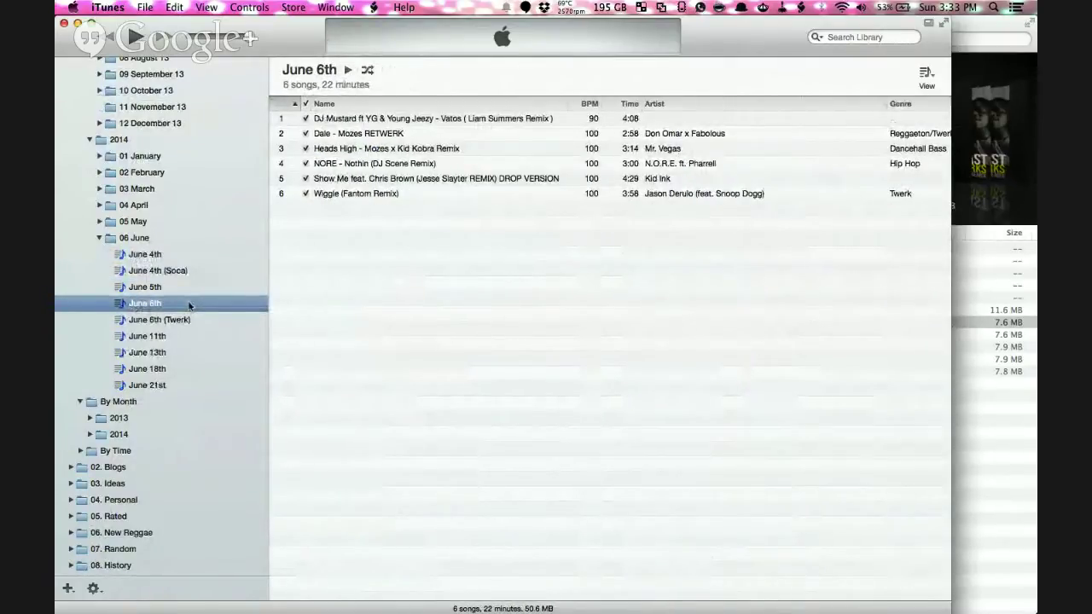
Compare the June 4th playlist with June 4th (Soca) and browse the Soca songs.
left_click(174, 253)
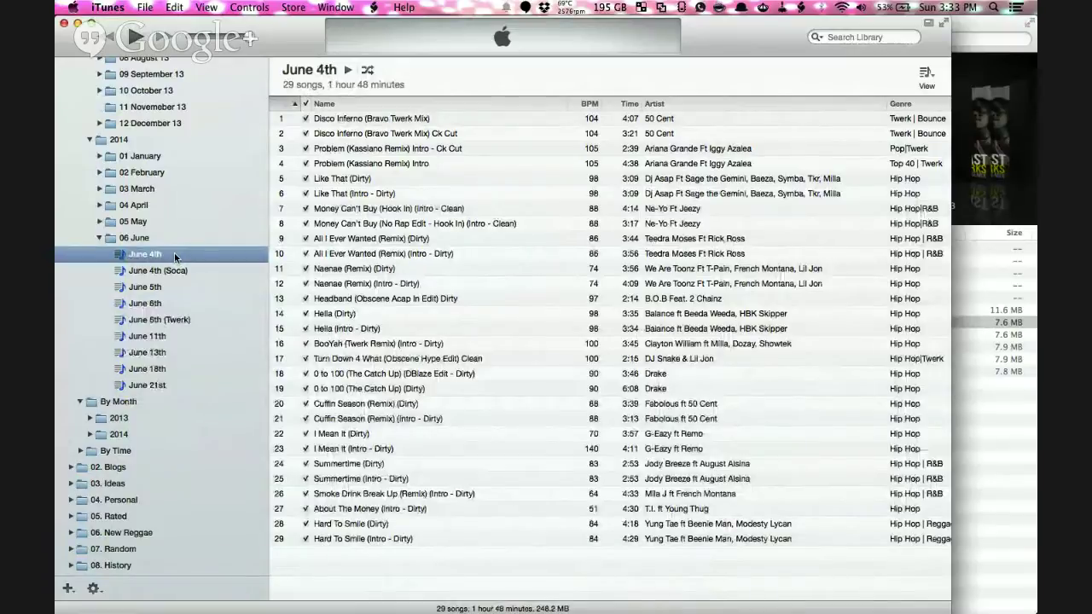
left_click(203, 271)
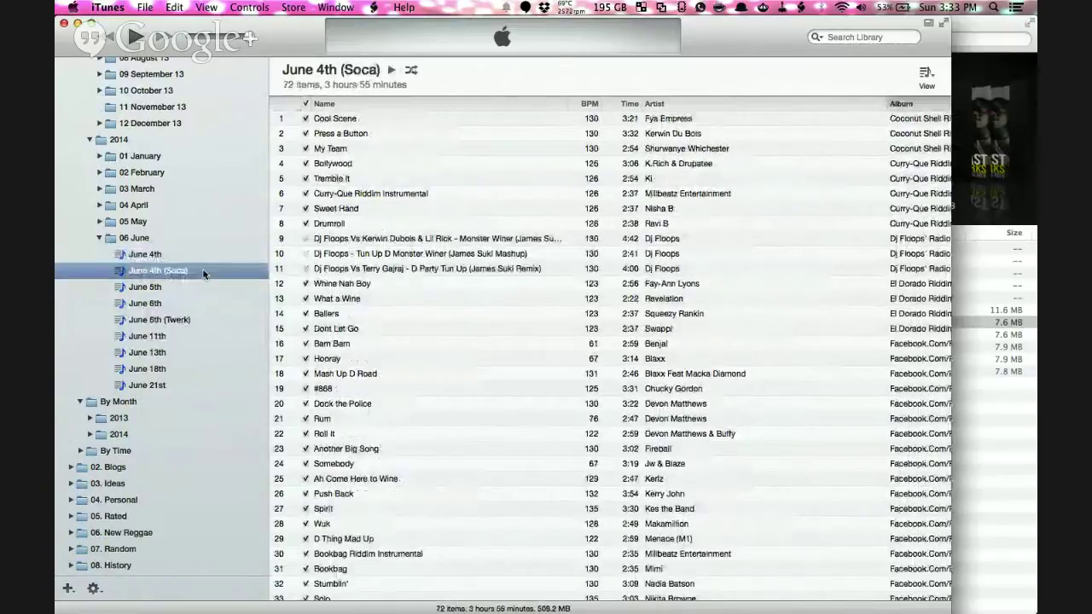
scroll(418, 232, "down", 5)
scroll(418, 232, "down", 3)
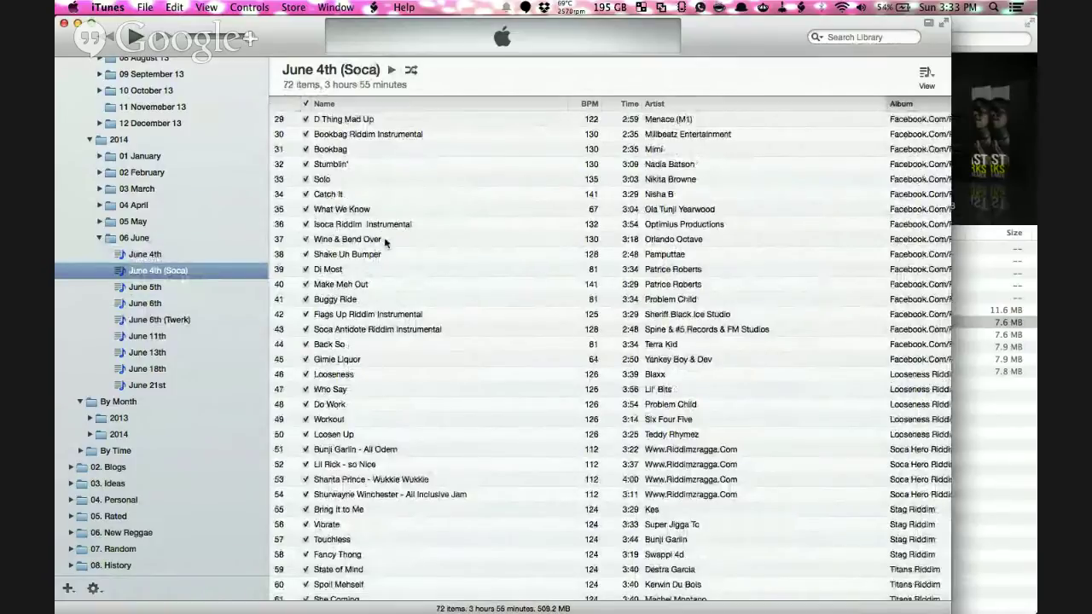
Look through the June 4th, June 6th (Twerk) and June 21st playlists in the 2014 06 June folder.
key("Up")
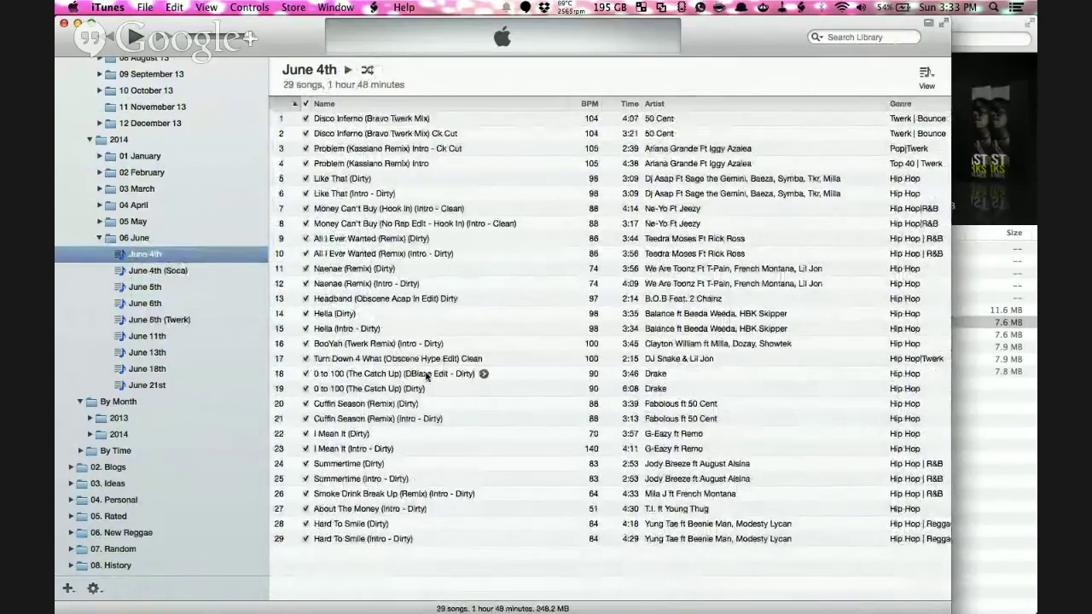
right_click(180, 321)
key("Escape")
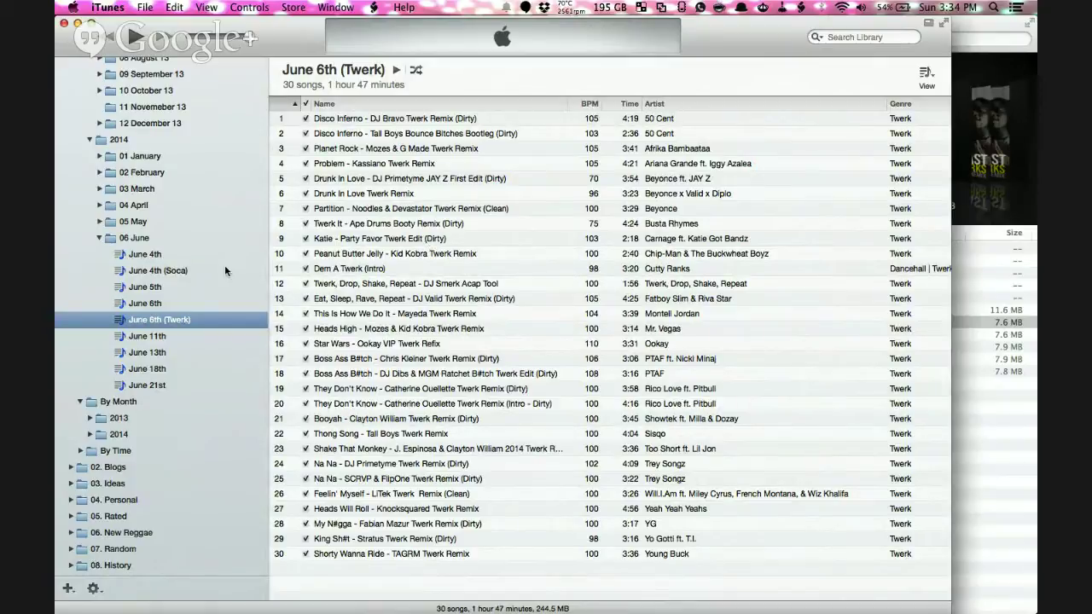
left_click(150, 385)
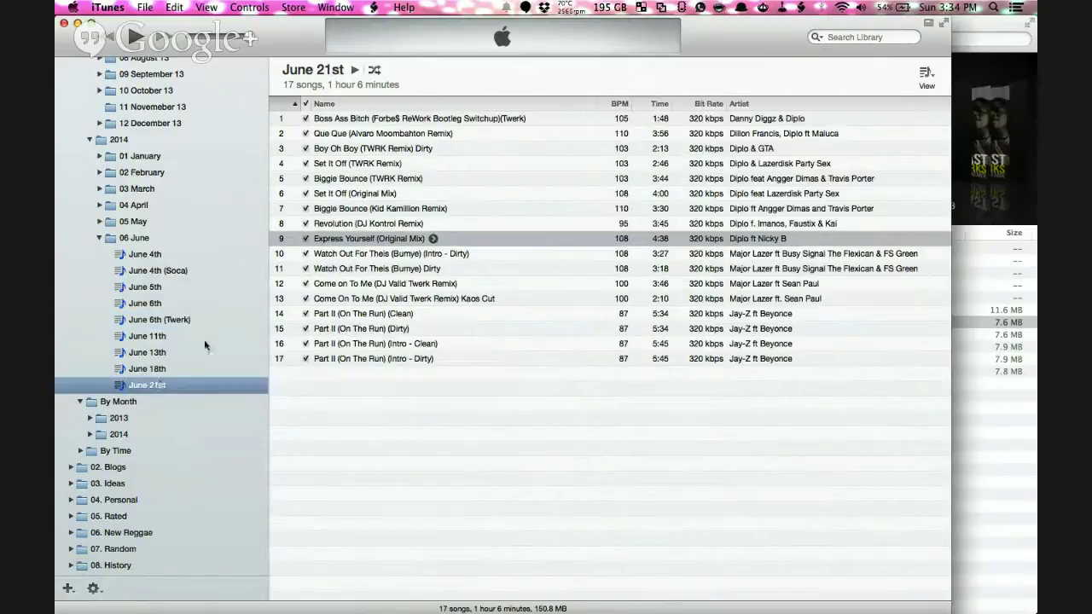
Create a new regular playlist inside the 2014 06 June folder.
left_click(1005, 468)
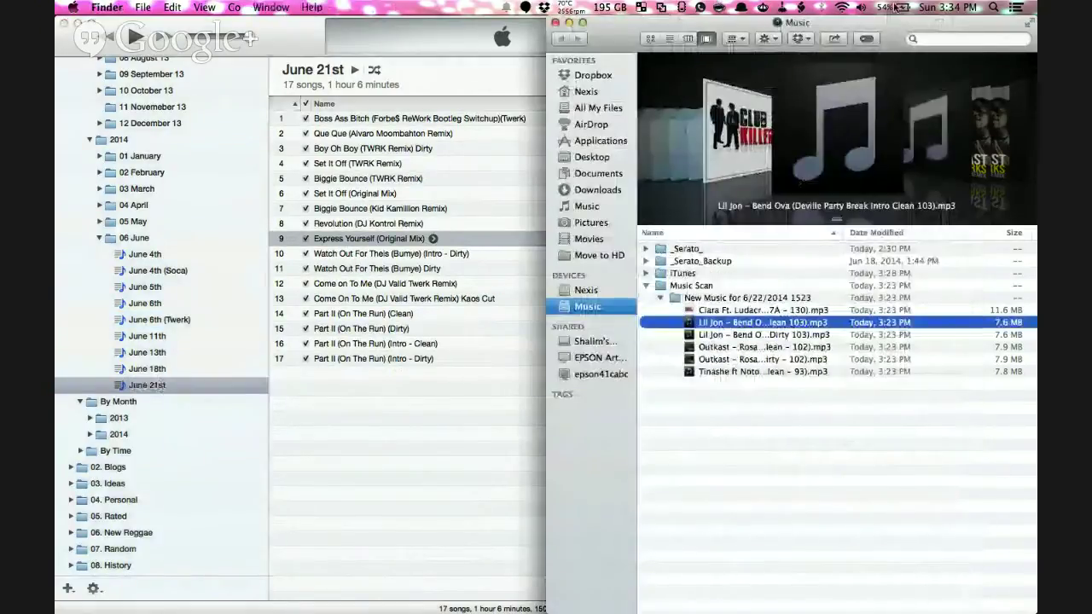
left_click(144, 238)
left_click(143, 238)
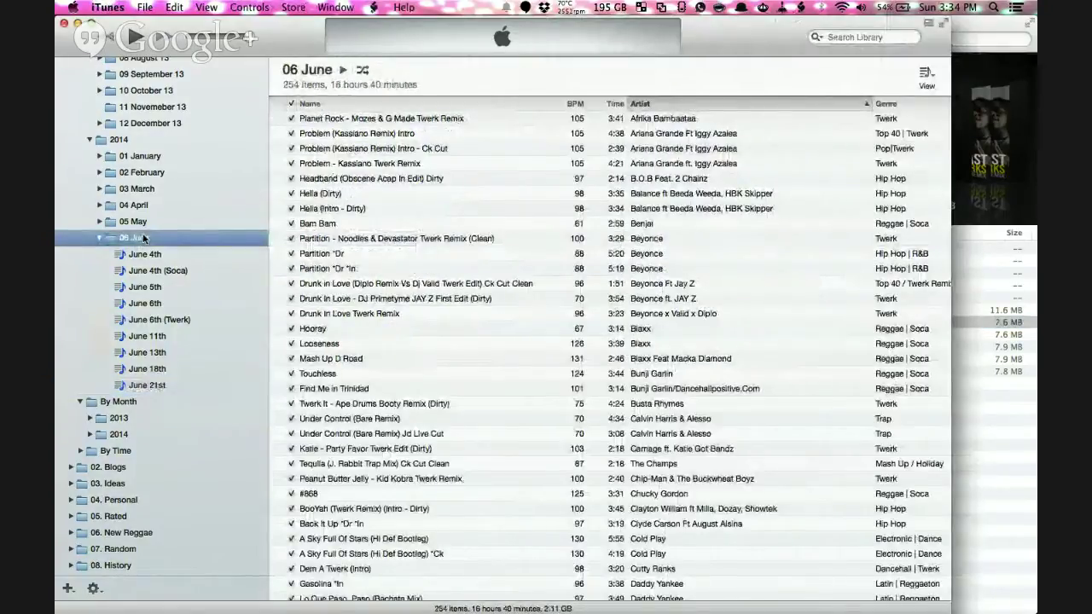
left_click(148, 7)
mouse_move(213, 21)
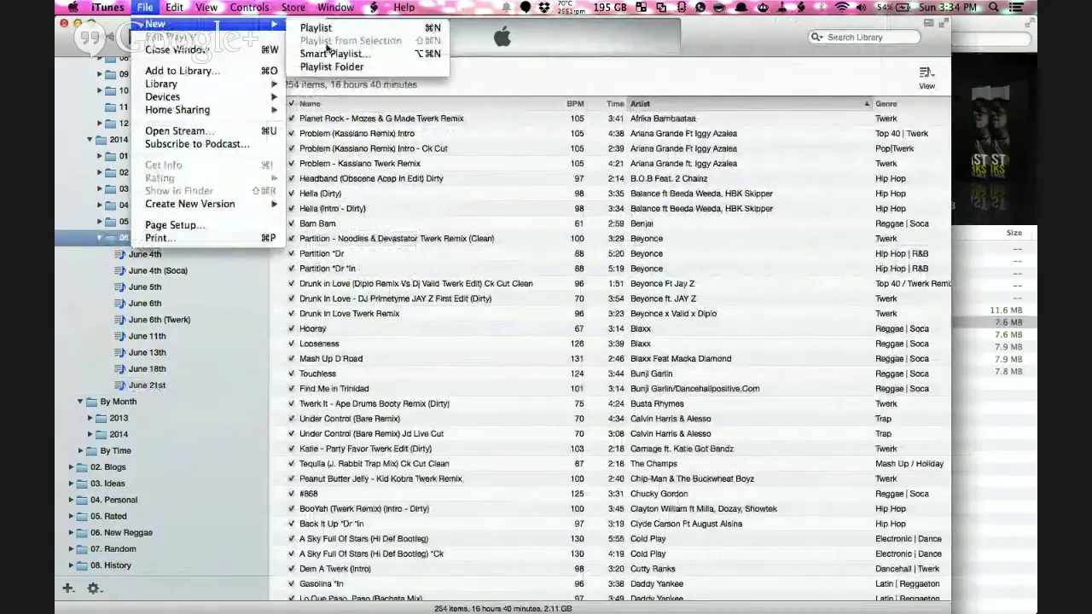
left_click(356, 36)
Name the new playlist June 22nd.
type("Juy")
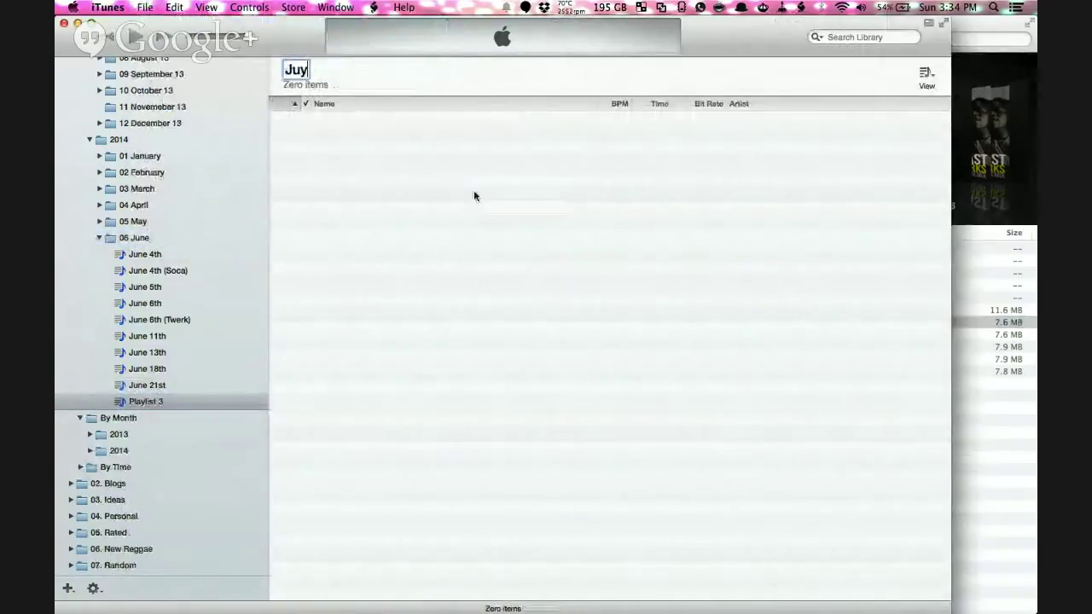
type("ne")
key("BackSpace")
key("BackSpace")
key("BackSpace")
type("ne 22nd")
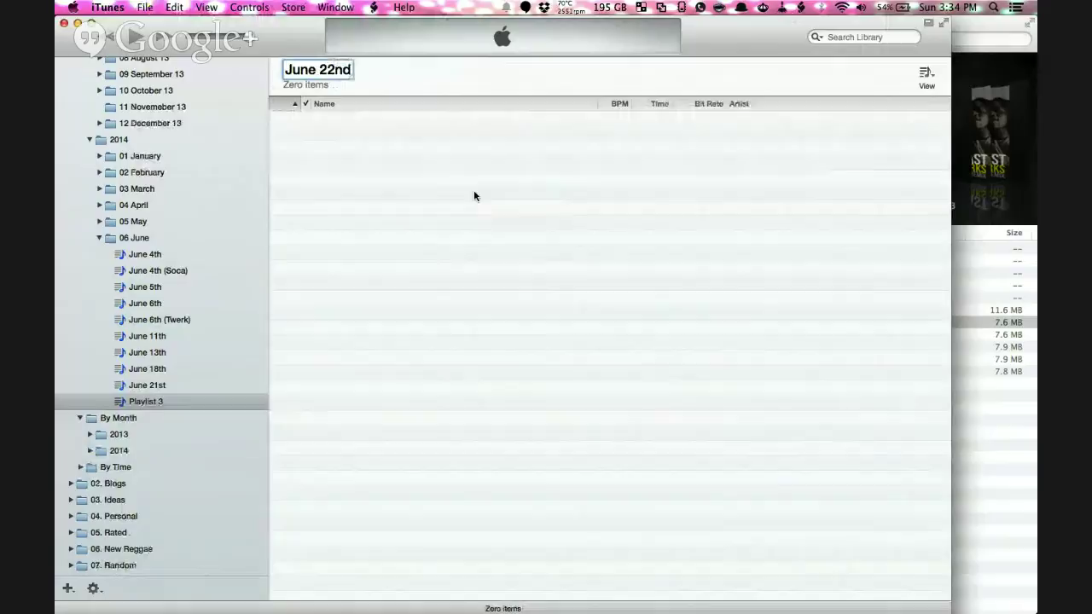
key("Return")
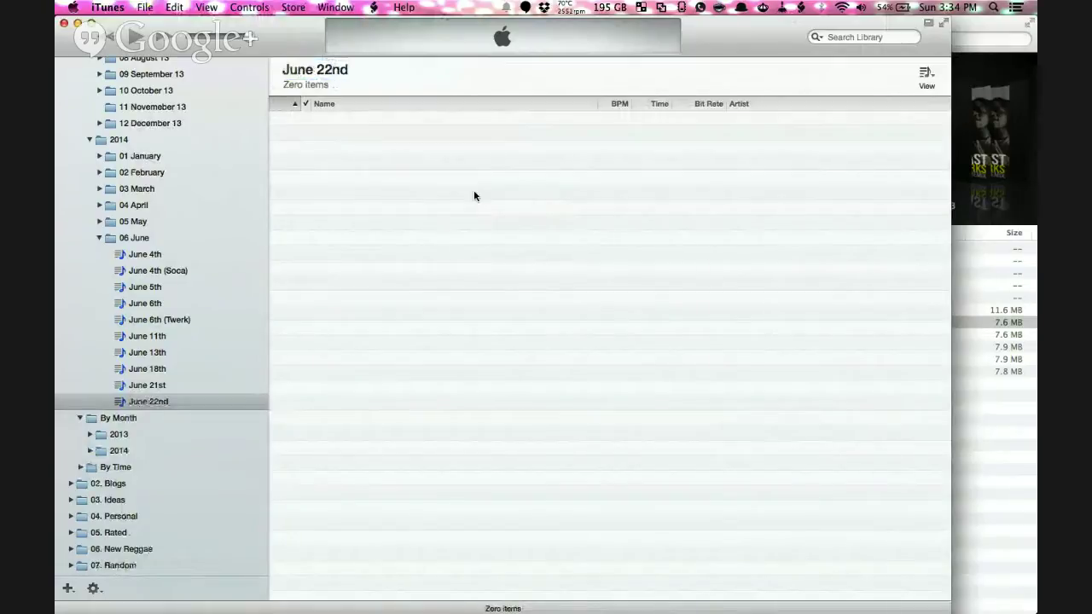
Add all six MP3 files from the New Music for 6/22/2014 1523 folder in Finder to the June 22nd playlist.
left_click(988, 419)
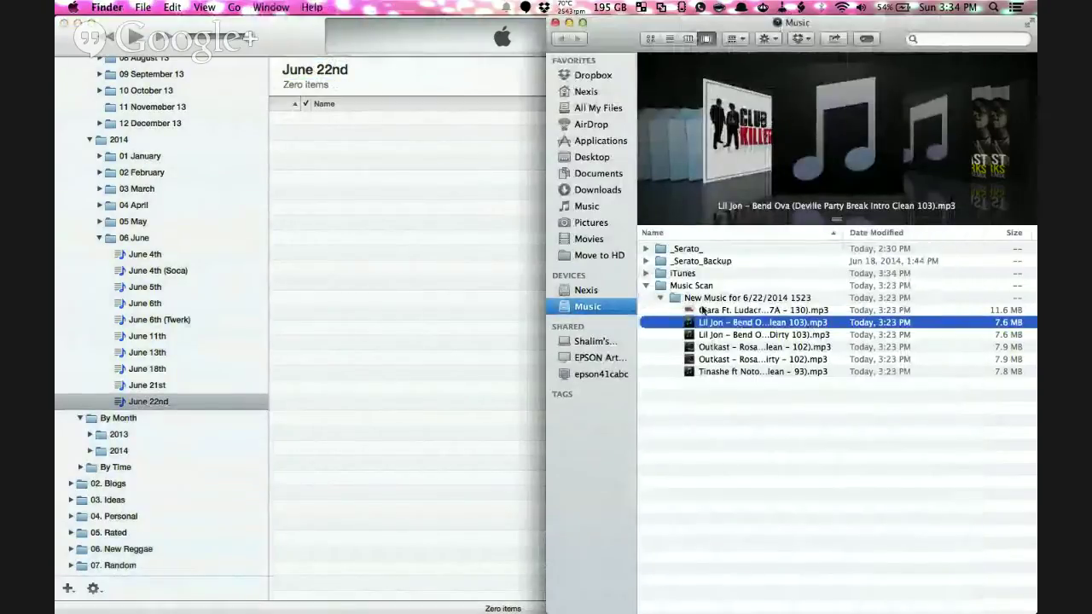
key("Up")
left_click(705, 373, "shift")
left_click_drag(741, 339, 324, 196)
left_click(408, 261)
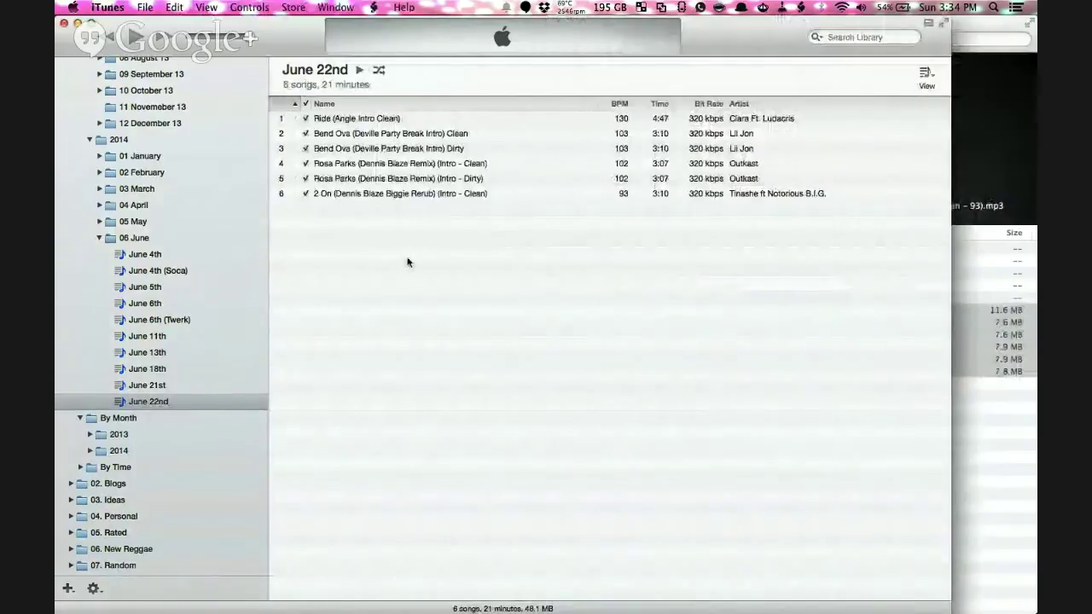
Check the Genre column of the imported June 22nd songs, and close the Music window in Finder.
scroll(408, 262, "right", 5)
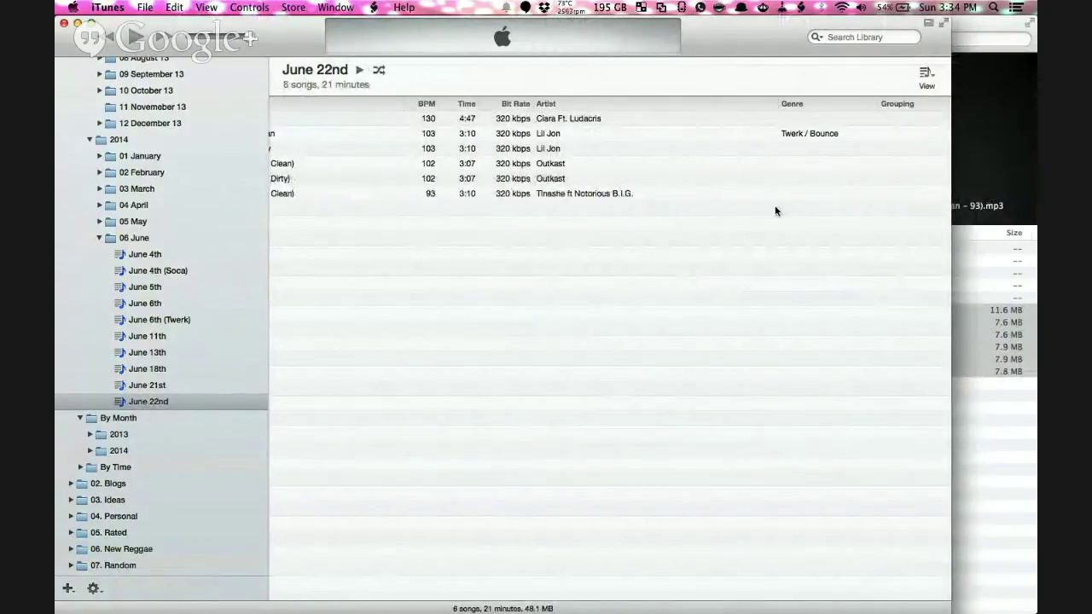
scroll(775, 210, "left", 5)
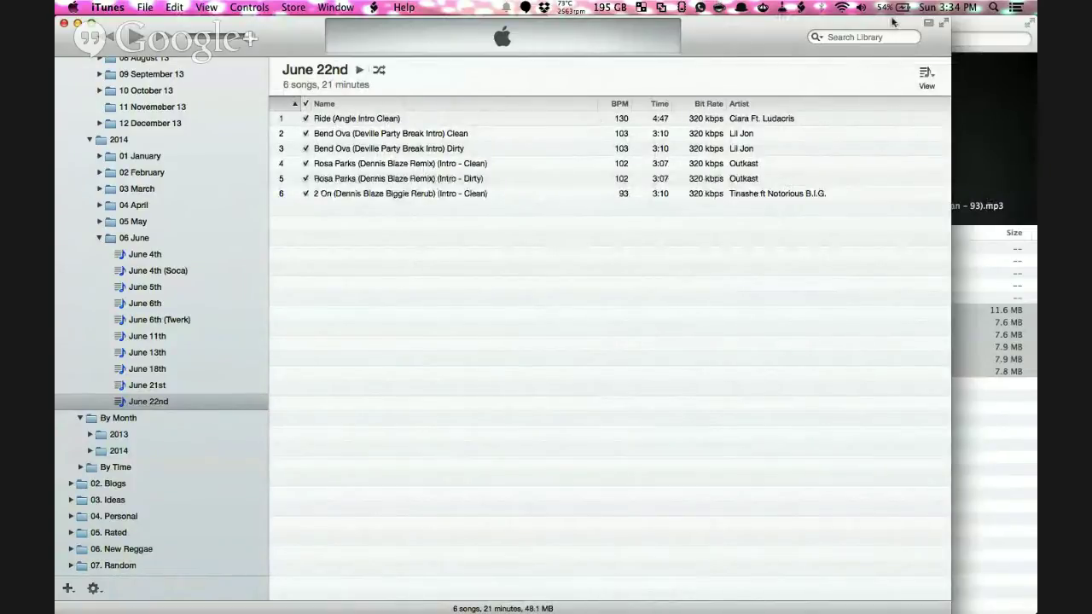
left_click(974, 31)
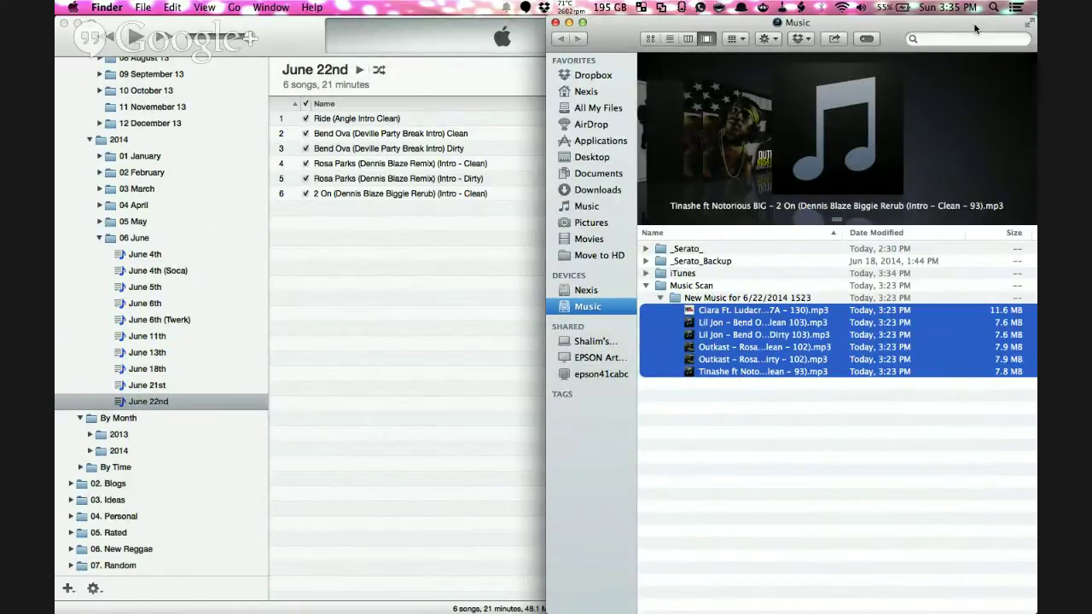
left_click(556, 22)
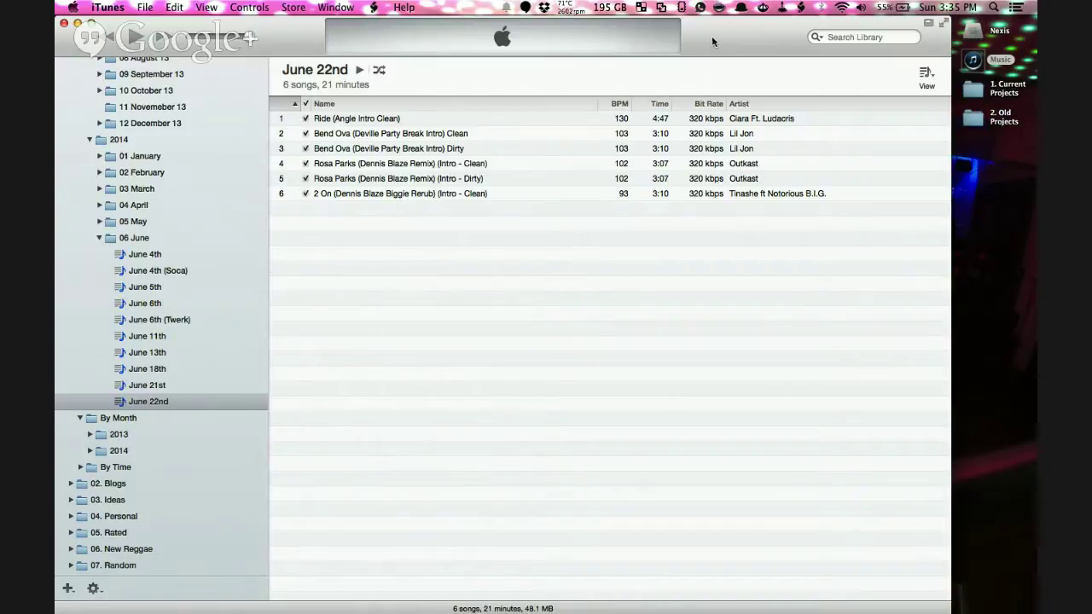
Check the Date Added, Comments and Genre columns of the June 22nd songs.
scroll(391, 162, "right", 10)
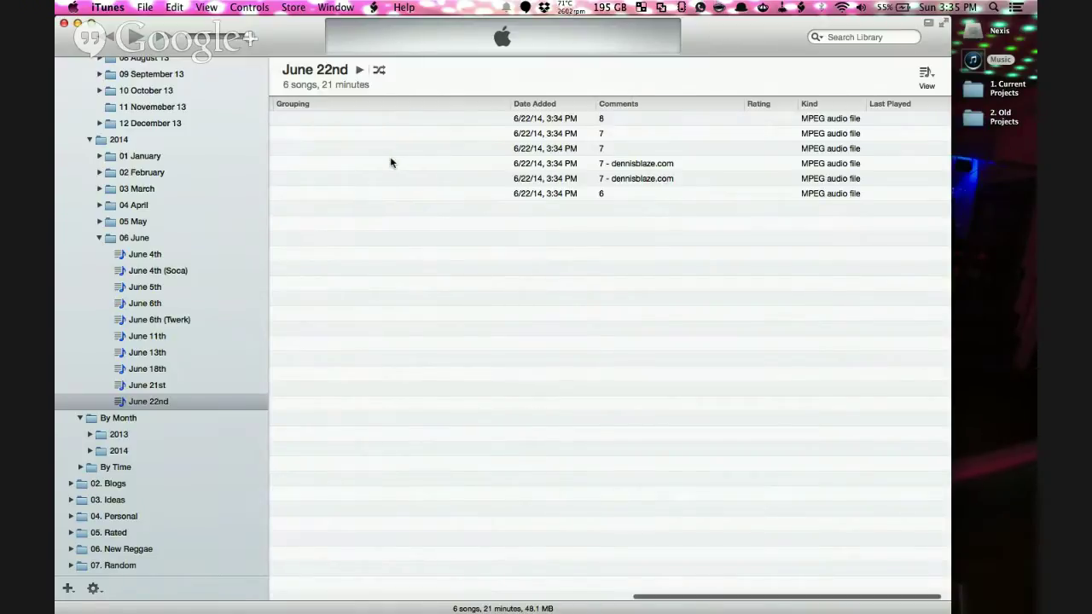
left_click(604, 122)
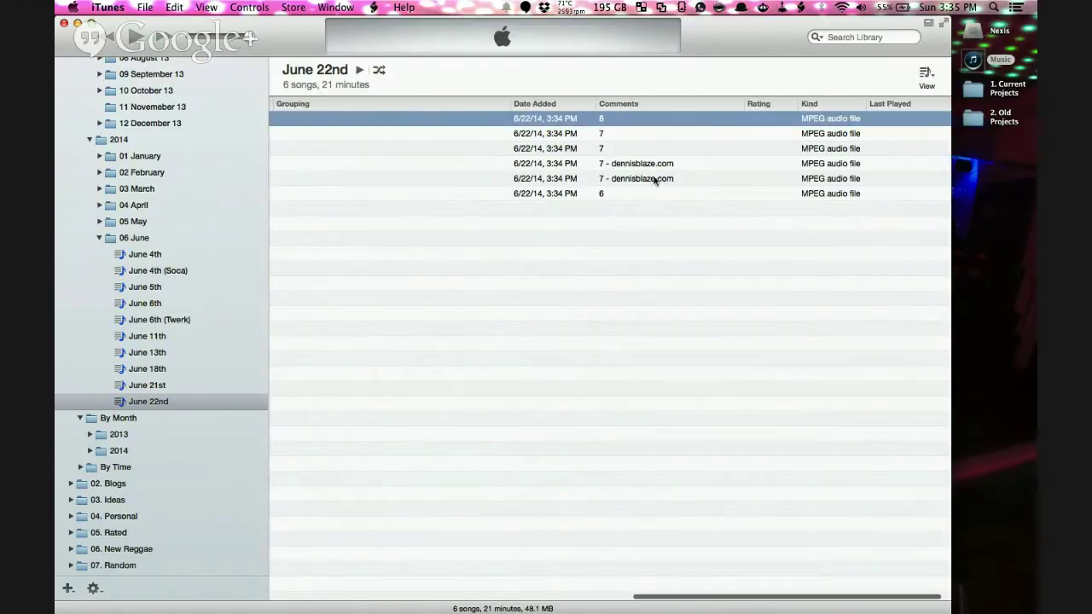
scroll(707, 191, "left", 10)
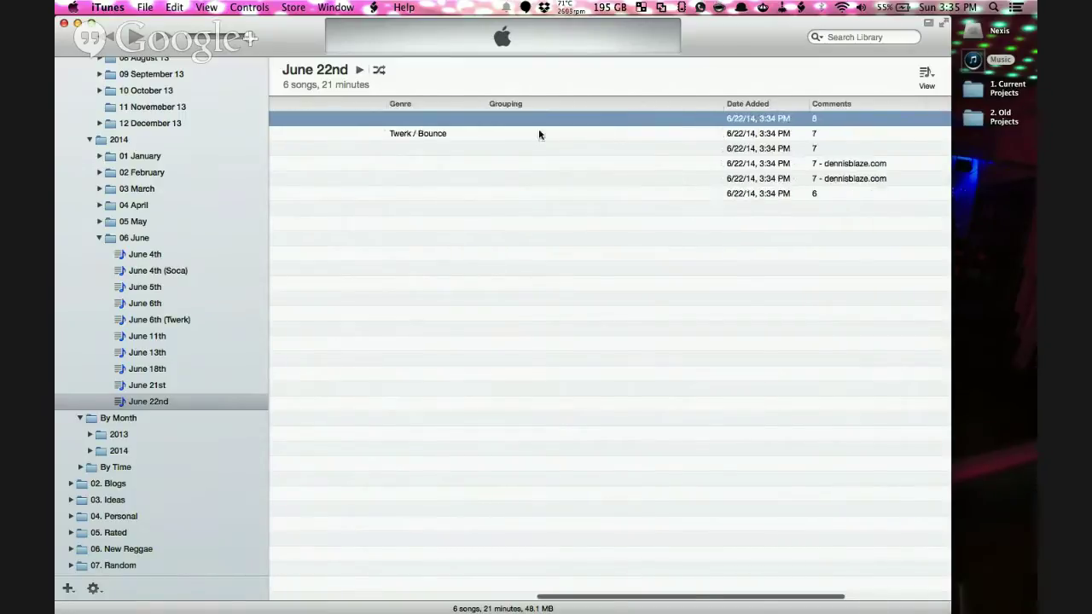
Review the tag fields in the info of Ride (Angle Intro Clean), and close it without saving.
right_click(457, 118)
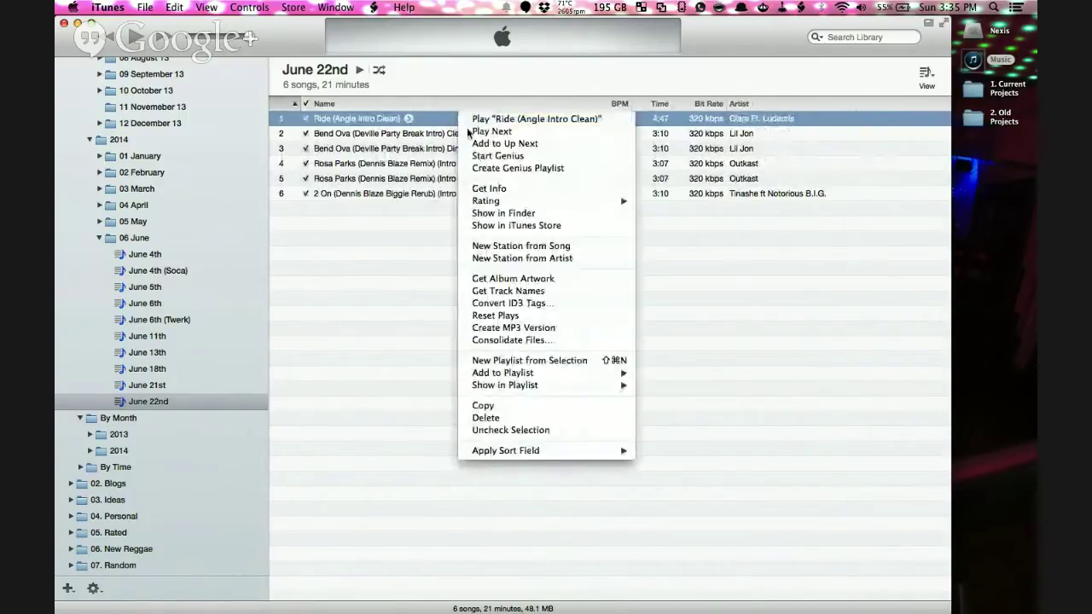
left_click(525, 189)
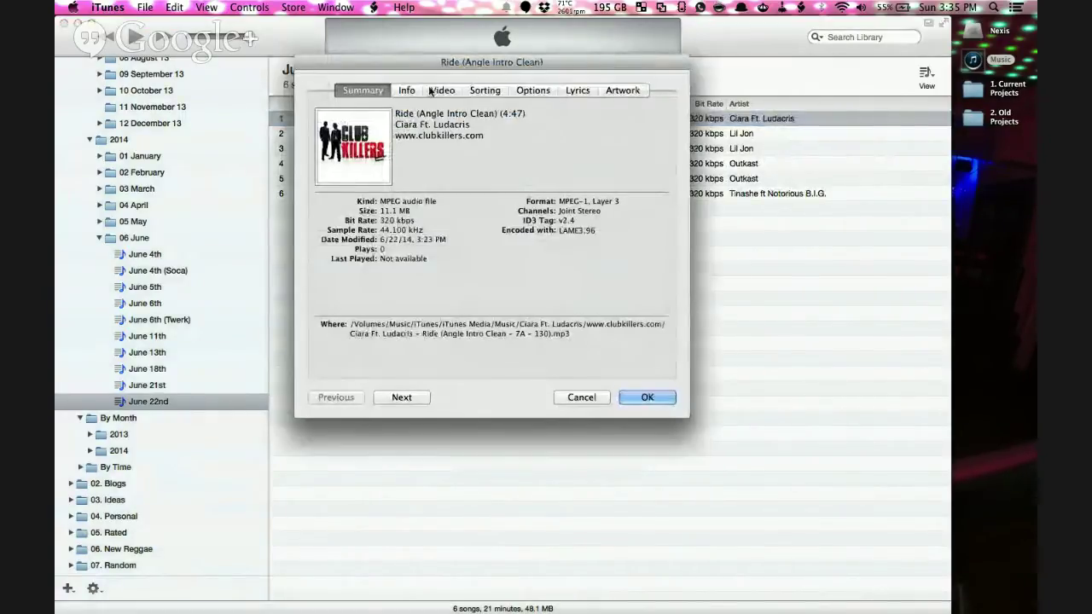
left_click(406, 90)
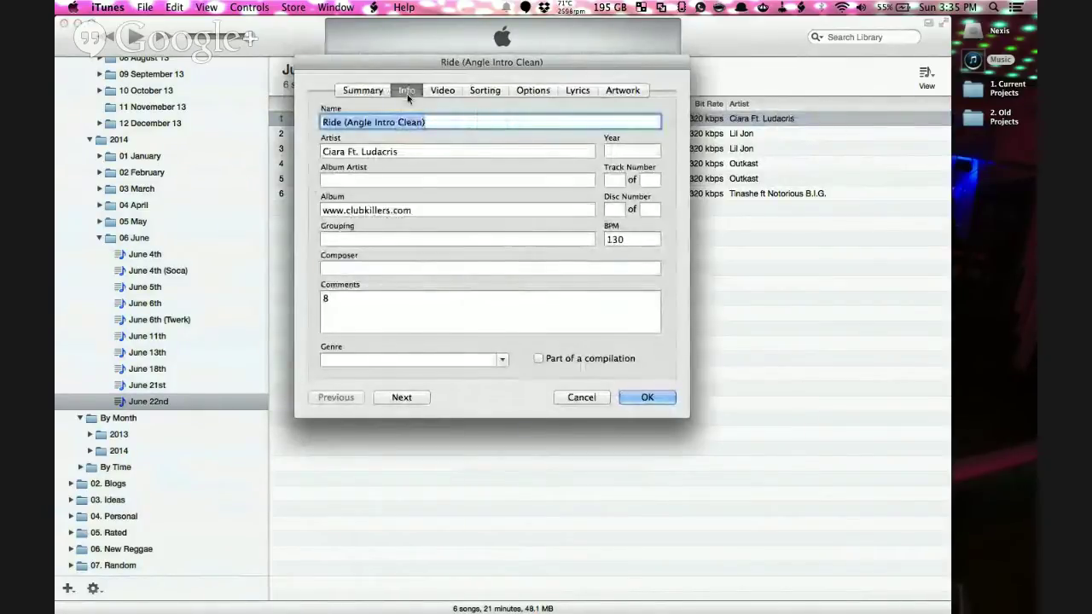
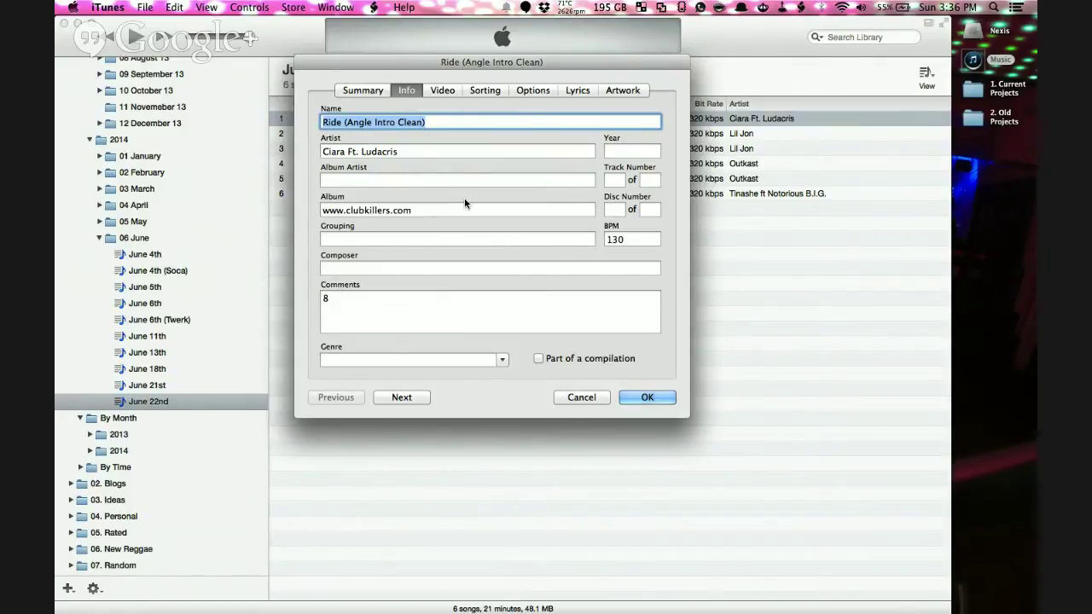
left_click(417, 267)
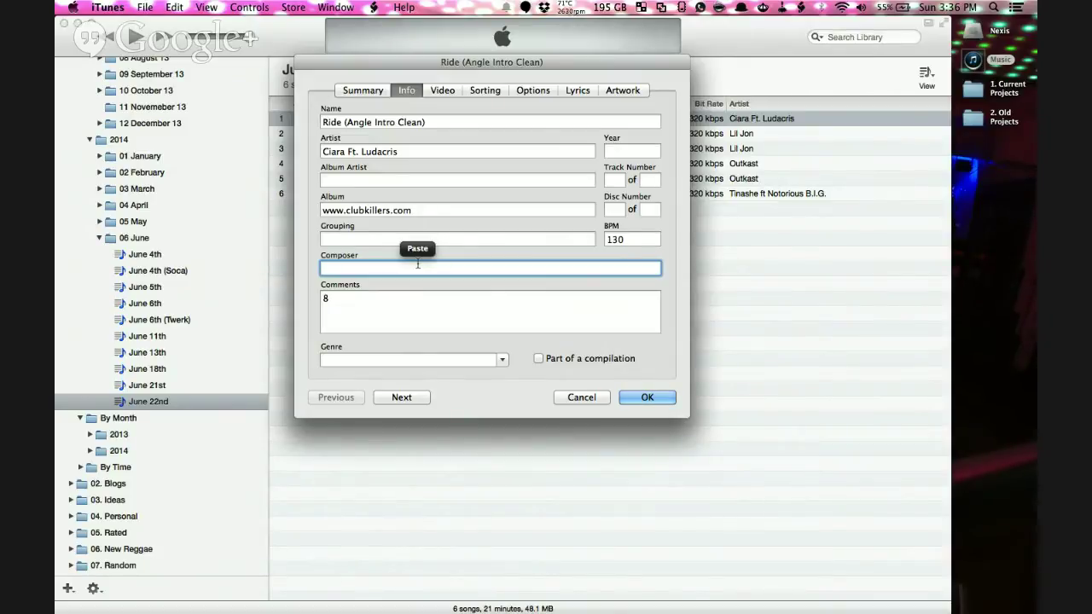
left_click(601, 399)
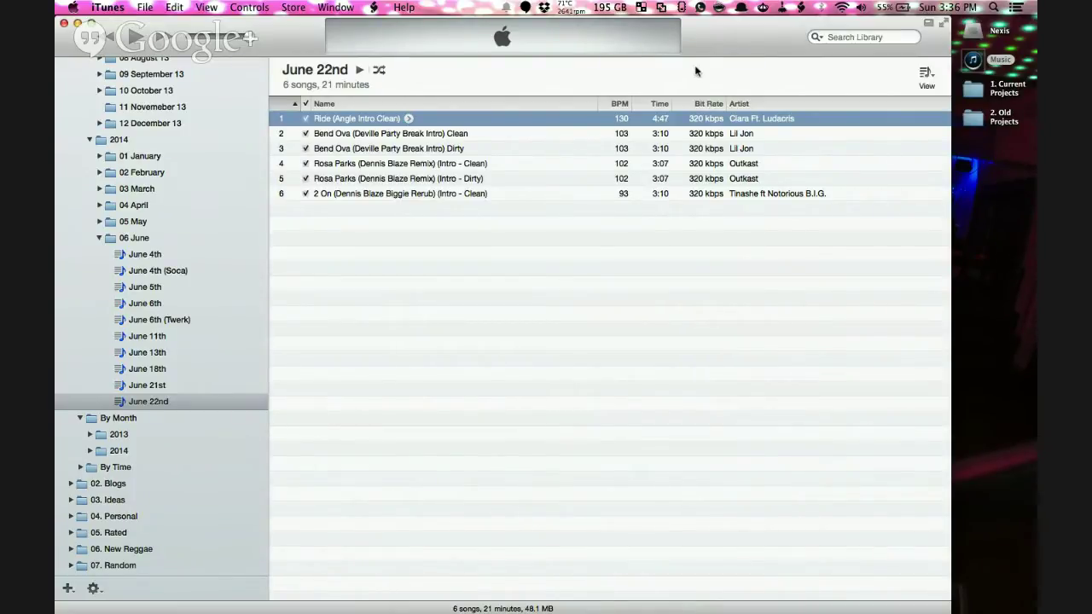
key("super+a")
right_click(526, 194)
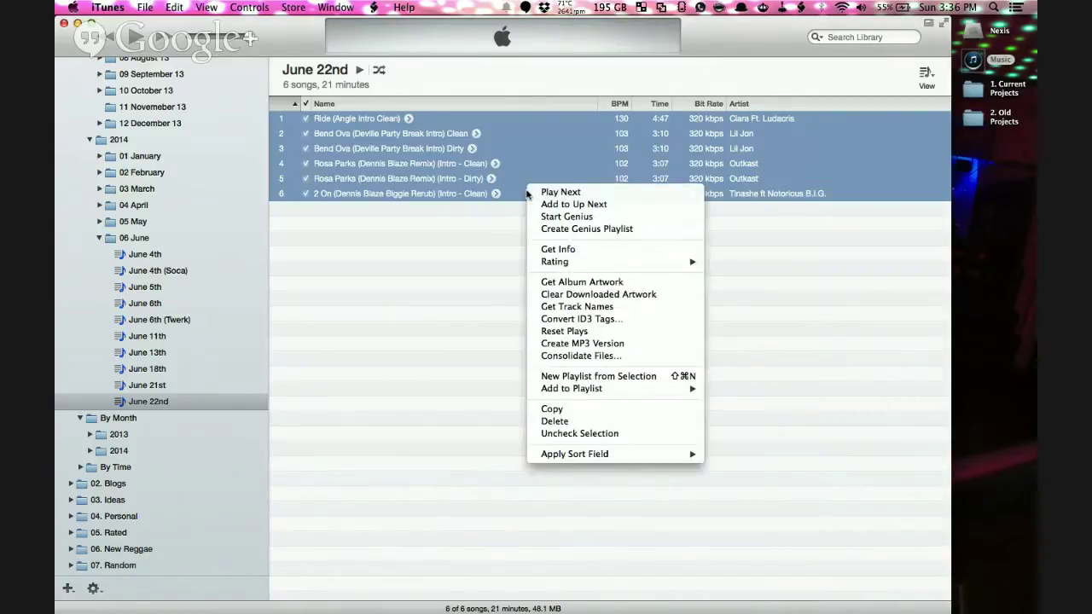
left_click(564, 250)
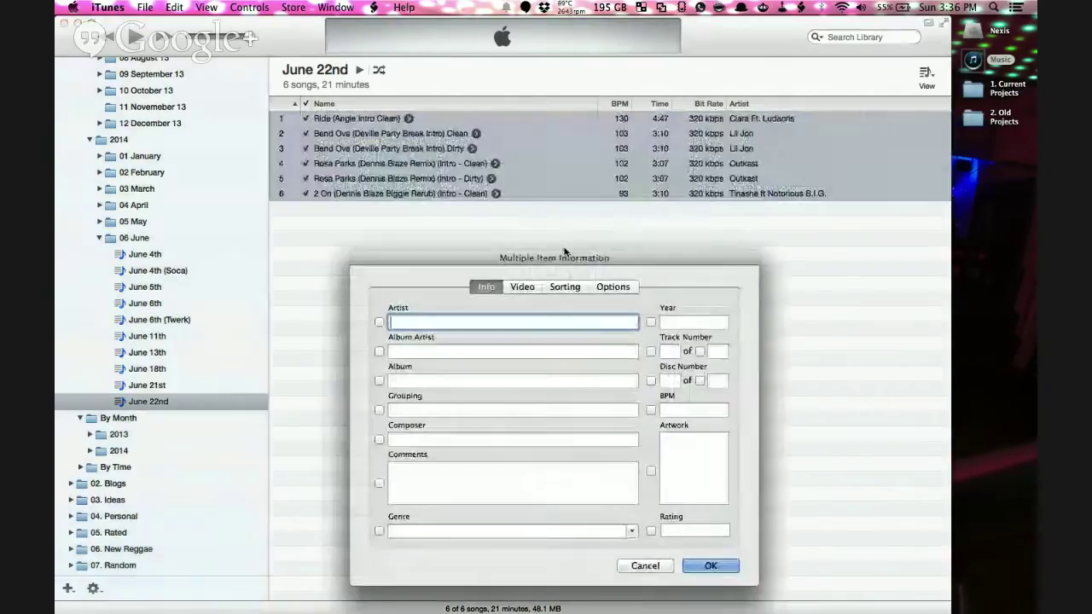
left_click(380, 483)
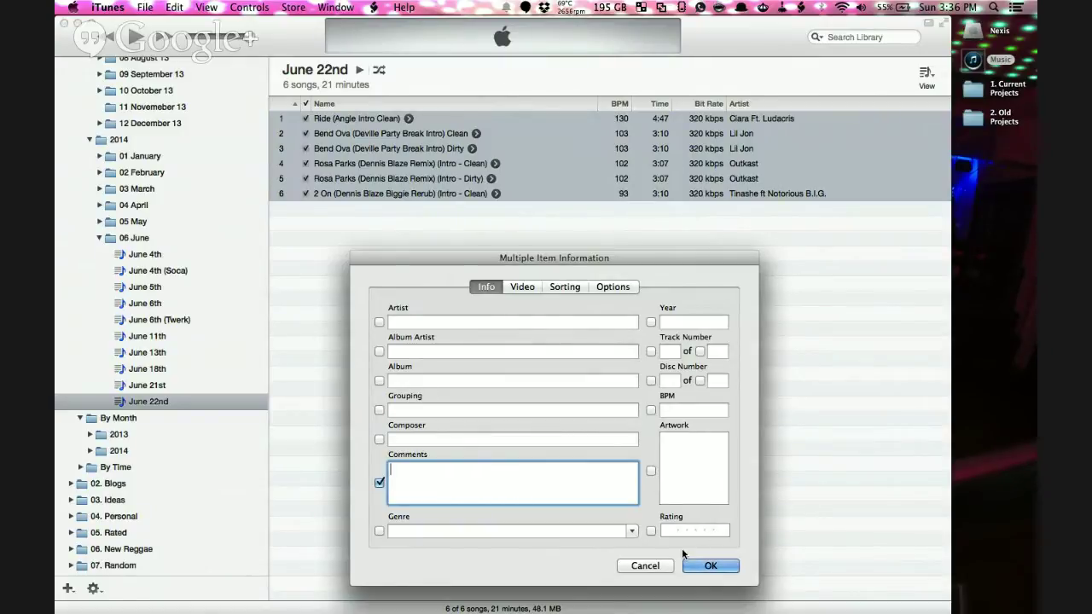
left_click(645, 566)
Examine the comment in the info of Rosa Parks (Dennis Blaze Remix) (Intro - Dirty), and close it without saving.
scroll(717, 322, "right", 5)
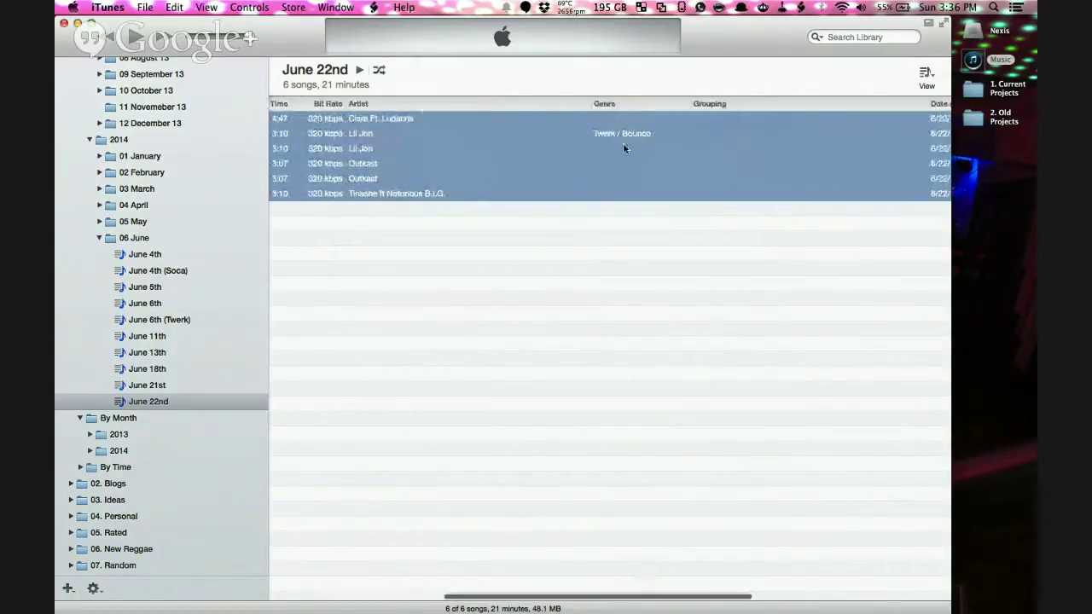
scroll(626, 143, "right", 5)
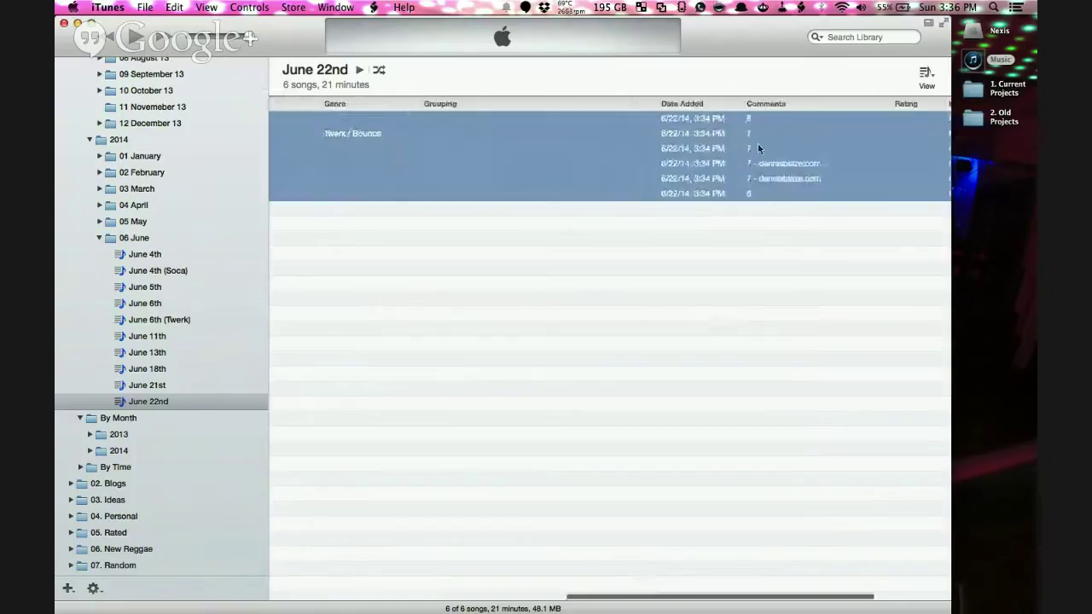
left_click(797, 180)
right_click(797, 181)
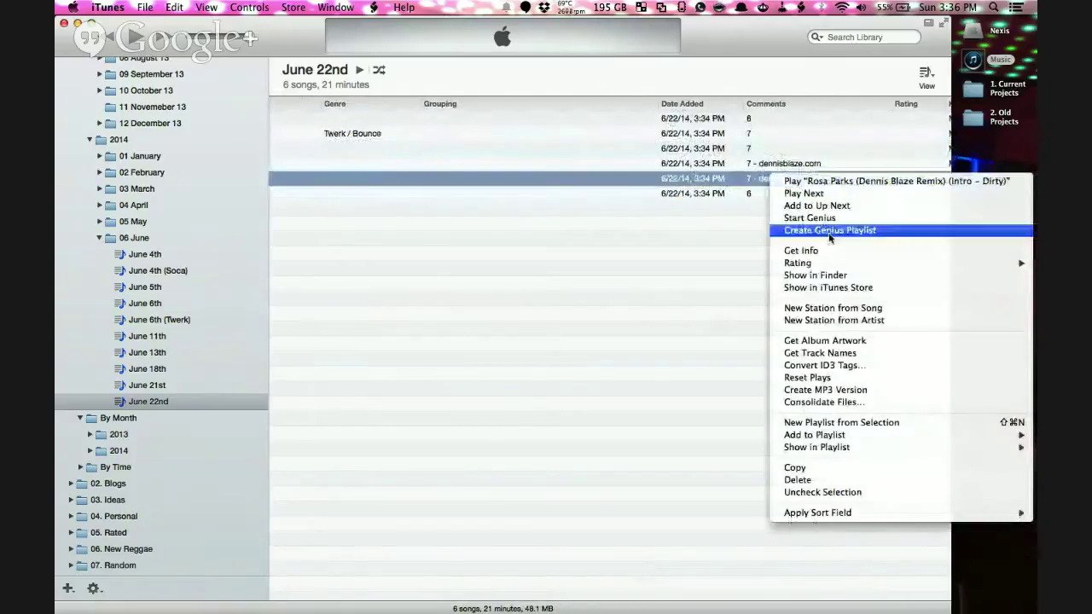
left_click(804, 247)
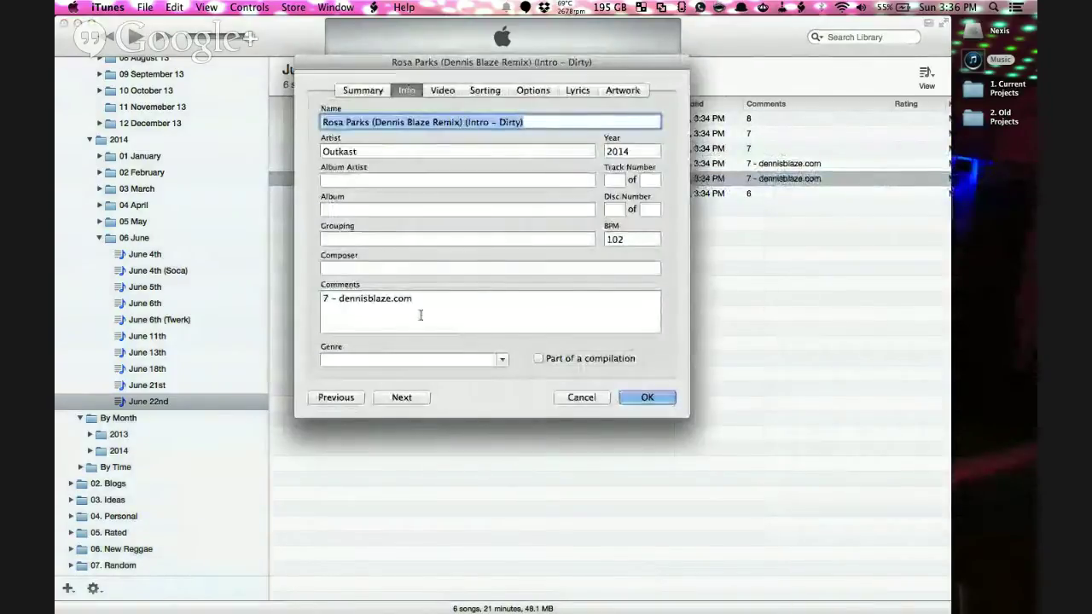
left_click(592, 398)
Clear the Comments field of all the songs in the June 22nd playlist at once.
key("super+a")
right_click(699, 195)
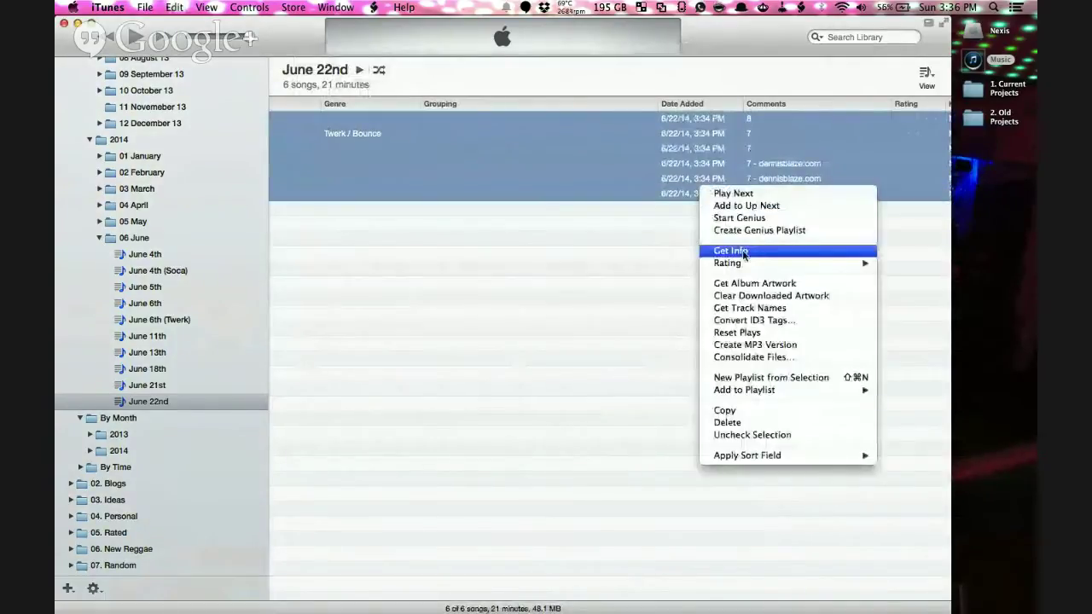
left_click(733, 249)
left_click(398, 483)
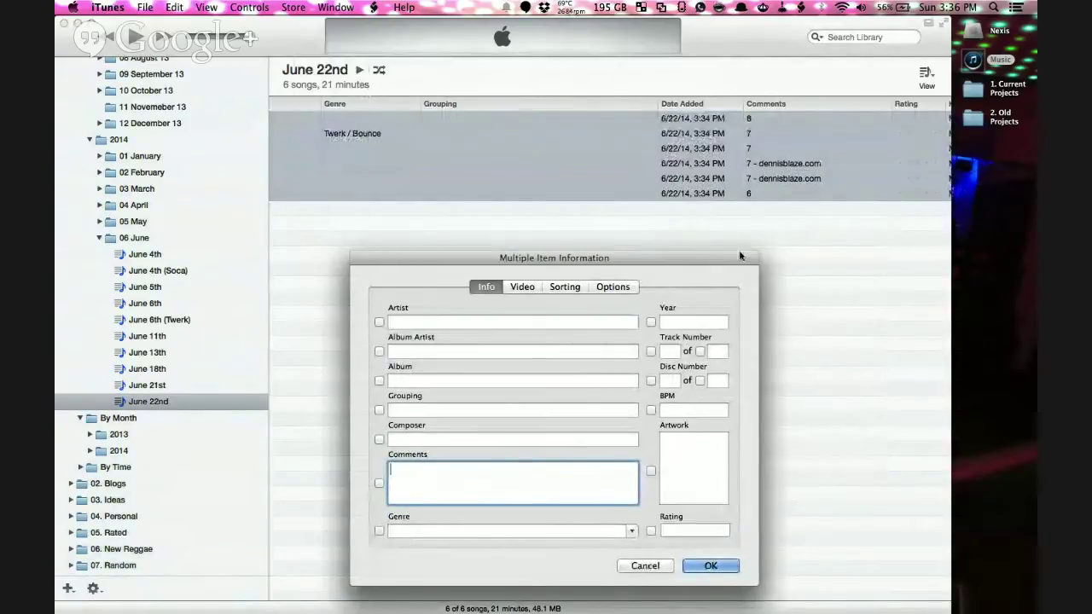
left_click(378, 483)
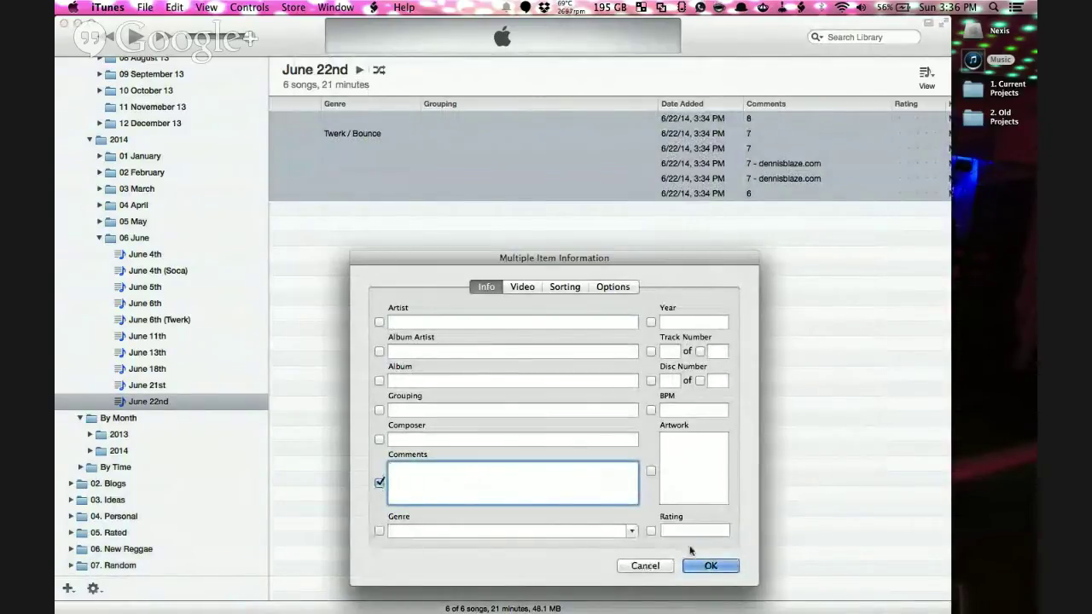
left_click(711, 565)
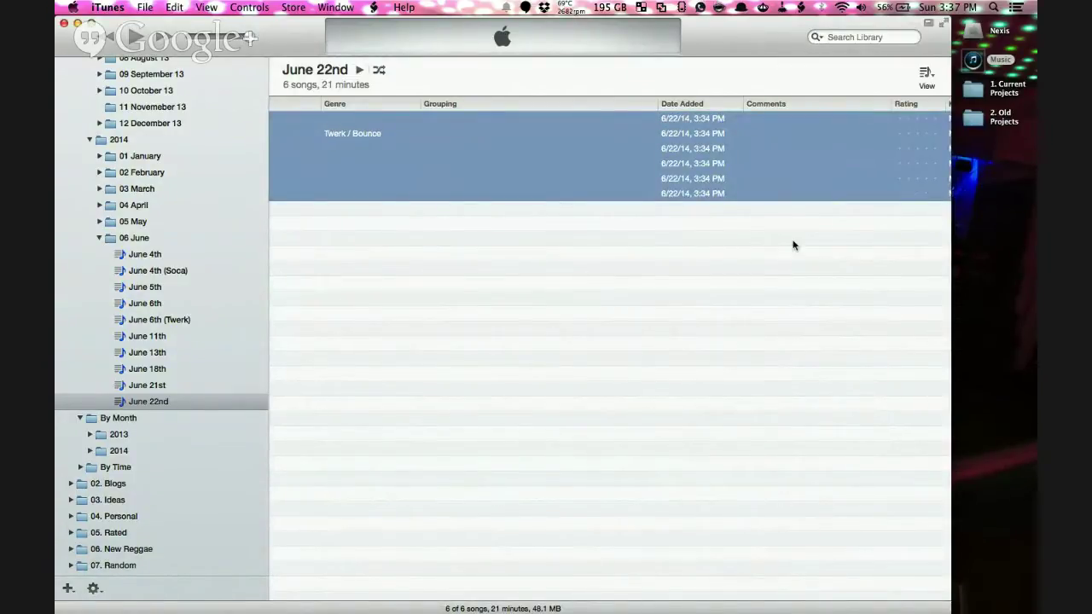
Set the genre of Bend Ova (Deville Party Break Intro) Clean to Twerk | Bounce, replacing the slash version.
scroll(793, 246, "right", 5)
scroll(792, 246, "left", 5)
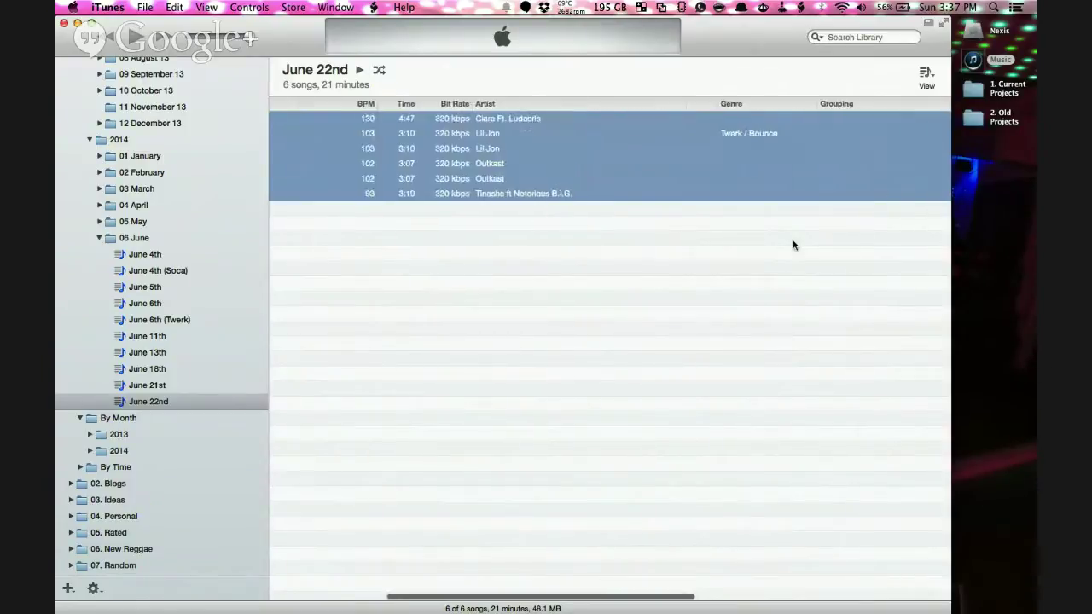
left_click(754, 136)
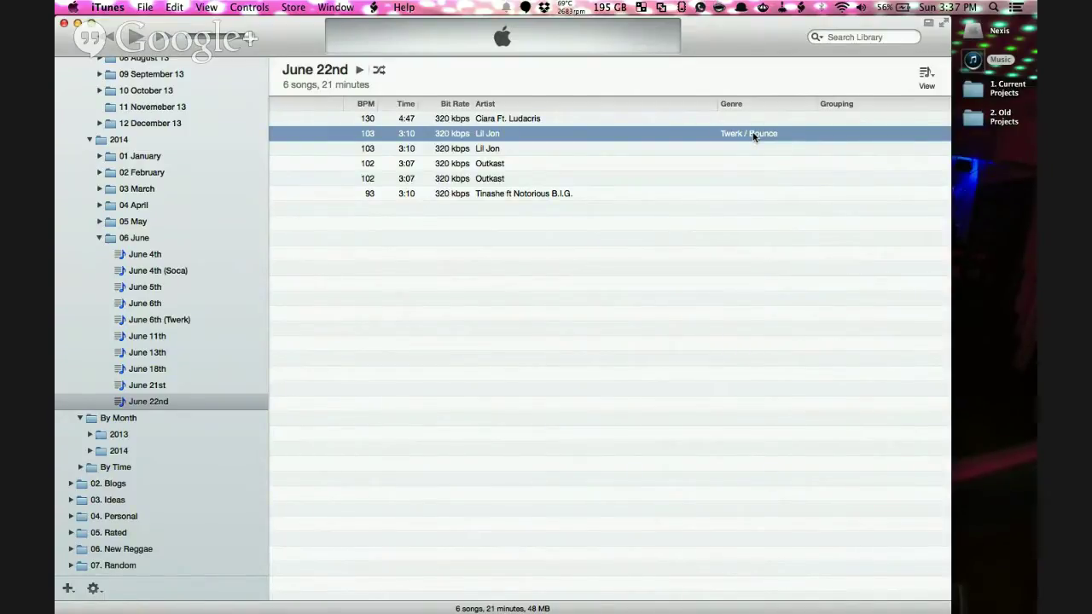
scroll(753, 136, "left", 10)
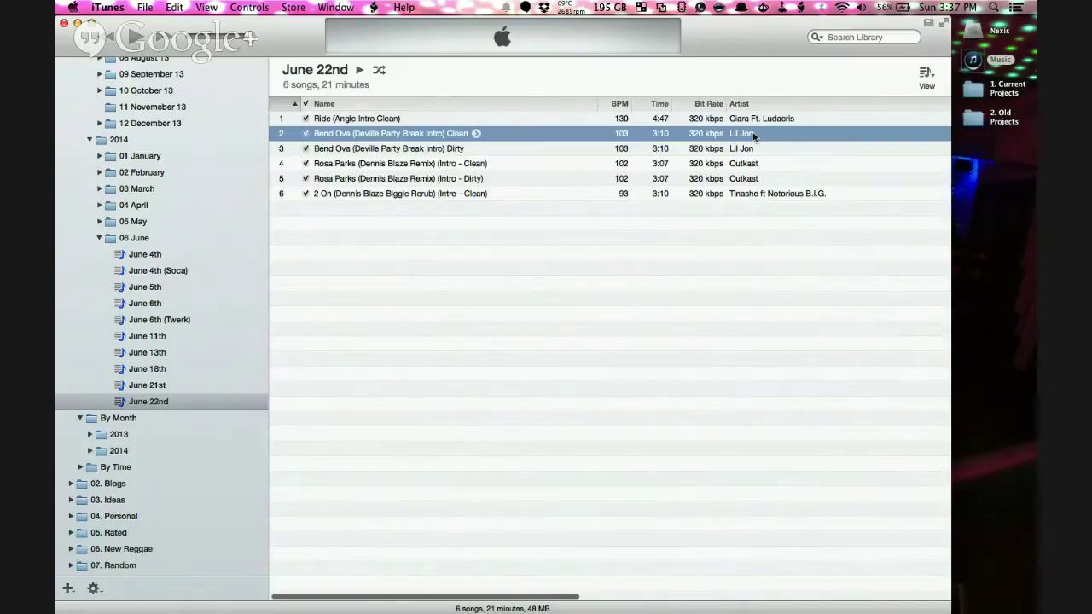
scroll(753, 136, "right", 10)
right_click(729, 136)
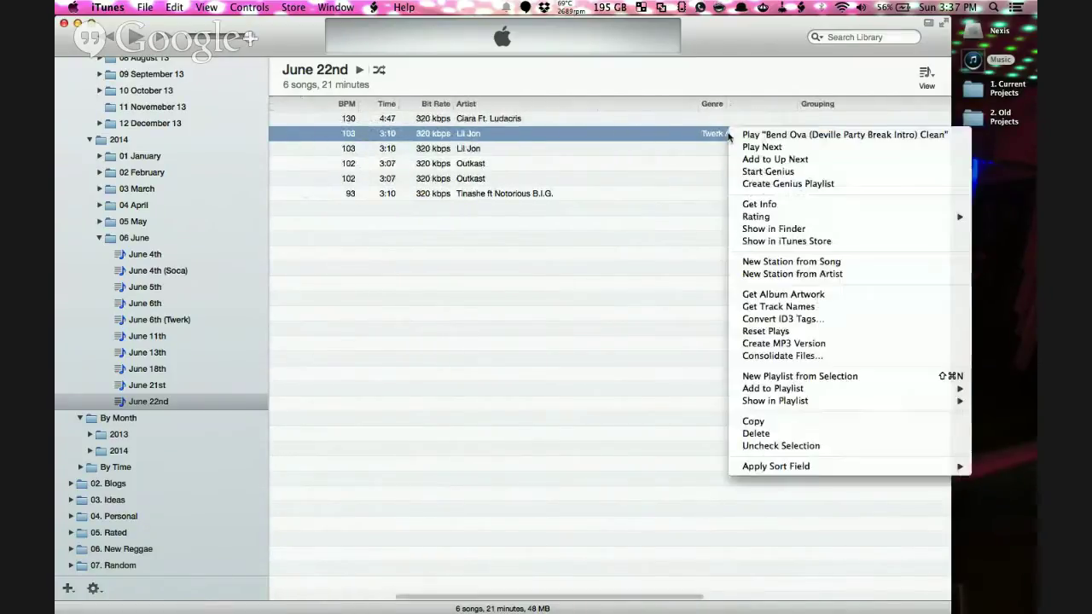
left_click(789, 205)
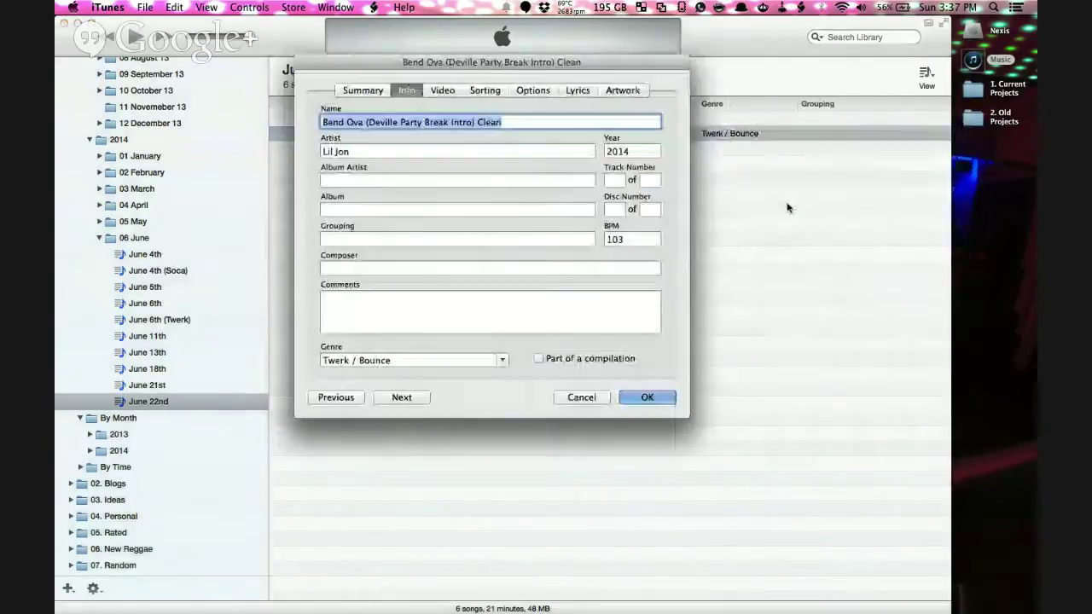
left_click(353, 360)
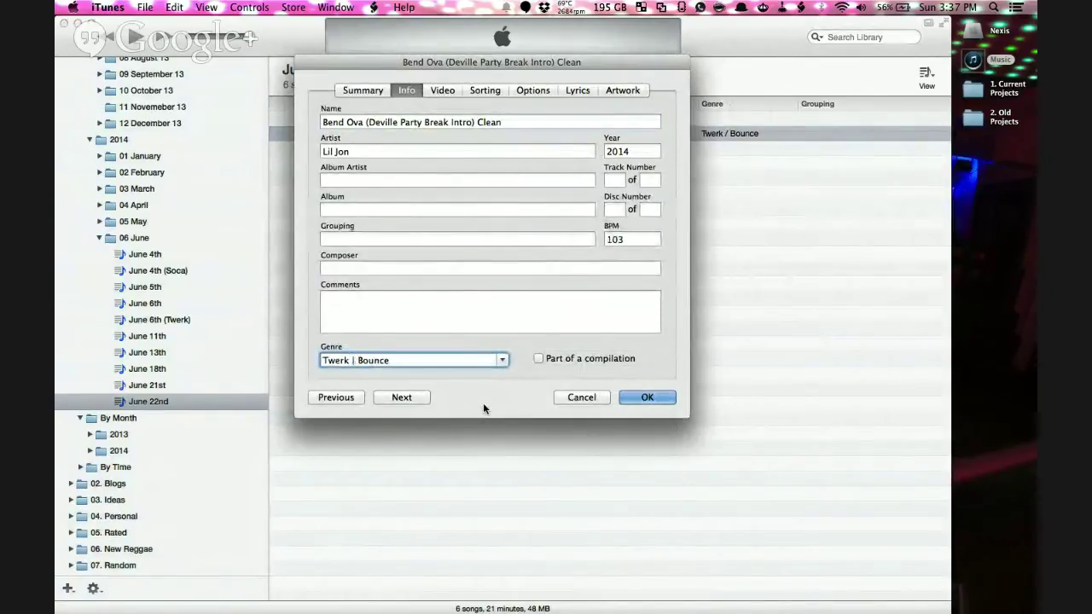
key("shift+alt+Left")
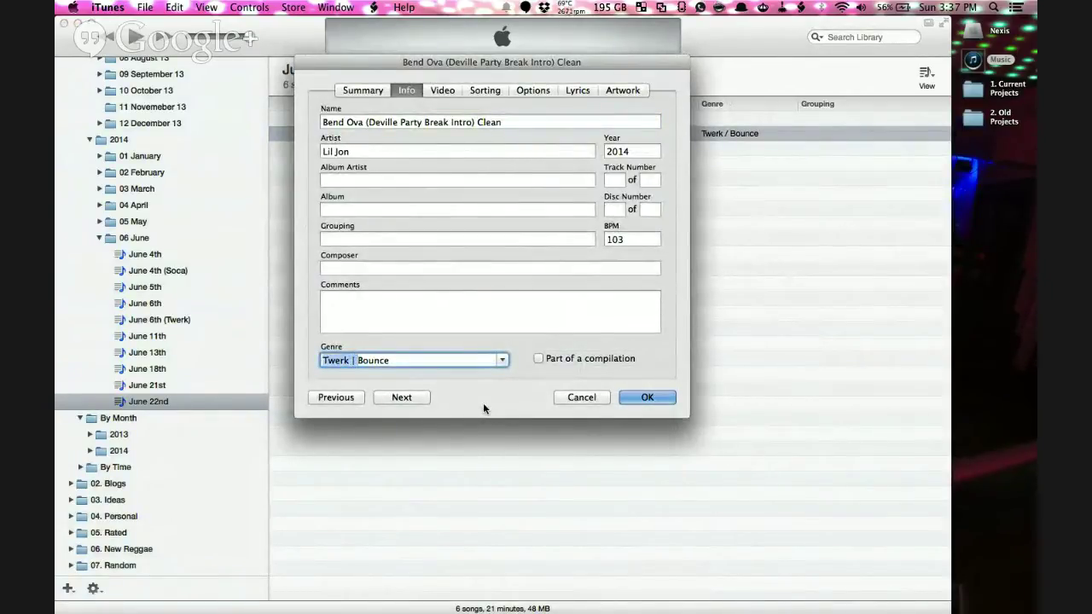
key("BackSpace")
key("Down")
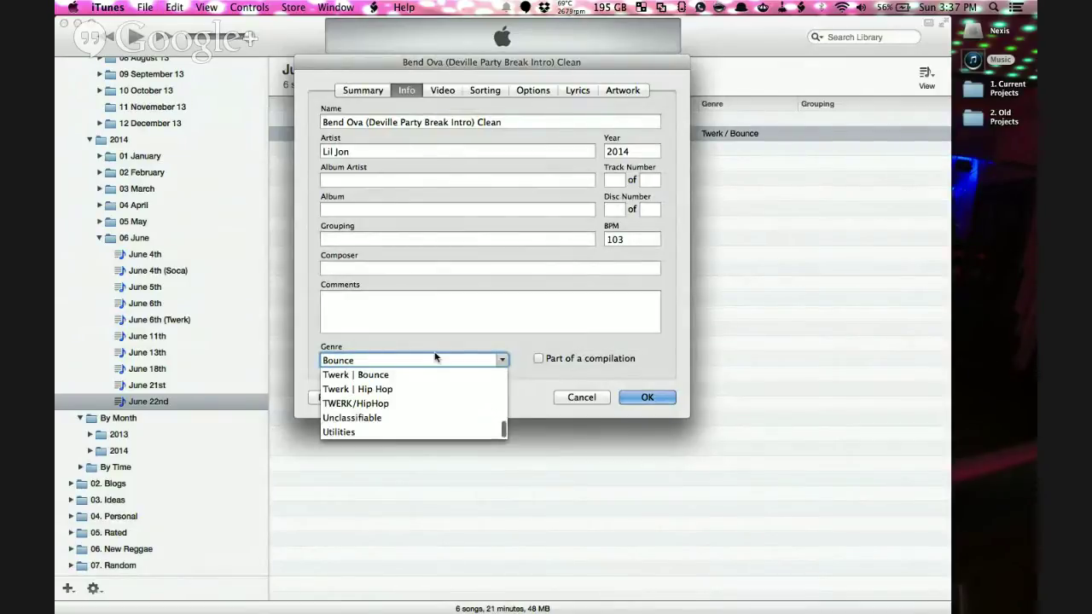
left_click(398, 375)
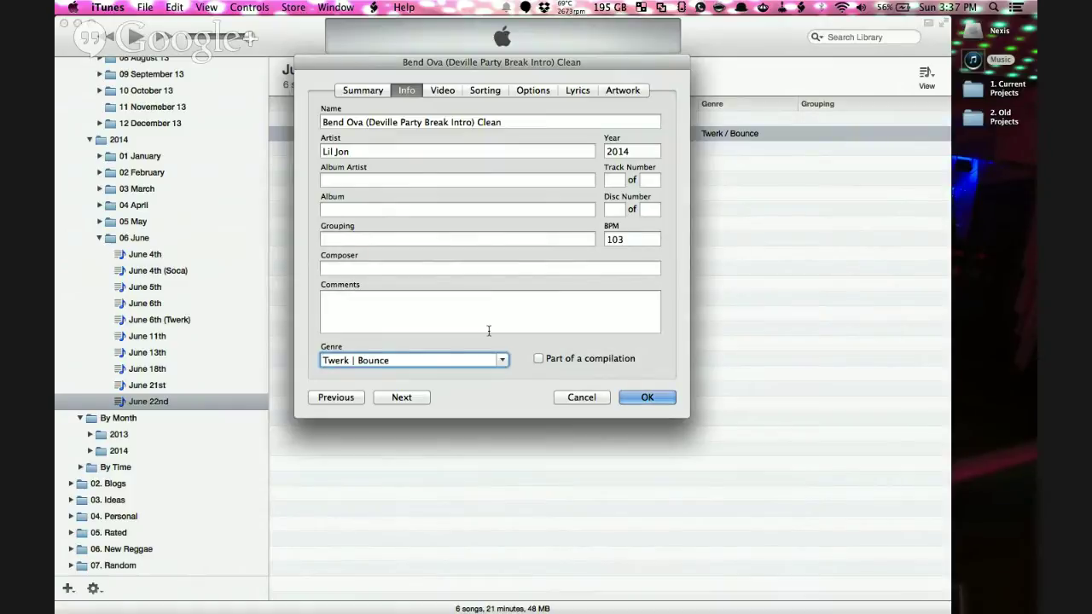
key("Return")
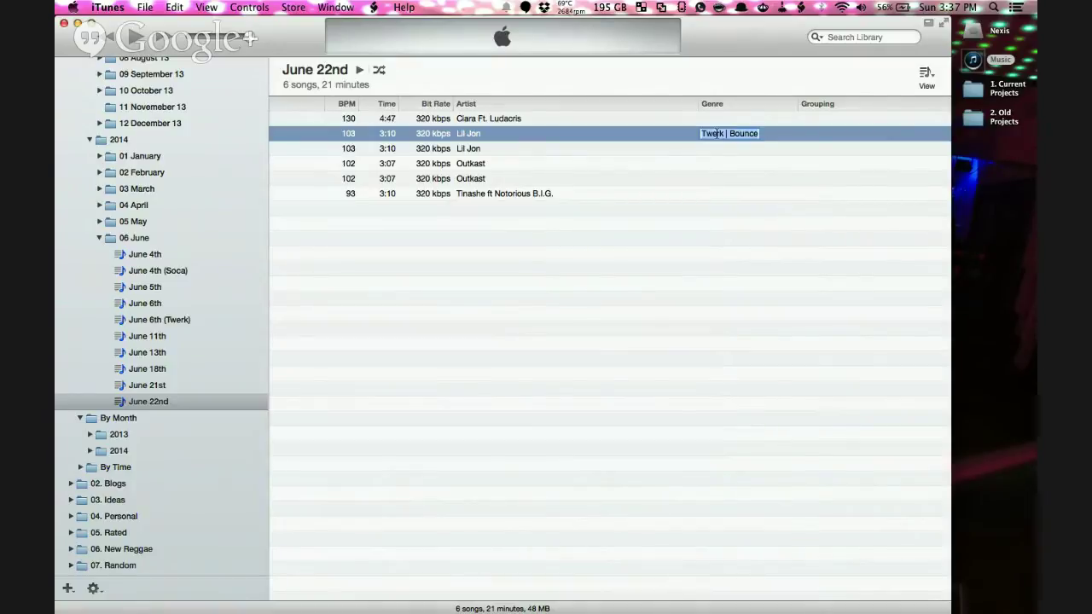
Give Bend Ova (Deville Party Break Intro) Dirty the same Twerk | Bounce genre as the clean version.
left_click(718, 152)
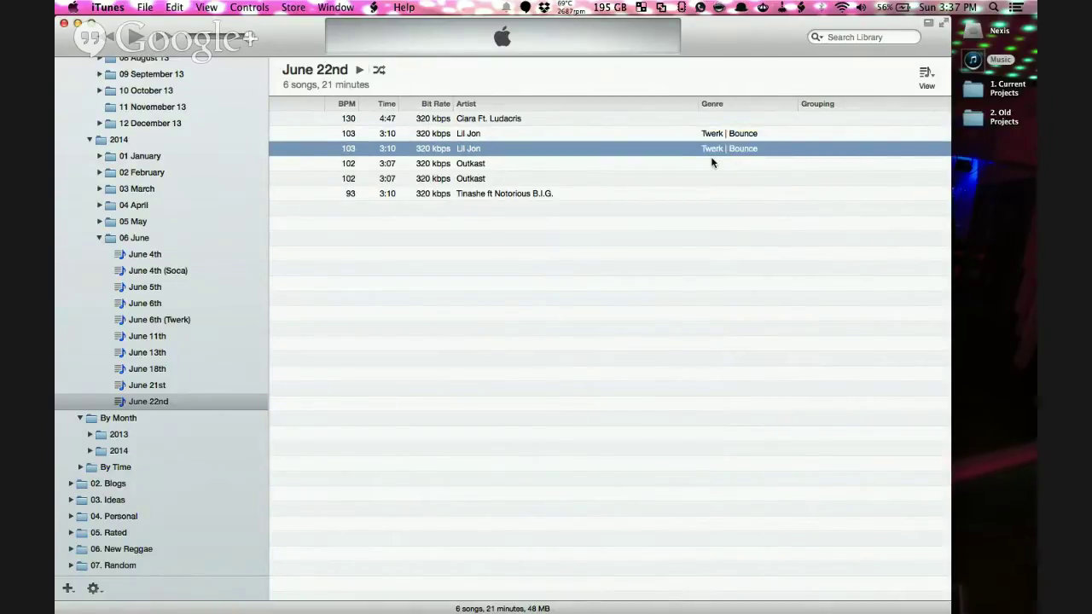
scroll(711, 159, "left", 5)
scroll(712, 160, "right", 4)
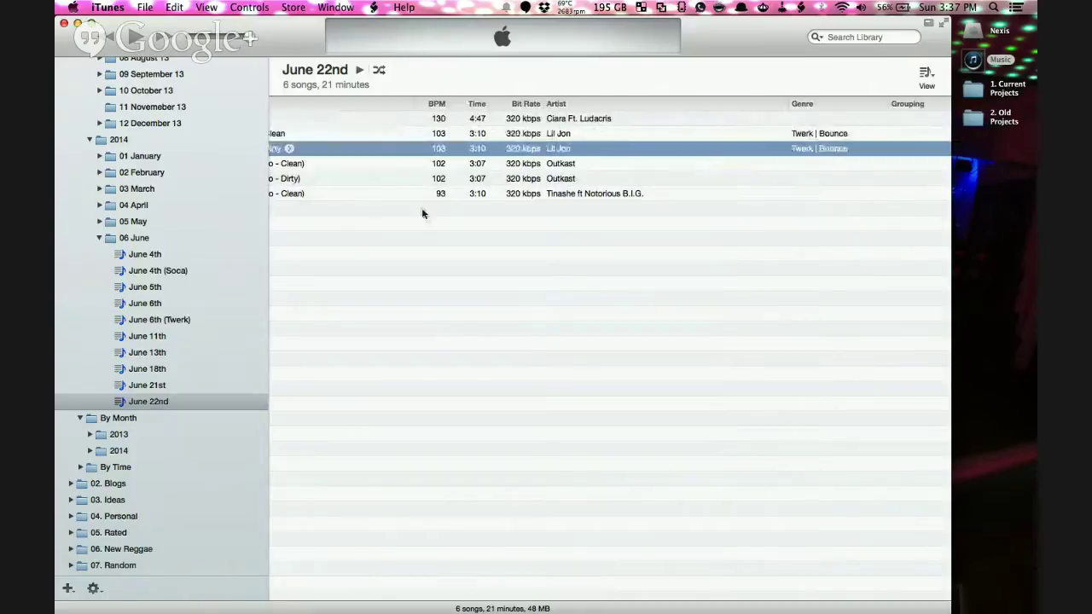
Show the complete Music library, sort its songs by name and return the sorting to artist.
scroll(128, 214, "up", 10)
left_click(96, 80)
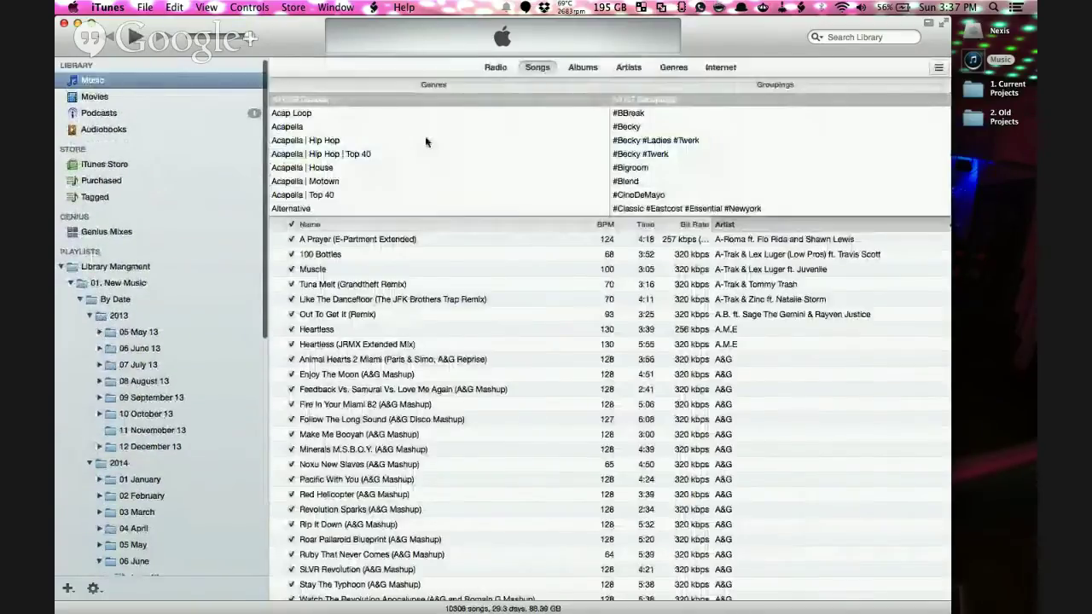
scroll(551, 511, "down", 15)
scroll(614, 507, "right", 5)
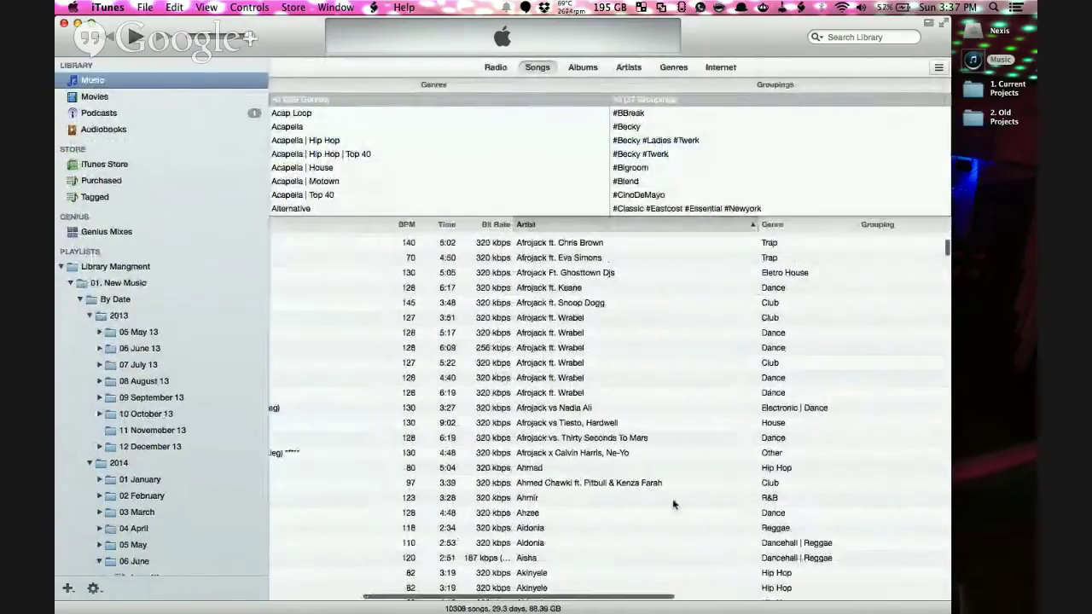
scroll(673, 504, "left", 5)
scroll(597, 409, "down", 15)
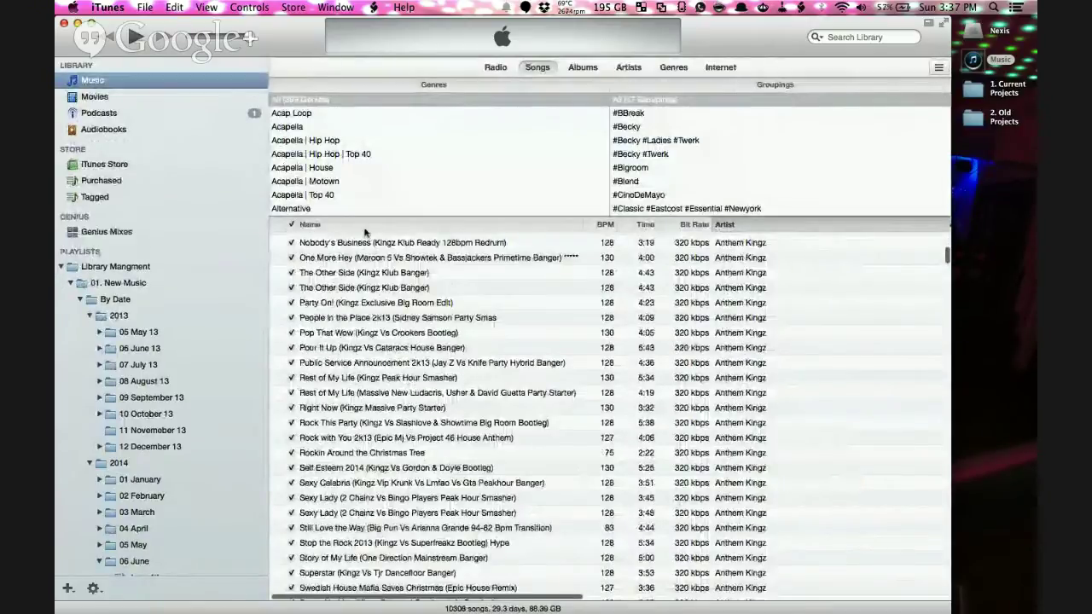
left_click(365, 226)
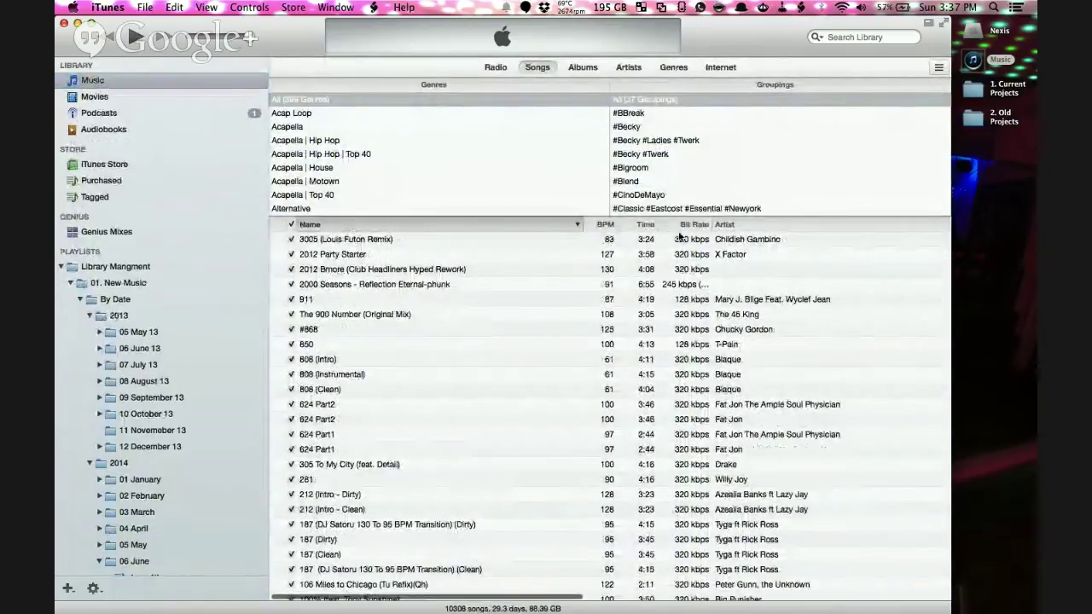
left_click(723, 225)
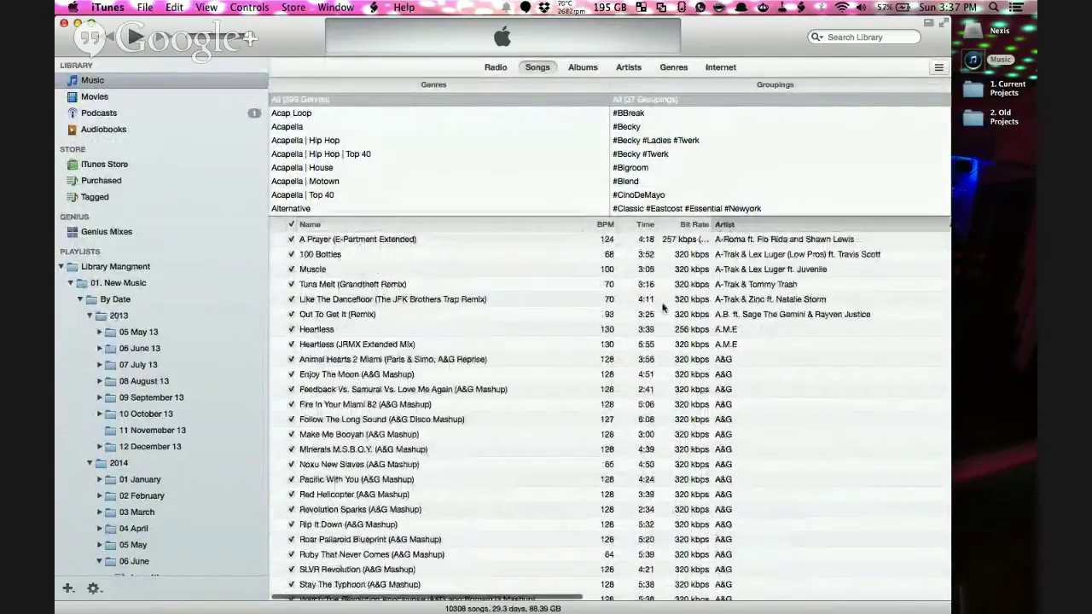
Examine the song names and artist tags near the end of the artist-sorted Music library, including songs without an artist.
scroll(663, 307, "down", 10)
left_click_drag(947, 247, 942, 482)
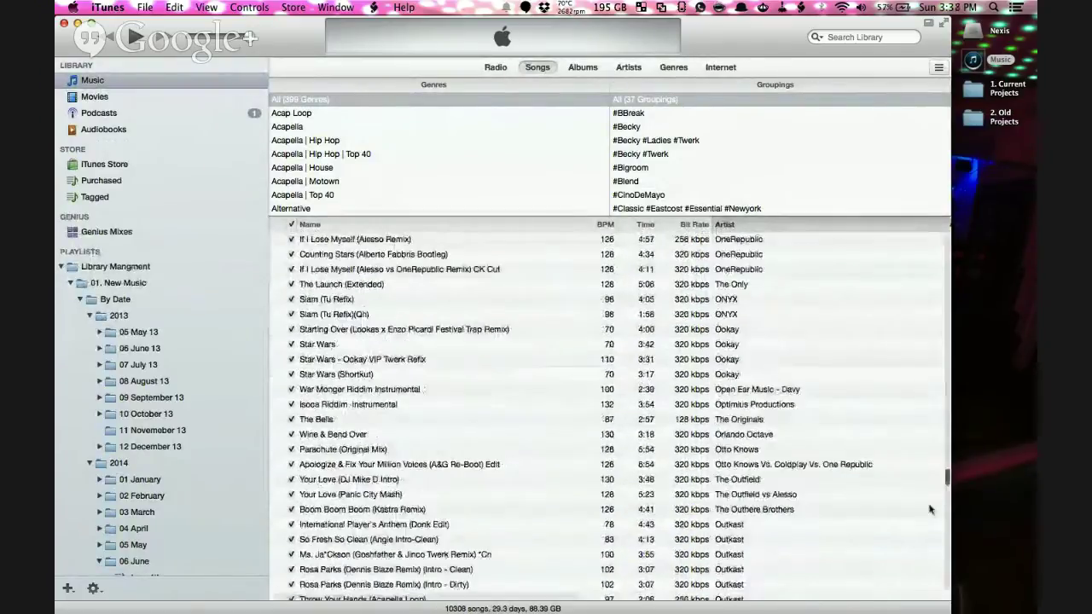
scroll(930, 510, "down", 20)
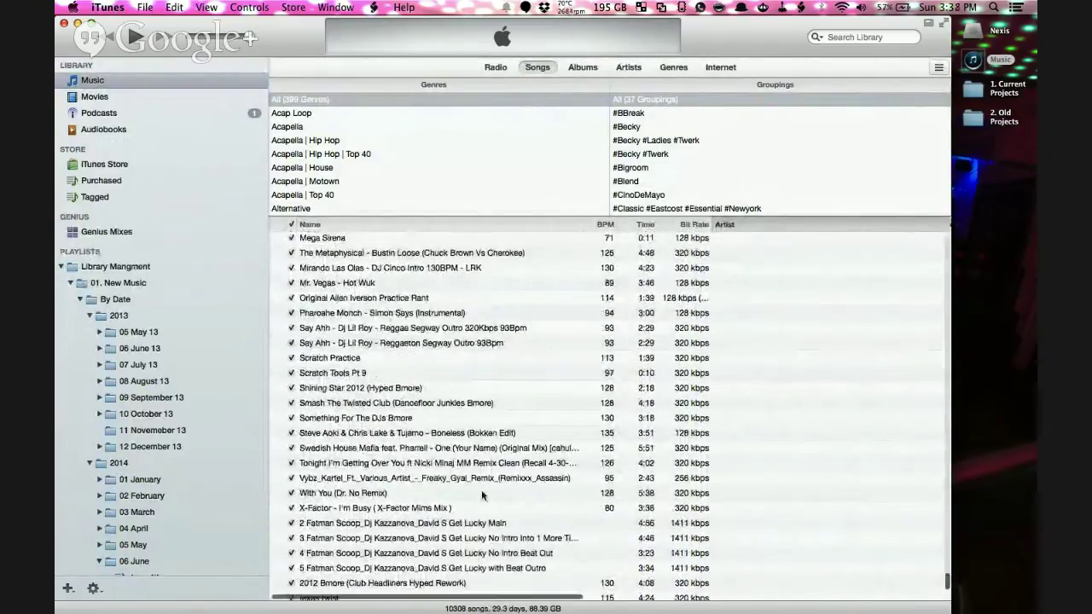
scroll(481, 495, "up", 3)
scroll(421, 522, "down", 4)
left_click(452, 578)
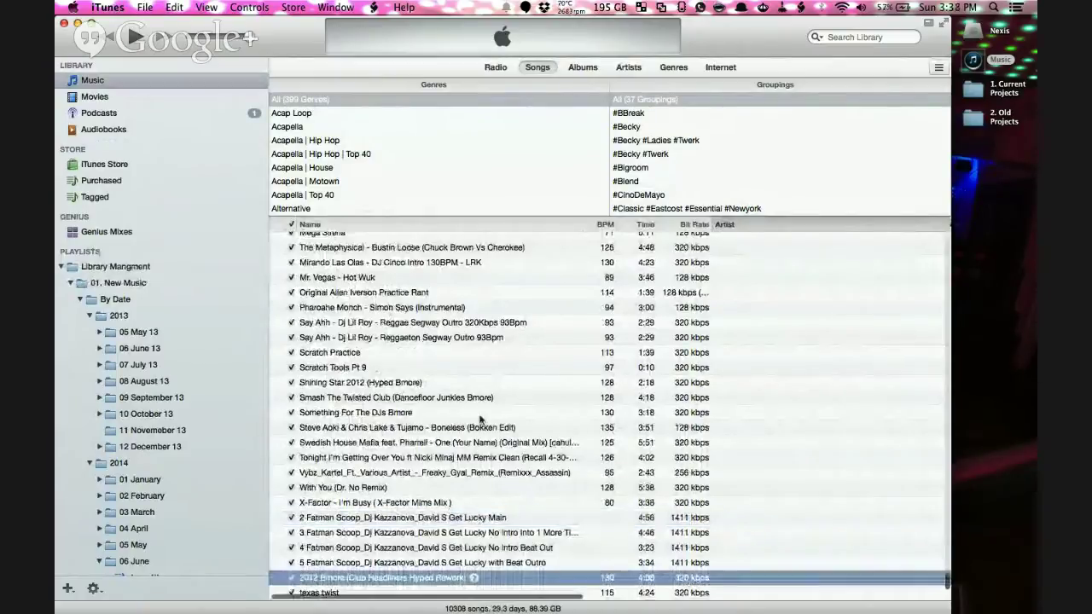
scroll(422, 412, "up", 1)
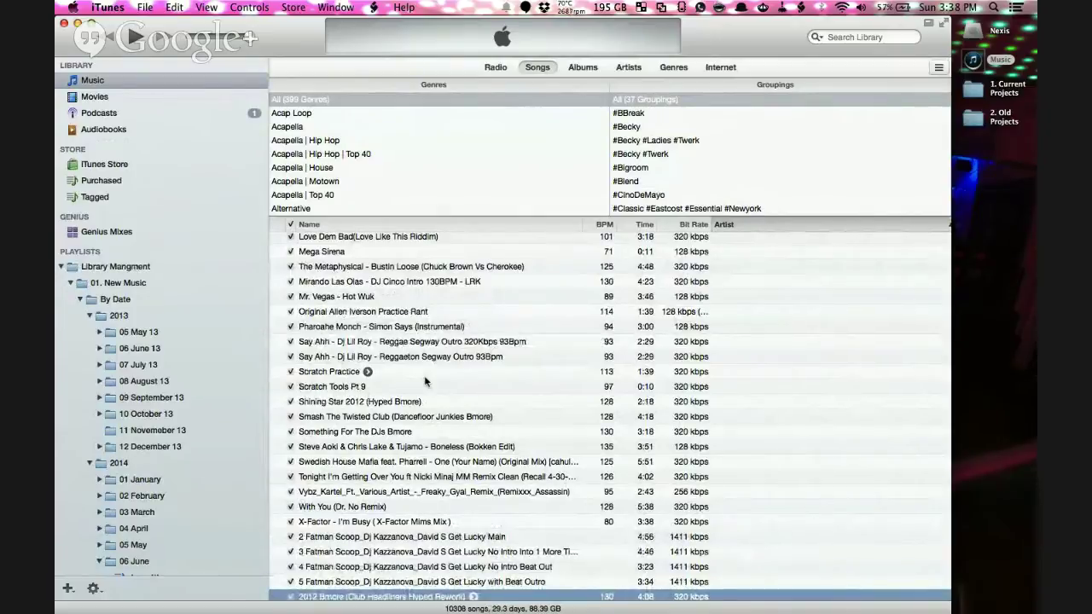
scroll(425, 381, "down", 20)
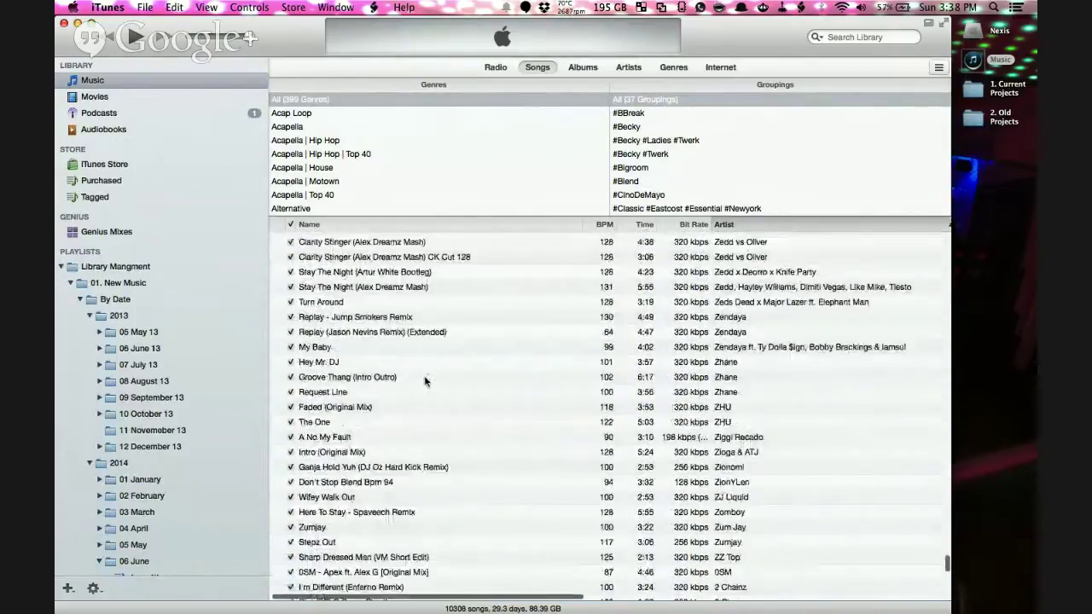
scroll(425, 381, "up", 10)
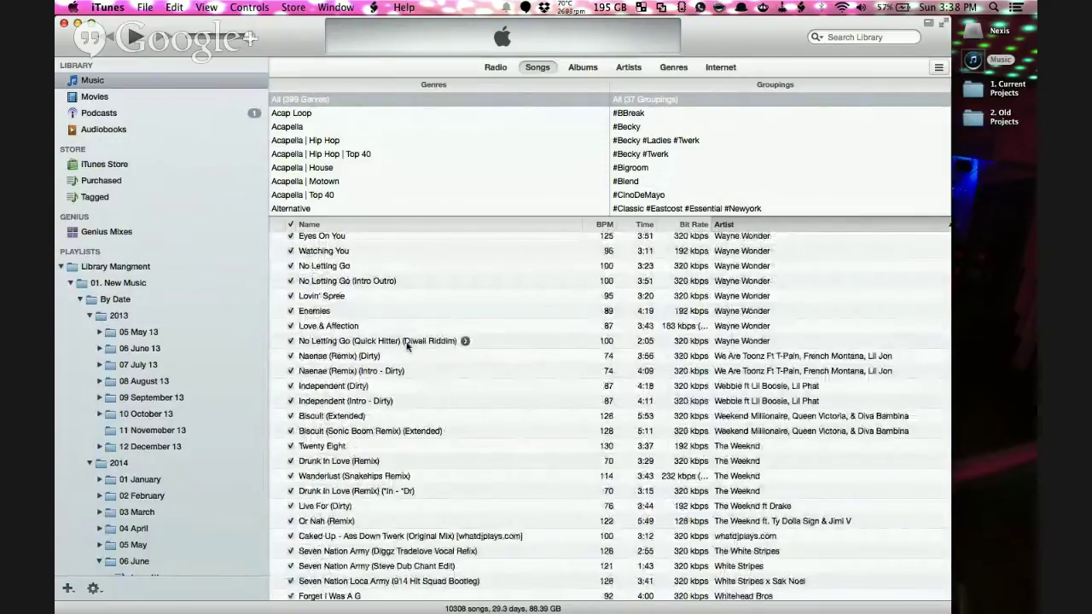
scroll(407, 345, "down", 3)
scroll(199, 356, "down", 5)
Return to the June 22nd playlist and review how its song names label the intro, clean and dirty versions.
left_click(148, 407)
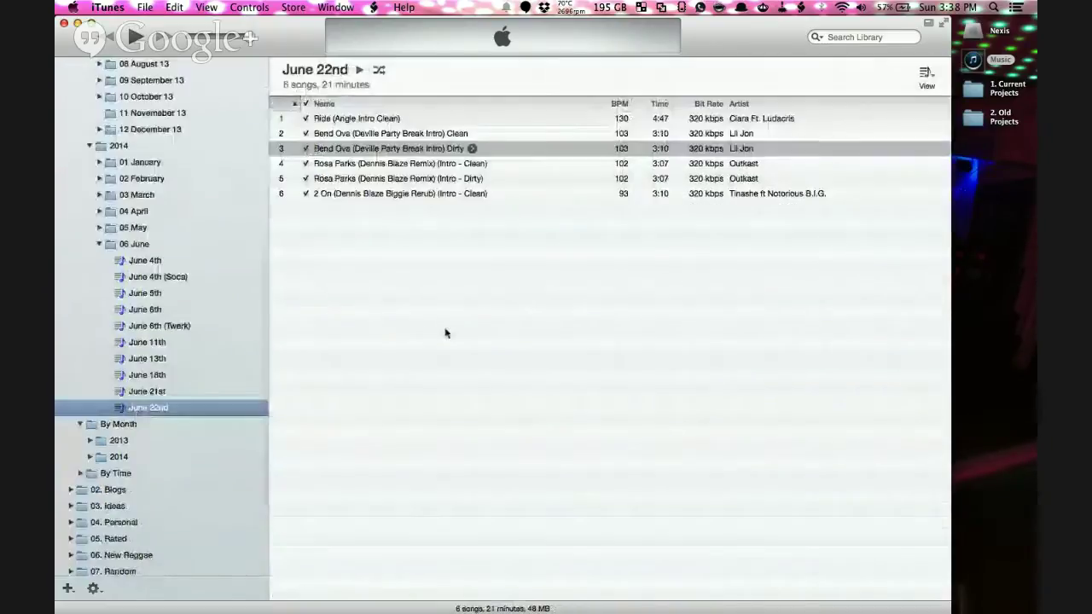
left_click(487, 304)
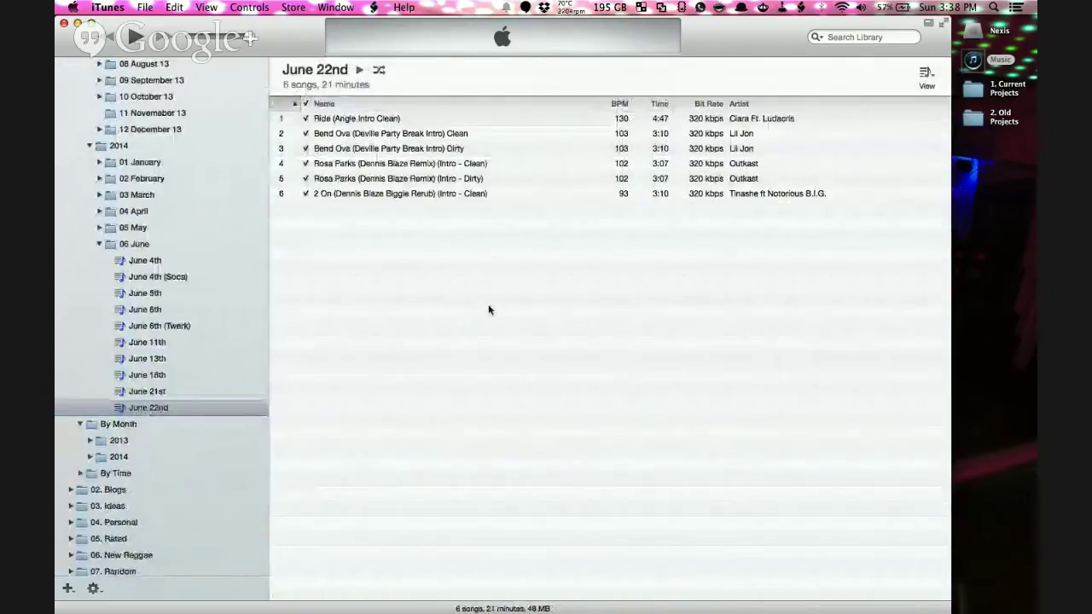
left_click(395, 119)
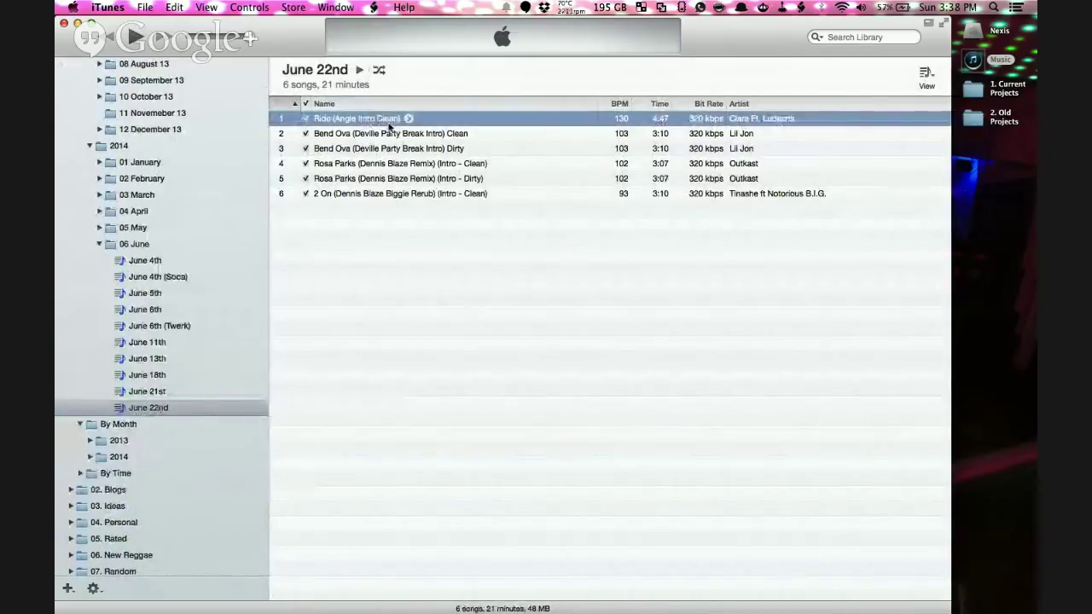
left_click(399, 134)
left_click(471, 148)
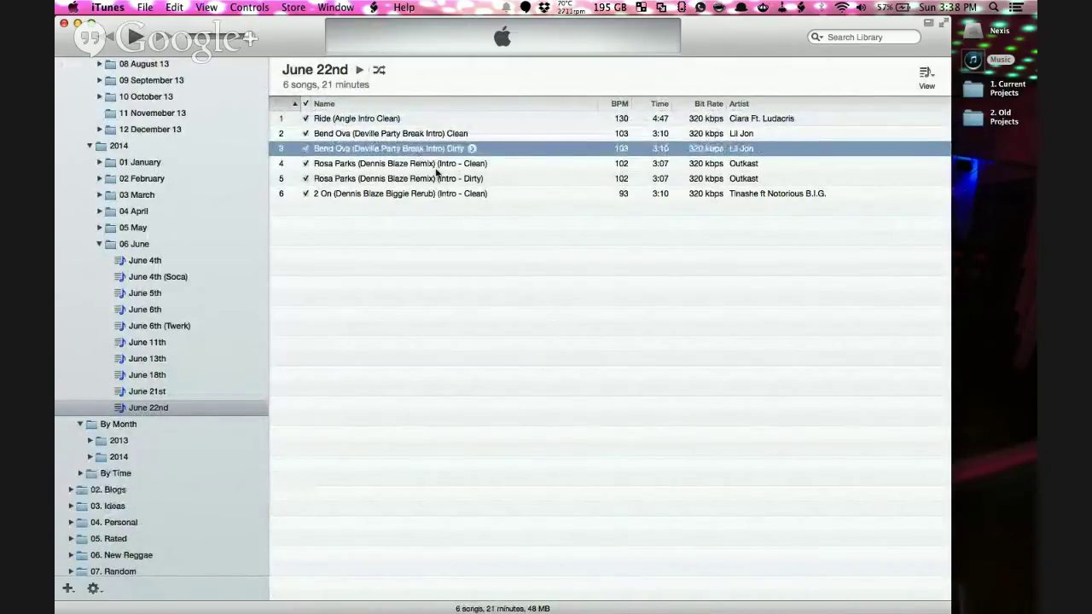
left_click(439, 163)
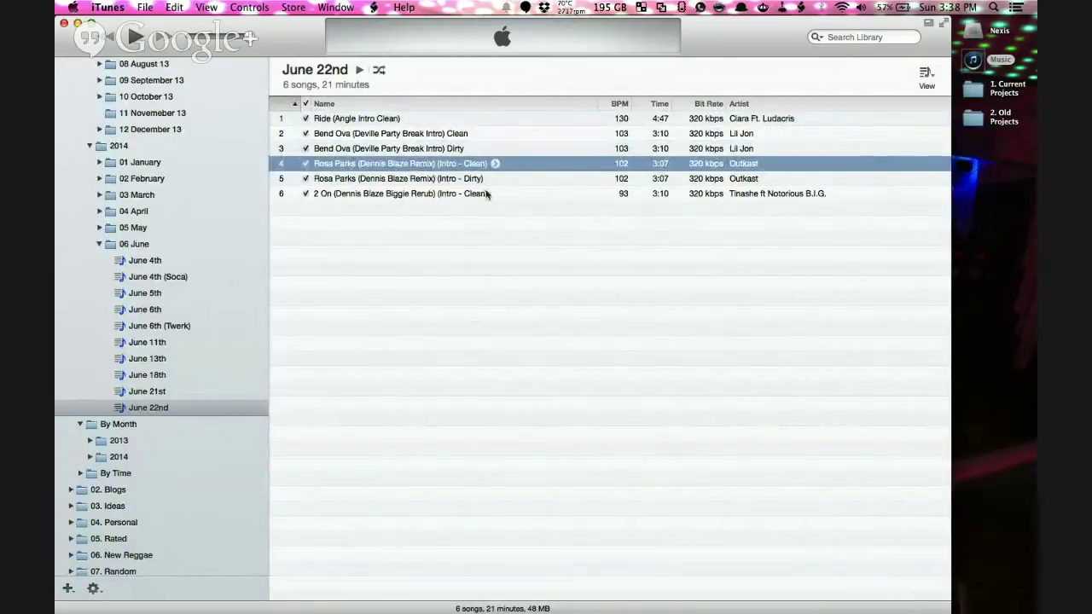
left_click(447, 196)
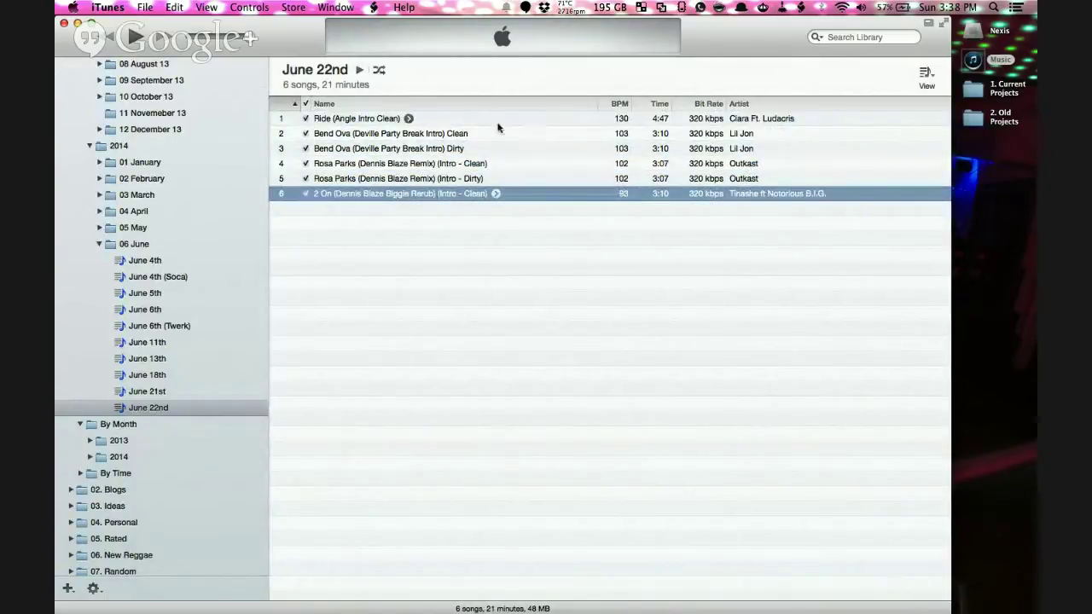
Open the info of 2 On (Dennis Blaze Biggie Rerub) (Intro - Clean) and select the "(Intro - Clean)" part of its name.
right_click(437, 195)
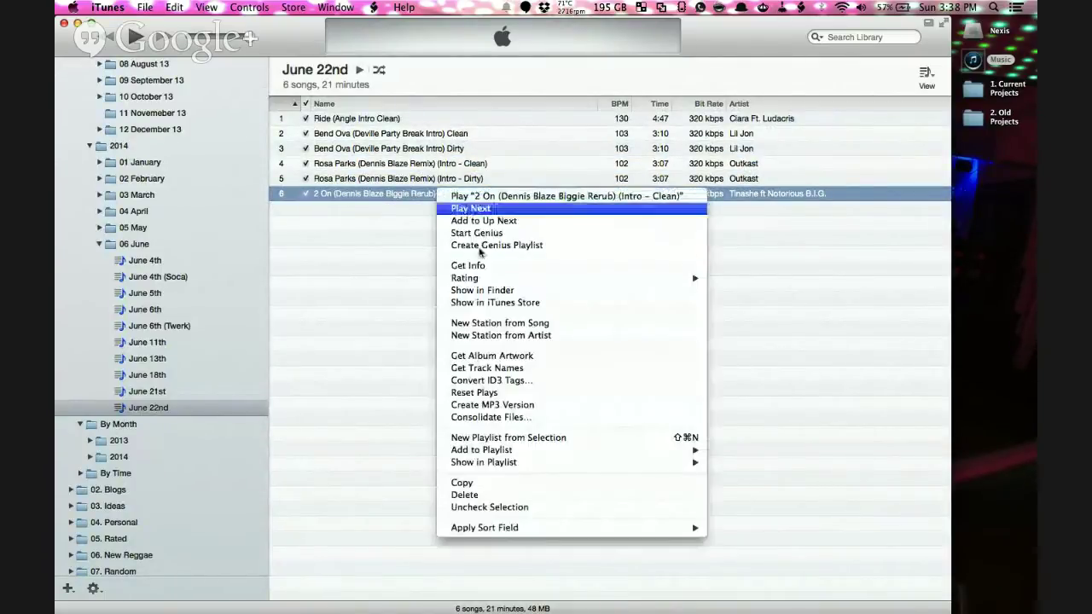
left_click(465, 265)
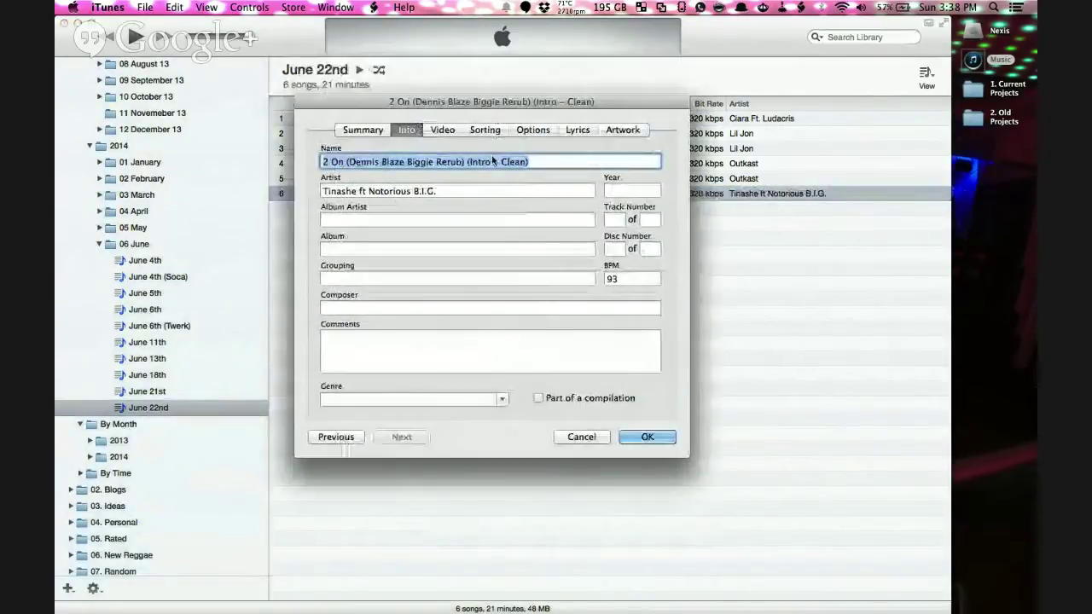
left_click_drag(493, 68, 526, 249)
left_click(499, 303)
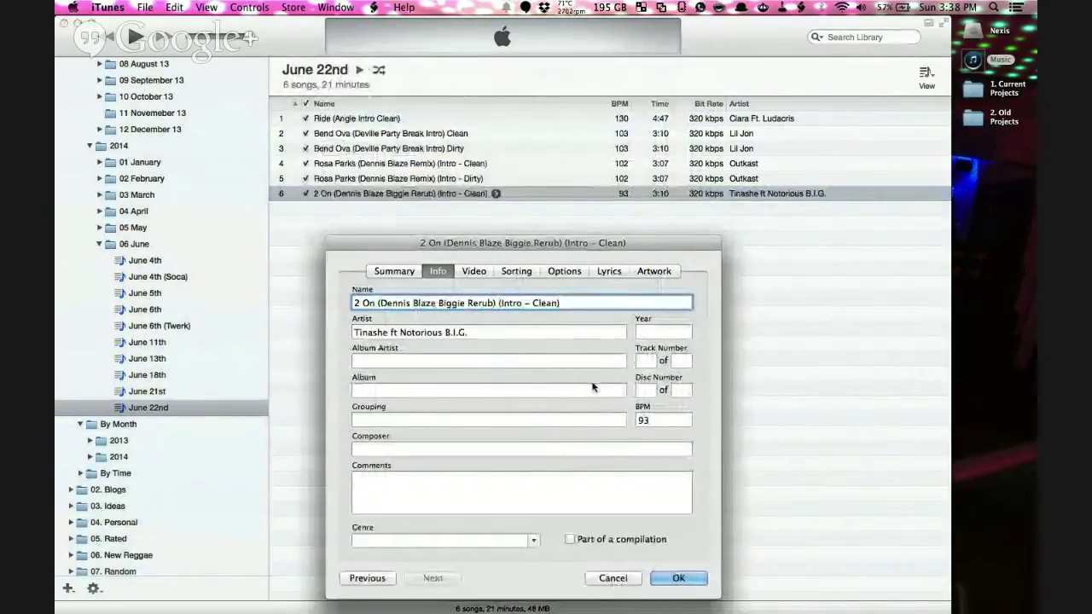
key("shift+super+Right")
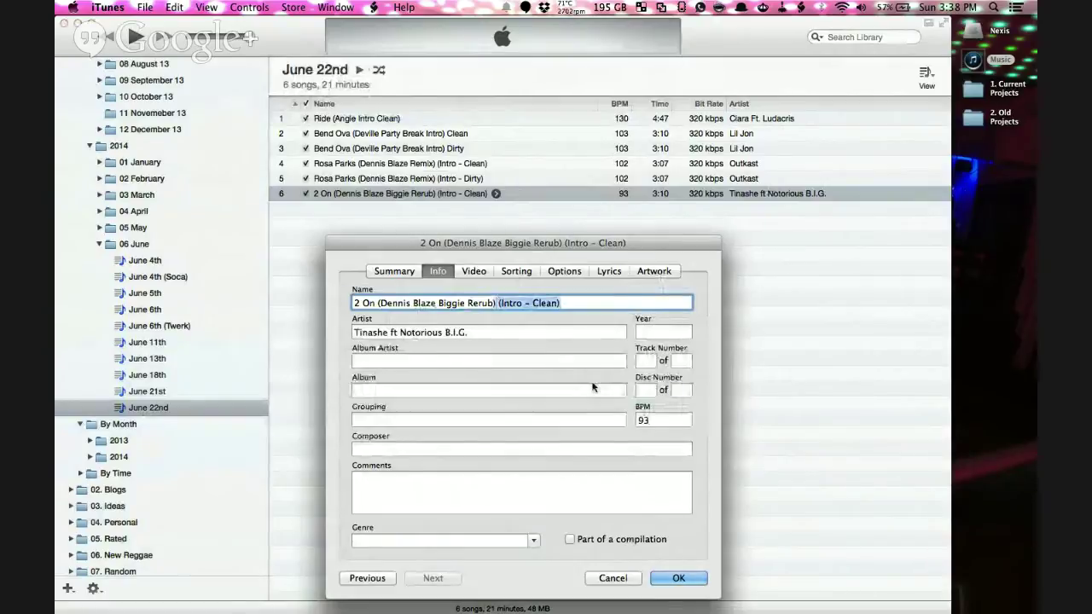
Replace the "(Intro - Clean)" ending of the 2 On song's name with "*Cl *In" and save the change.
key("BackSpace")
type("*")
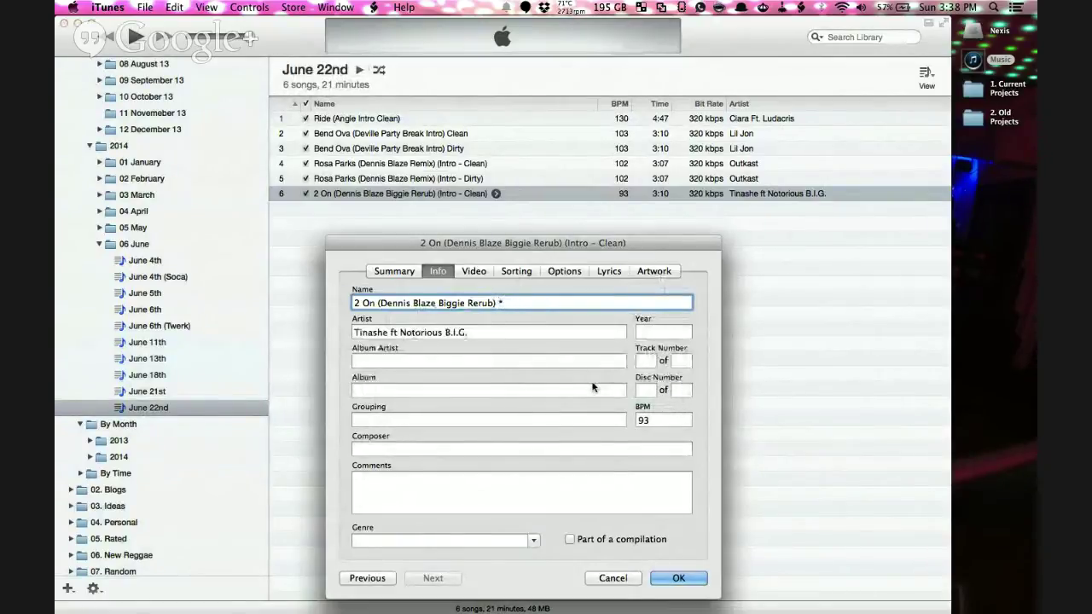
type("Cl *In")
key("BackSpace")
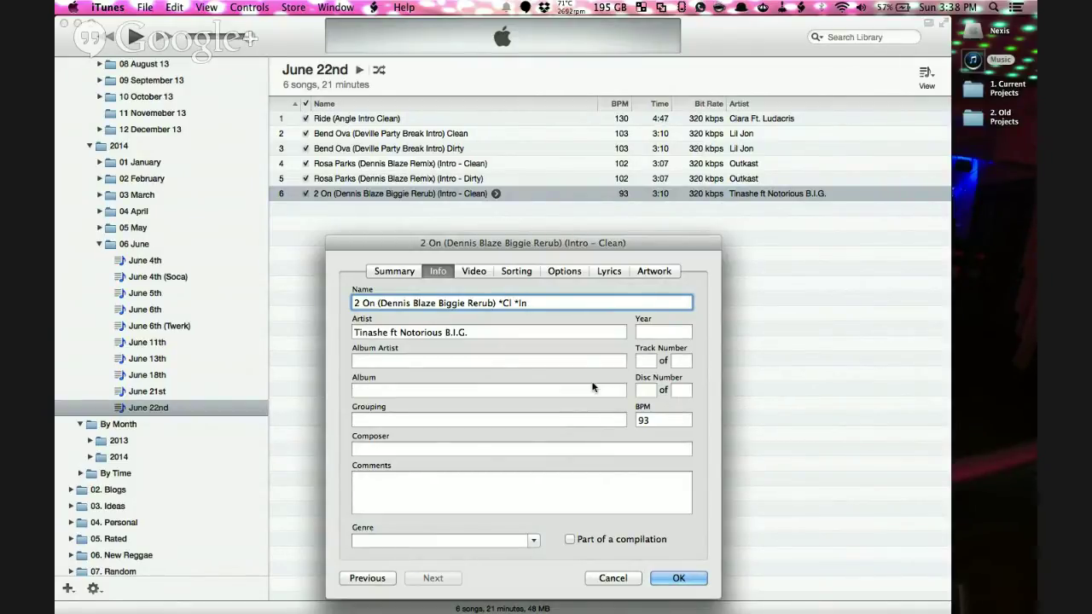
key("Return")
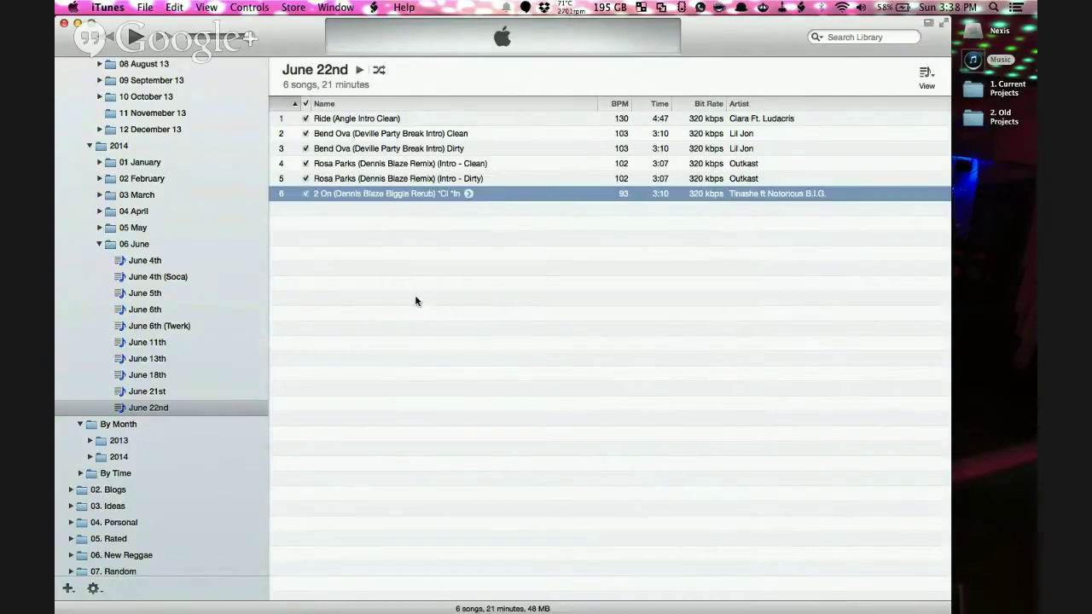
left_click(484, 220)
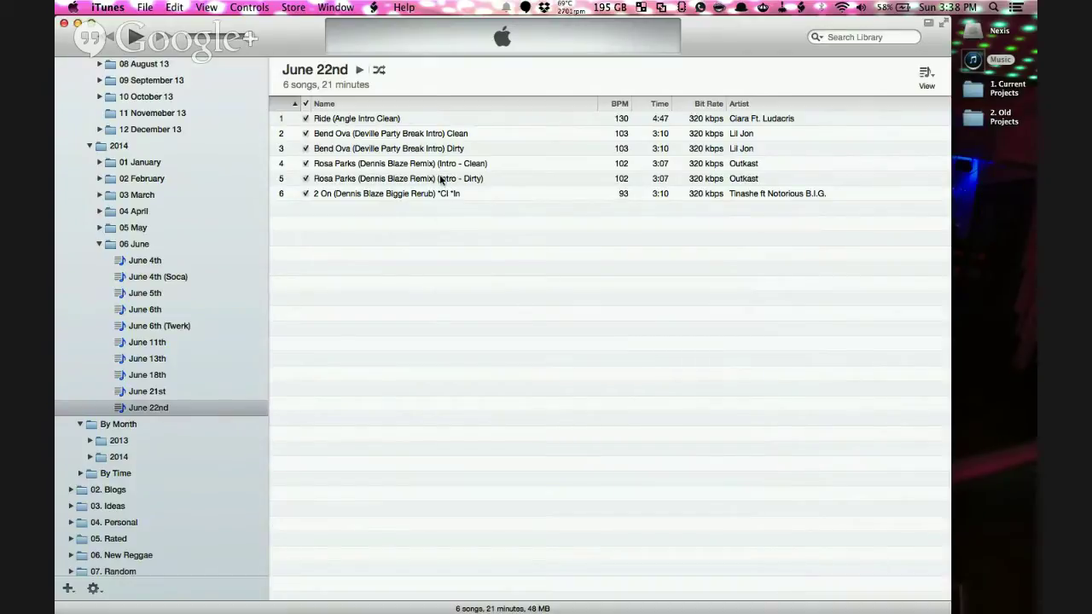
left_click(417, 196)
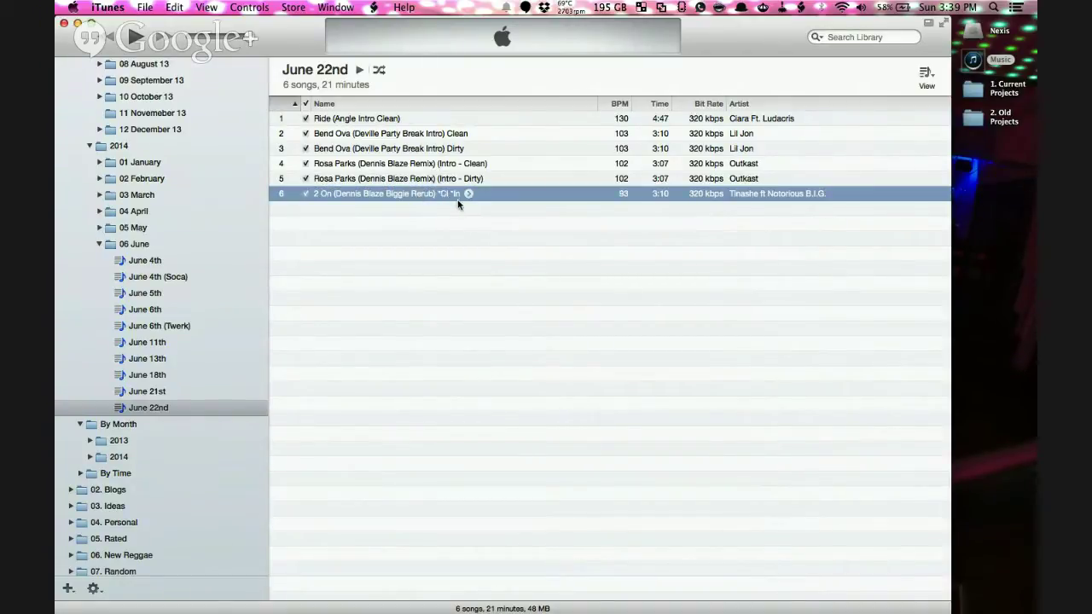
scroll(587, 222, "right", 3)
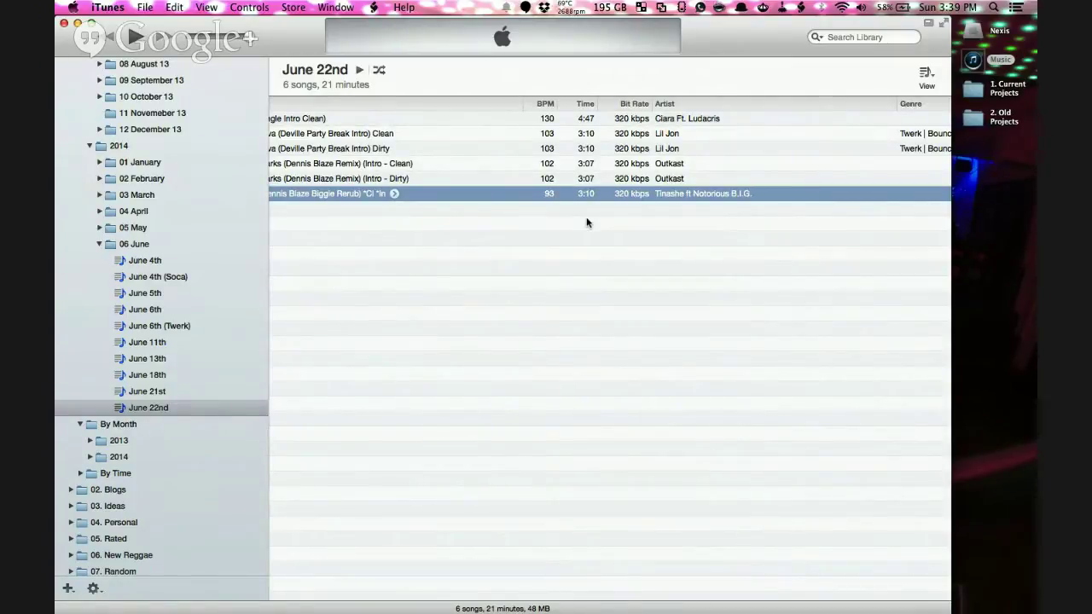
scroll(529, 170, "left", 5)
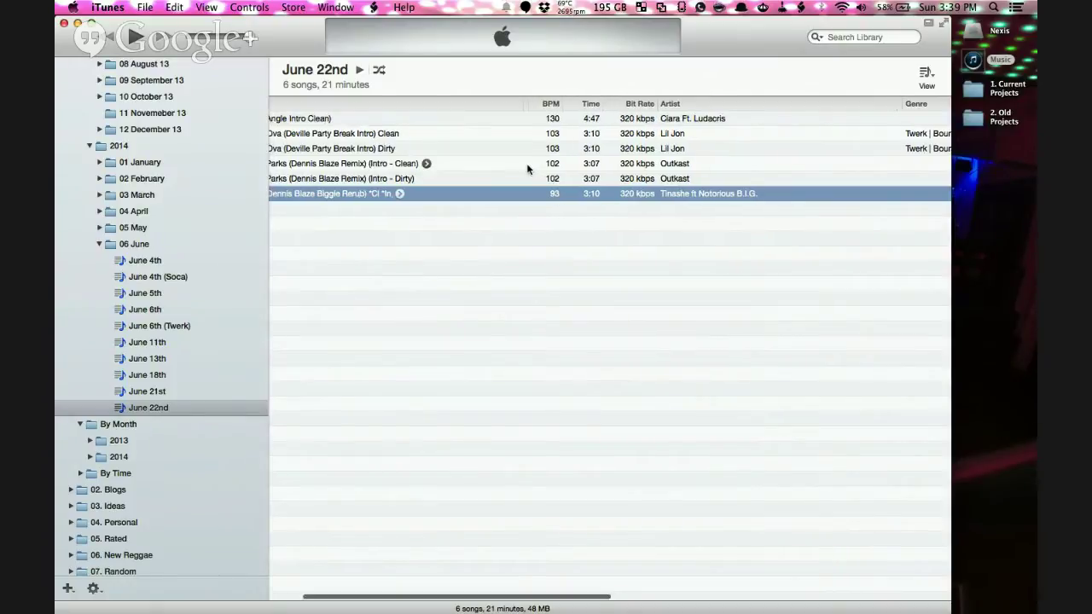
Find and launch MetaBliss with a "meta" system search, and move its window aside to uncover the iTunes playlist.
left_click(994, 7)
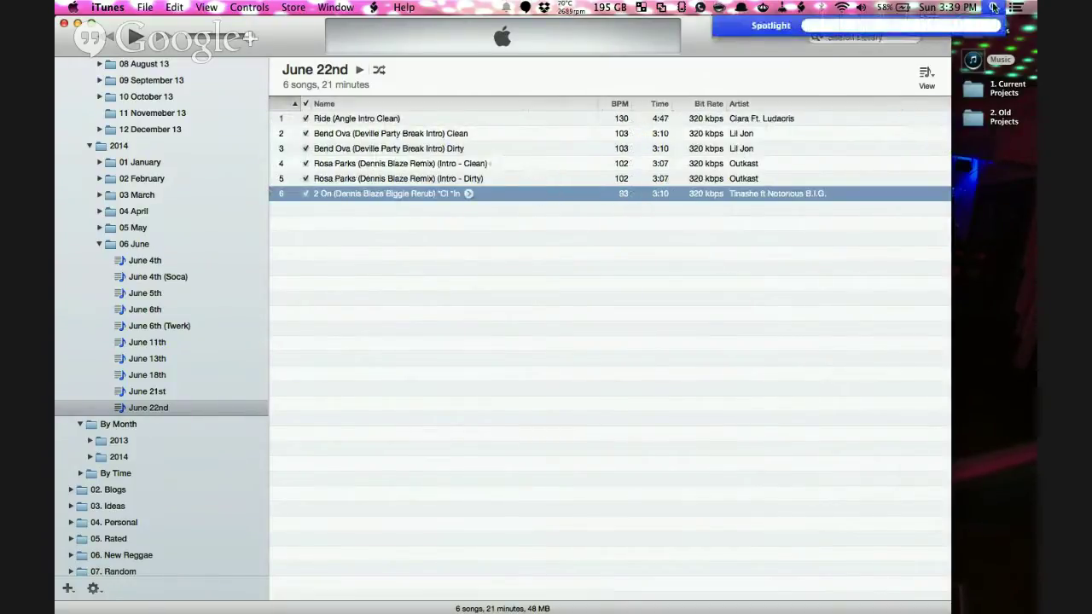
type("meta")
key("Return")
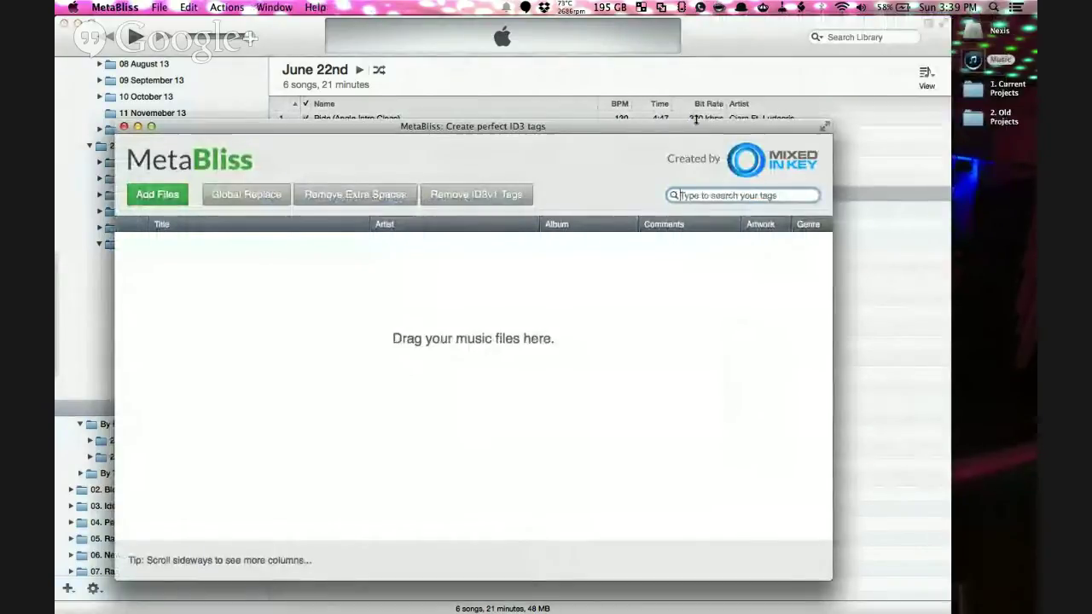
left_click_drag(682, 125, 846, 134)
Load all six songs of the June 22nd playlist from iTunes into MetaBliss and bring its window forward.
left_click(789, 120)
key("super+a")
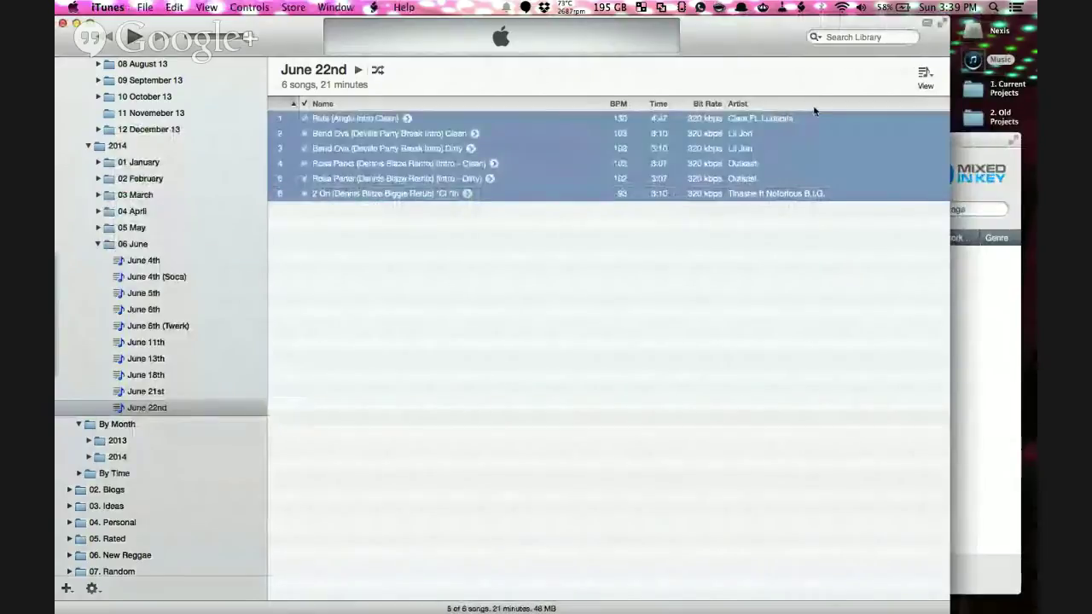
left_click_drag(887, 34, 674, 46)
left_click_drag(672, 152, 816, 329)
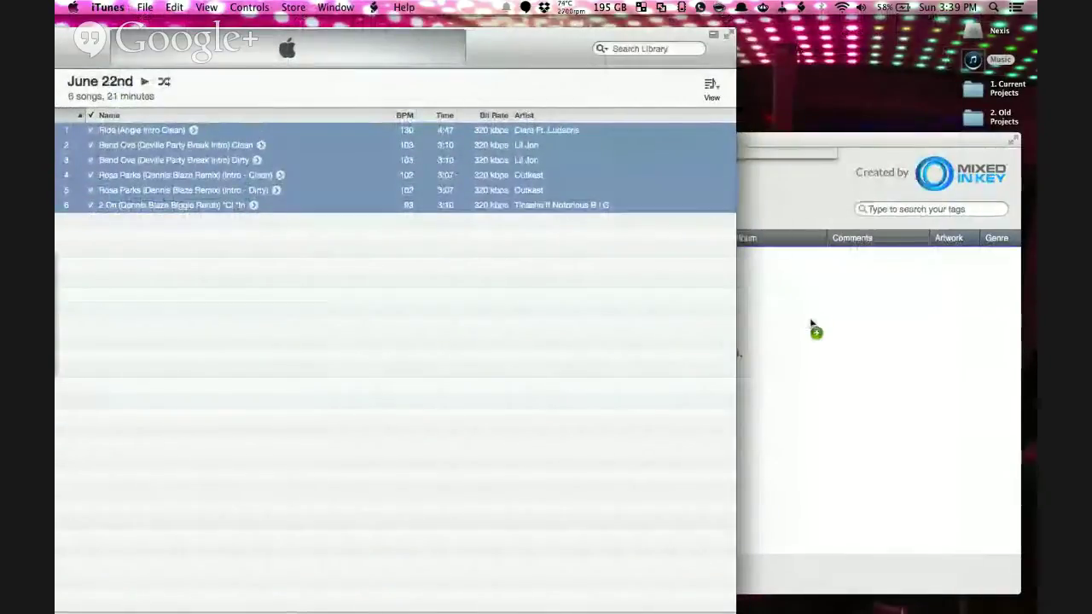
left_click(786, 145)
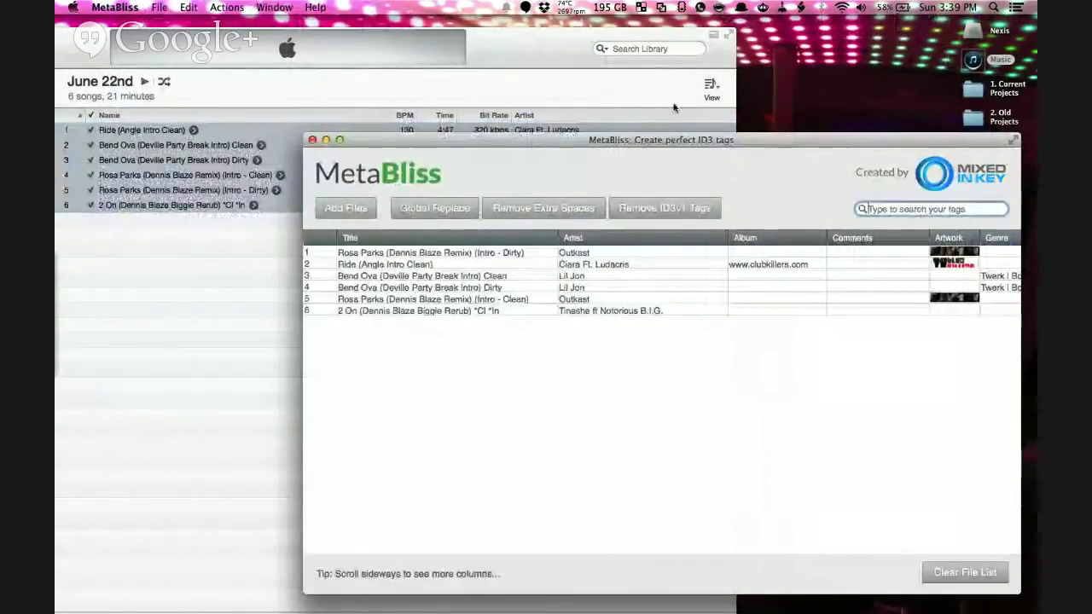
left_click_drag(786, 145, 657, 57)
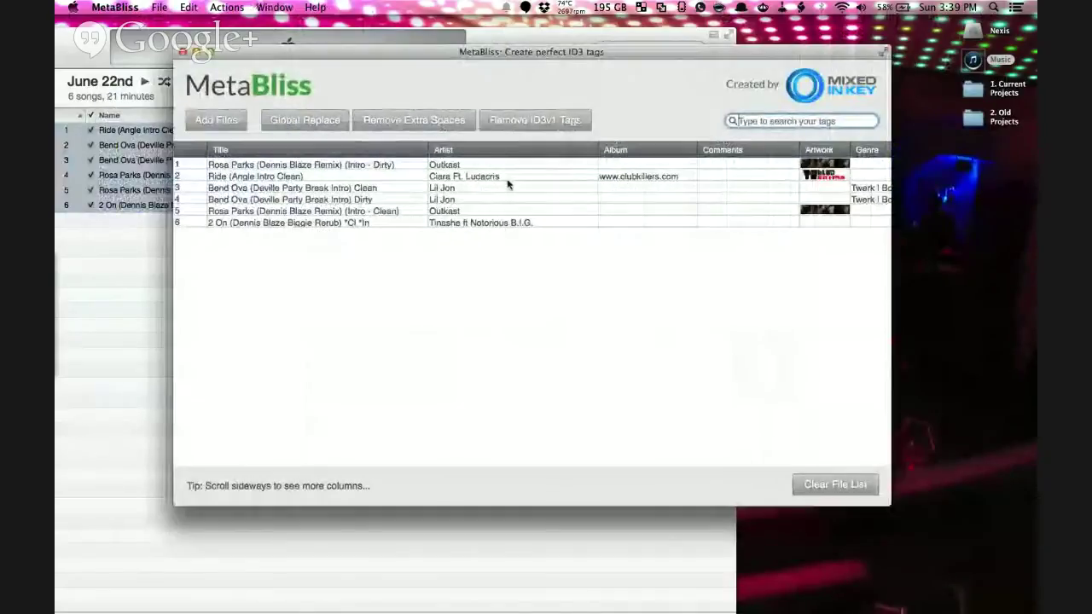
Examine the songs' tag columns in MetaBliss, from title and artist through genre, key, energy and BPM to the ID3 flags.
left_click(376, 167)
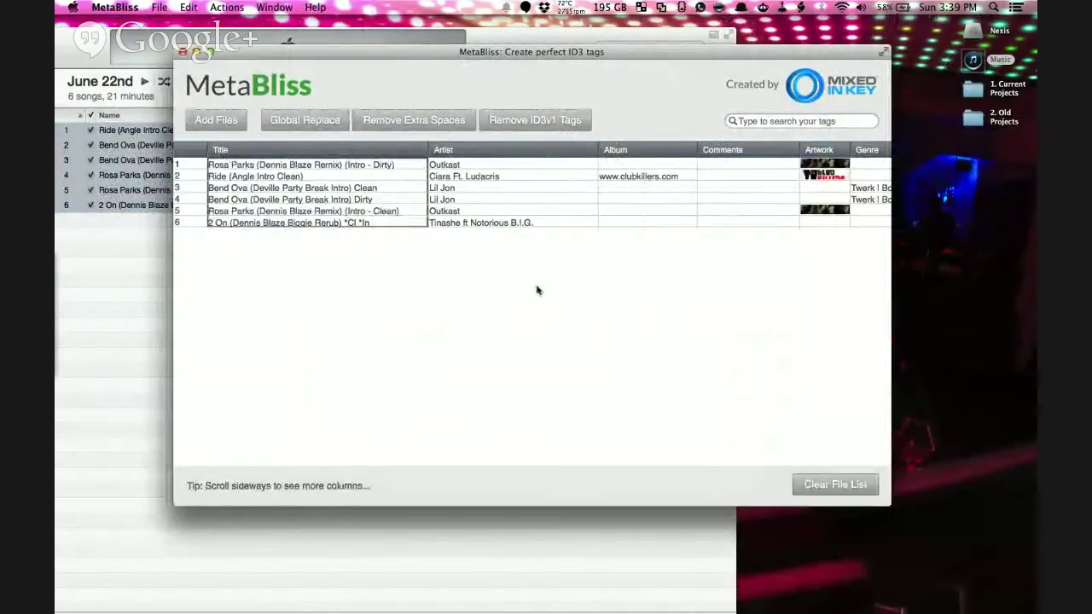
scroll(537, 290, "right", 5)
scroll(536, 290, "right", 10)
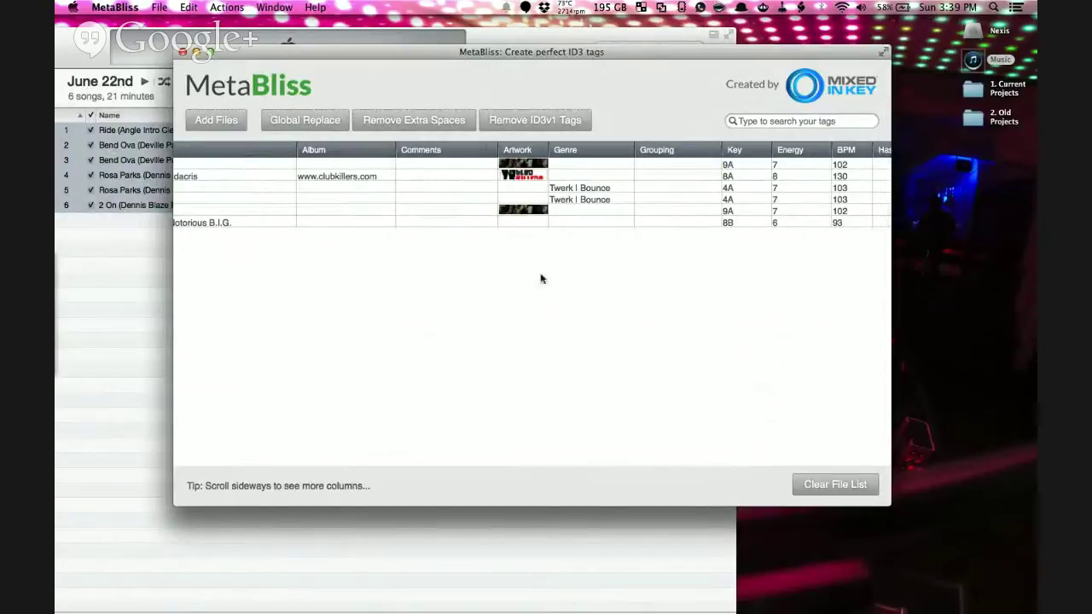
scroll(551, 278, "right", 12)
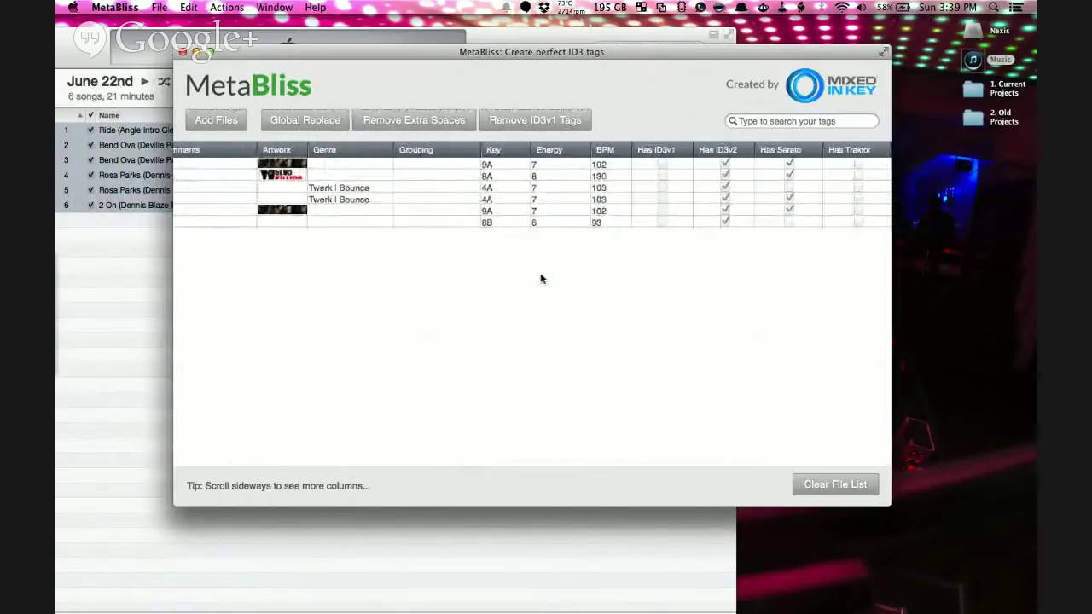
Quit MetaBliss, move the iTunes window back into place and clear the selection of all six songs.
key("super+q")
left_click_drag(541, 59, 617, 46)
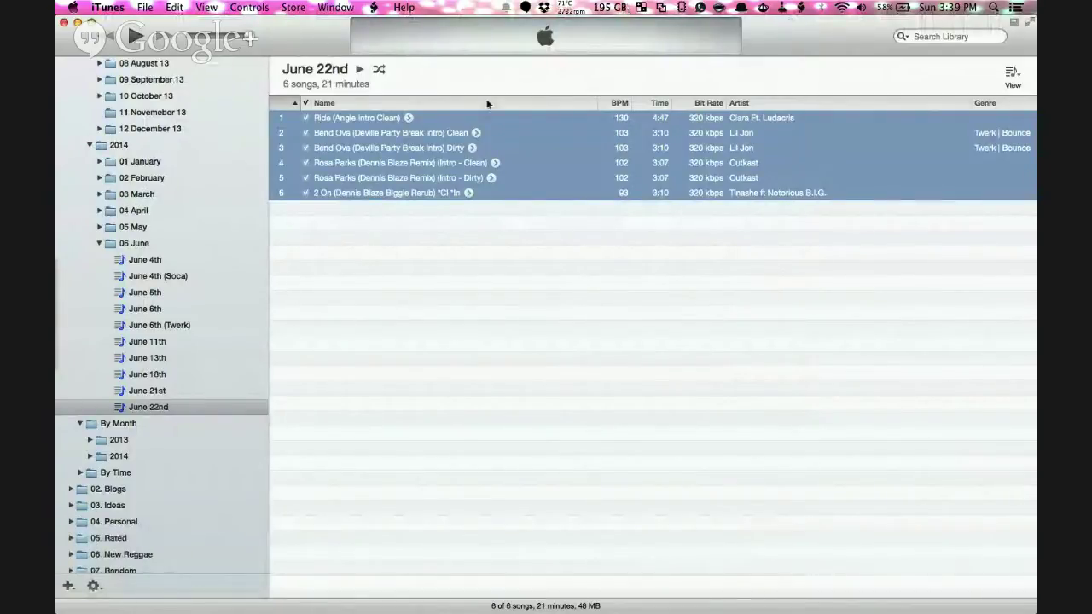
left_click(503, 247)
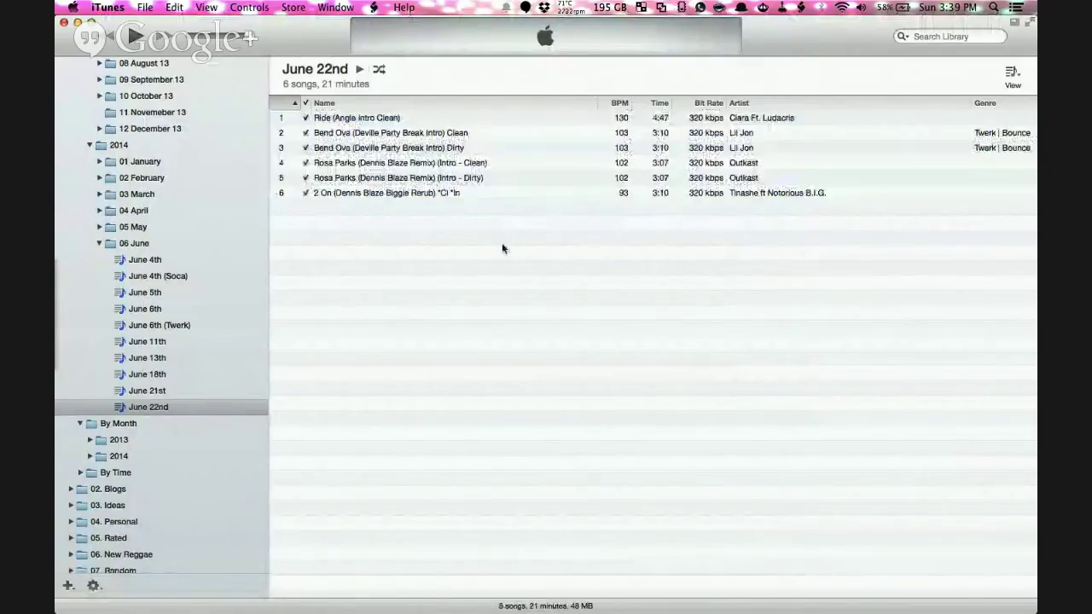
left_click(418, 162)
left_click(431, 135)
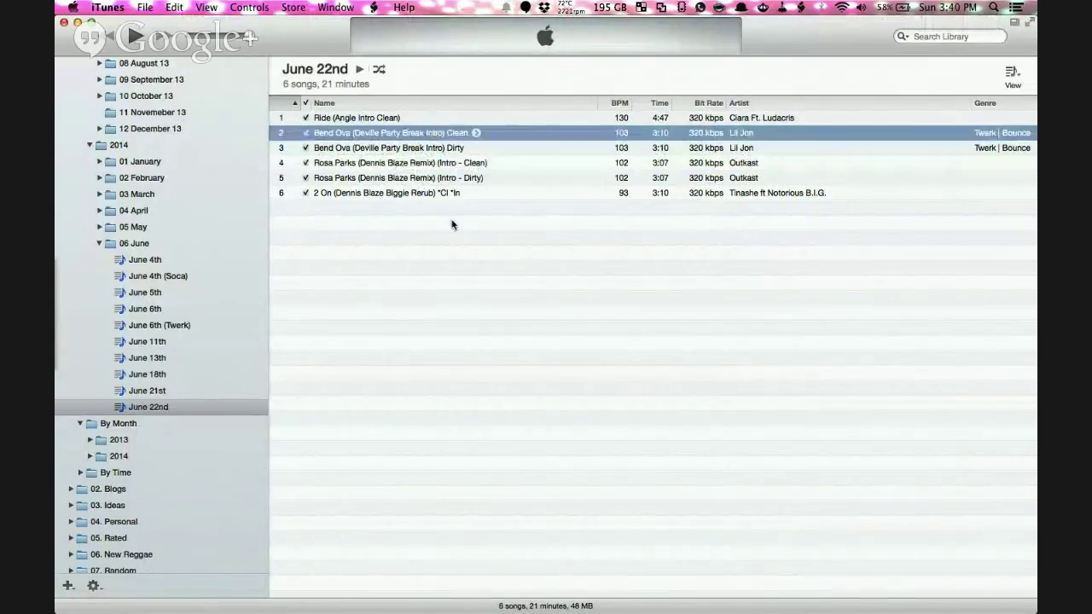
Switch to Chrome, search for "doug's applescripts" in a new tab and open the dougscripts.com result.
key("ctrl+Left")
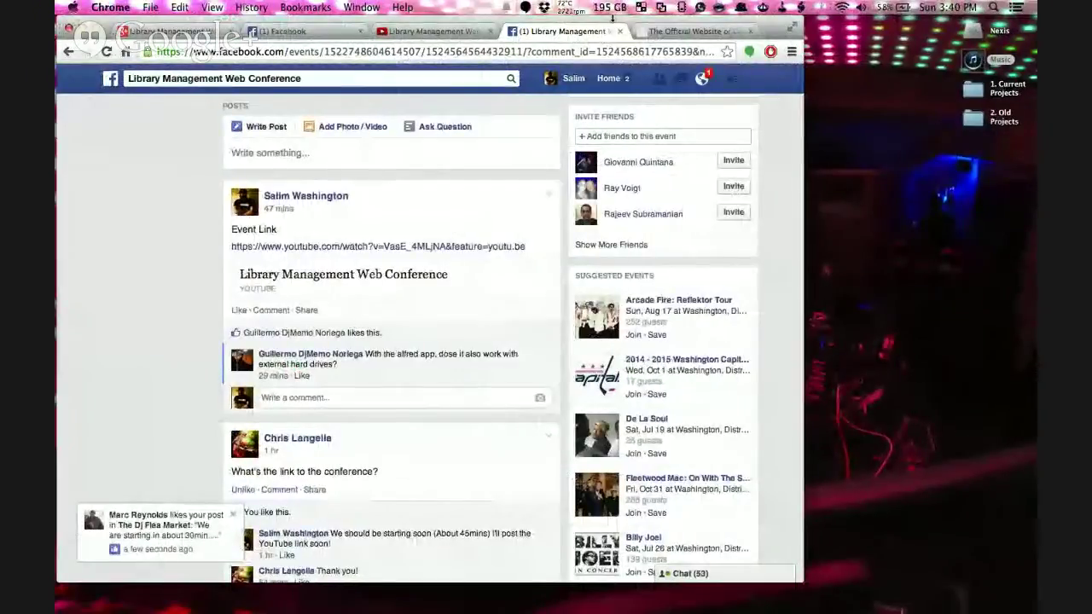
left_click(770, 32)
type("doug apple")
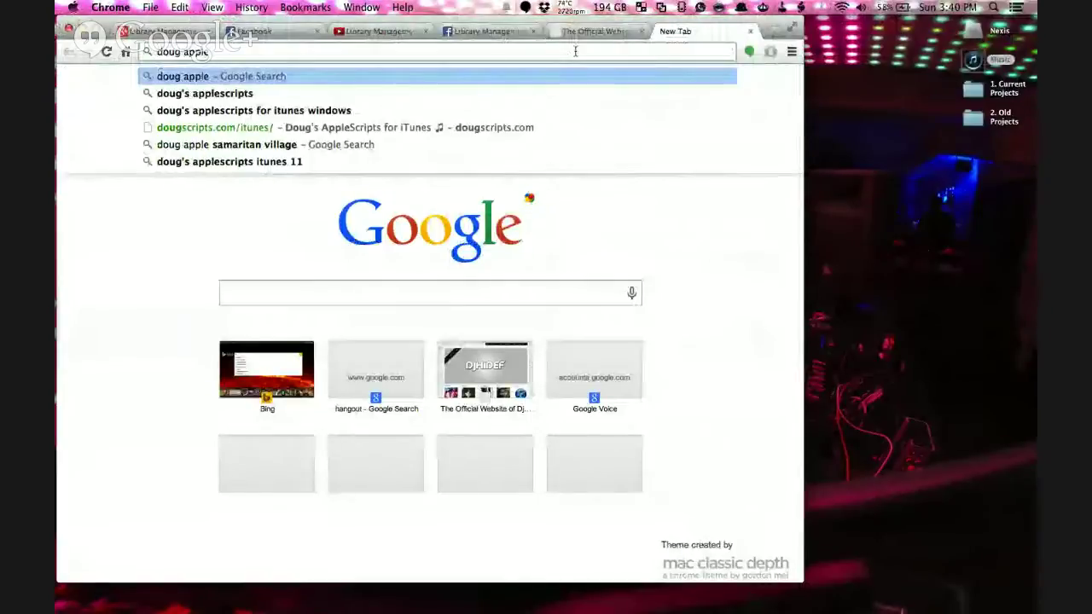
key("Down")
key("Return")
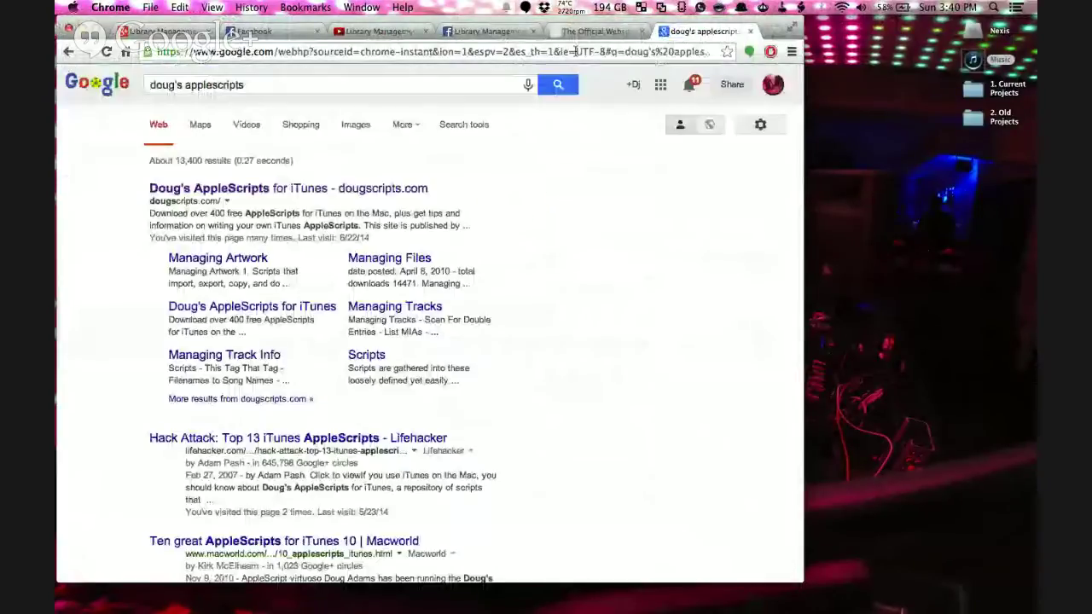
left_click(312, 189)
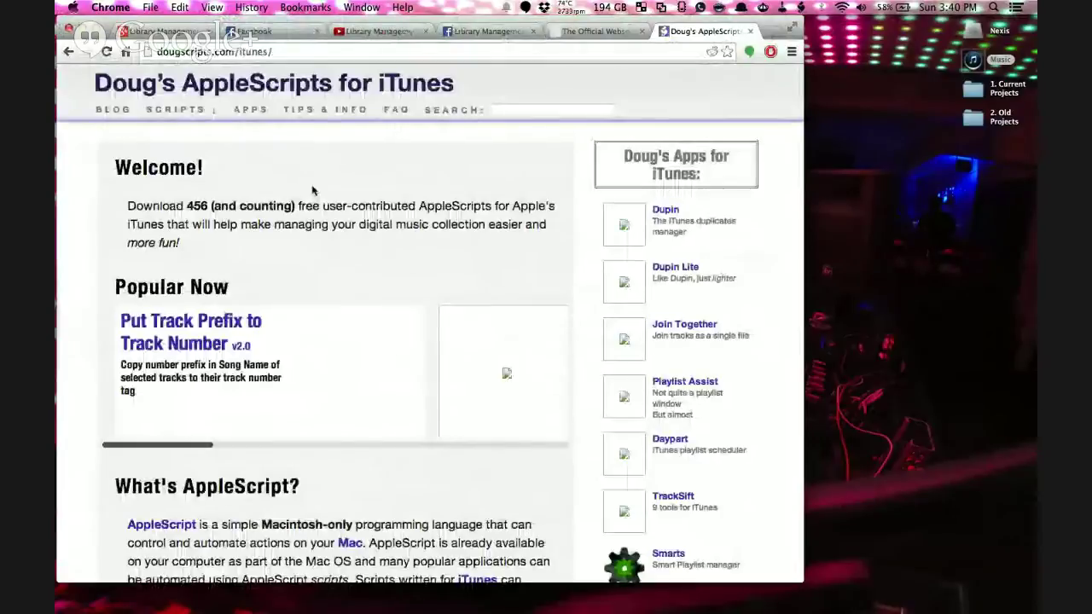
Examine the Doug's AppleScripts for iTunes home page, including its script categories, recently added scripts and latest posts.
scroll(312, 189, "down", 5)
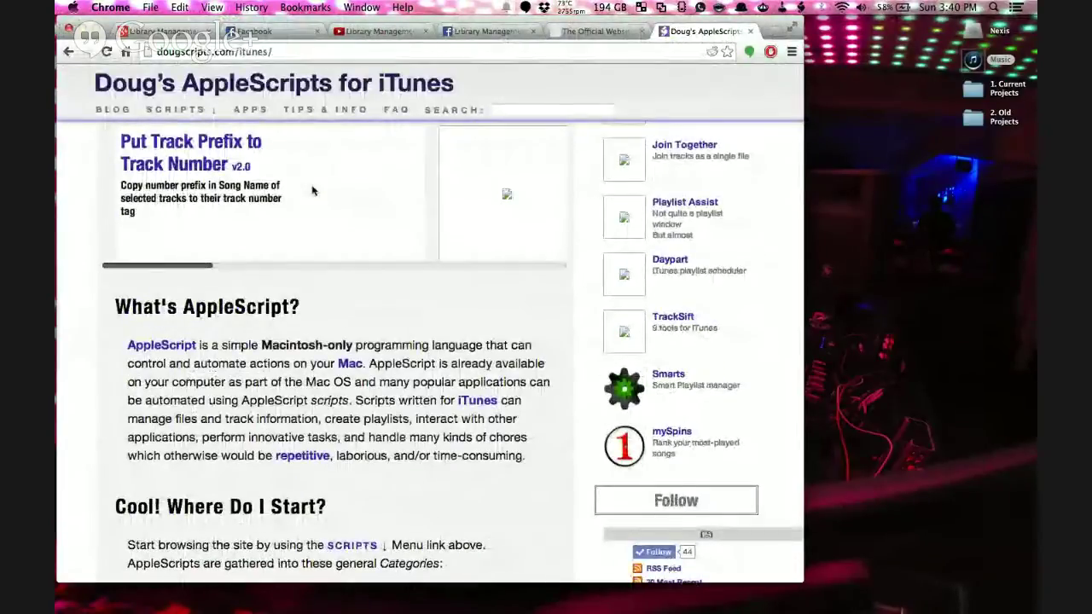
scroll(312, 190, "down", 3)
scroll(313, 190, "down", 4)
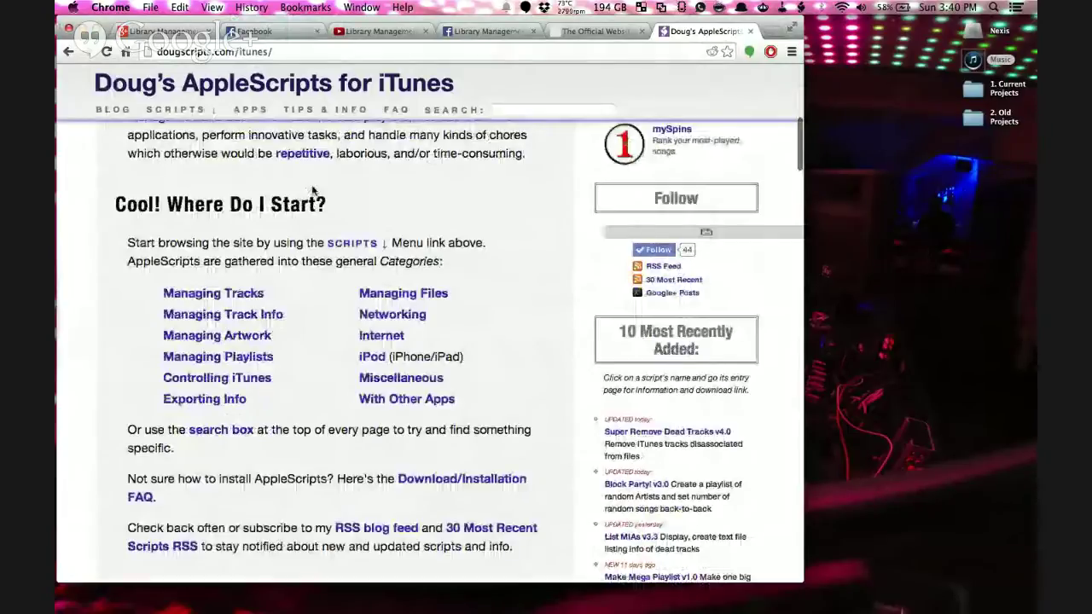
scroll(312, 189, "down", 9)
scroll(312, 190, "down", 3)
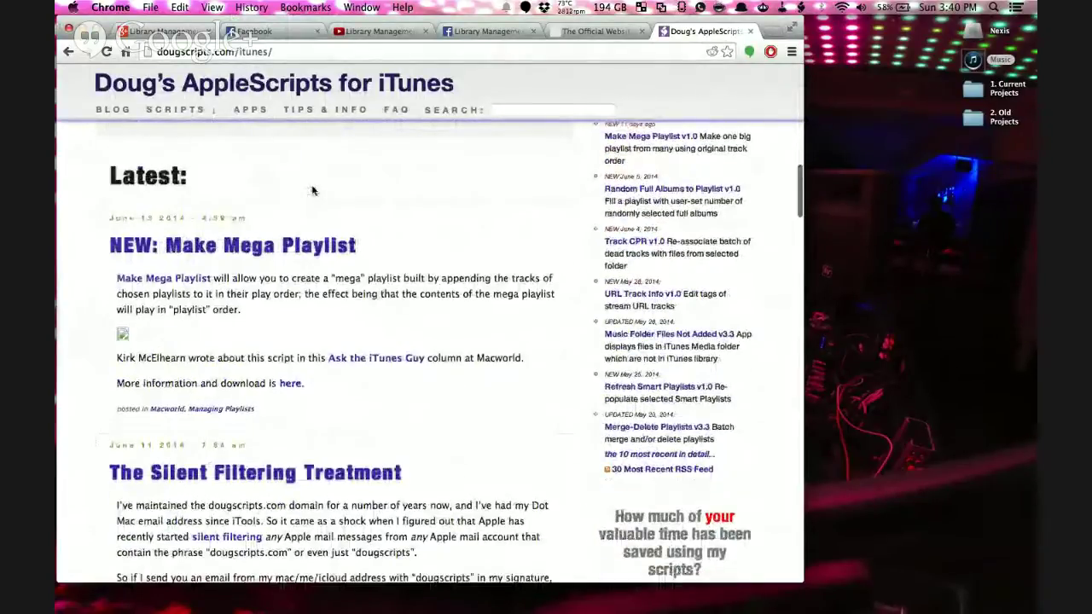
scroll(312, 189, "down", 4)
scroll(312, 190, "down", 3)
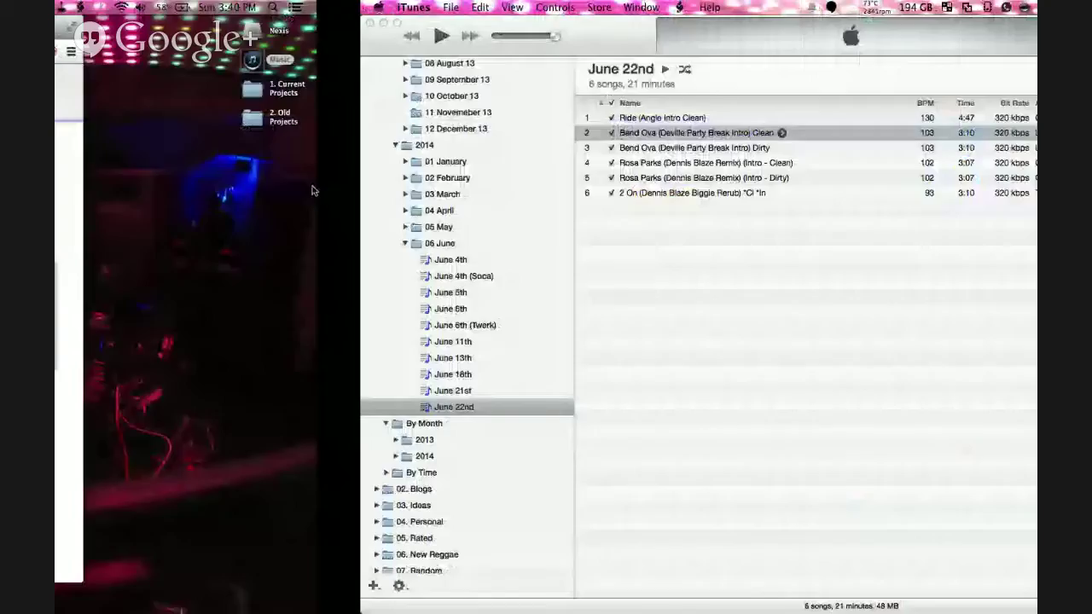
Switch back to iTunes, select all six June 22nd songs and examine the installed scripts, including Proper English Title Capitalization.
key("ctrl+Right")
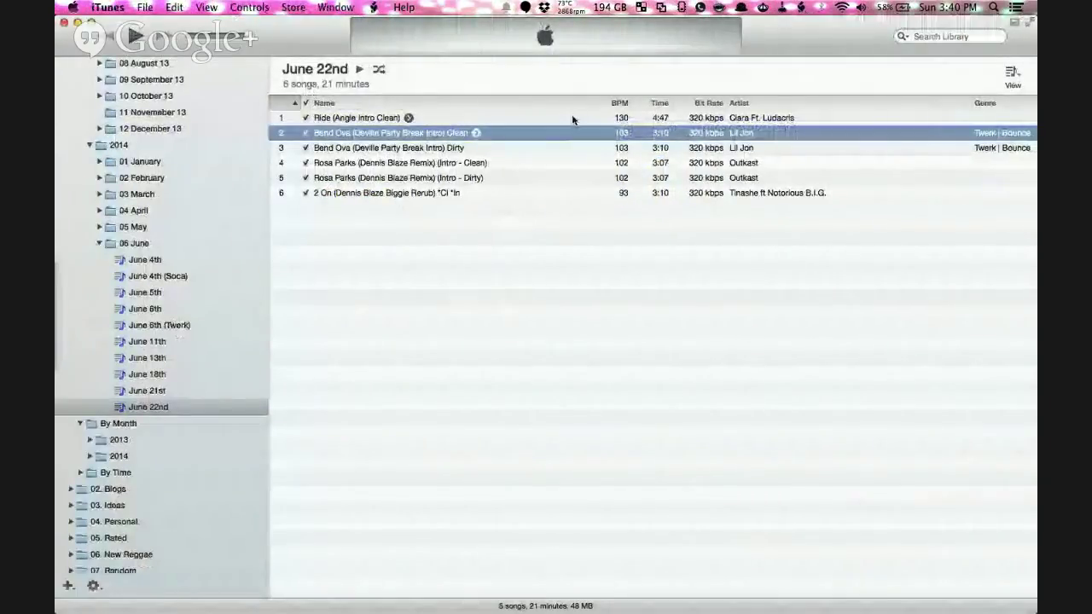
left_click(573, 118)
left_click(531, 195, "shift")
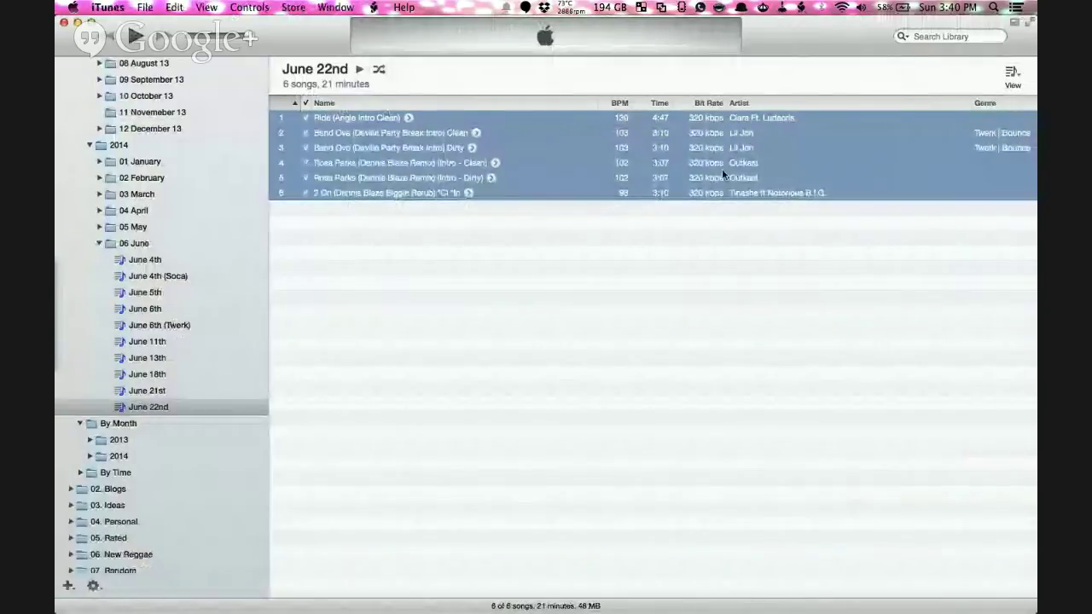
left_click(373, 8)
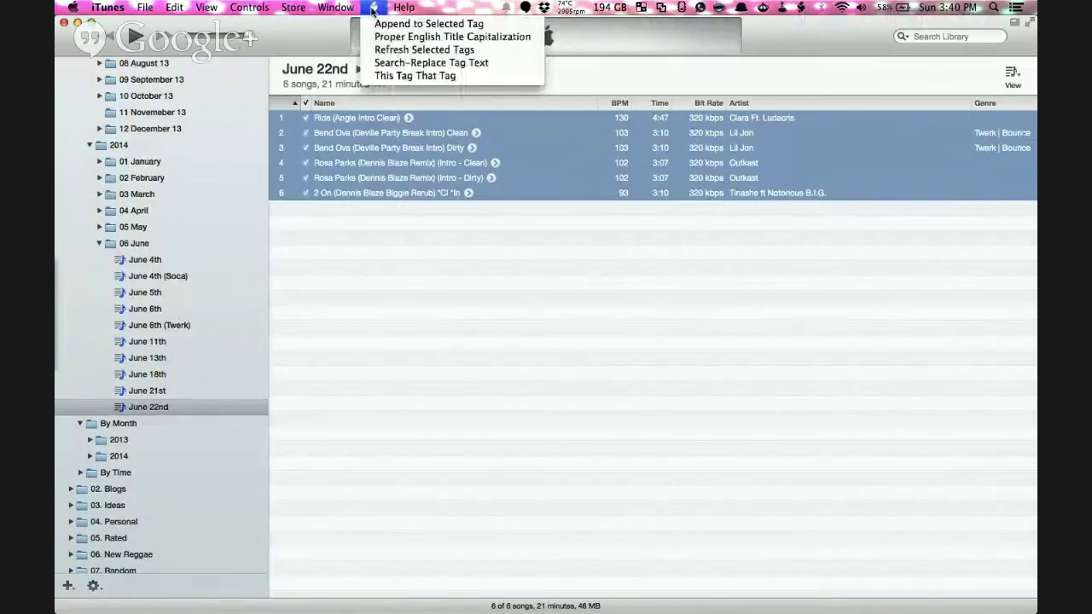
left_click(373, 8)
left_click(404, 7)
mouse_move(373, 8)
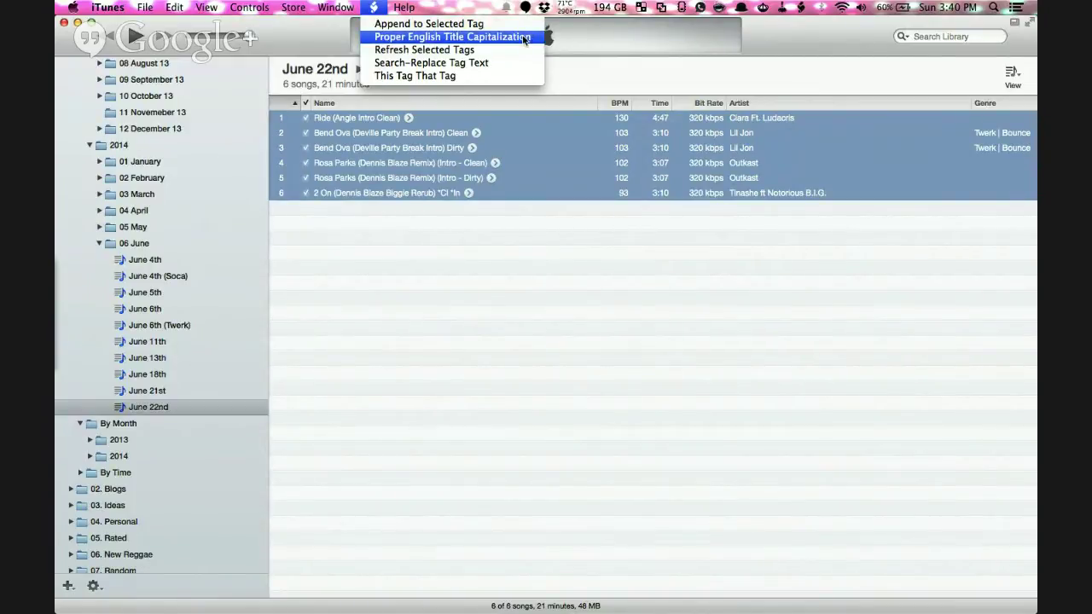
left_click(524, 40)
left_click(371, 227)
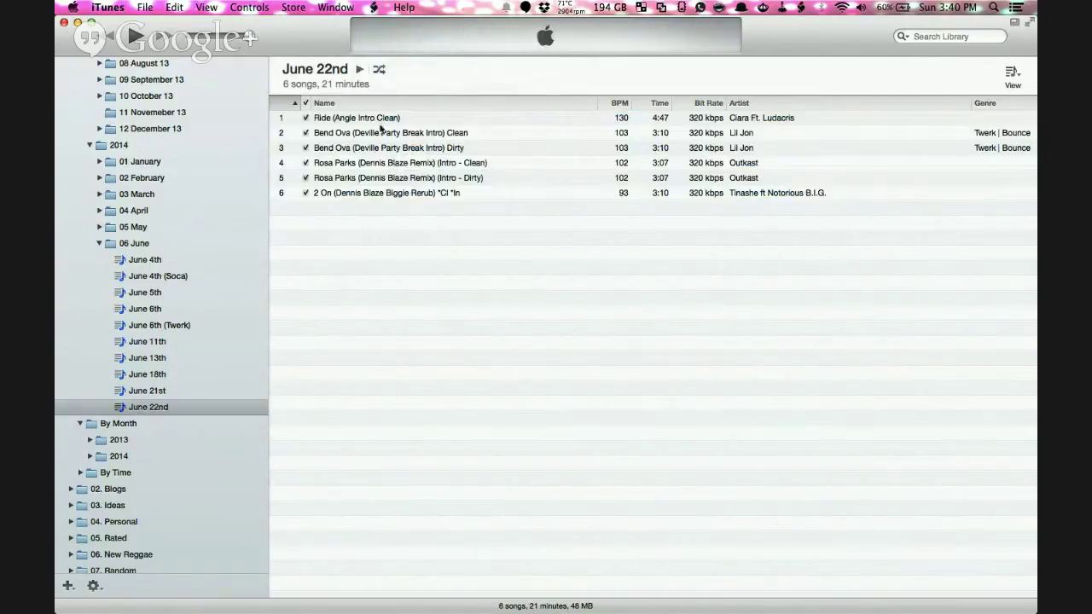
Rename the first song in the June 22nd playlist as "RIDE (Angle Intro Clean)".
left_click(365, 119)
right_click(365, 119)
left_click(404, 193)
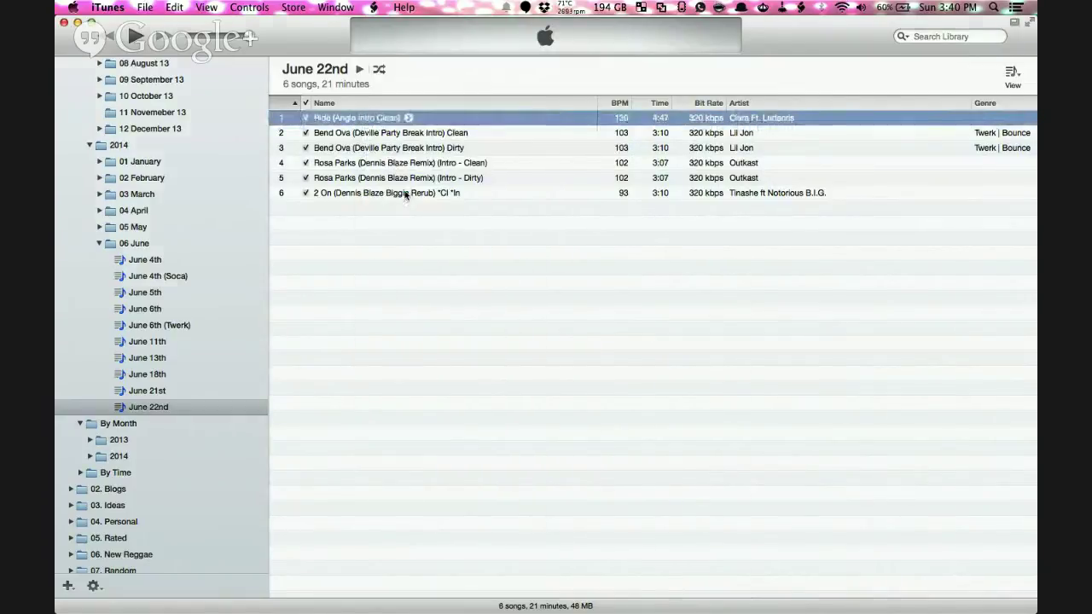
double_click(357, 303)
type("RIDE (Angle Intro Clean")
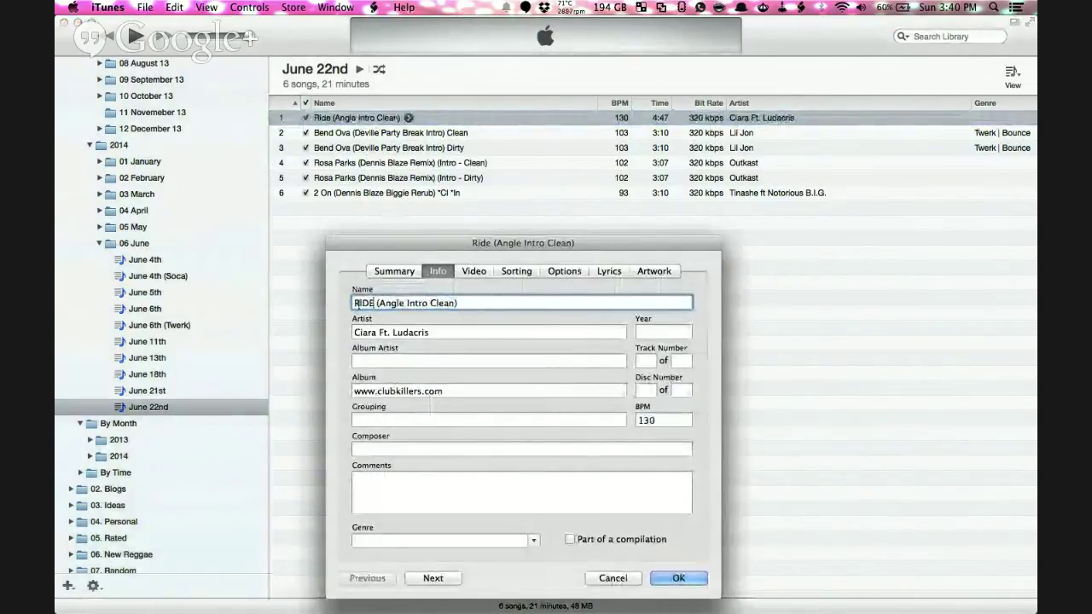
key("Return")
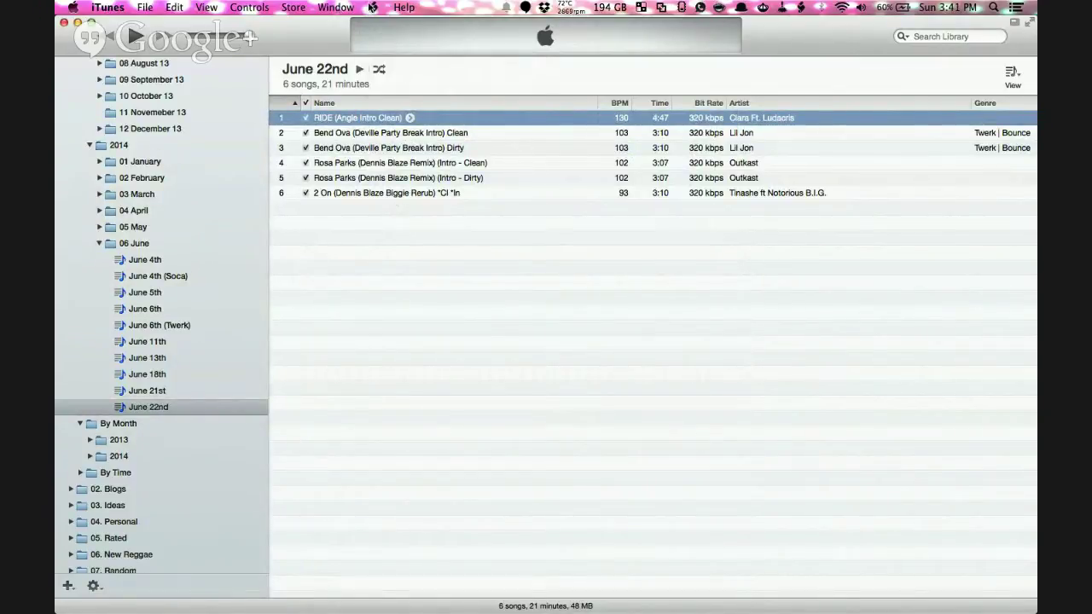
Run Proper English Title Capitalization on the selected first song in the June 22nd playlist.
left_click(371, 8)
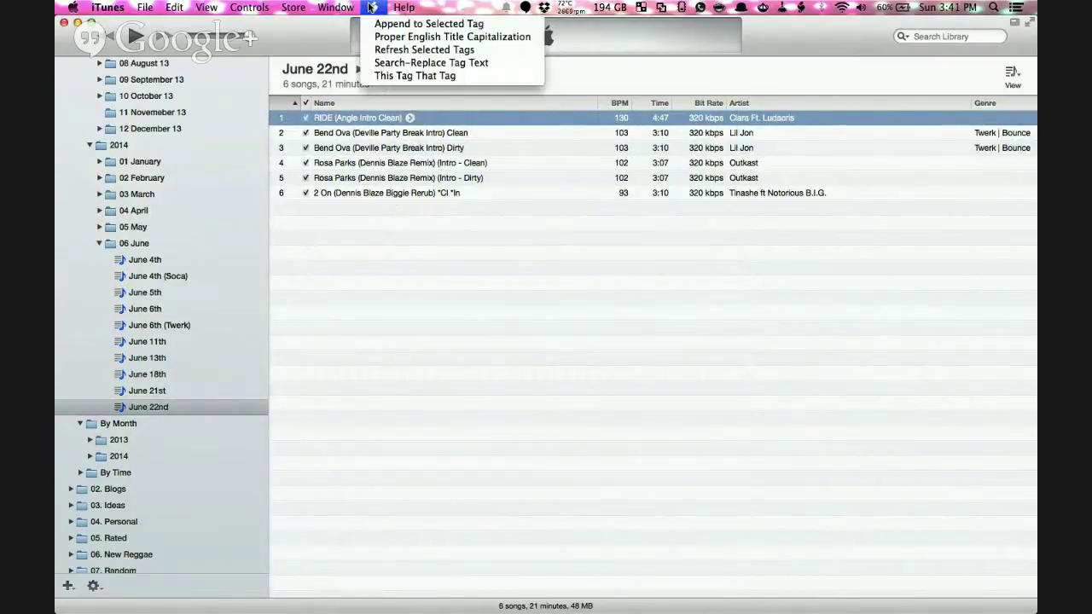
left_click(464, 39)
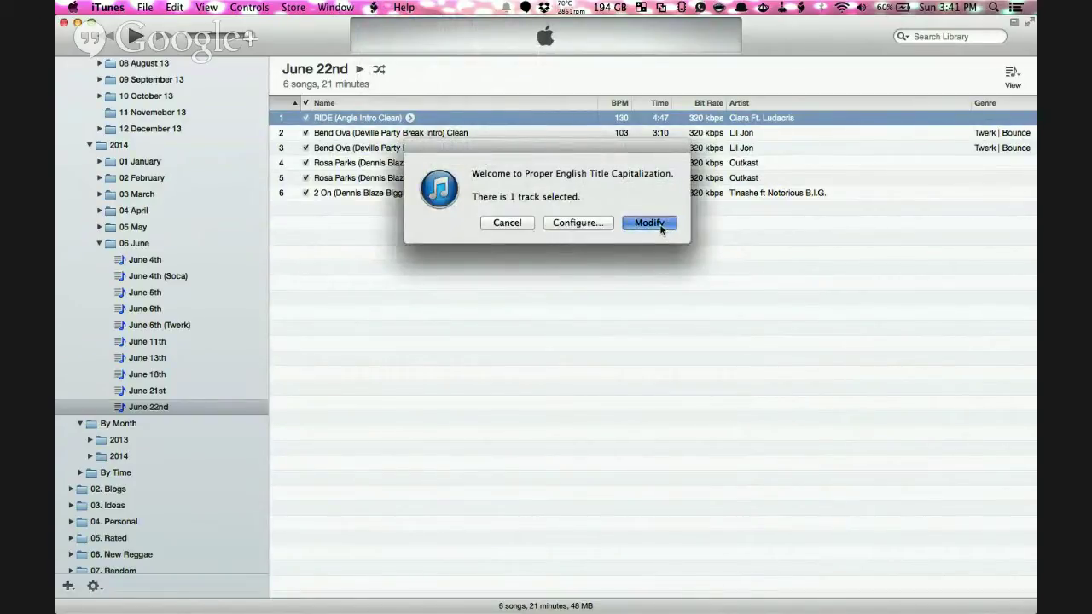
left_click(649, 223)
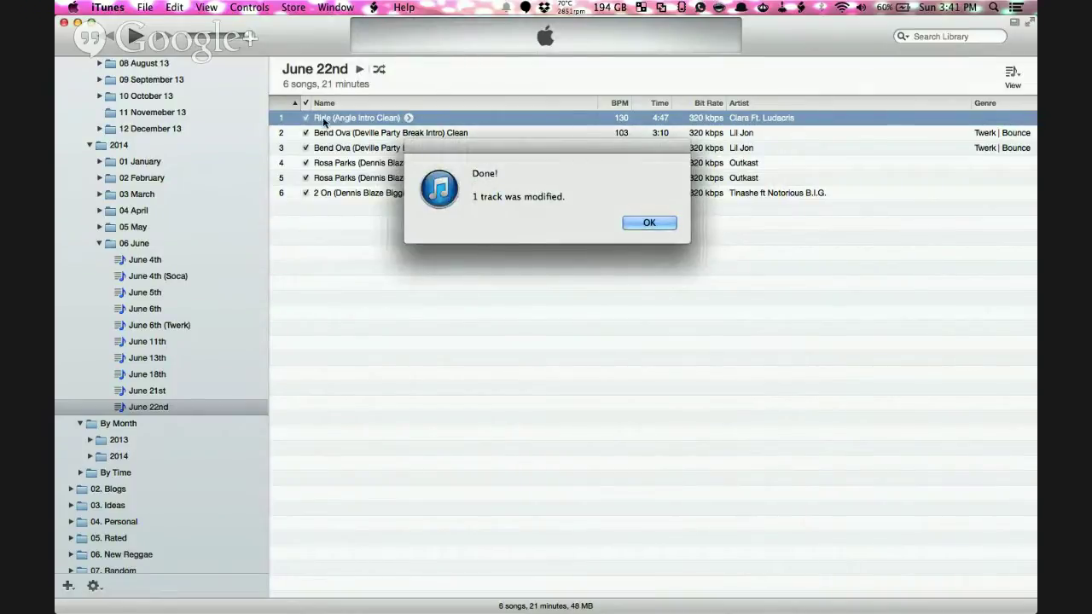
key("Return")
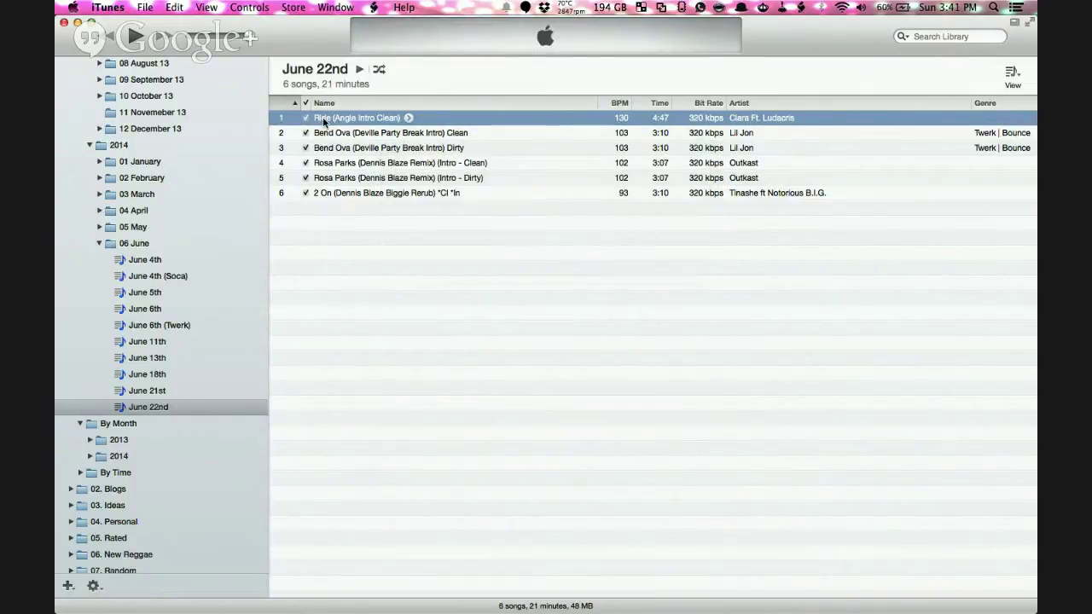
Examine the song titles and missing artist tags near the end of the full Music library sorted by artist.
scroll(192, 293, "up", 10)
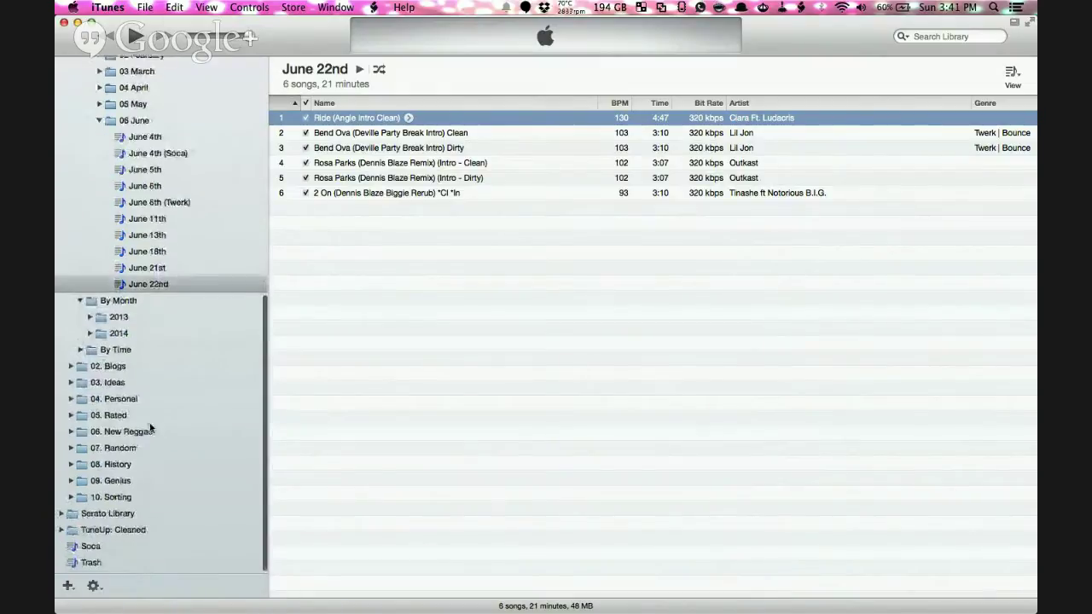
left_click(86, 79)
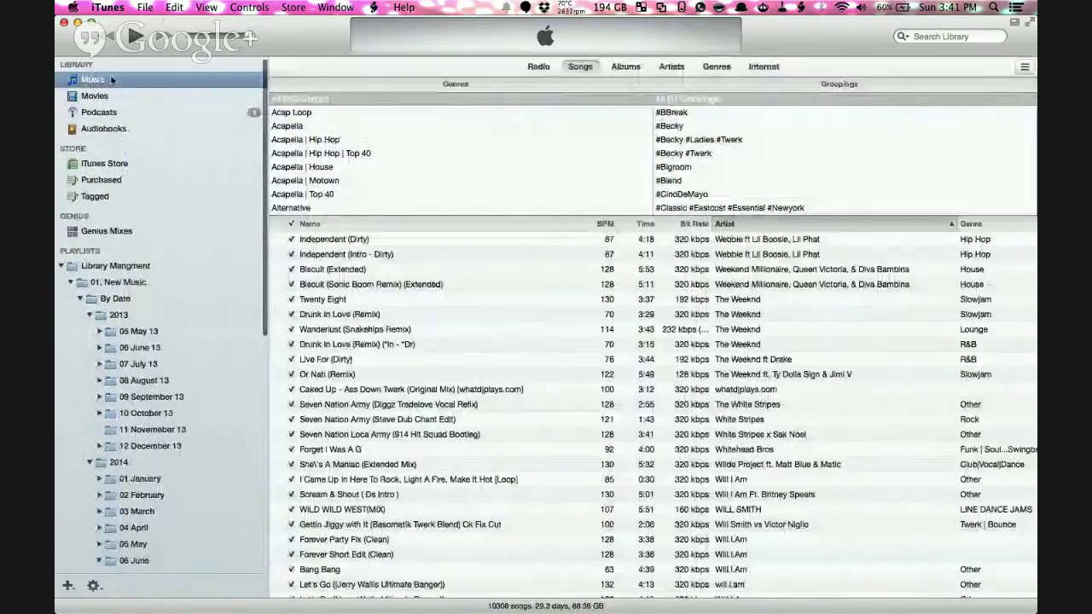
scroll(942, 292, "down", 20)
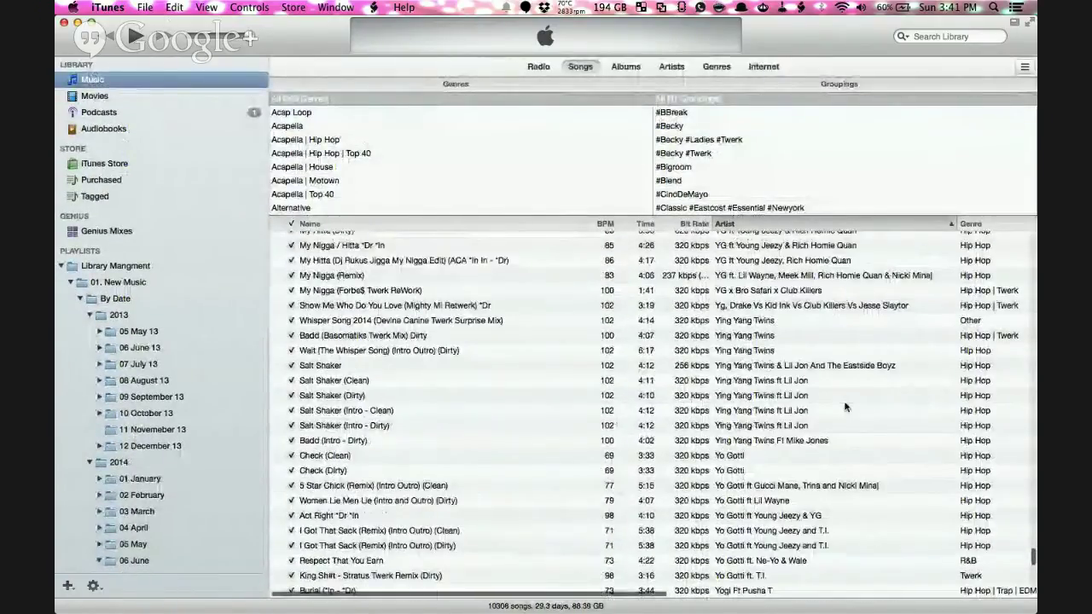
scroll(845, 407, "down", 15)
scroll(845, 407, "down", 20)
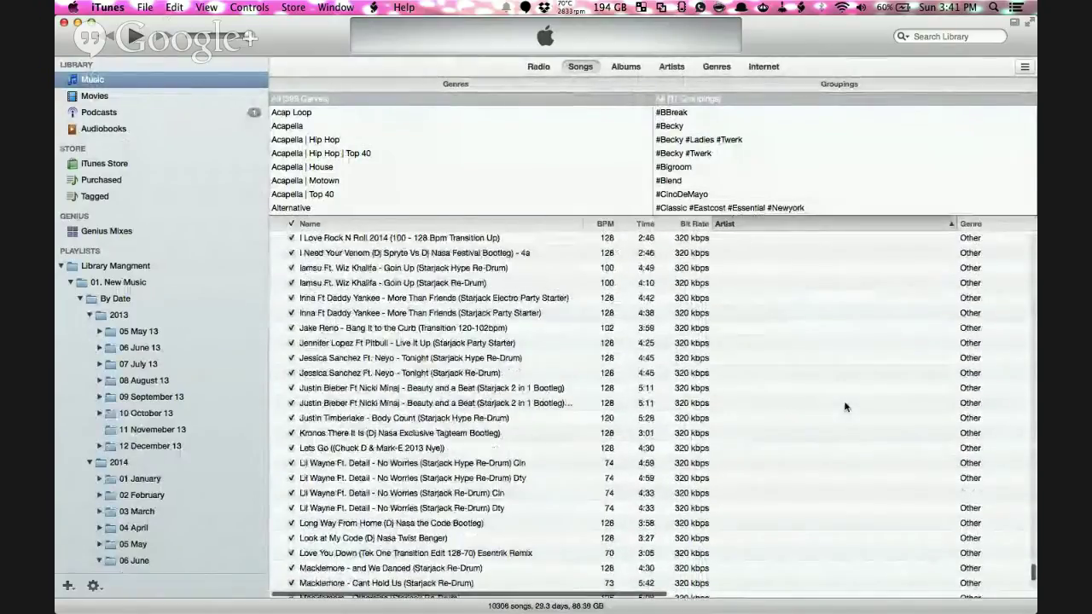
scroll(844, 407, "down", 20)
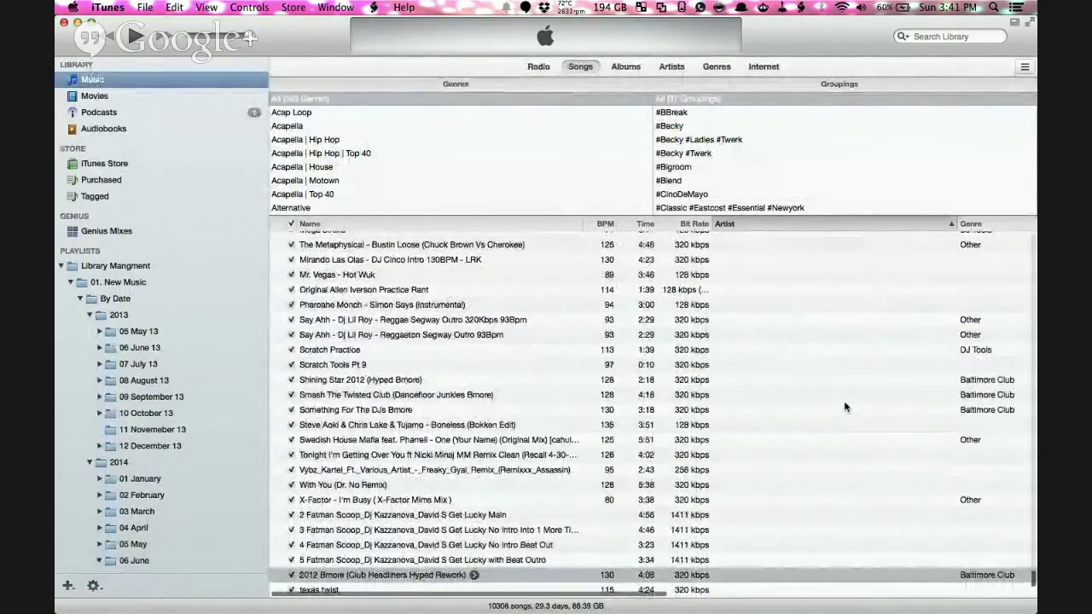
scroll(844, 407, "up", 3)
scroll(844, 406, "up", 20)
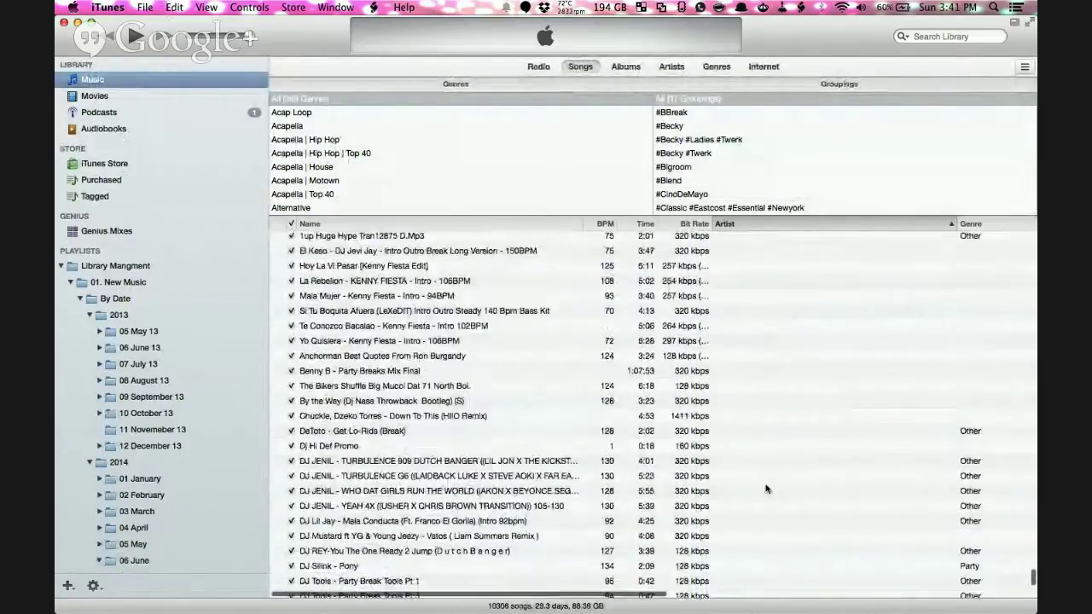
scroll(170, 384, "down", 10)
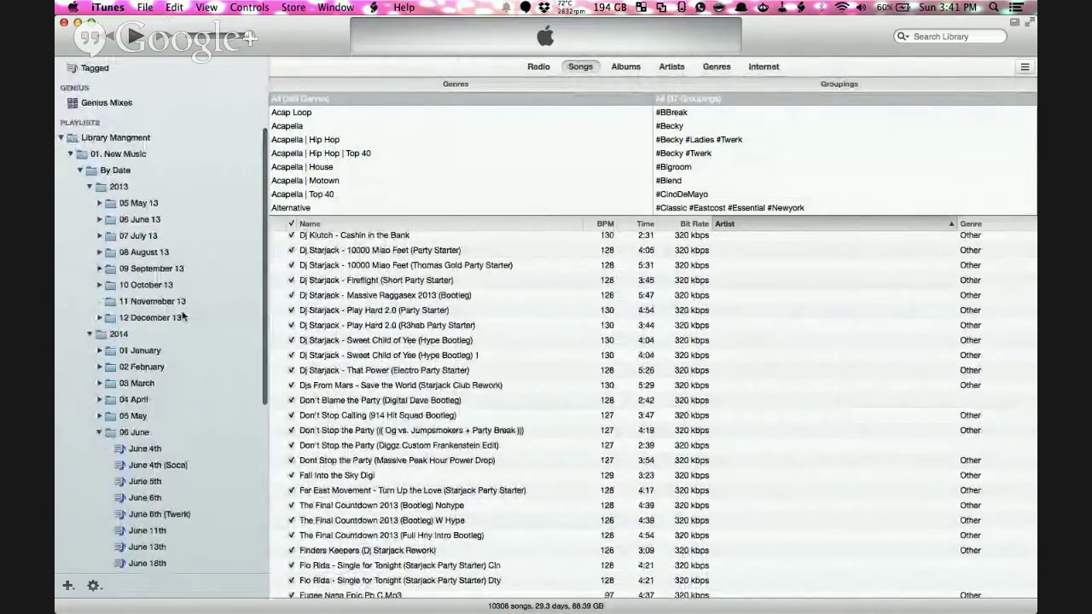
Select all six songs in the June 22nd playlist and start the Search-Replace Tag Text script on the Name tag.
left_click(156, 455)
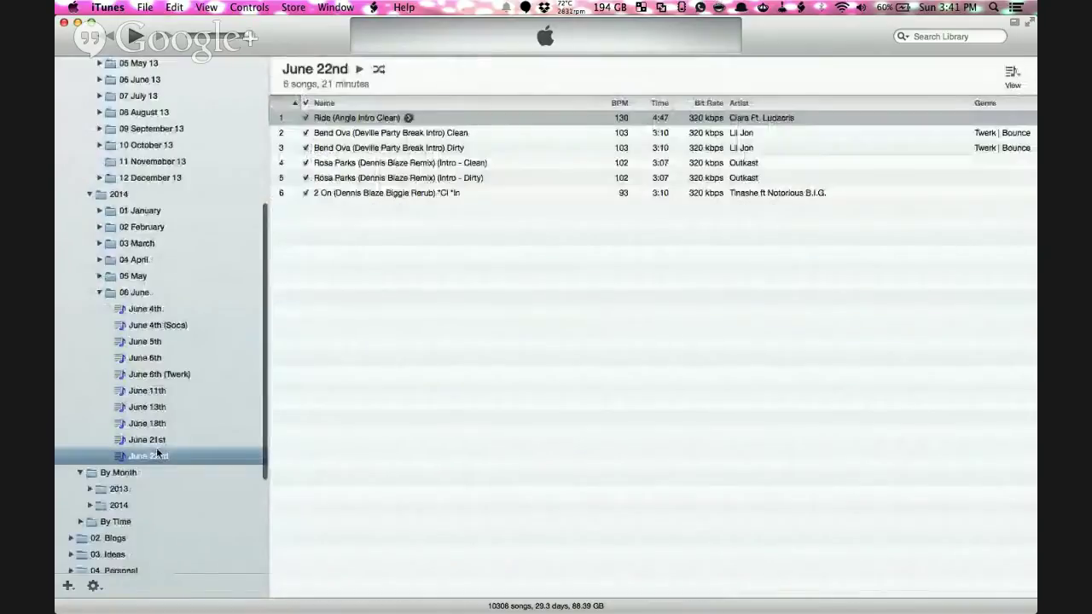
left_click(372, 7)
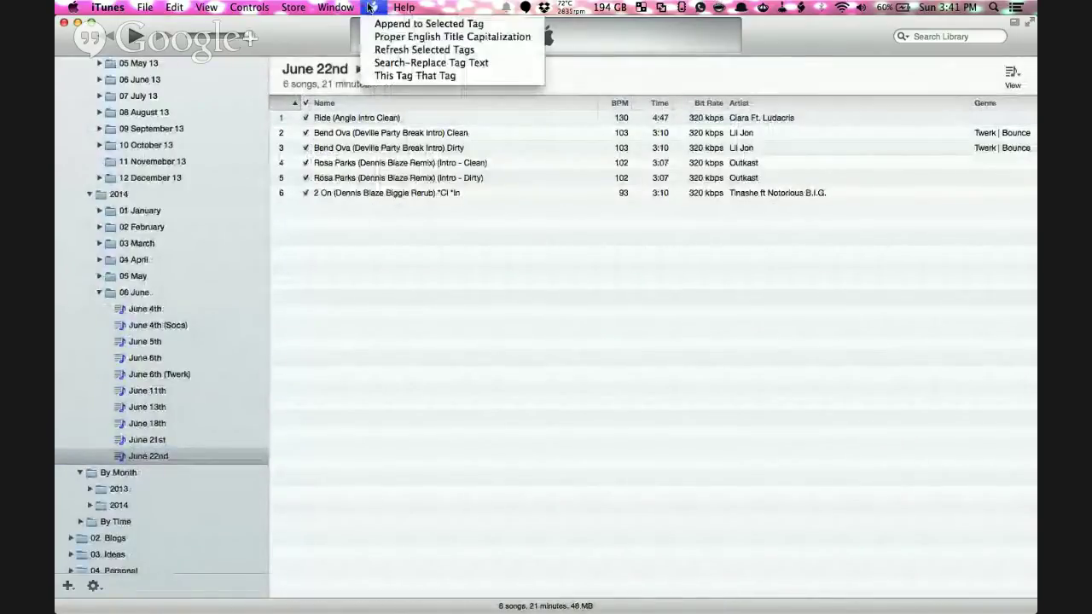
left_click(359, 118)
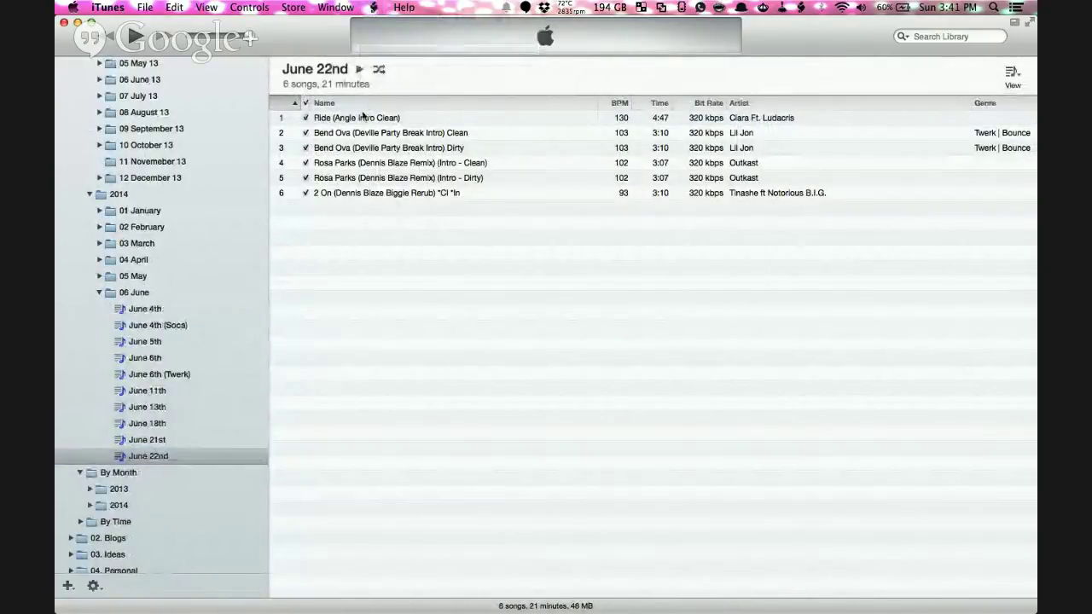
left_click(357, 120)
key("super+a")
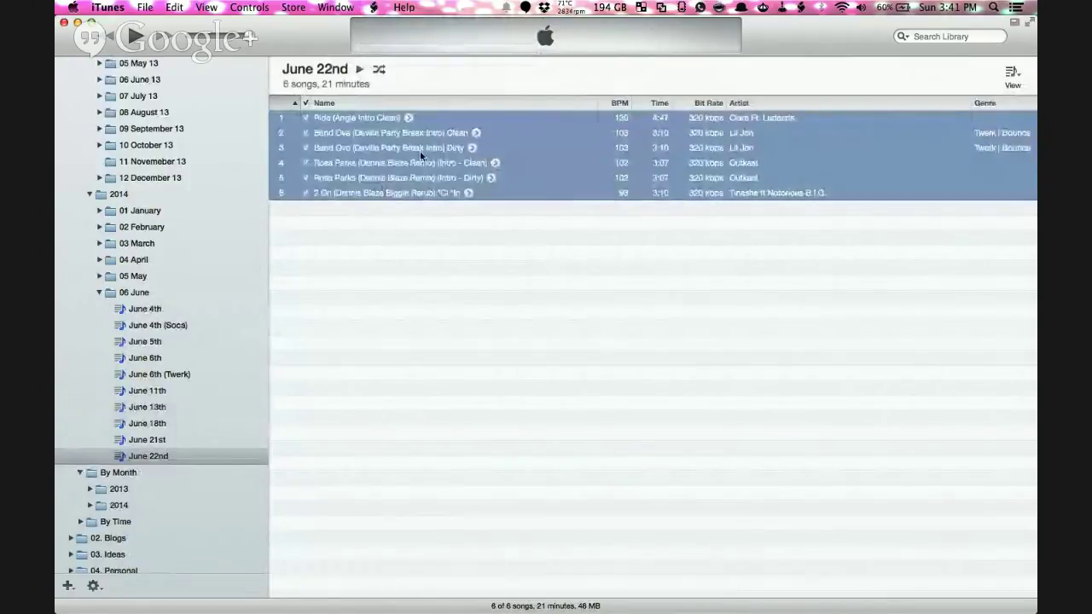
left_click(373, 7)
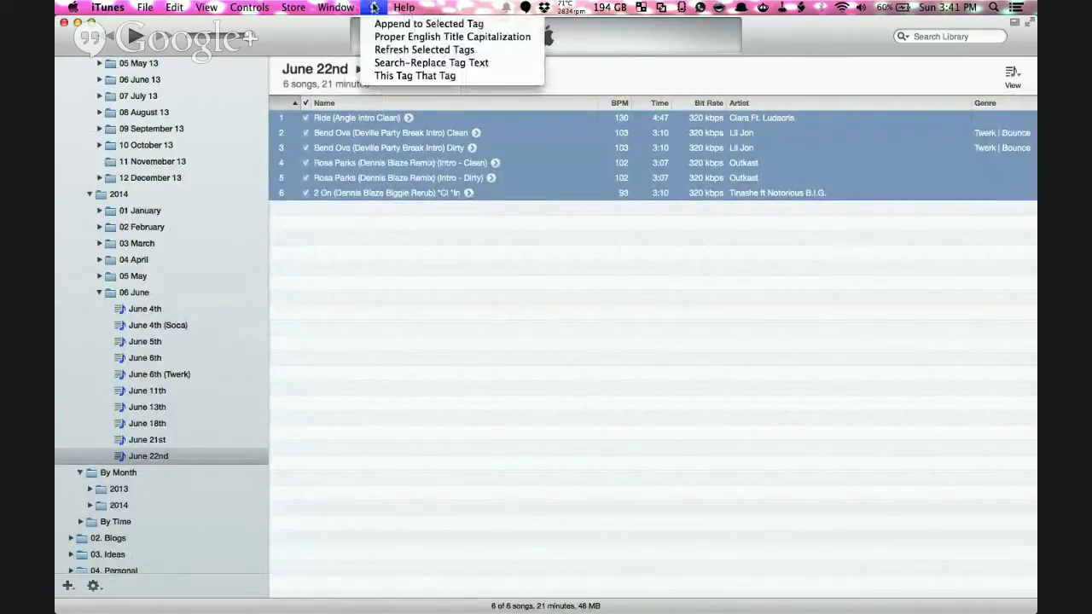
left_click(523, 63)
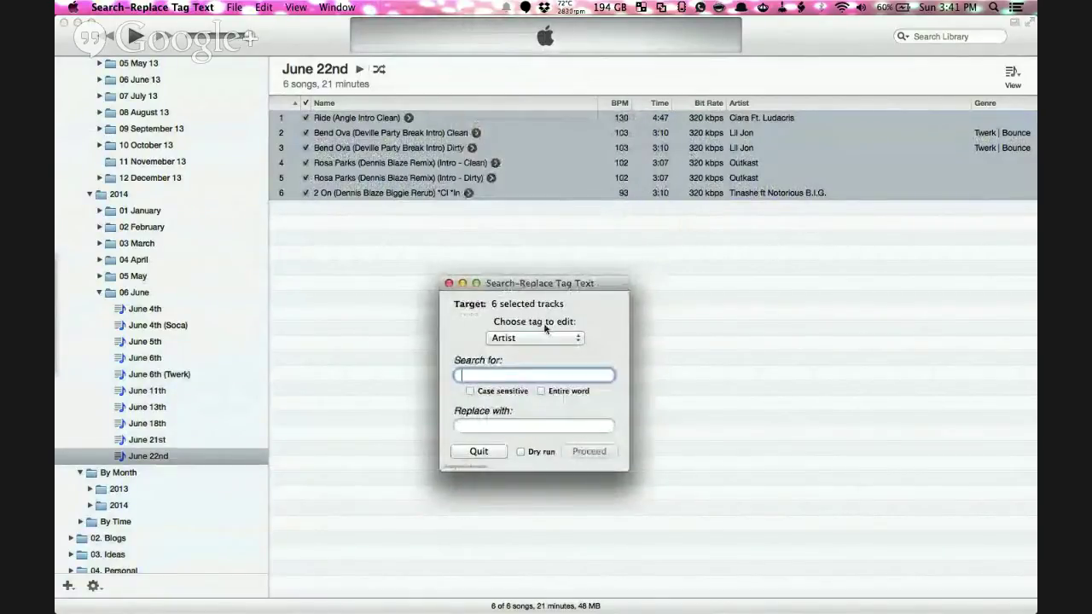
left_click(535, 337)
left_click(511, 310)
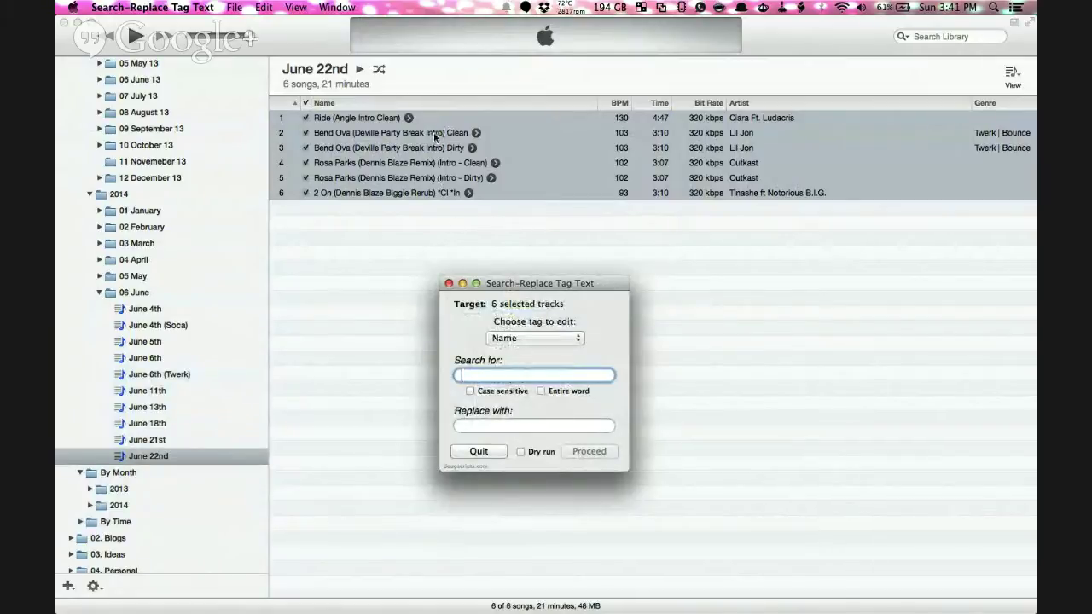
Perform a dry run of replacing "Intro" with "*In" in the selected songs' names.
type("Intro")
key("Tab")
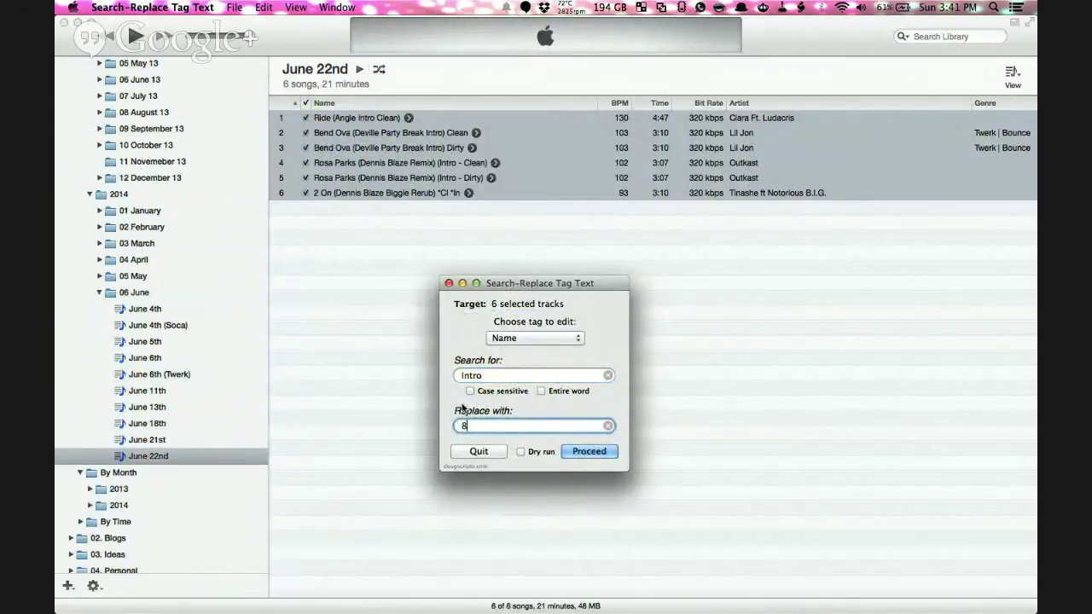
type("*In")
left_click(530, 453)
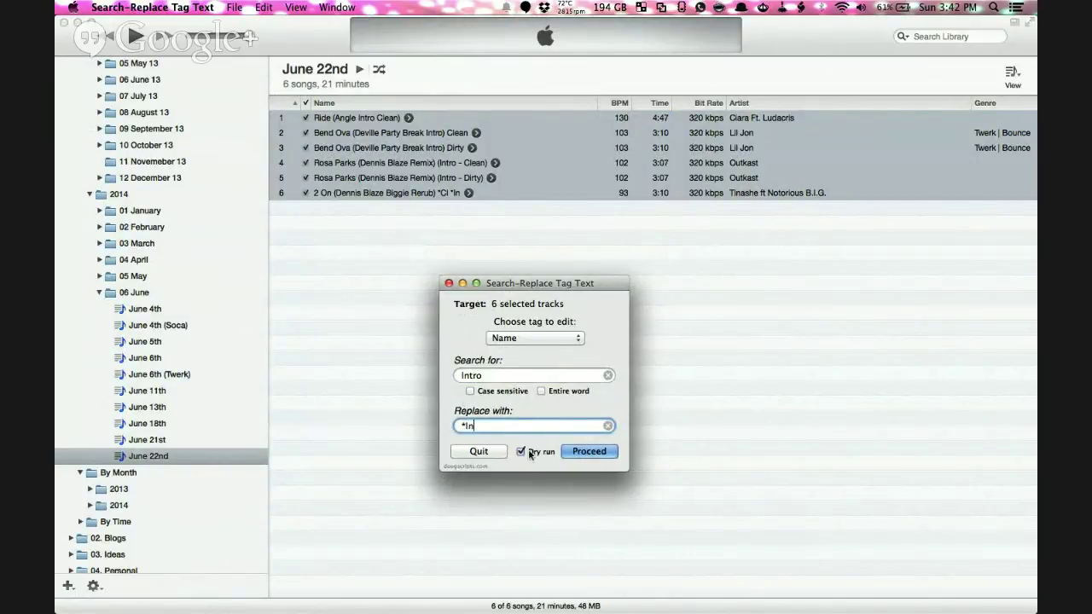
left_click(576, 451)
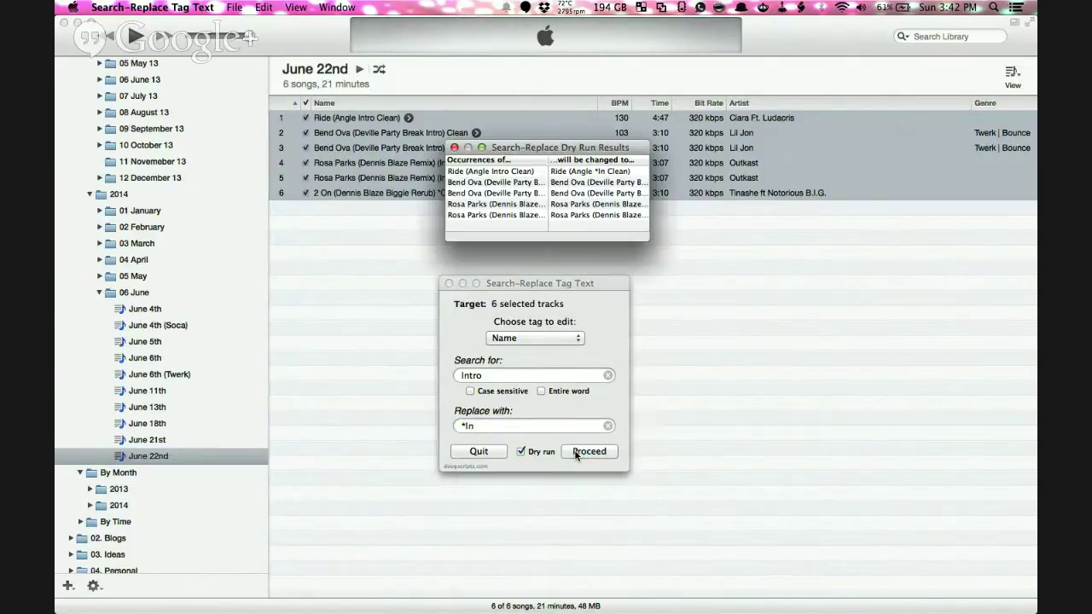
Widen the dry run results to compare the original and replacement names in full, and close them.
left_click(470, 174)
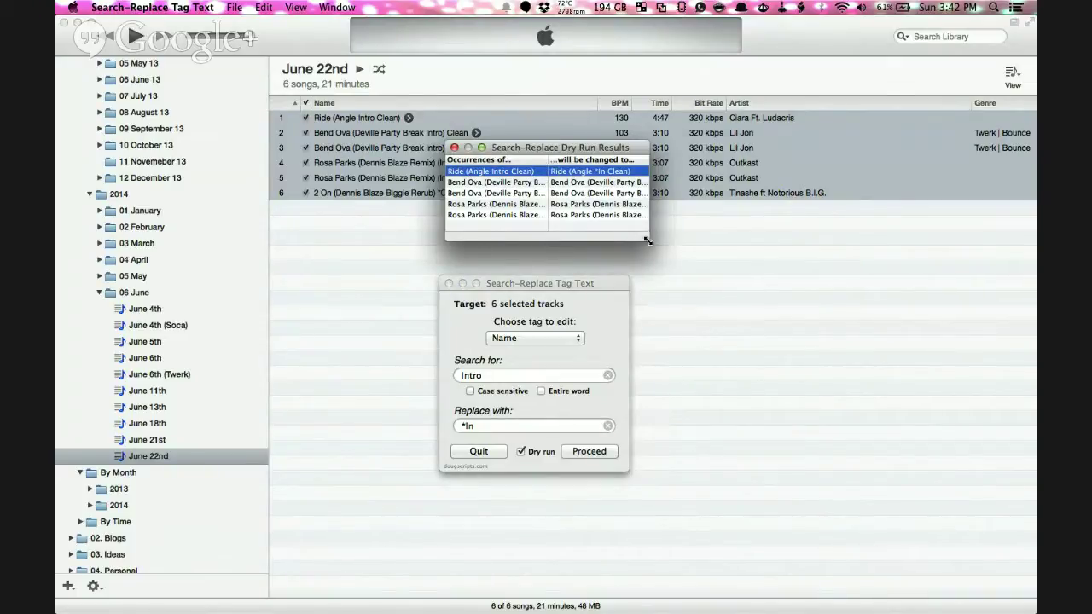
left_click_drag(647, 241, 913, 253)
left_click(623, 184)
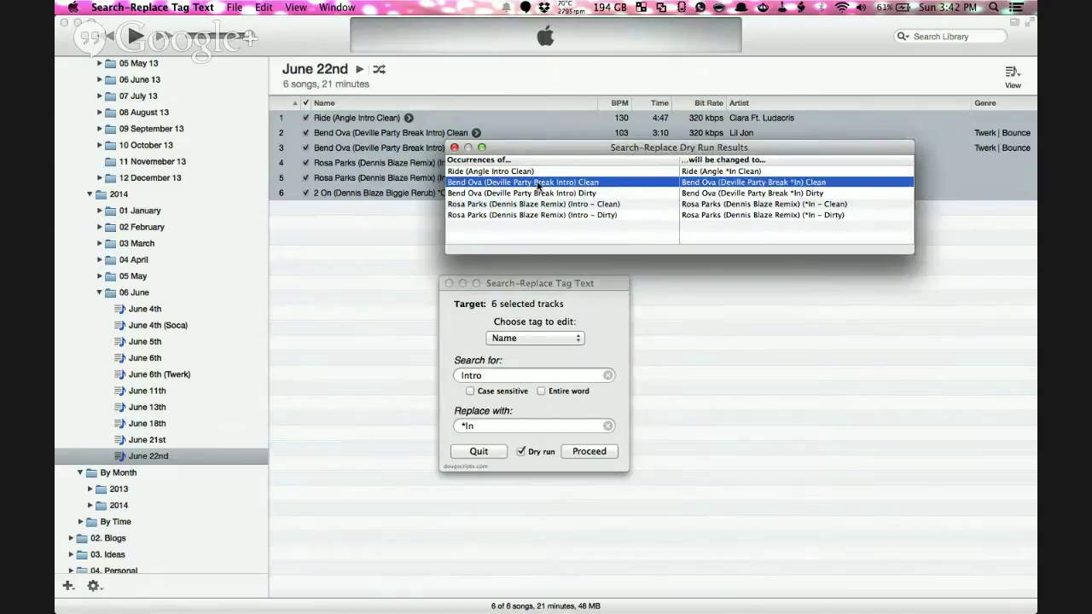
left_click(456, 147)
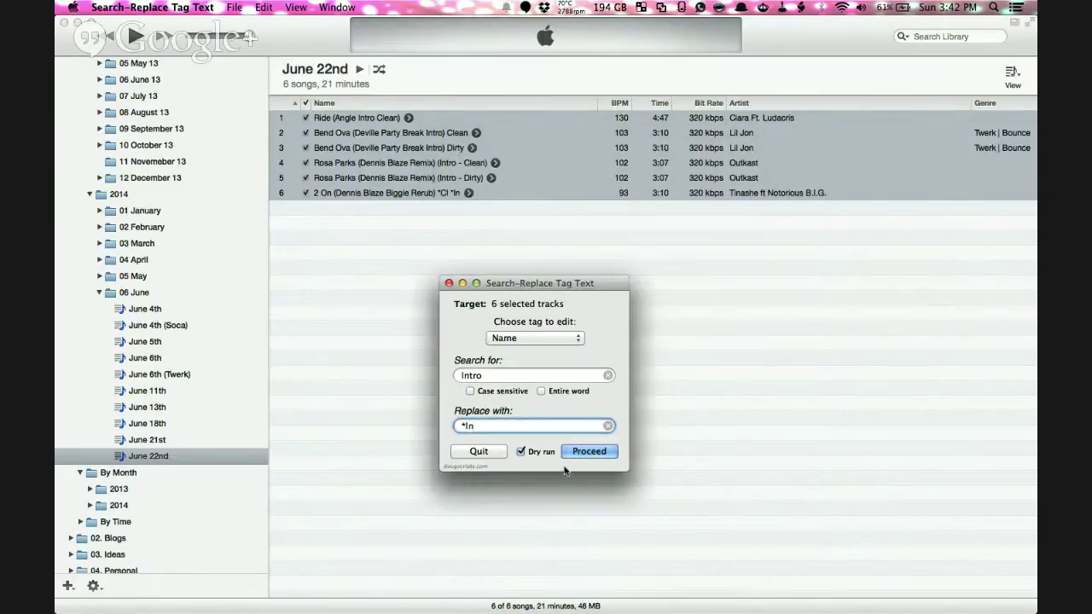
Turn off the dry run option and replace "Intro" with "*In" in the selected songs' names.
left_click(521, 452)
left_click(587, 452)
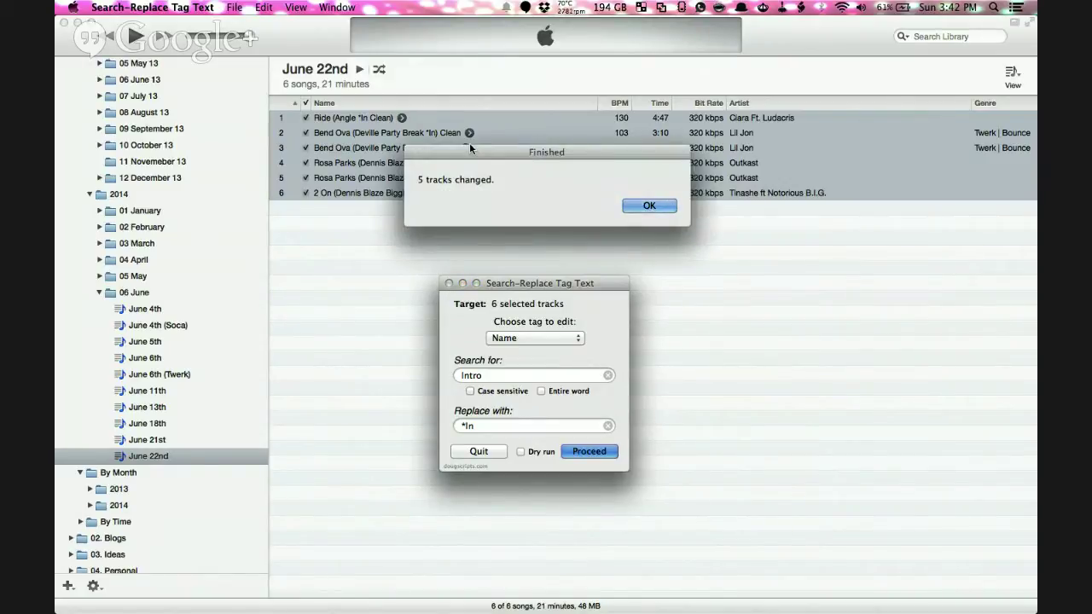
key("Return")
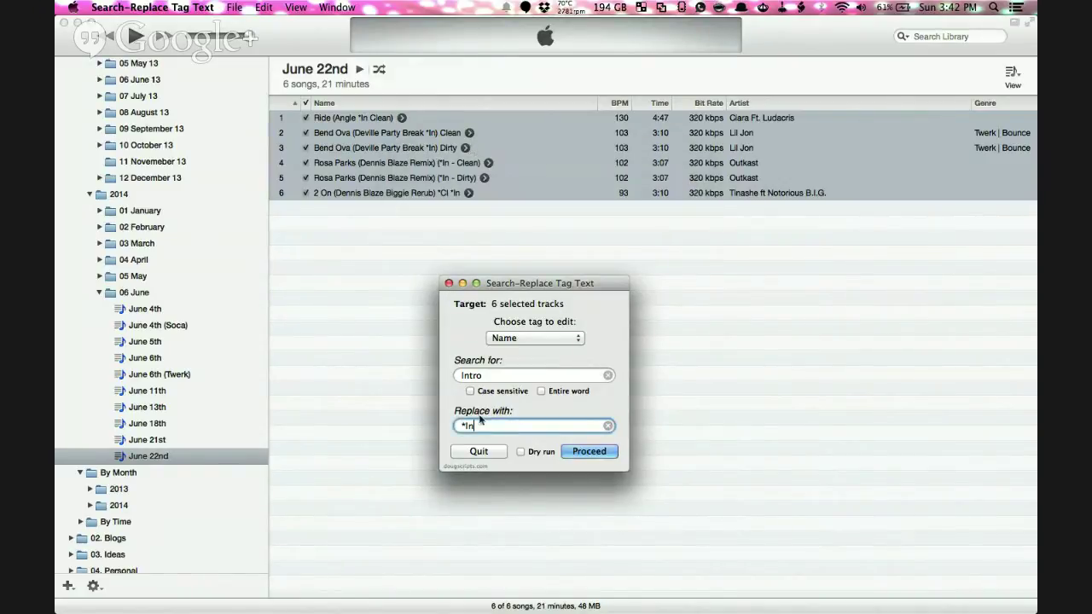
Replace "Clean" with "*Cl" in the names of the selected songs.
double_click(510, 373)
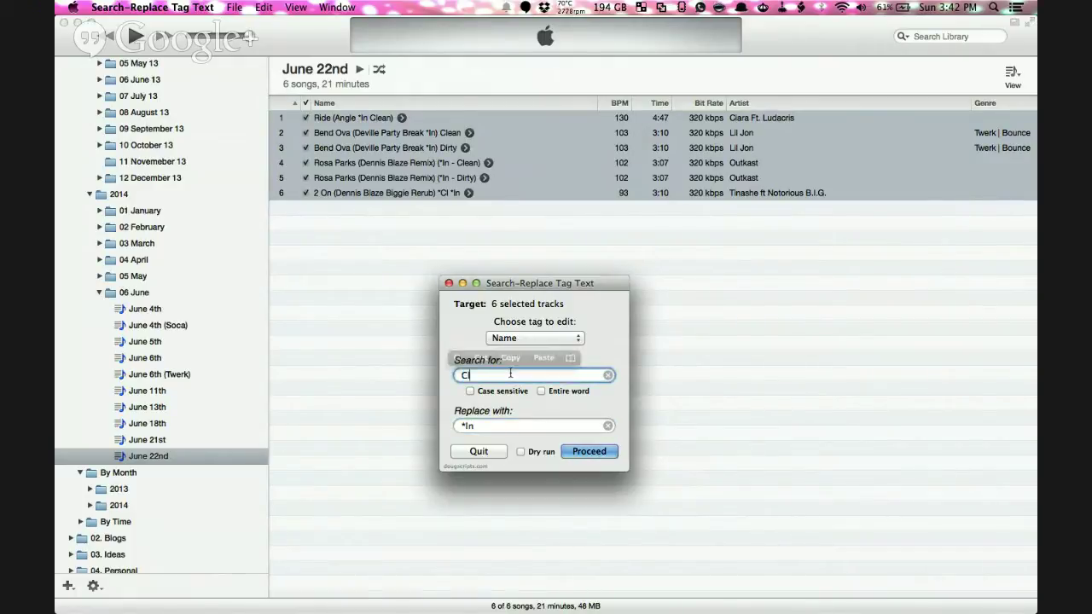
type("Clean")
key("Tab")
type("*Cl")
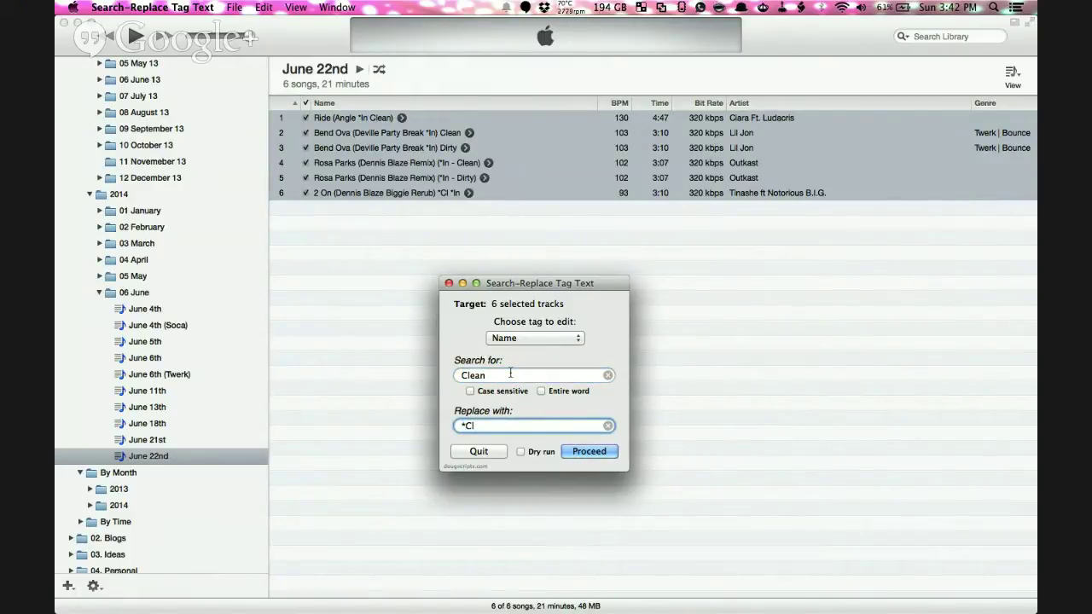
key("Return")
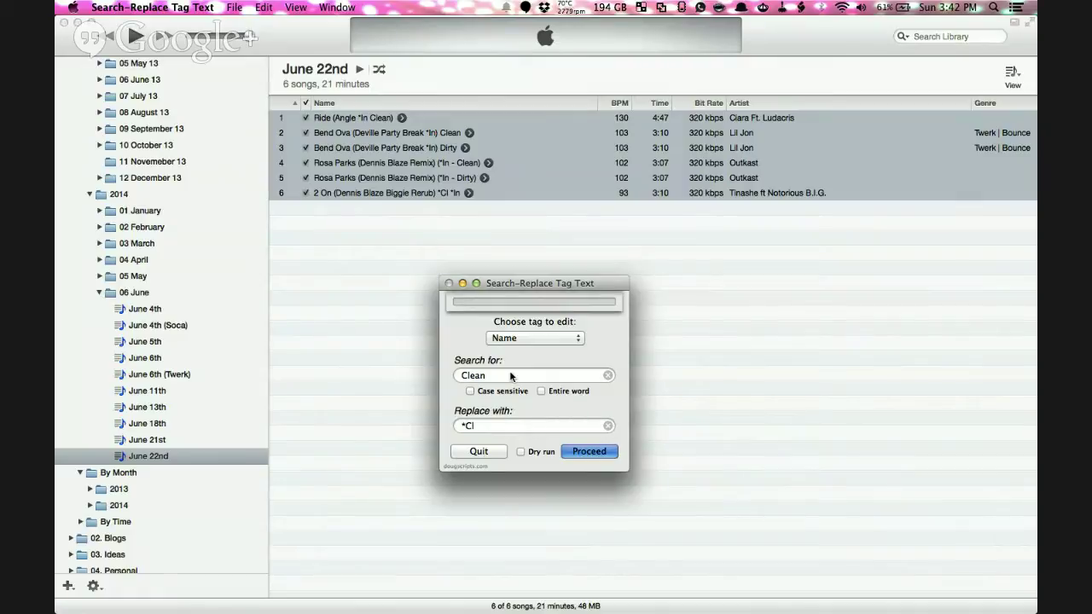
key("Return")
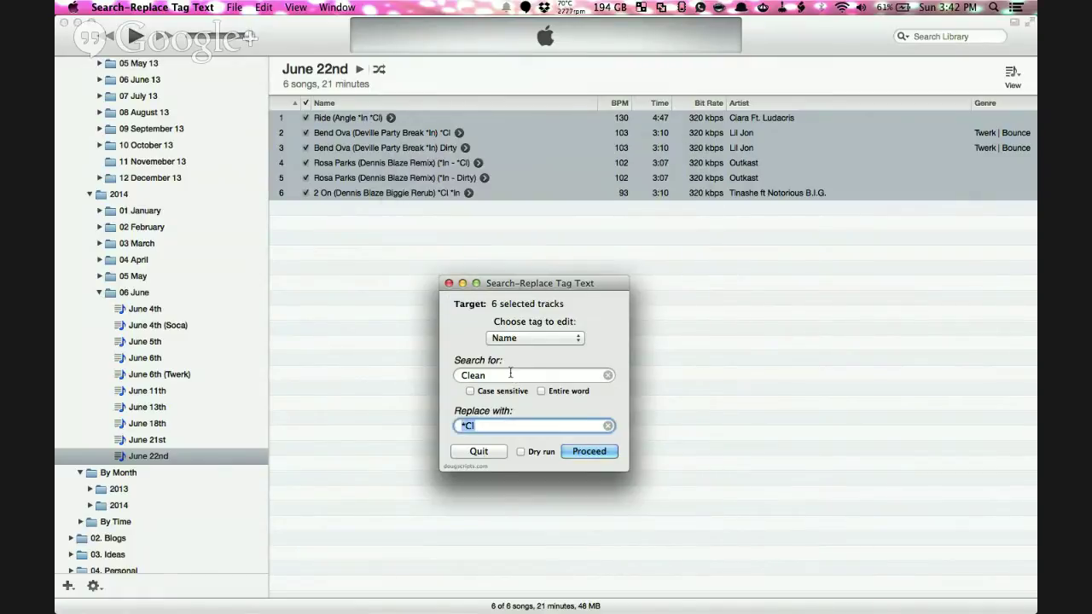
Replace "Dirty" with "*Dr" in the names of the selected songs.
double_click(500, 376)
type("Dirty")
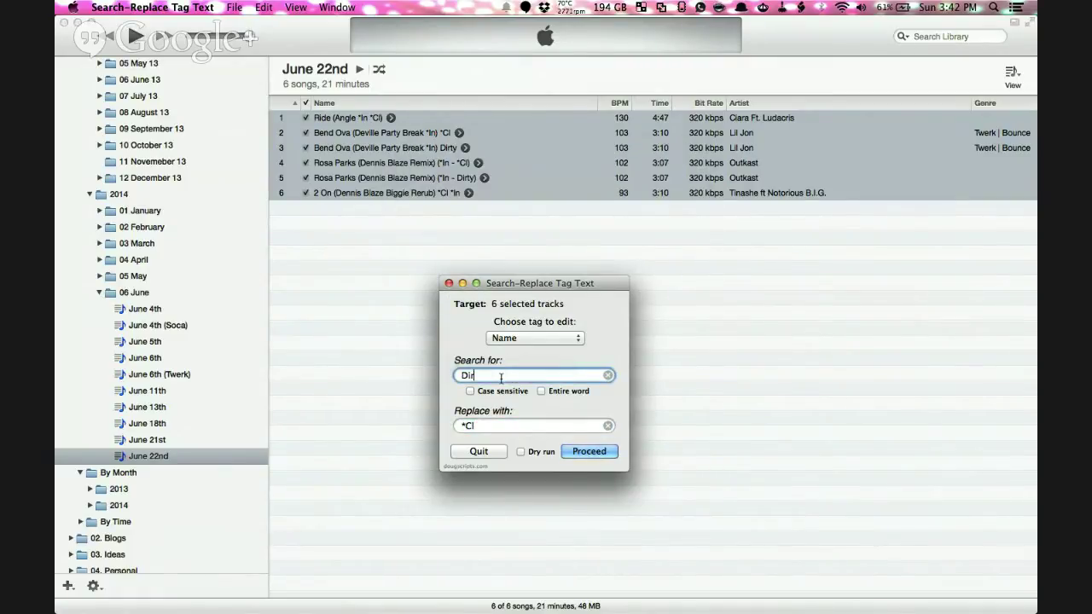
key("Tab")
type("*Dr")
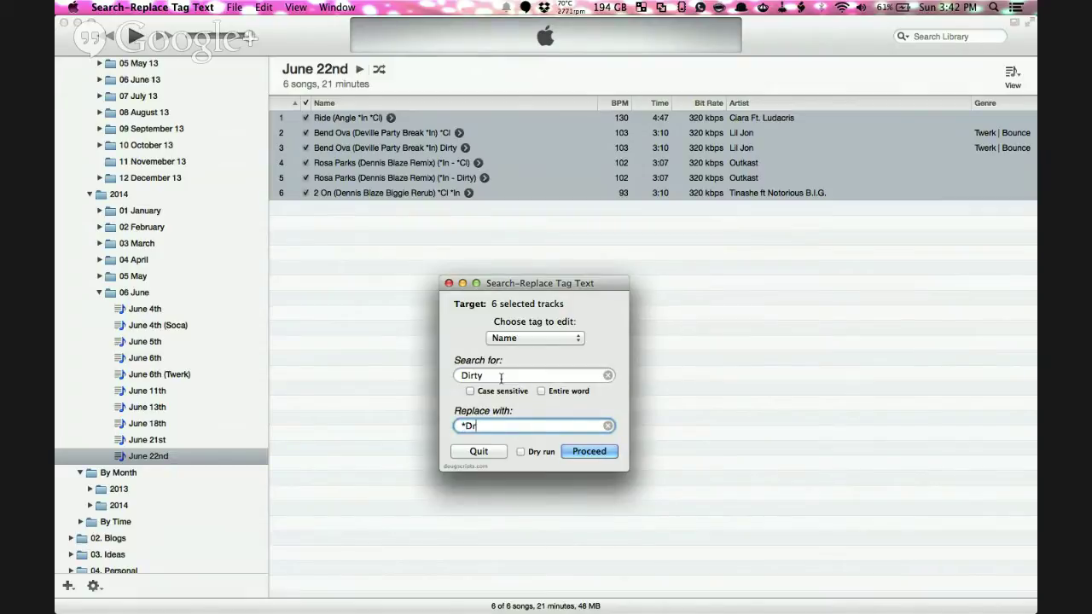
key("Return")
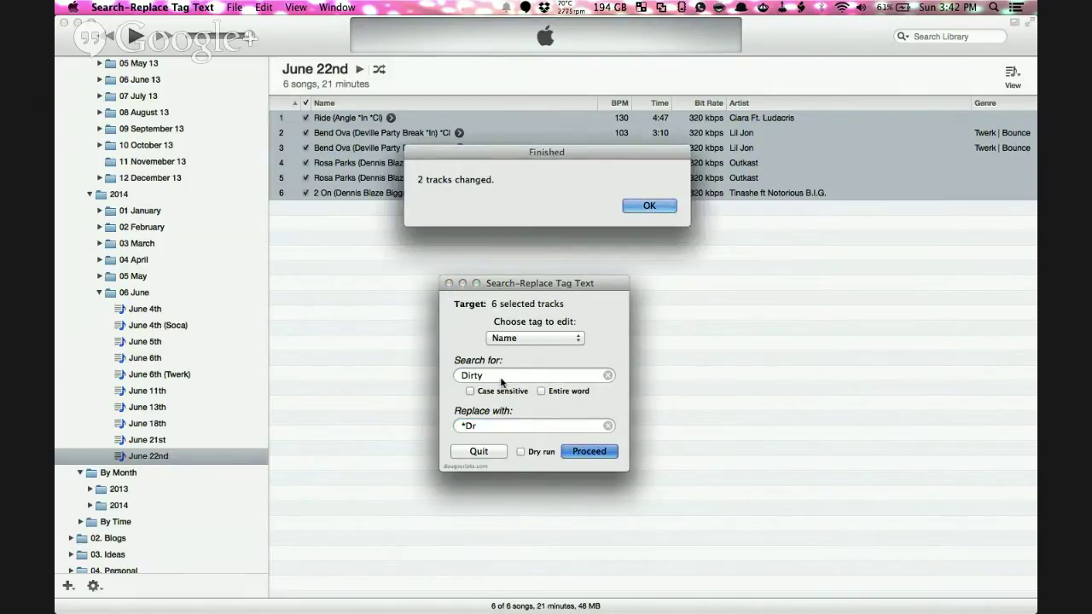
key("Return")
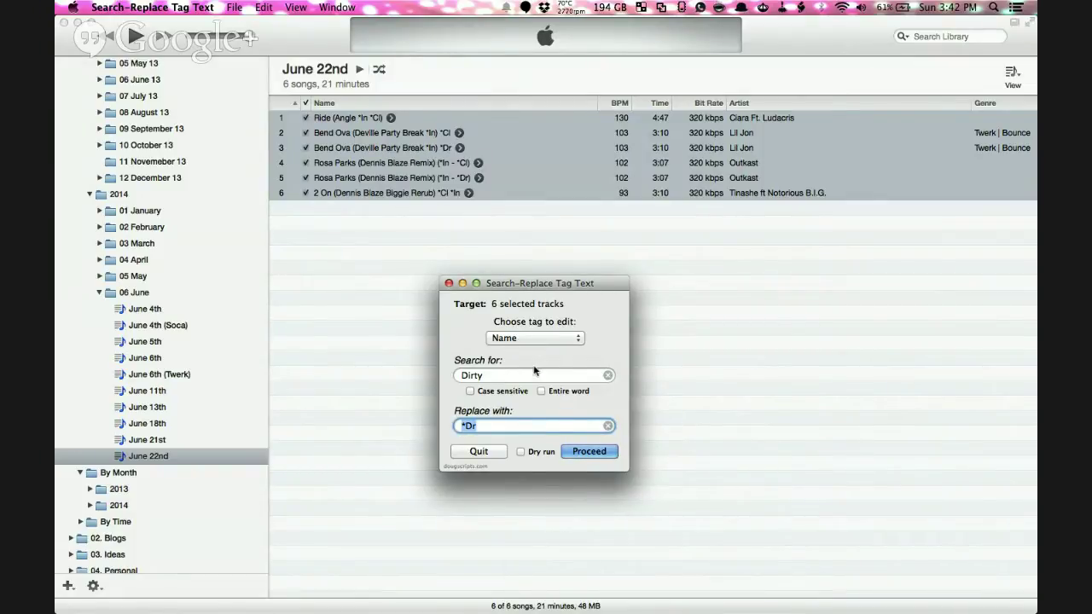
Open MetaBliss beside the Search-Replace Tag Text dialog to compare the two tools, and quit the Search-Replace script.
key("ctrl+Up")
key("ctrl+Up")
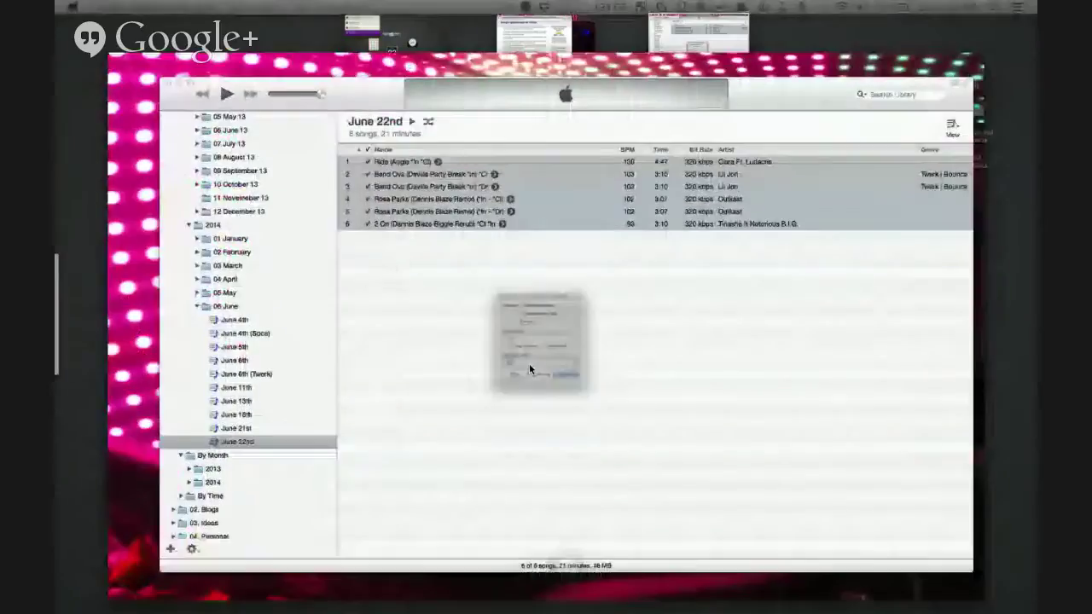
key("alt+space")
type("me")
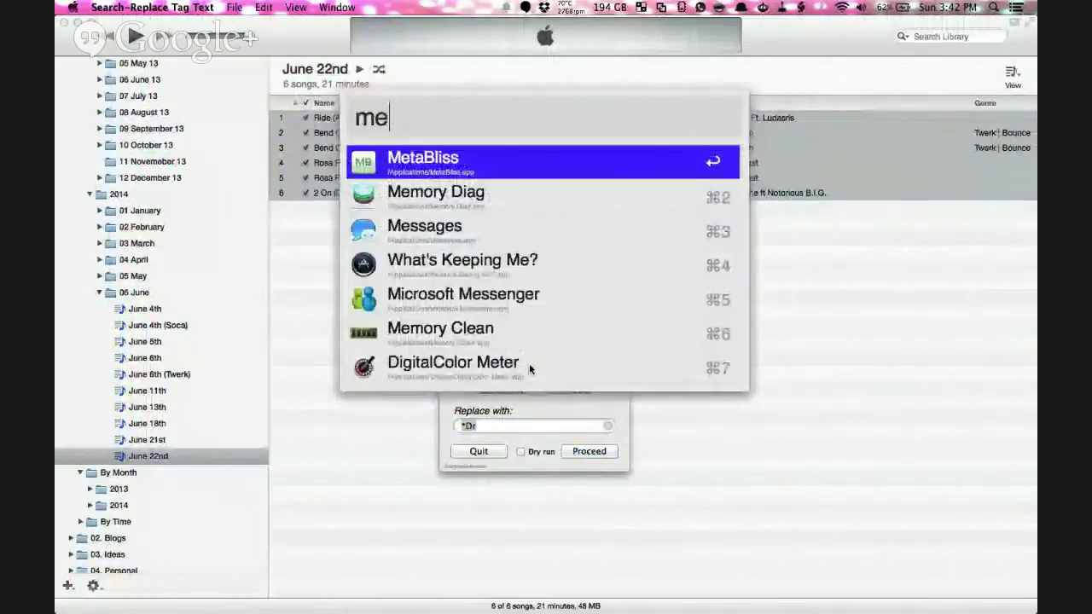
key("Return")
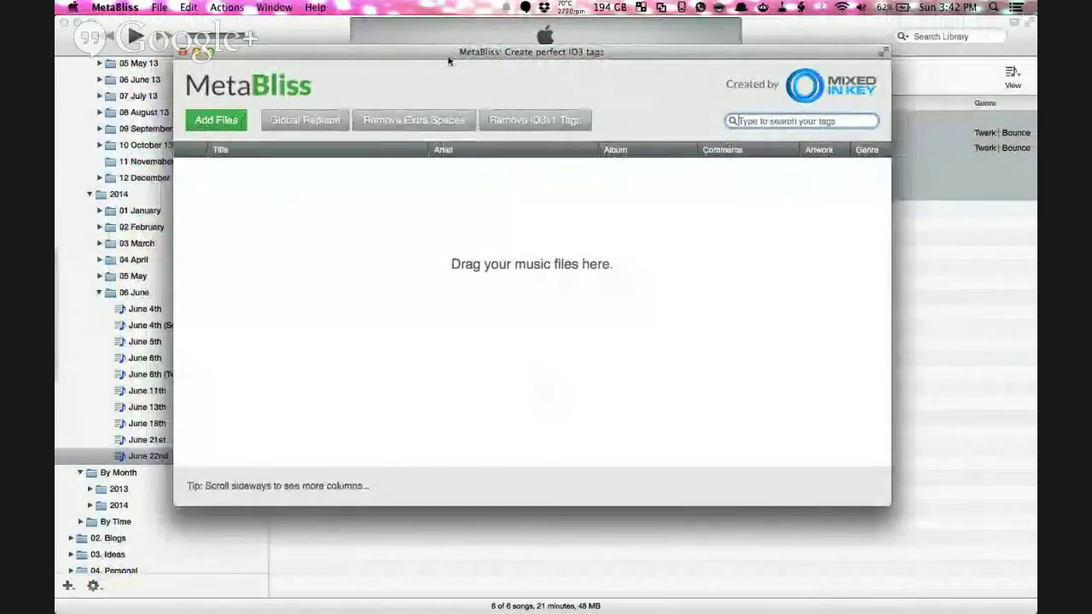
left_click_drag(445, 48, 432, 568)
left_click_drag(554, 288, 625, 207)
left_click_drag(549, 558, 488, 114)
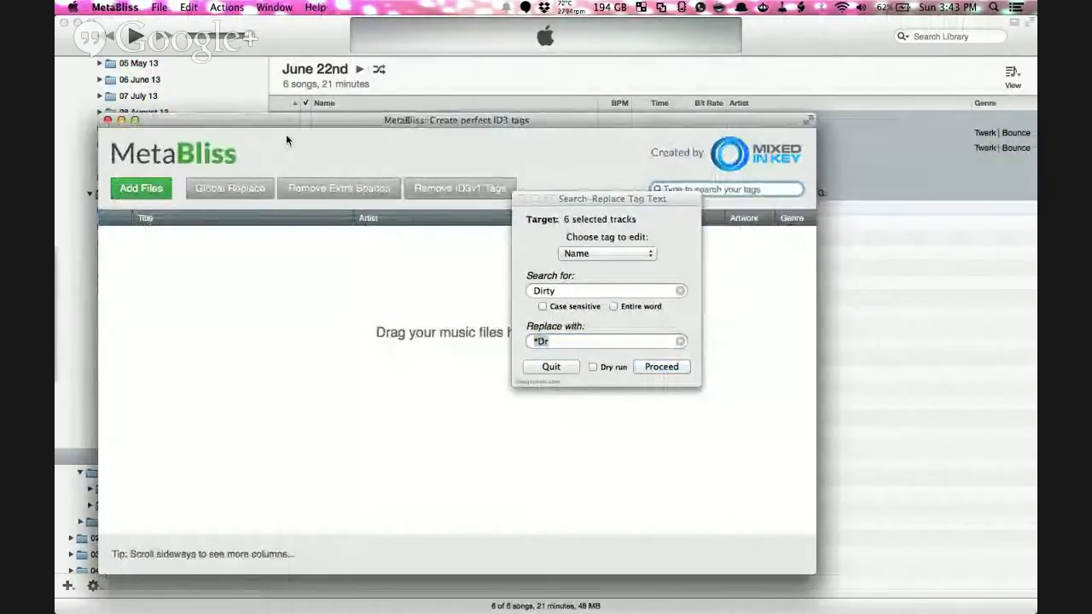
left_click(581, 225)
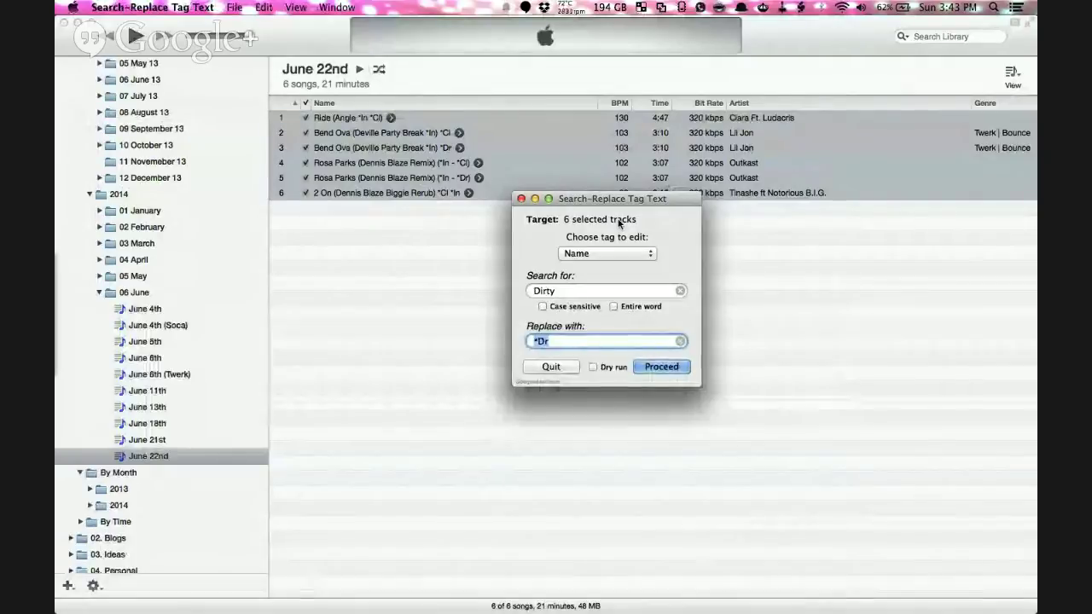
left_click(552, 368)
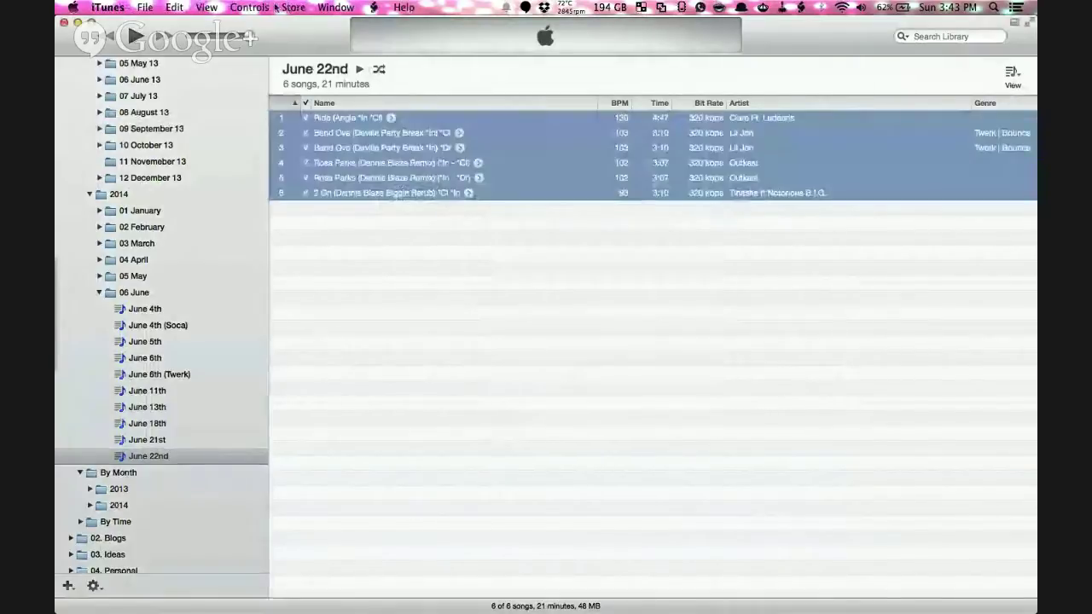
left_click(373, 7)
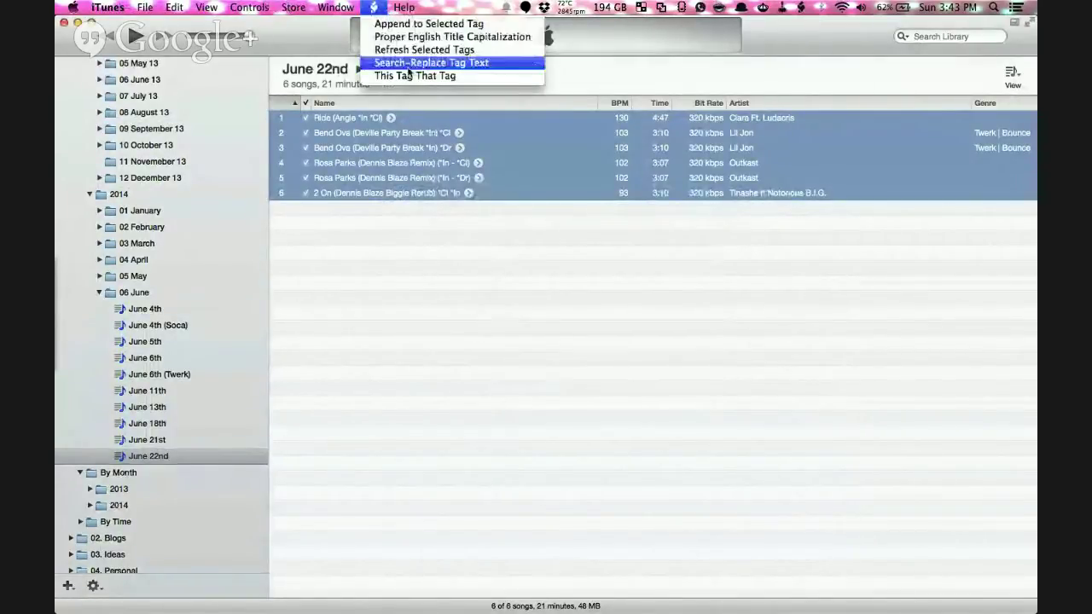
left_click(430, 79)
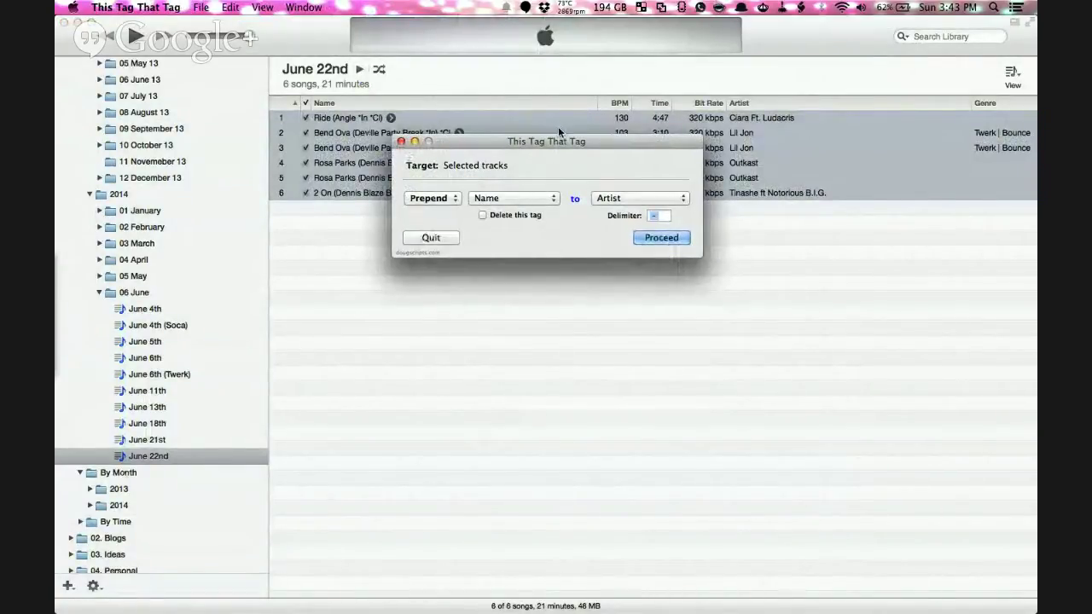
left_click_drag(551, 146, 540, 243)
left_click(420, 332)
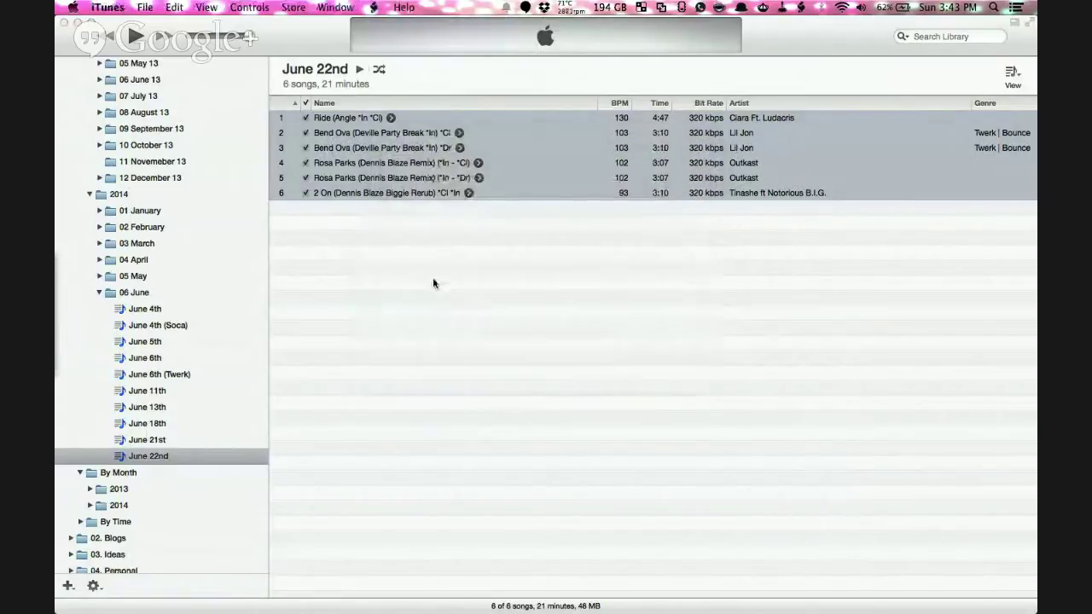
Open This Tag That Tag for the song "Ride", choose to prepend Composer to Episode ID, and quit without applying it.
left_click(402, 116)
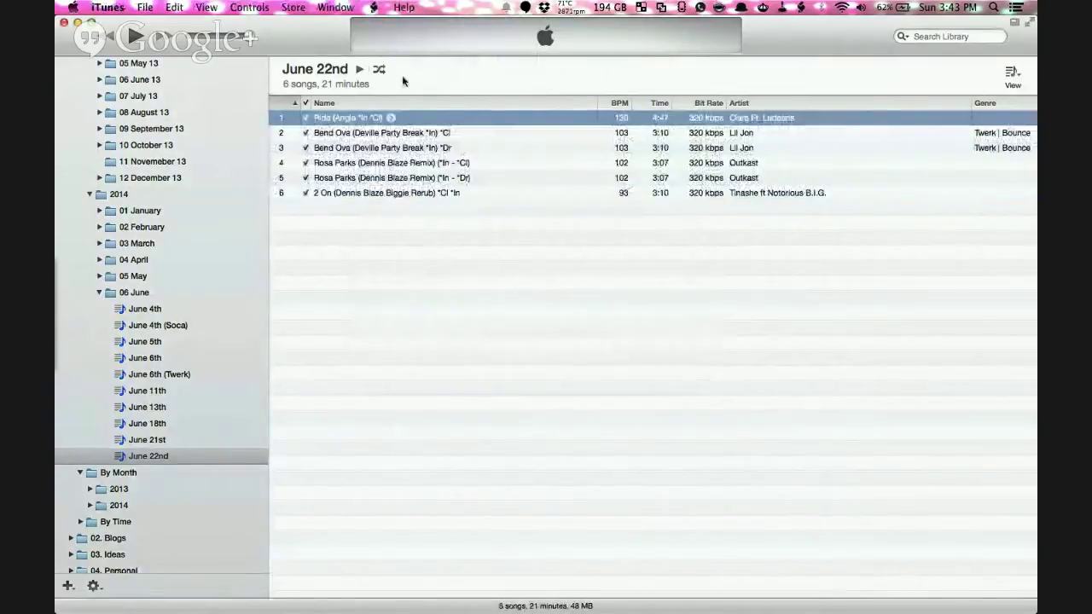
left_click(373, 6)
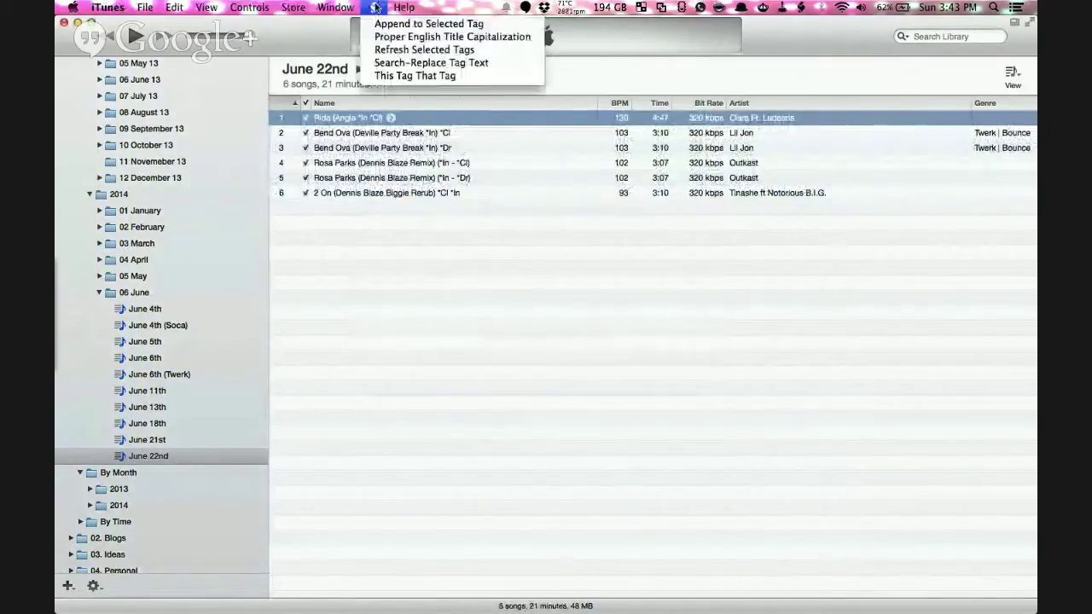
left_click(415, 75)
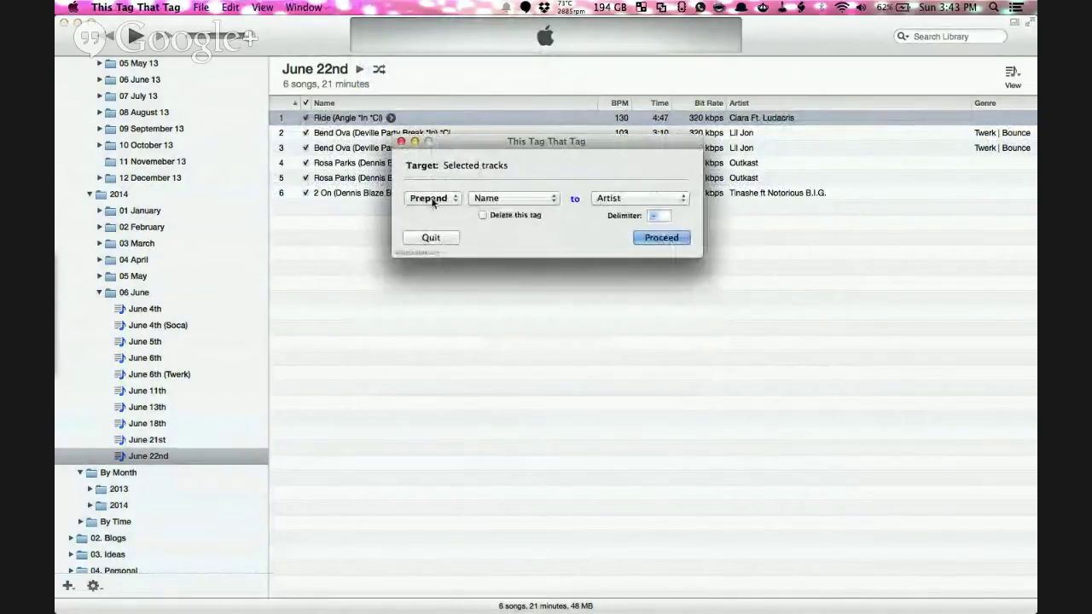
left_click(507, 199)
left_click(507, 199)
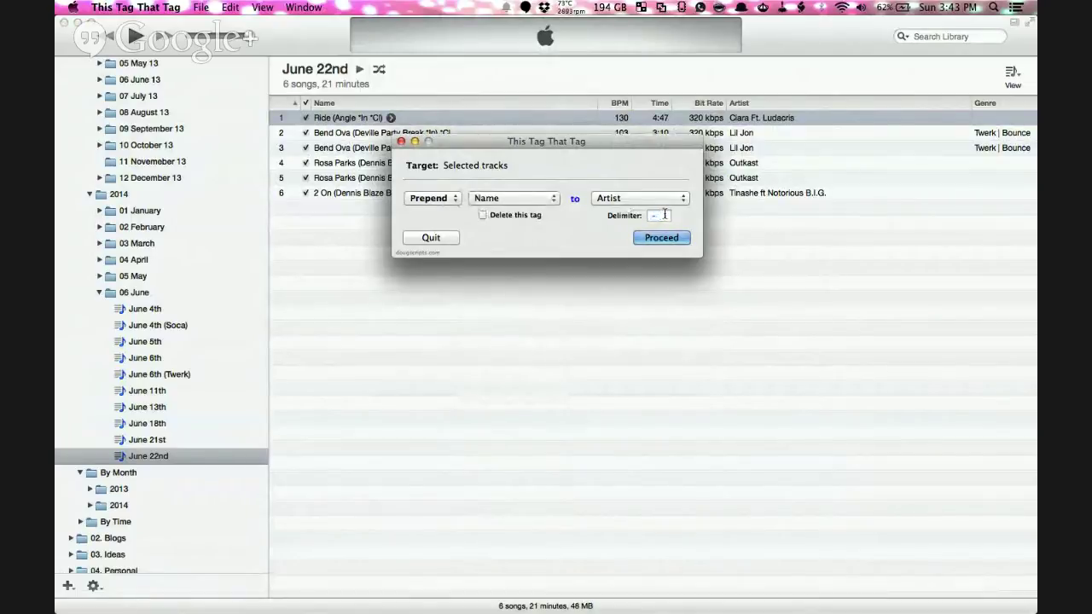
left_click(544, 197)
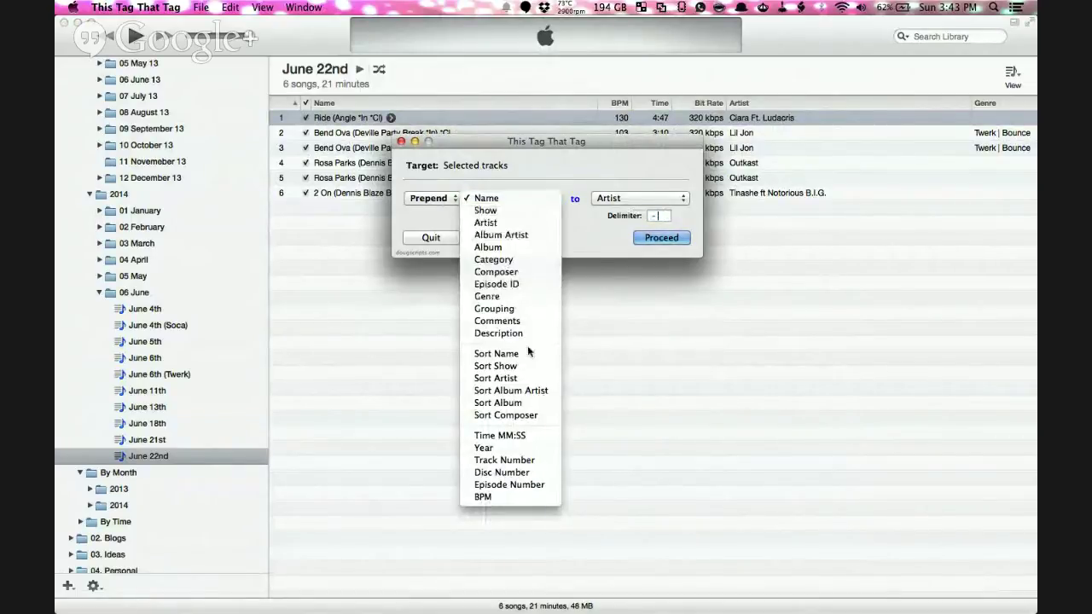
left_click(522, 273)
left_click(652, 200)
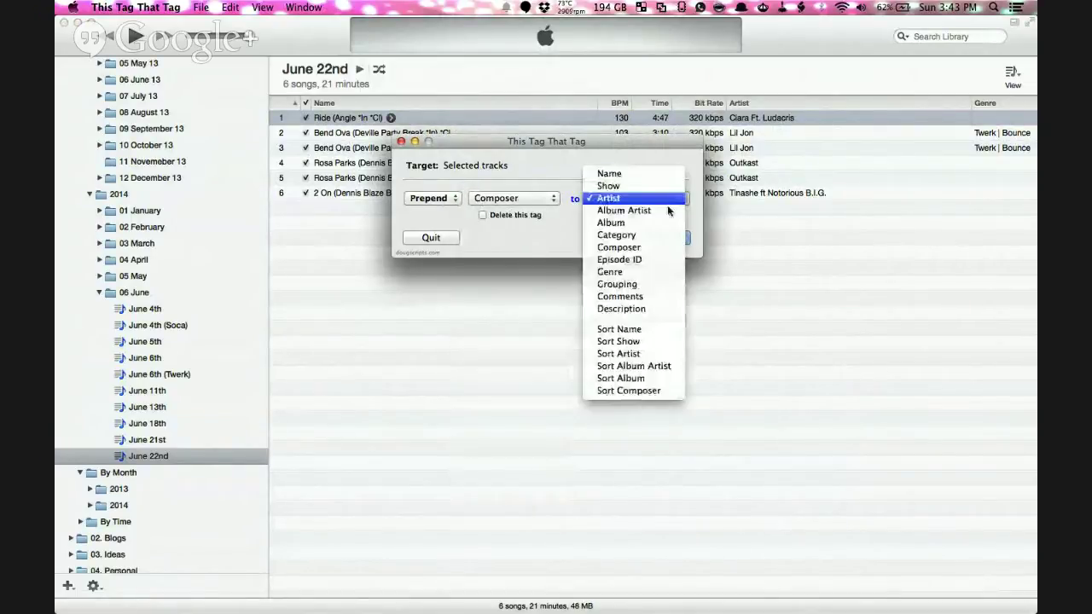
left_click(652, 257)
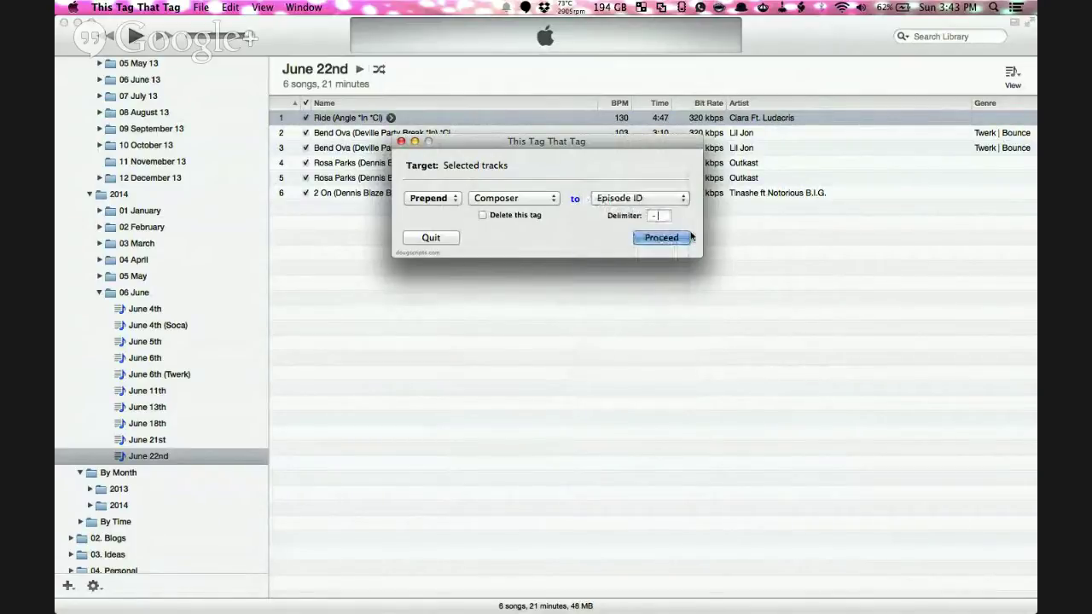
left_click(445, 238)
Look through the full music library for songs whose artist is written in the name, such as "Say Ahh - Dj Lil Roy".
scroll(209, 298, "down", 5)
scroll(210, 298, "up", 10)
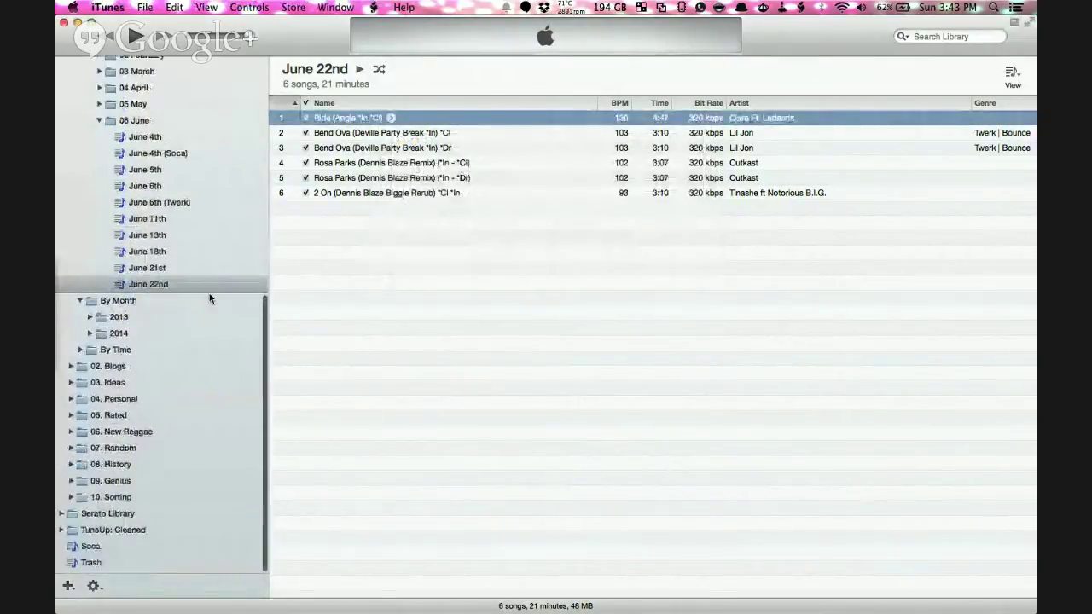
left_click(96, 80)
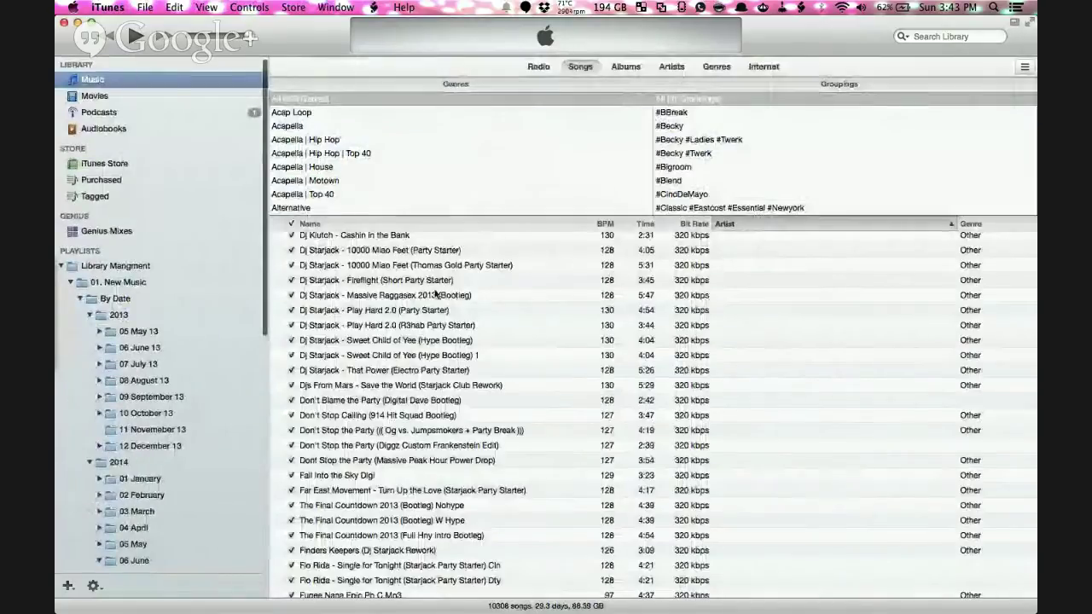
scroll(424, 410, "down", 10)
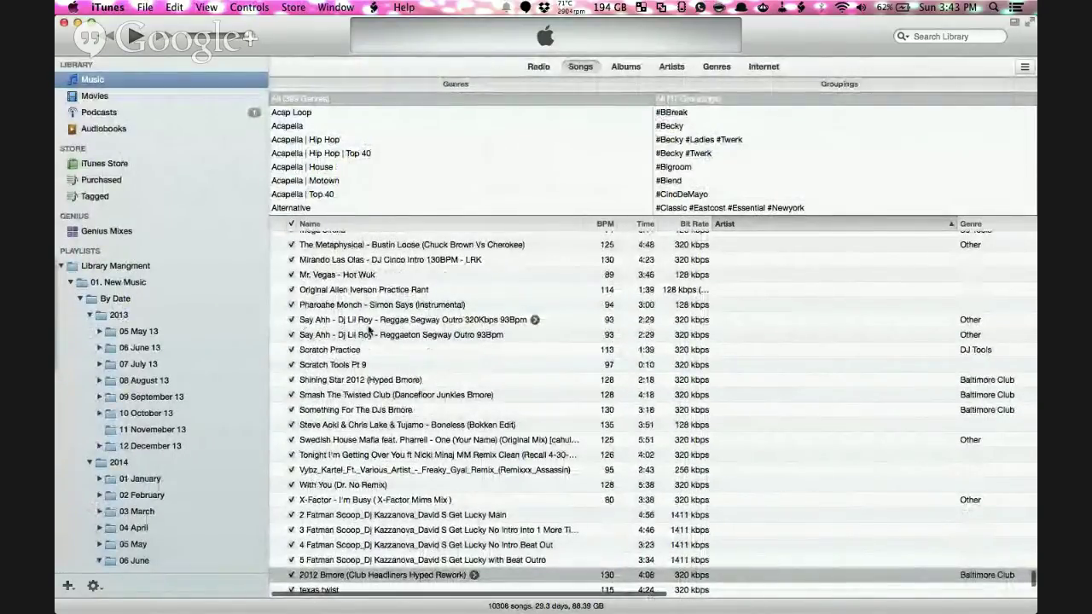
left_click(473, 321)
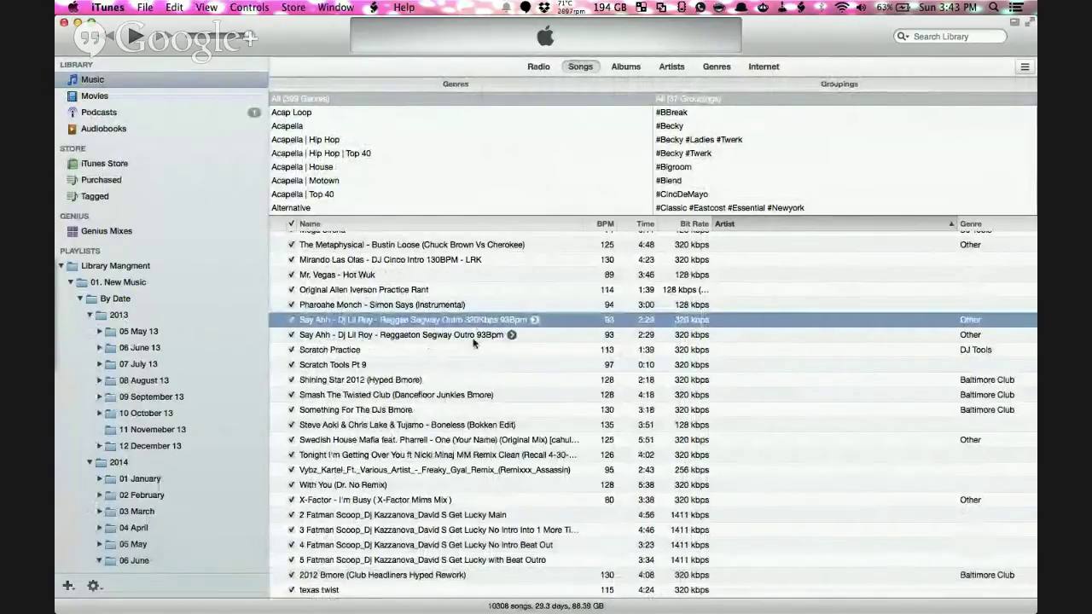
scroll(132, 395, "down", 3)
scroll(133, 395, "down", 3)
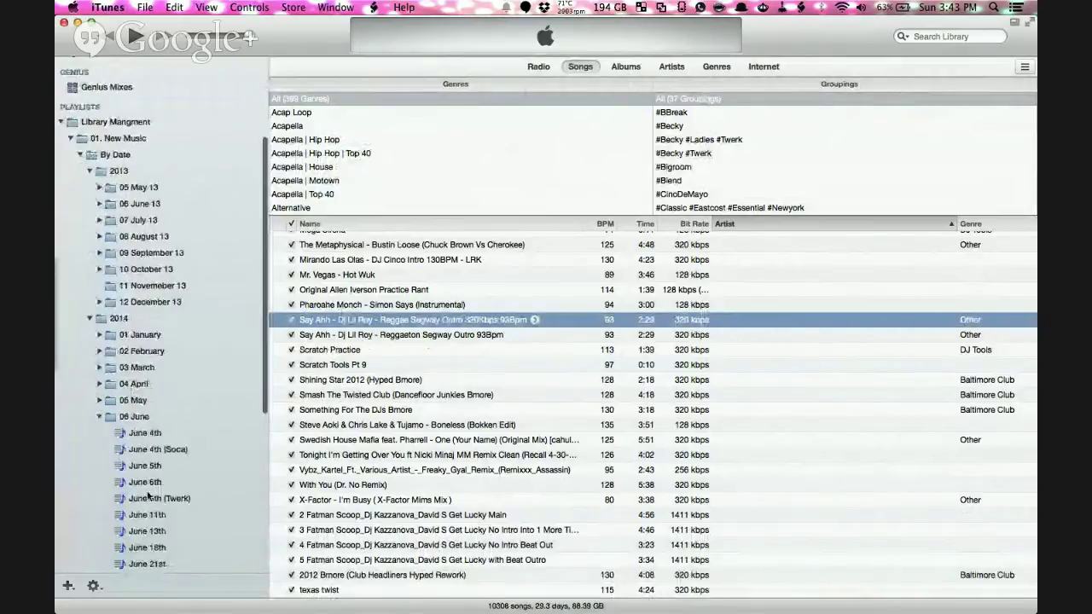
Return to the June 22nd playlist and review the list of installed iTunes scripts.
left_click(148, 491)
left_click(373, 7)
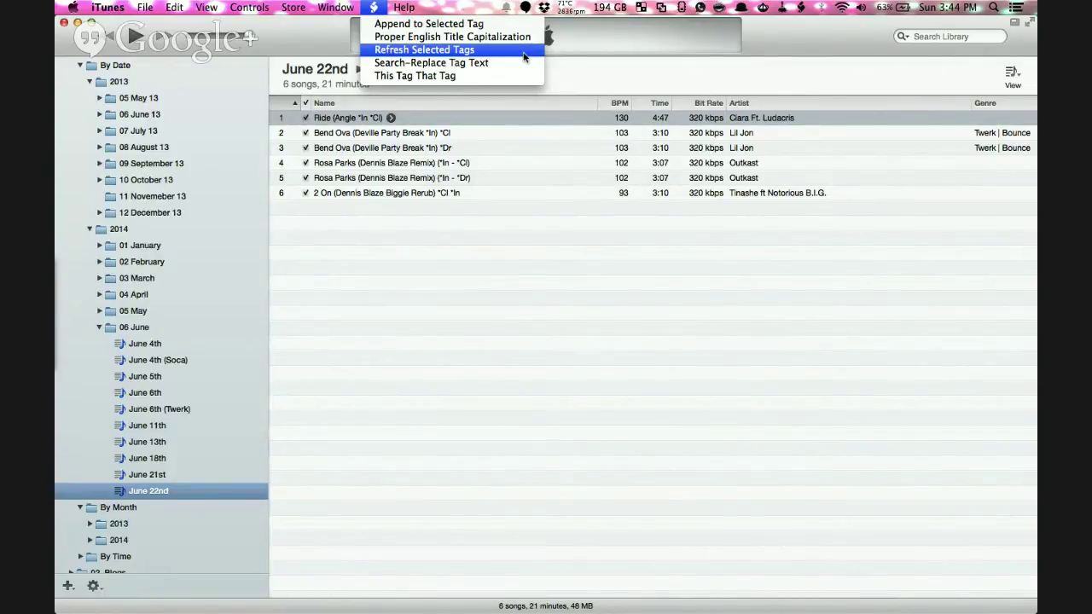
left_click(452, 37)
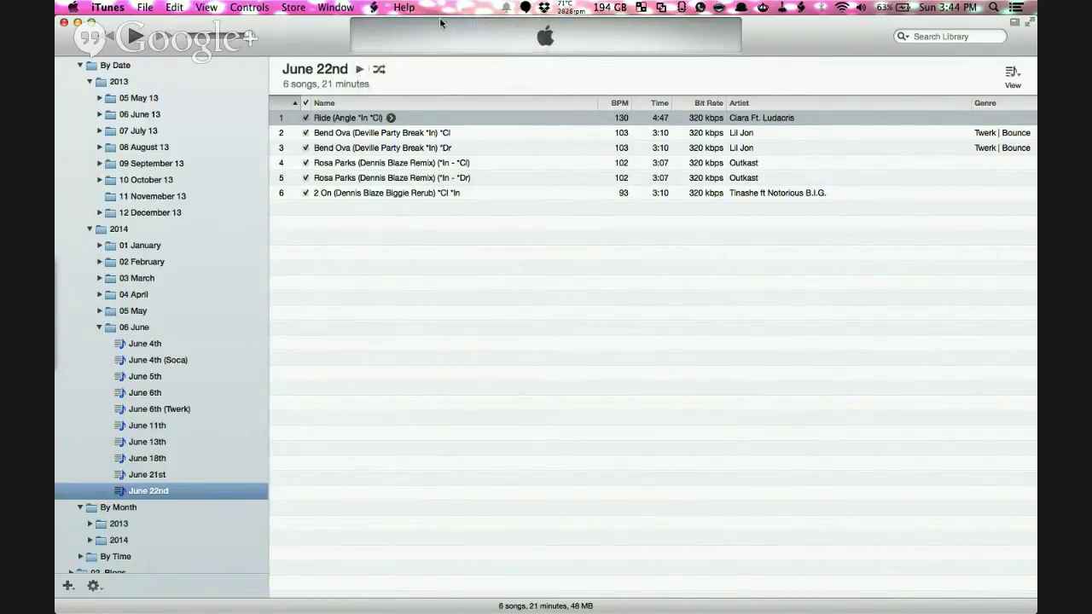
left_click(372, 6)
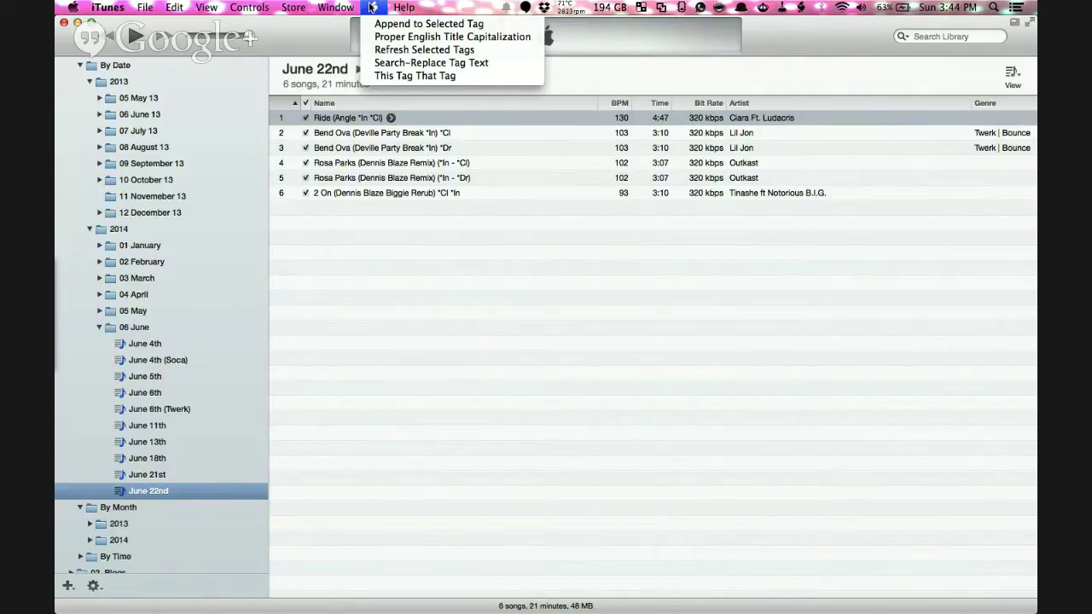
left_click(373, 7)
left_click(413, 281)
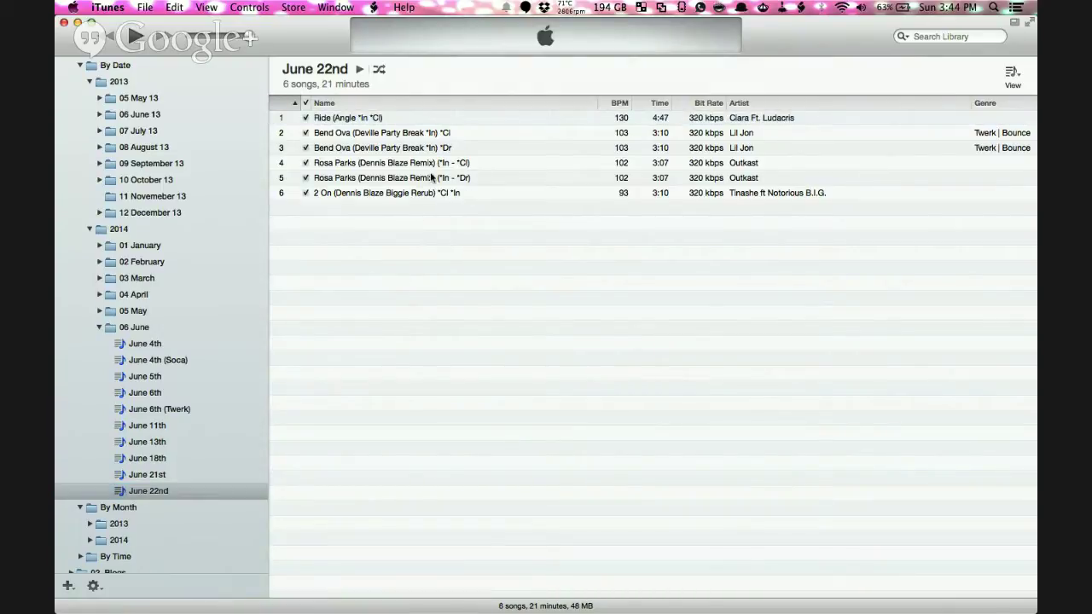
Remove the closing parenthesis after "*In" from the name of the "*Cl" version of "Bend Ova".
left_click(429, 133)
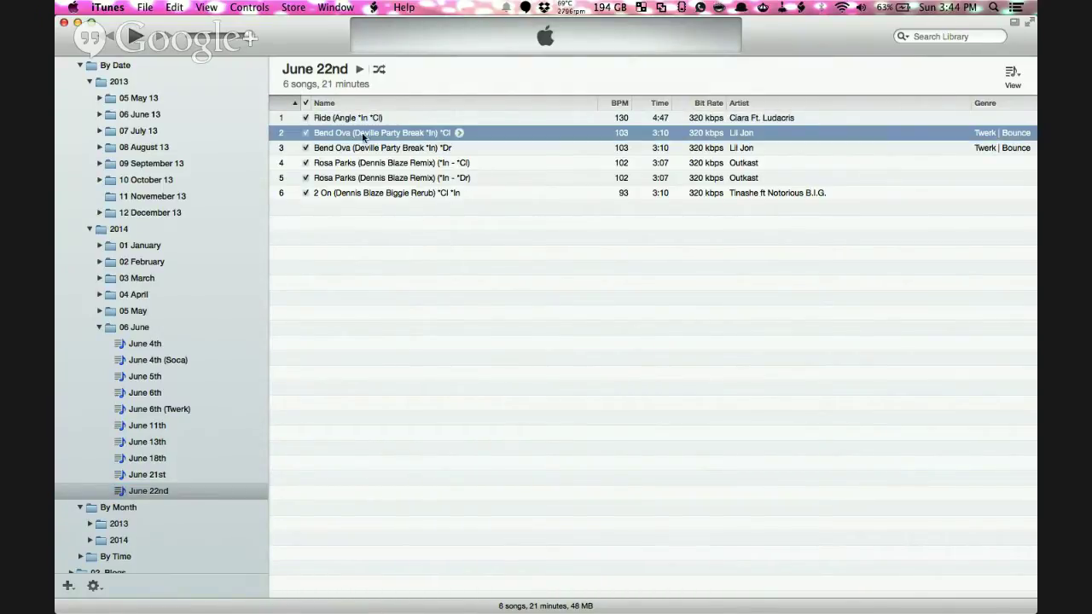
left_click(436, 133)
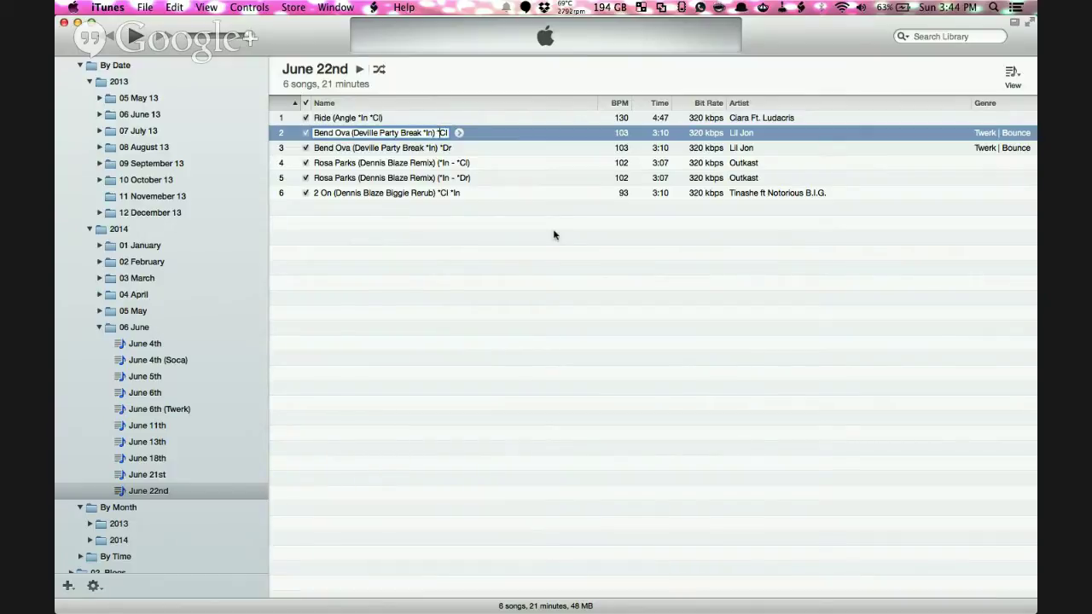
key("Return")
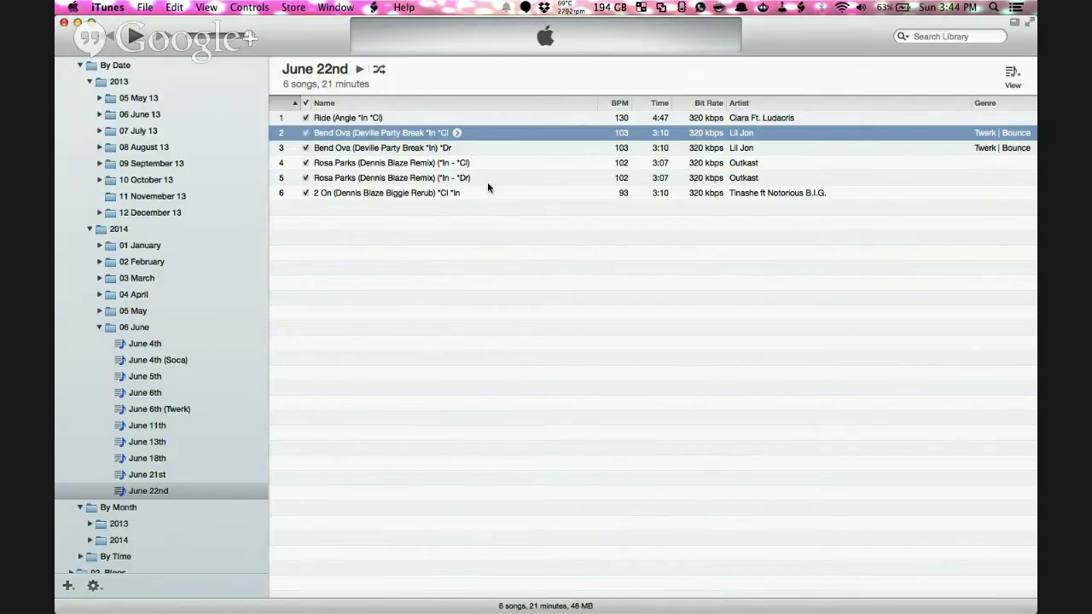
left_click(422, 146)
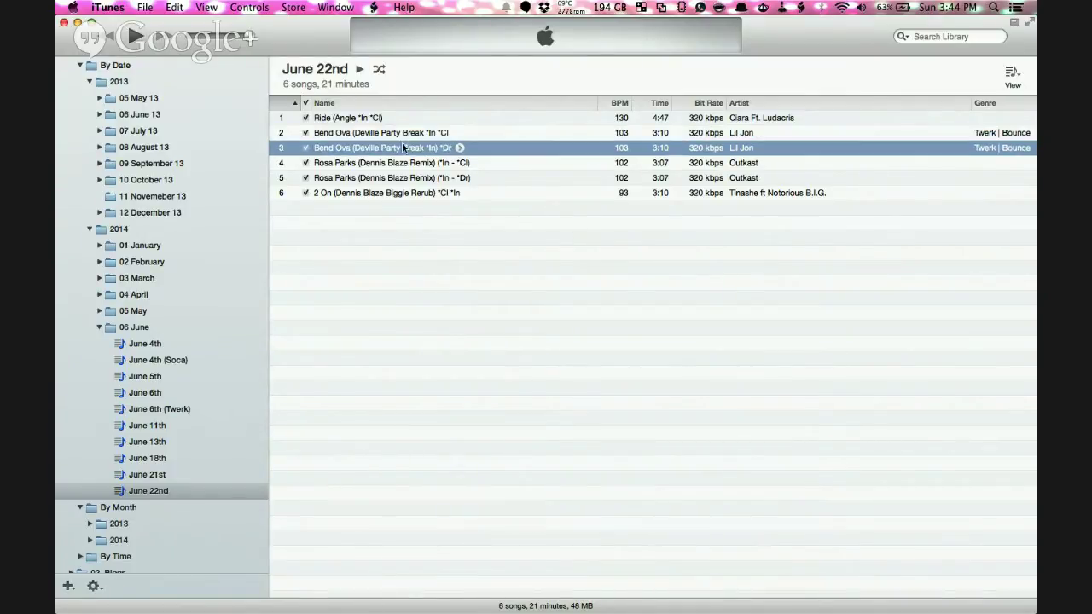
Switch to Reminders, check the Web Conference list up to the "Scratch Live / Serato Dj" topic, and minimise the window.
key("ctrl+Up")
left_click(456, 166)
mouse_move(55, 307)
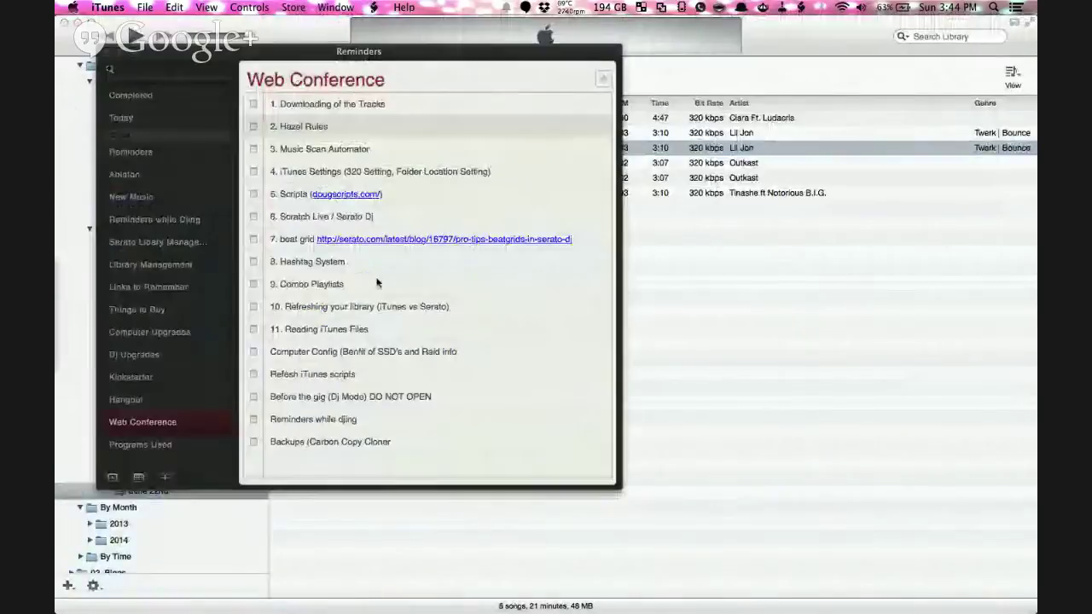
left_click(480, 179)
left_click(515, 191)
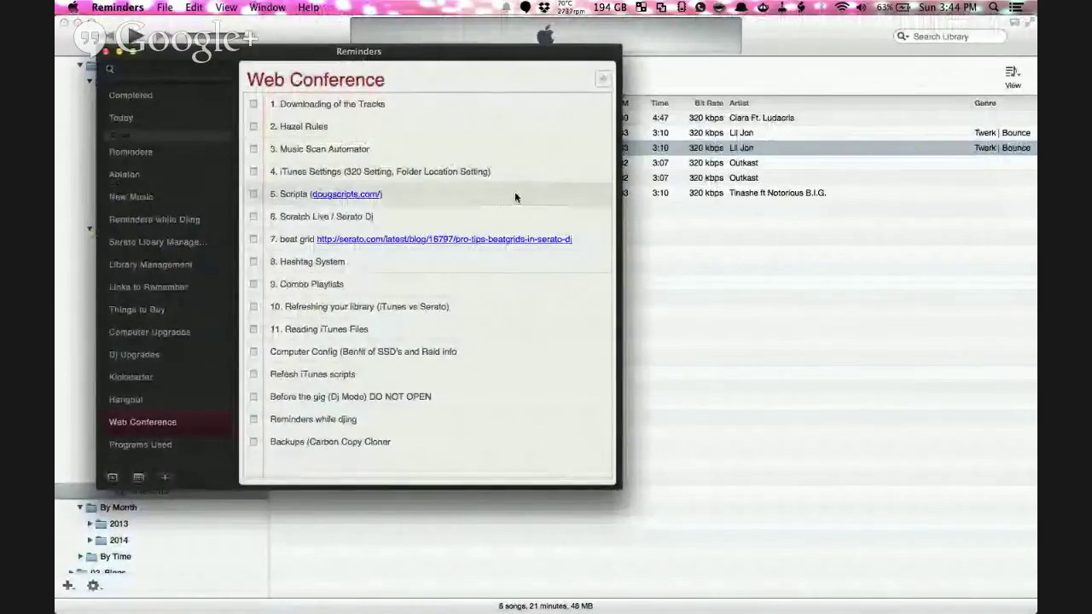
left_click(441, 216)
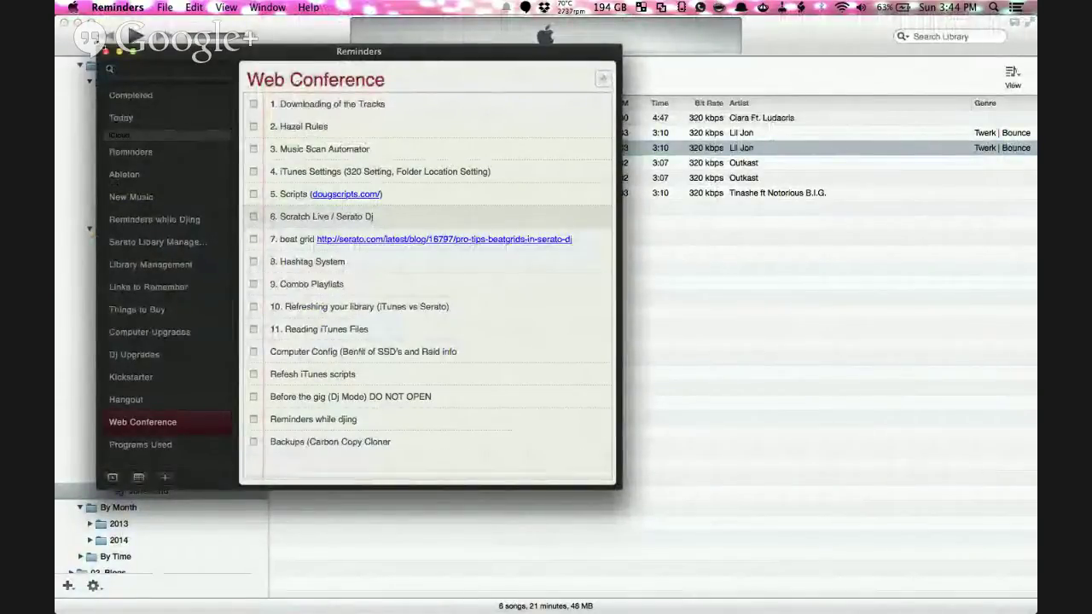
key("super+m")
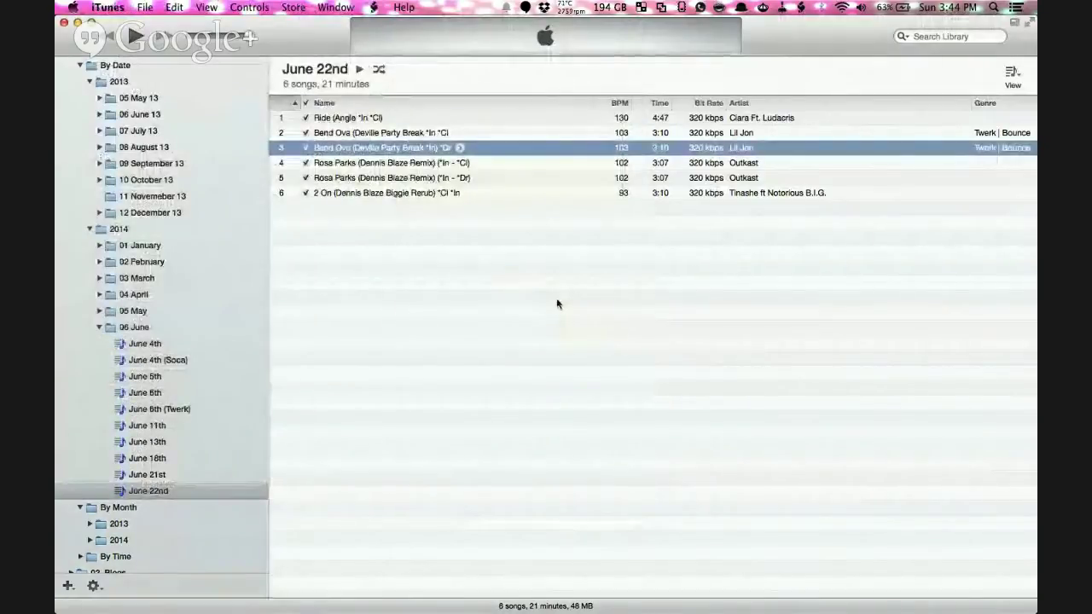
Hide iTunes and switch to the Doug's AppleScripts for iTunes page in Chrome.
key("super+h")
key("super+Tab")
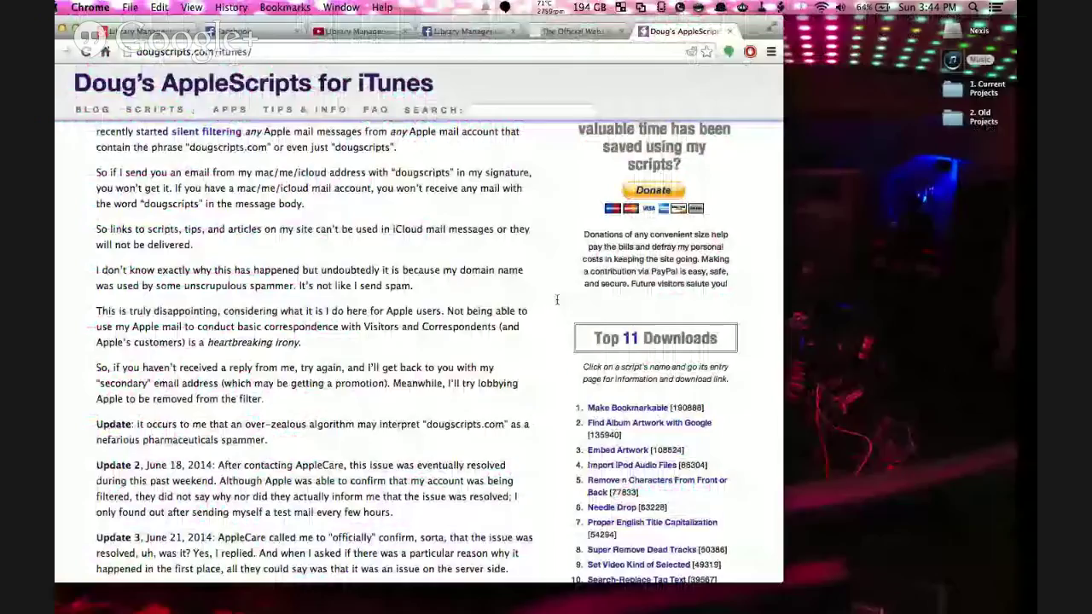
key("ctrl+Right")
key("ctrl+Left")
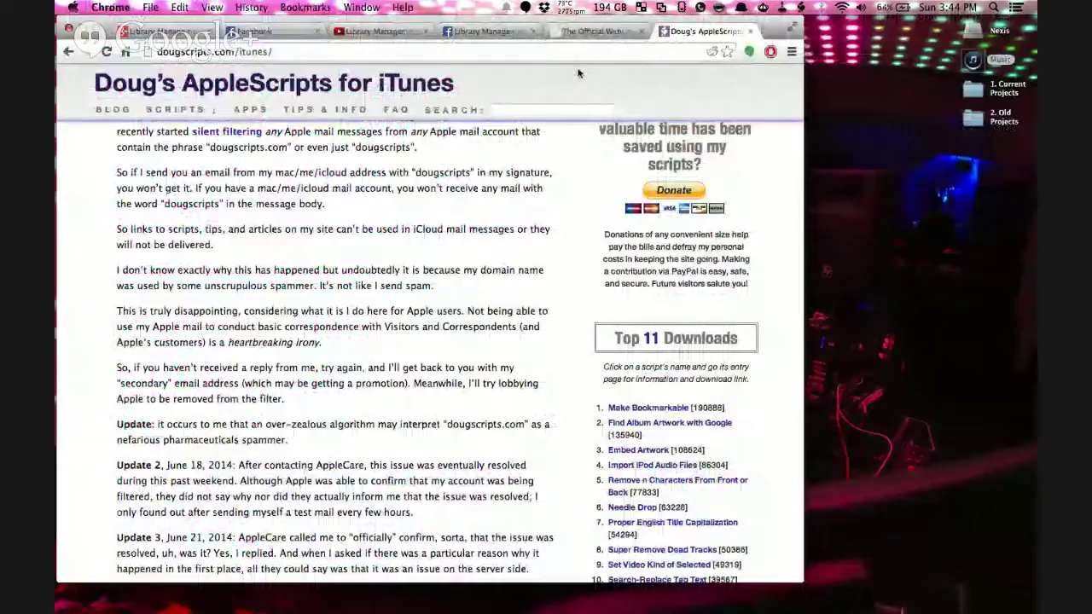
Show the Library Management Web Conference comments on YouTube newest first and read the question about scripts that edit the genre tag.
left_click(378, 32)
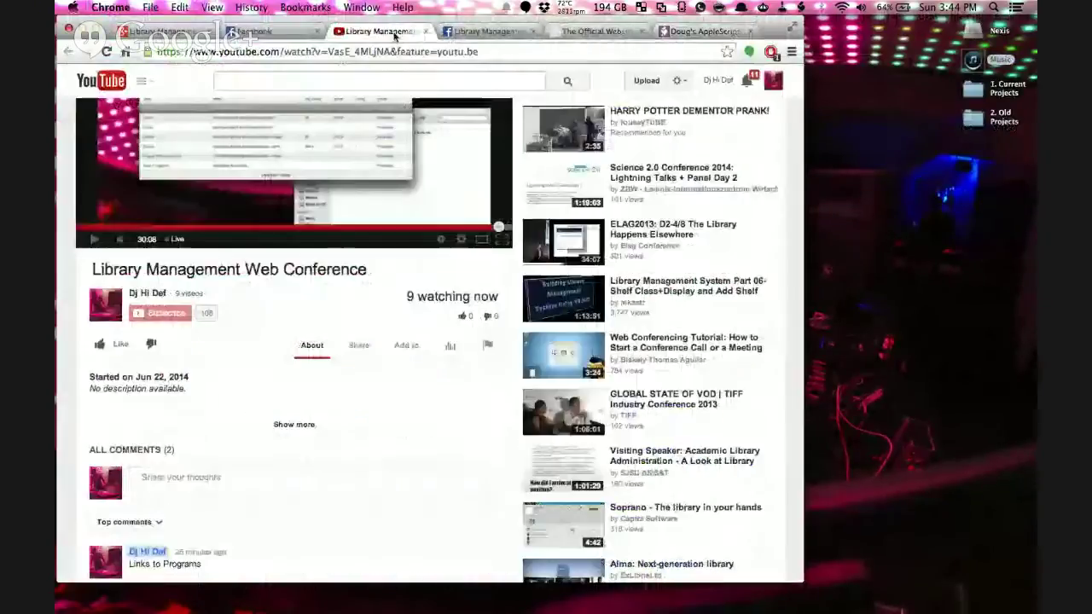
scroll(348, 291, "down", 5)
left_click(276, 259)
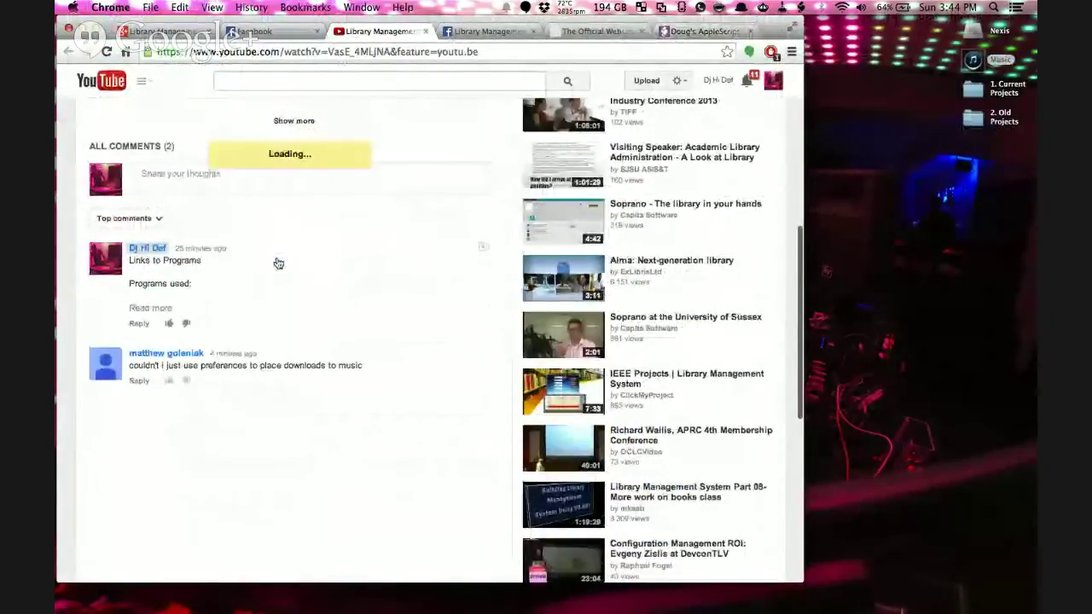
scroll(248, 239, "down", 1)
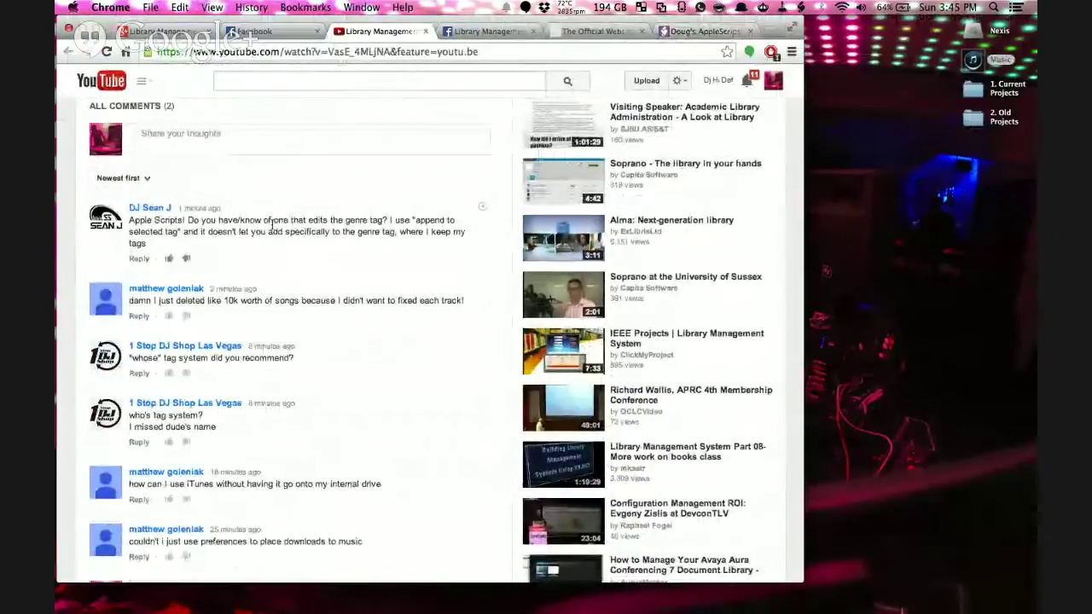
left_click_drag(272, 220, 268, 240)
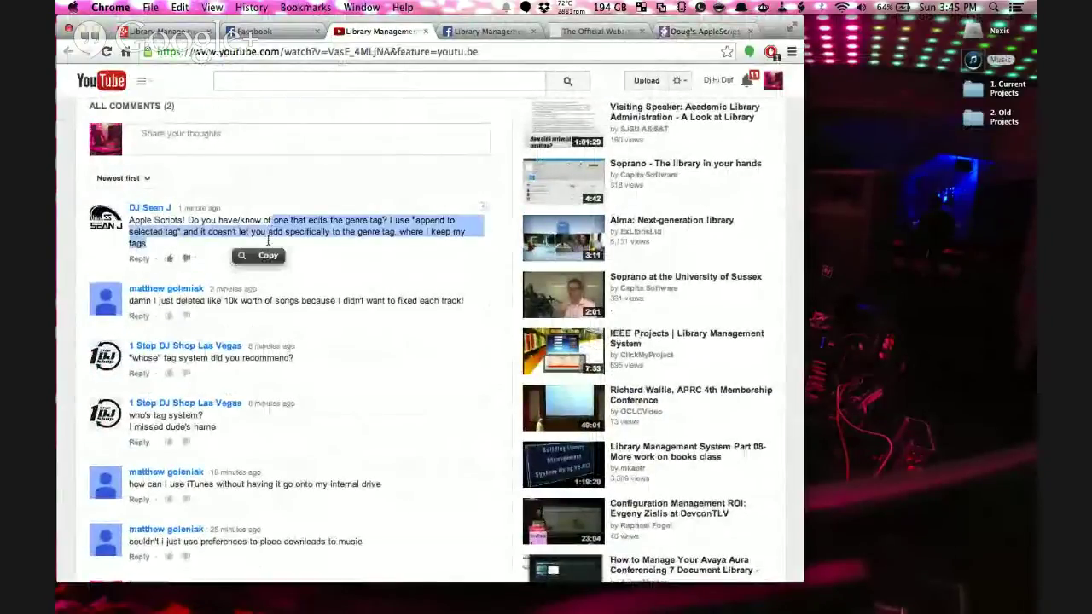
left_click(341, 223)
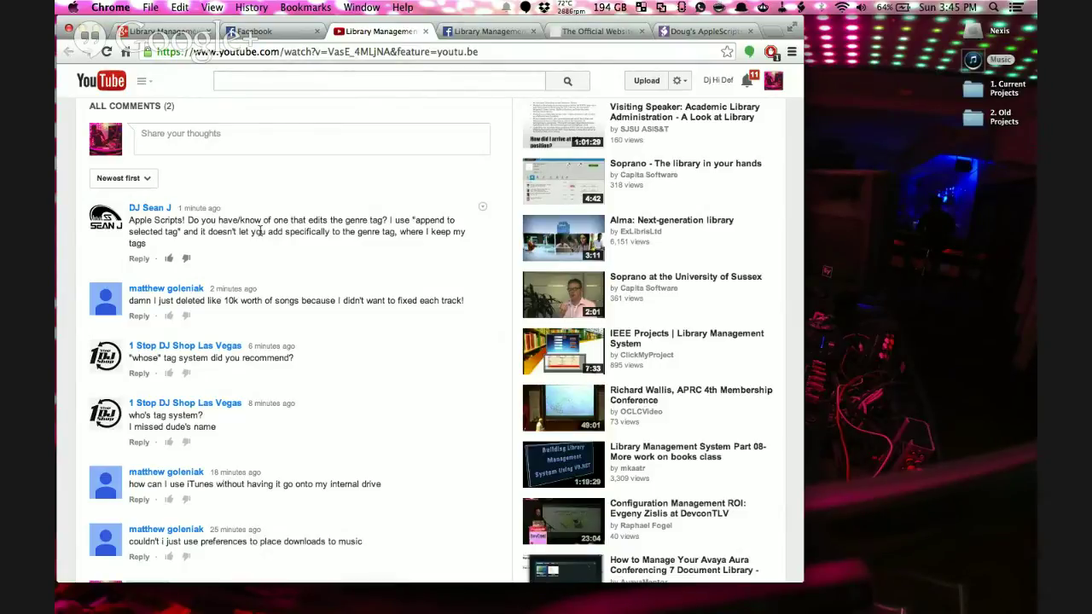
Hide Chrome and switch to iTunes with the June 22nd playlist.
key("super+h")
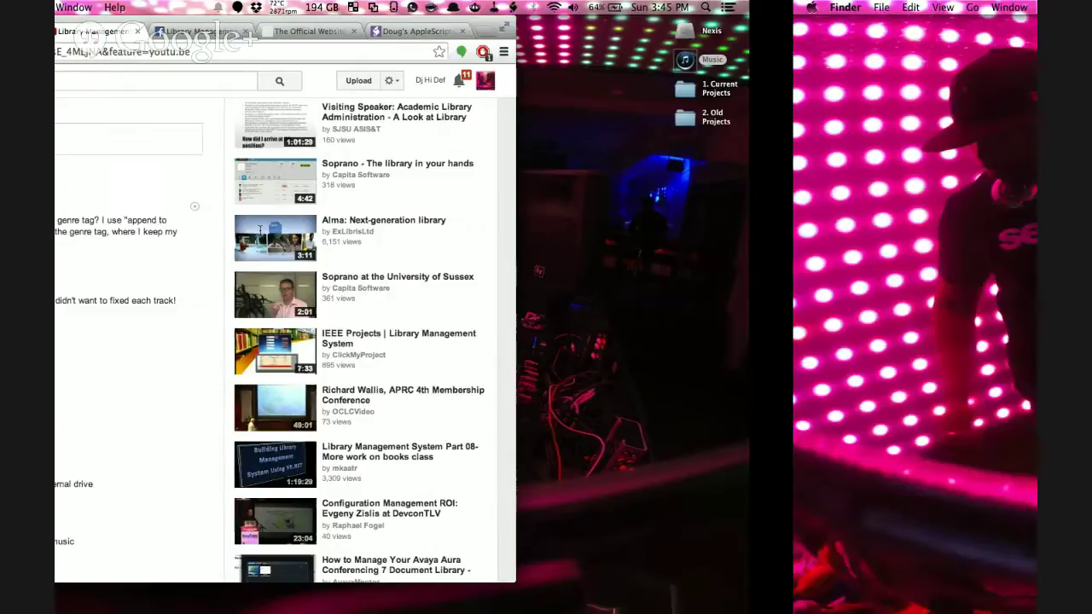
key("alt+space")
key("Escape")
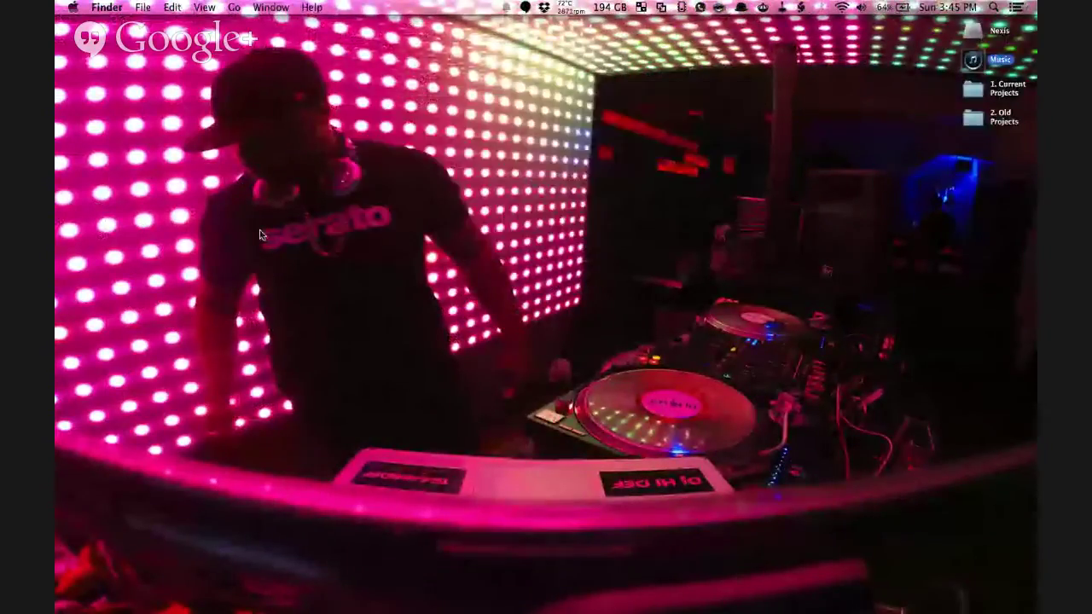
key("super+o")
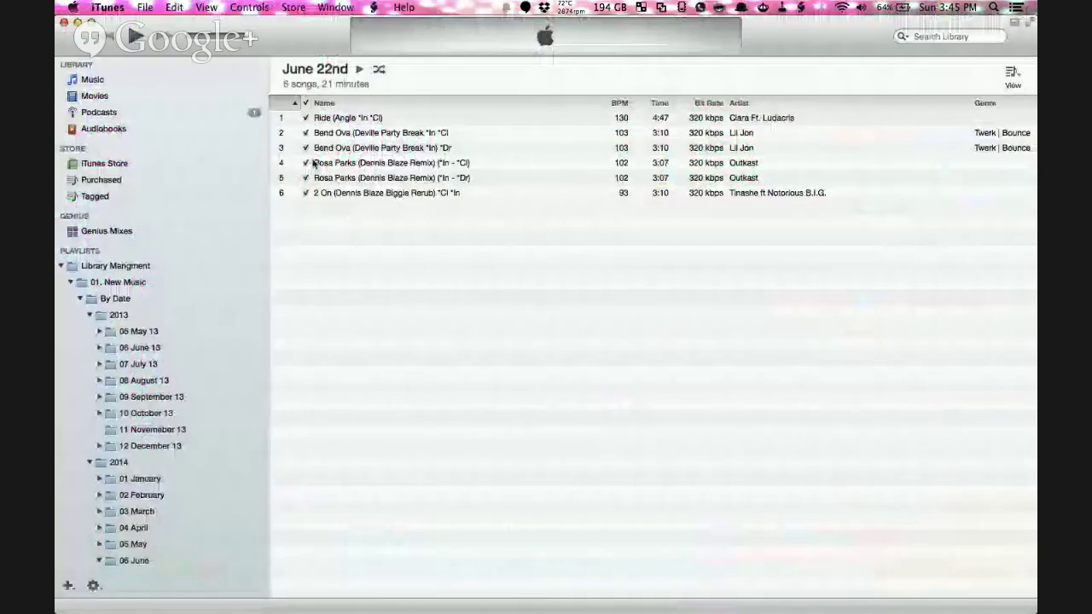
Check Append to Selected Tag on the song "Ride" for the Grouping and Genre tag options, and quit the script.
key("space")
left_click(373, 7)
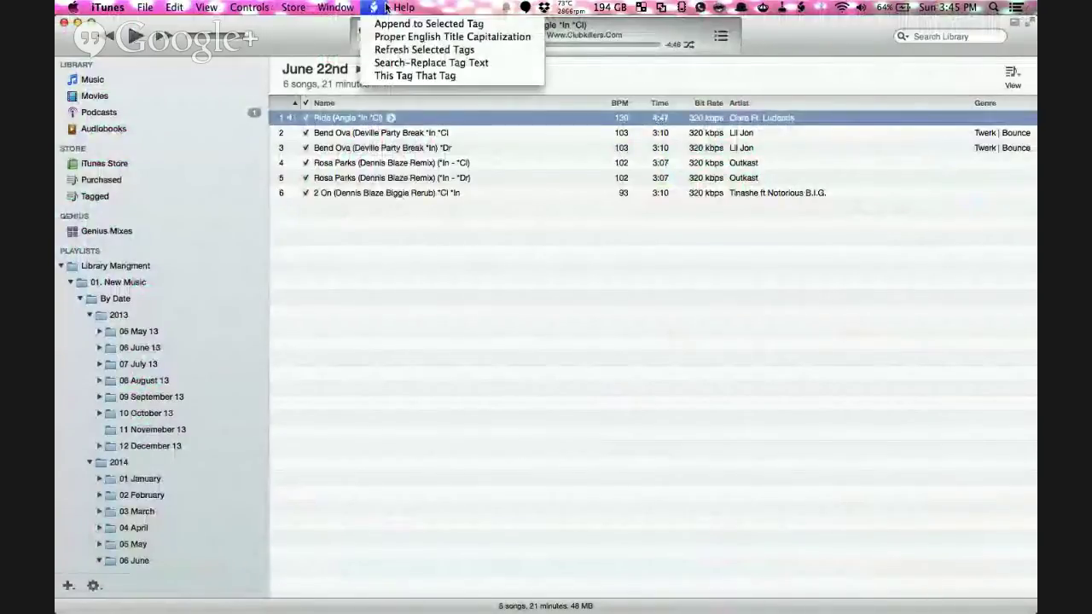
left_click(394, 24)
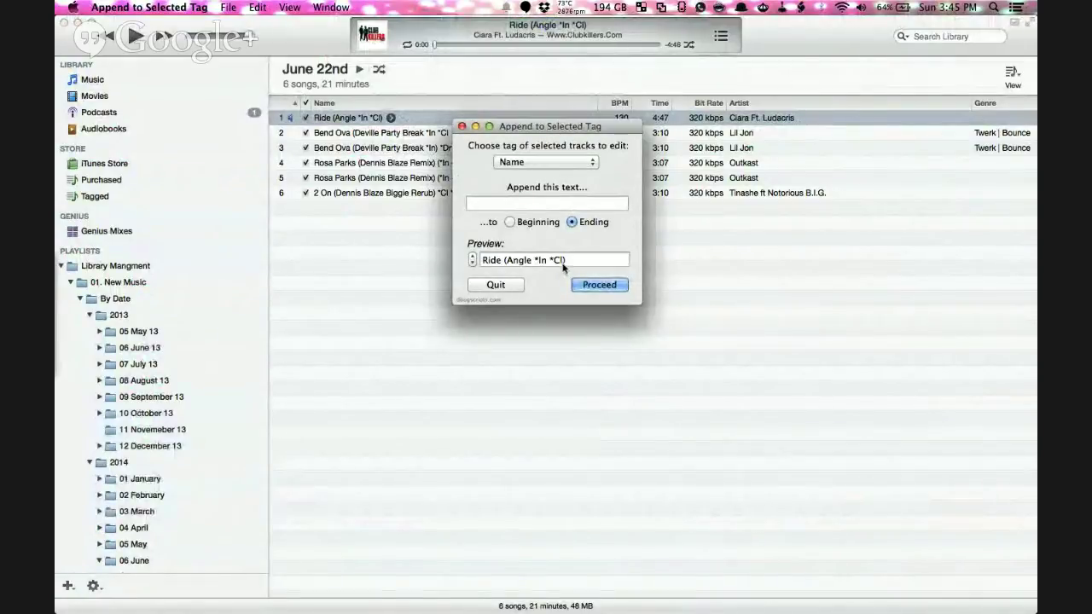
left_click(561, 166)
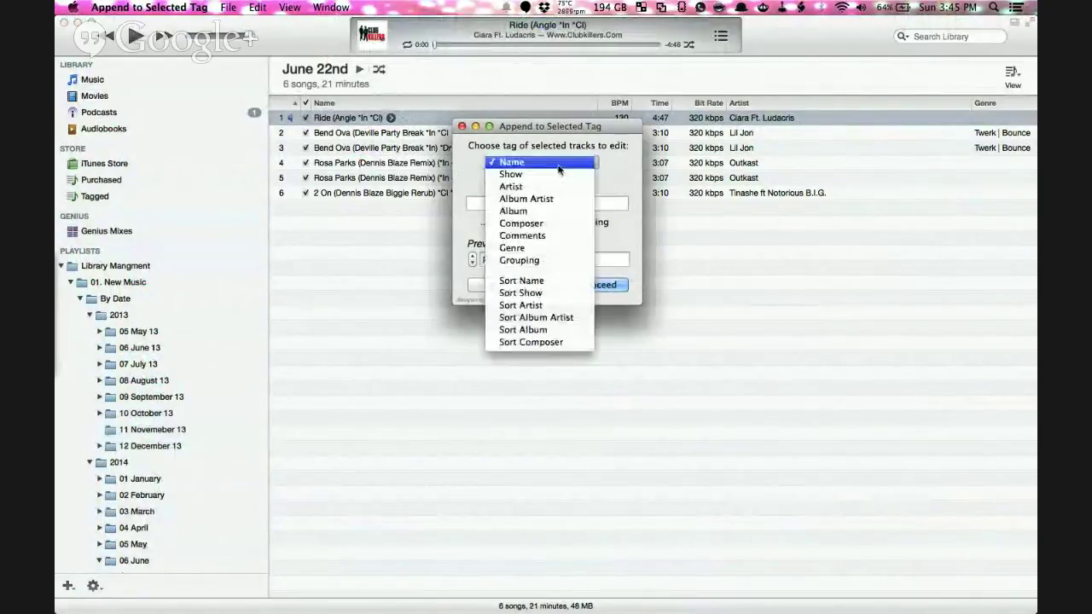
left_click(537, 261)
left_click(550, 161)
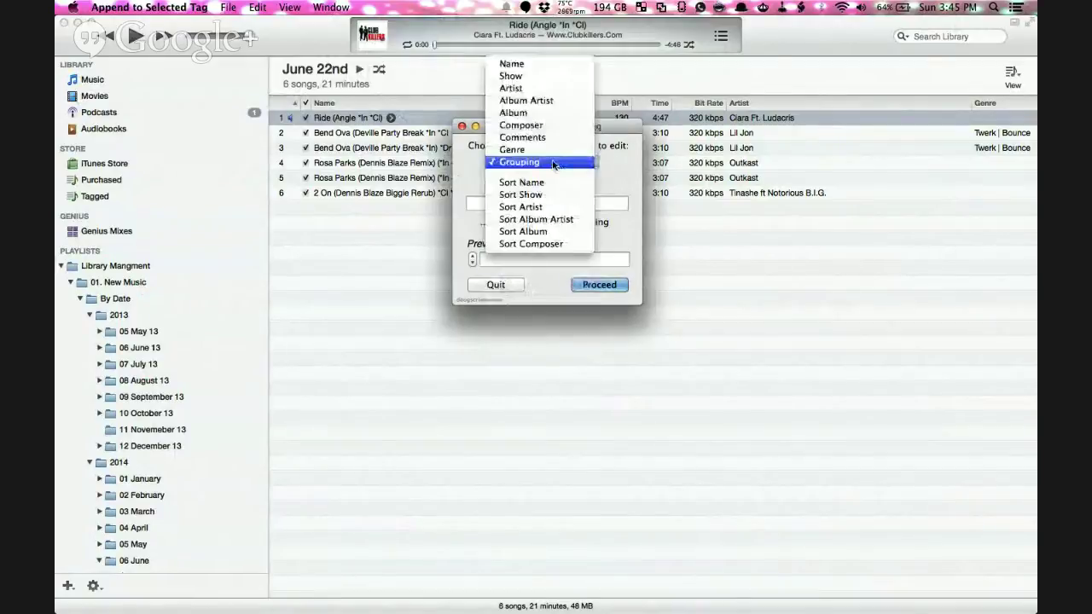
left_click(537, 150)
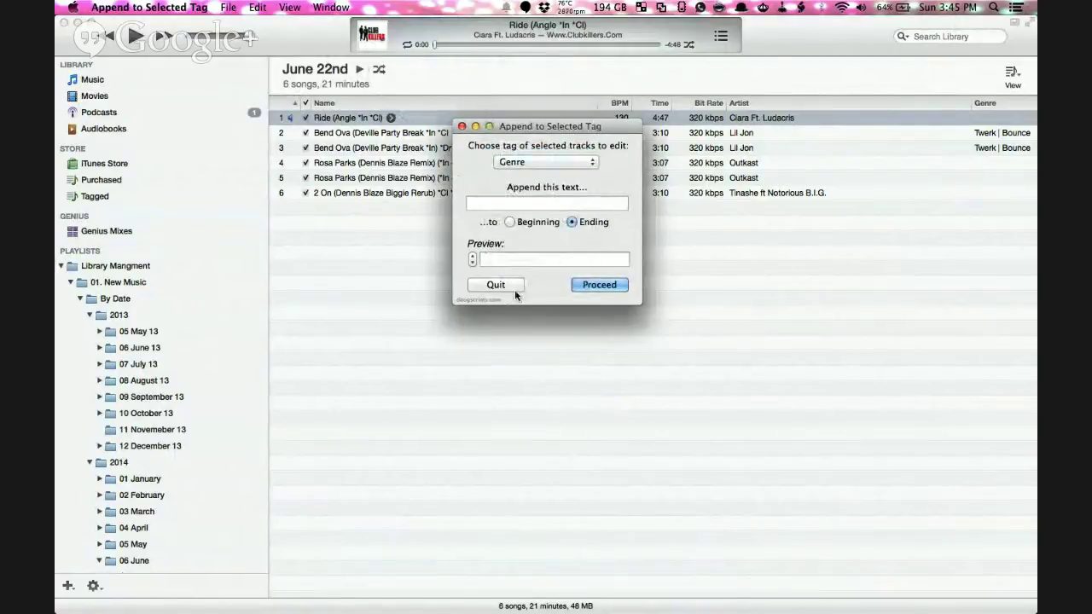
left_click(496, 285)
Check the Search-Replace Tag Text script on "Ride" with Genre as the tag to edit, and quit it.
left_click(374, 6)
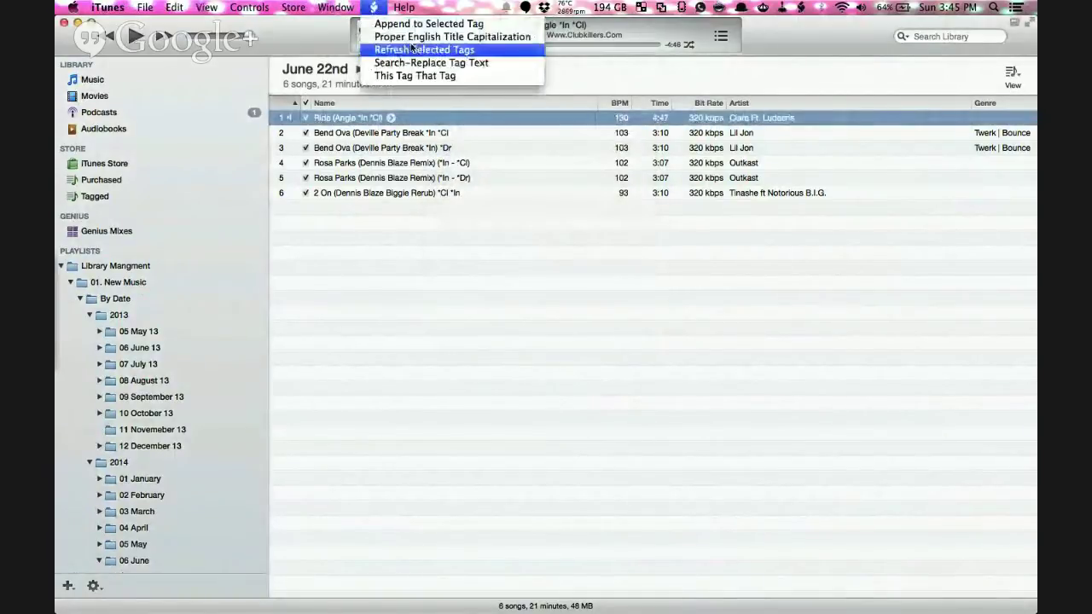
left_click(444, 62)
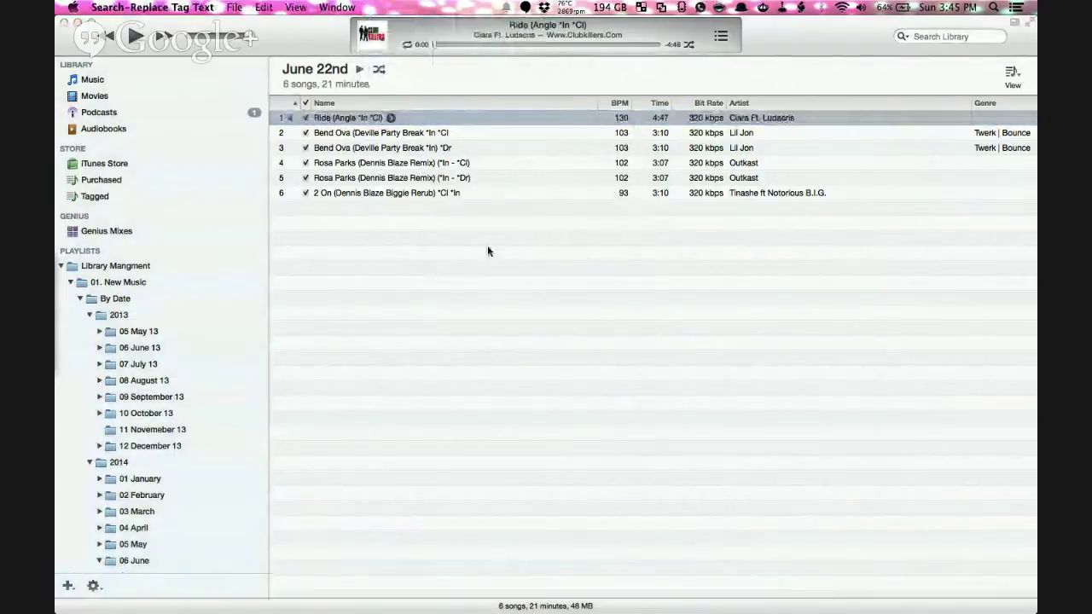
left_click(550, 179)
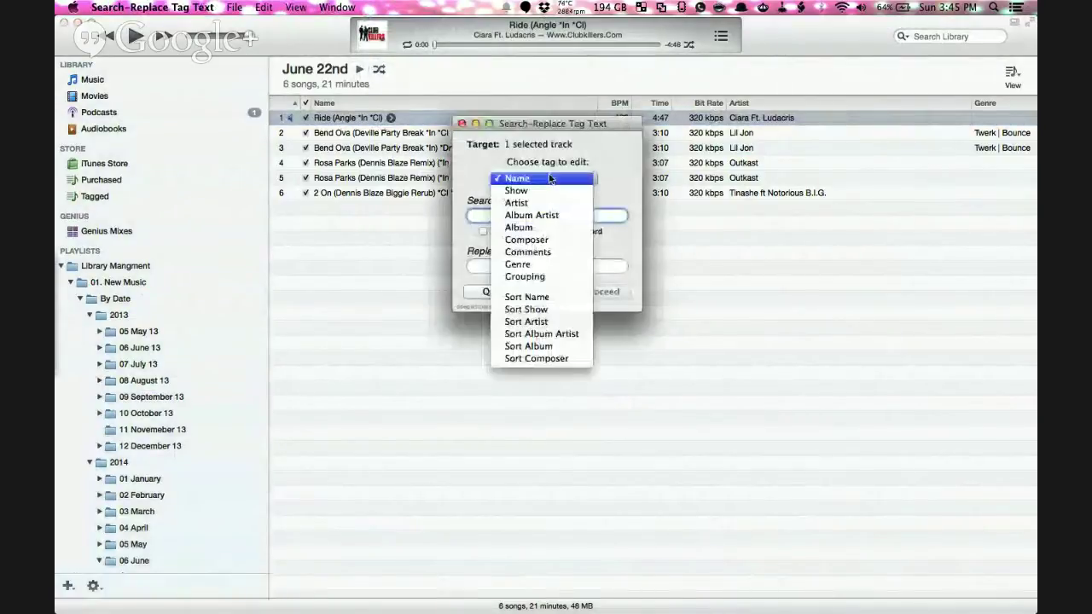
left_click(559, 264)
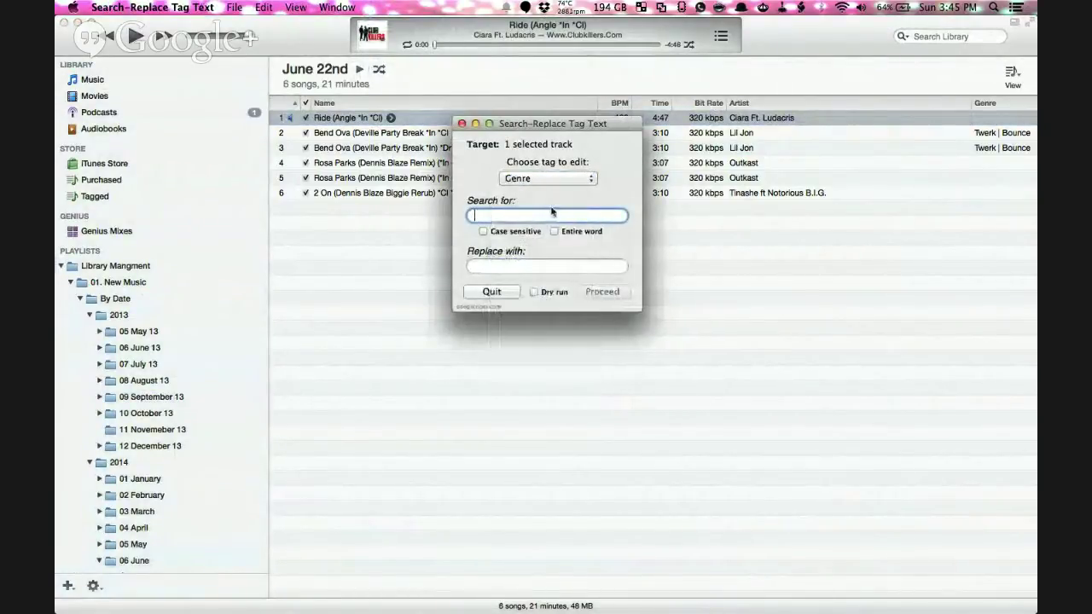
left_click(484, 292)
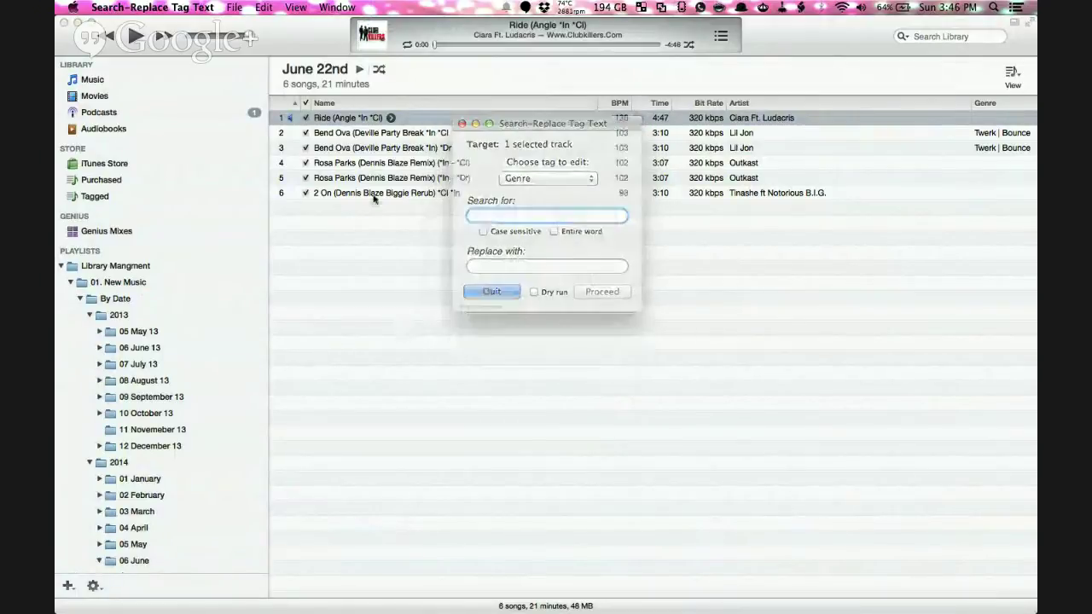
Browse the whole Music library as far as the Genre and Grouping columns and search it for "hiphop".
left_click(92, 79)
scroll(541, 388, "down", 10)
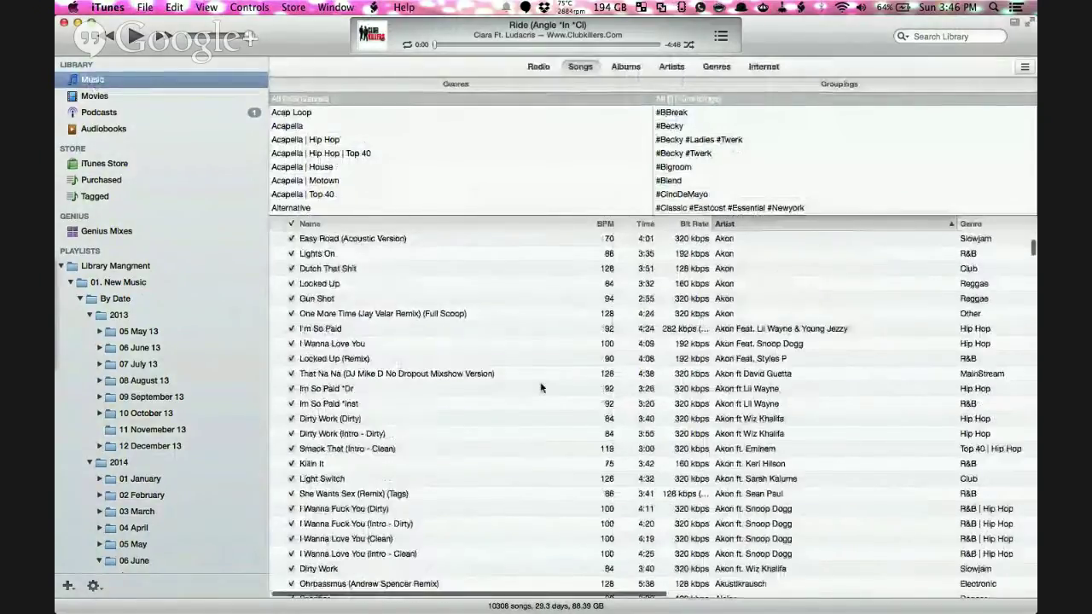
scroll(614, 389, "right", 5)
scroll(678, 385, "down", 15)
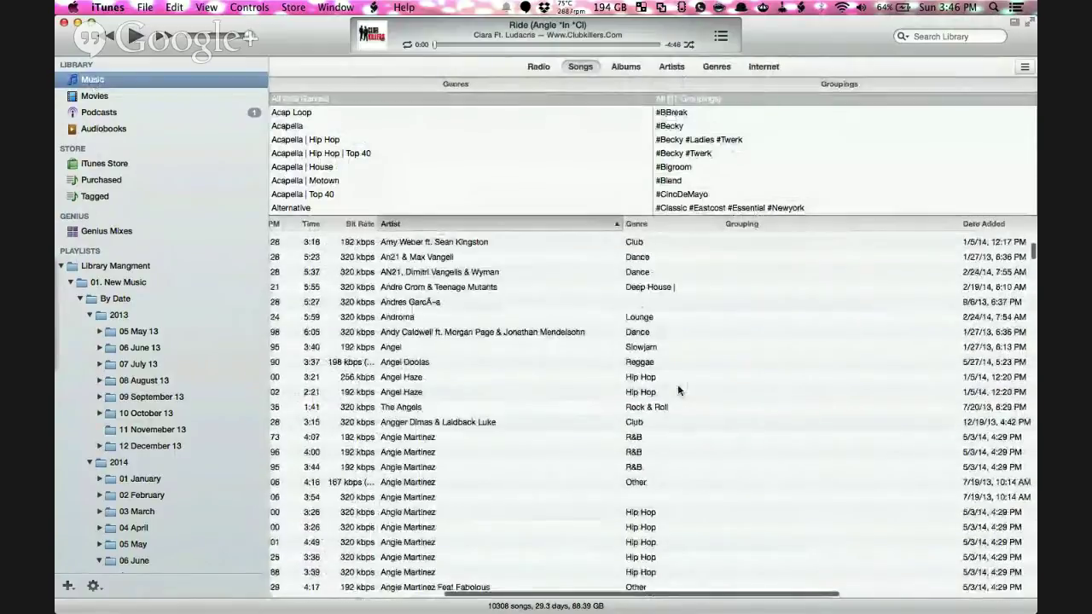
left_click(925, 37)
type("hiphop")
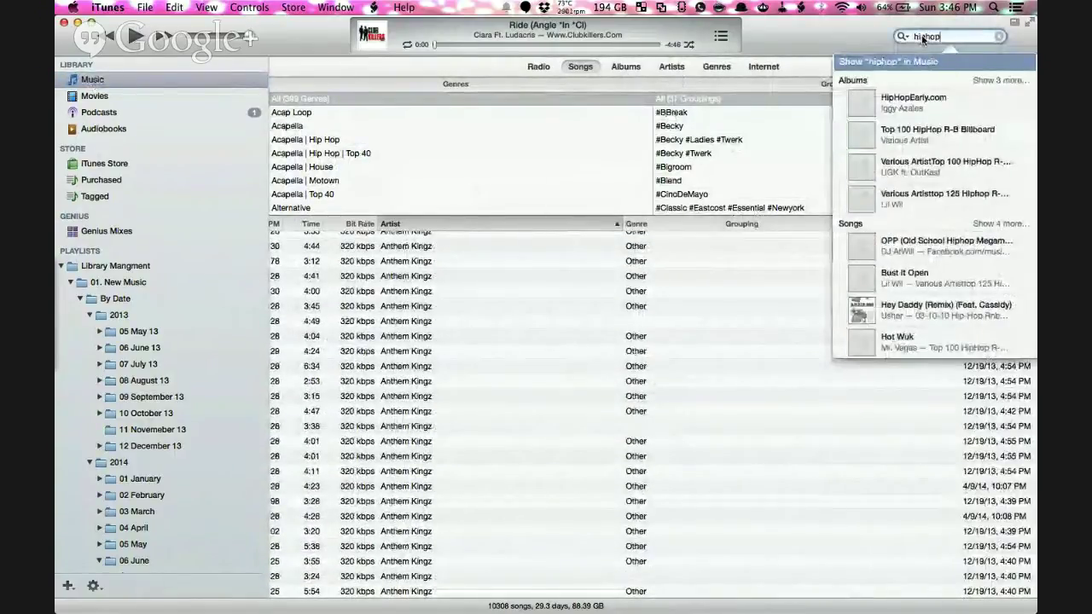
key("Return")
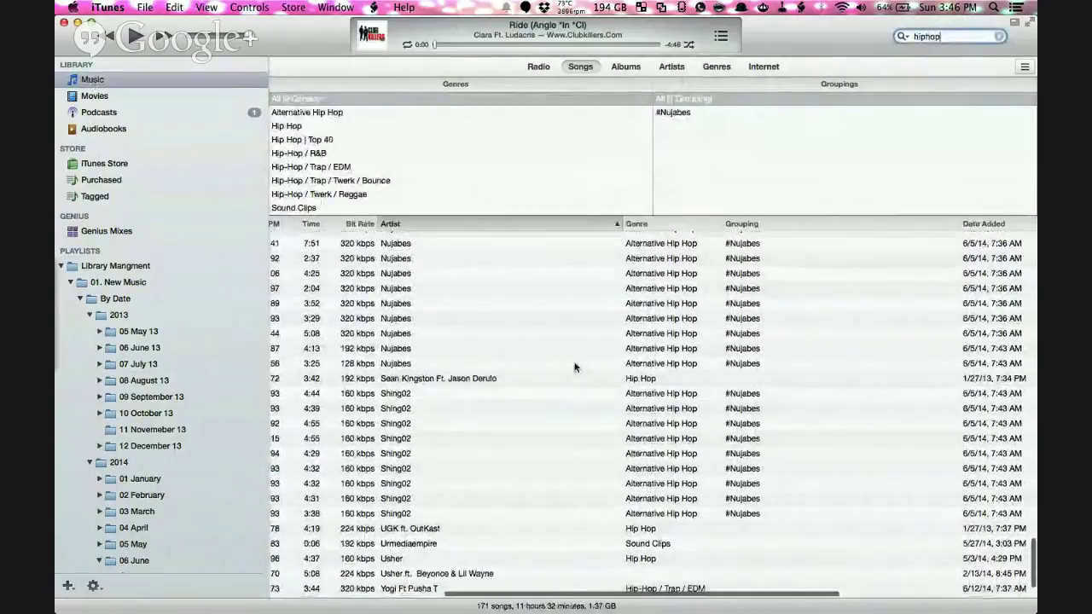
Replace "Hip-Hop" with "Hip Hop" in the genre of the Yogi Ft Pusha T track using Search-Replace Tag Text.
key("Tab")
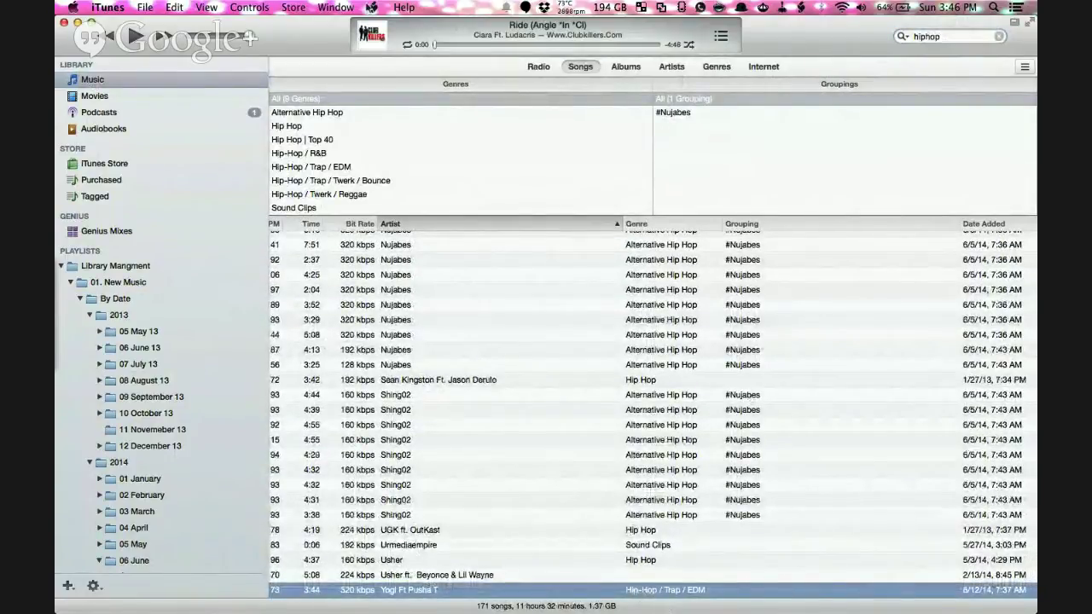
left_click(372, 7)
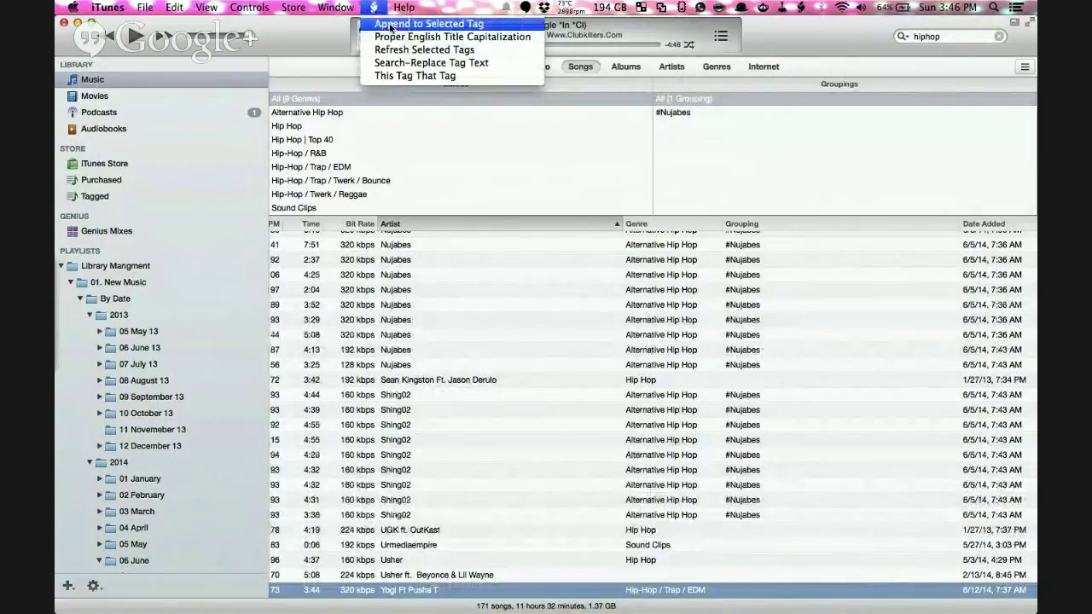
left_click(493, 62)
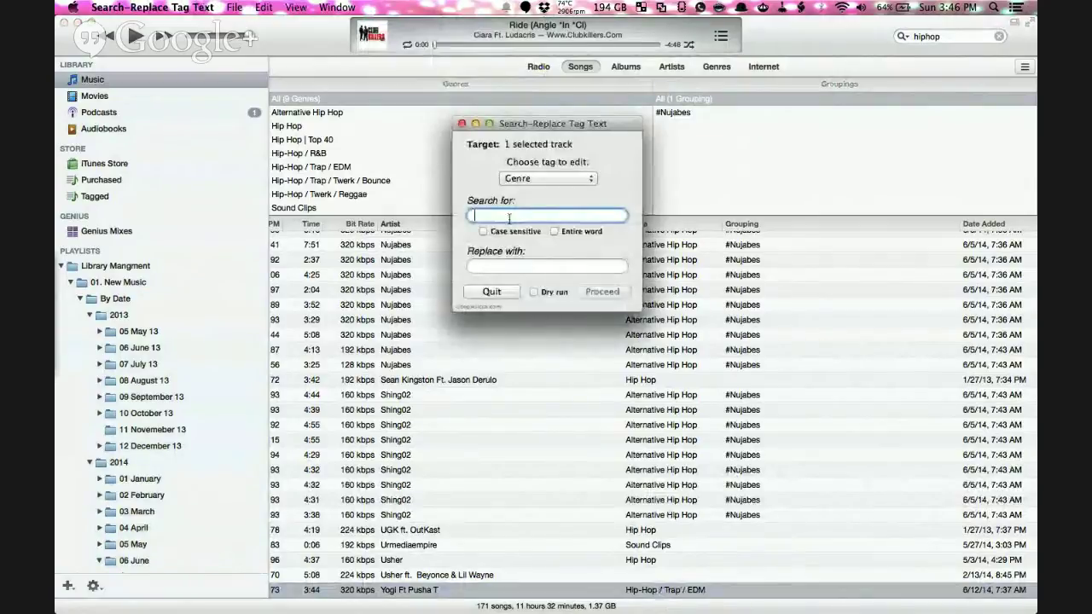
type("hip")
key("BackSpace")
key("BackSpace")
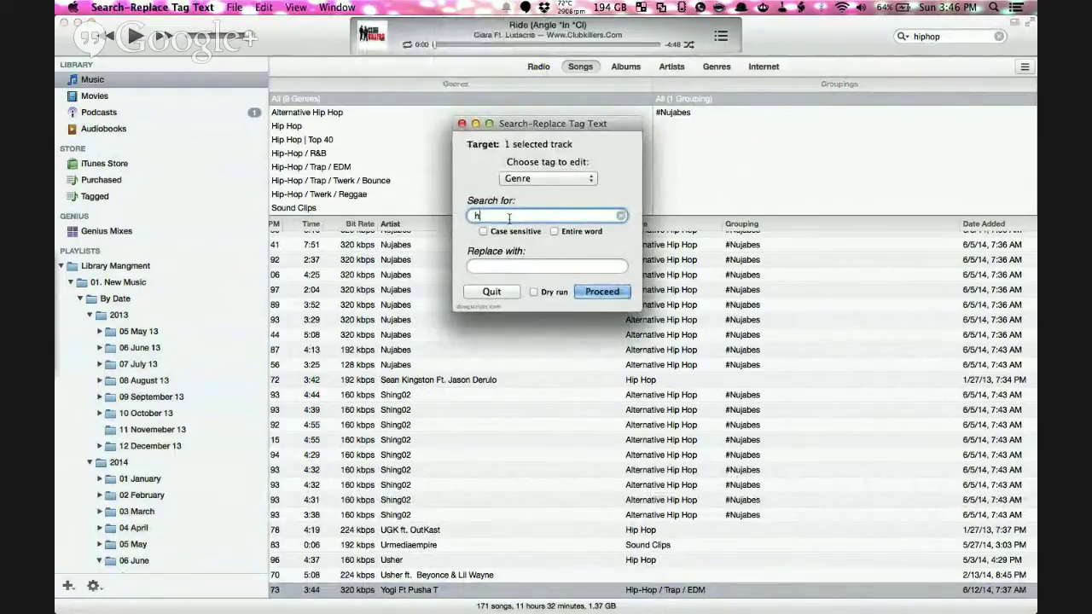
key("BackSpace")
type("Hip-Hop")
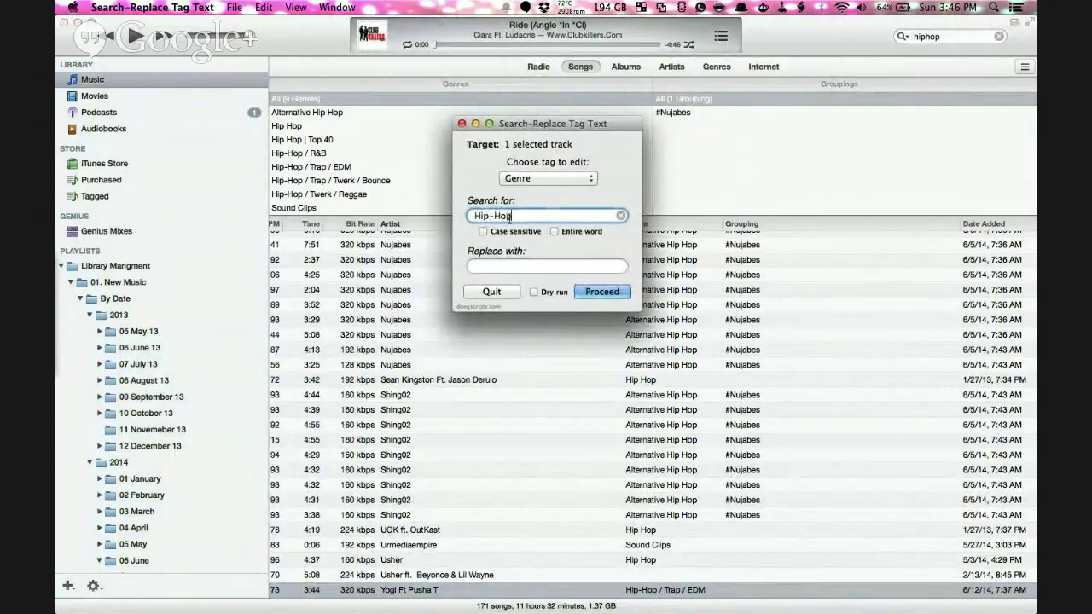
key("Tab")
type("Hip Hop")
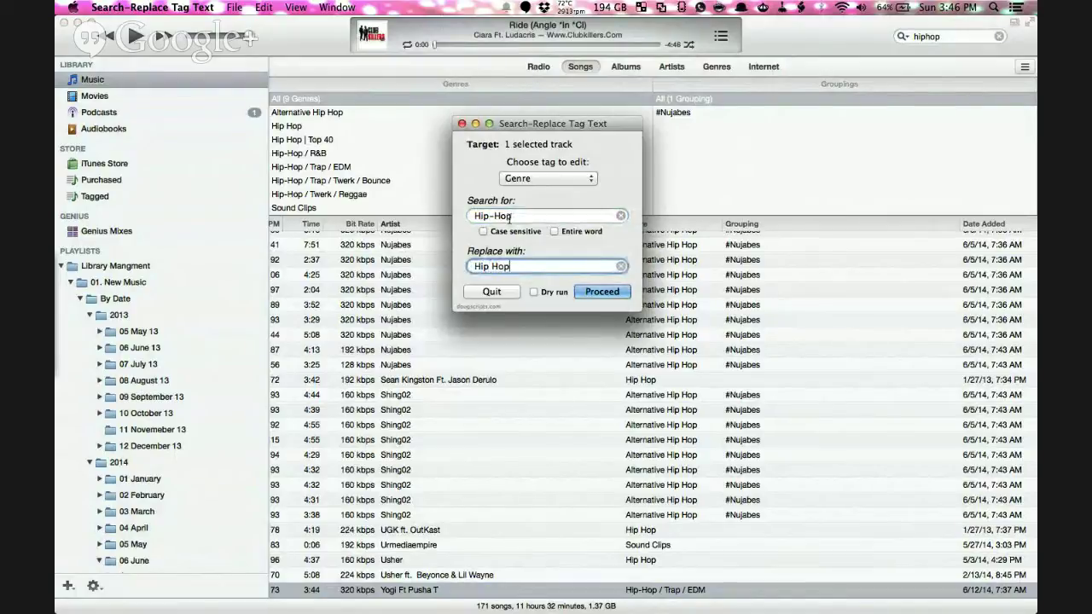
key("Return")
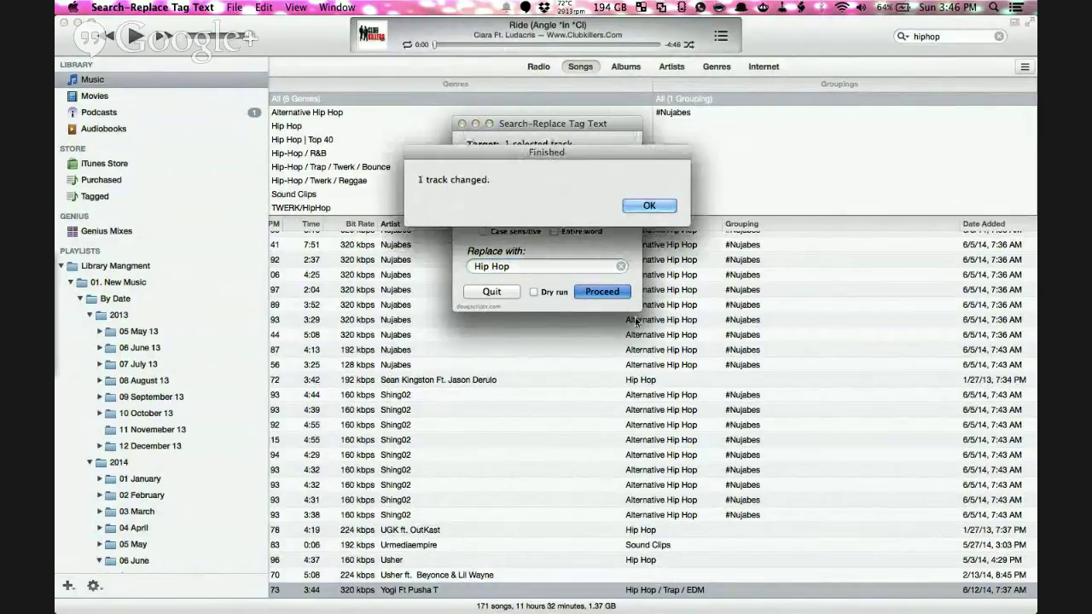
left_click(649, 204)
Replace "/" with "|" in the genre of the Yogi Ft Pusha T track and quit the script.
triple_click(530, 216)
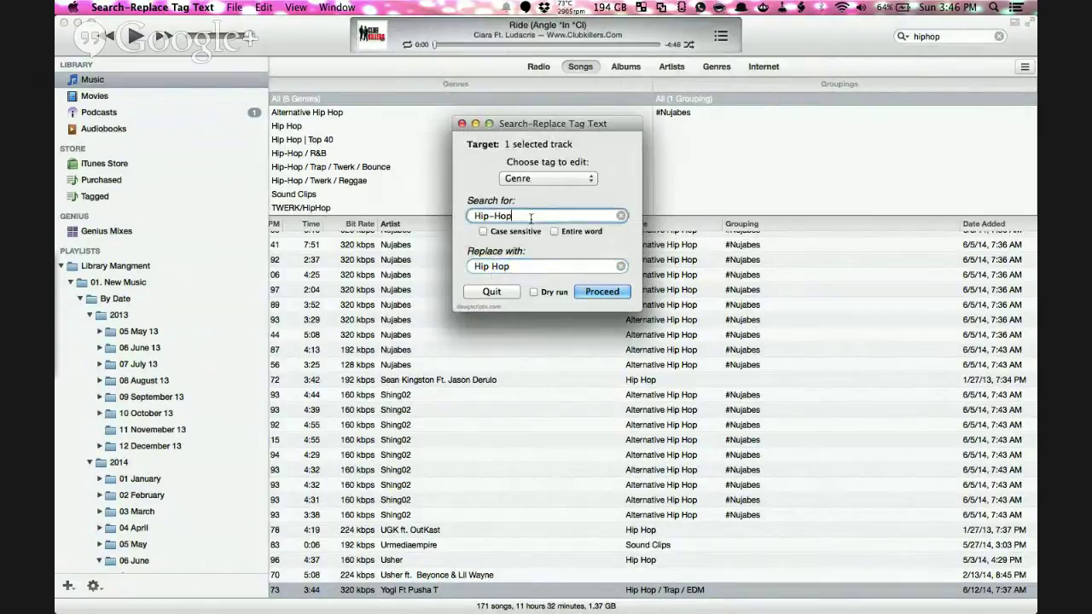
type("/")
key("Tab")
key("BackSpace")
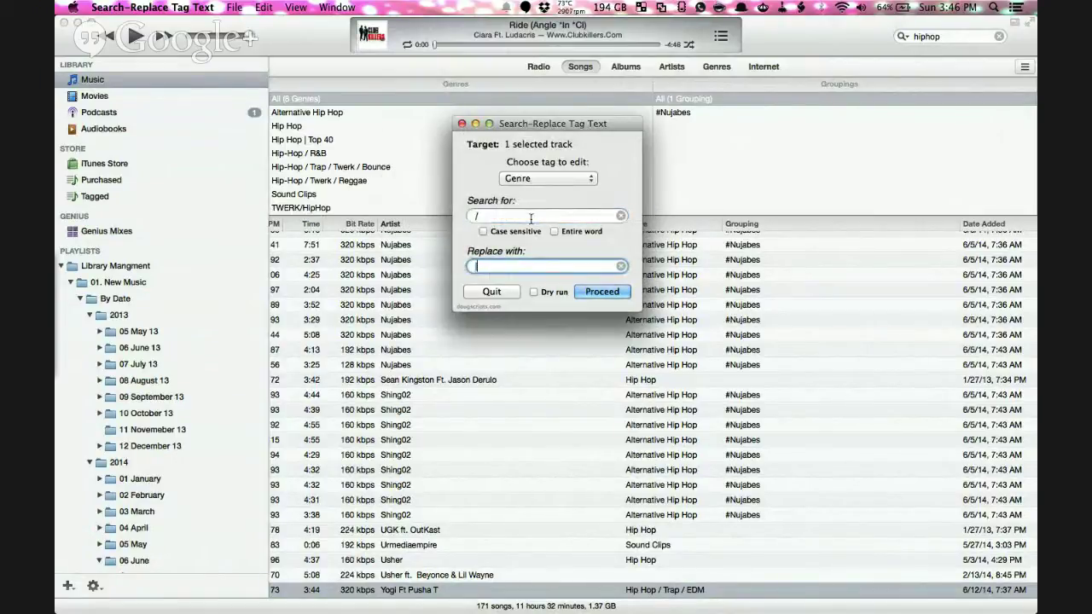
key("Return")
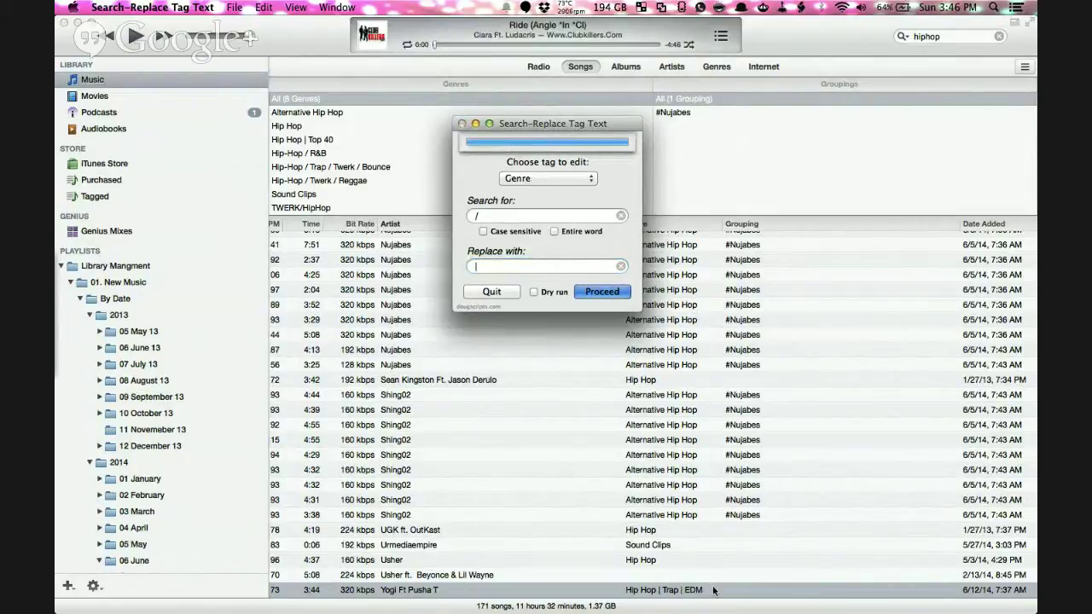
key("Return")
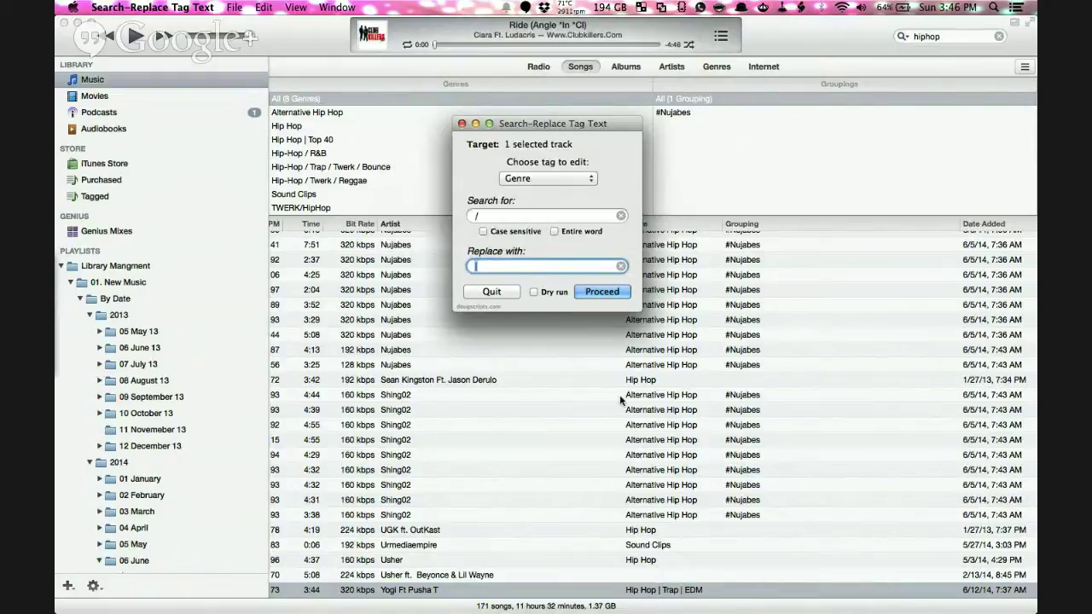
left_click(492, 292)
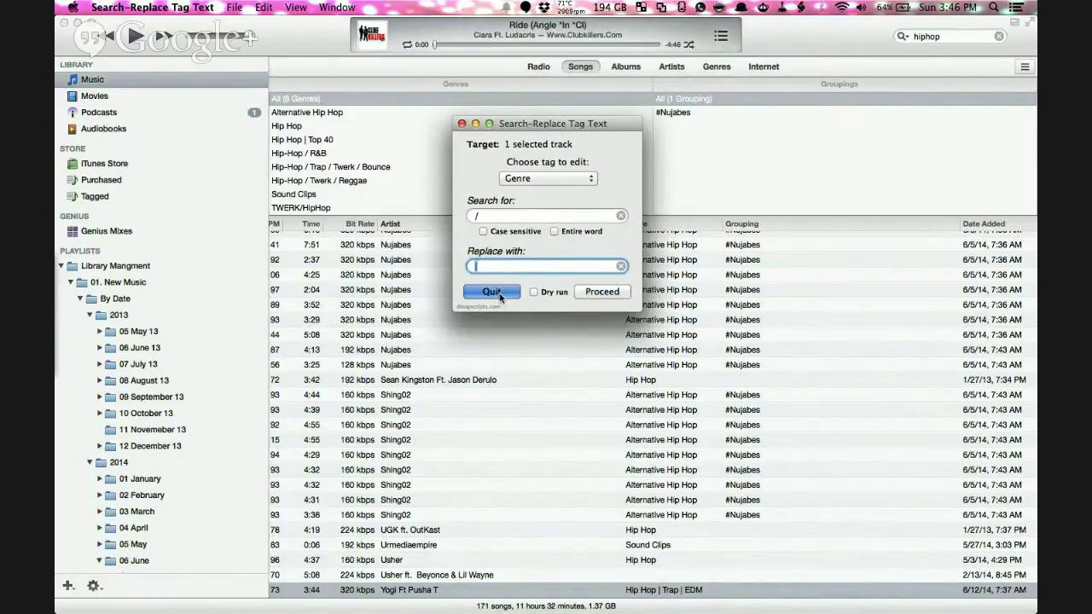
Select the block of tracks from the 3:52 Nujabes song through the 4:55 Shing02 song below it.
left_click(566, 305)
left_click(519, 422, "shift")
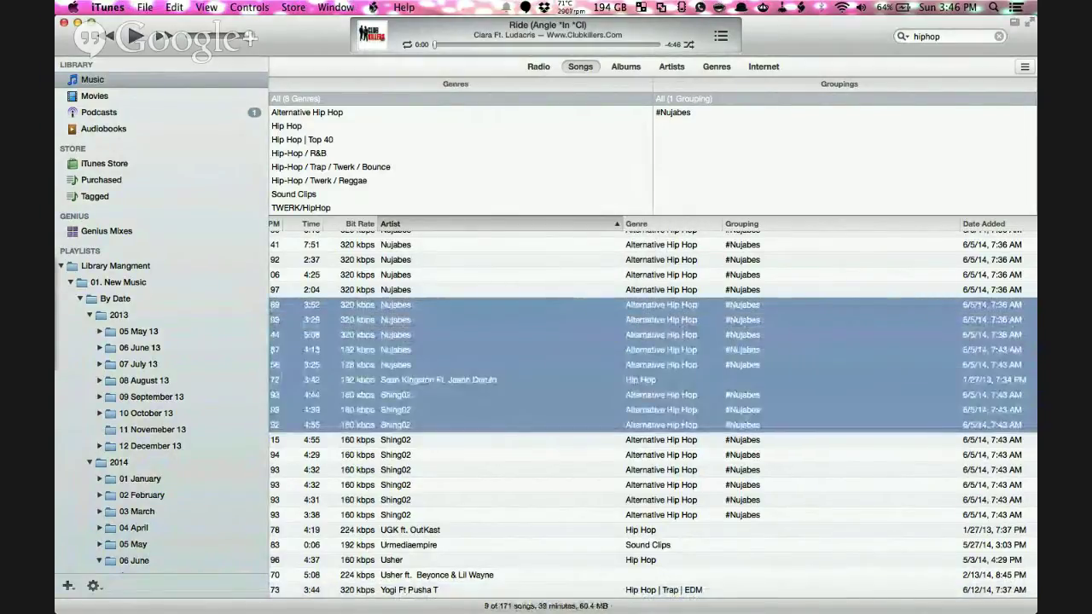
left_click(372, 8)
left_click(372, 8)
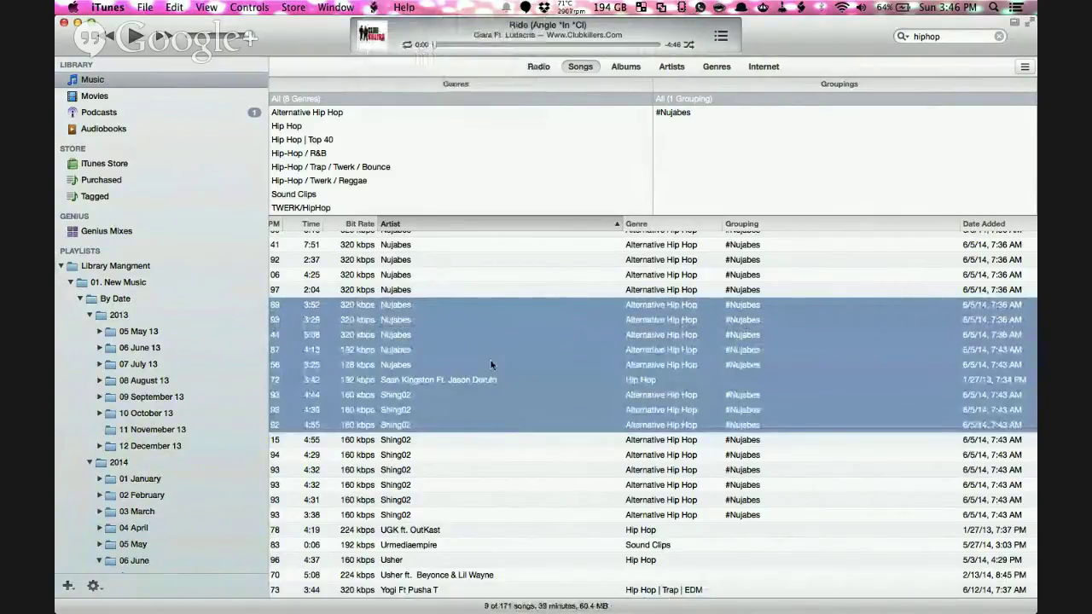
Switch to Chrome and read the newest viewer comments on the YouTube video page.
key("ctrl+Left")
scroll(291, 248, "down", 1)
scroll(292, 247, "up", 2)
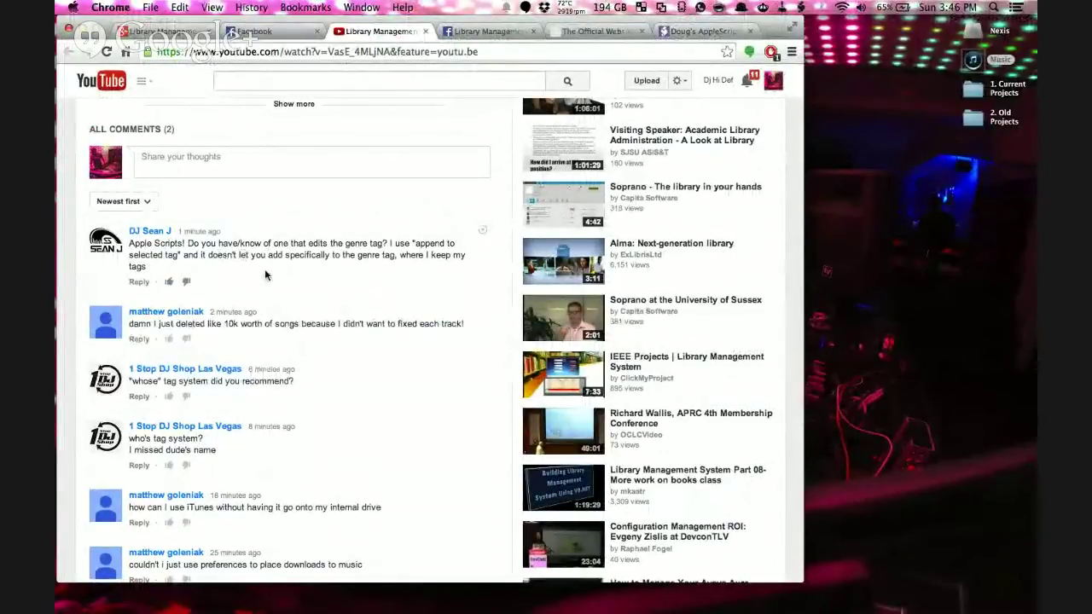
Back in iTunes, check the tag choices of the Append to Selected Tag script with Genre as the tag to edit, and quit it.
key("super+Tab")
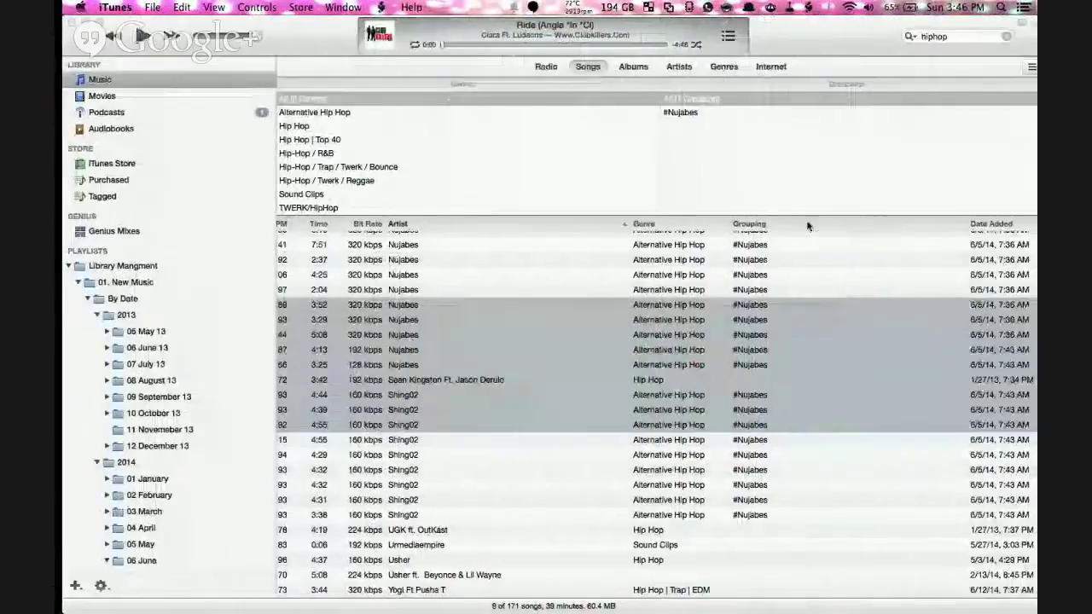
left_click(374, 8)
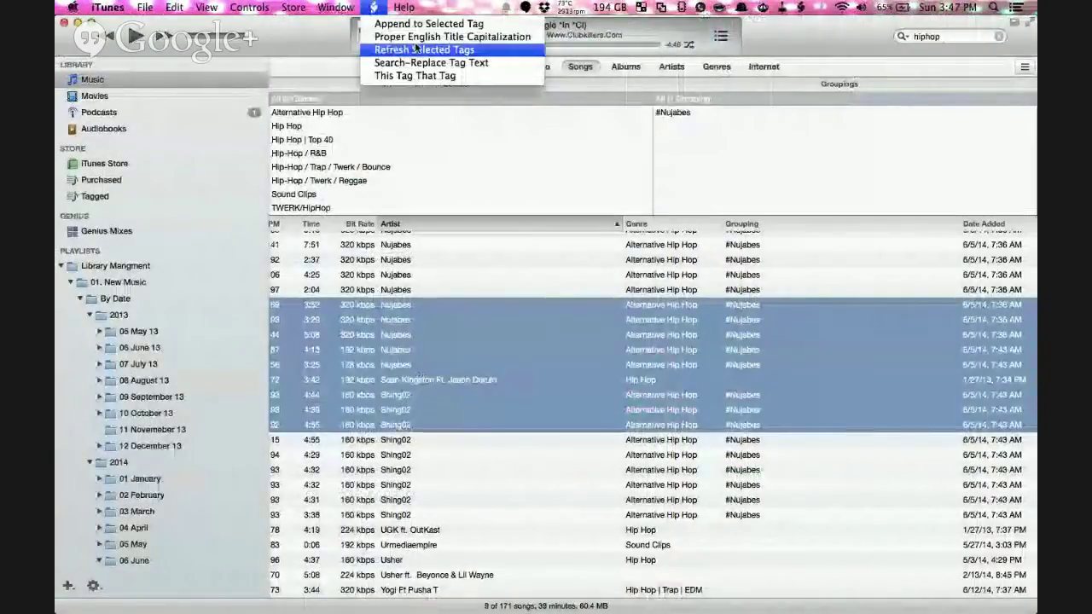
left_click(401, 24)
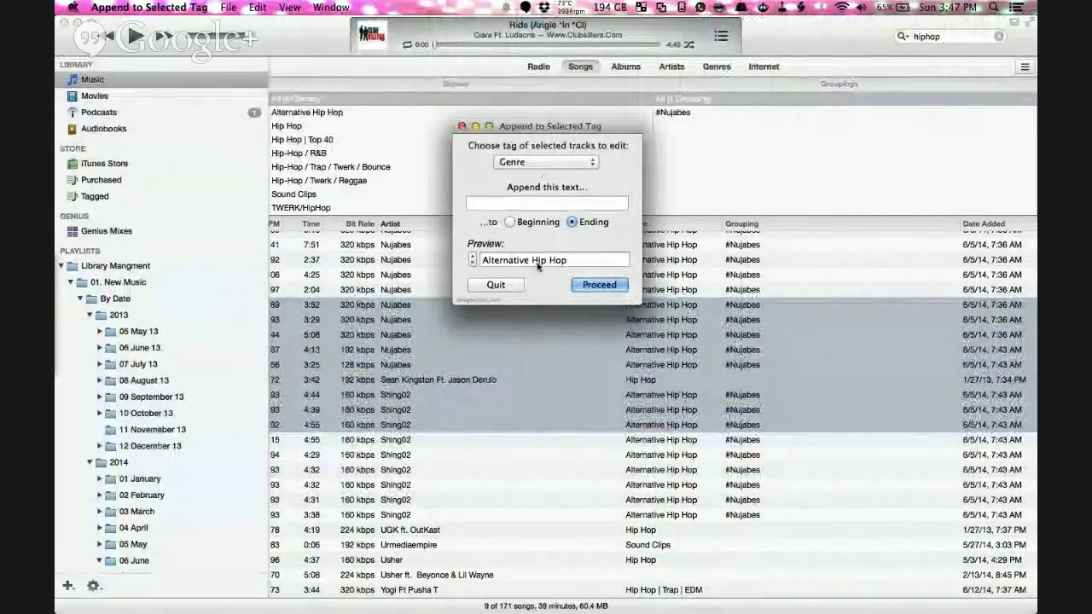
left_click(473, 263)
left_click(589, 162)
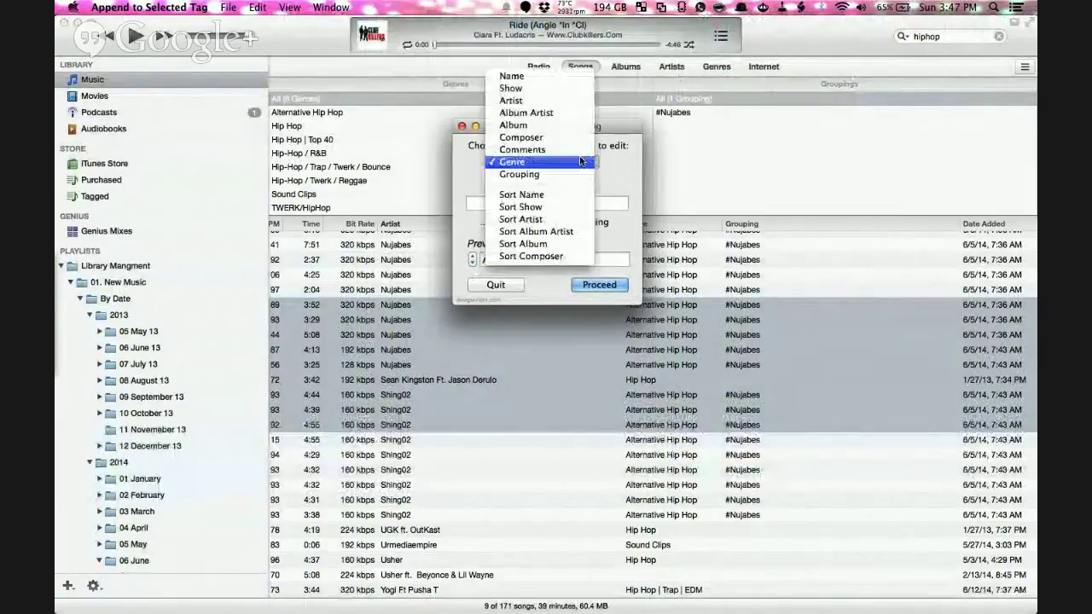
left_click(592, 161)
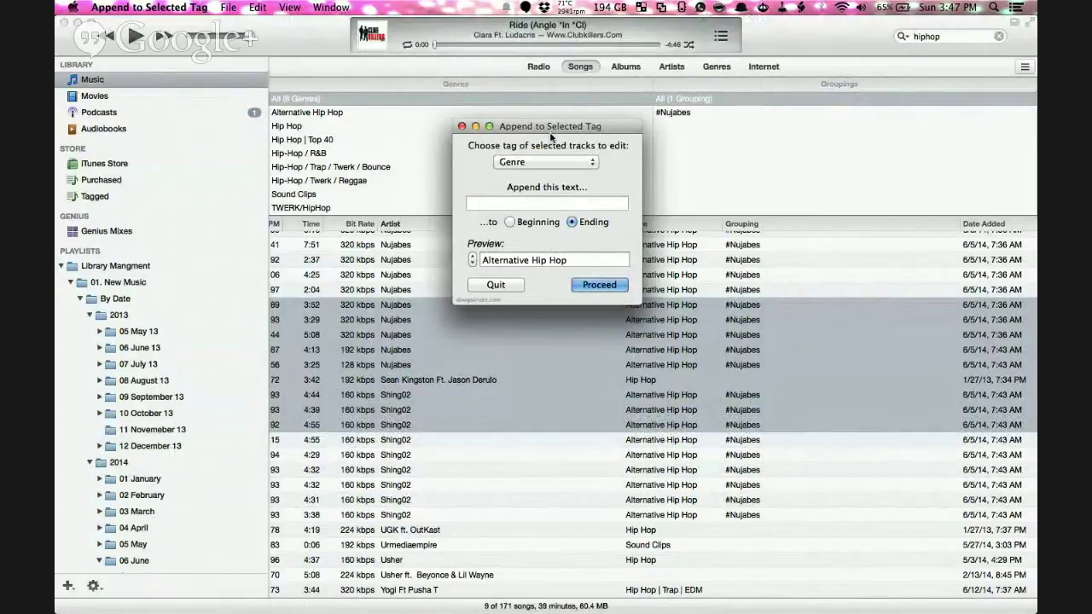
left_click(514, 285)
Clear the iTunes, Facebook, HazelHelper and FreeSpace notifications from Notification Center and close it.
left_click(1015, 7)
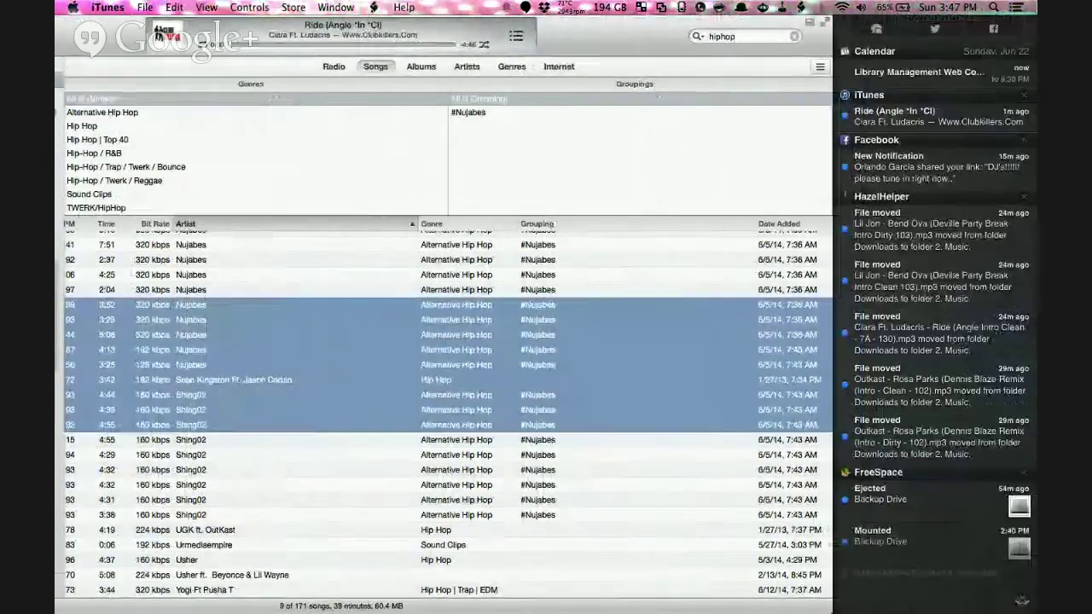
left_click(1026, 94)
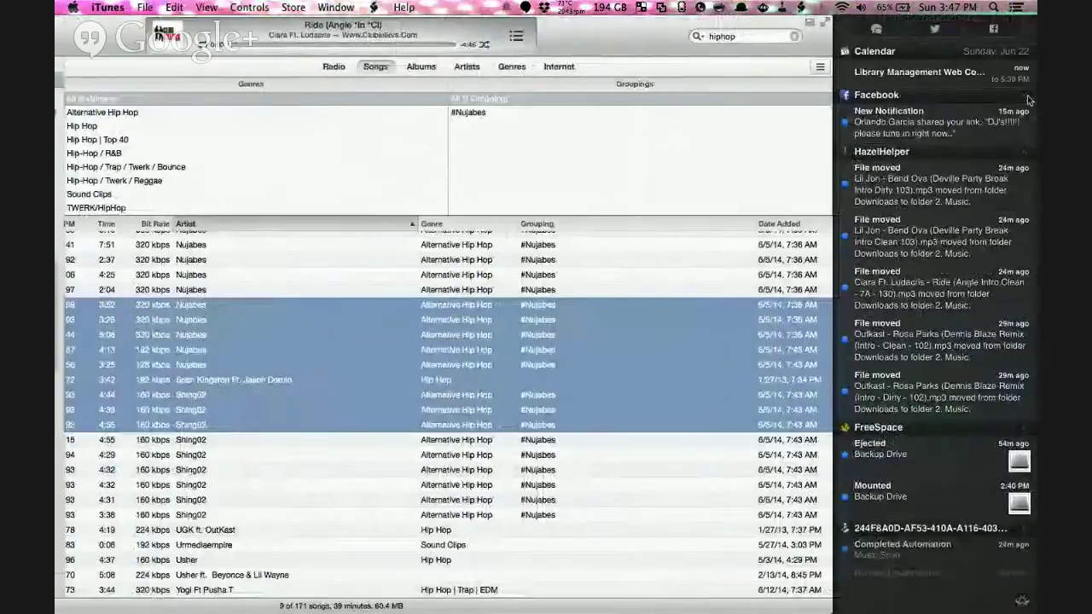
left_click(1027, 100)
left_click(1028, 100)
left_click(1027, 100)
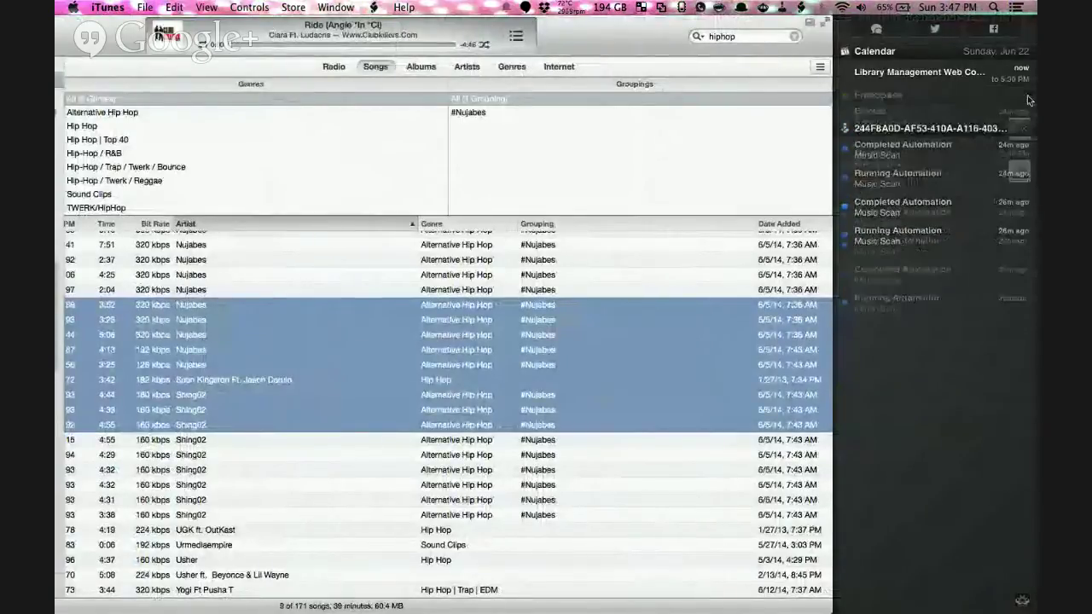
left_click(1027, 100)
scroll(1032, 51, "right", 3)
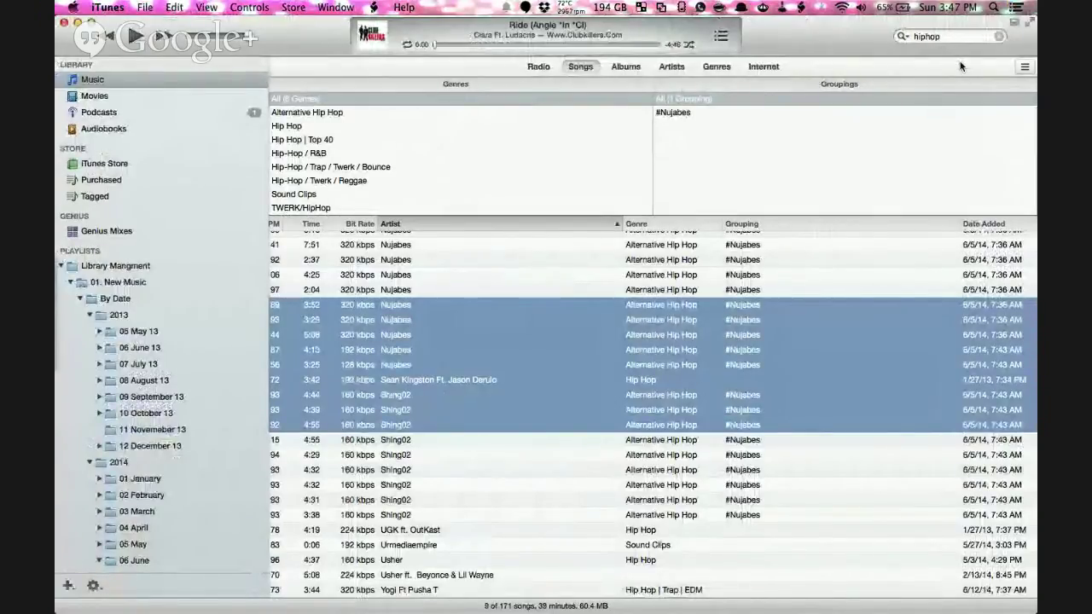
left_click(549, 408)
scroll(546, 479, "up", 15)
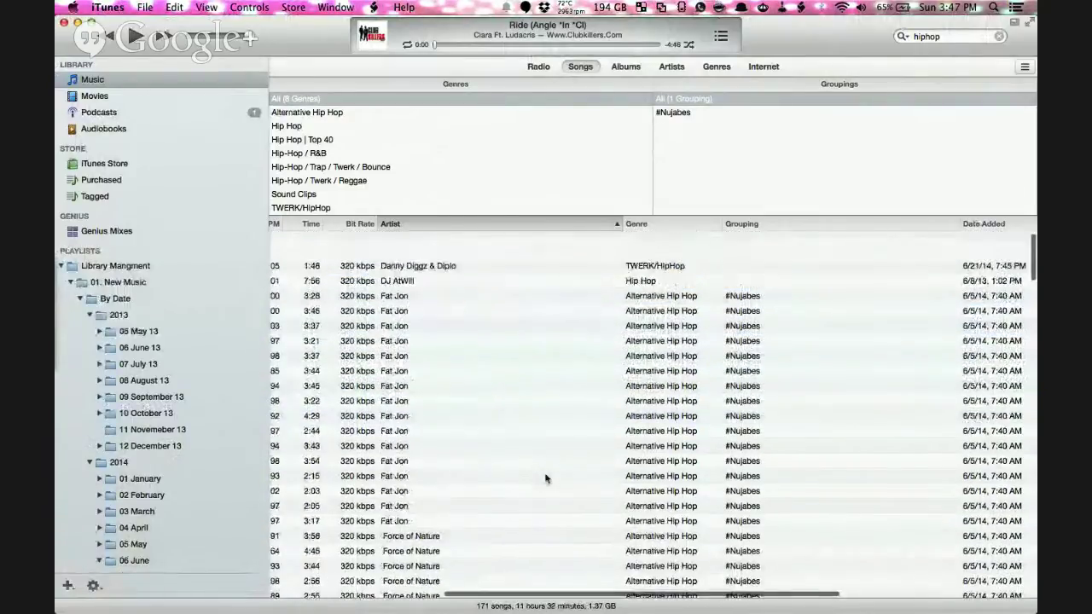
left_click(992, 8)
left_click(794, 48)
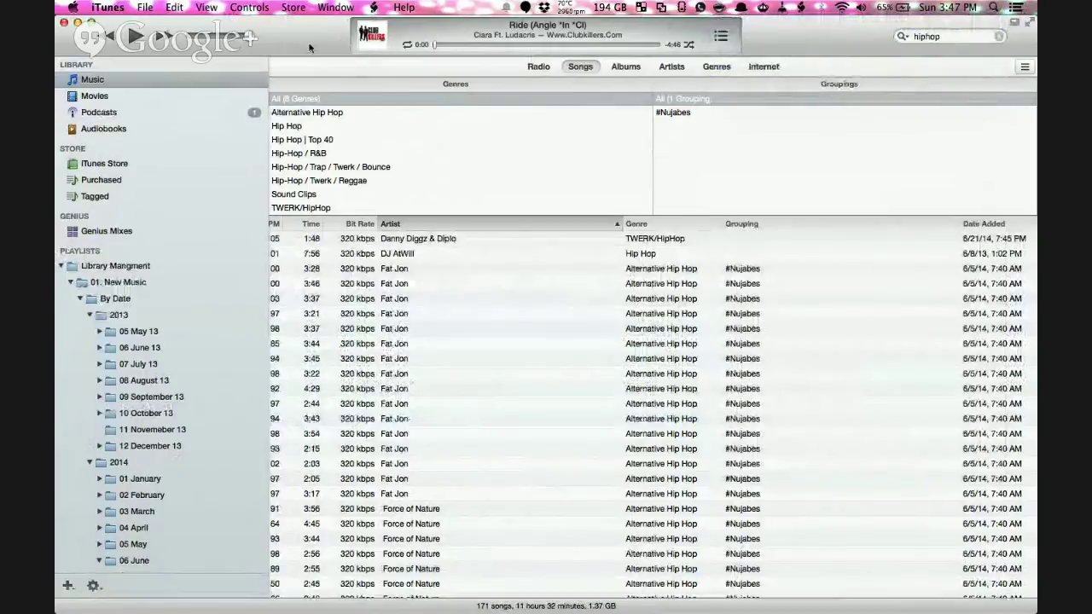
Collapse the "01. New Music" playlist folder and show its combined track list.
scroll(158, 228, "down", 5)
scroll(159, 228, "down", 5)
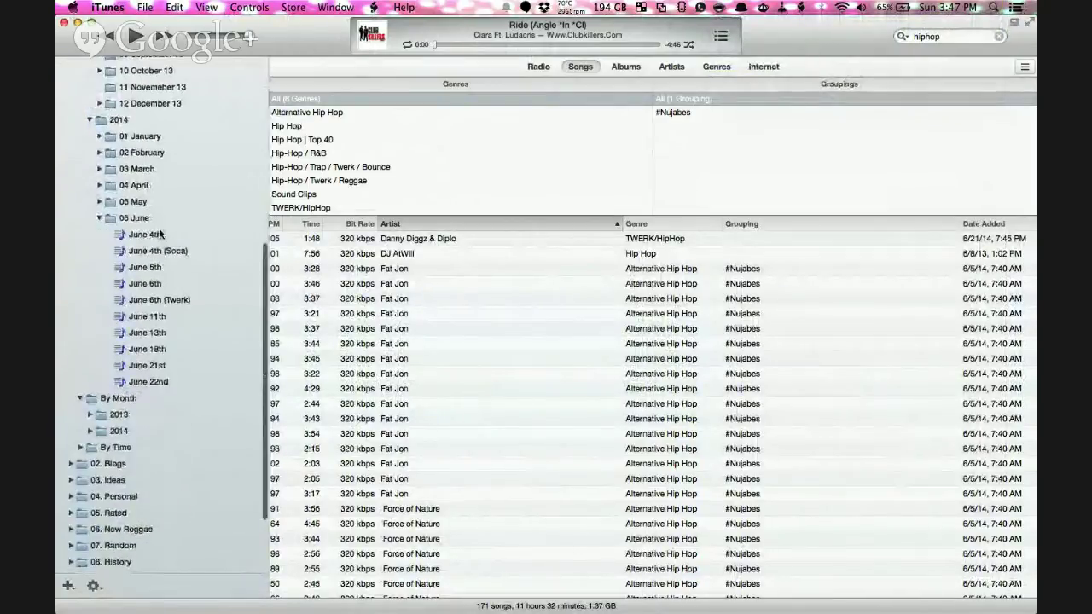
scroll(82, 196, "up", 7)
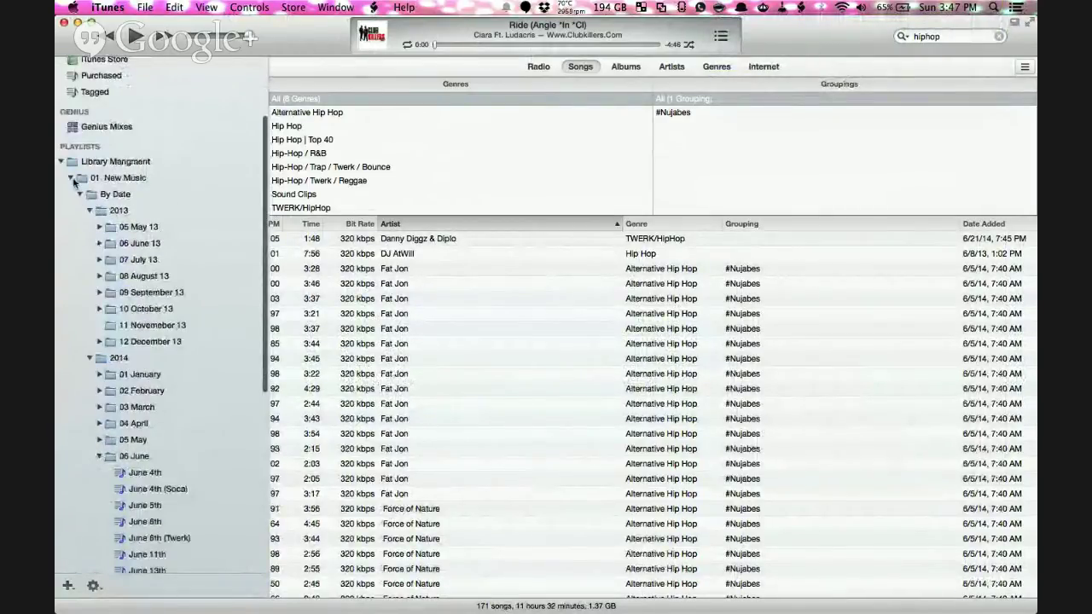
left_click(71, 178)
left_click(125, 282)
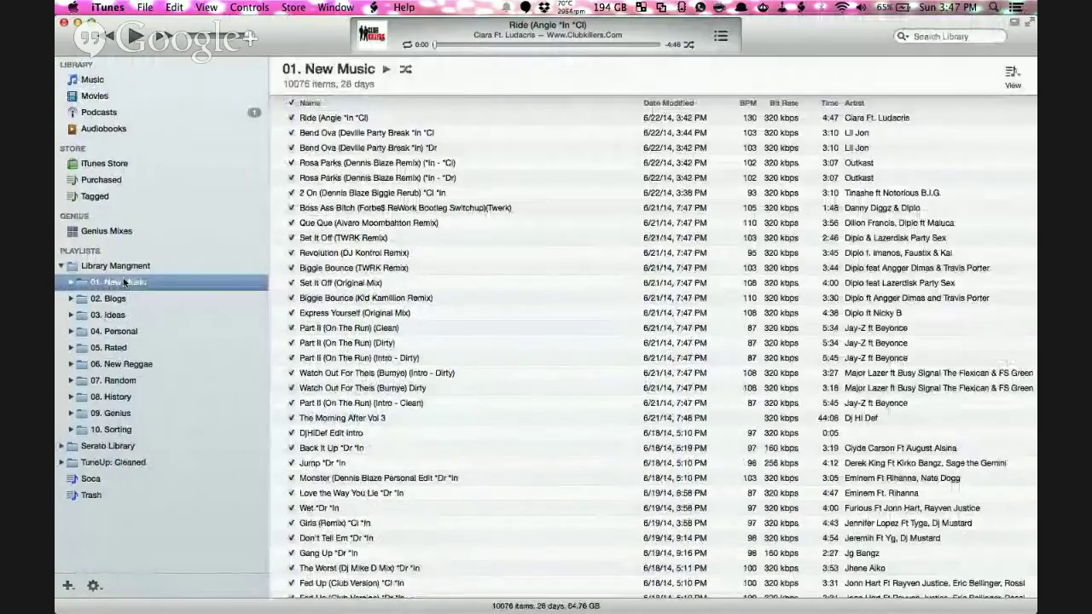
Expand the "02. Blogs" folder and view its DjMebbe.com, Djz.to and Reggae Top Site folders in turn.
left_click(71, 299)
left_click(130, 315)
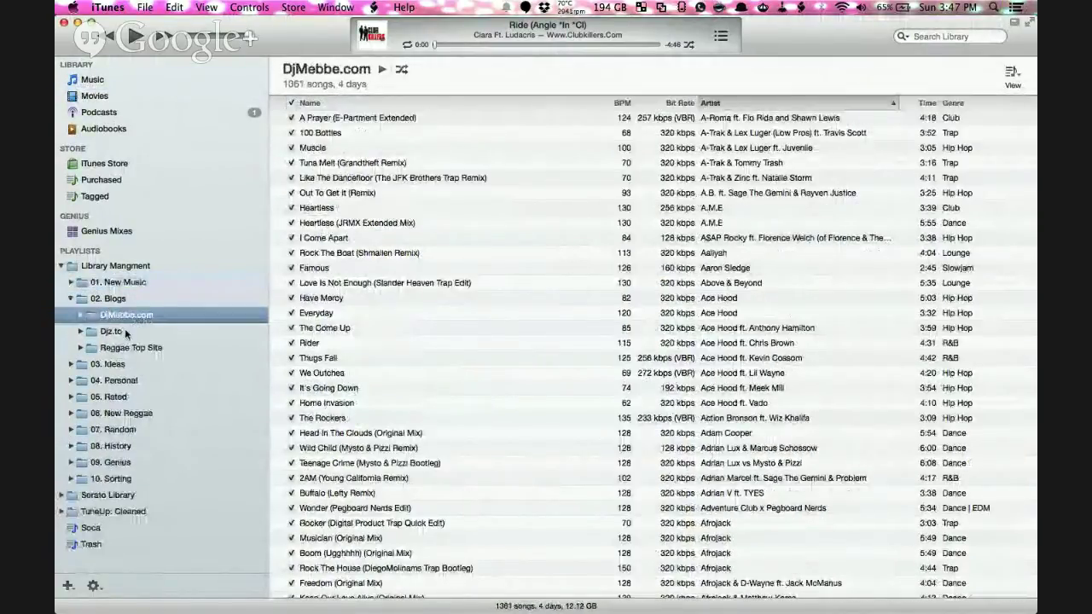
left_click(136, 332)
left_click(151, 348)
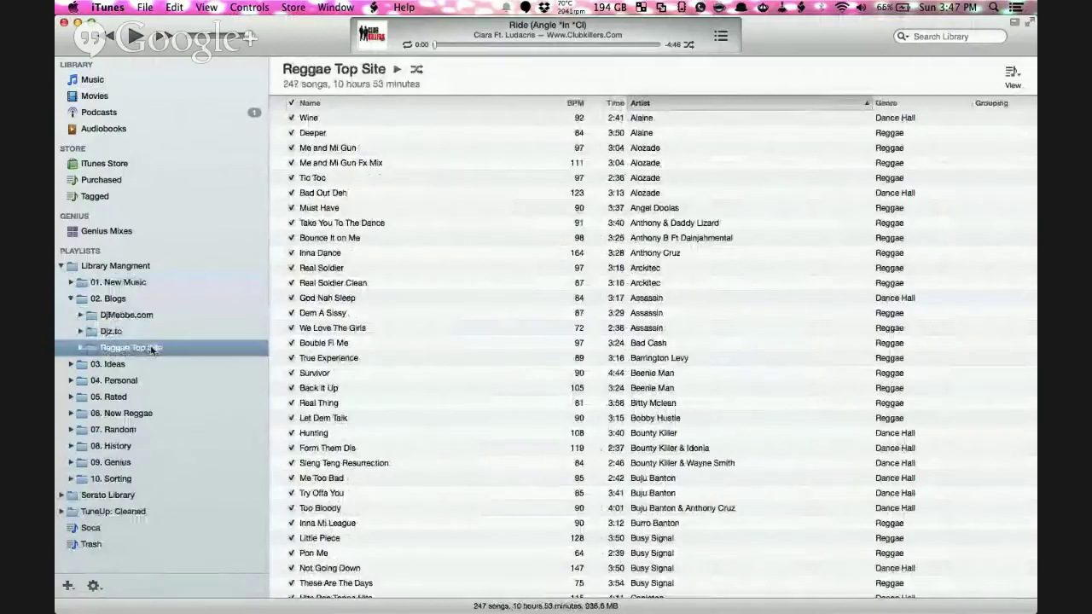
Expand DjMebbe.com and its Current folder, and view the genre playlists Caribbean, Dance, Dubstep and Hip Hop.
left_click(82, 315)
left_click(86, 332)
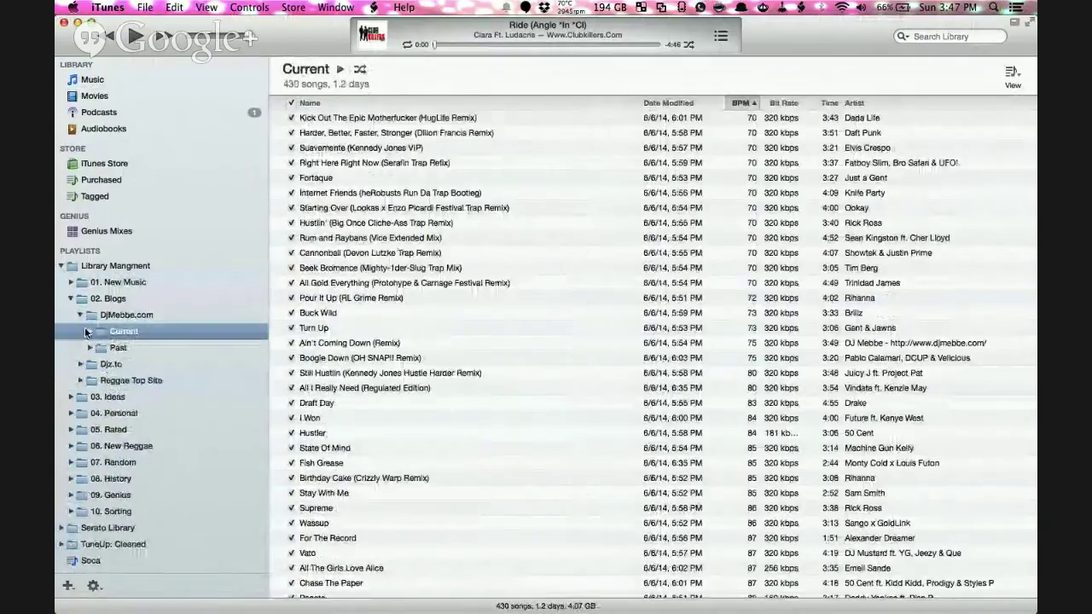
left_click(90, 332)
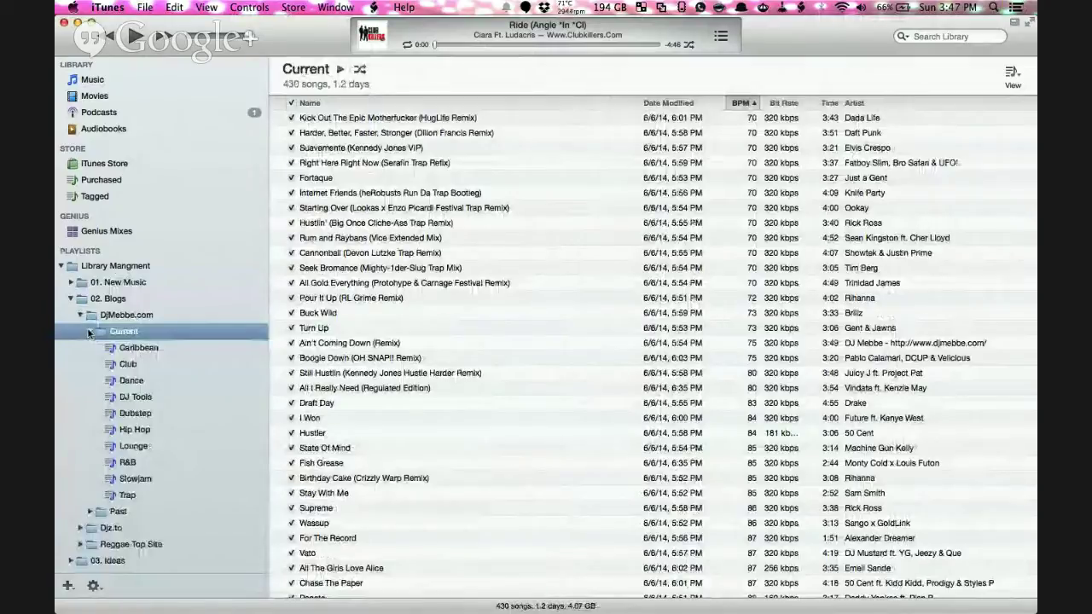
left_click(151, 350)
left_click(152, 380)
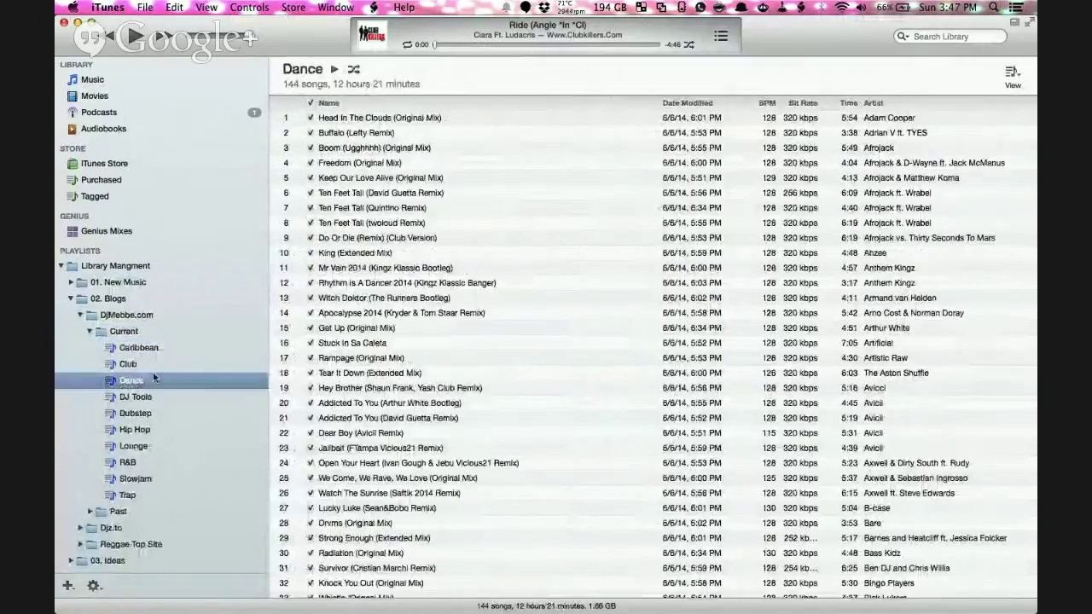
left_click(153, 412)
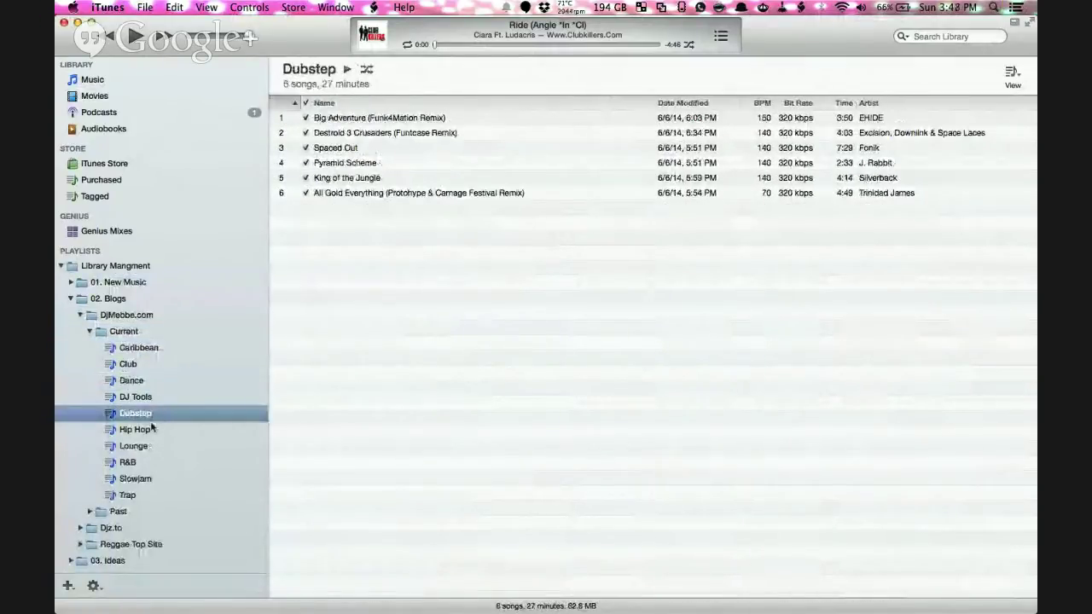
left_click(152, 428)
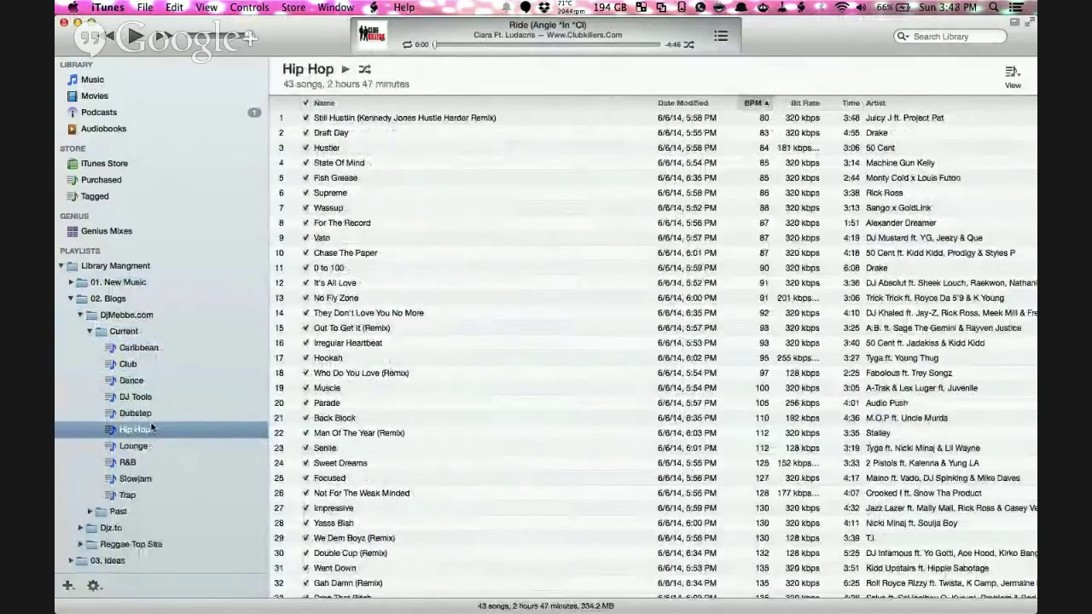
Collapse the Current, DjMebbe.com and "02. Blogs" folders, and look briefly inside the "03. Ideas" folder.
left_click(85, 326)
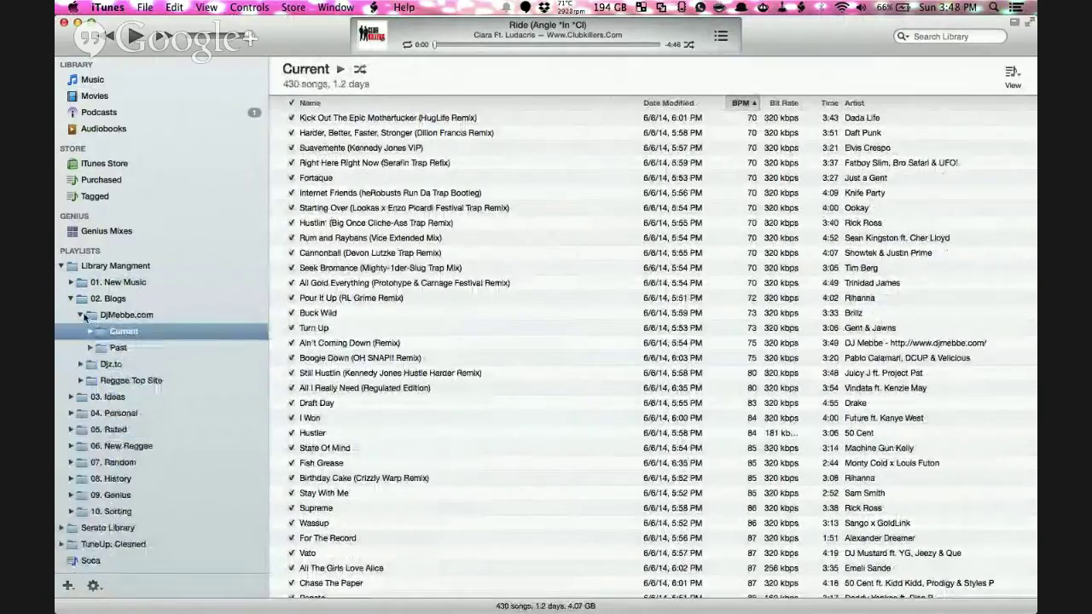
left_click(80, 316)
left_click(71, 299)
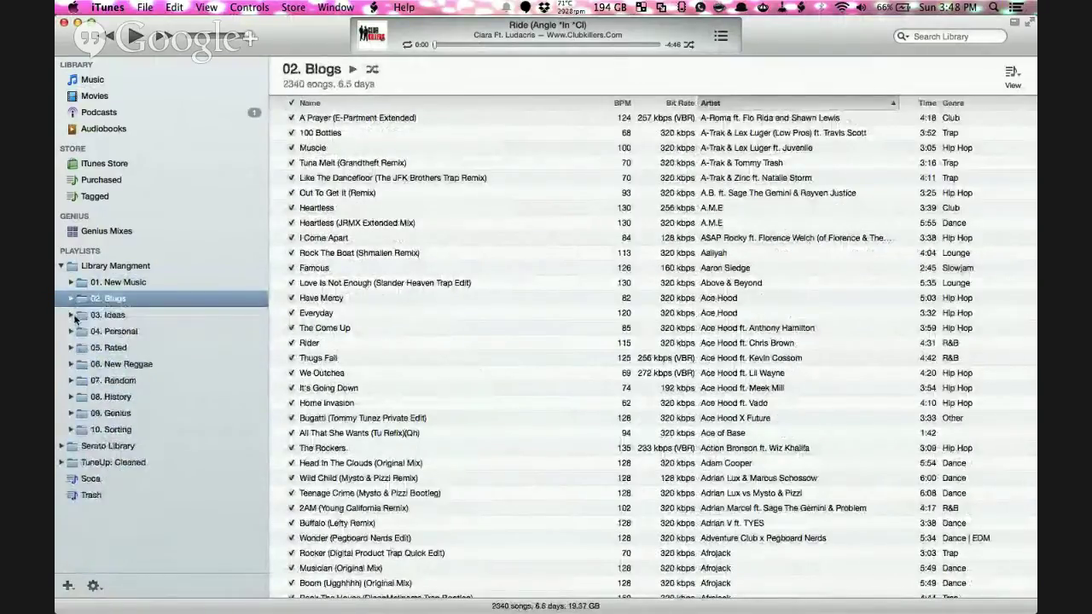
left_click(71, 315)
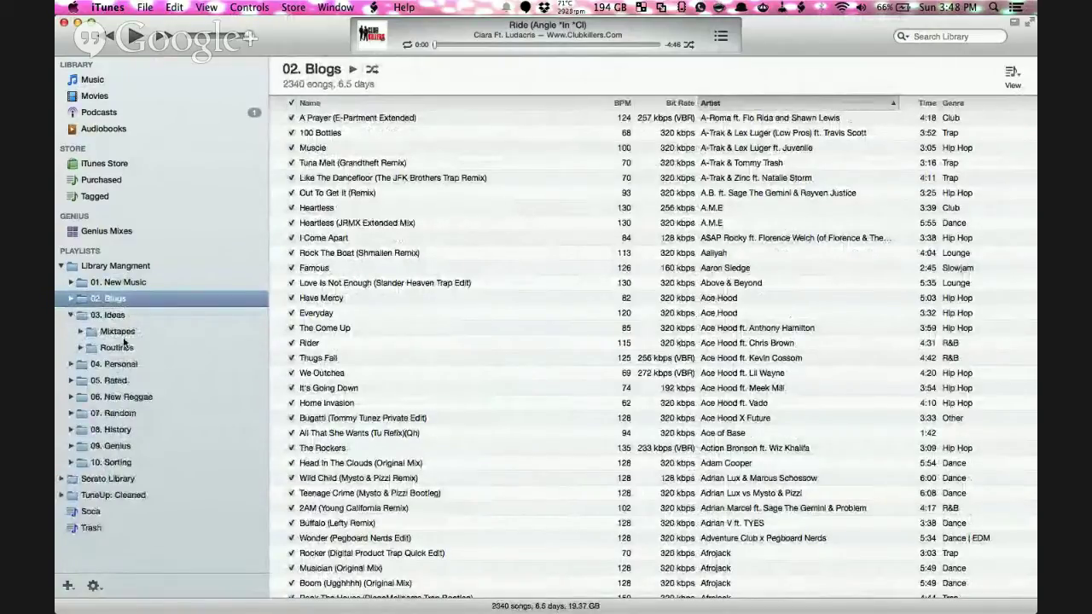
left_click(72, 315)
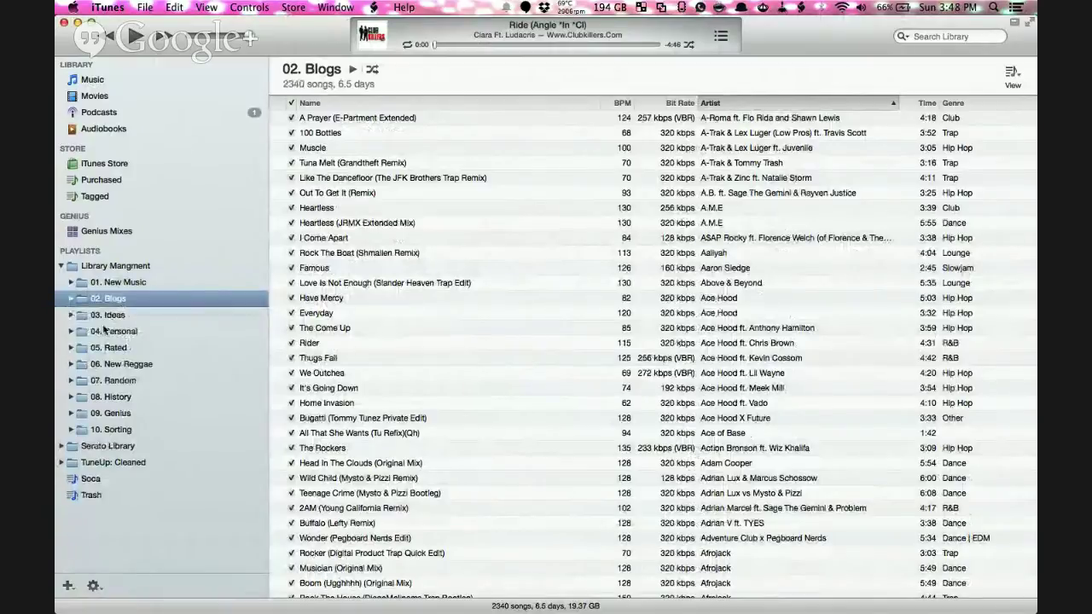
View the track lists of "01. New Music" and the parent "Library Mangment" folder, and collapse the parent folder.
left_click(139, 283)
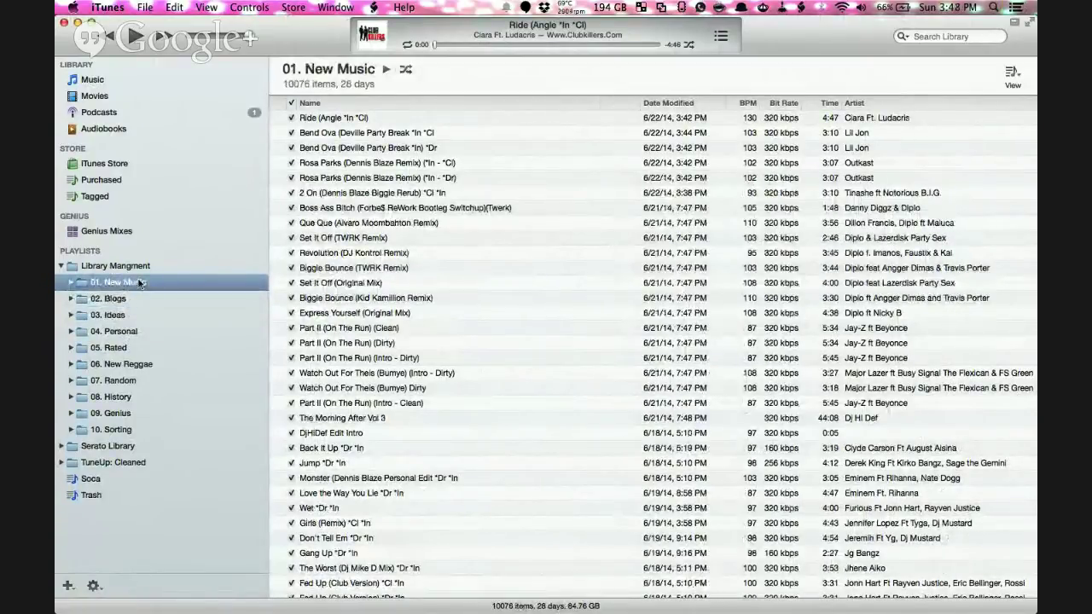
left_click(70, 265)
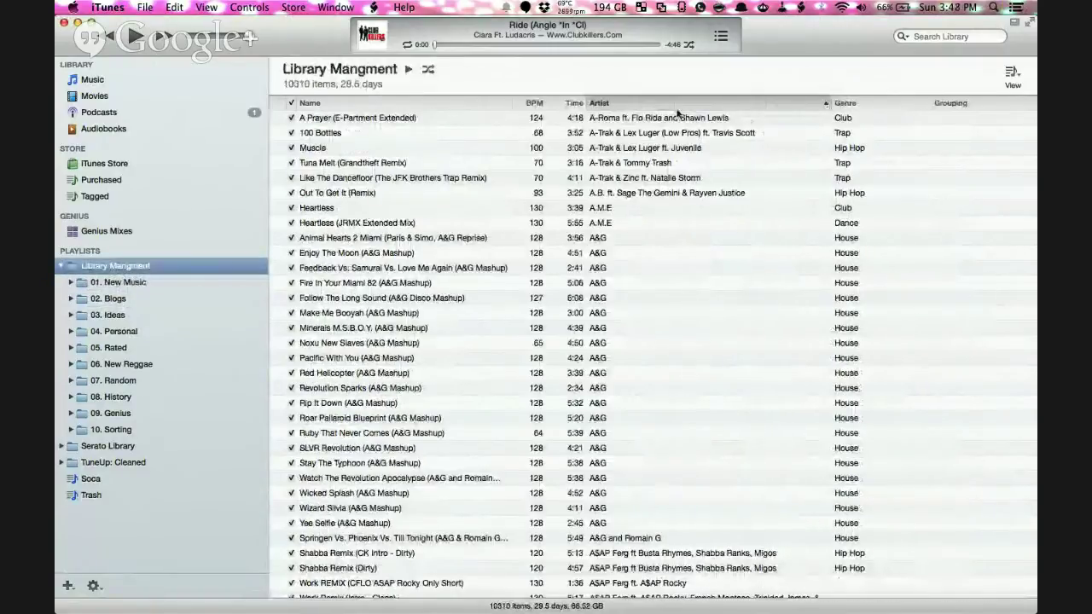
left_click(61, 266)
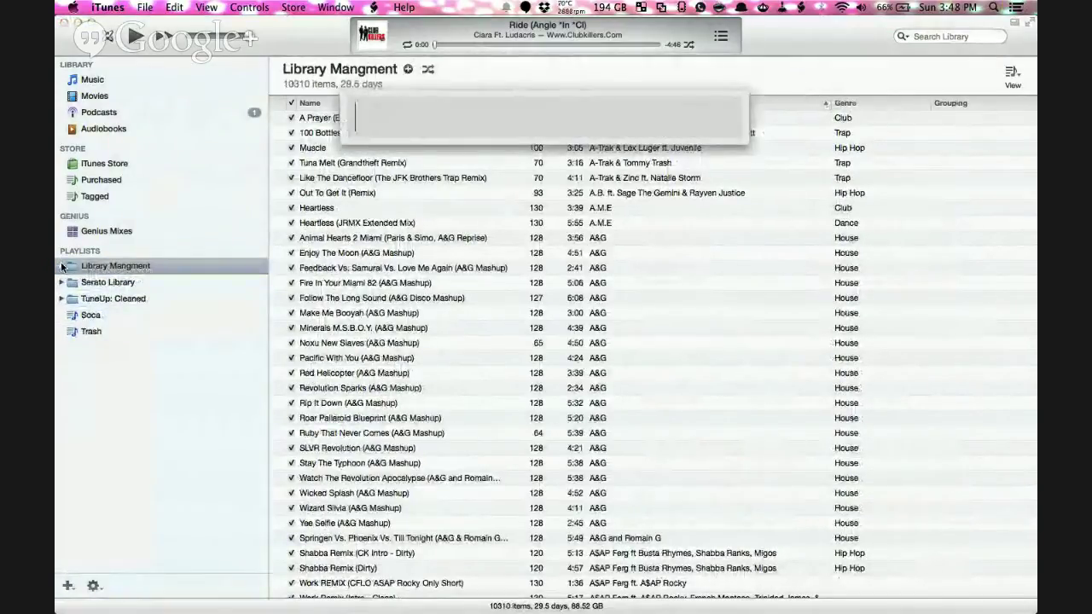
Launch Serato Scratch Live and select the "How to Win Friends & Influence People (Unabridged)" track.
type("SC")
key("Return")
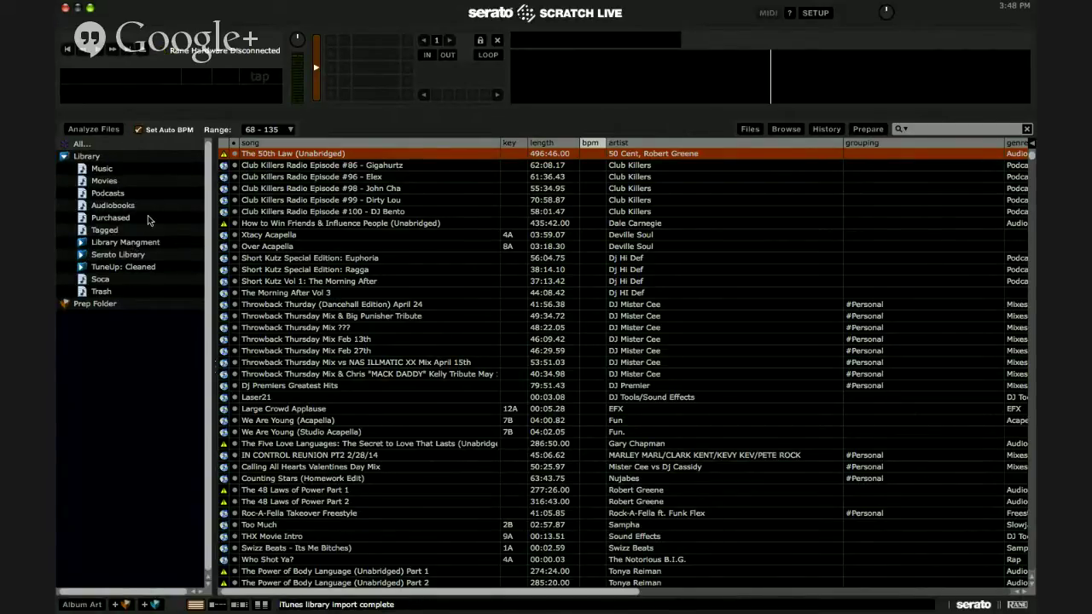
left_click(371, 223)
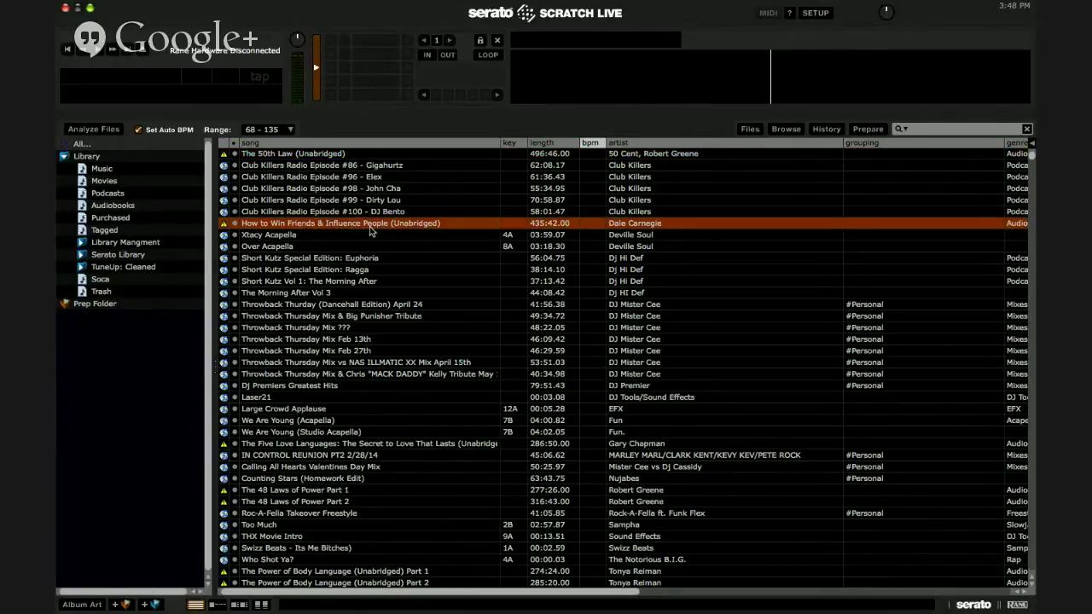
Expand the Serato Library folder in Scratch Live, browse its tracks, and switch back to iTunes.
left_click(89, 255)
scroll(341, 249, "down", 6)
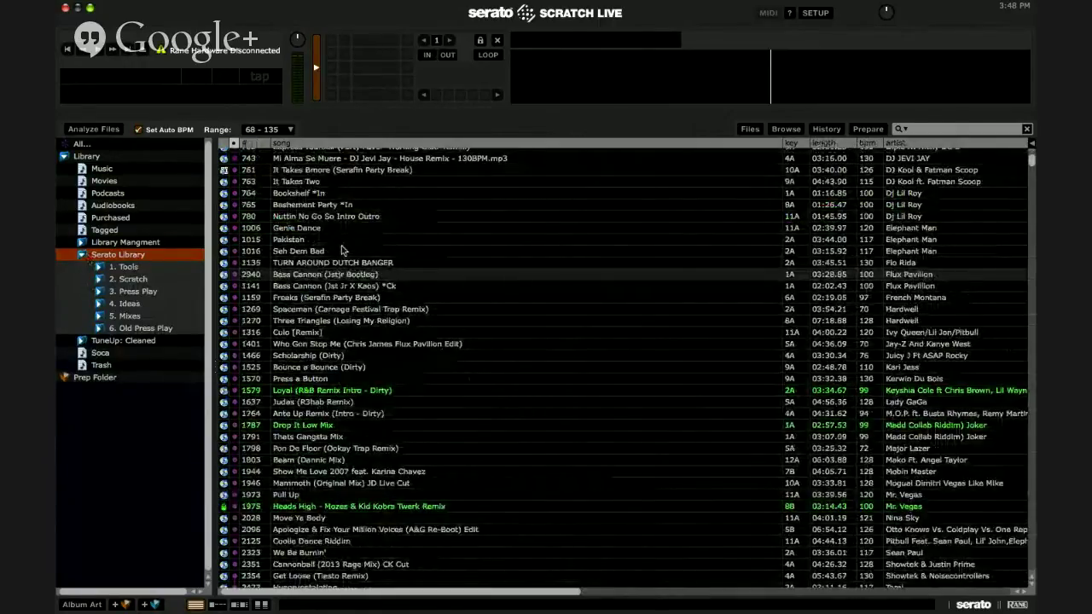
key("ctrl+Up")
left_click(343, 264)
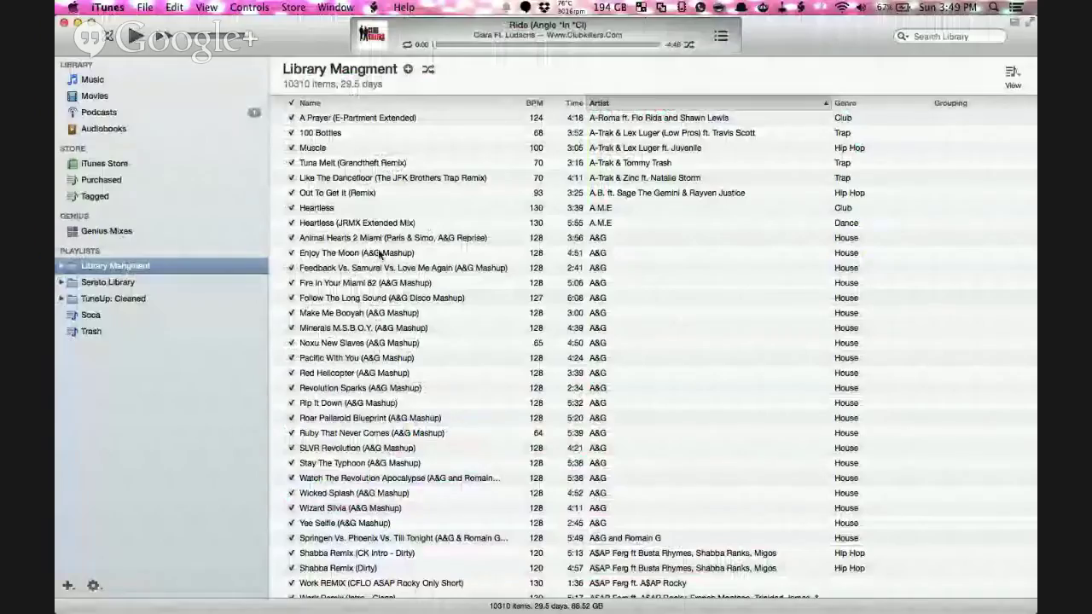
Show the whole Music library and filter its songs by the #Classic #Reggaeton and #Personal #Mixes groupings.
scroll(401, 268, "down", 6)
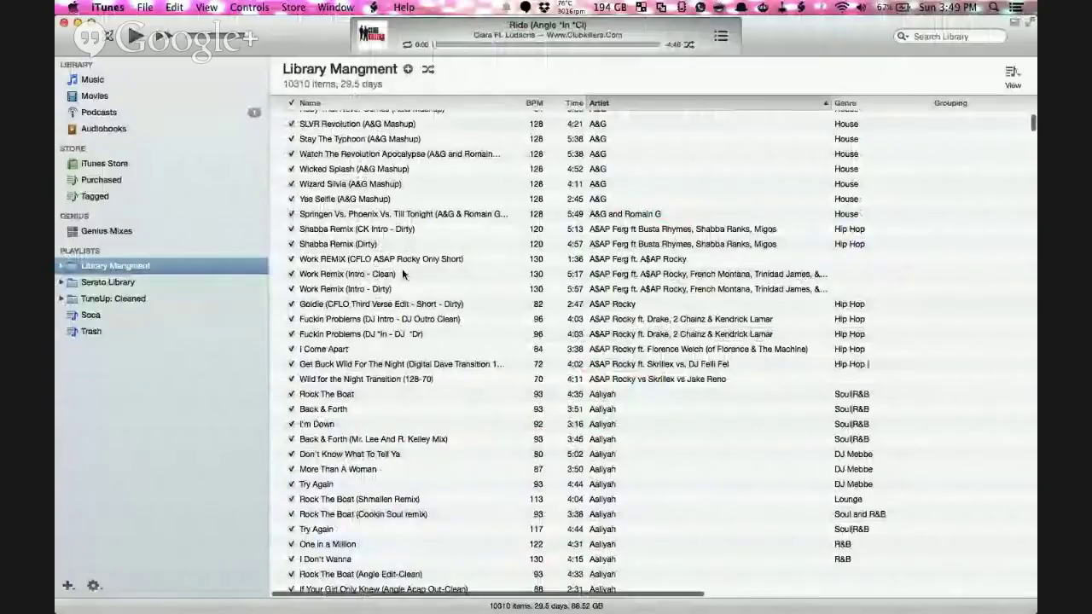
left_click(93, 79)
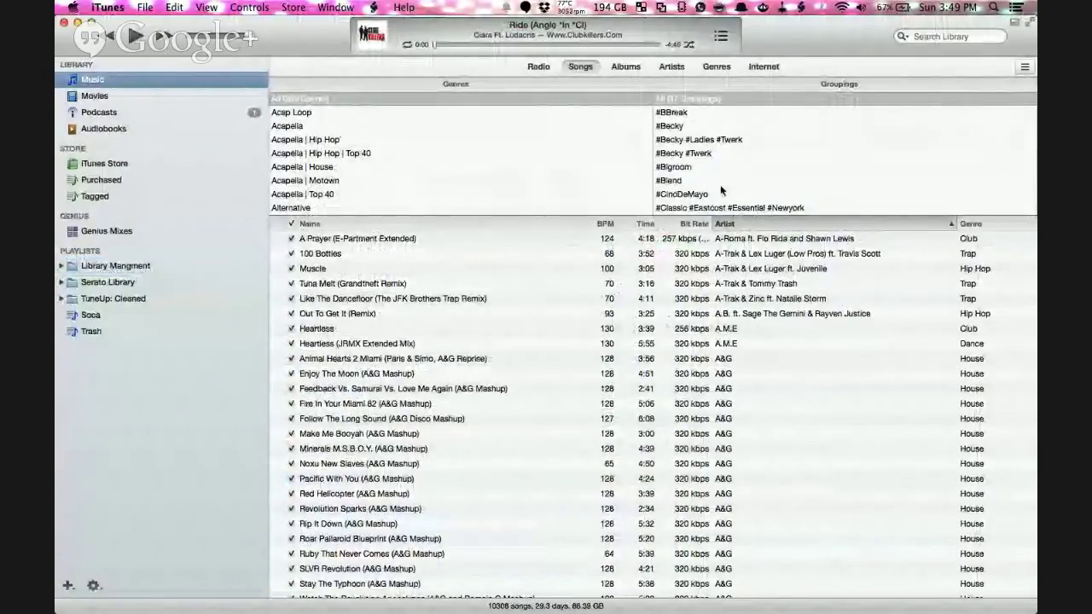
left_click(719, 152)
scroll(719, 154, "down", 3)
left_click(719, 153)
scroll(752, 170, "down", 5)
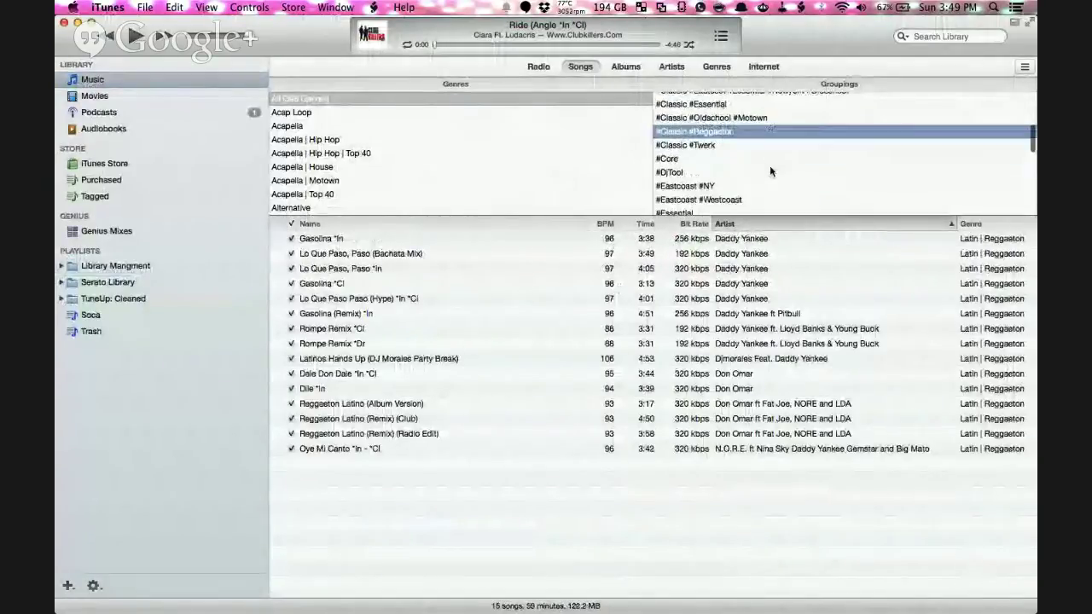
scroll(754, 170, "down", 4)
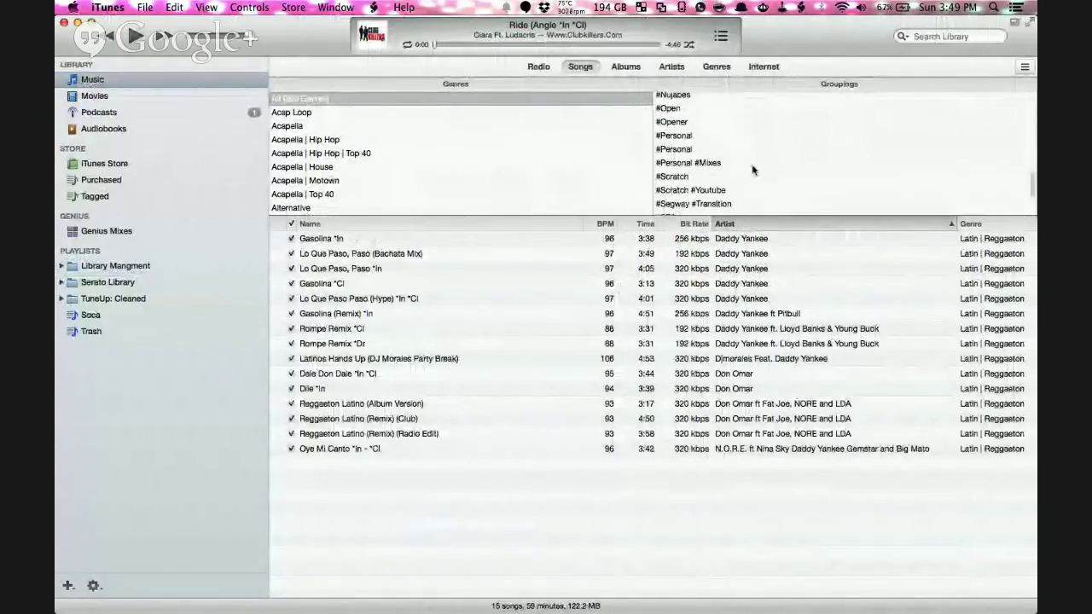
left_click(754, 163)
scroll(722, 184, "up", 4)
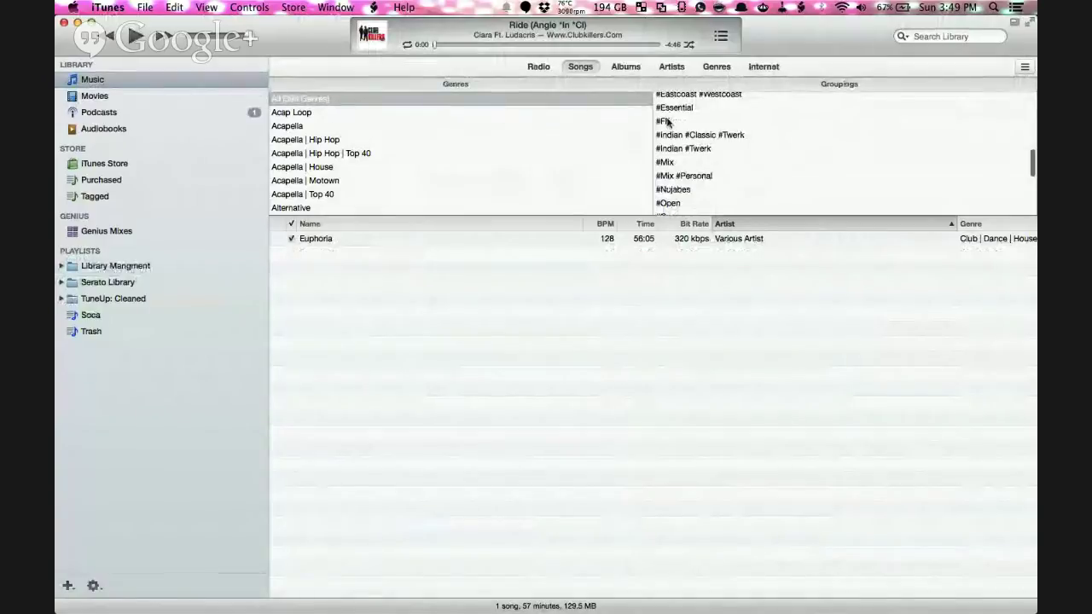
Filter the songs by the #FF grouping, inspect the Grouping tag in the info of "Girls (Remix) *Cl *In", and close the info.
left_click(699, 119)
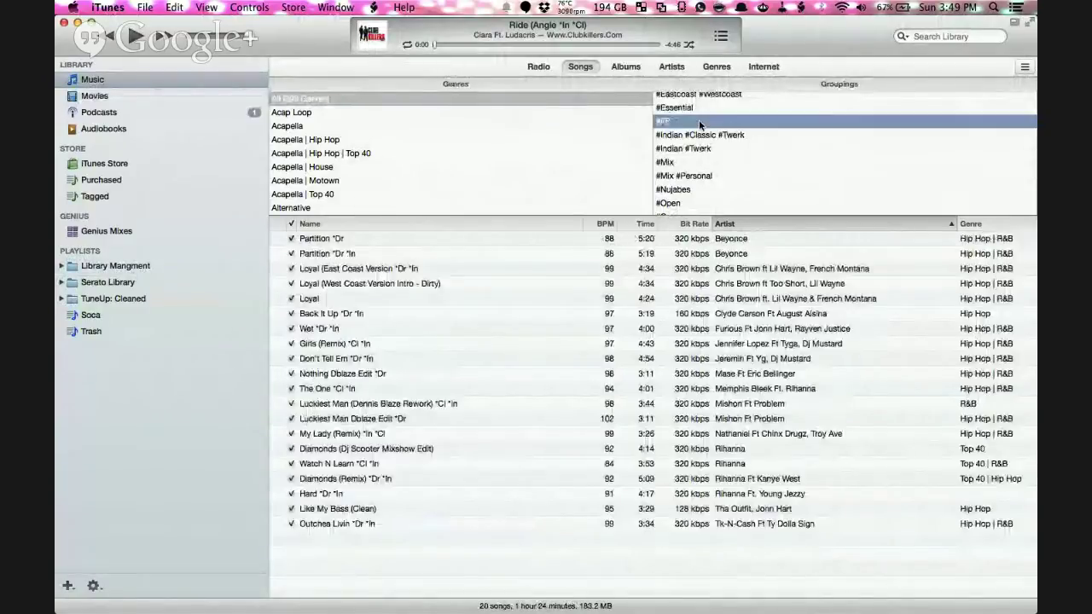
right_click(755, 343)
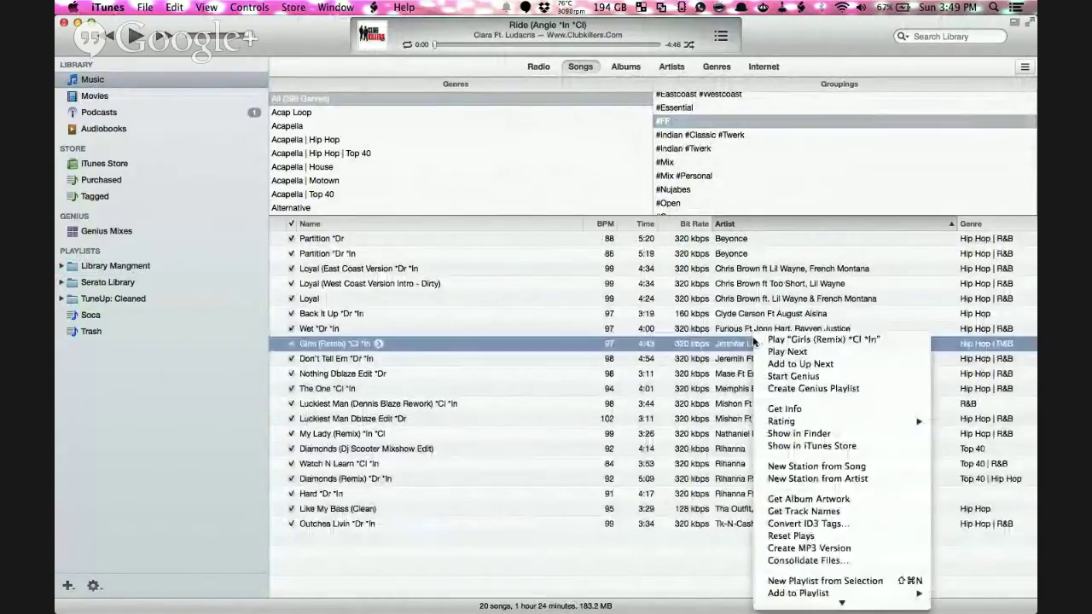
left_click(783, 408)
left_click(436, 270)
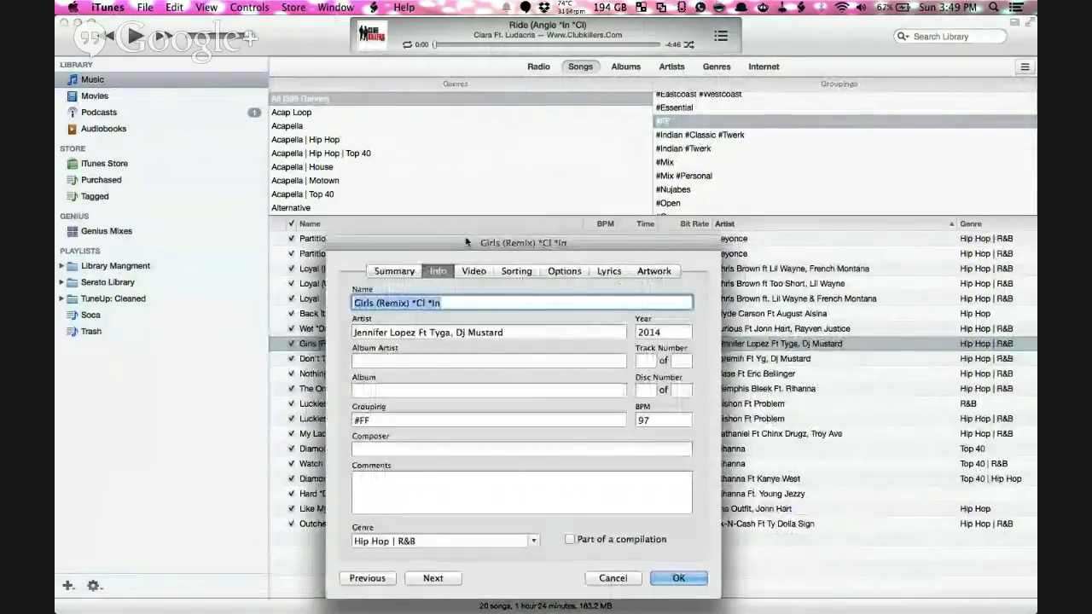
left_click_drag(433, 243, 430, 93)
left_click(368, 273)
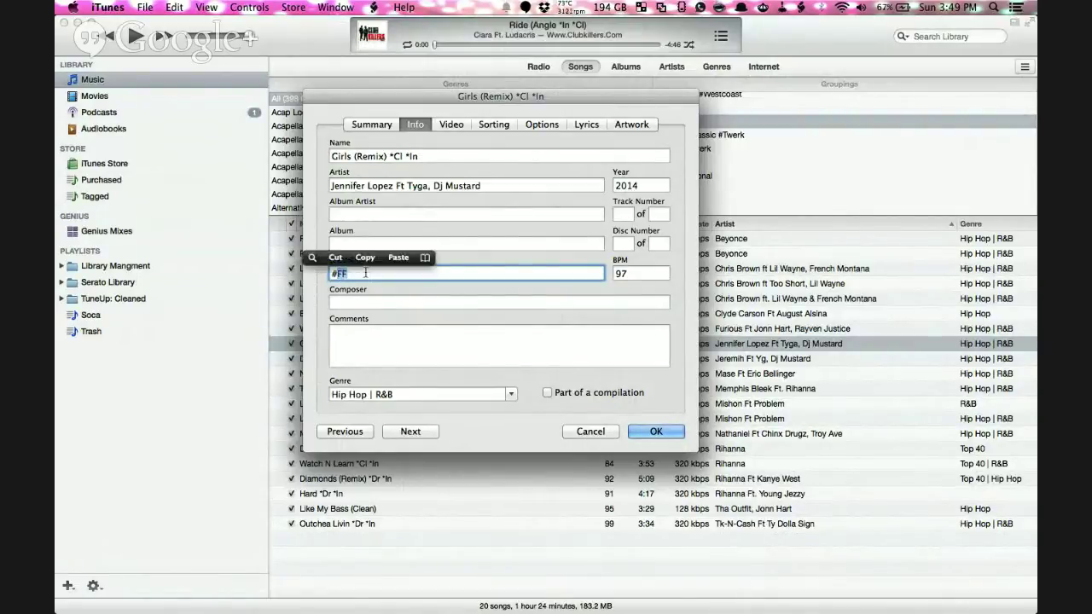
left_click(394, 259)
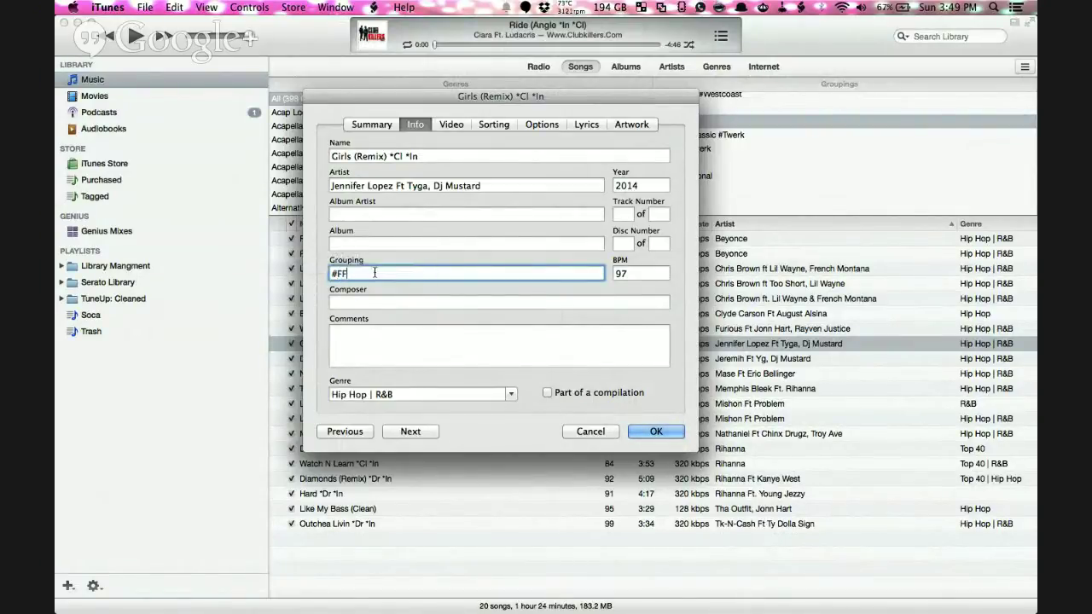
left_click(648, 431)
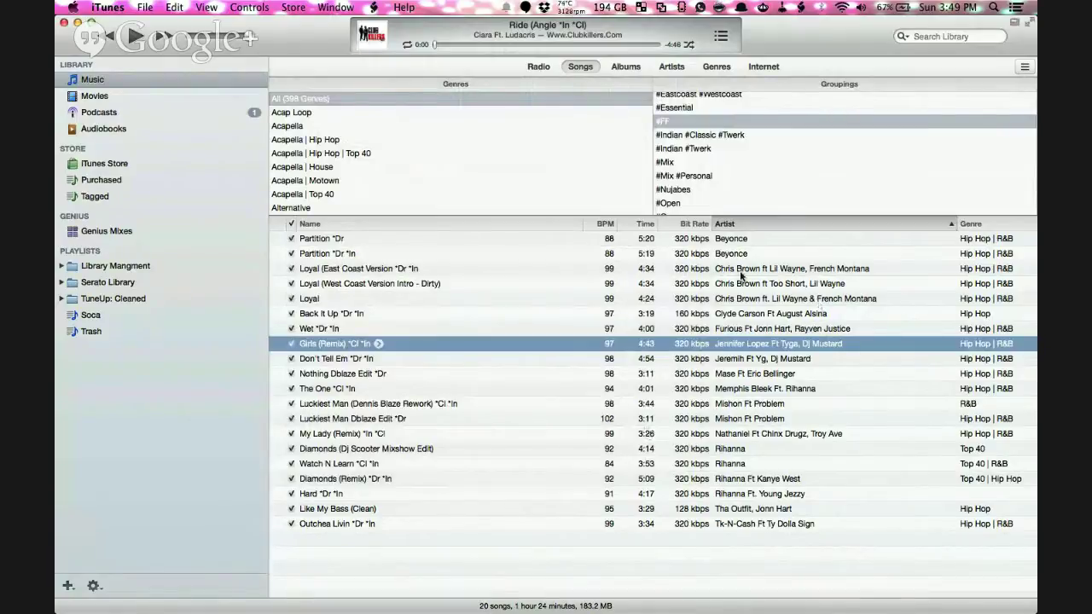
Show all groupings, search the library for "#eas", and inspect the Grouping tags of the first two matching tracks.
scroll(718, 143, "up", 5)
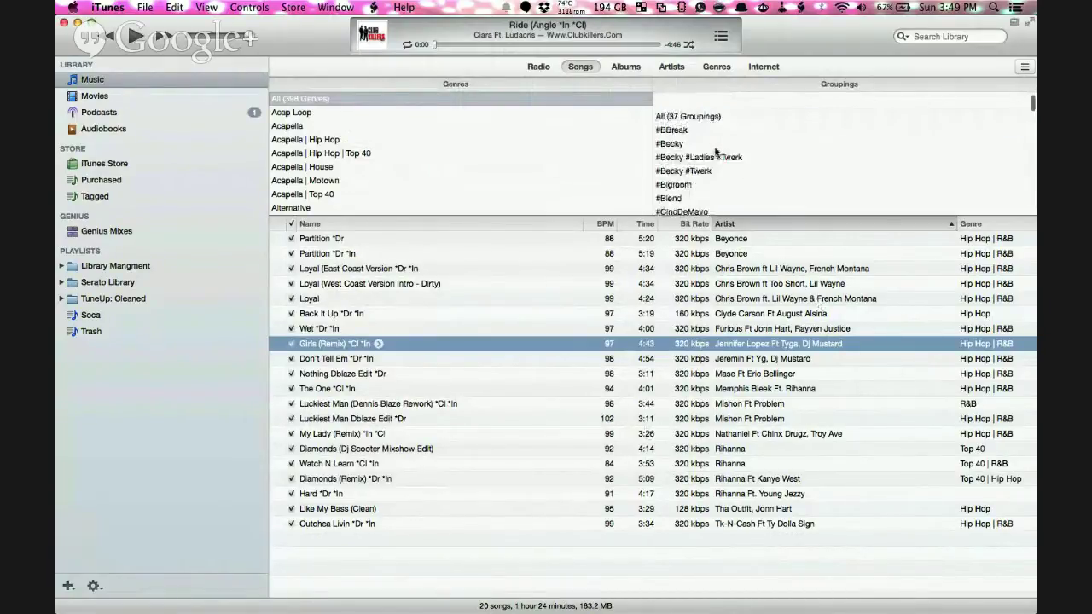
left_click(678, 99)
left_click(970, 35)
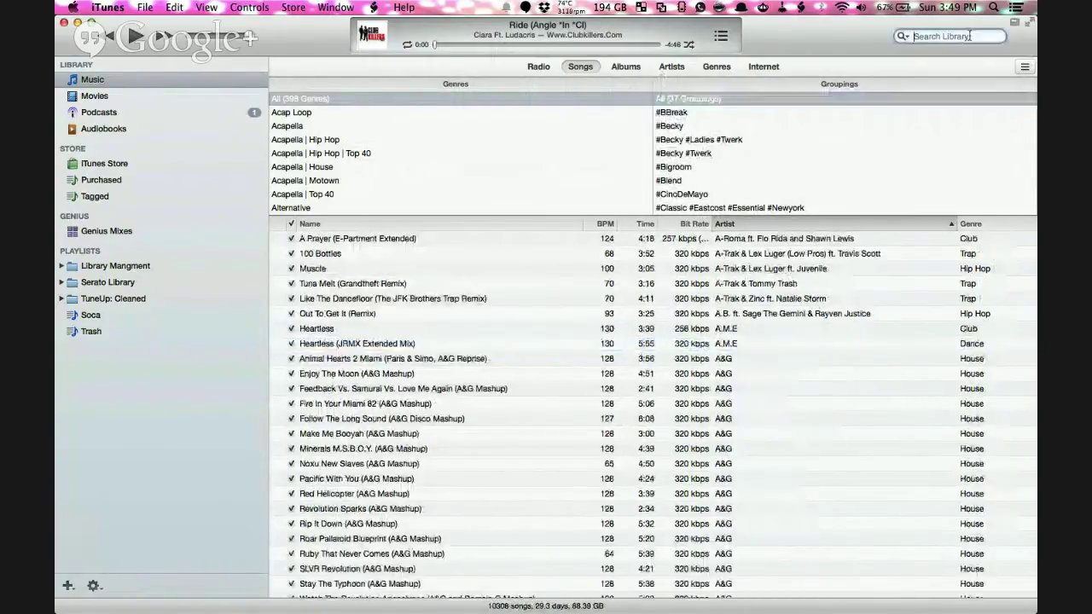
type("#east")
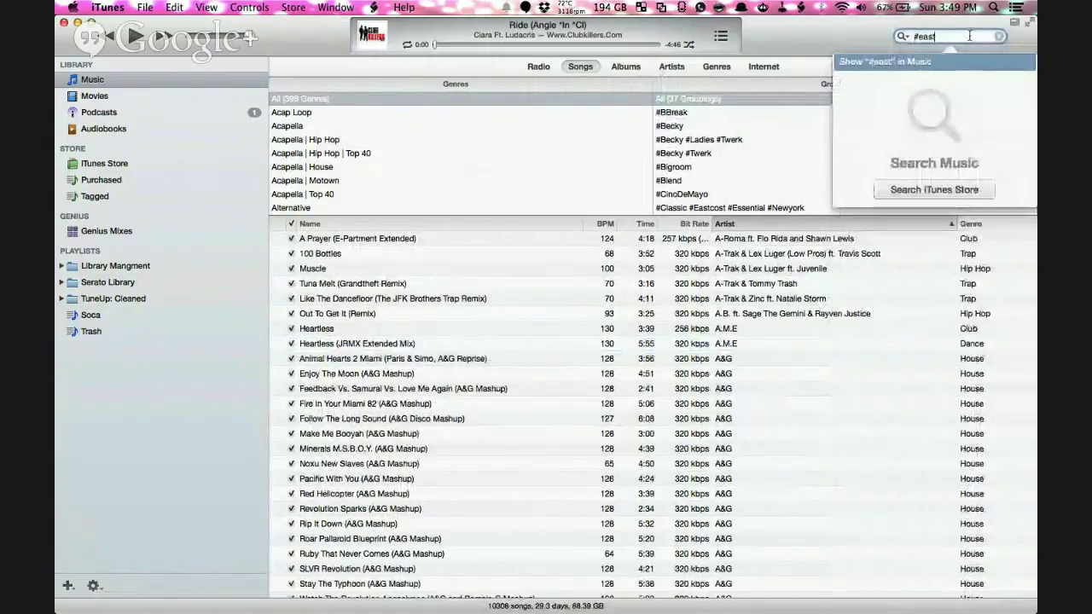
key("BackSpace")
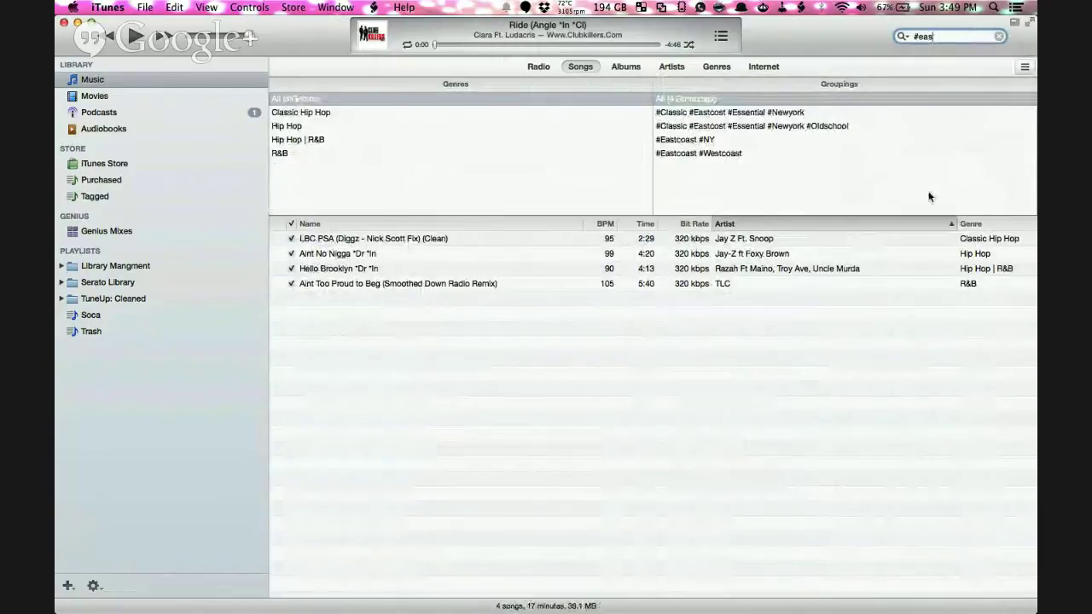
scroll(848, 312, "right", 5)
left_click(831, 242)
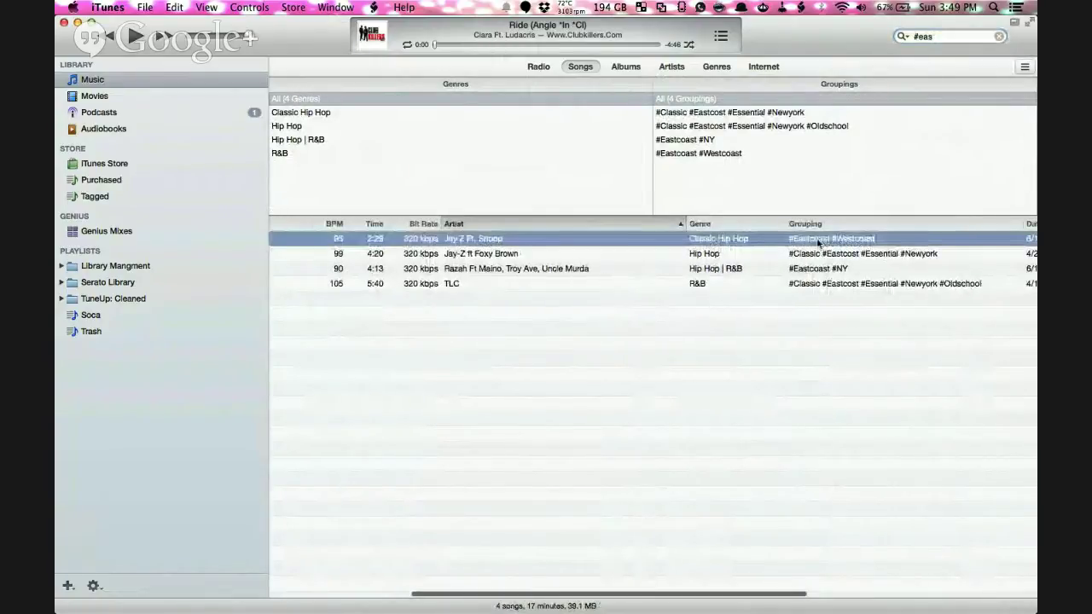
left_click(826, 254)
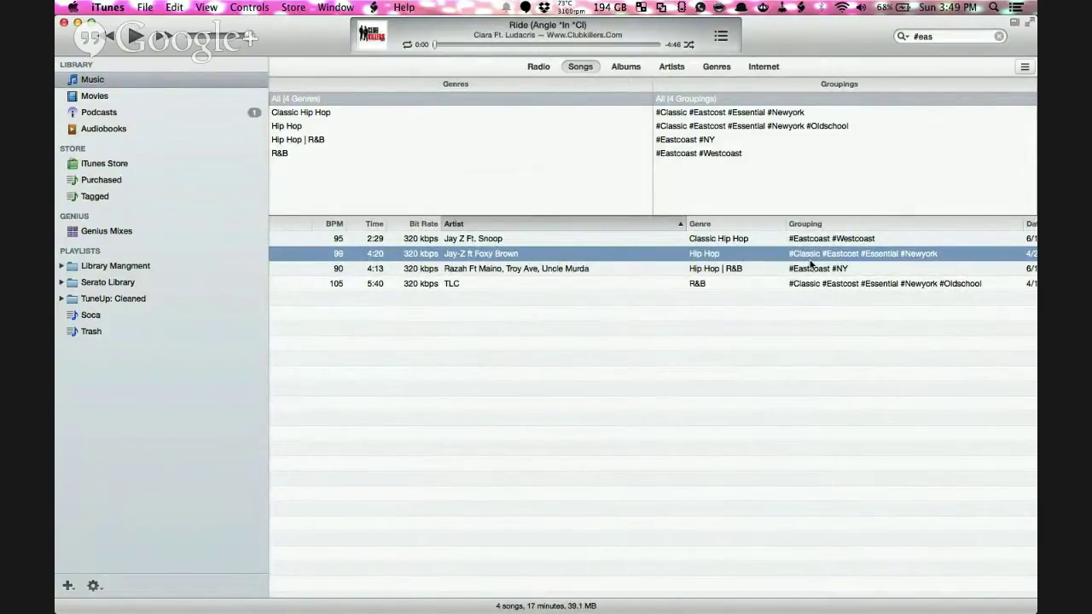
left_click(1028, 22)
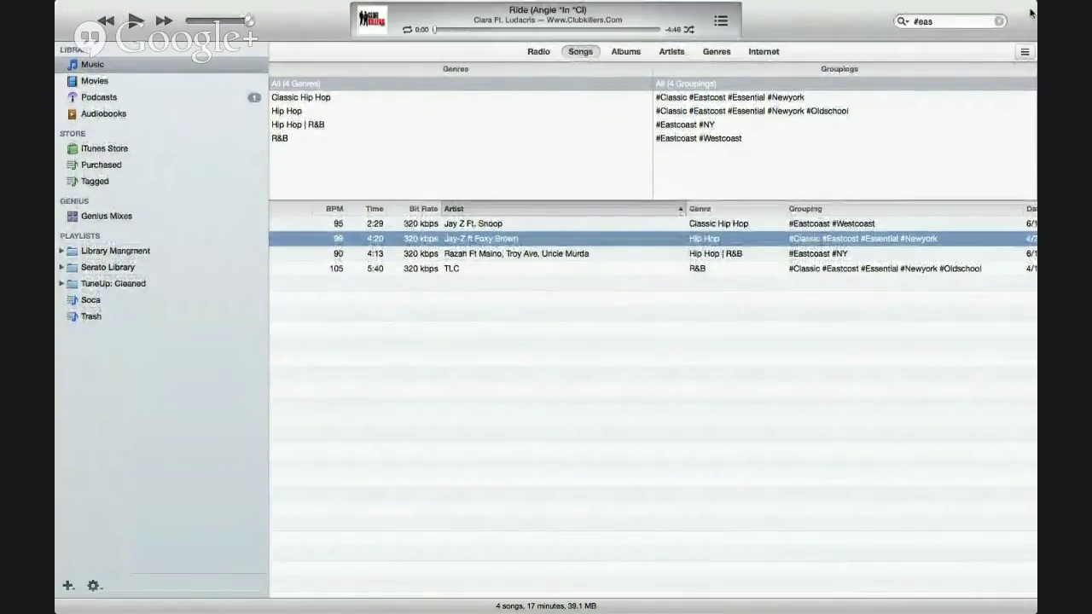
left_click(1029, 12)
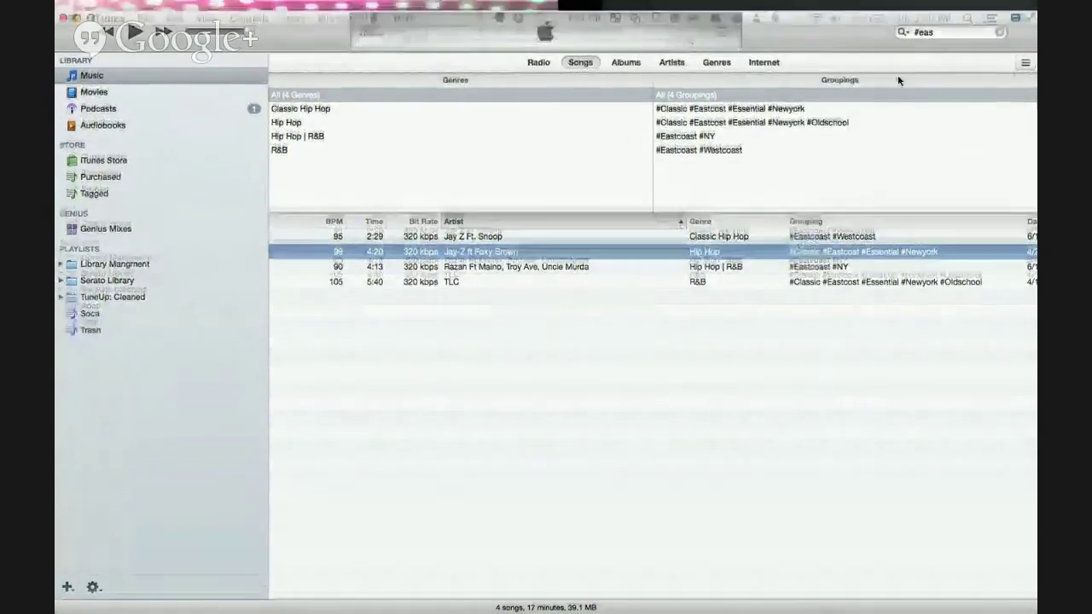
Clear the library search and view the songs in the #Becky #Twerk and #Becky groupings.
left_click(997, 36)
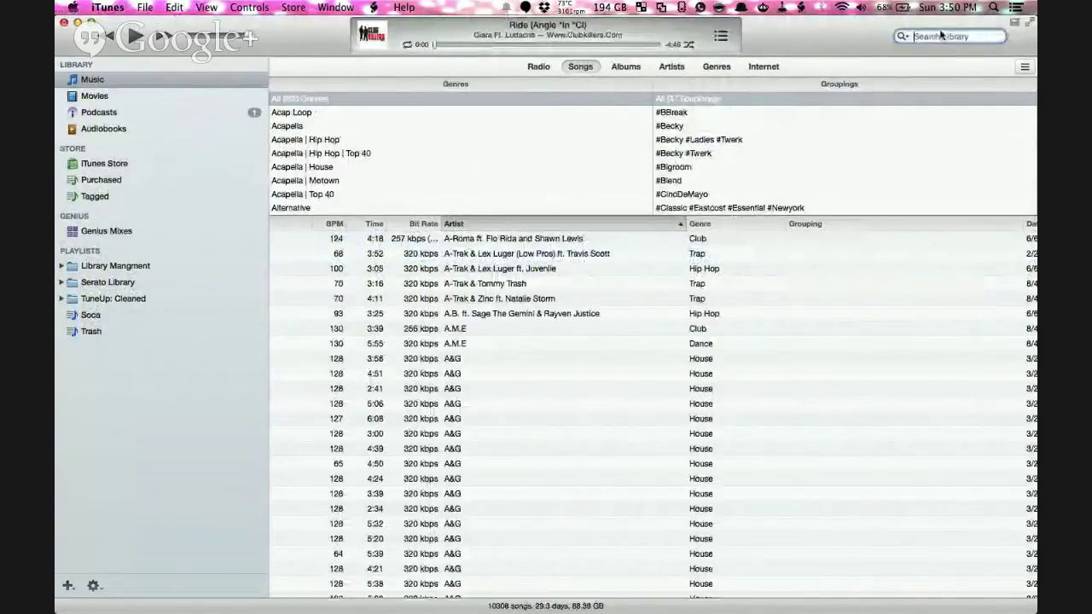
left_click(687, 155)
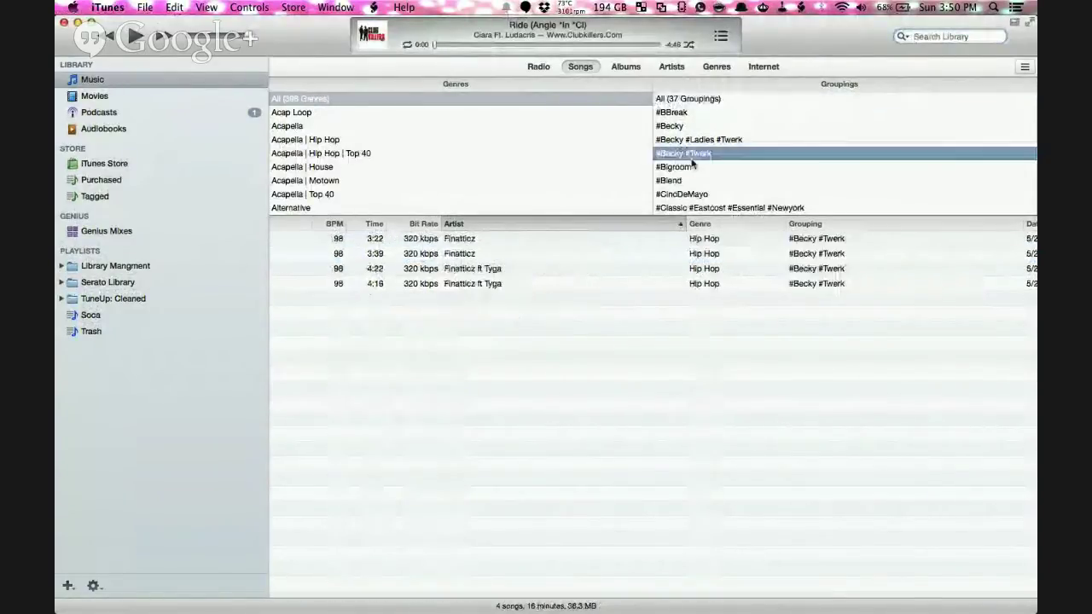
left_click(676, 127)
scroll(729, 150, "down", 3)
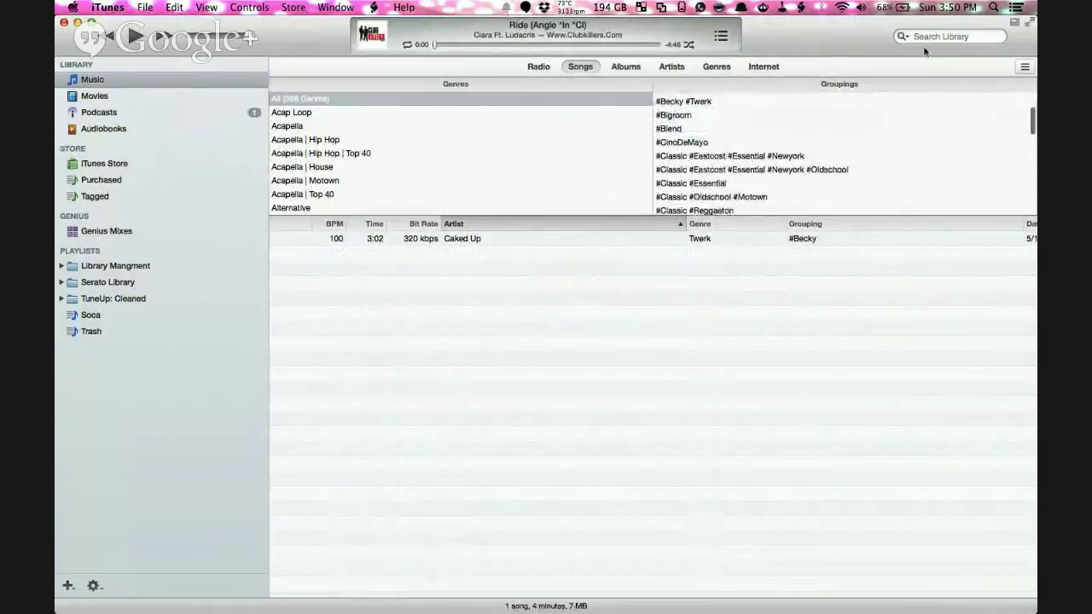
scroll(762, 139, "up", 3)
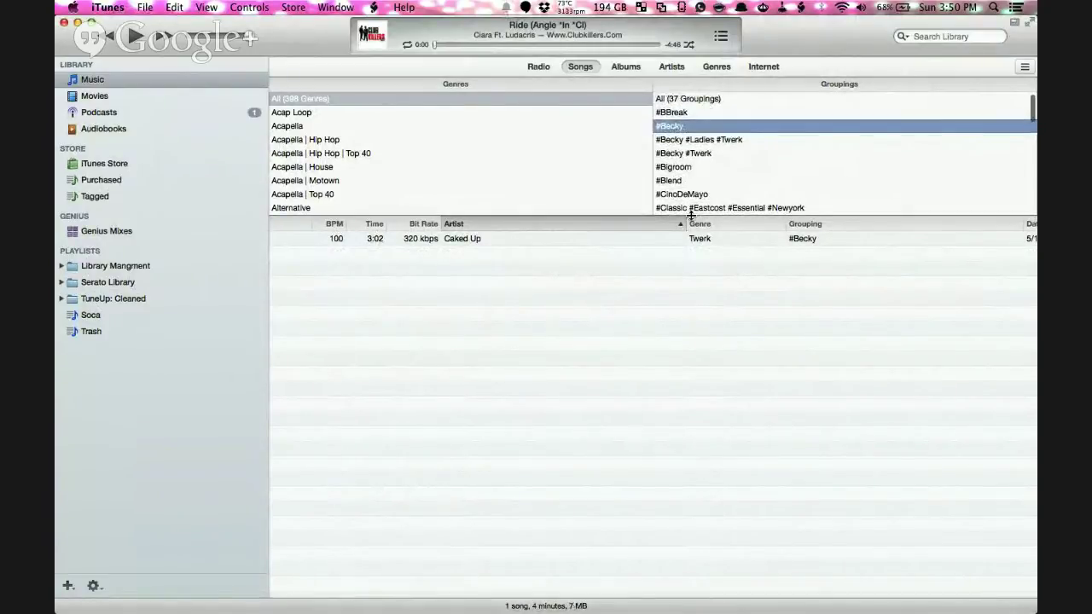
Filter the songs by the #DjTool grouping and view the names of its tracks.
scroll(709, 193, "down", 6)
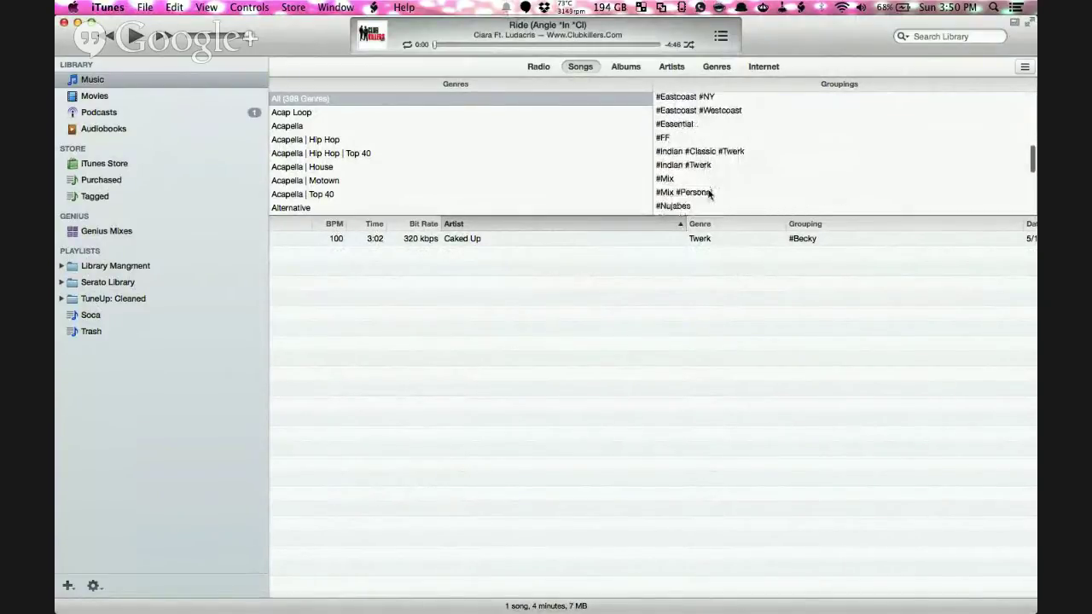
scroll(708, 194, "down", 2)
scroll(708, 195, "up", 3)
left_click(676, 167)
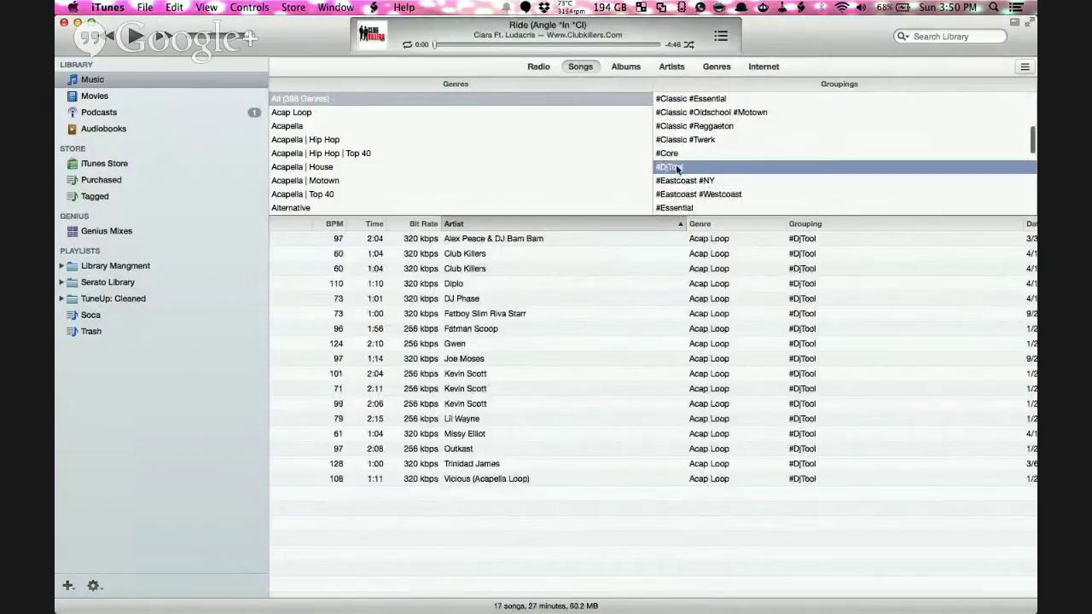
scroll(693, 299, "left", 5)
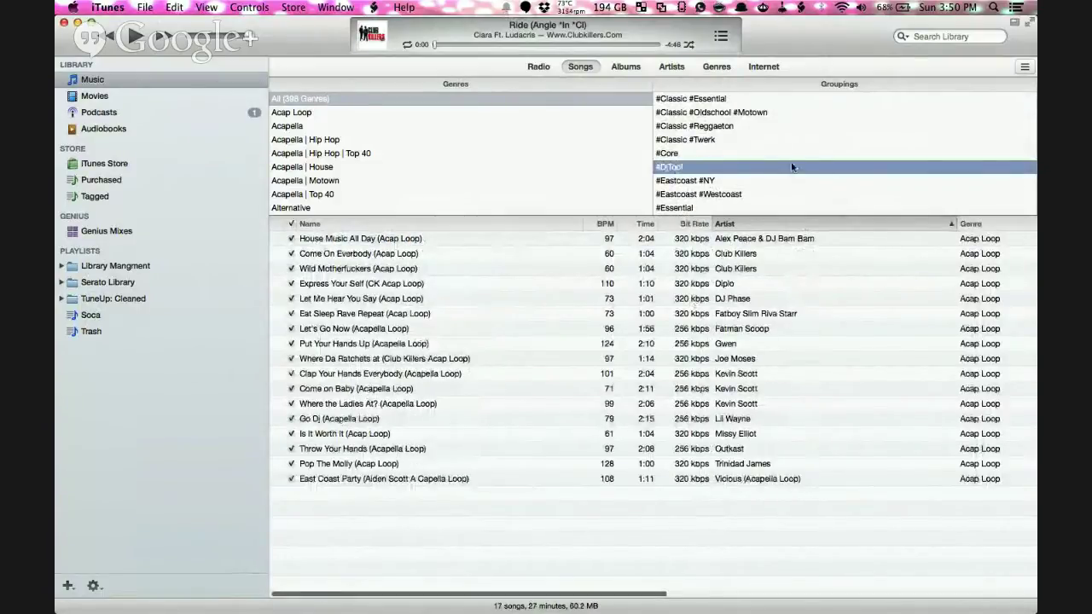
View the songs in the #Scratch, #Segway #Transition and #SP6 groupings one after another.
scroll(786, 149, "down", 1)
scroll(786, 149, "down", 5)
left_click(708, 183)
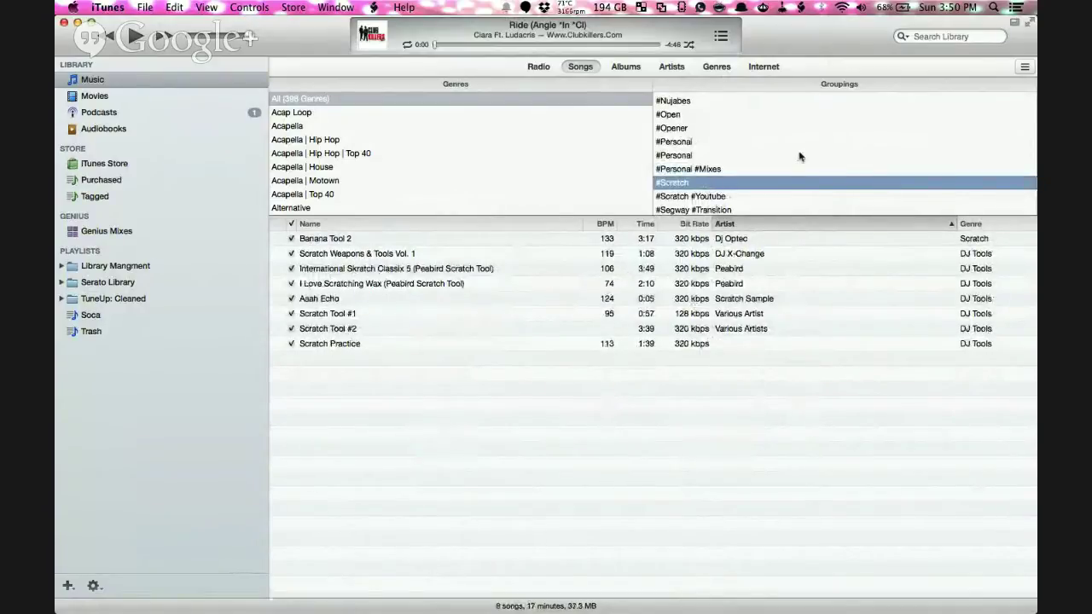
left_click(730, 209)
scroll(756, 151, "down", 3)
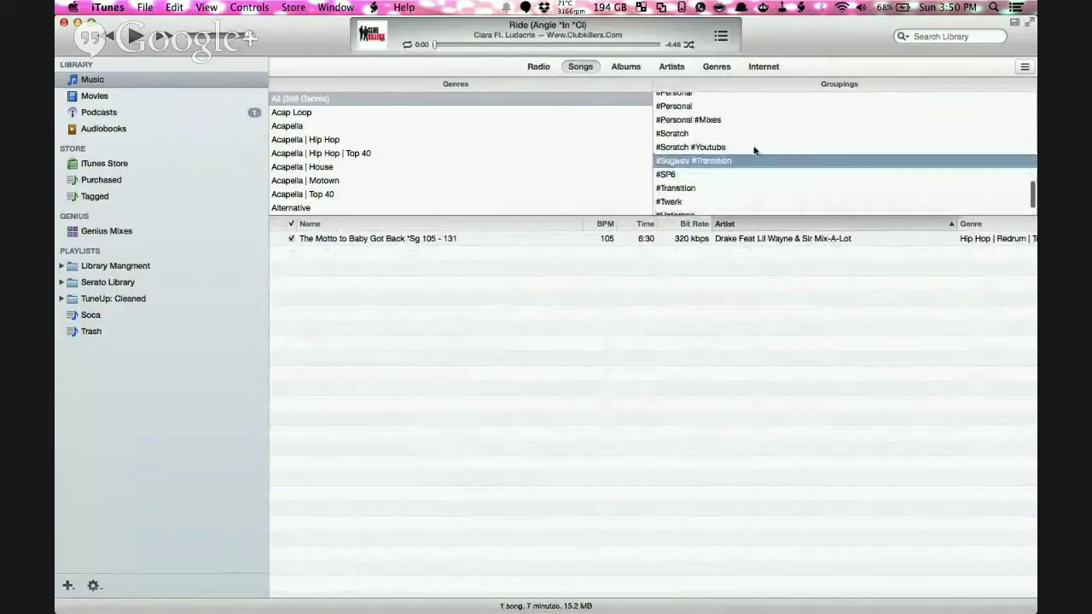
left_click(706, 164)
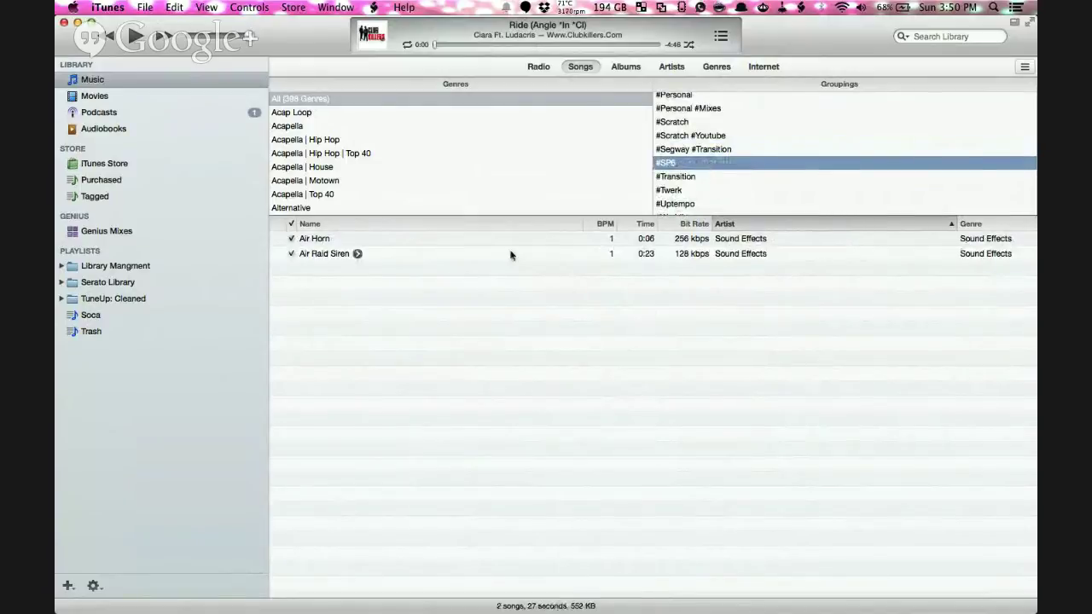
View the songs in the #Twerk, #Uptempo and #Wedding groupings one after another.
scroll(734, 127, "down", 1)
left_click(687, 180)
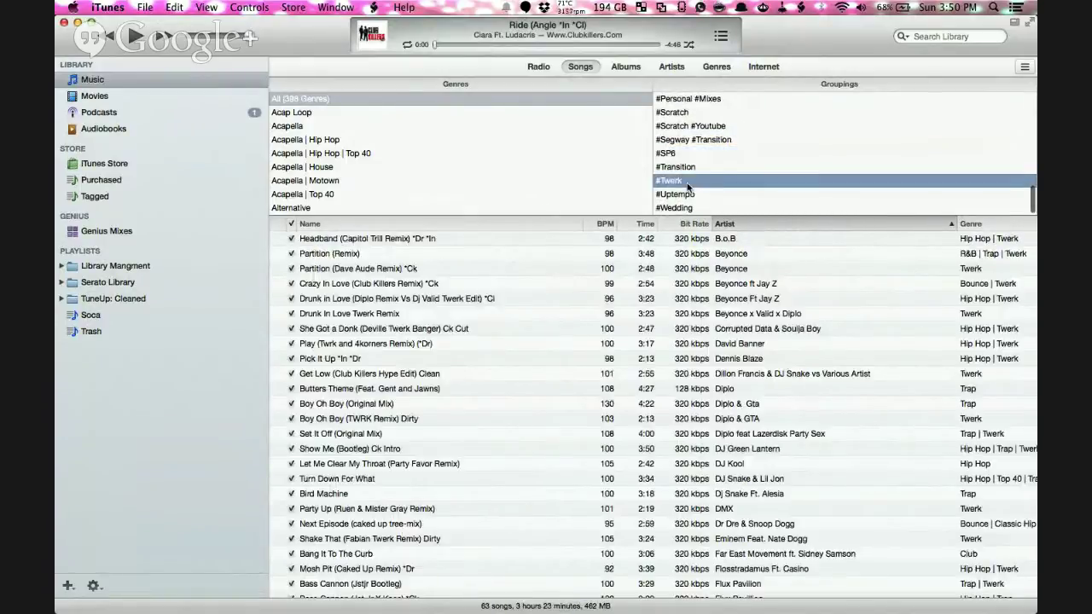
left_click(707, 195)
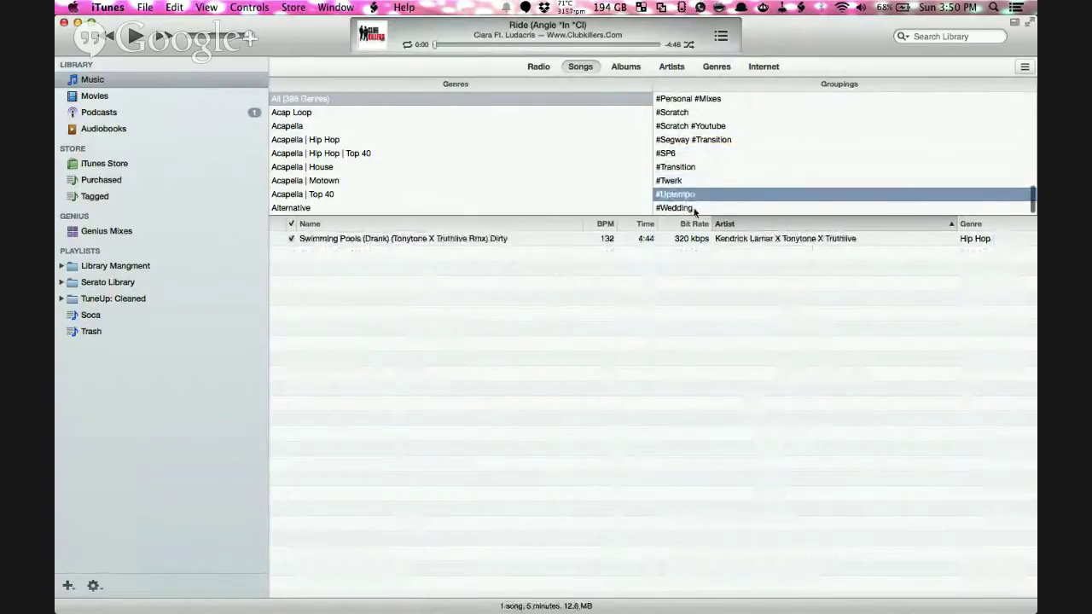
left_click(692, 209)
Reset the filter to all groupings and search the music library for "#scr".
scroll(715, 198, "up", 10)
left_click(701, 99)
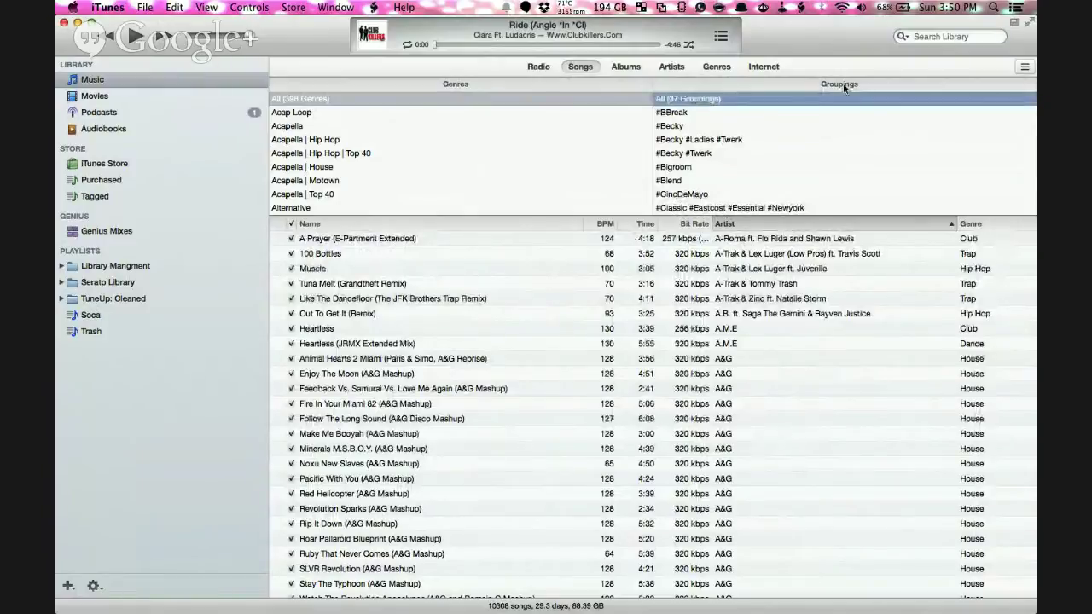
left_click(950, 34)
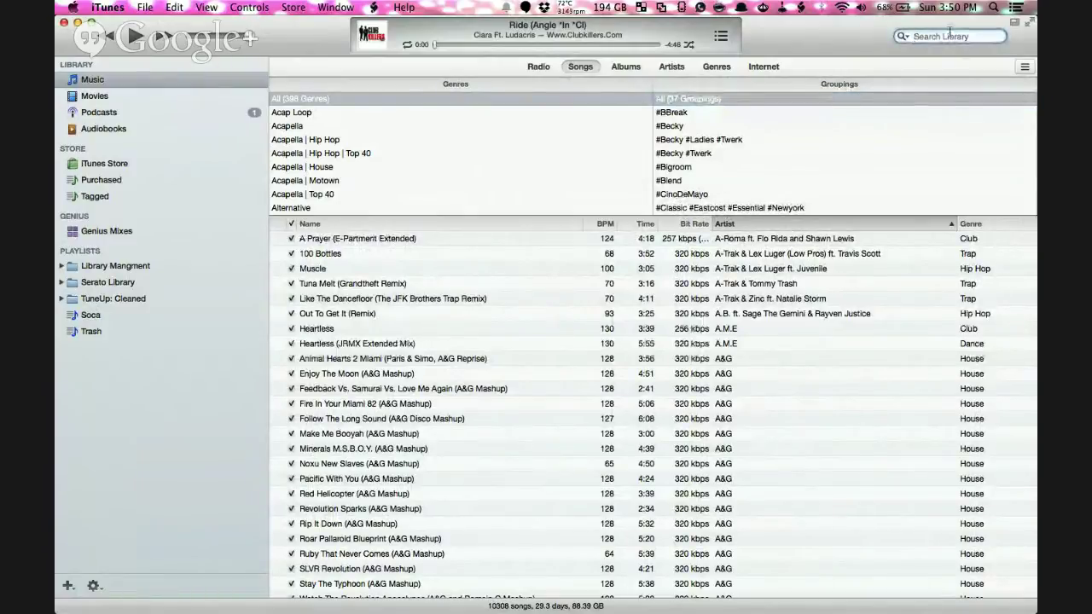
type("#")
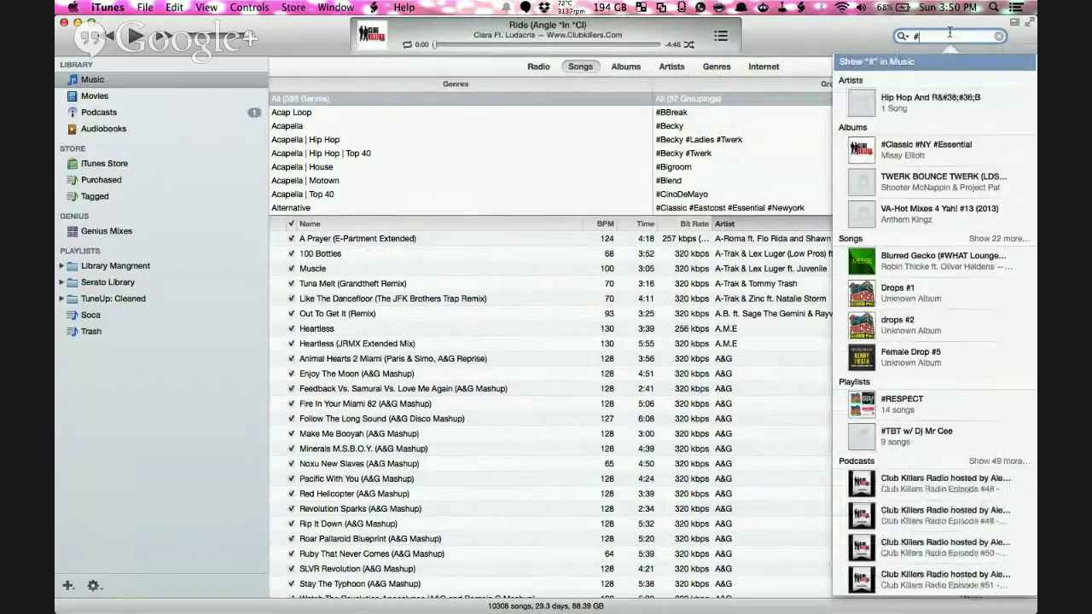
type("scr")
key("Return")
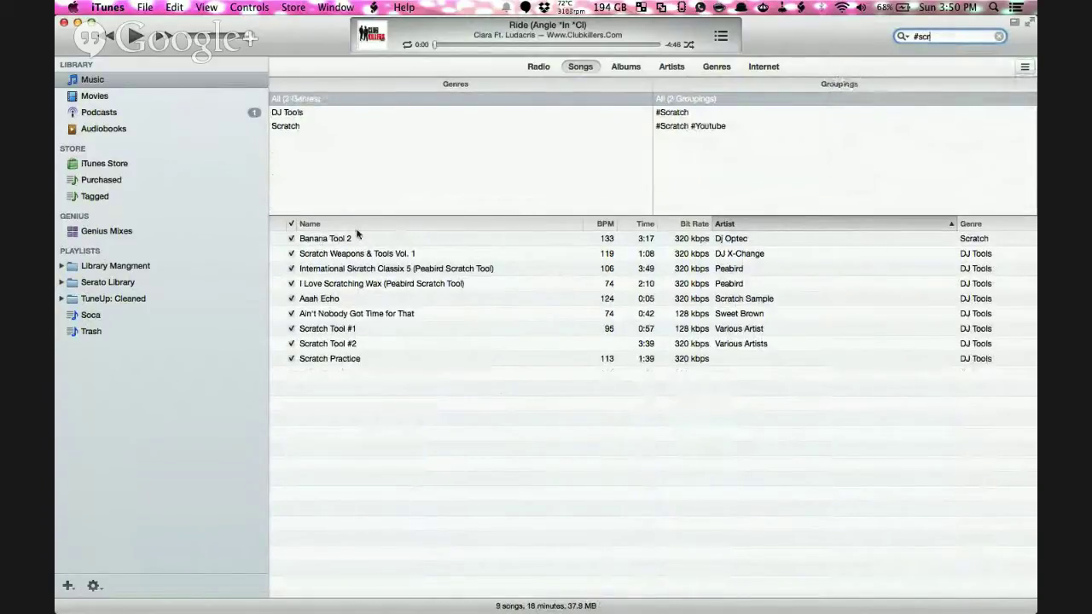
Play "Ain't Nobody Got Time for That" from the search results, skip ahead through the track, and clear the library search.
left_click(366, 314)
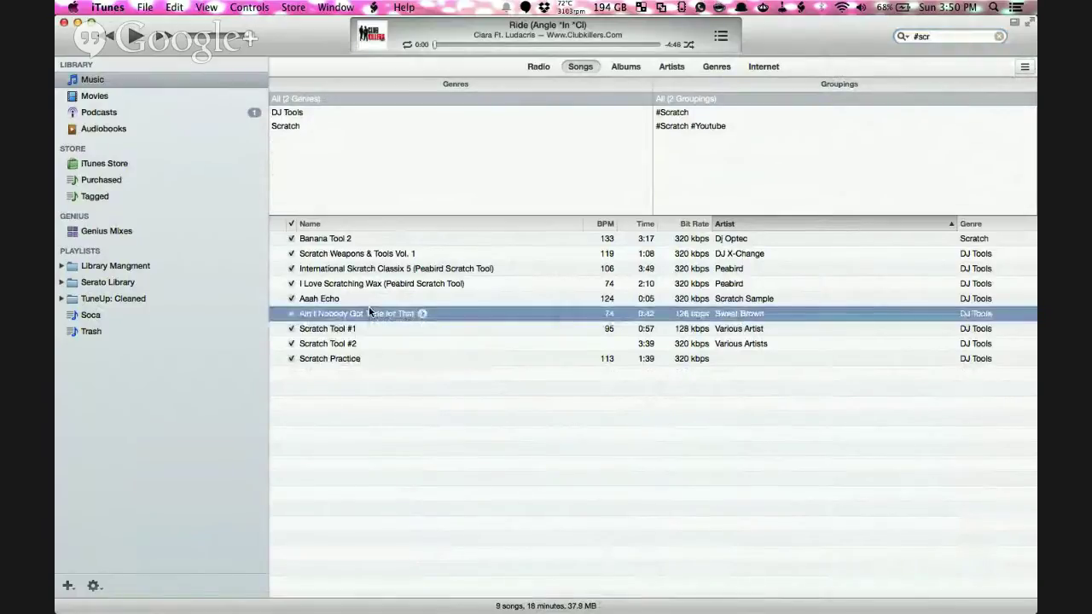
double_click(368, 313)
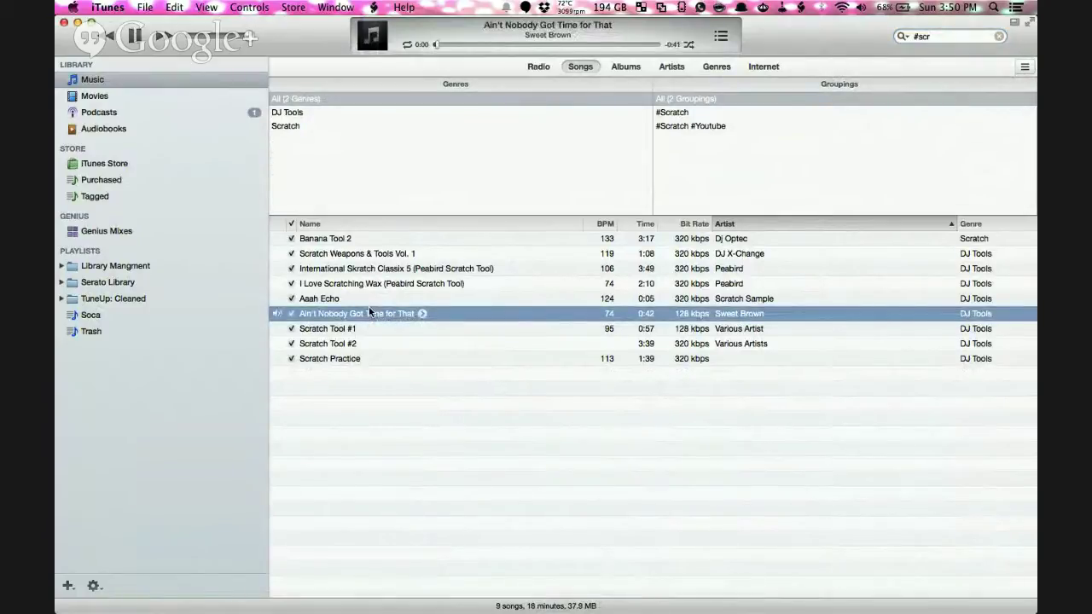
left_click_drag(437, 44, 503, 45)
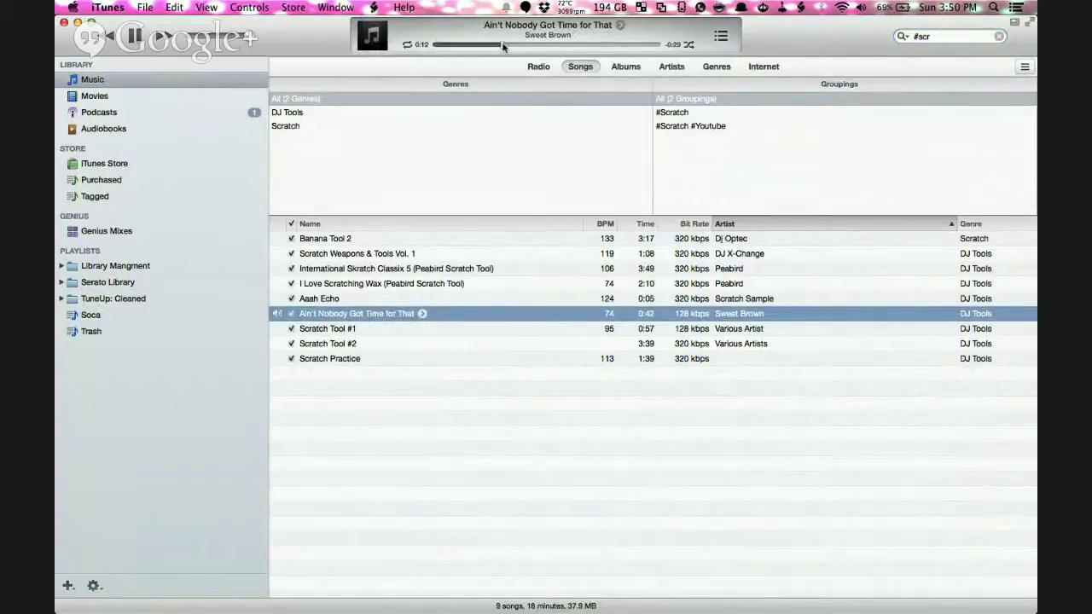
left_click(610, 45)
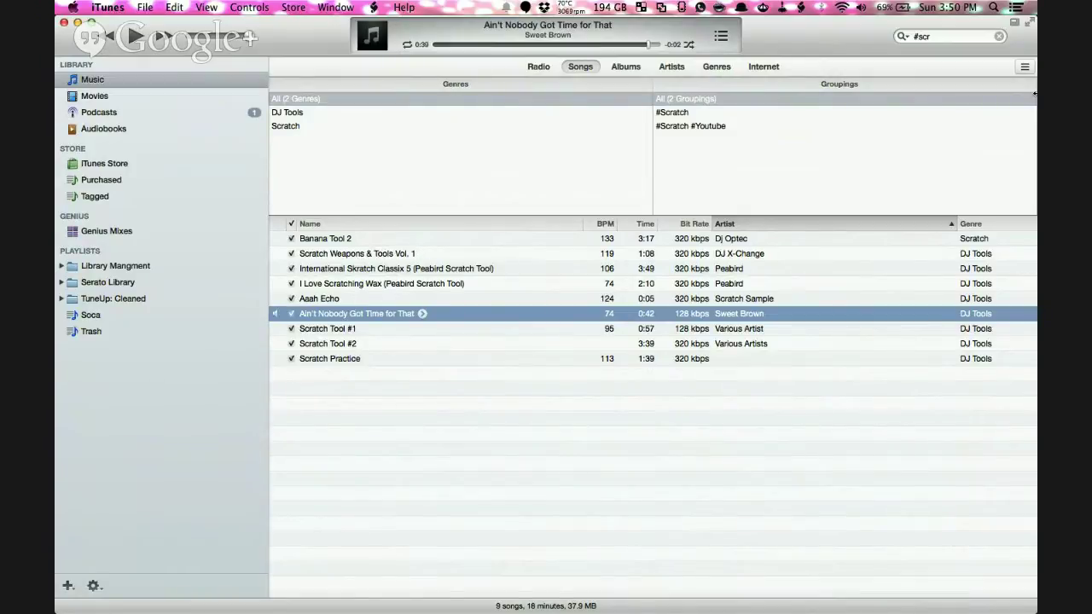
left_click(999, 36)
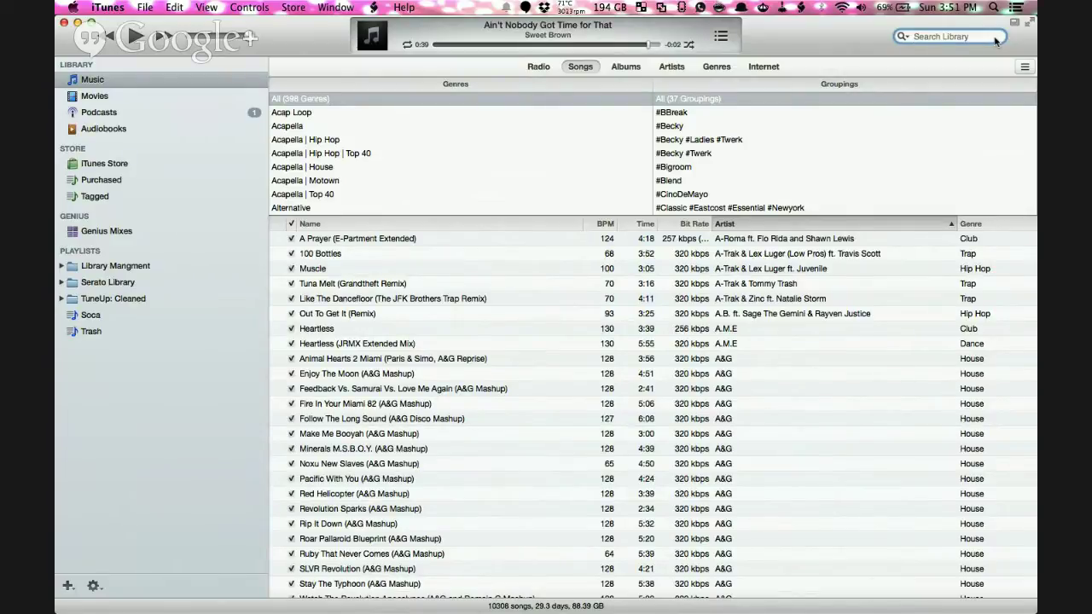
Switch to Scratch Live and select the Serato Library crate.
key("F3")
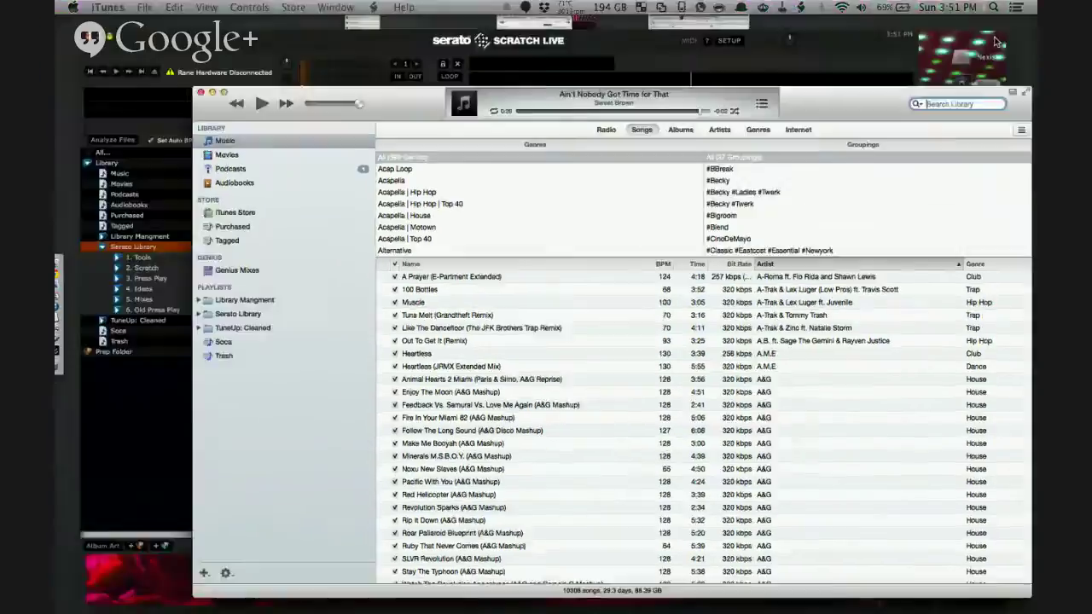
left_click(505, 162)
key("super+Tab")
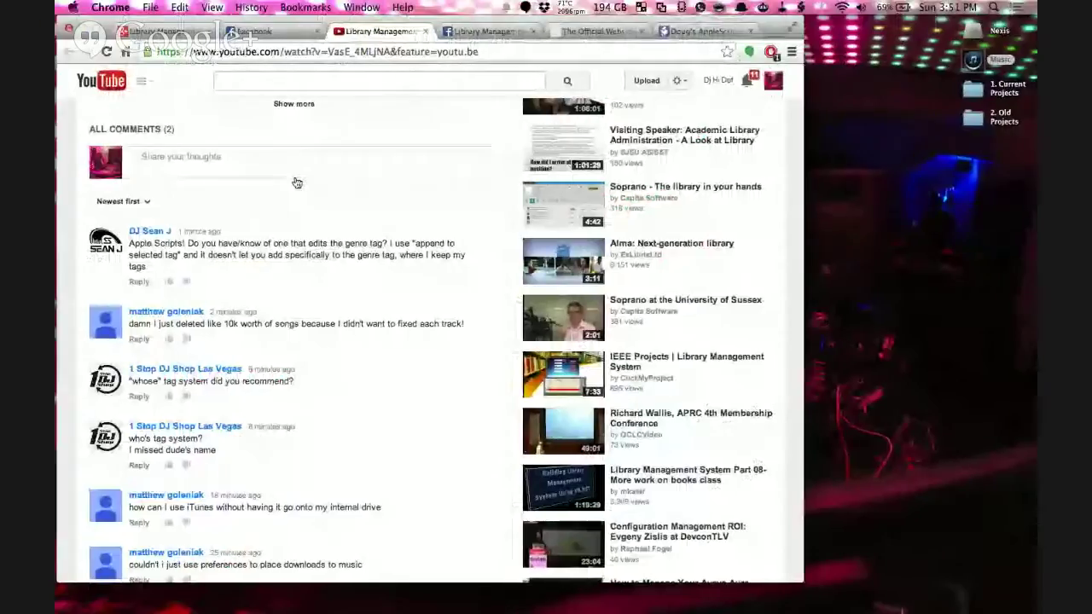
key("super+Tab")
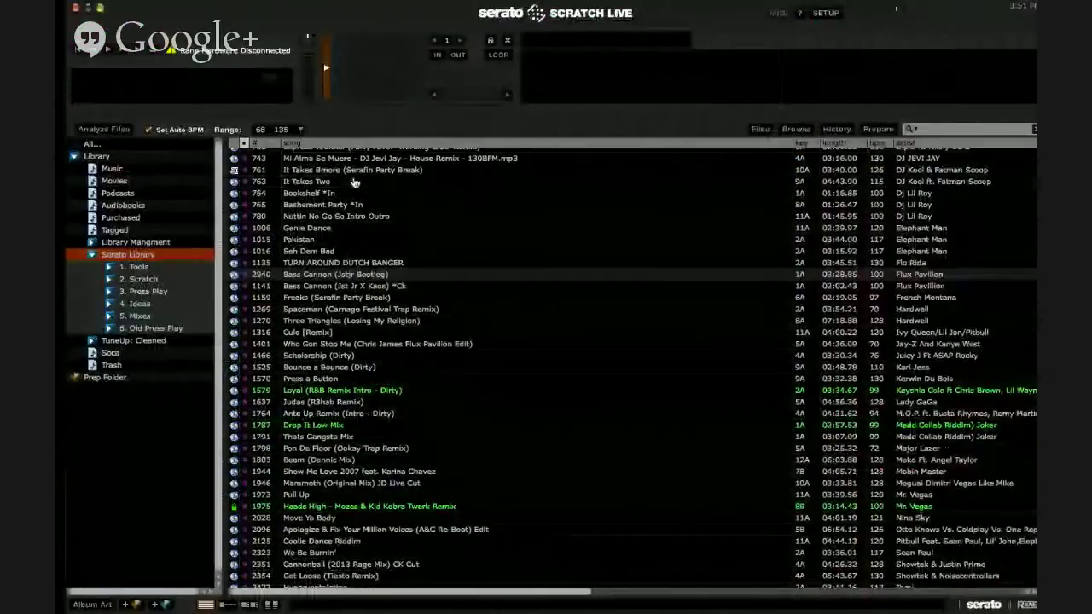
left_click(433, 264)
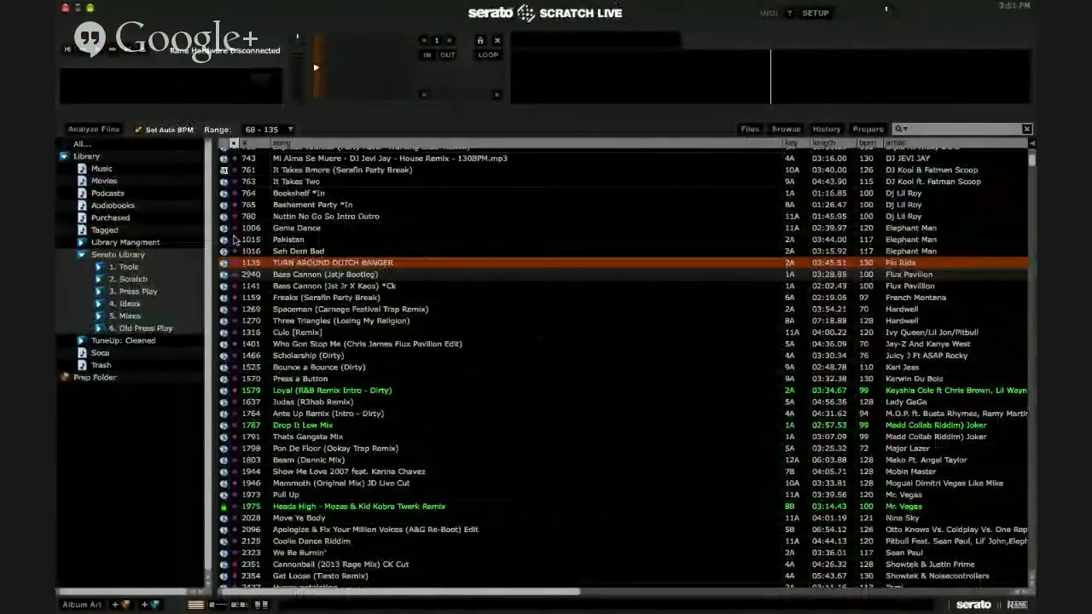
left_click(158, 254)
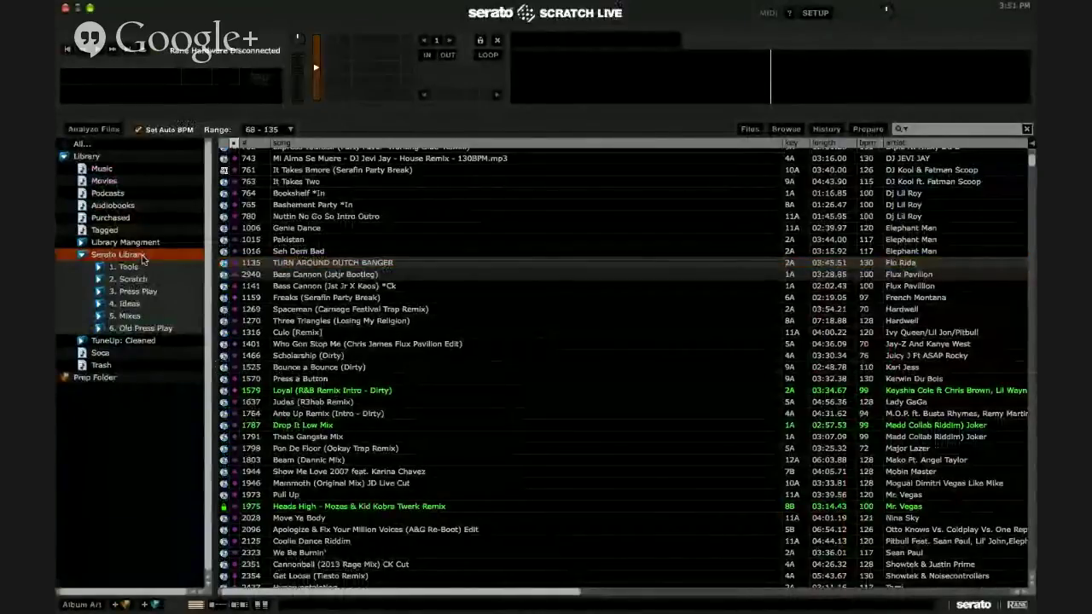
Switch to iTunes and expand the Serato Library playlist folder to show its subfolders.
key("ctrl+Up")
left_click(218, 311)
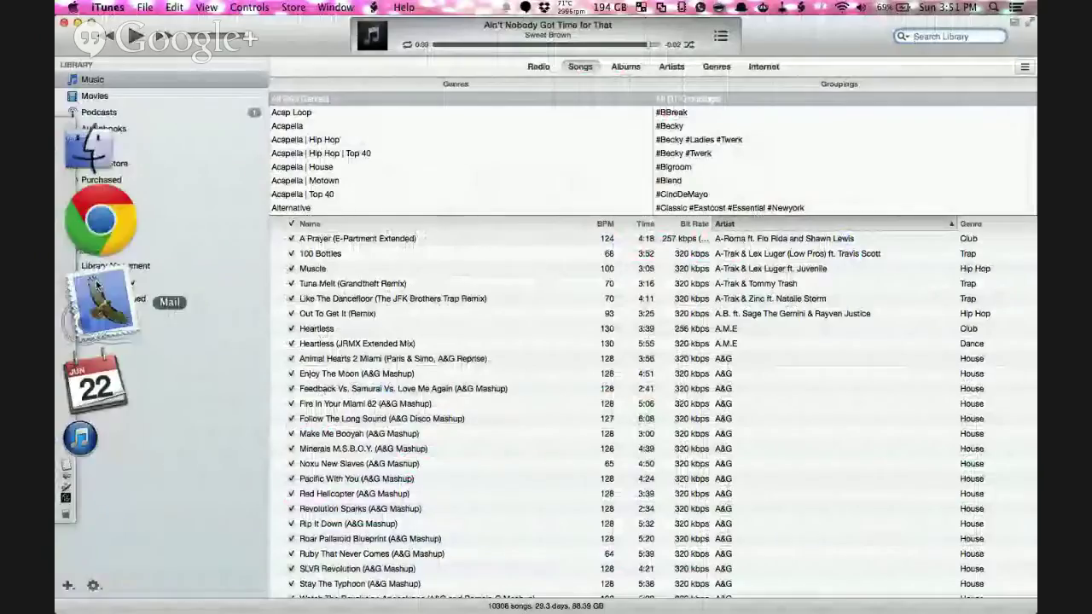
left_click(132, 282)
left_click(62, 282)
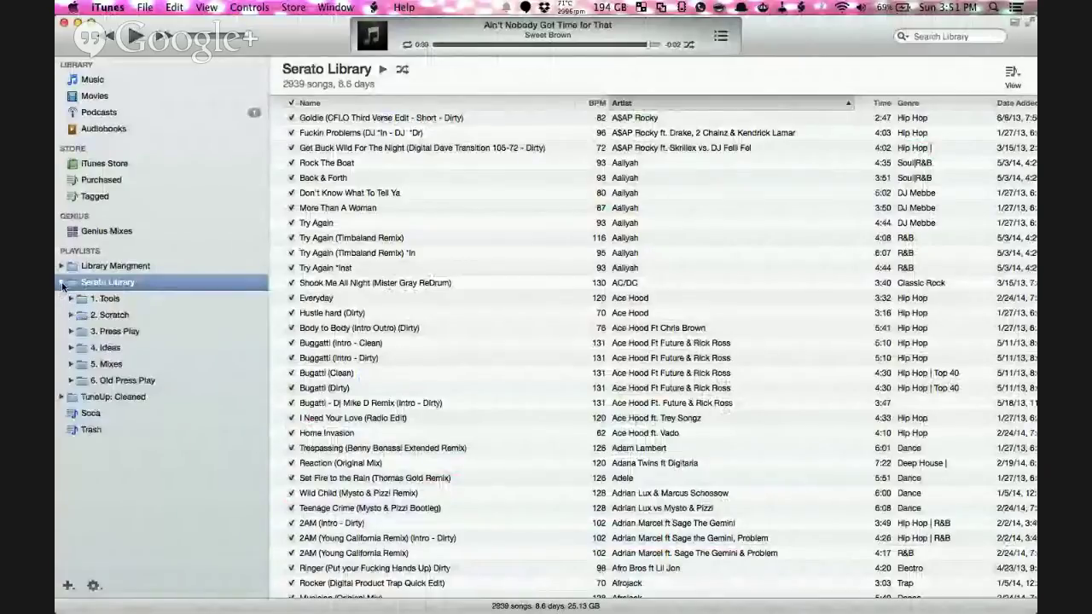
Switch to Scratch Live, examine the song library options in its setup, and return to the song list.
key("ctrl+Up")
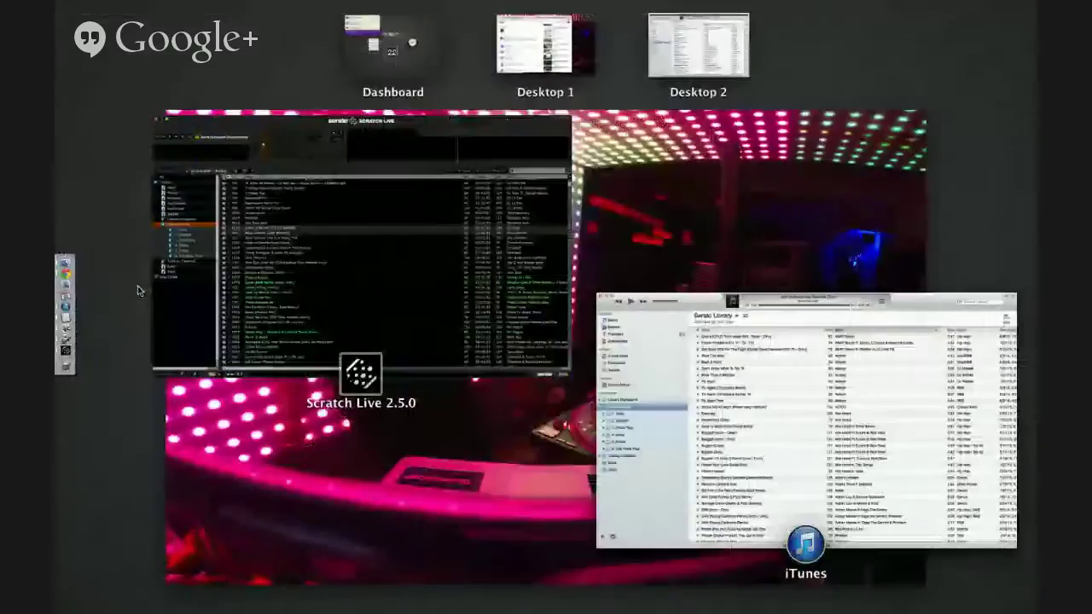
left_click(378, 329)
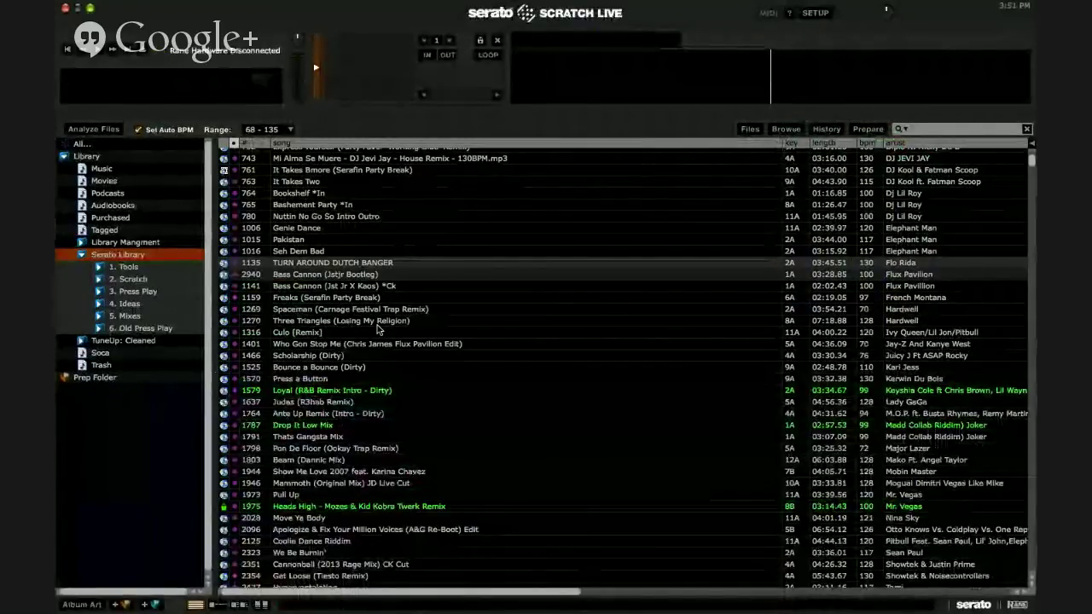
key("super+comma")
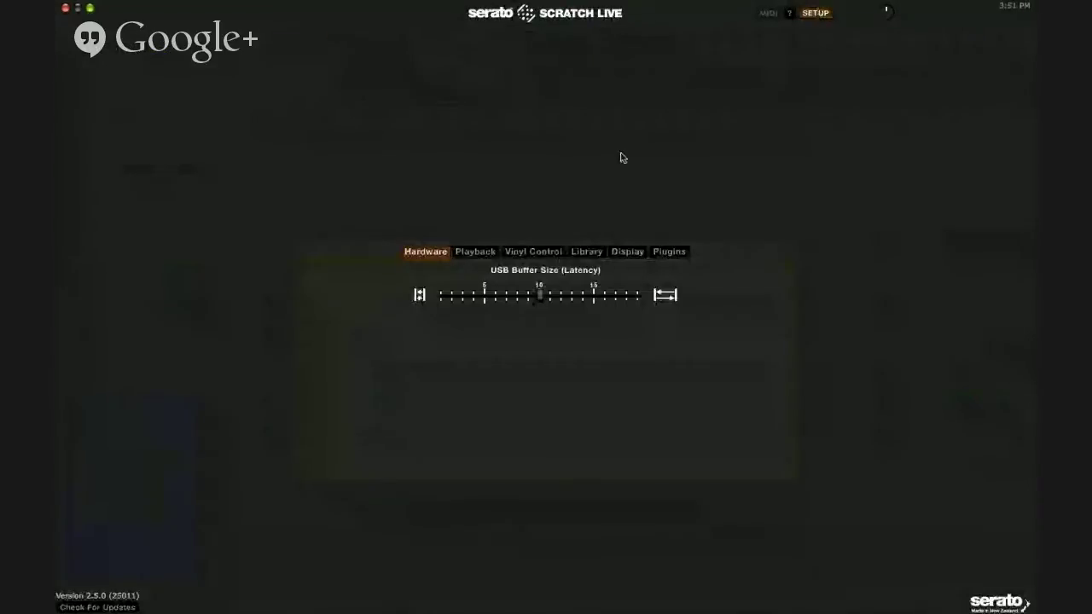
left_click(475, 256)
left_click(527, 254)
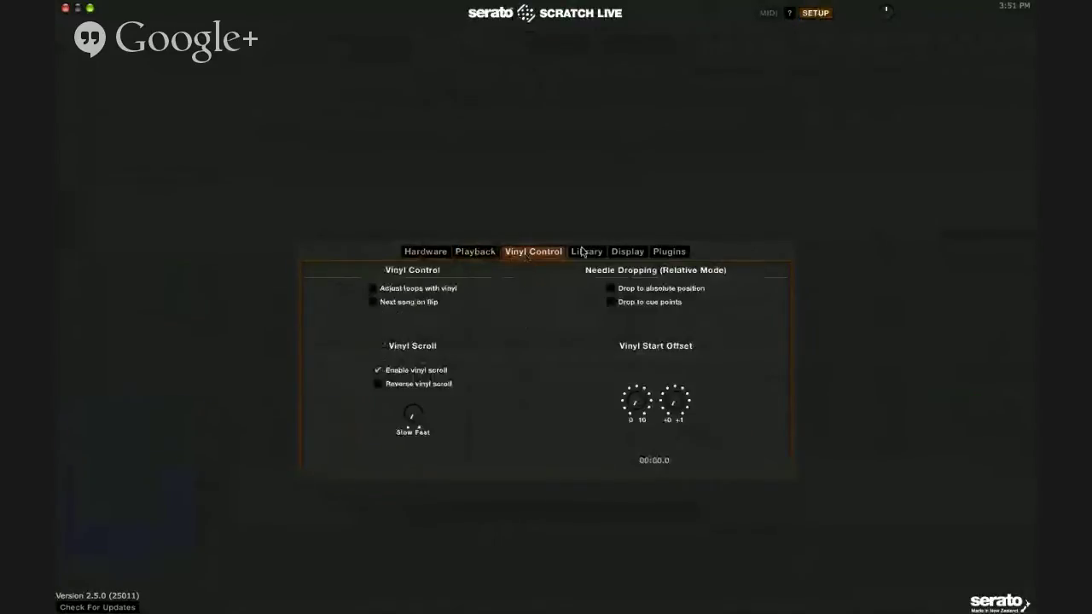
left_click(587, 253)
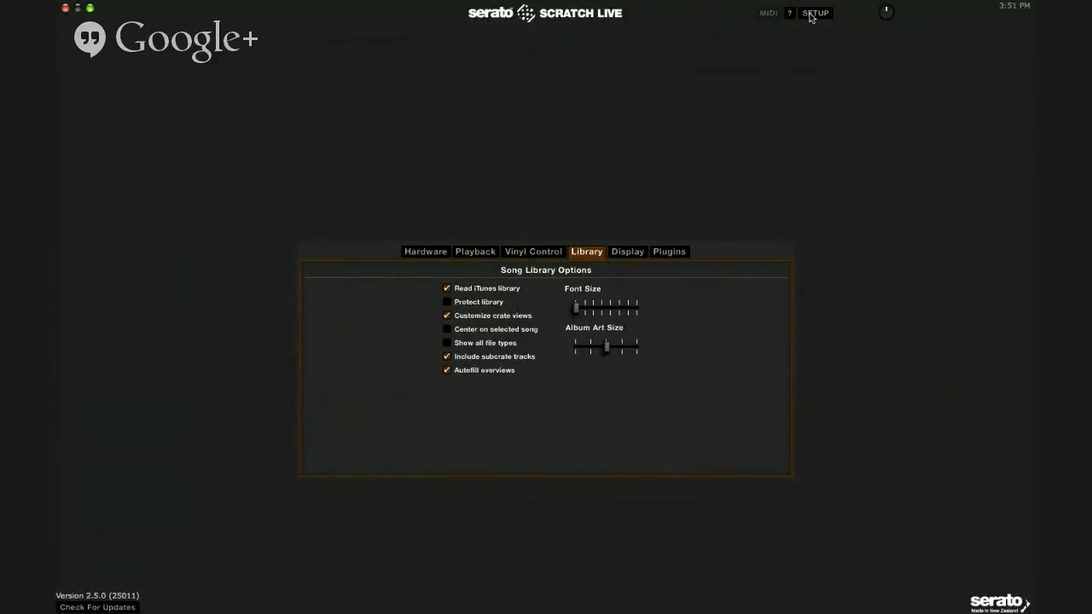
left_click(815, 13)
left_click(350, 218)
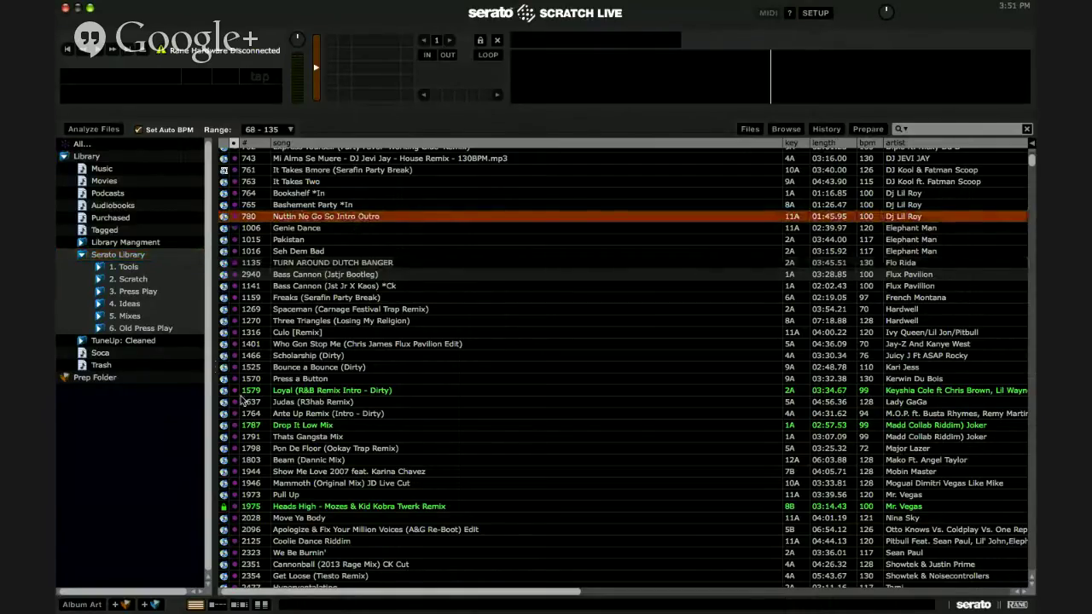
Compare the Serato Library folders in iTunes with the matching Serato Library crate in Scratch Live.
key("ctrl+Up")
left_click(373, 299)
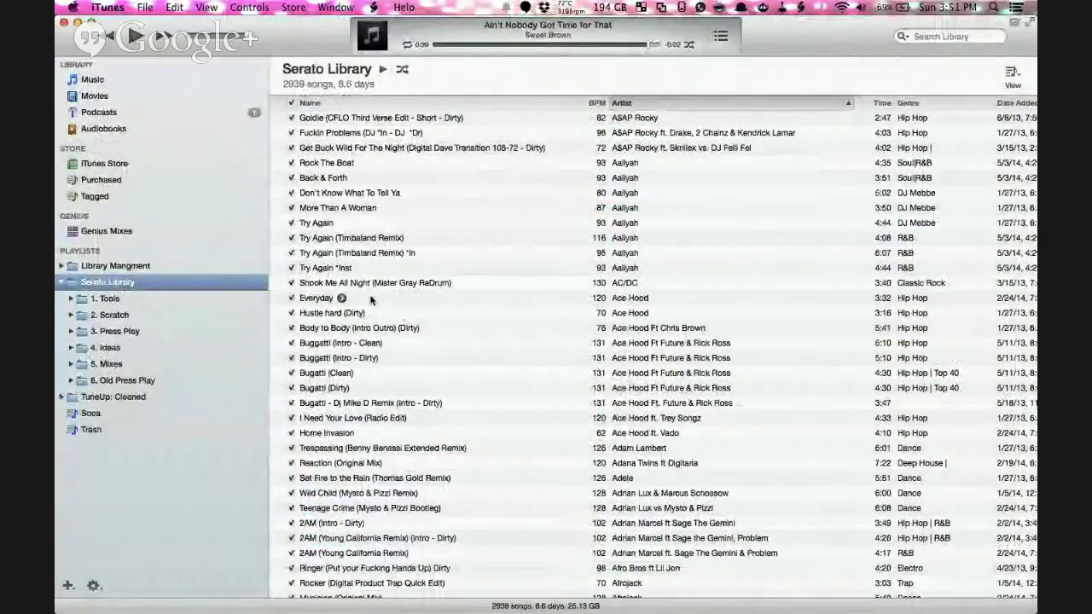
key("ctrl+Up")
left_click(410, 273)
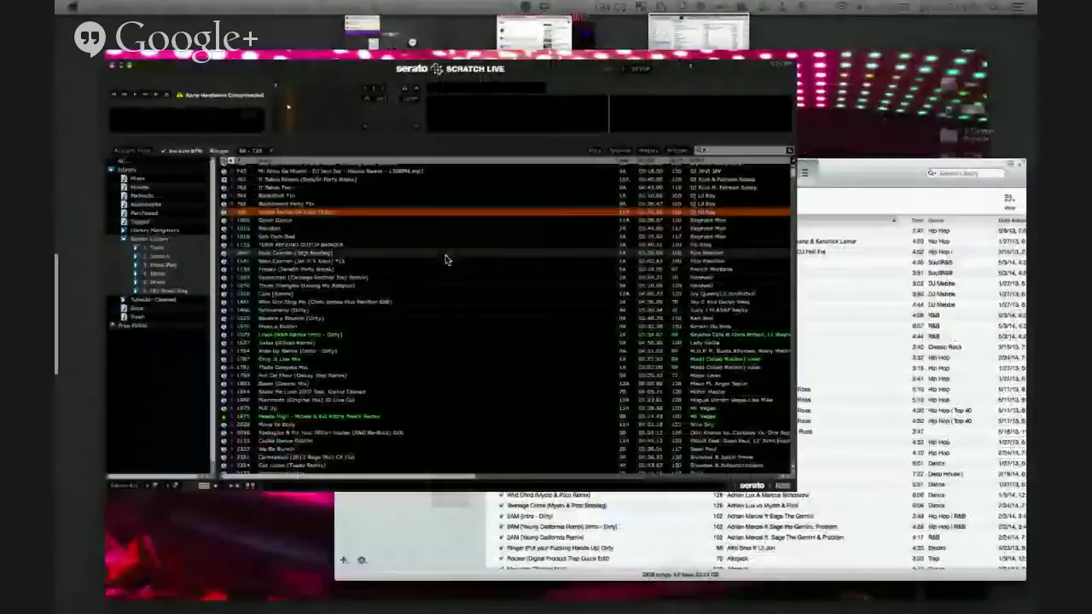
left_click(152, 254)
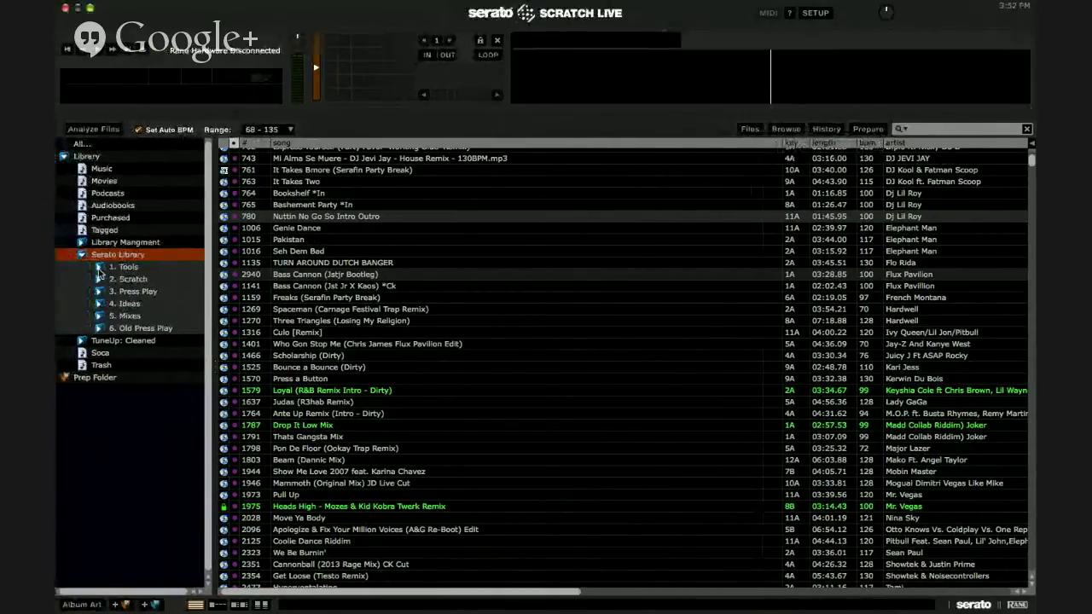
Switch to the desktop, open the Nexis drive in Finder, and move its window aside.
key("ctrl+Up")
key("ctrl+Up")
key("ctrl+Up")
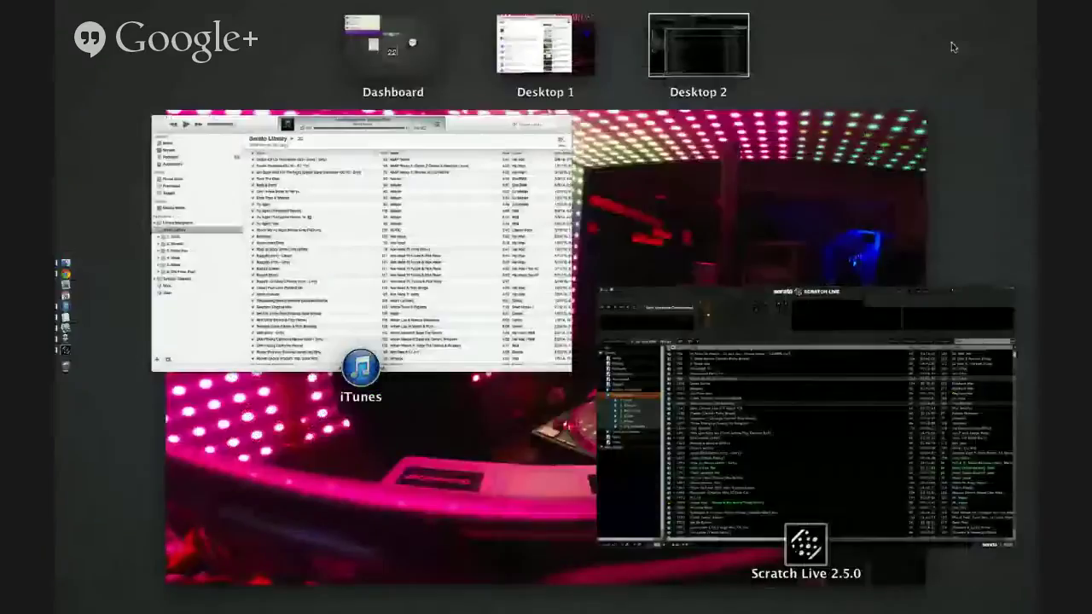
left_click(1014, 36)
left_click(728, 243)
key("ctrl+Right")
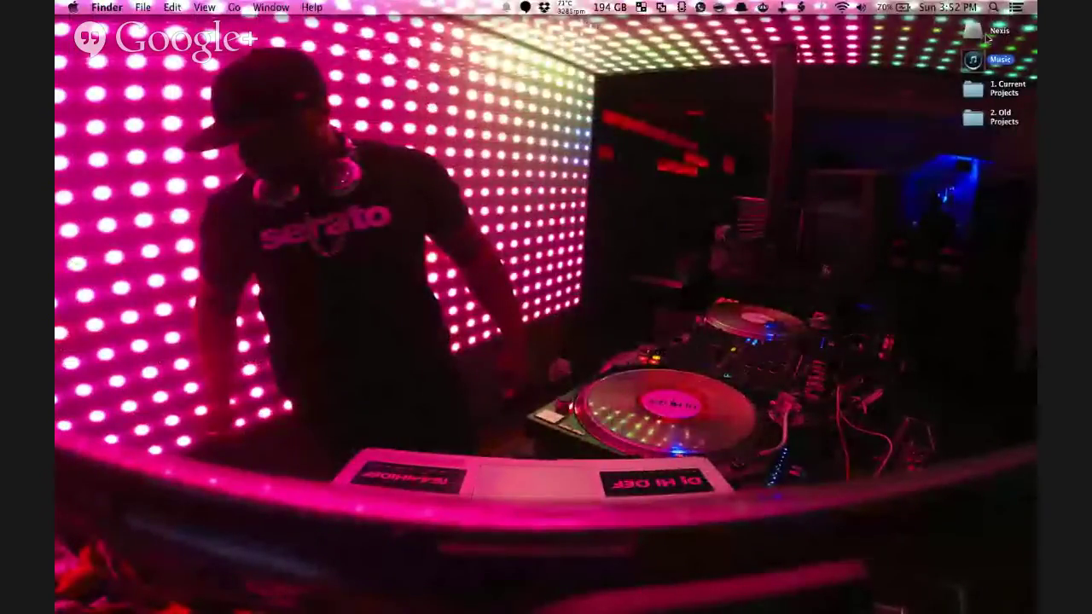
double_click(987, 37)
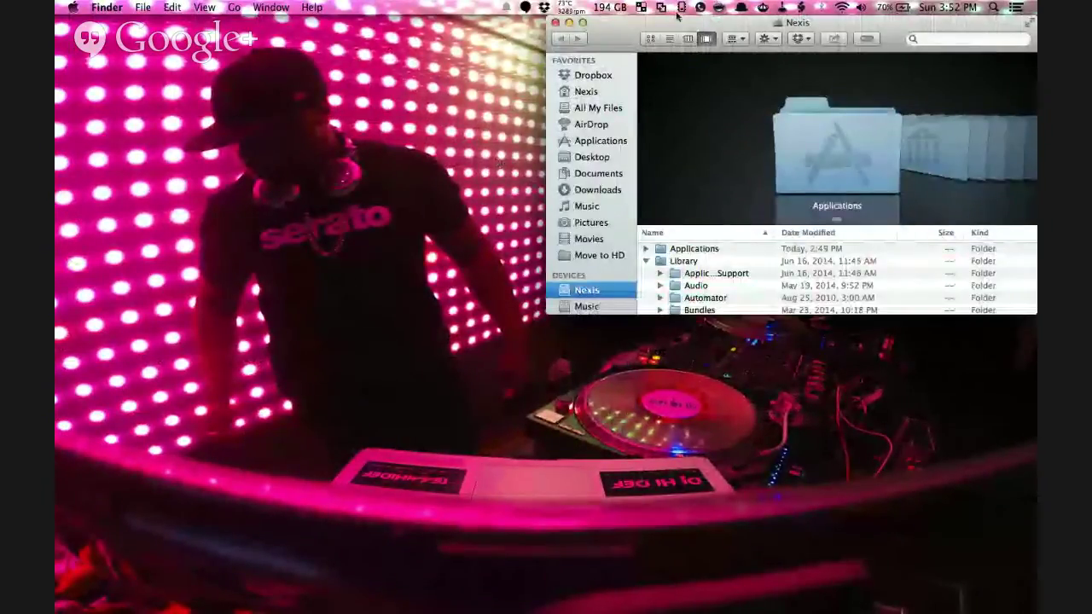
left_click_drag(648, 22, 347, 34)
Open the Music drive, inspect its _Serato_ and iTunes folders, and close that Finder window.
double_click(972, 61)
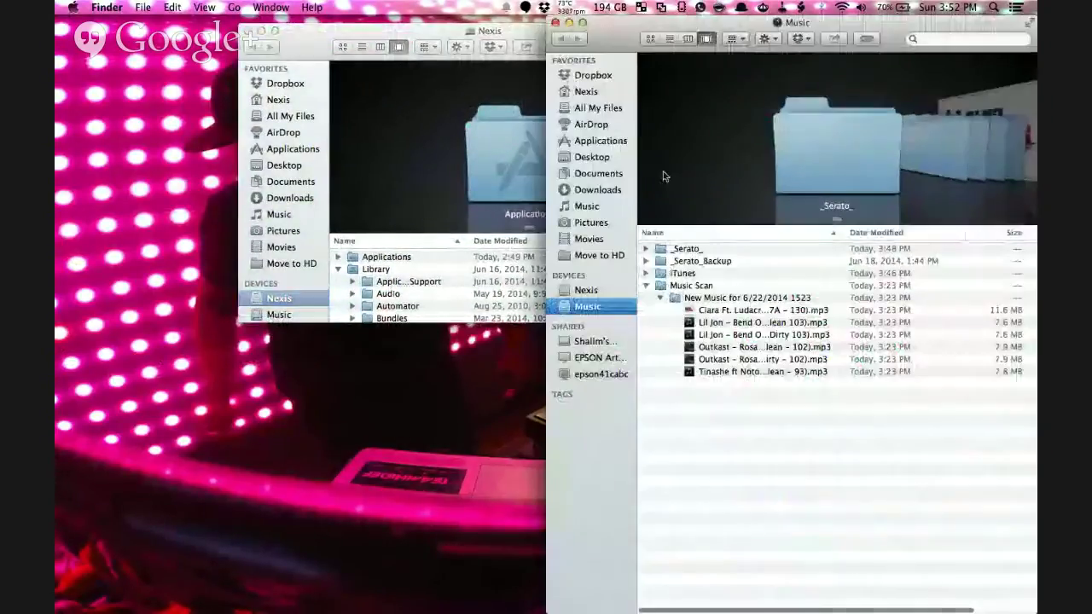
left_click(646, 285)
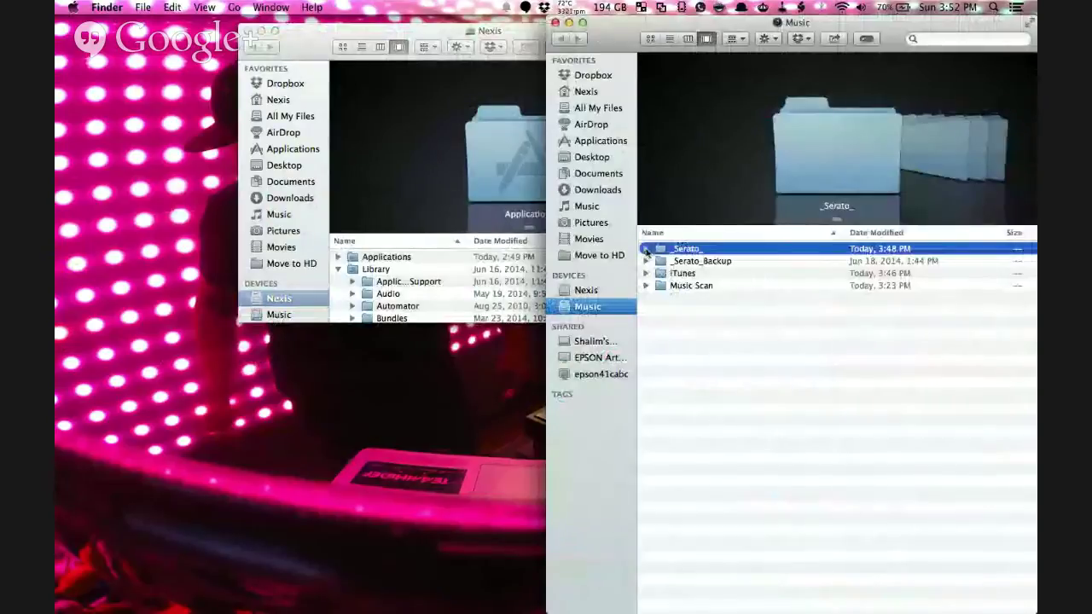
left_click(646, 248)
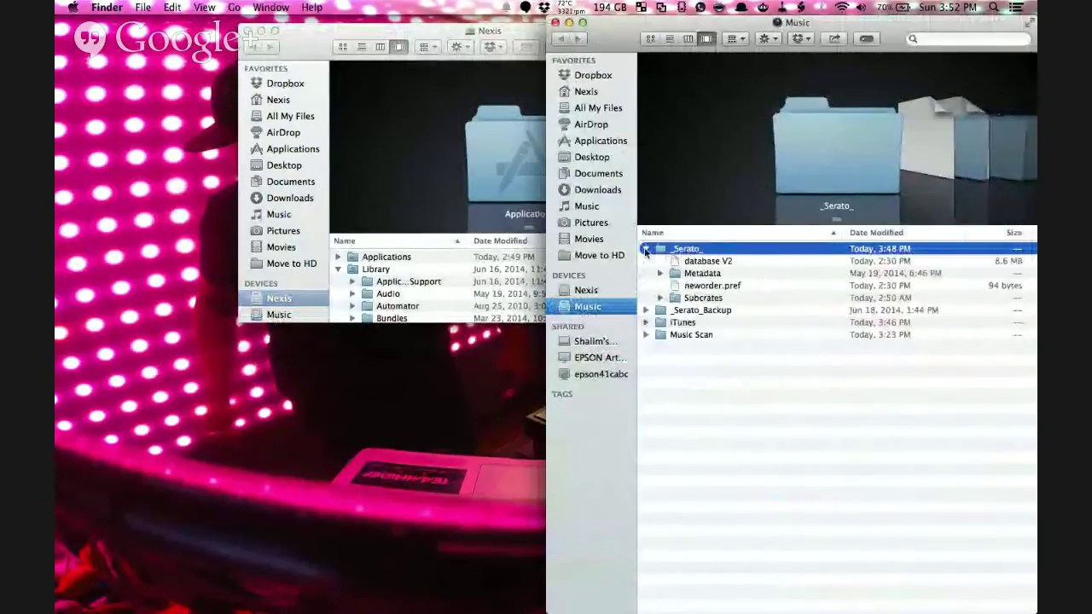
left_click(646, 248)
left_click(705, 275)
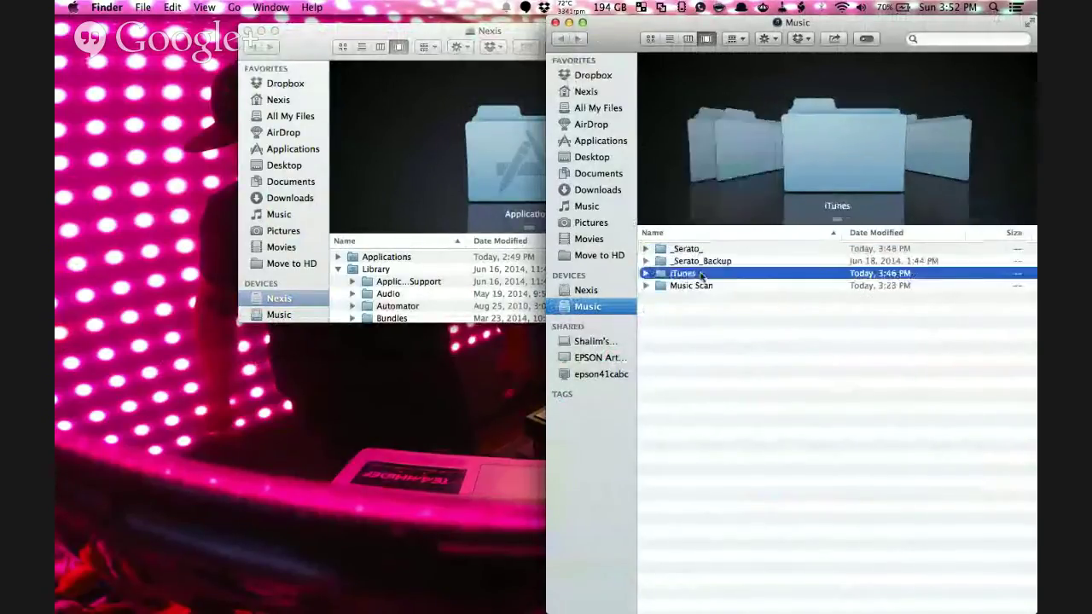
left_click(555, 23)
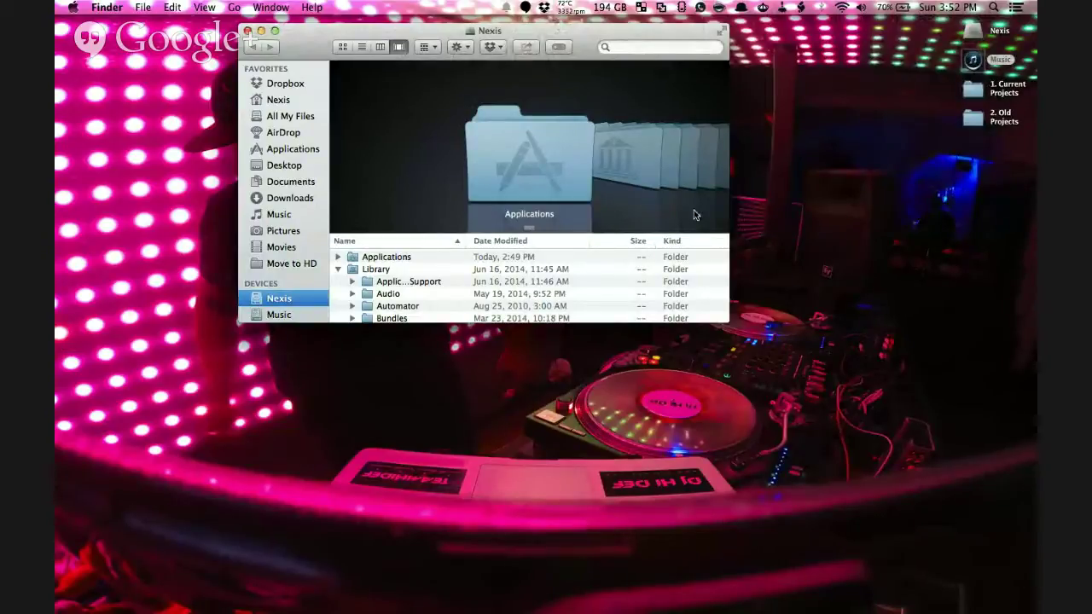
Switch to Chrome, search Google for "nifty minidrive", and show the image results.
key("super+Tab")
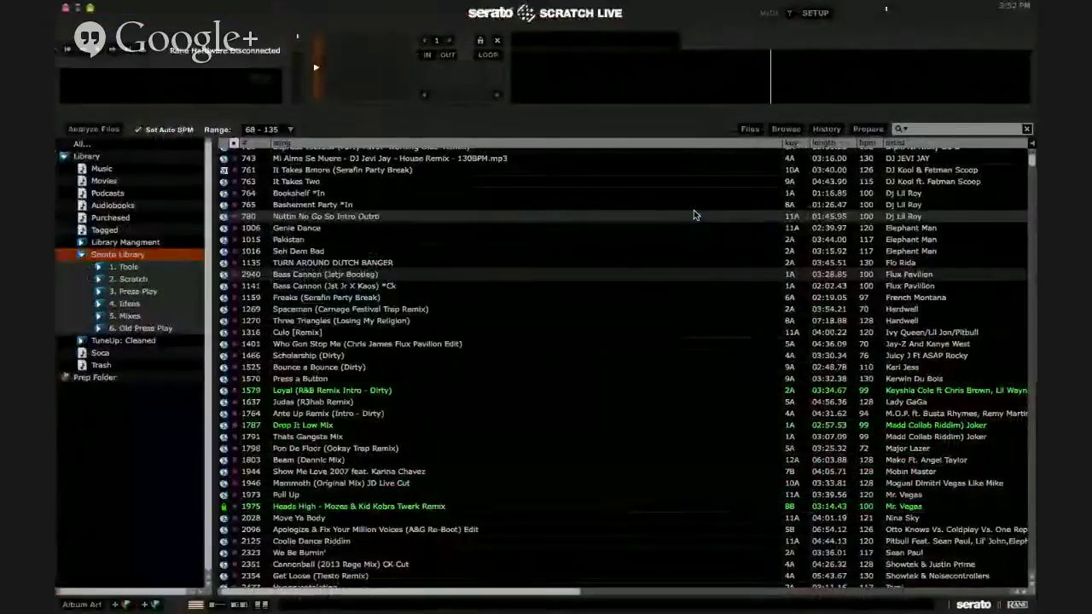
key("super+Tab")
left_click(704, 31)
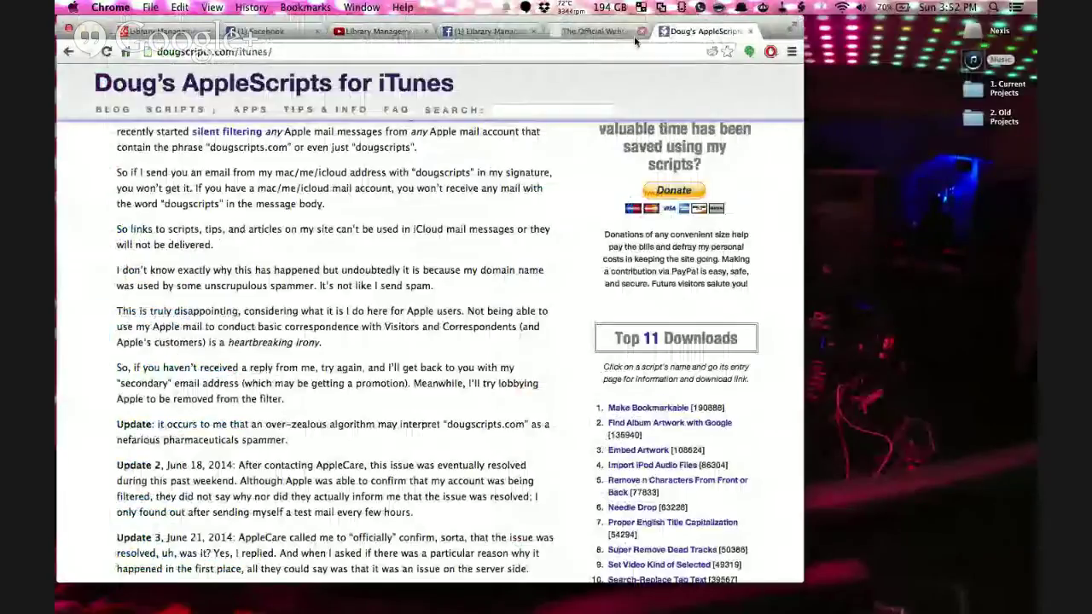
left_click(628, 52)
type("nifty mini")
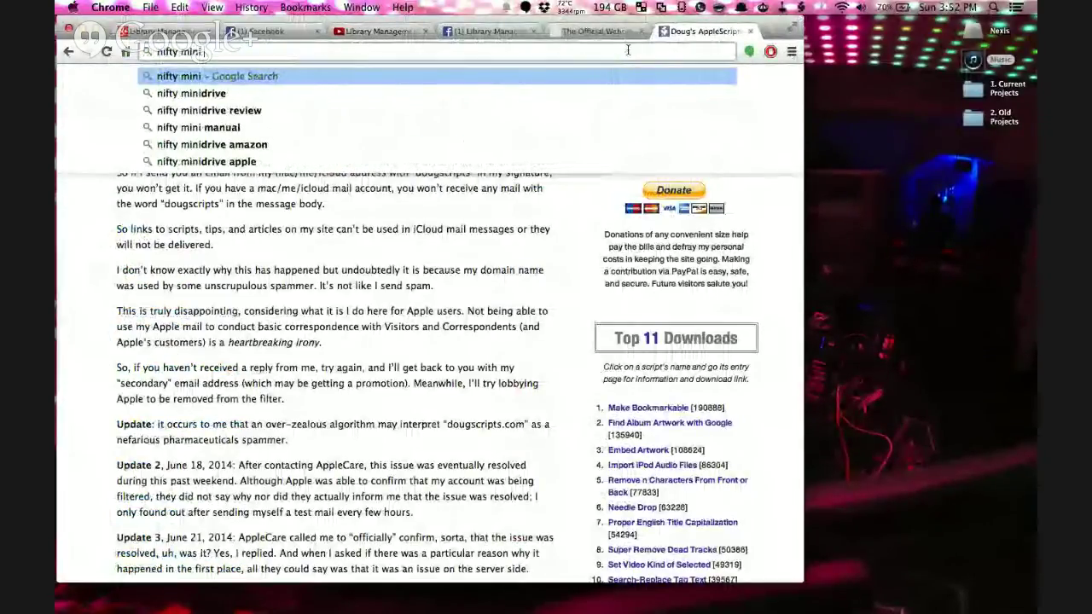
key("Down")
key("Return")
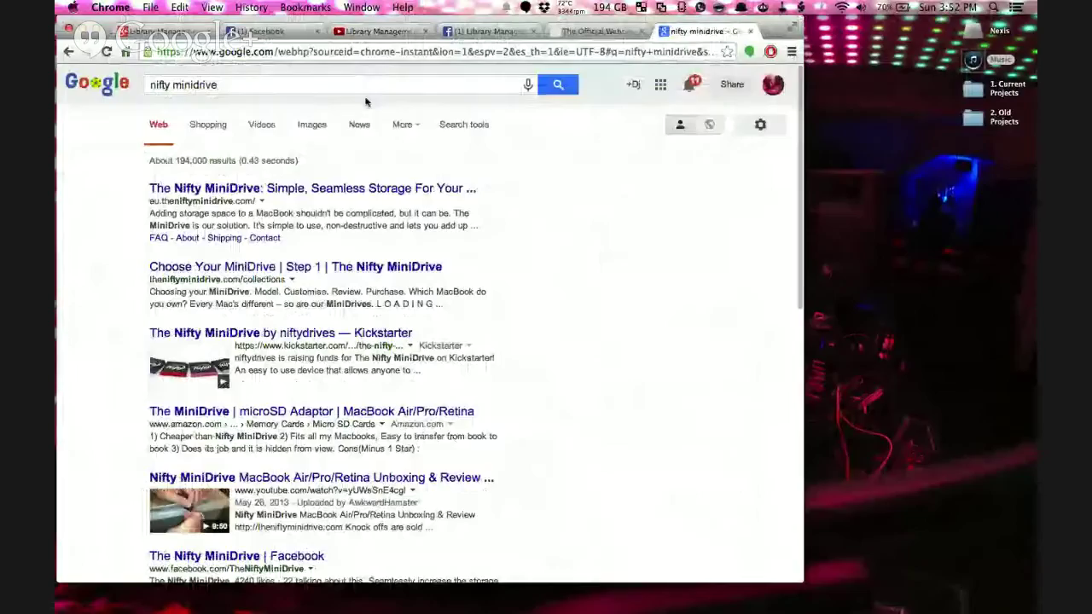
left_click(303, 131)
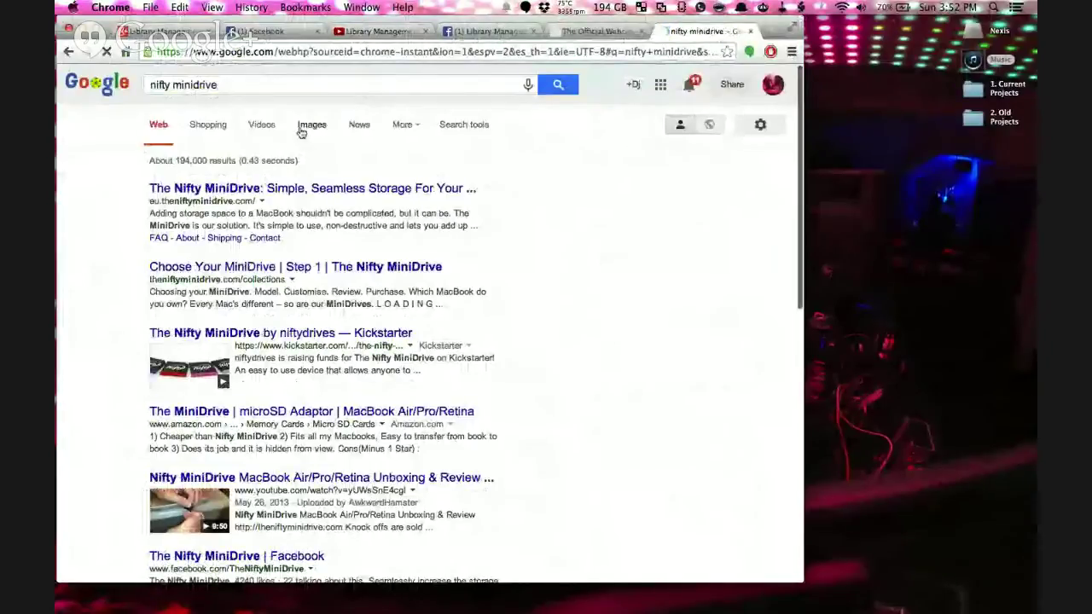
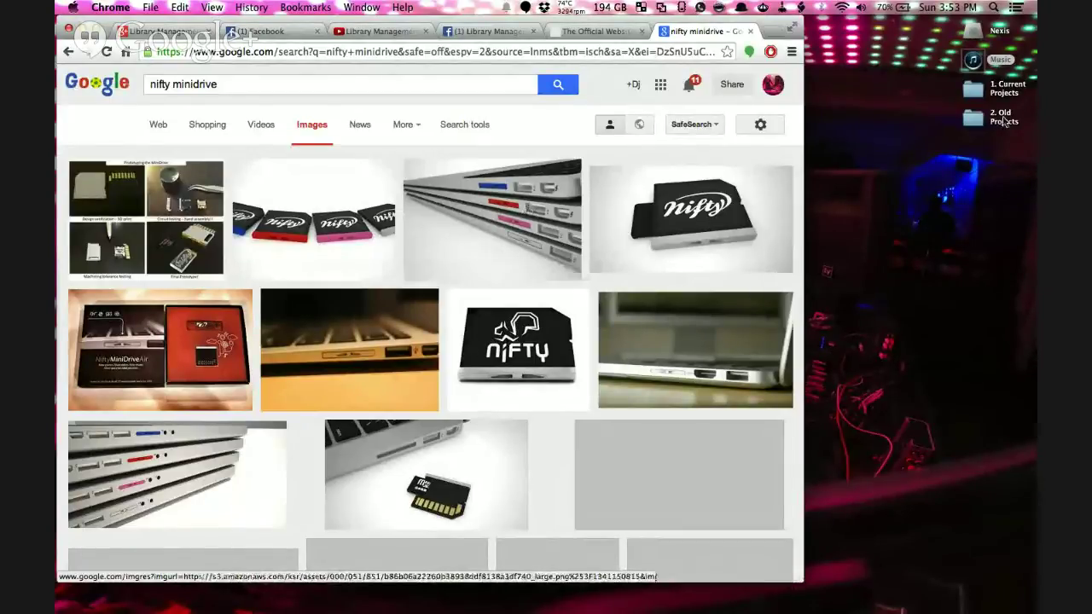
Open the Music drive in Finder, close it, and check the notifications on the Facebook Library Management event page.
double_click(973, 60)
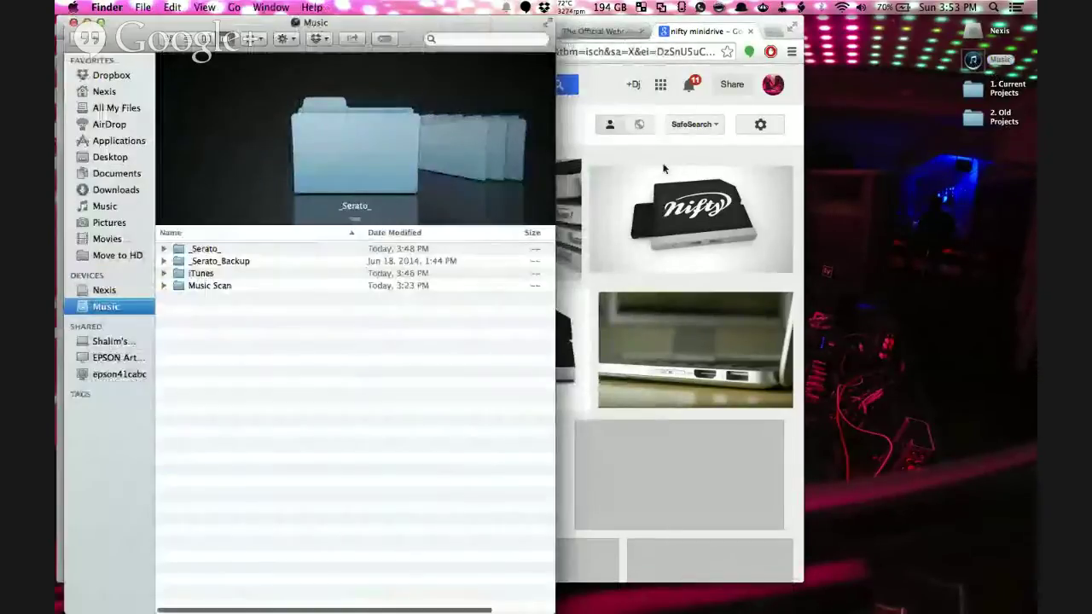
left_click(66, 13)
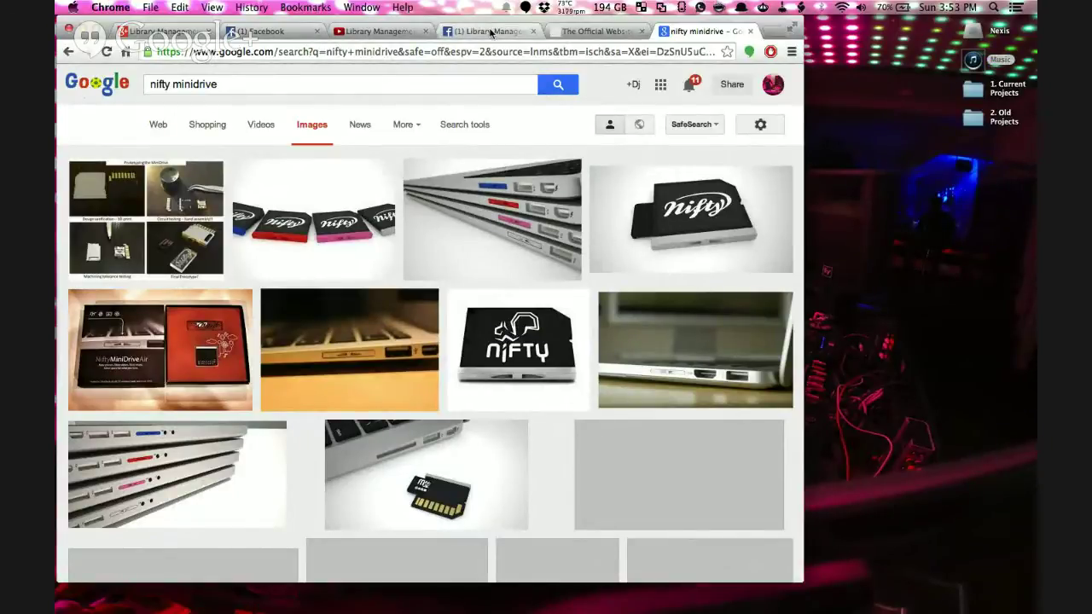
left_click(492, 31)
left_click(701, 79)
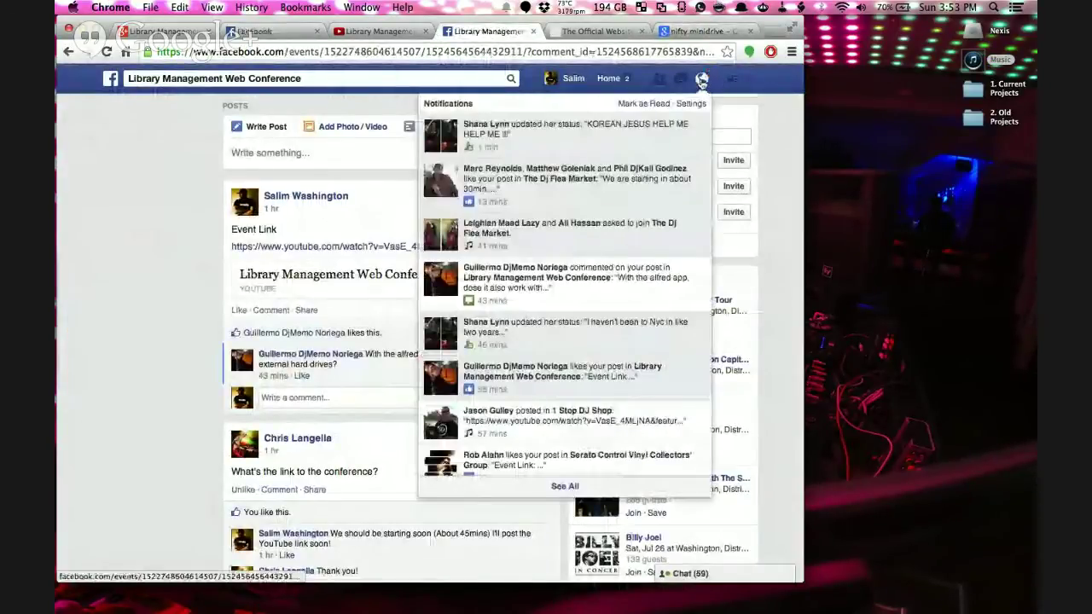
left_click(702, 80)
Switch to Scratch Live and expand the 1. Tools crate and its 1. Drop subcrate.
key("super+h")
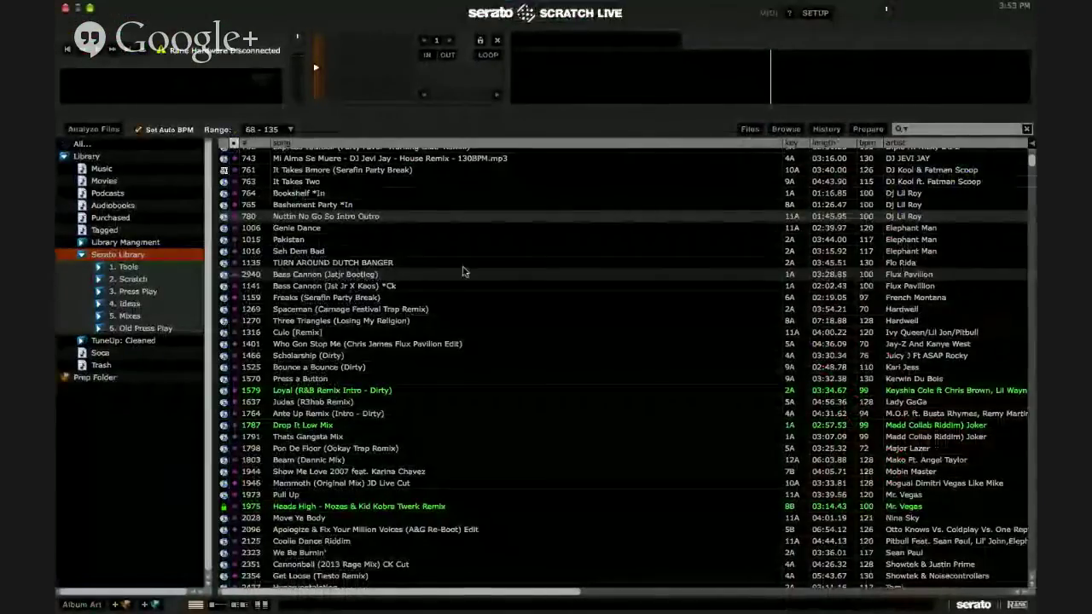
left_click(455, 274)
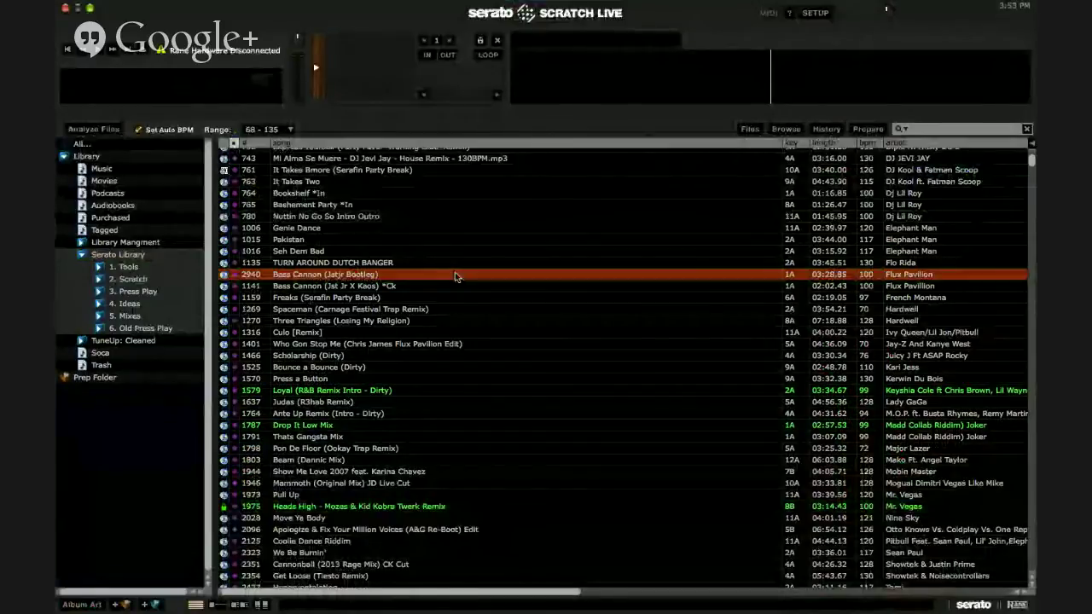
left_click(129, 269)
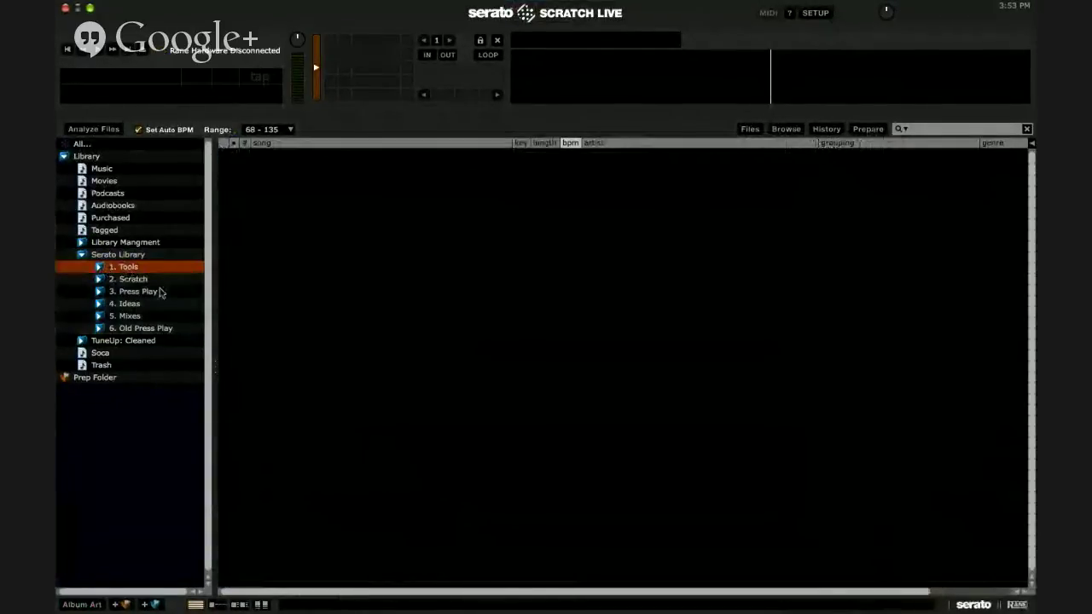
left_click(154, 281)
left_click(100, 267)
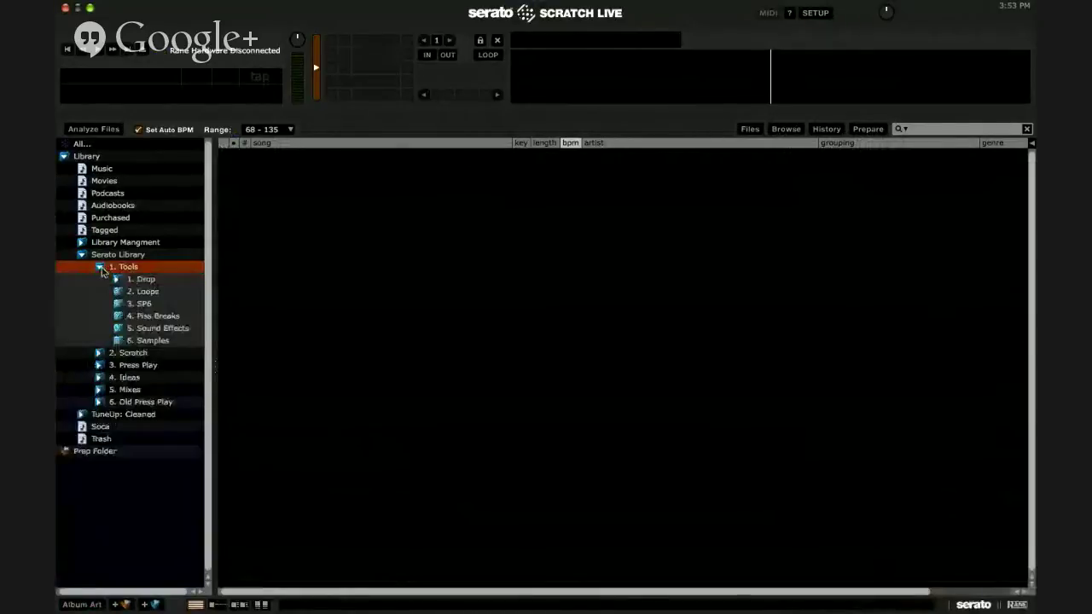
left_click(133, 280)
left_click(117, 281)
Switch to iTunes and view the matching 1. Tools and 3. Press Play playlist folders.
key("F3")
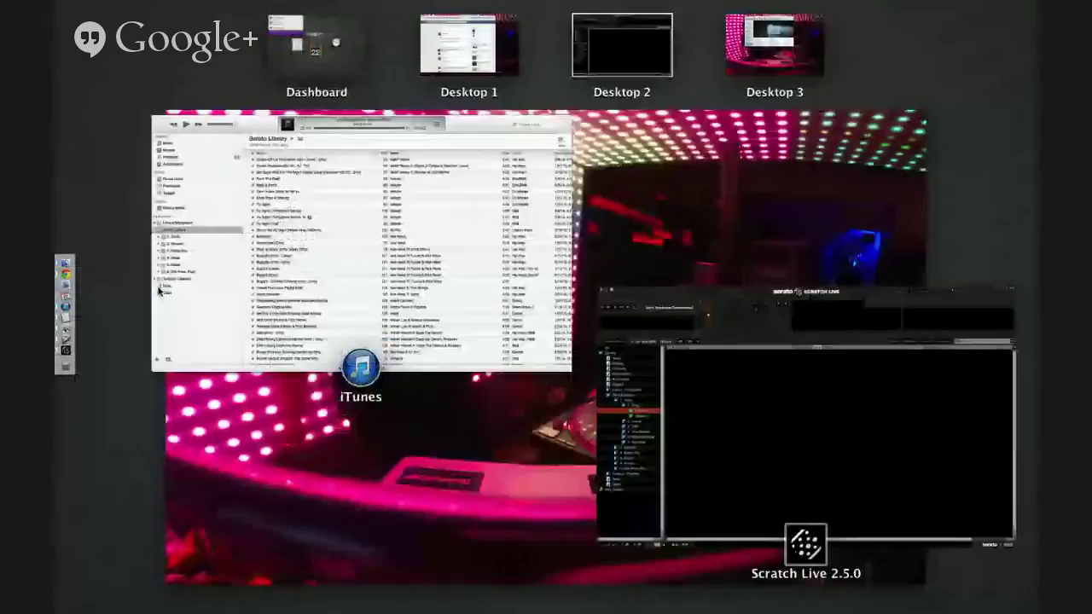
left_click(361, 202)
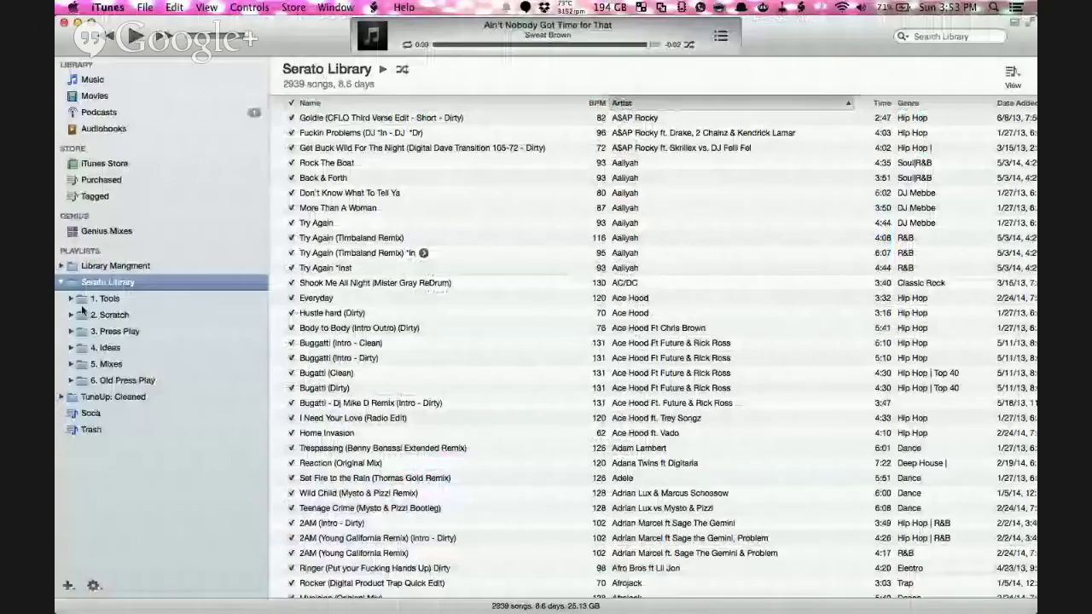
left_click(84, 304)
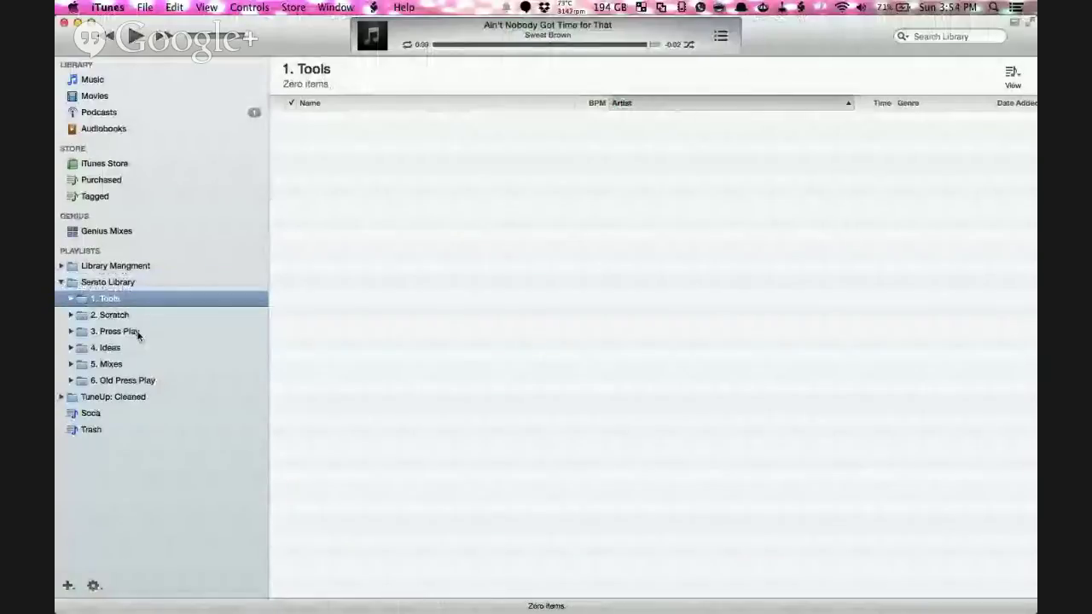
left_click(137, 332)
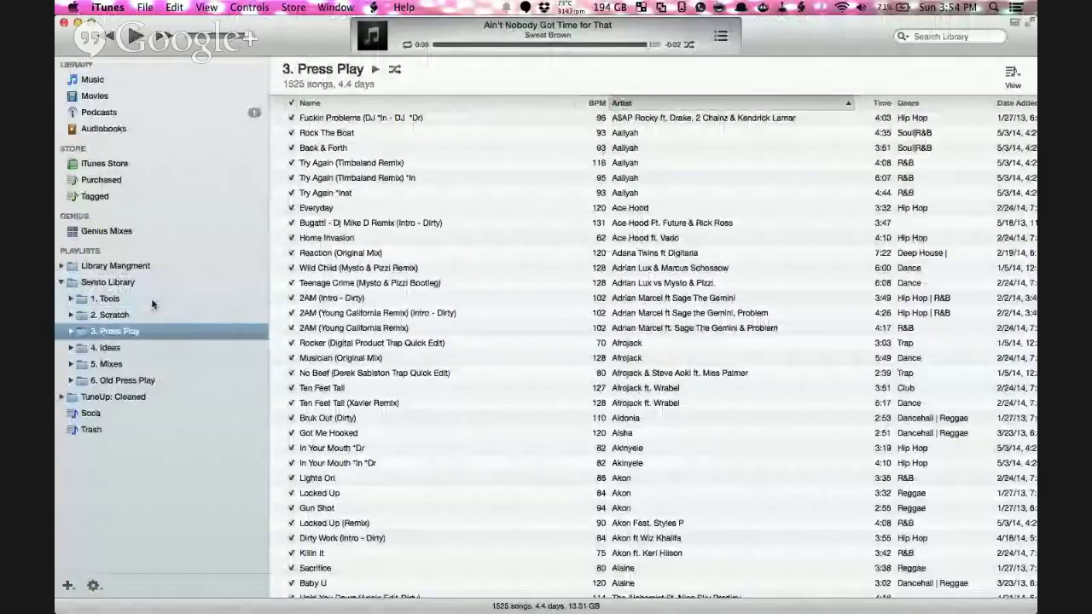
Return to Scratch Live, browse the 1. Tools subcrates down to 4. Piss Breaks, and collapse the Tools crate.
key("super+Tab")
key("Down")
key("Down")
key("Down")
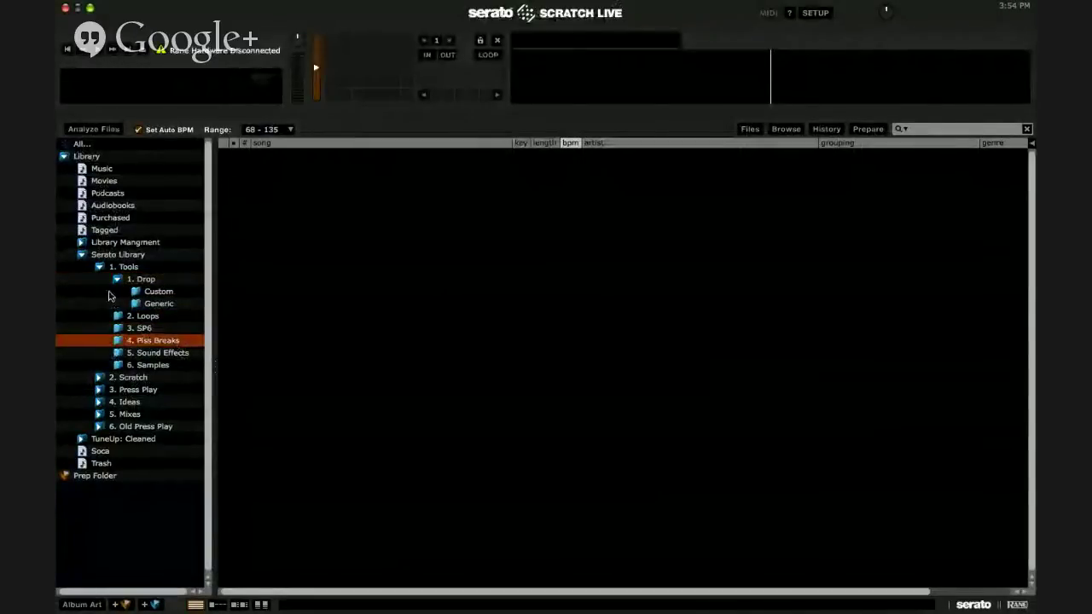
left_click(98, 267)
Expand the 2. Scratch crate and view its 2. Scratchapella and 4. Youtube Rips subcrates.
left_click(107, 281)
left_click(100, 279)
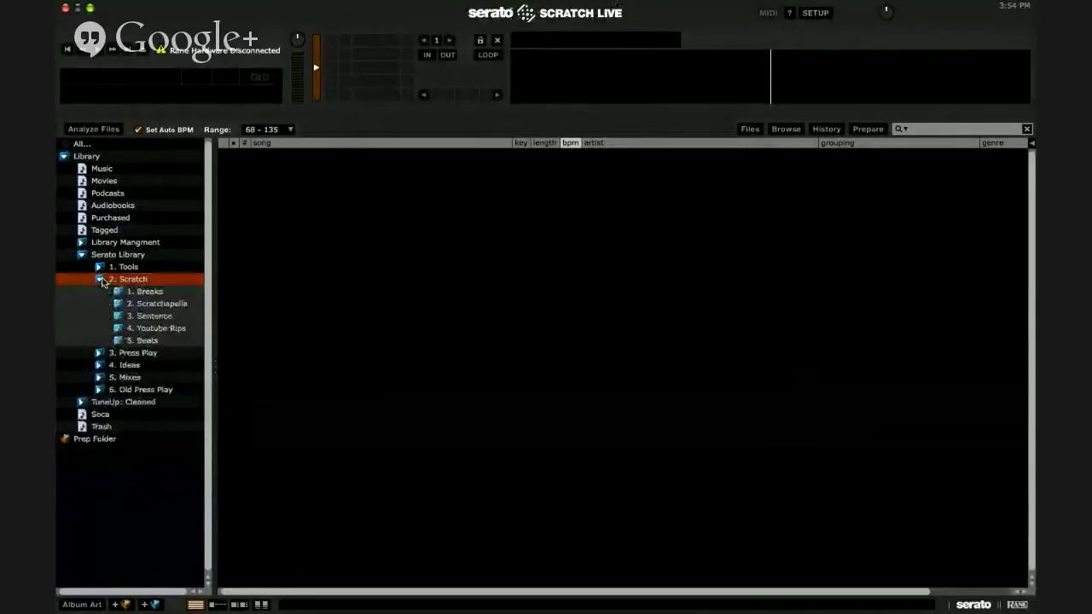
left_click(180, 306)
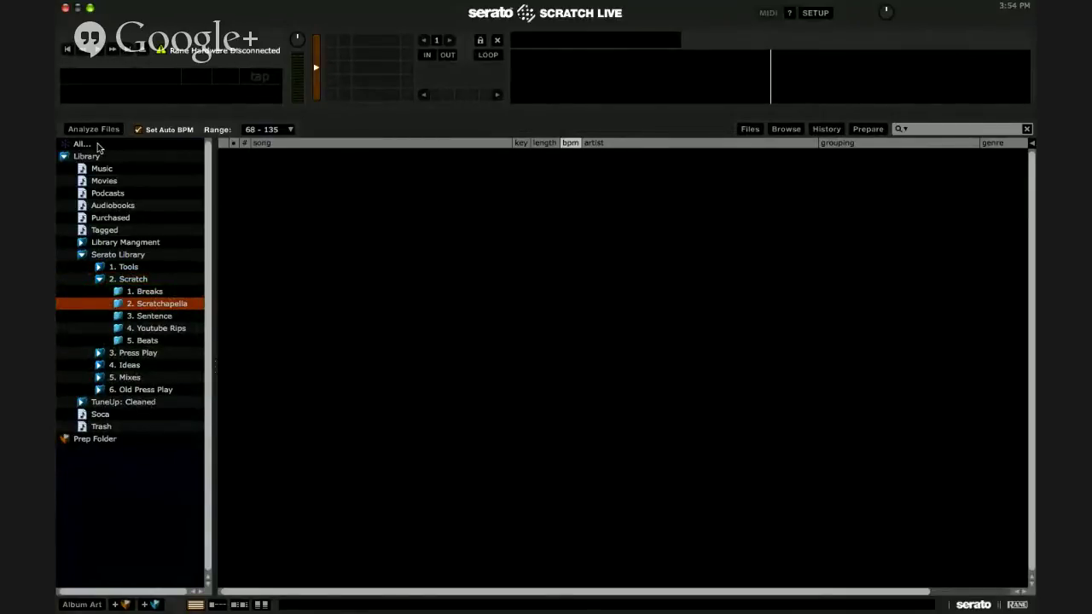
left_click(175, 330)
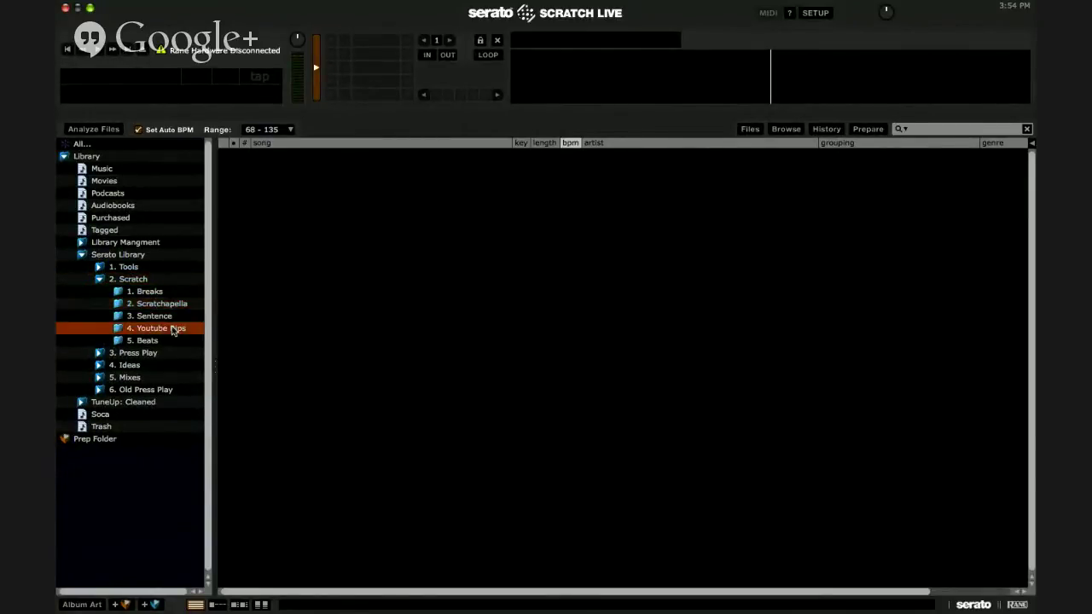
Search all tracks for "youtube" and load "Ain't Nobody Got Time for That" onto the deck.
left_click(126, 143)
left_click(934, 129)
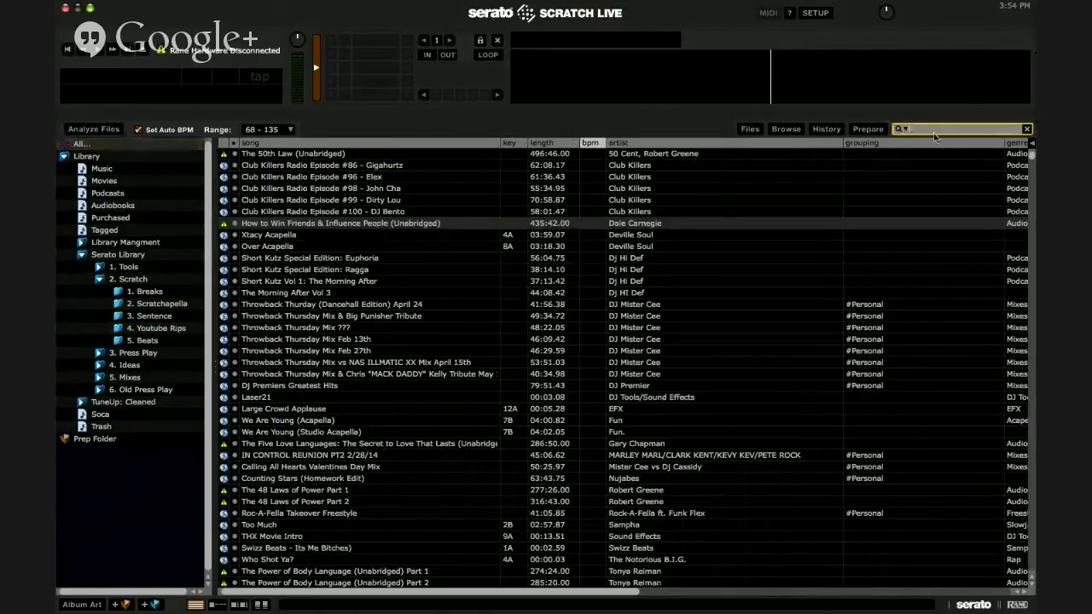
type("youtube")
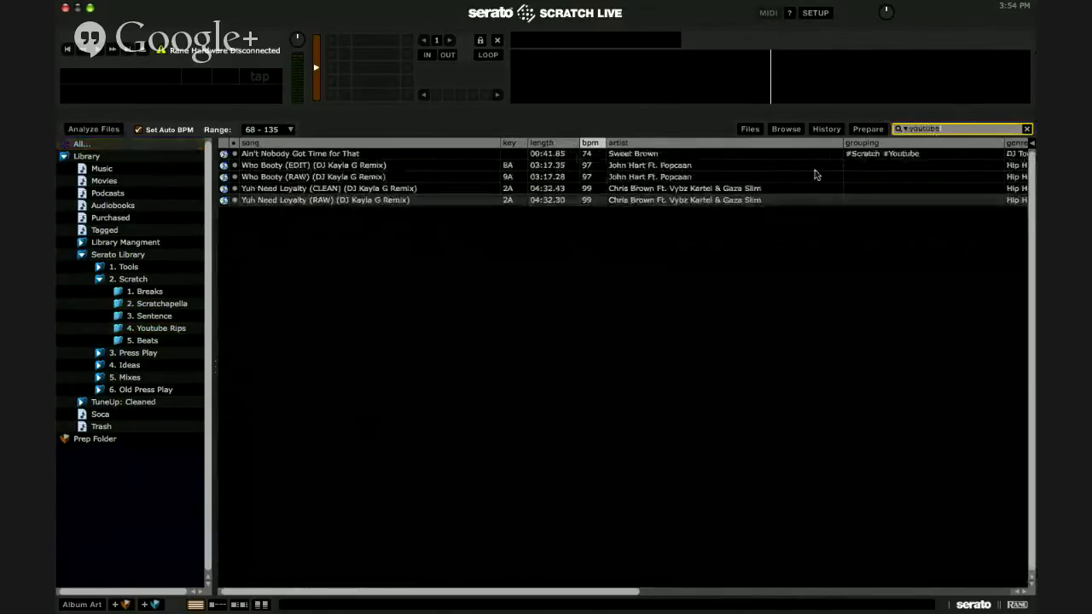
left_click(575, 157)
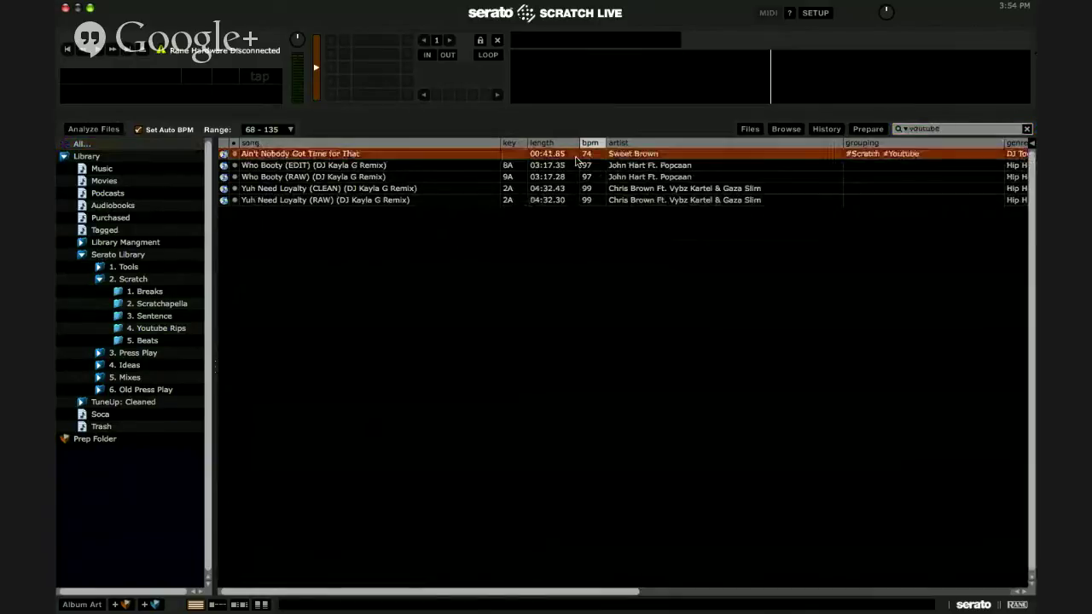
key("shift+Left")
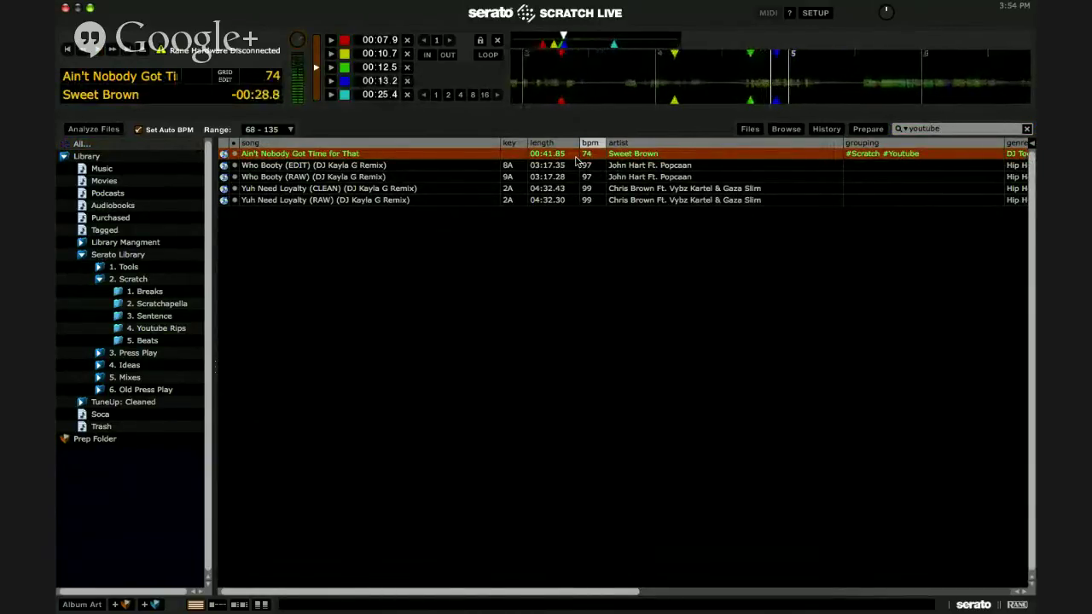
Search all tracks for "dj tools", sort the list by grouping, and select Scratch Tool #1.
left_click(1027, 129)
type("dj tools")
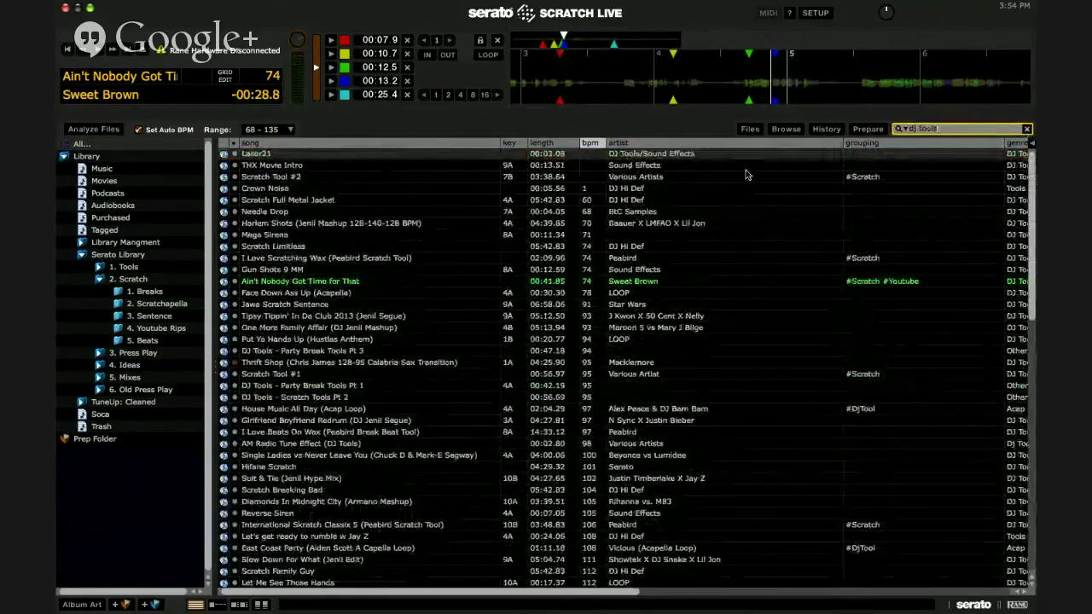
left_click(862, 142)
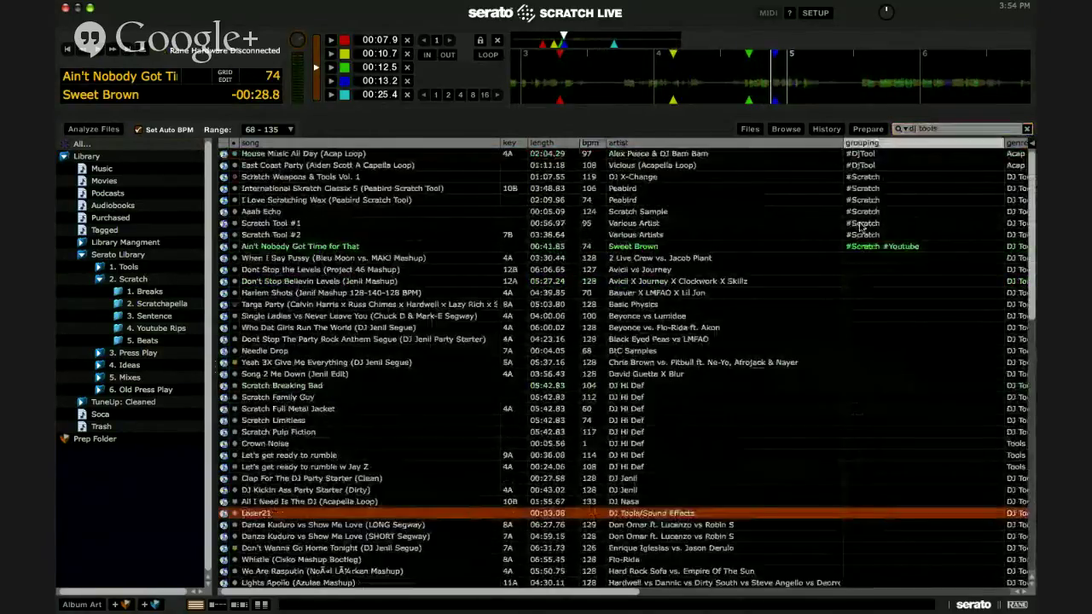
left_click(862, 226)
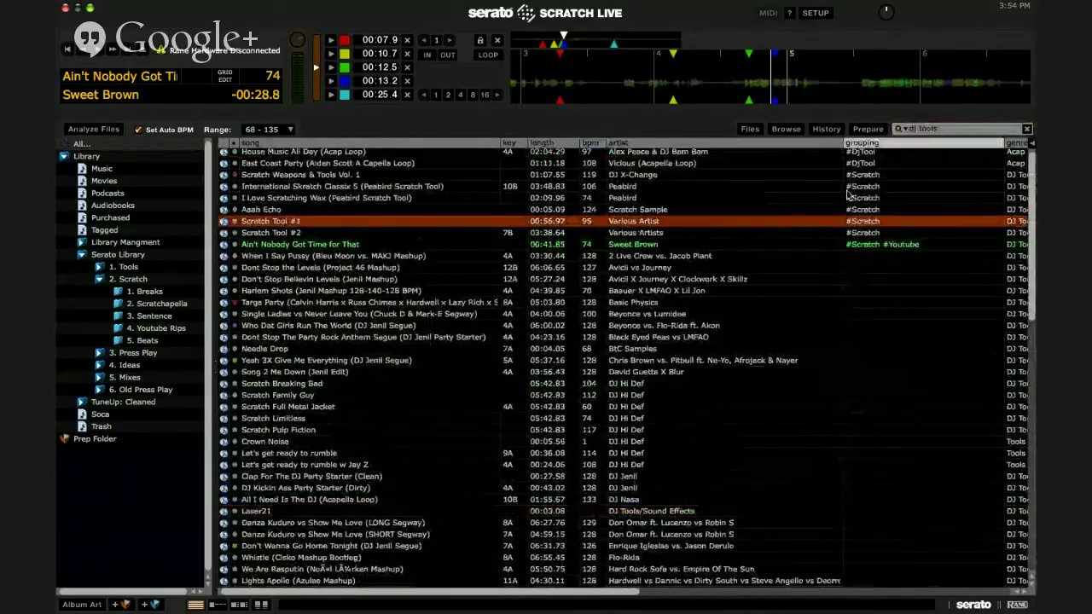
Search all tracks for "break bad" and load "Scratch Breaking Bad" onto the deck.
left_click(1027, 129)
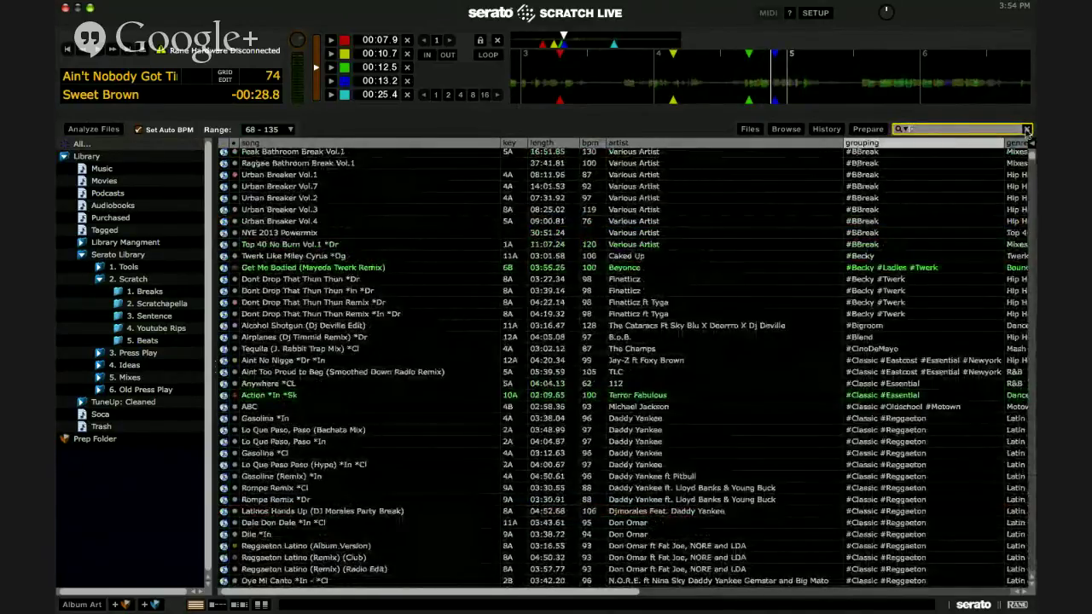
type("break bad")
key("Return")
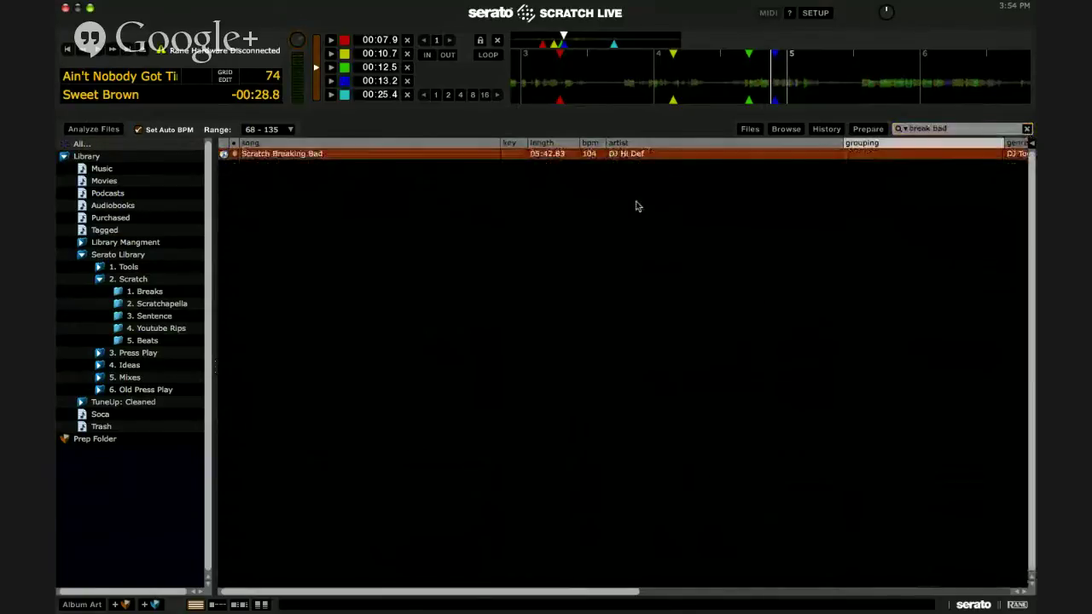
key("shift+Left")
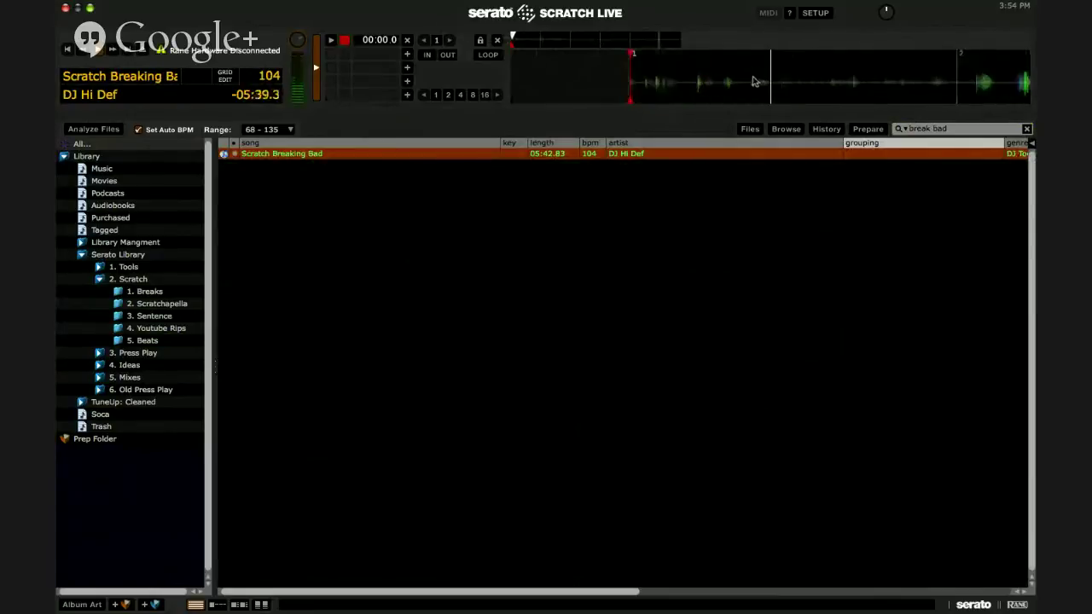
Collapse the 2. Scratch crate, expand 3. Press Play, and expand the matching 3. Press Play folder in iTunes for comparison.
left_click(98, 283)
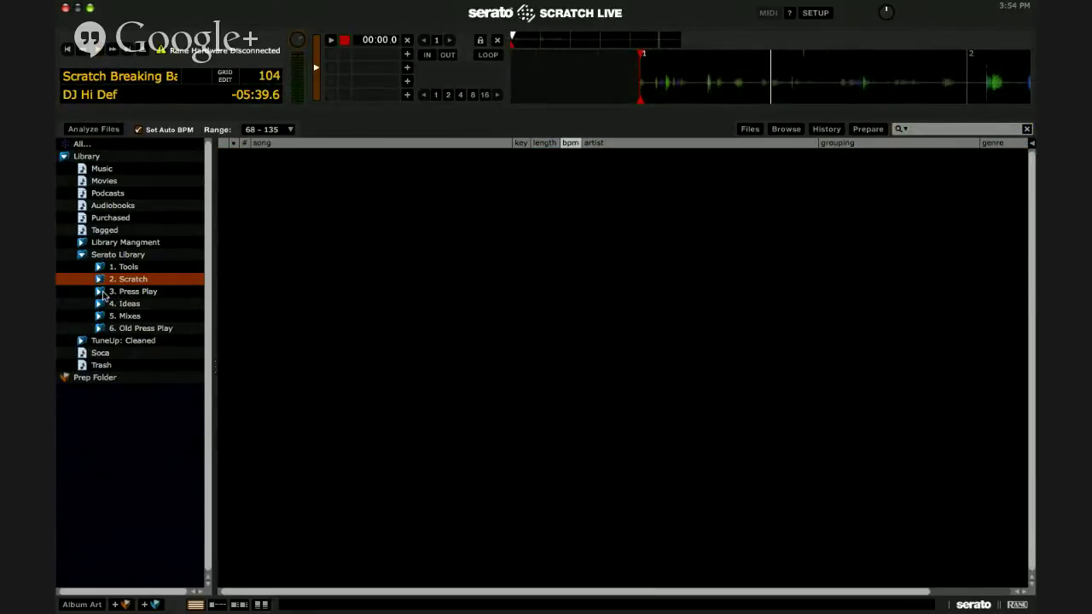
left_click(101, 293)
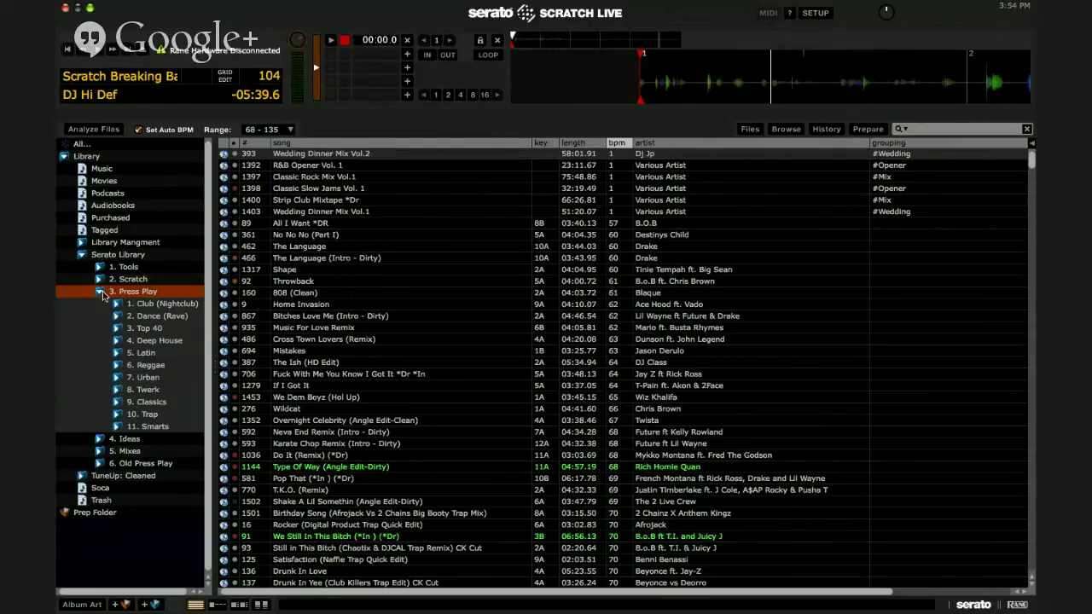
key("ctrl+Up")
left_click(261, 205)
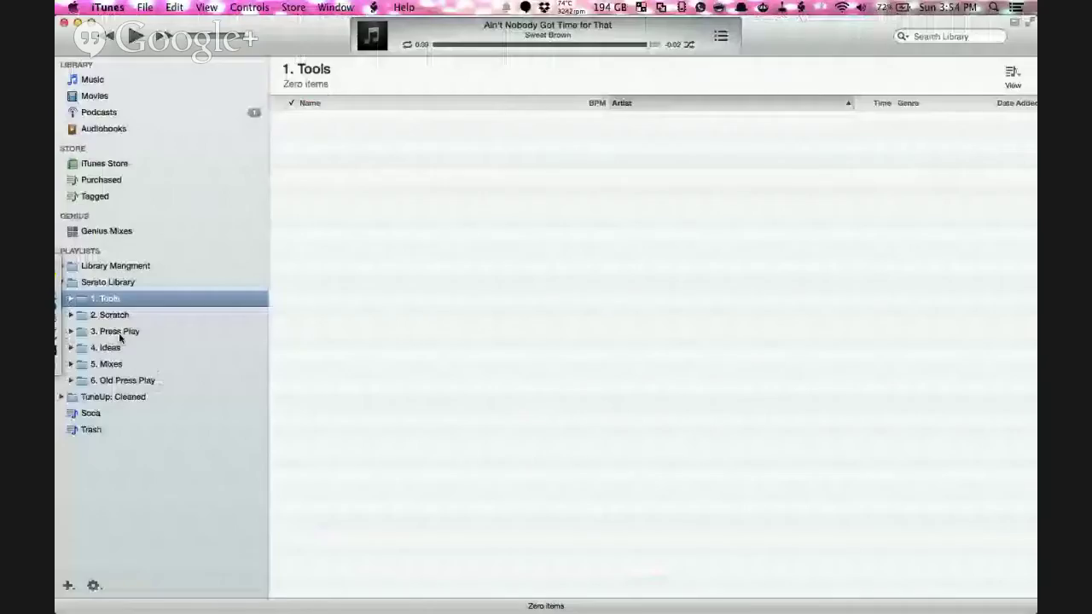
left_click(71, 331)
scroll(146, 358, "down", 3)
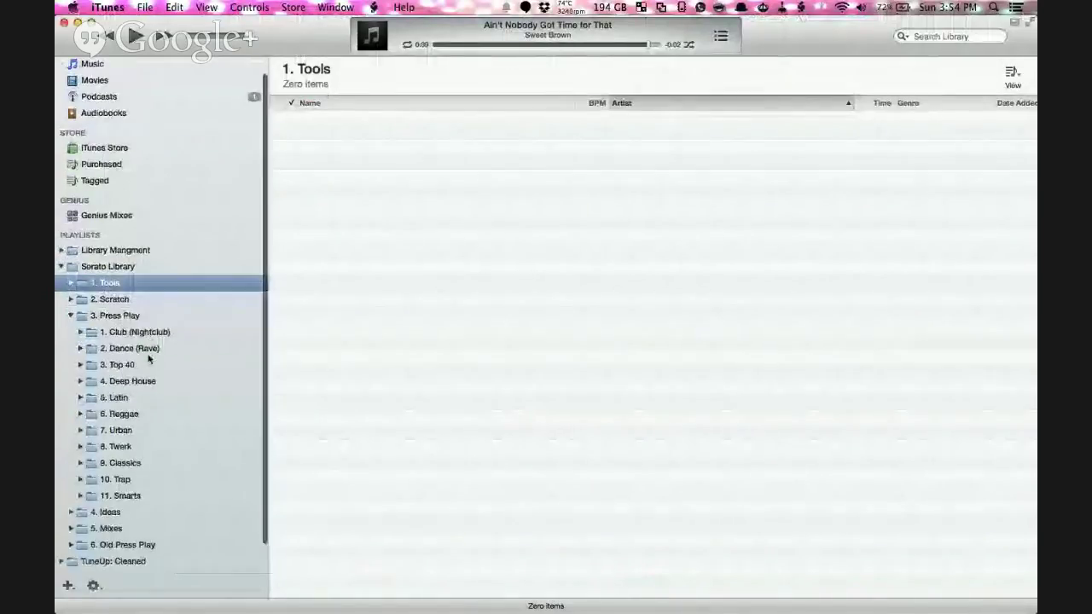
Return to Scratch Live and view the 1. Club (Nightclub), 2. Dance (Rave) and 3. Top 40 crates under 3. Press Play.
key("ctrl+Up")
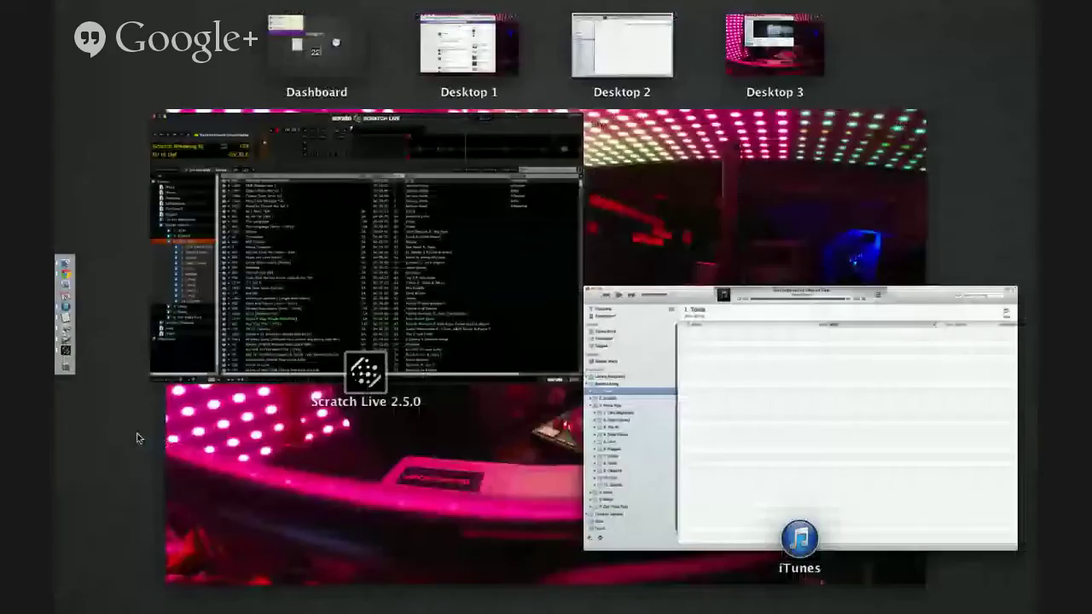
left_click(309, 316)
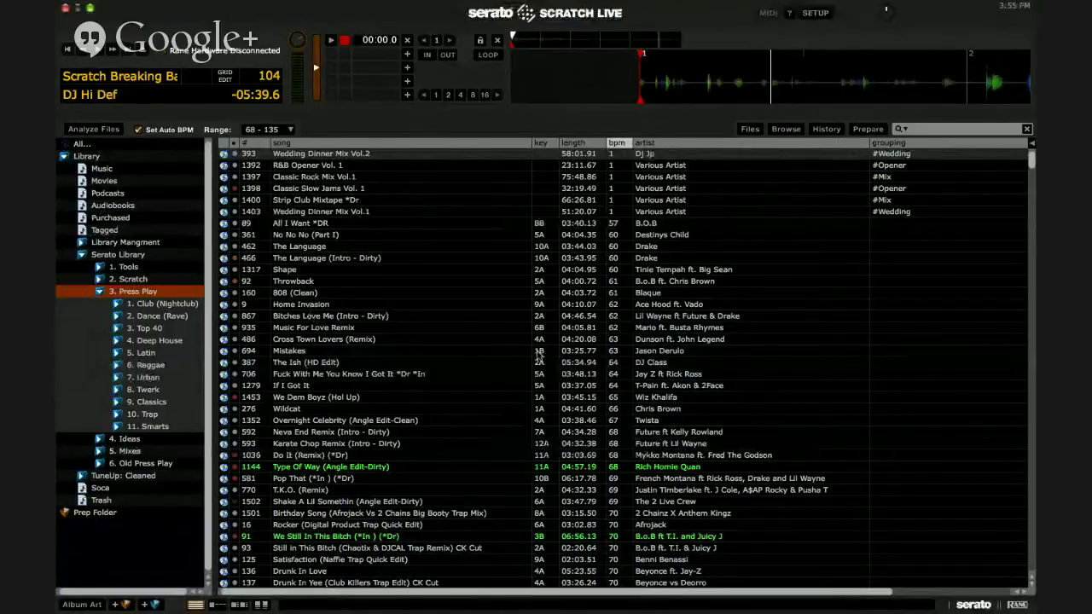
key("ctrl+Up")
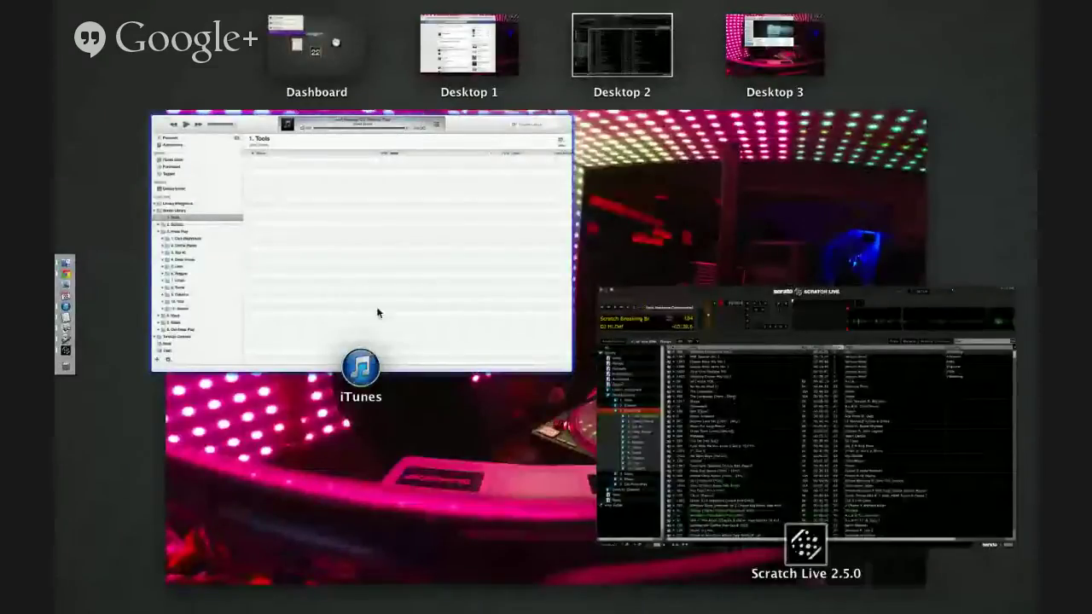
left_click(768, 409)
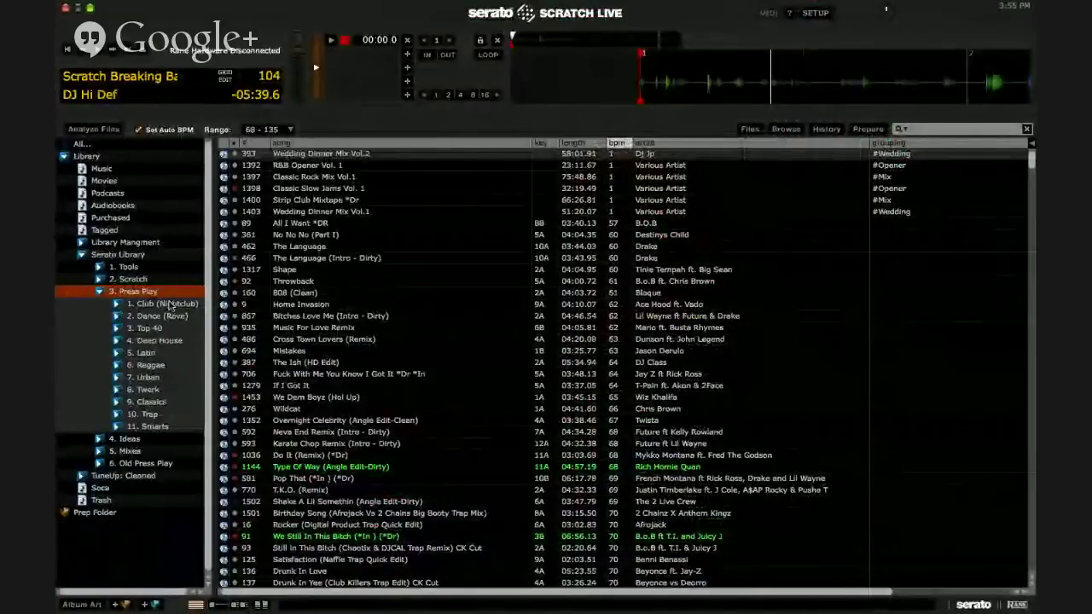
left_click(168, 304)
left_click(173, 316)
left_click(178, 330)
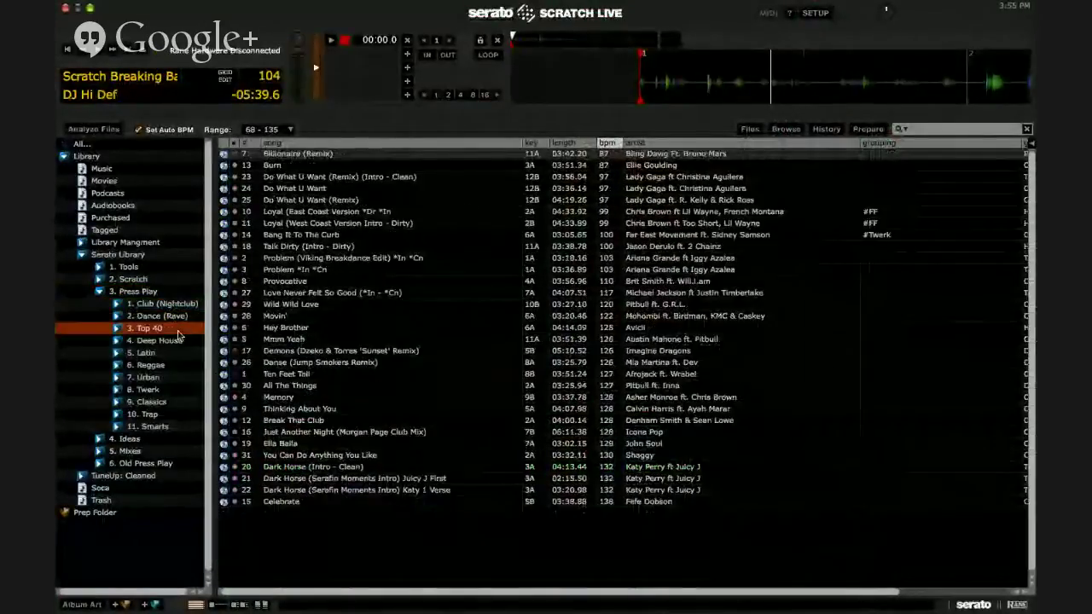
View the Deep House, Latin and Reggae crates and expand the Urban and Twerk folders under Press Play.
left_click(179, 342)
left_click(173, 354)
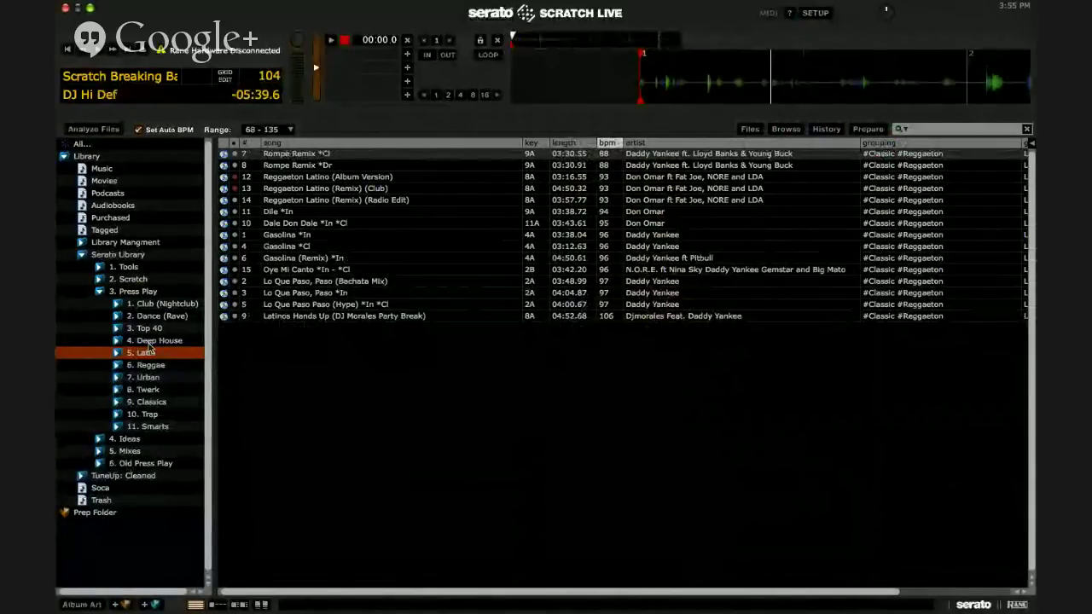
left_click(158, 366)
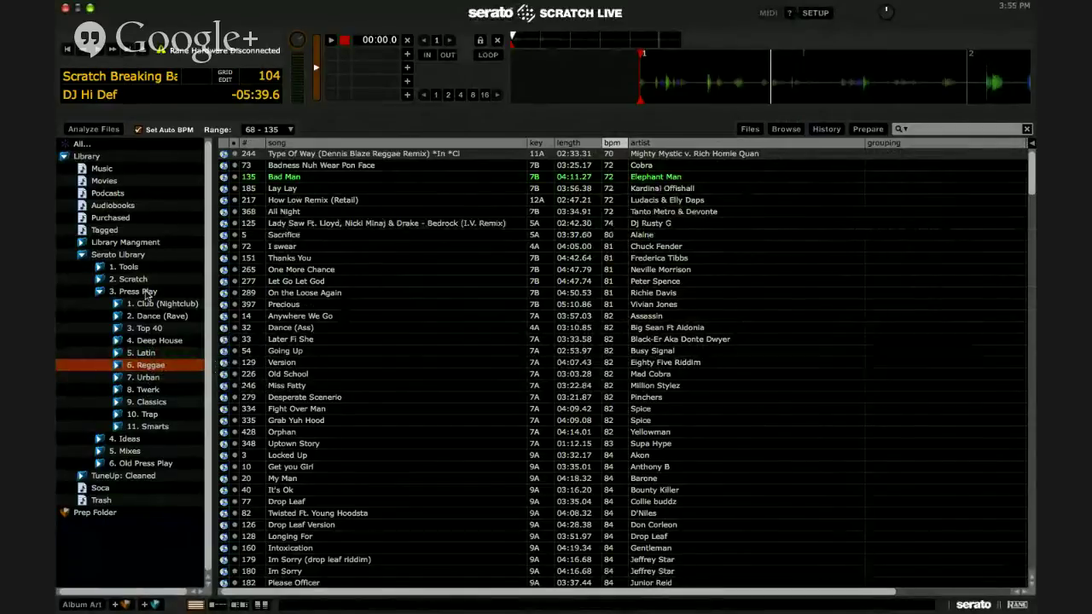
left_click(118, 378)
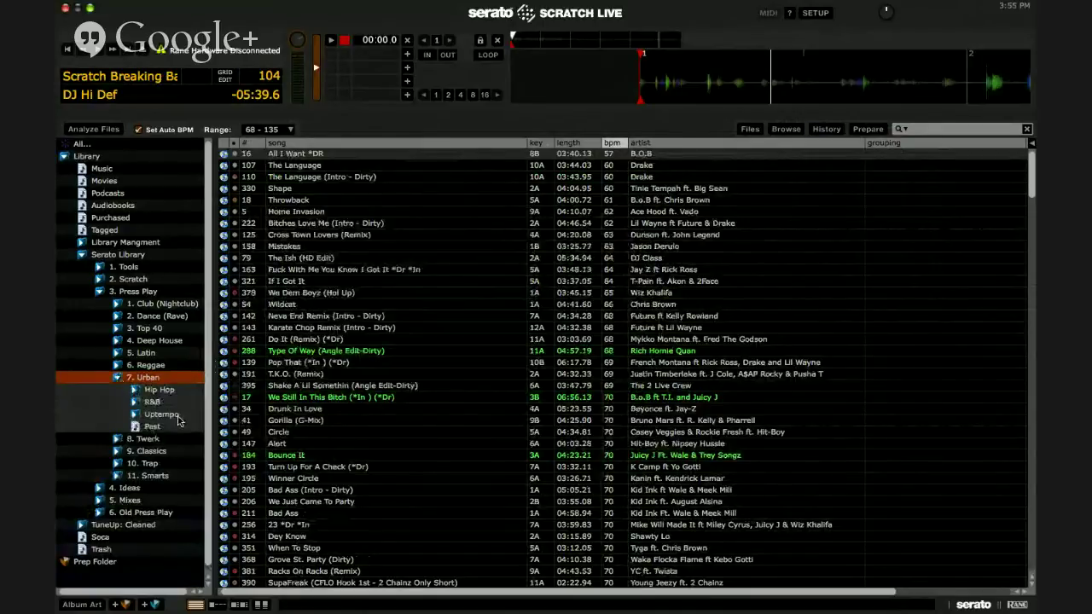
left_click(119, 439)
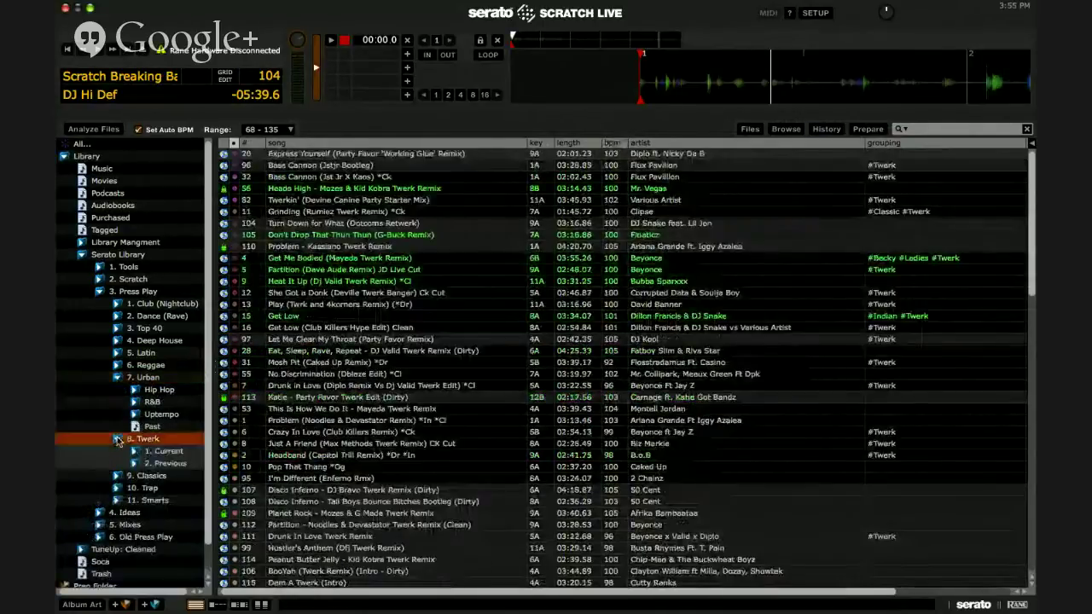
Expand Hip Hop under Urban and open the 5-17-14 Ultrabar playlist inside its 5. Playlists folder.
left_click(134, 390)
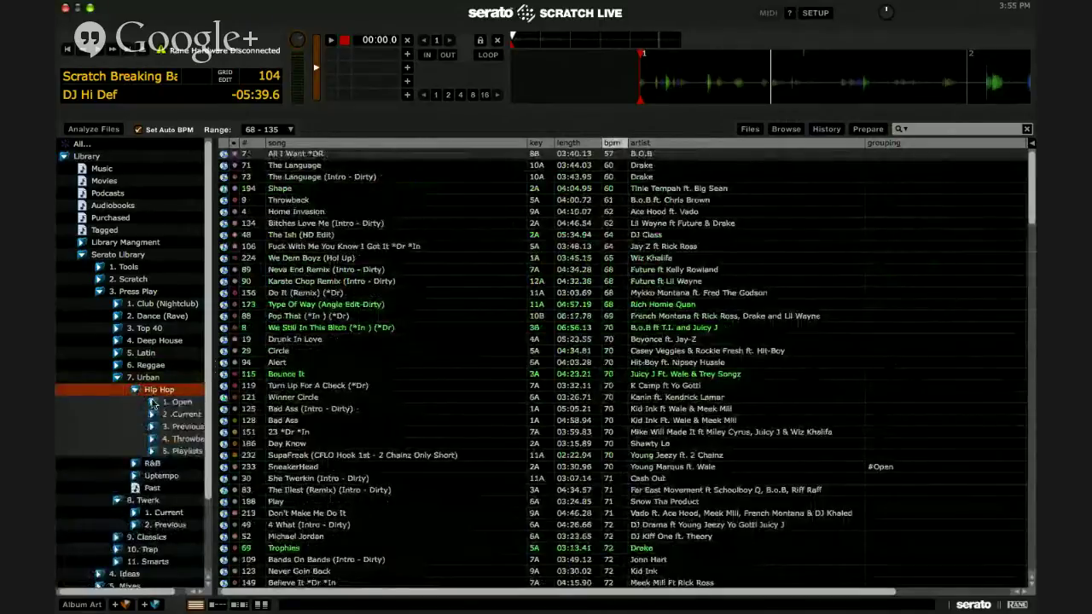
left_click(180, 452)
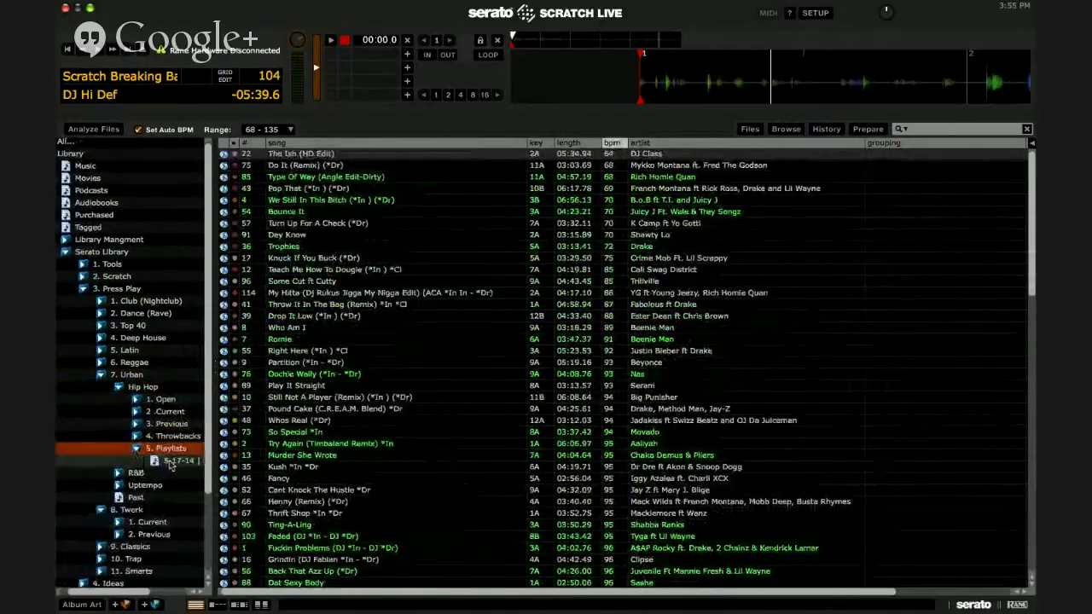
left_click(171, 463)
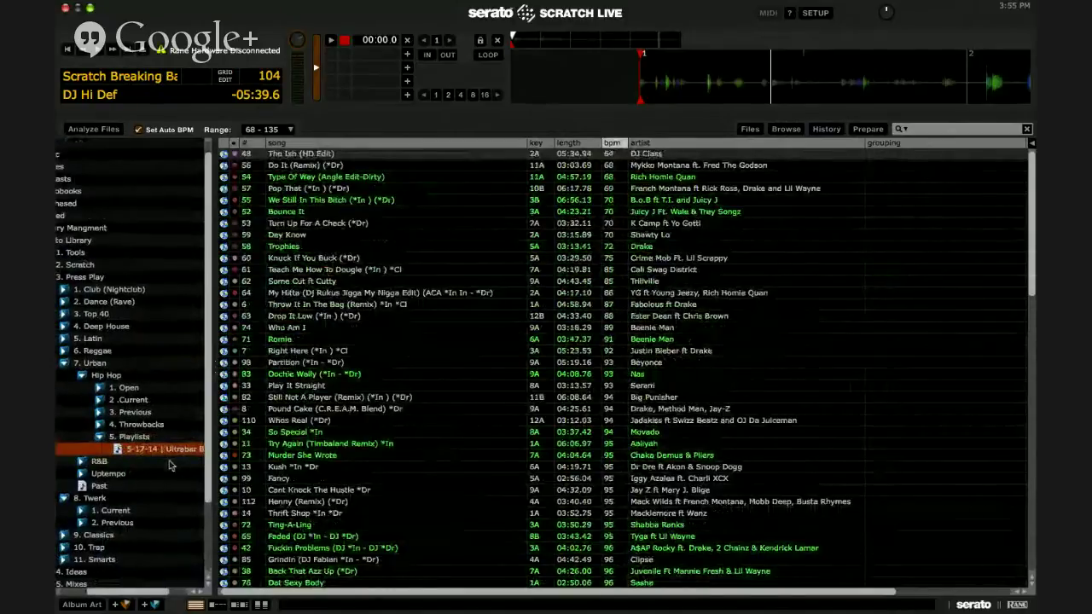
Sort the 5-17-14 Ultrabar playlist by track number and look through its songs in play order.
left_click(328, 306)
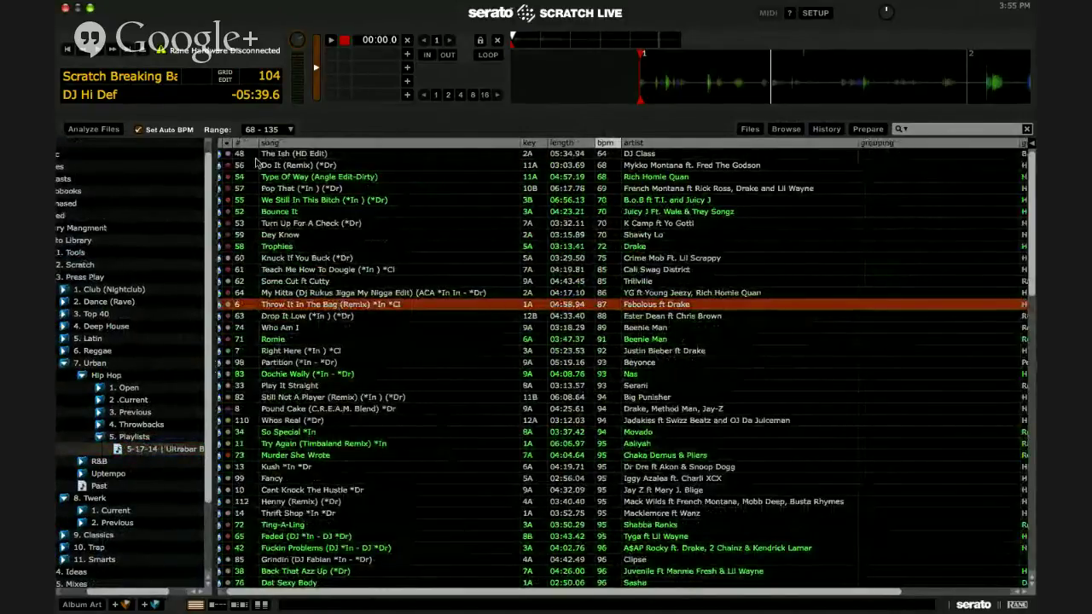
left_click(249, 145)
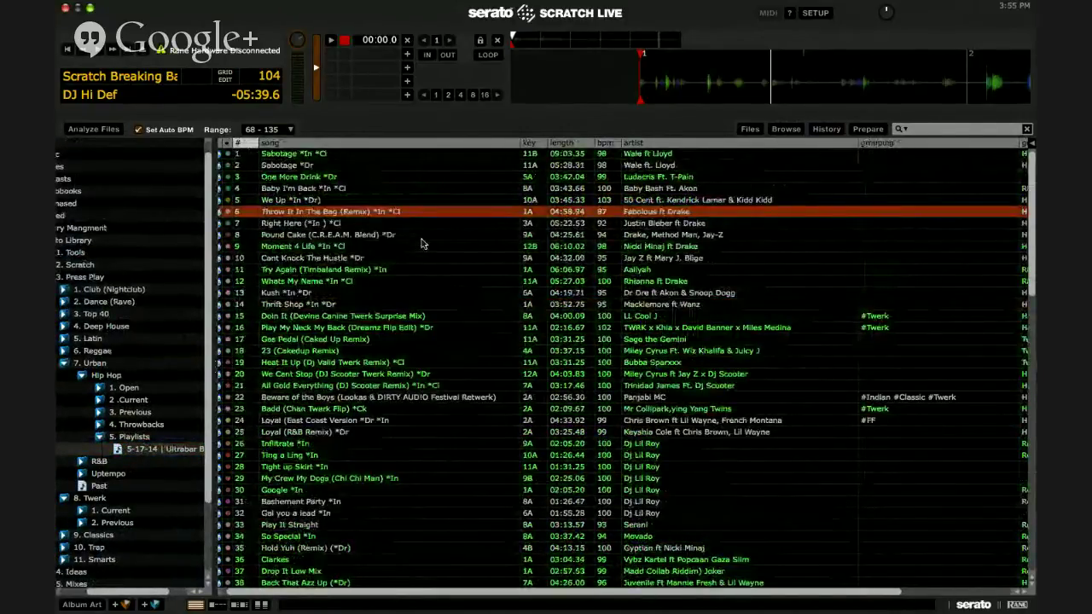
scroll(421, 244, "down", 15)
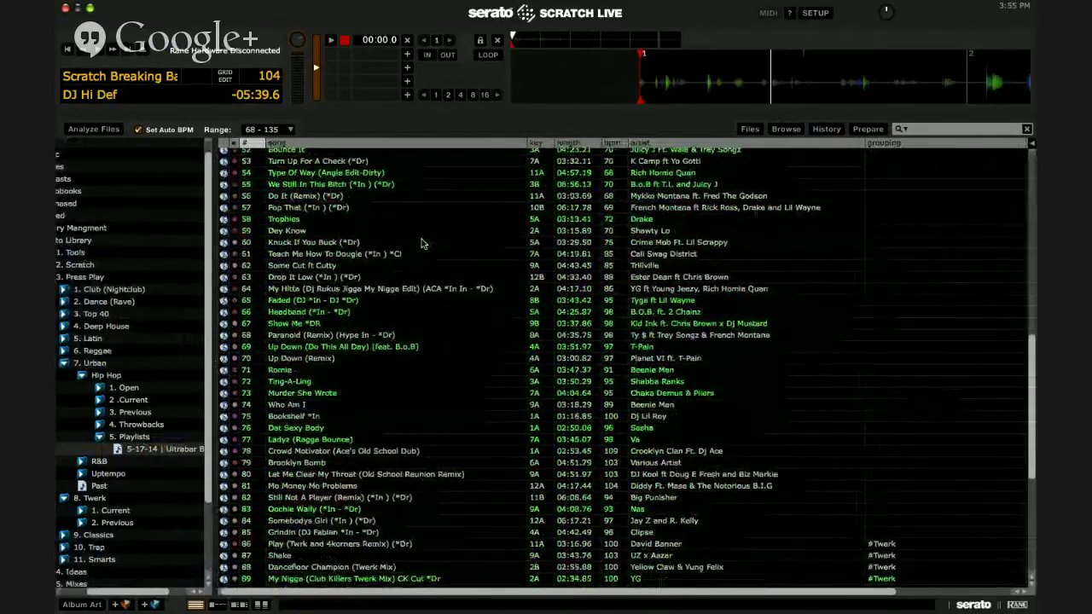
scroll(422, 244, "down", 9)
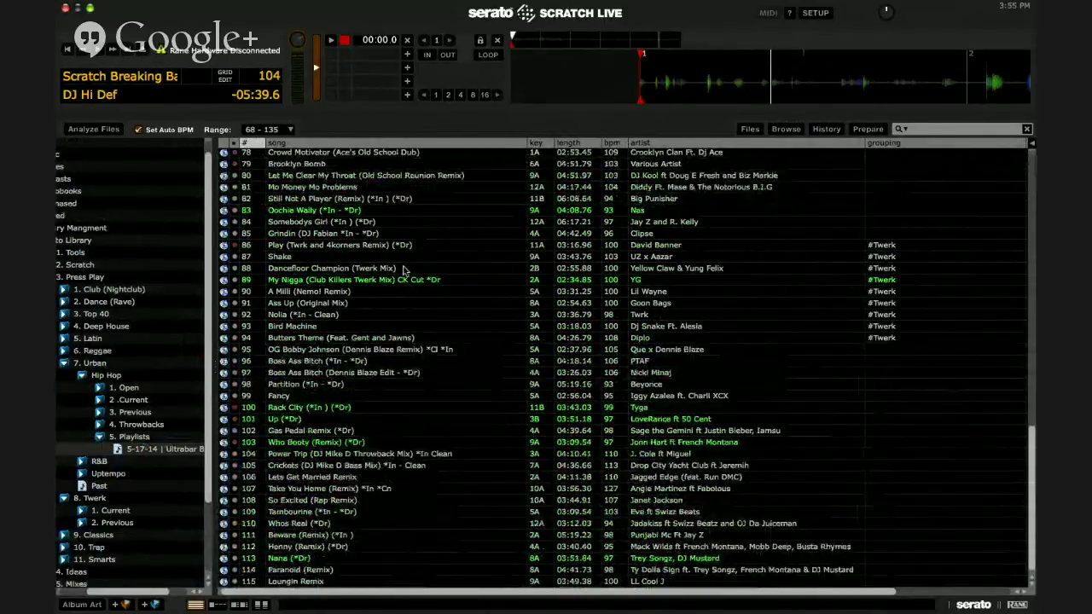
Show the play history, check the export formats for today's session started at 3:54:21 PM, and close the history.
left_click(826, 128)
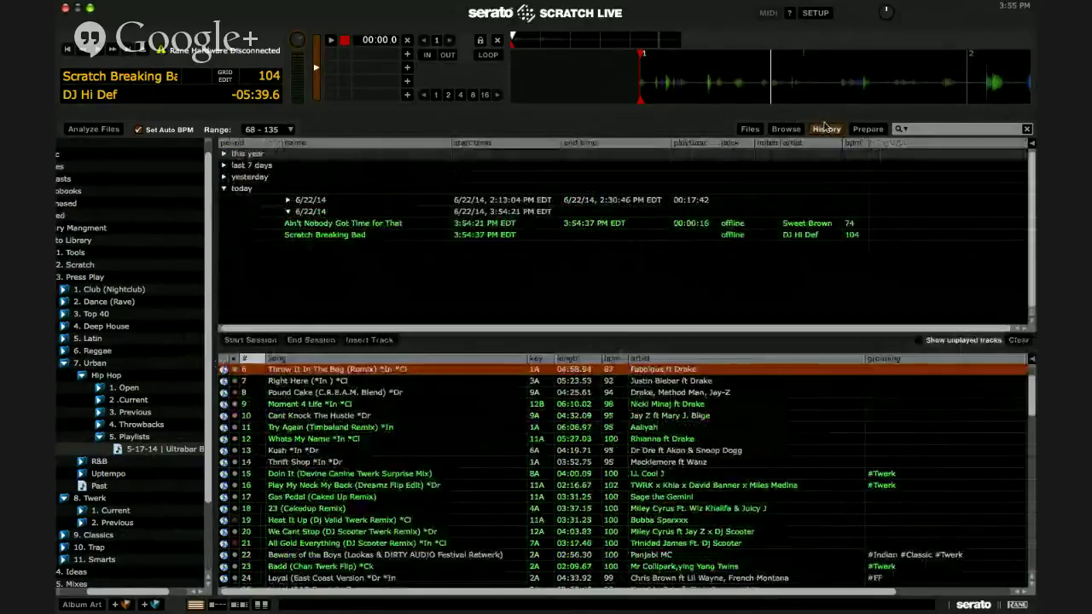
left_click(314, 210)
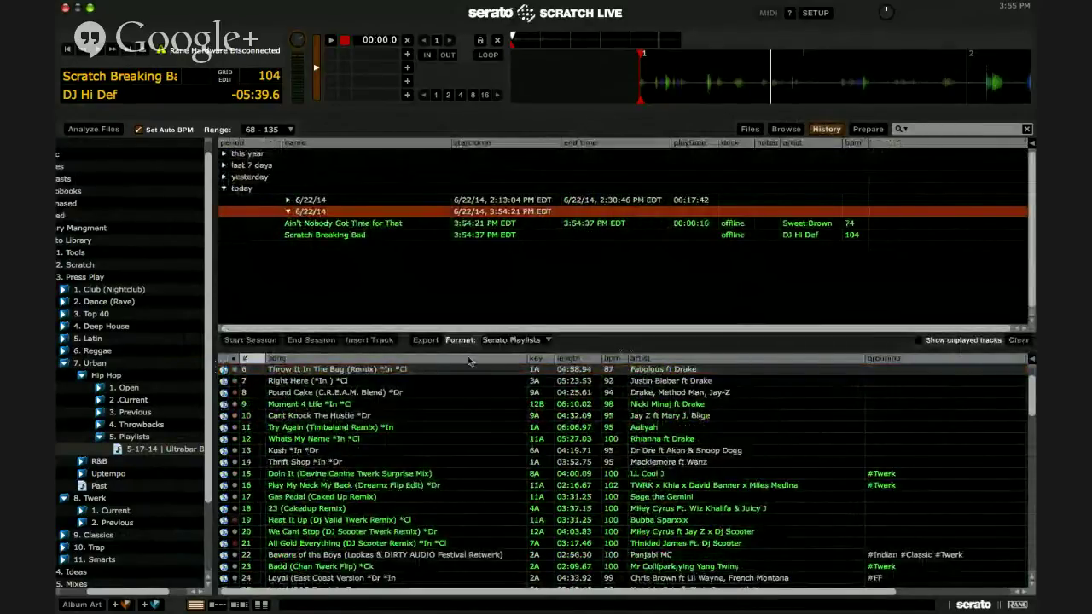
left_click(508, 339)
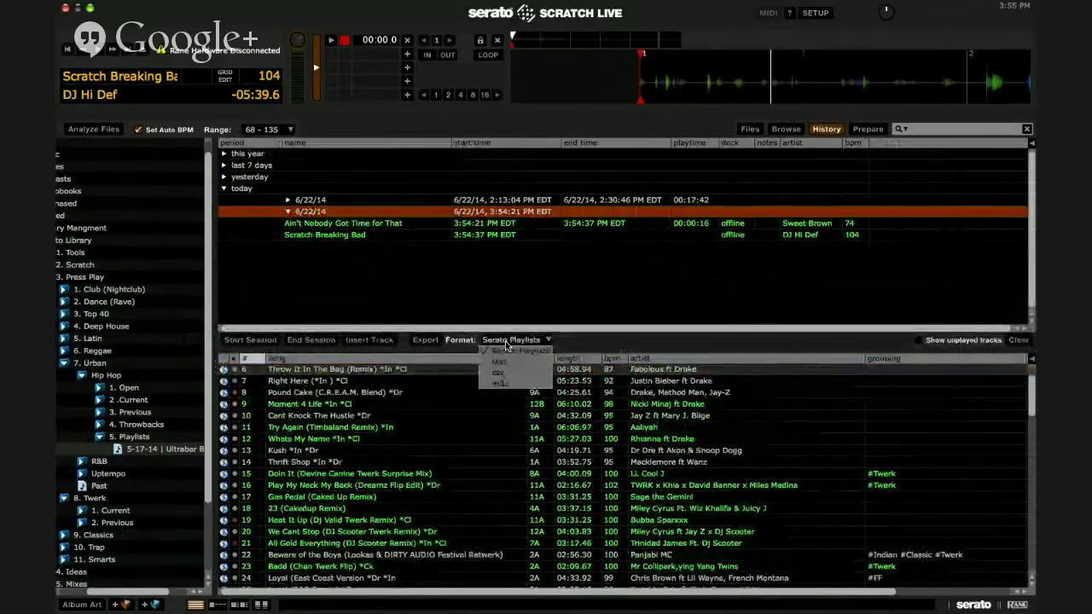
left_click(546, 300)
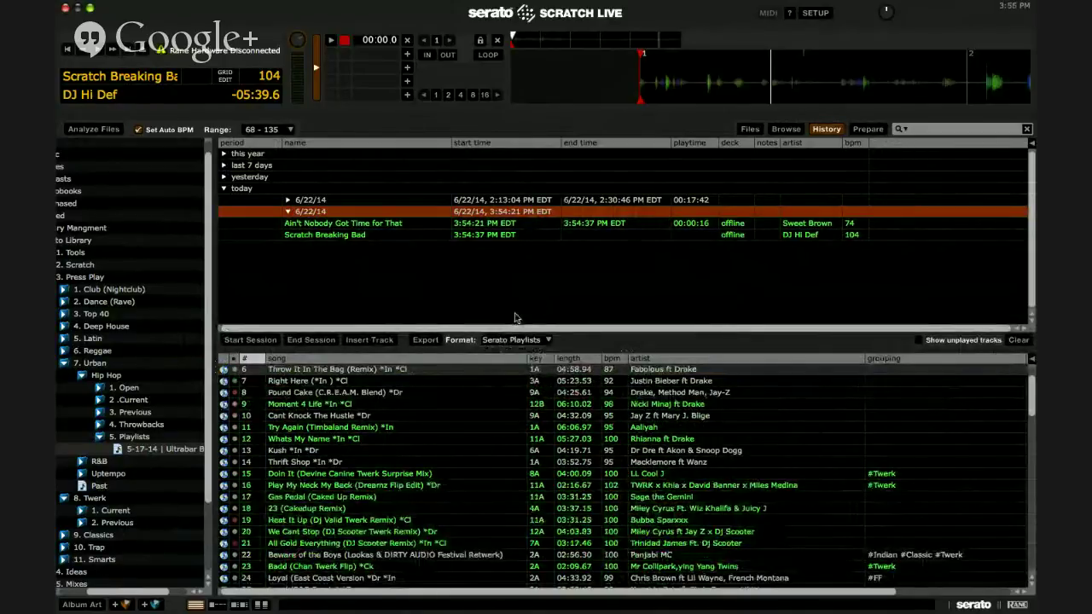
left_click(826, 129)
Collapse the Hip Hop 5. Playlists folder, expand 2. Current and open its No Games playlist.
left_click(177, 452)
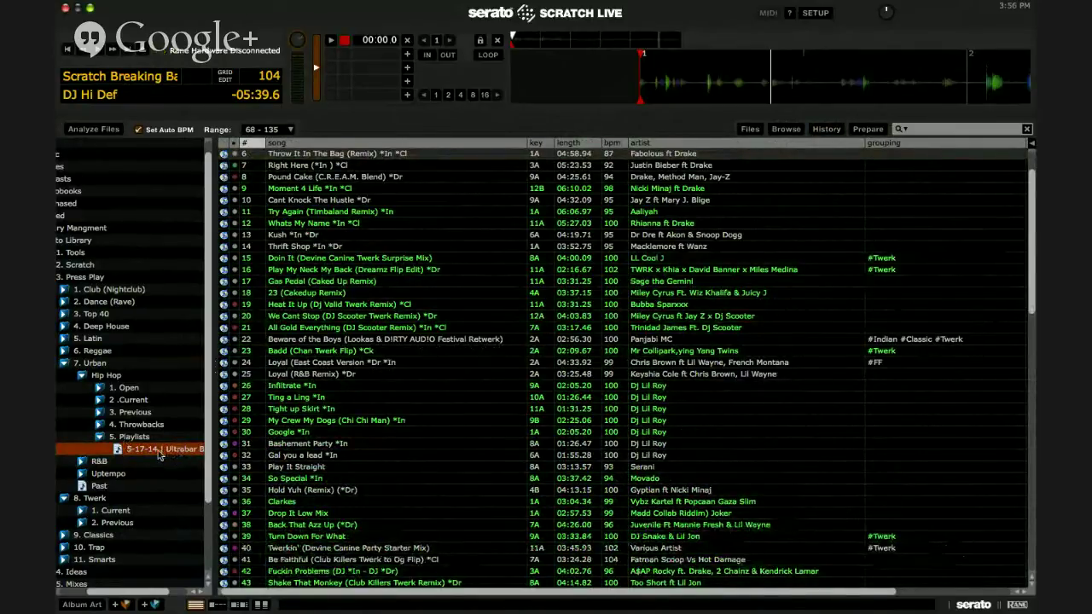
left_click(100, 438)
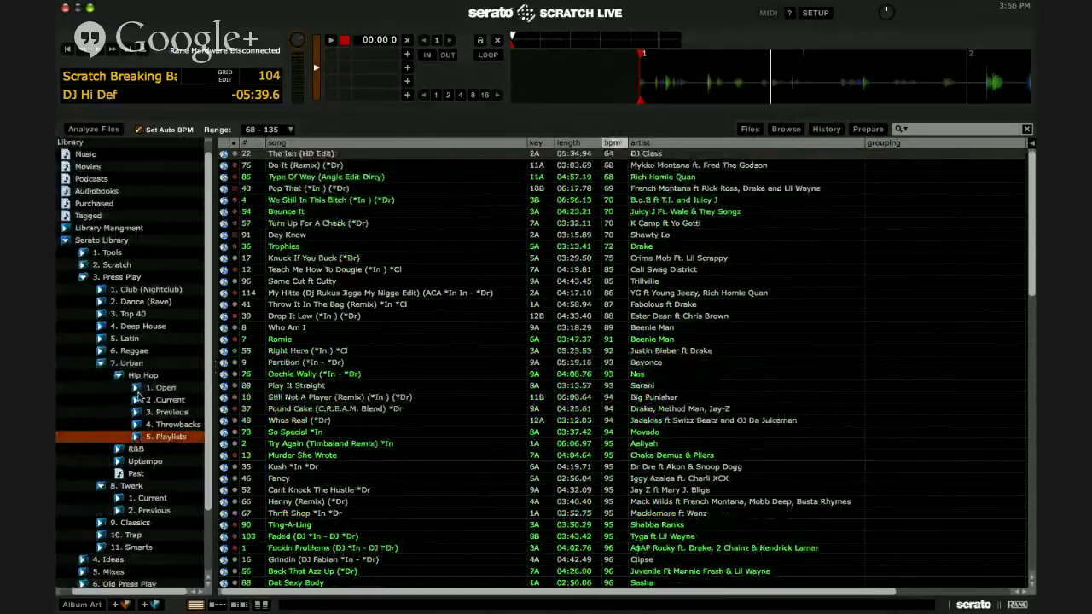
left_click(139, 403)
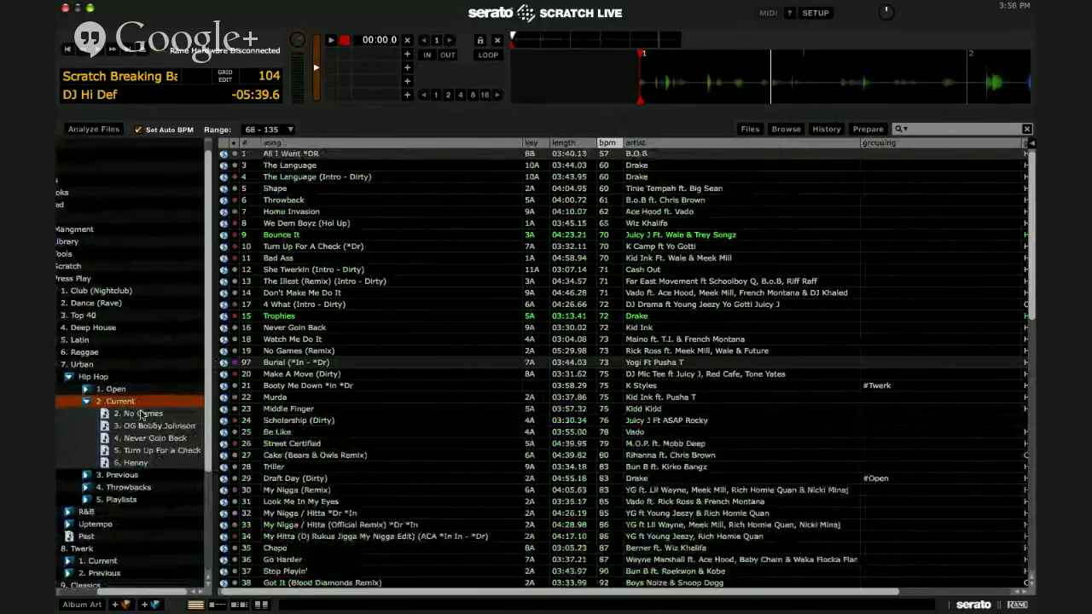
left_click(142, 415)
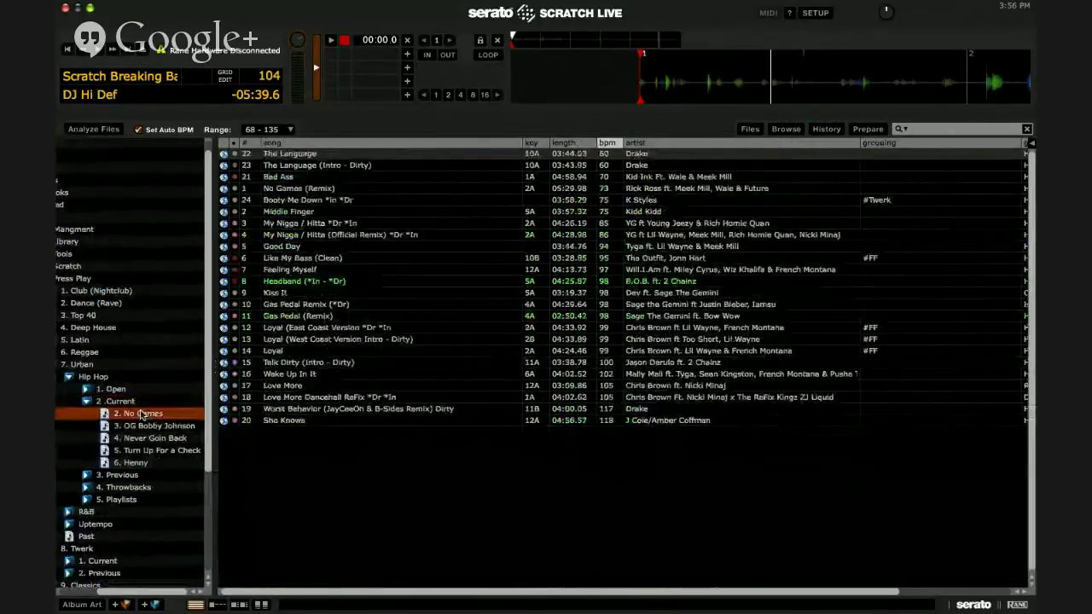
Sort the No Games playlist by track number and select its last song, Booty Me Down.
left_click(243, 153)
left_click(244, 142)
left_click(290, 411)
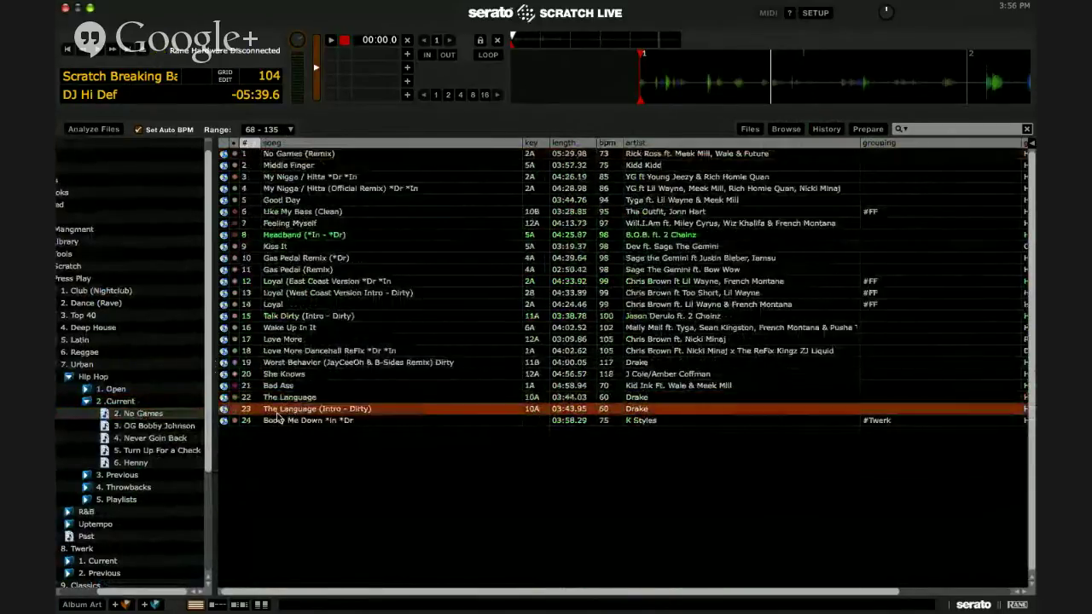
left_click(279, 420)
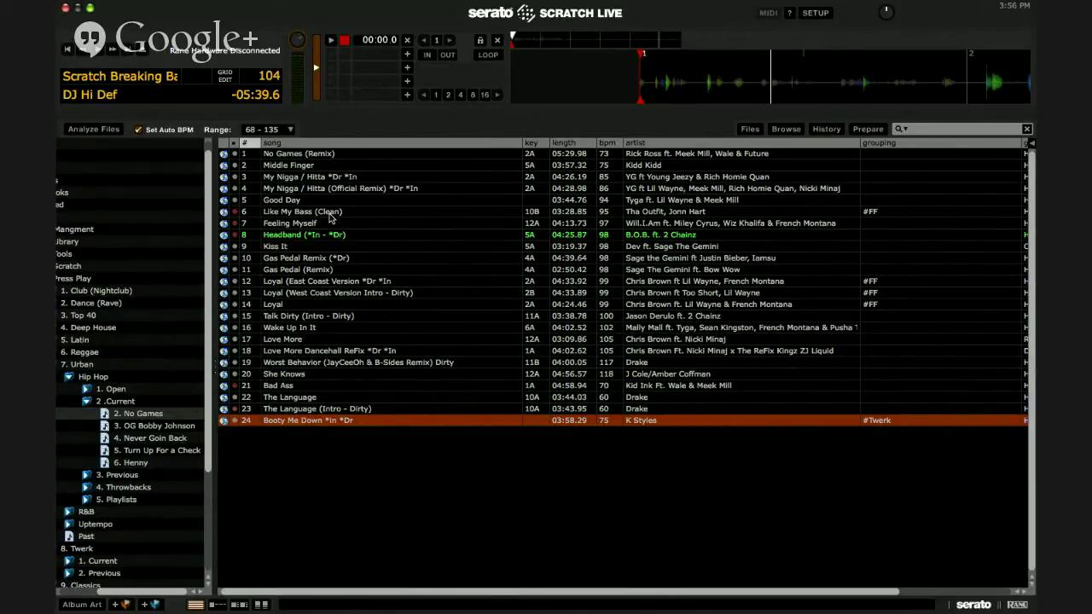
View each playlist in the 2. Current folder, from No Games through Henny, and return to No Games.
scroll(165, 429, "left", 2)
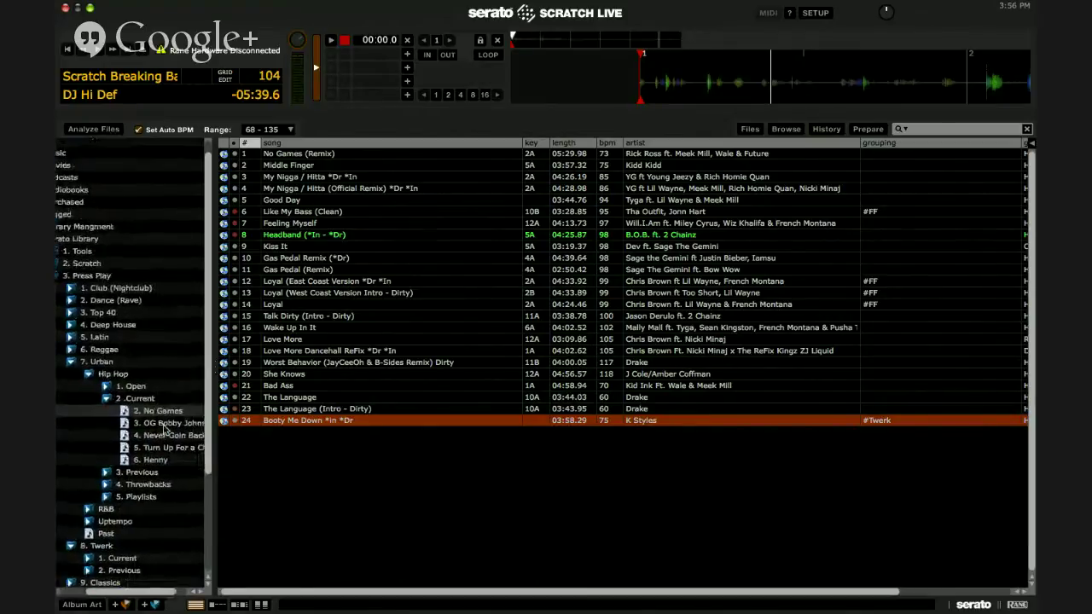
left_click(162, 411)
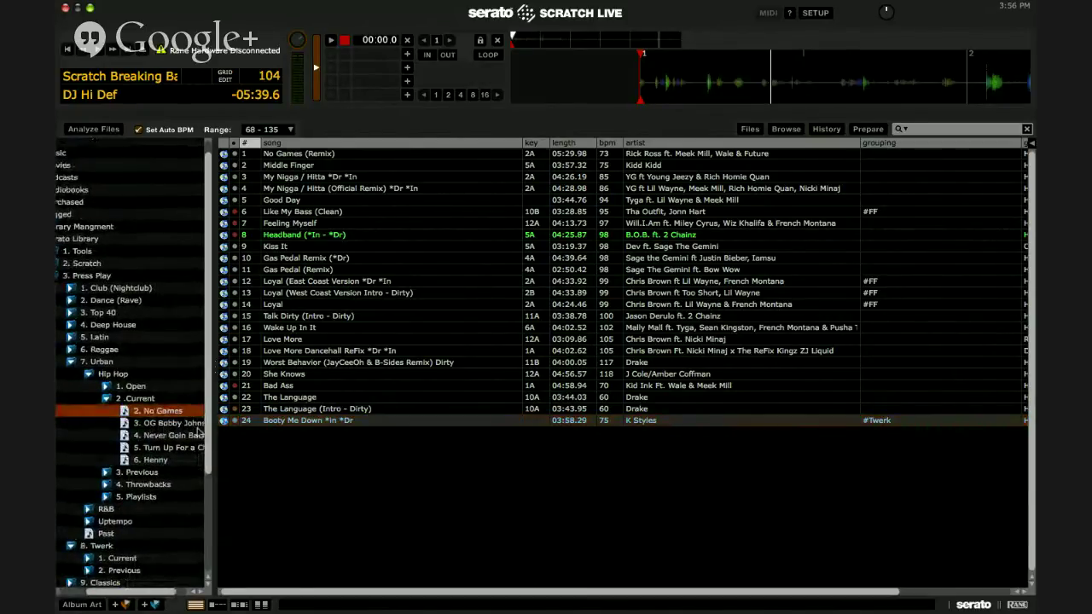
left_click(197, 424)
left_click(188, 435)
left_click(180, 448)
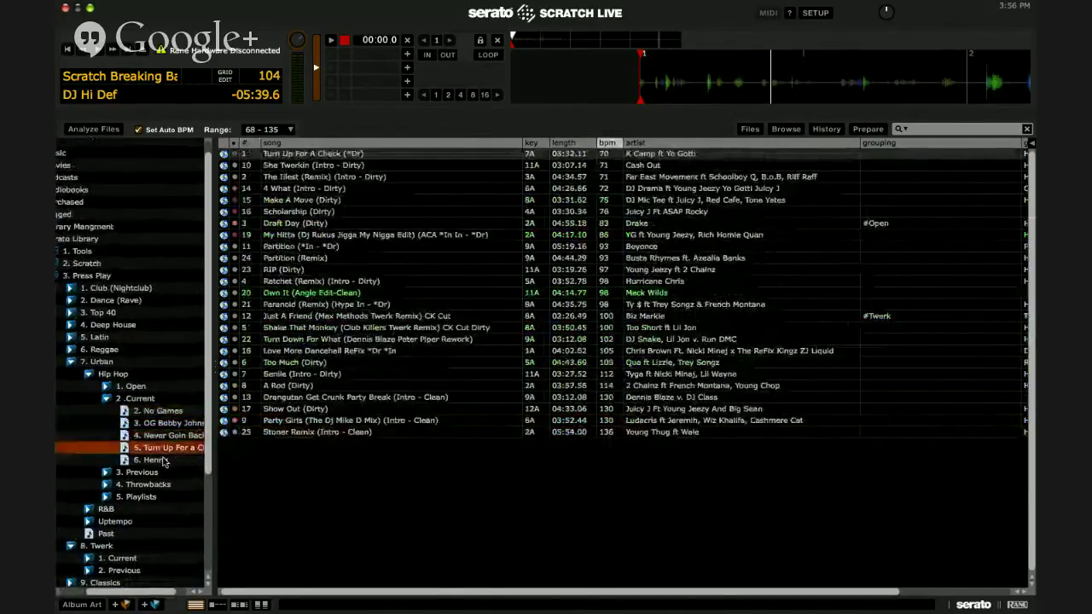
left_click(163, 460)
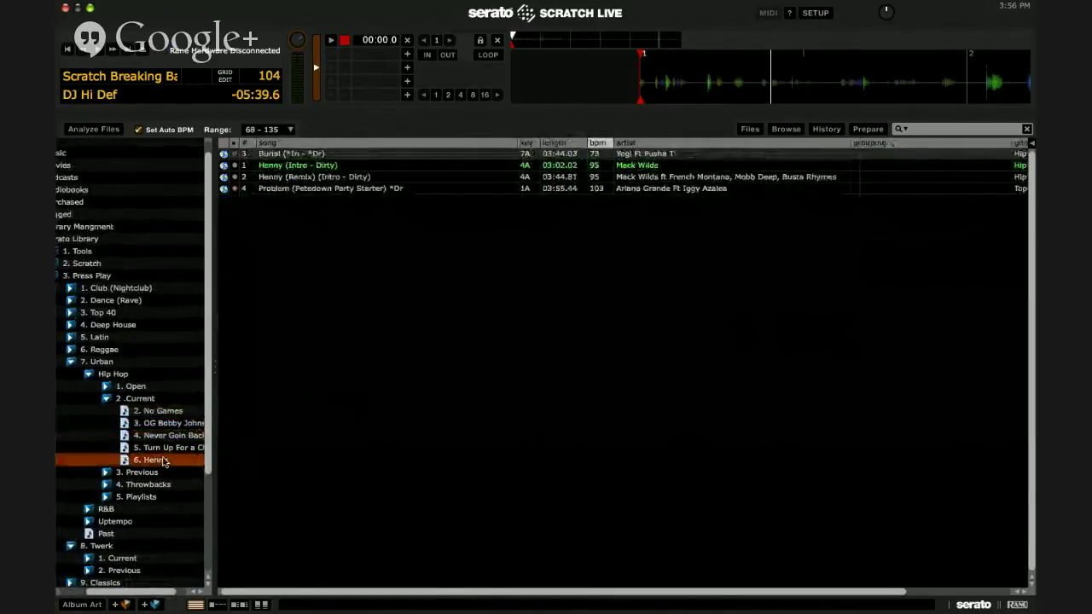
left_click(174, 411)
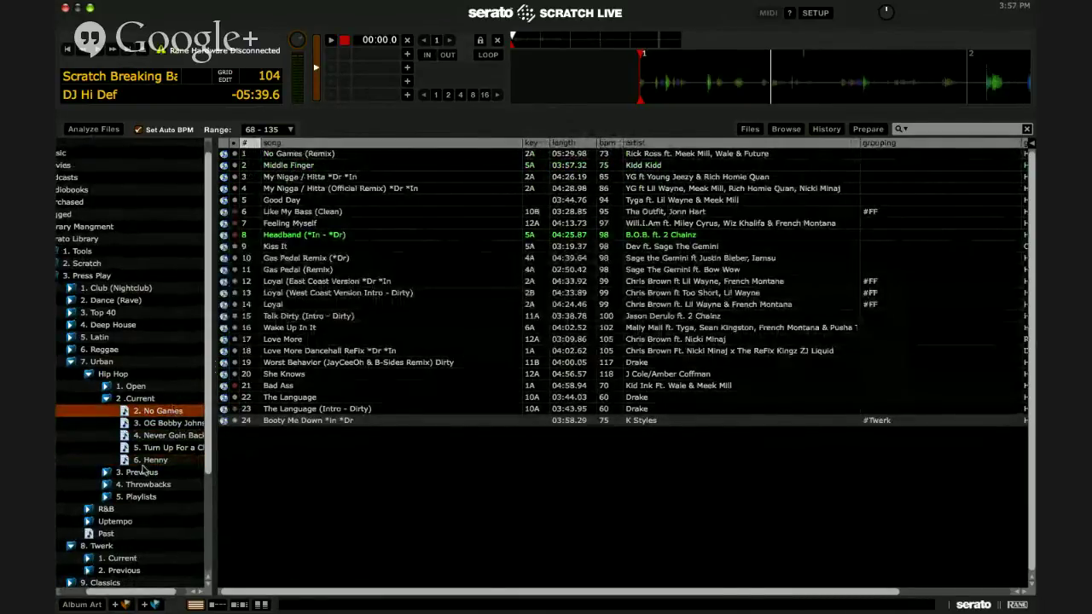
Expand the 3. Previous folder under Hip Hop and select the No Games playlist in 2. Current again.
left_click(107, 473)
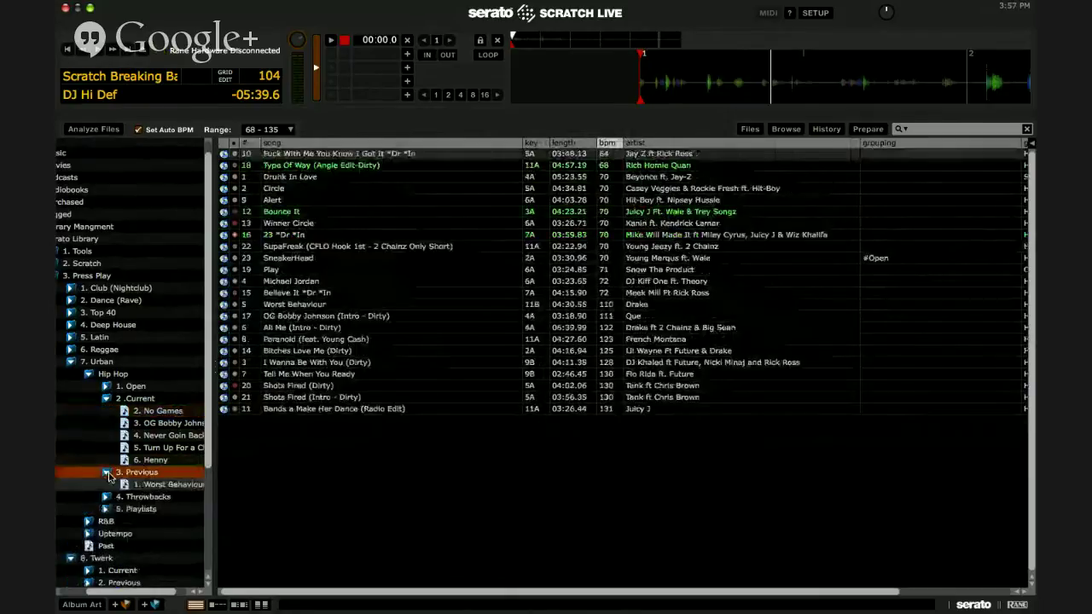
left_click(128, 413)
Switch to iTunes and expand Urban and Hip Hop with their 1. Open, 2. Current and 3. Previous subfolders.
key("ctrl+Up")
left_click(259, 268)
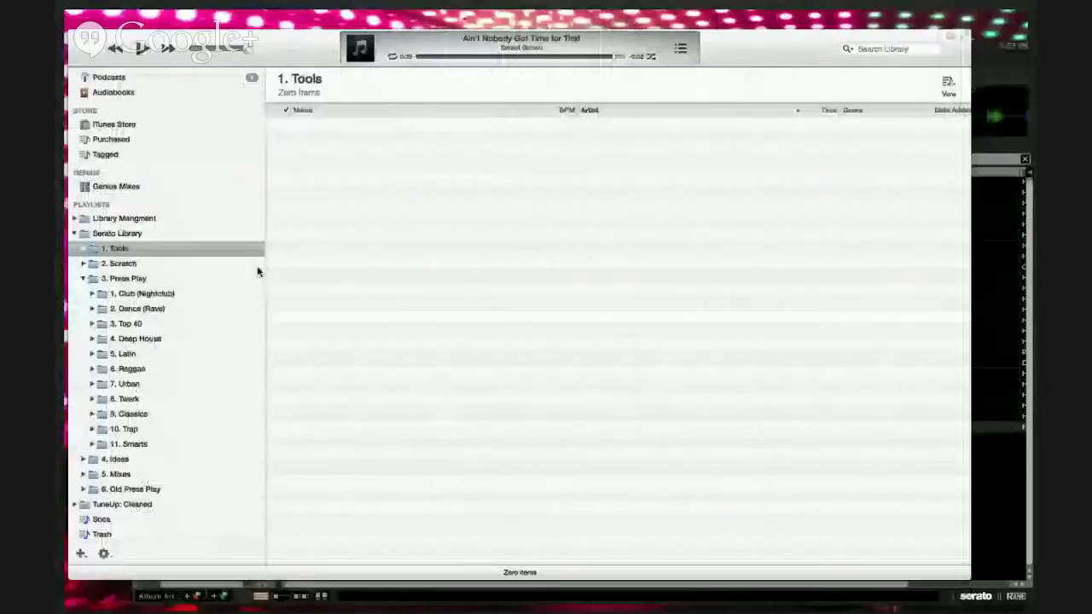
left_click(81, 401)
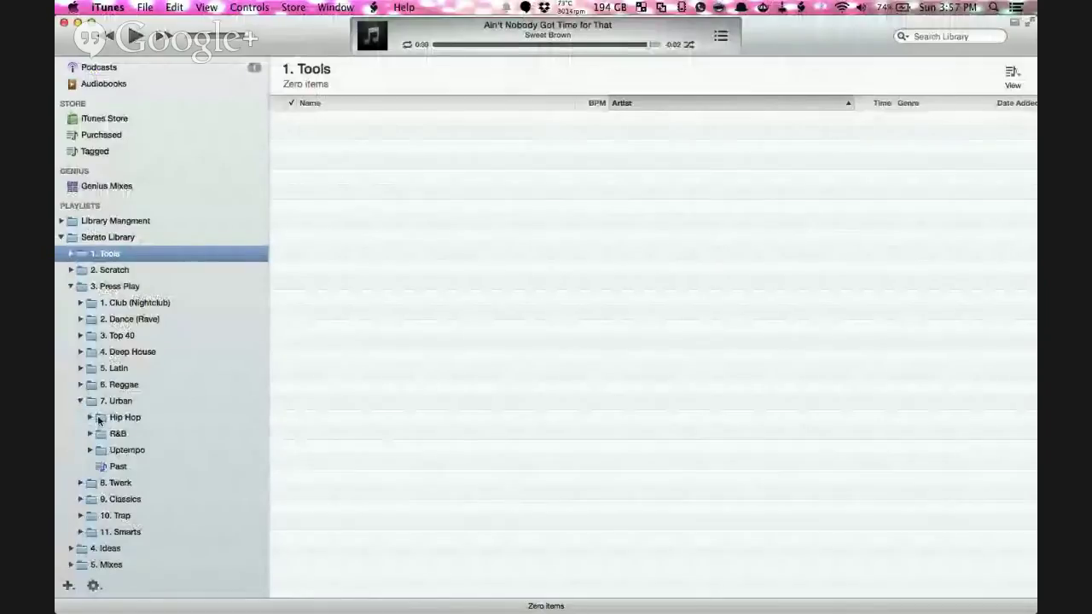
left_click(91, 417)
left_click(99, 434)
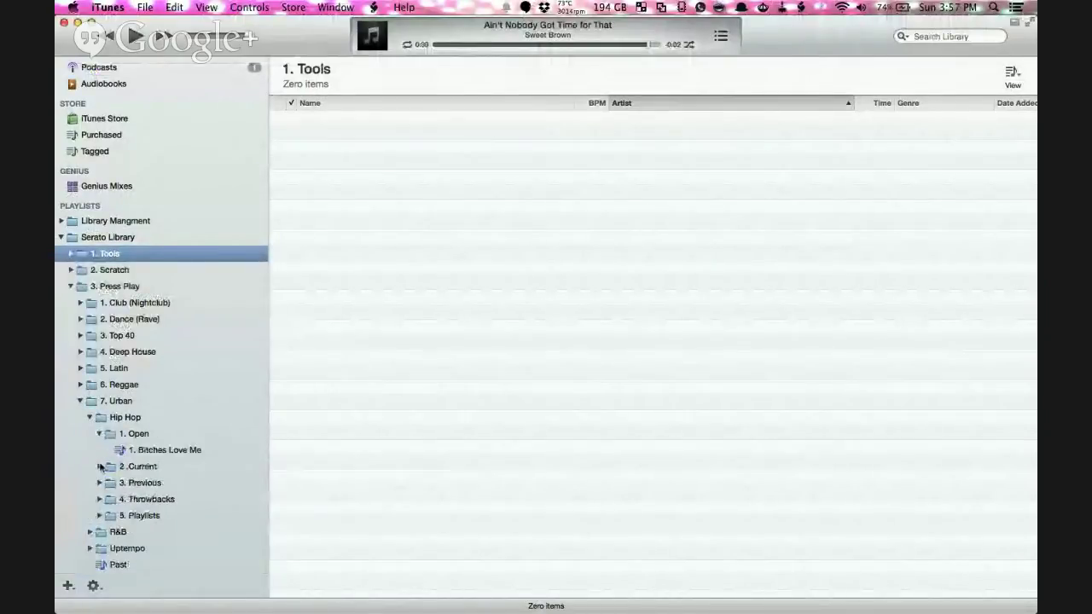
left_click(99, 467)
scroll(98, 515, "down", 3)
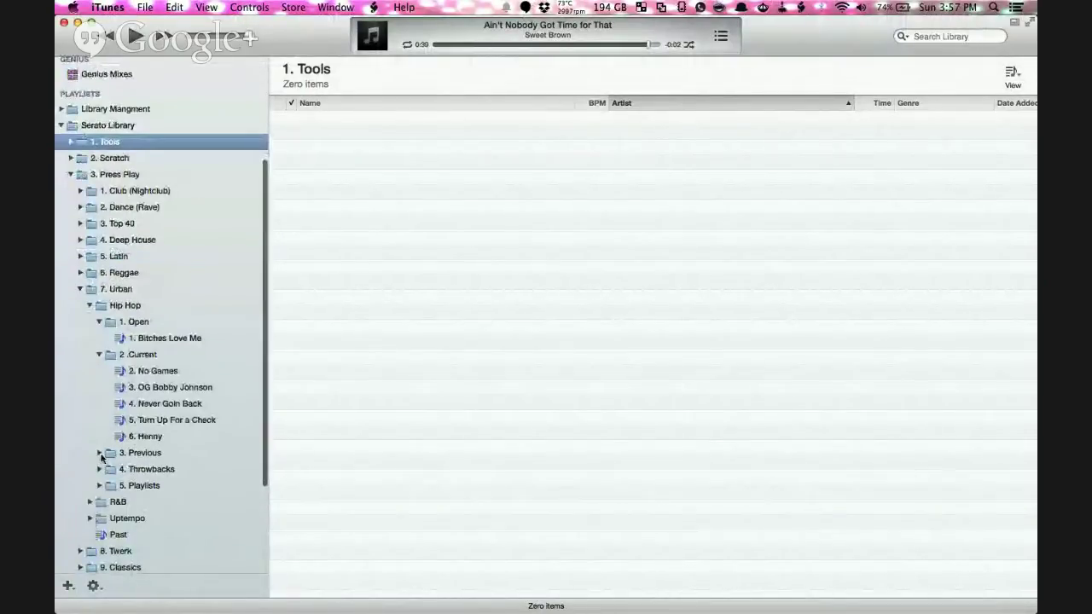
left_click(101, 453)
Move the No Games playlist from 2. Current into the 3. Previous folder and view the playlists there.
left_click_drag(152, 371, 148, 458)
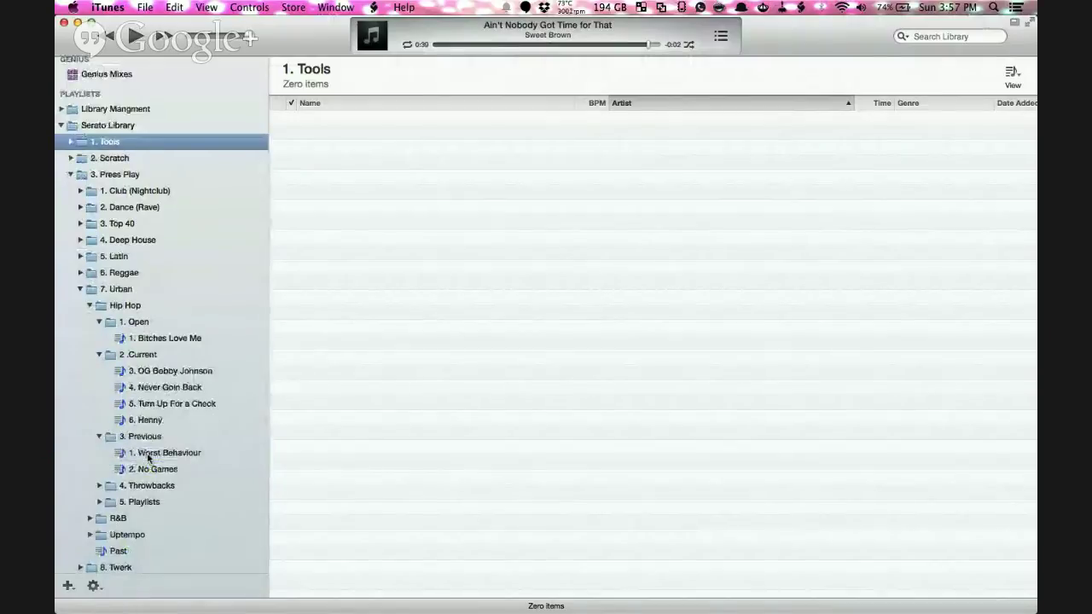
left_click(182, 453)
left_click(167, 470)
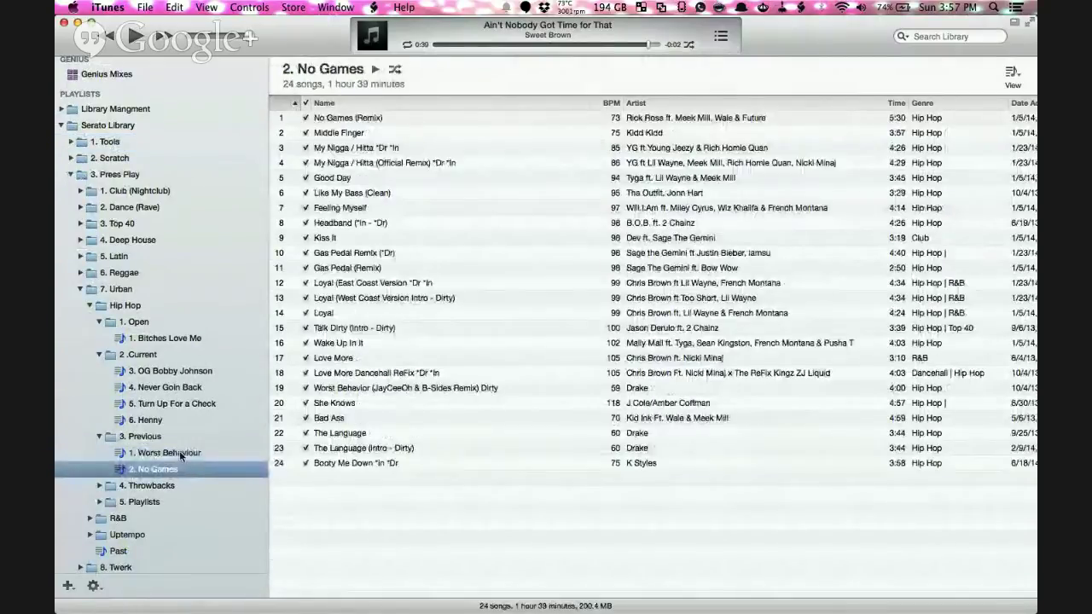
Switch back to Serato Scratch Live and open the Worst Behaviour playlist in 3. Previous.
key("ctrl+Up")
left_click(304, 310)
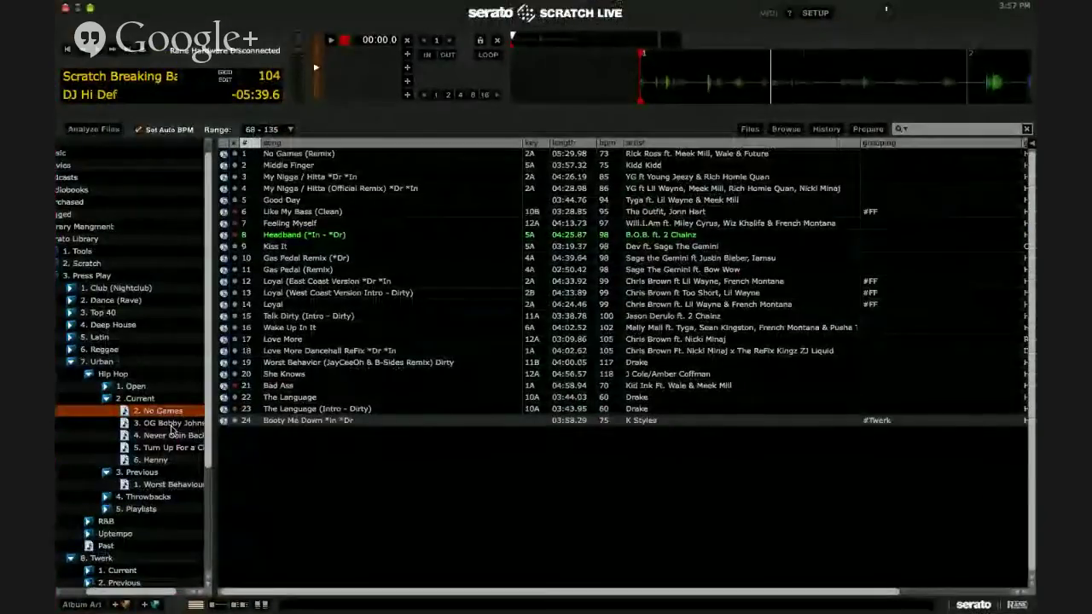
left_click(159, 485)
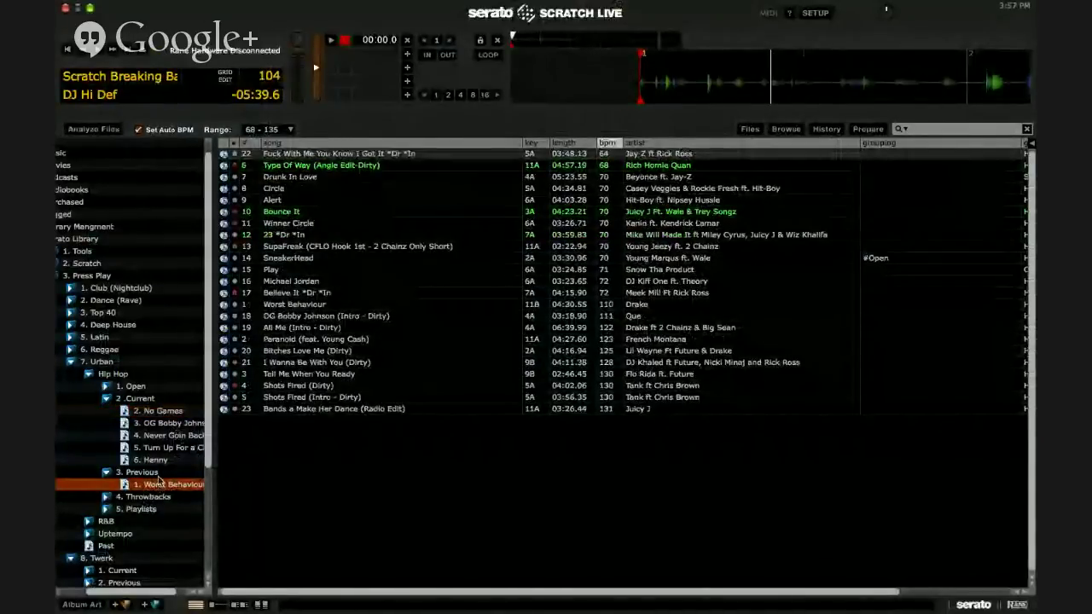
View the tracks in Hip Hop's 2. Current folder, open 3. Previous, and sort its tracks by track number.
left_click(149, 398)
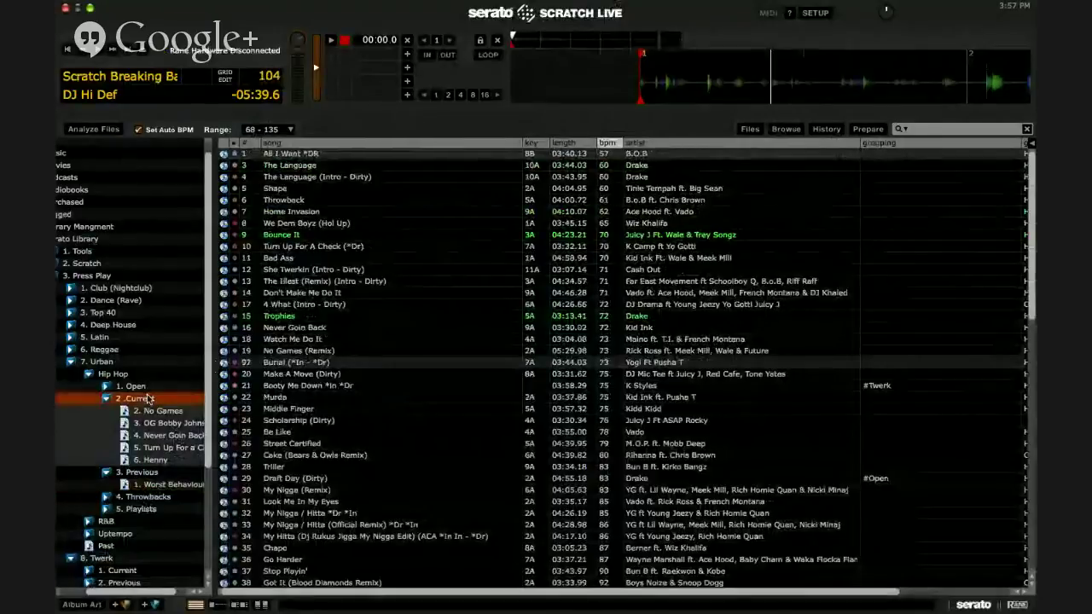
scroll(145, 426, "down", 10)
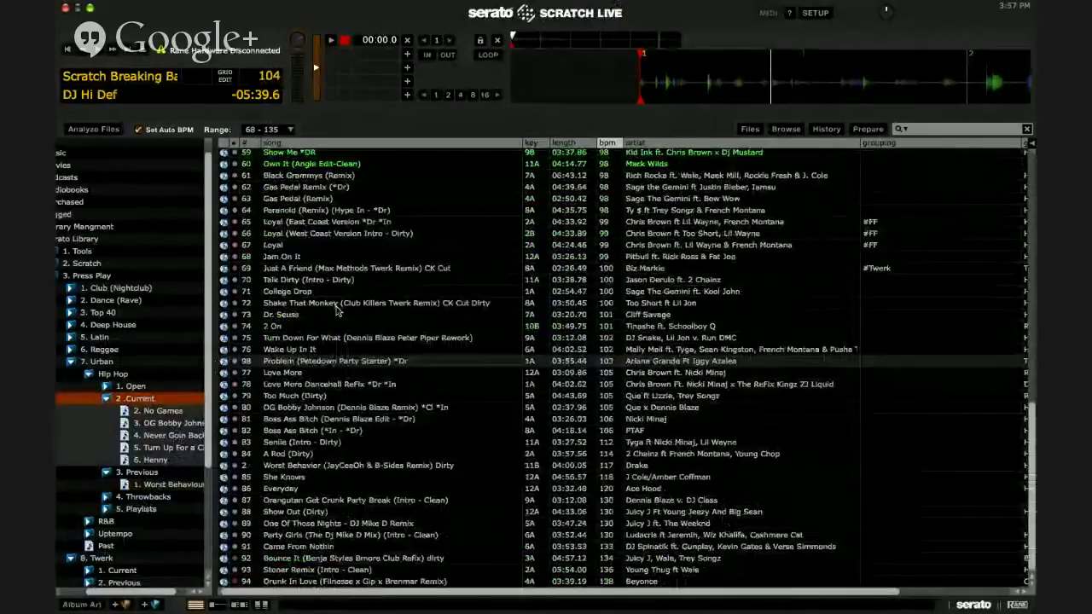
left_click(143, 471)
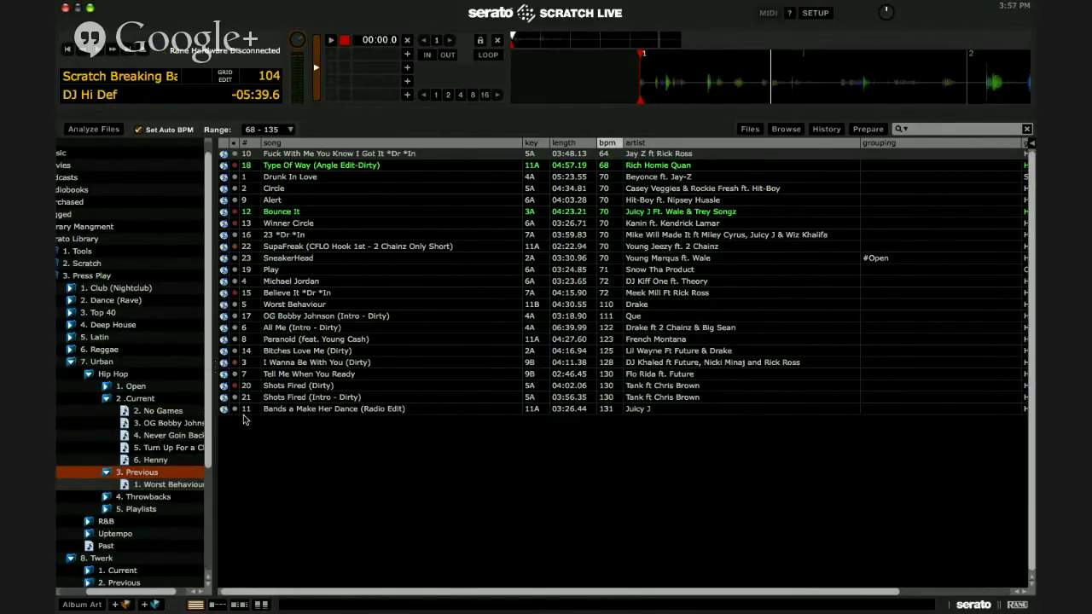
left_click(252, 143)
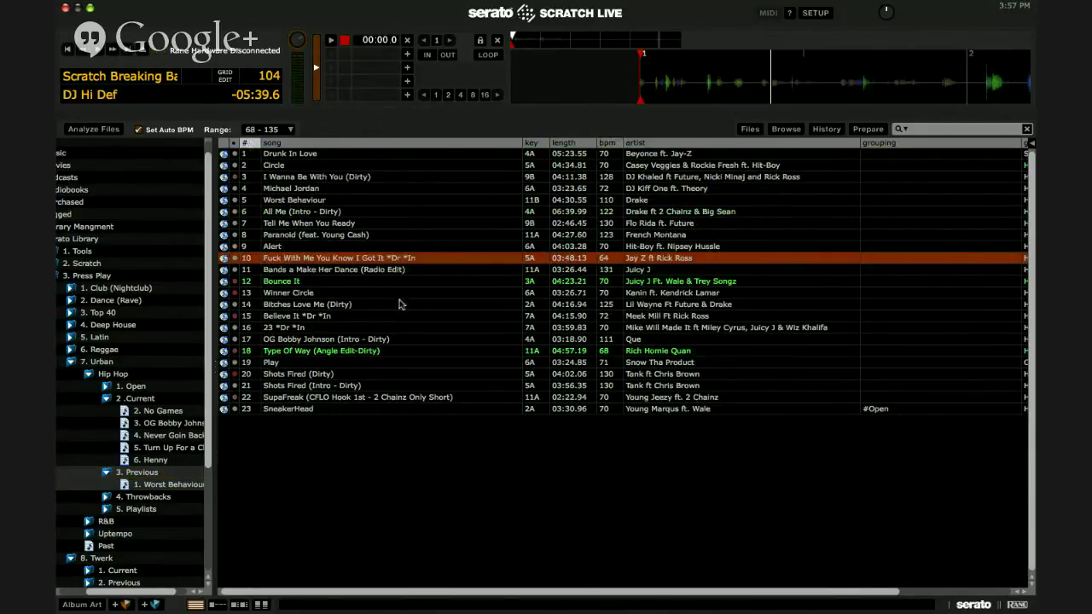
Switch to Chrome, check the Facebook notifications, and view the viewer comments on the Library Management YouTube page.
key("ctrl+Up")
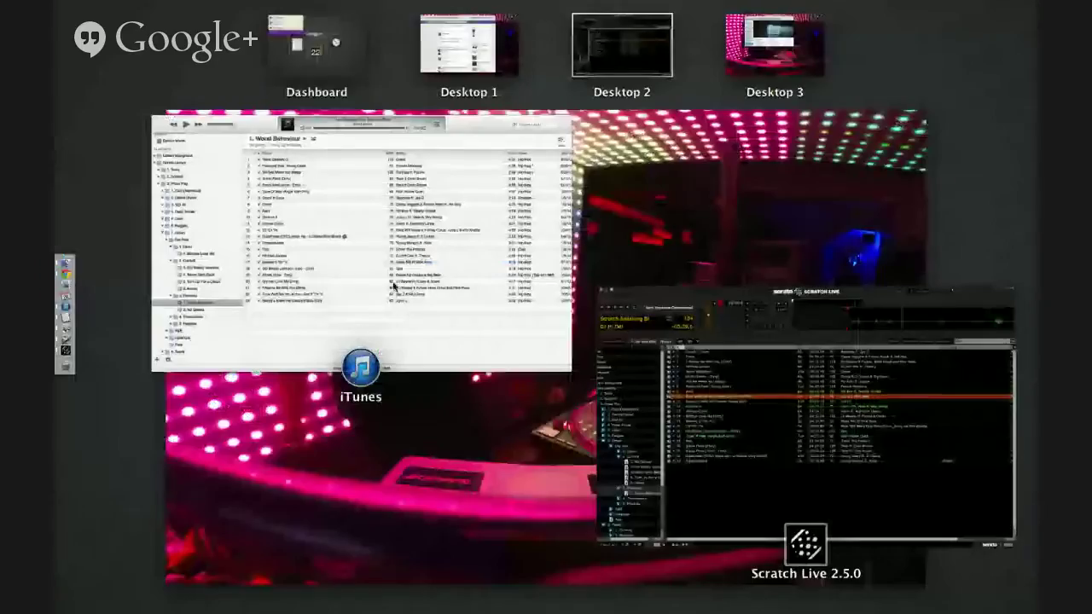
left_click(471, 38)
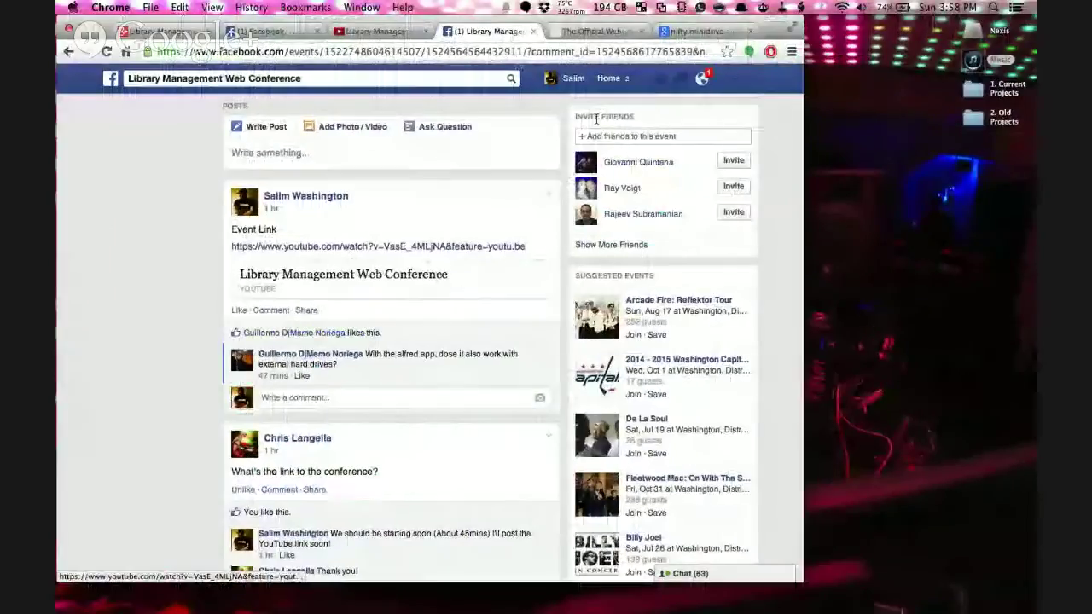
left_click(701, 78)
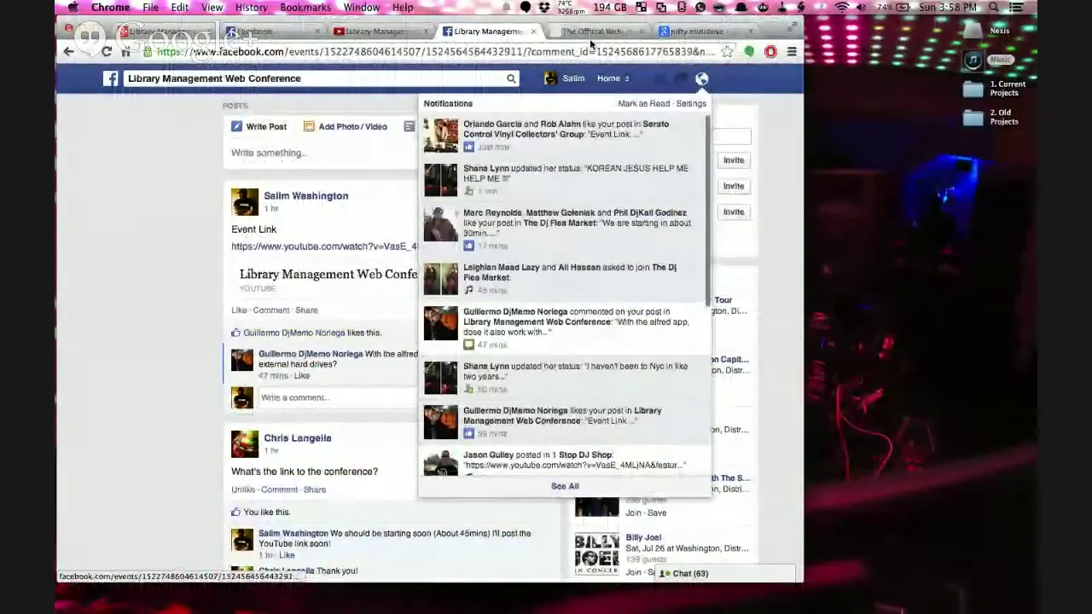
key("ctrl+Tab")
key("ctrl+shift+Tab")
key("ctrl+shift+Tab")
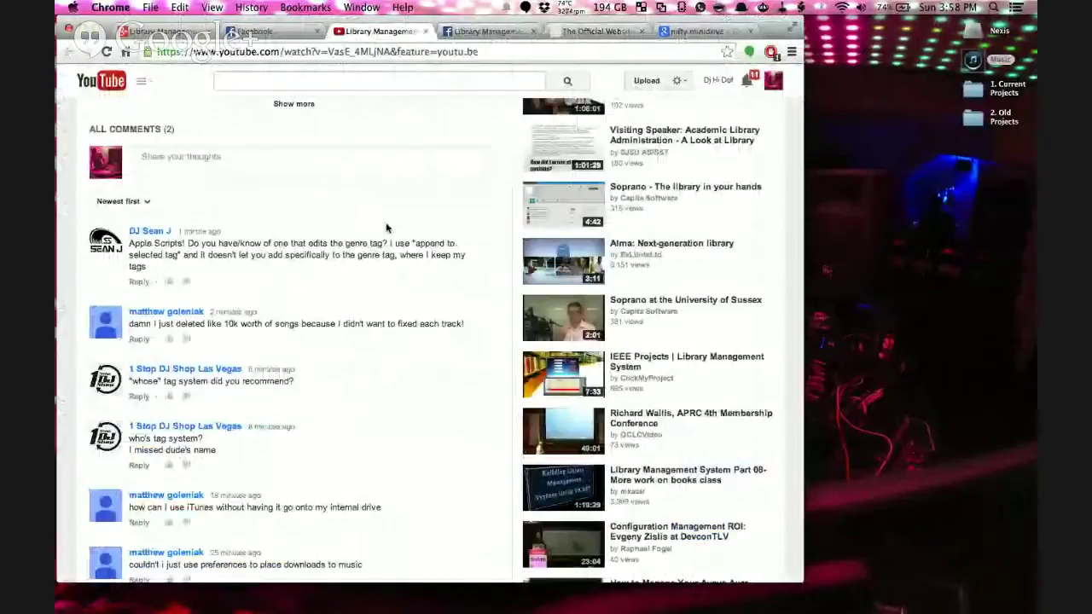
Review the Web Conference topic list in Preview and Reminders, and return to Scratch Live.
key("ctrl+Up")
left_click(366, 304)
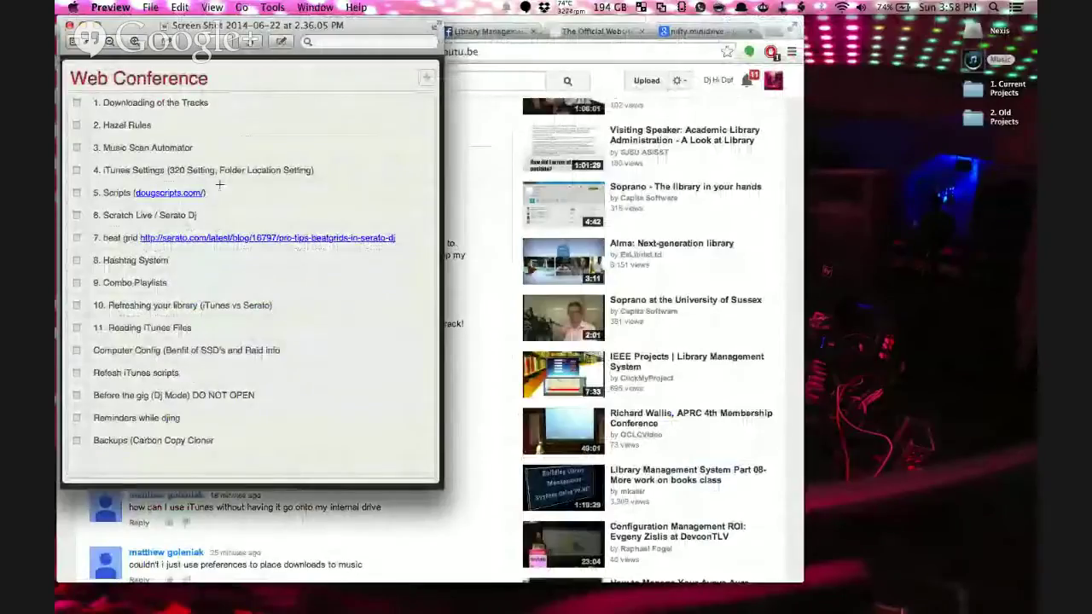
key("ctrl+Up")
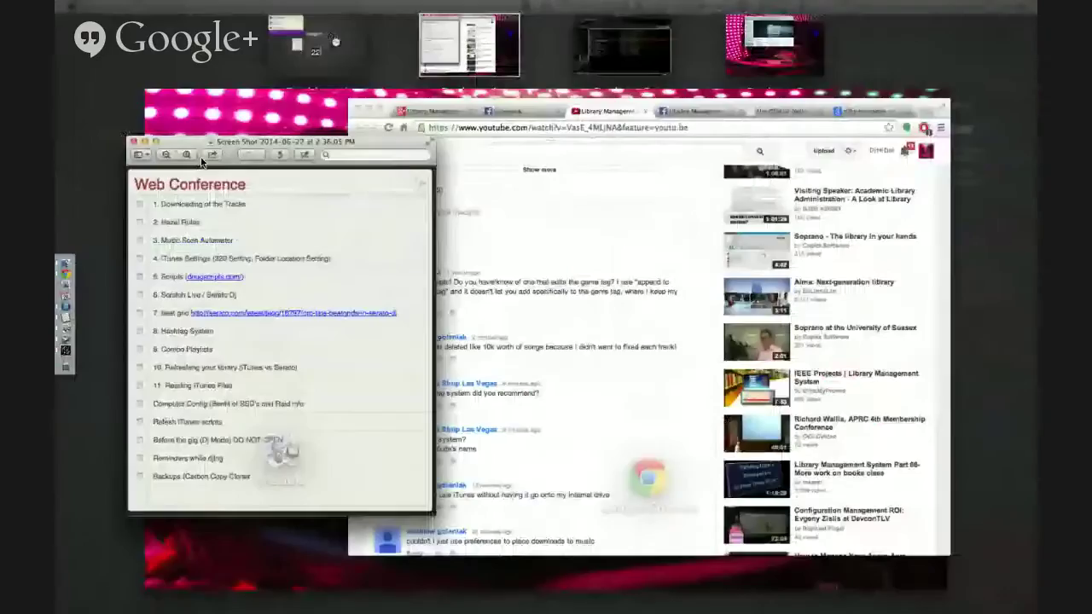
left_click(202, 162)
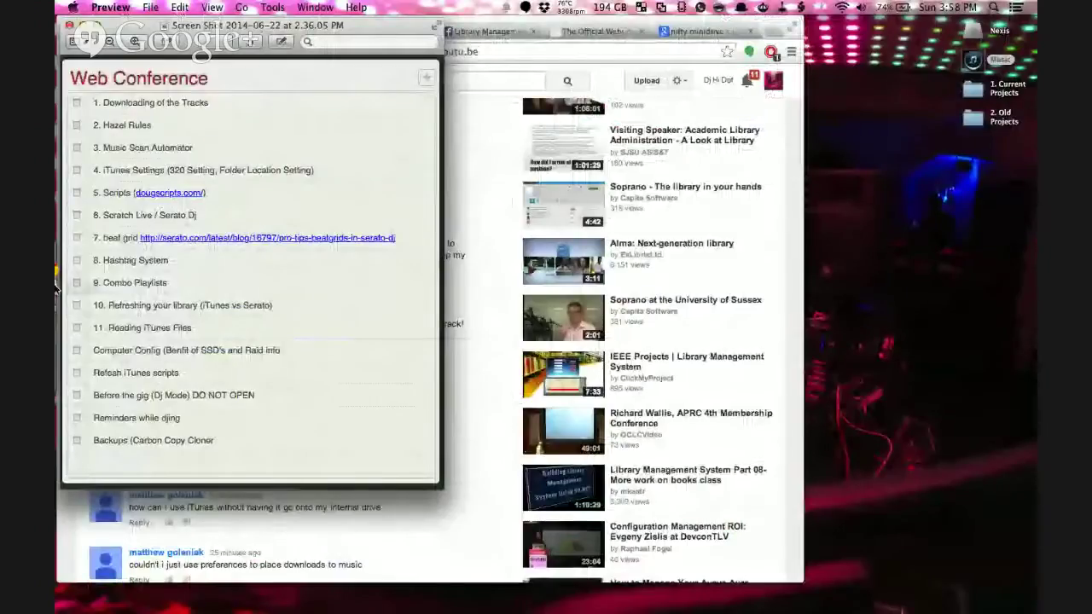
left_click(85, 293)
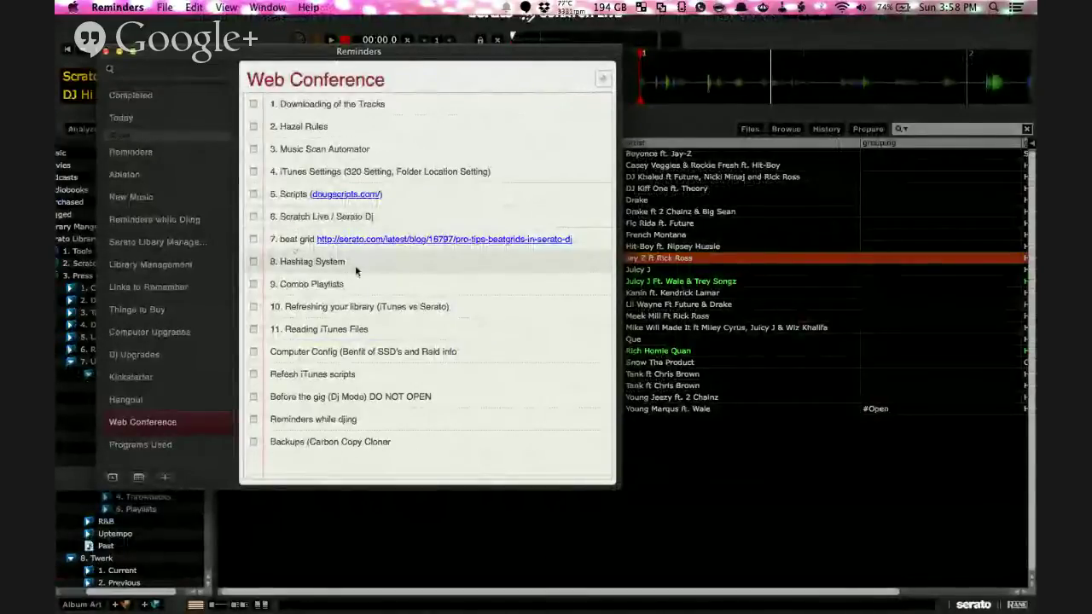
left_click(745, 458)
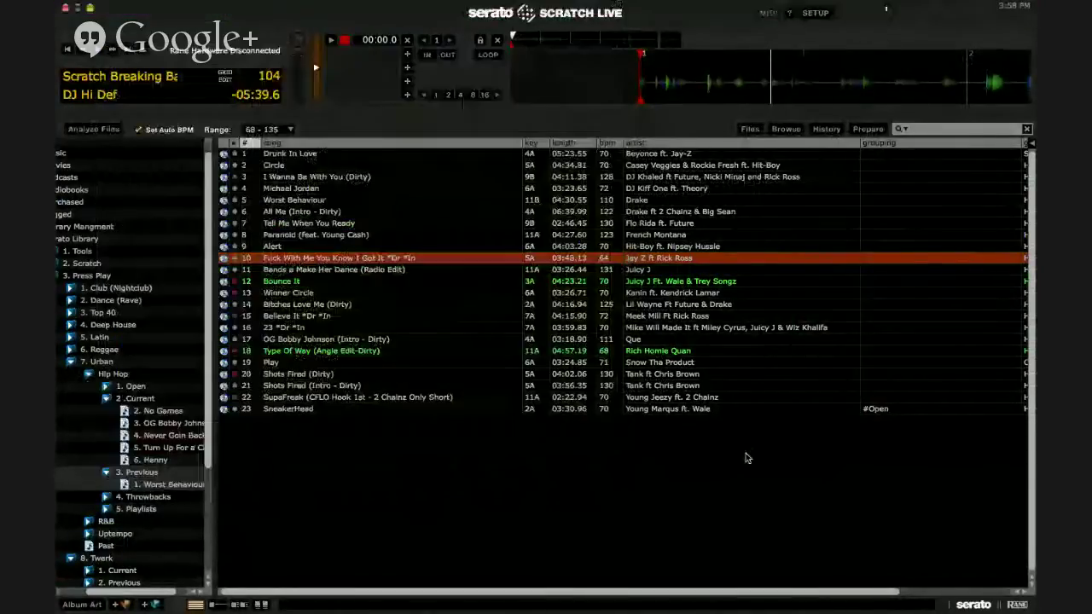
Show all tracks of the iTunes Library and sort them by the status icon column.
left_click(162, 145)
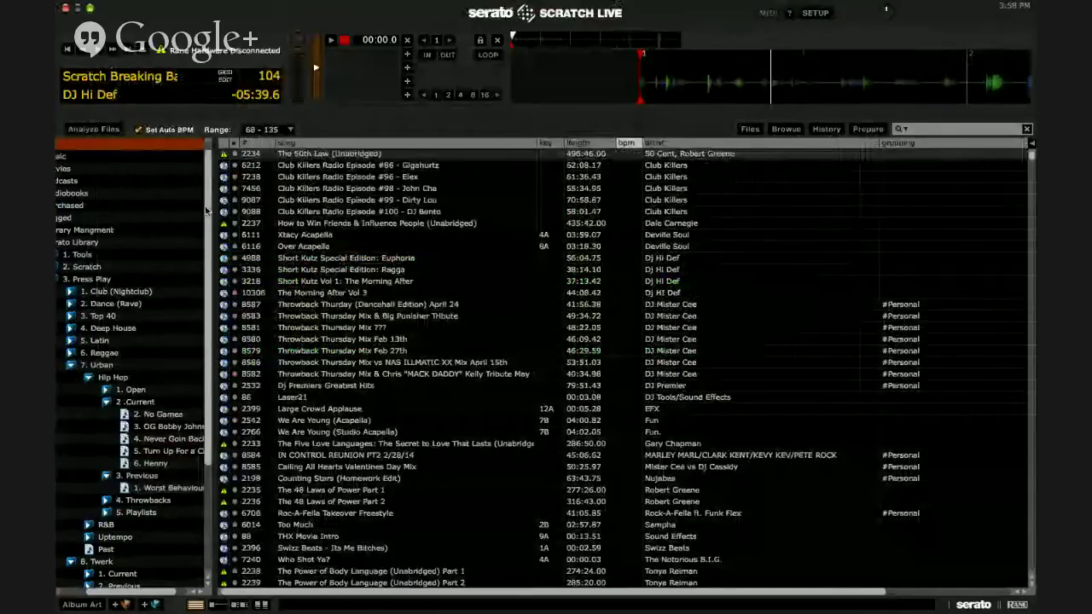
scroll(136, 213, "left", 3)
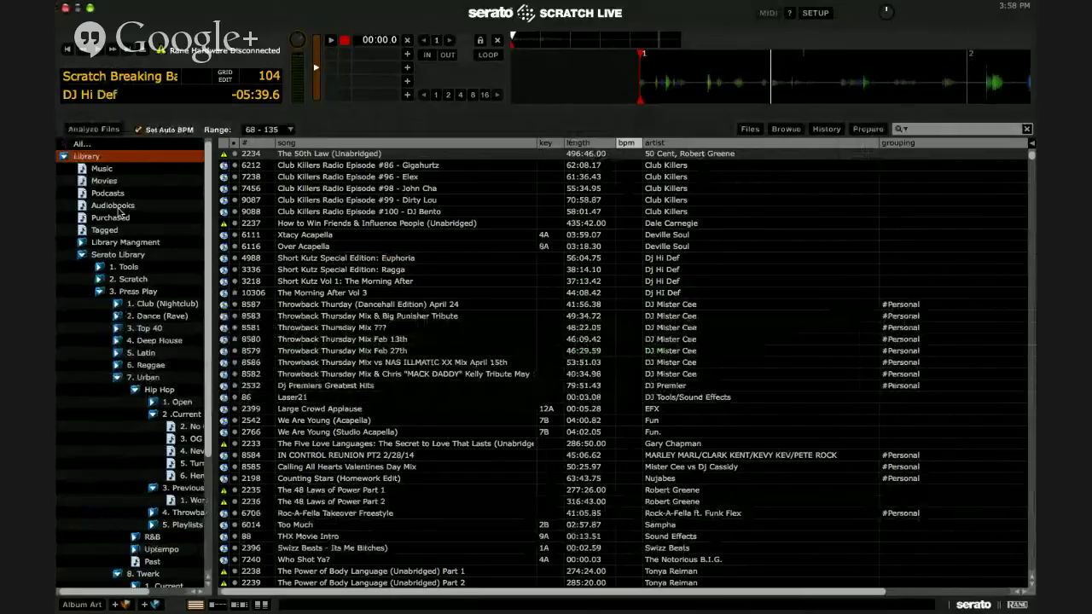
left_click(229, 154)
left_click(225, 142)
scroll(311, 230, "down", 5)
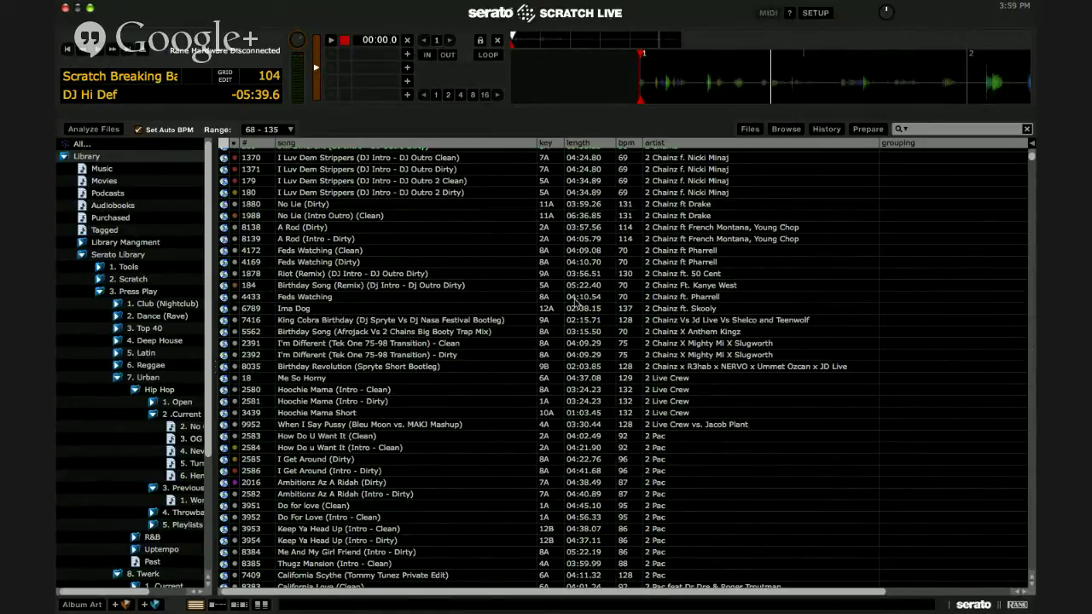
Select the track Feds Watching (Dirty) and look through the Serato Library playlist folders.
left_click(482, 264)
scroll(482, 267, "down", 3)
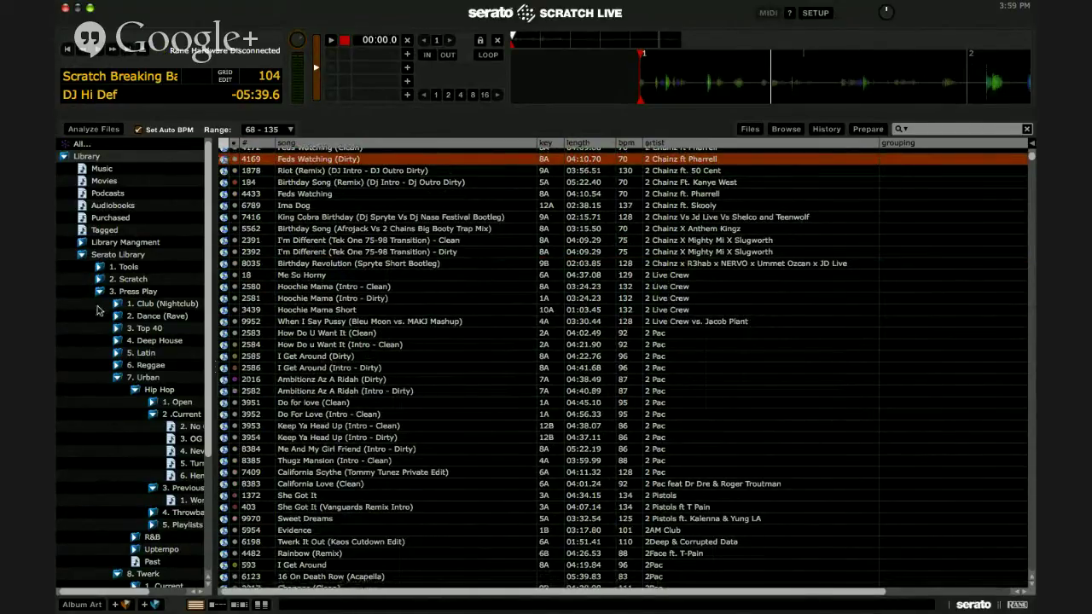
scroll(139, 361, "down", 3)
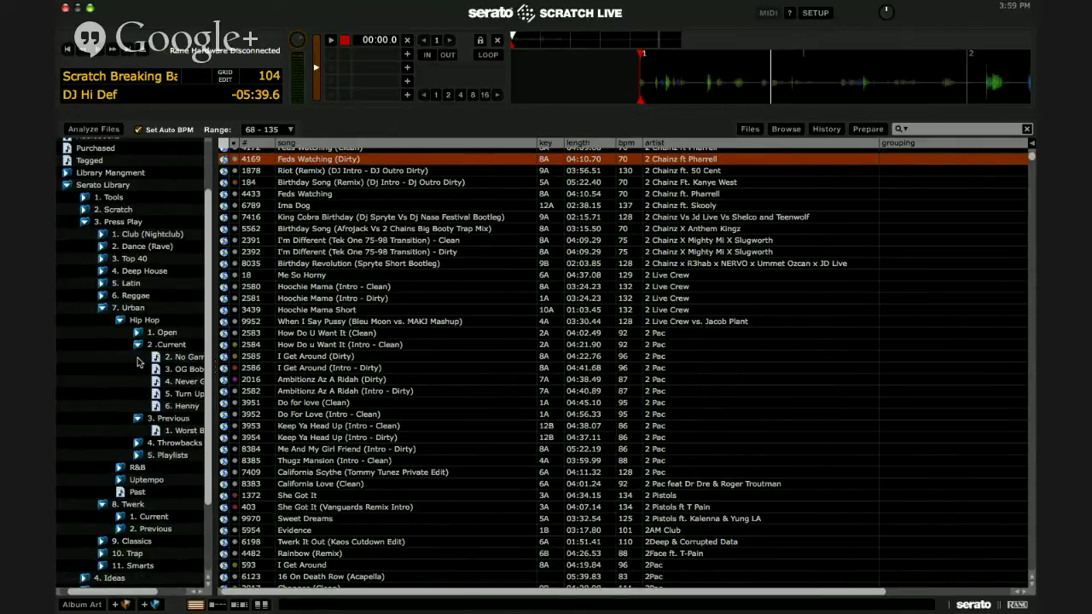
scroll(139, 361, "up", 3)
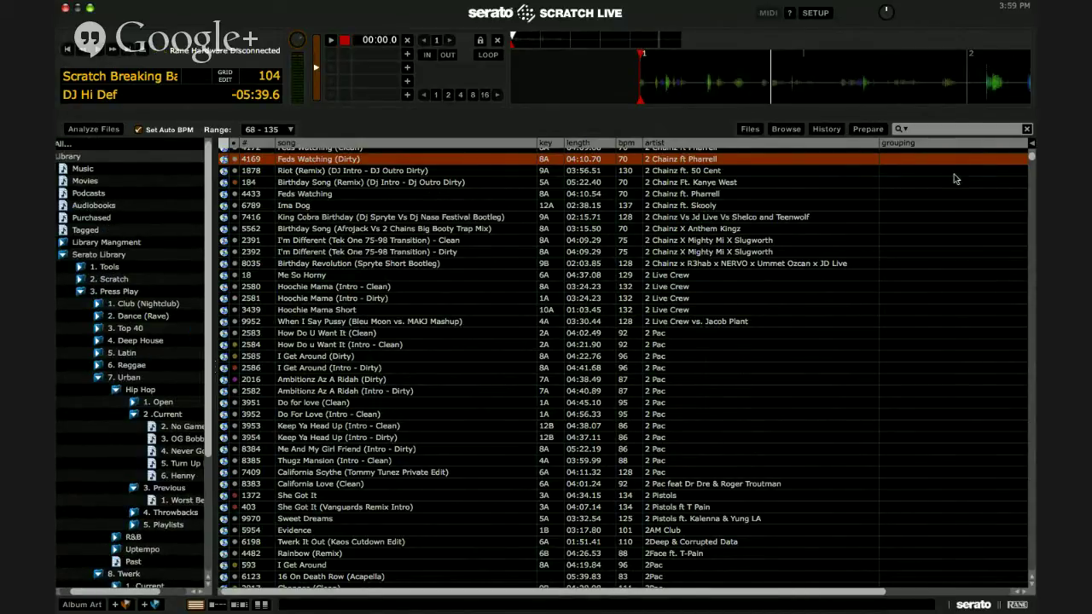
Glance at the iTunes playlists, return to Scratch Live, and search the library for "chil story".
left_click(951, 128)
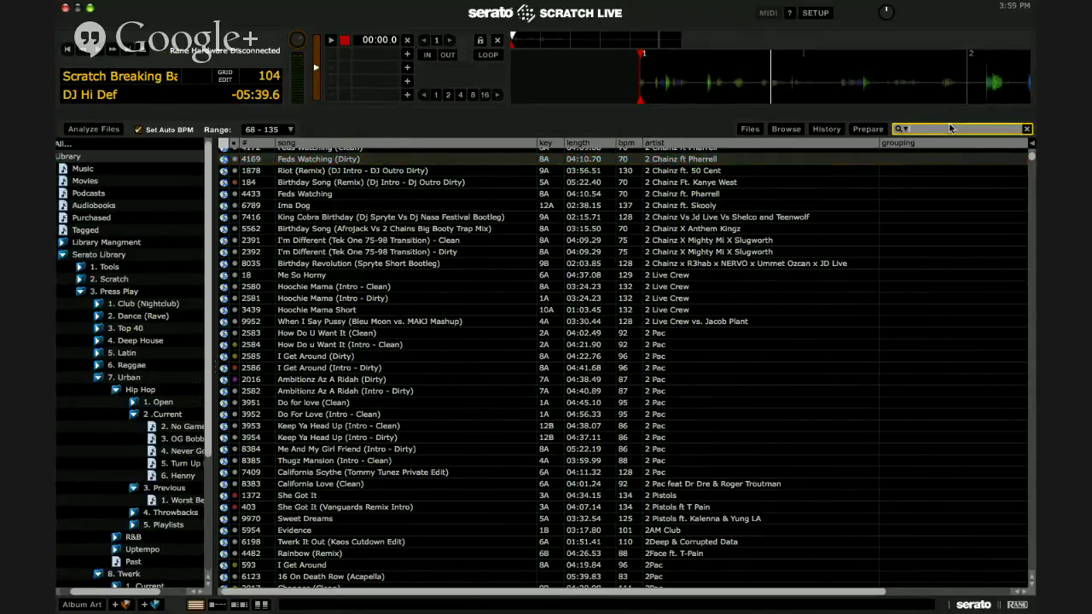
key("ctrl+Up")
left_click(520, 278)
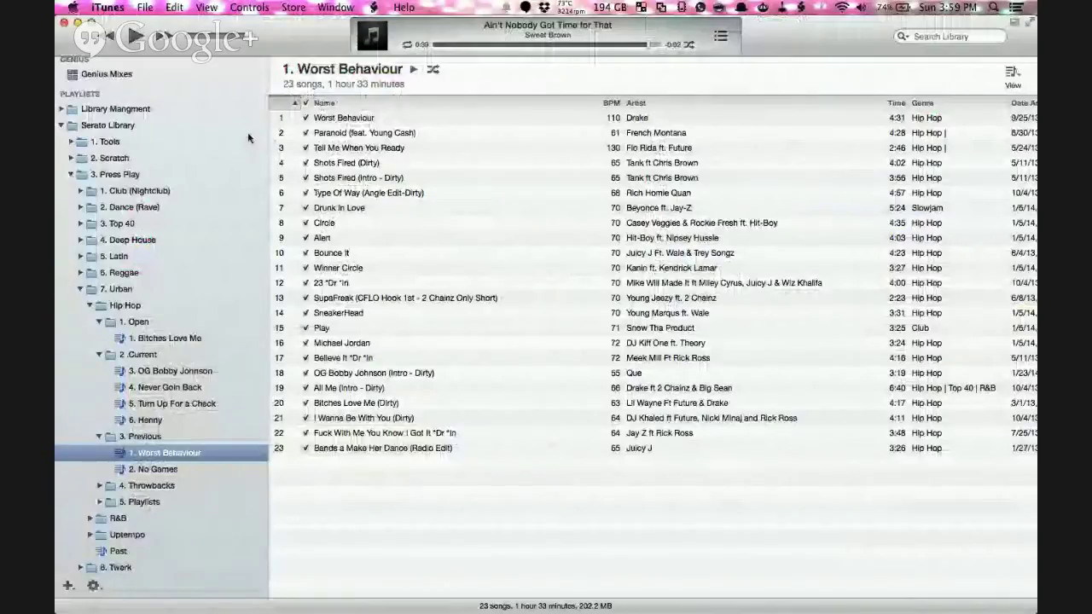
scroll(248, 139, "up", 5)
key("ctrl+Up")
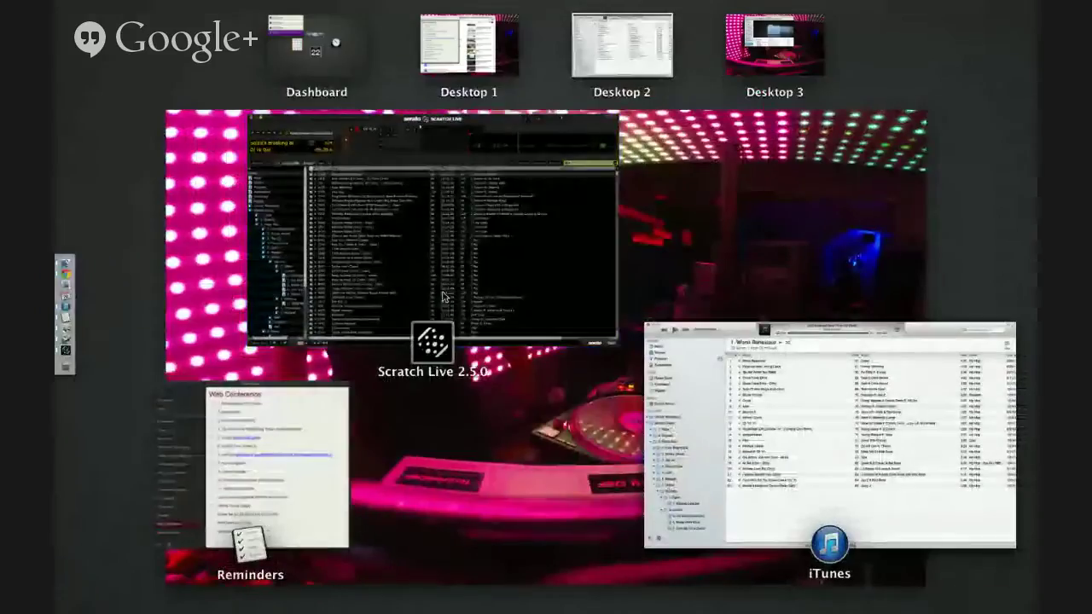
left_click(442, 296)
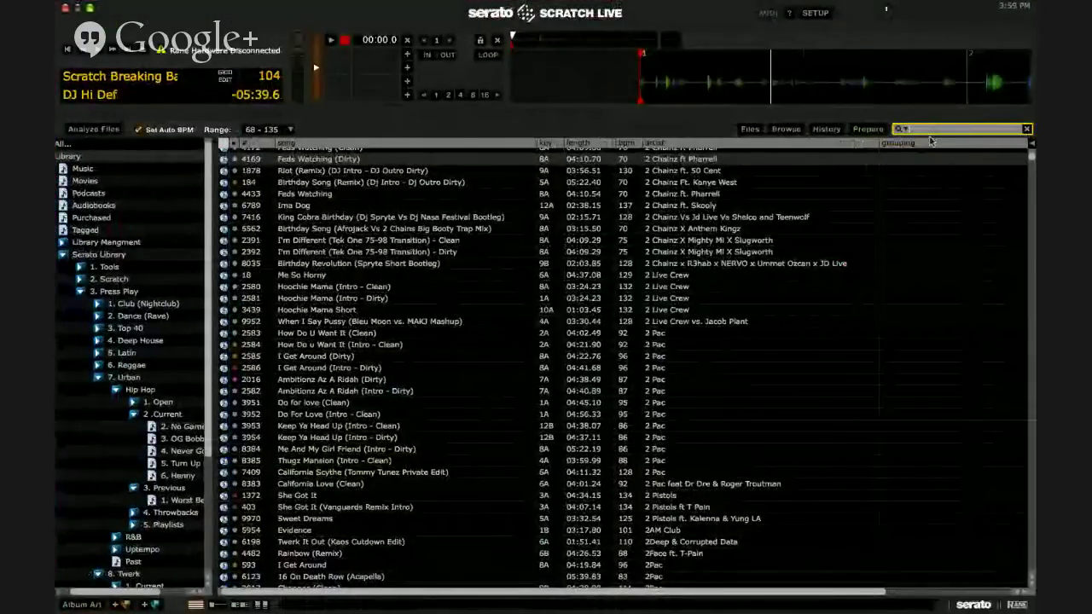
type("chil stor")
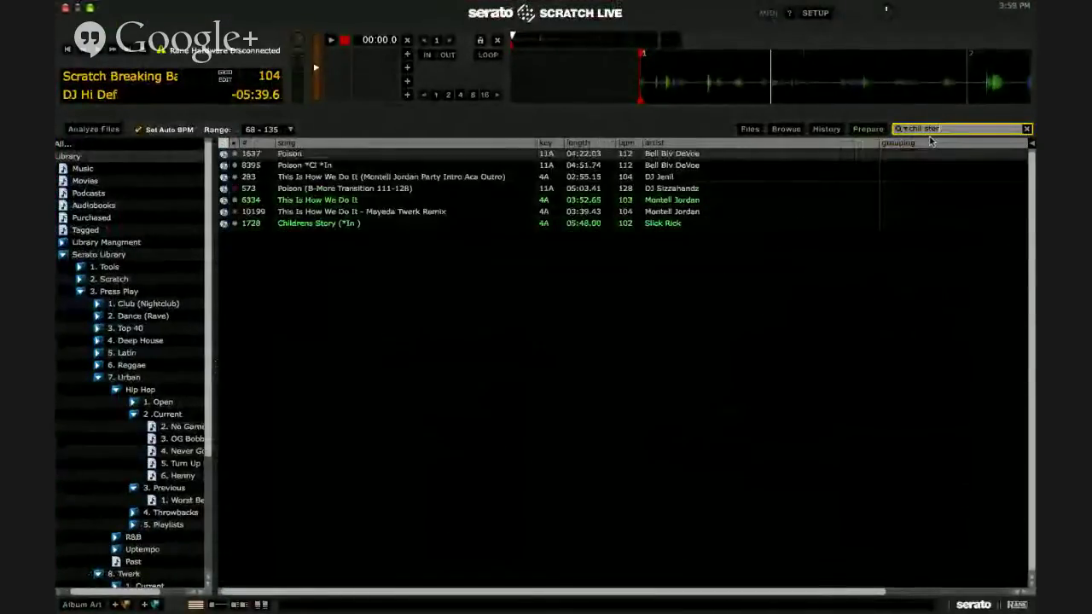
type("y")
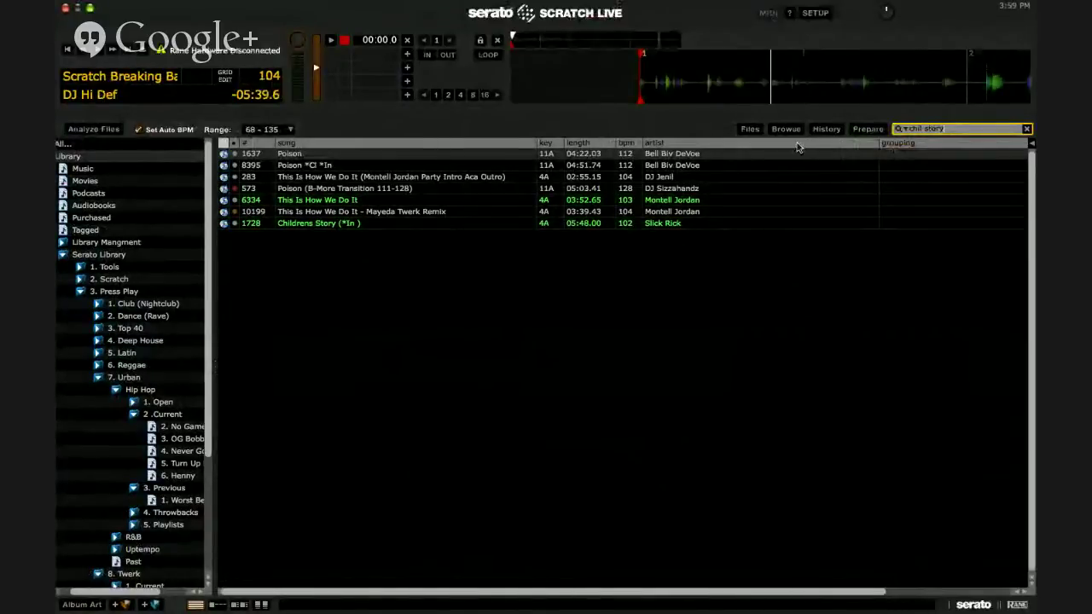
Go through the found Poison and This Is How We Do It tracks, ending on Montell Jordan's original version.
left_click(312, 154)
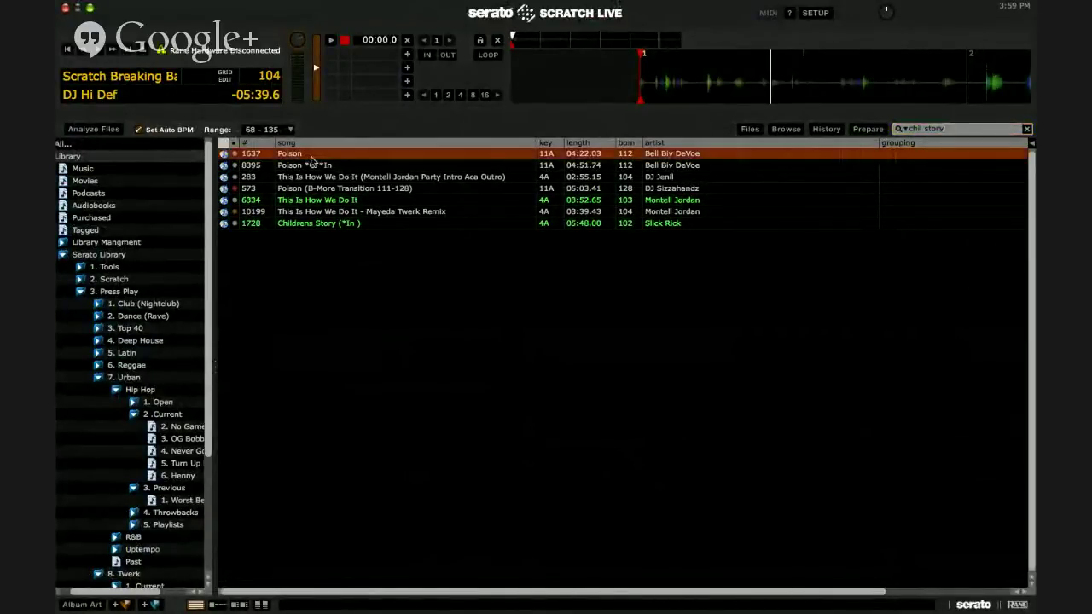
left_click(342, 166)
left_click(339, 177)
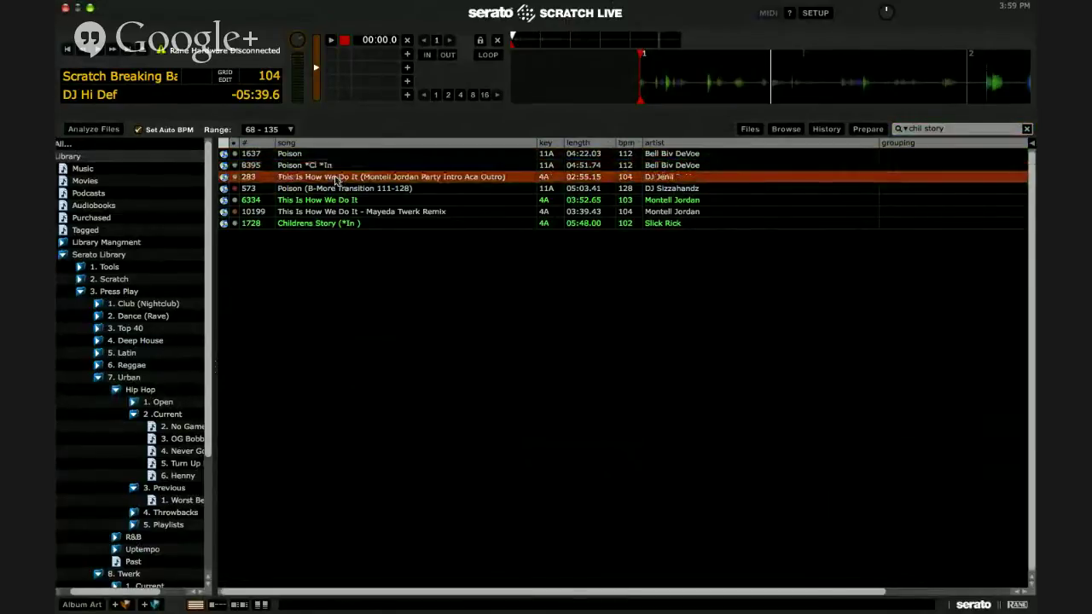
left_click(342, 201)
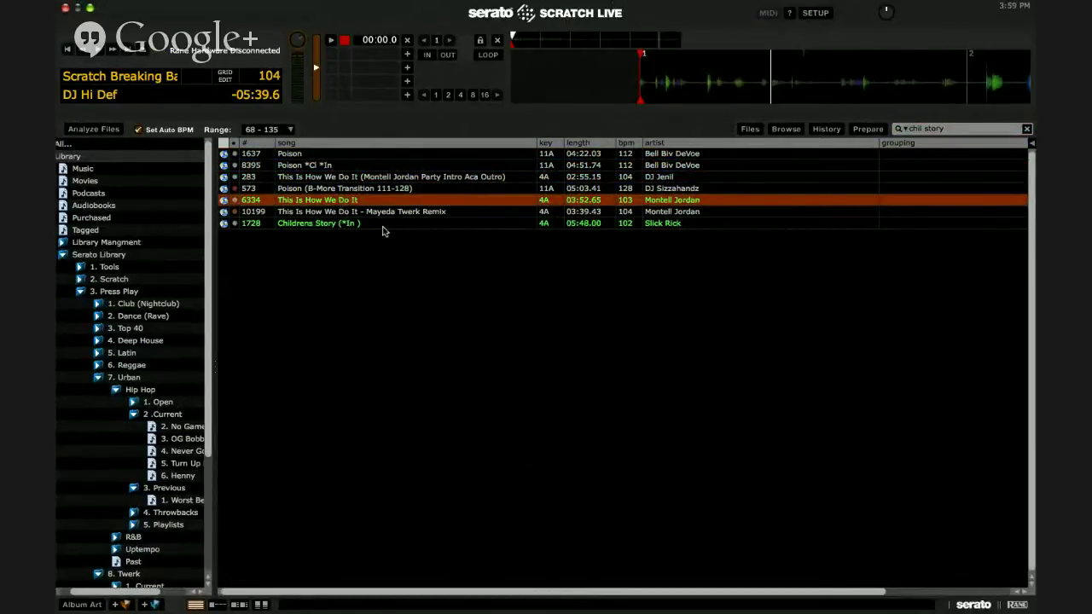
Switch to iTunes and search the Music library for "chil story".
key("ctrl+Up")
left_click(432, 239)
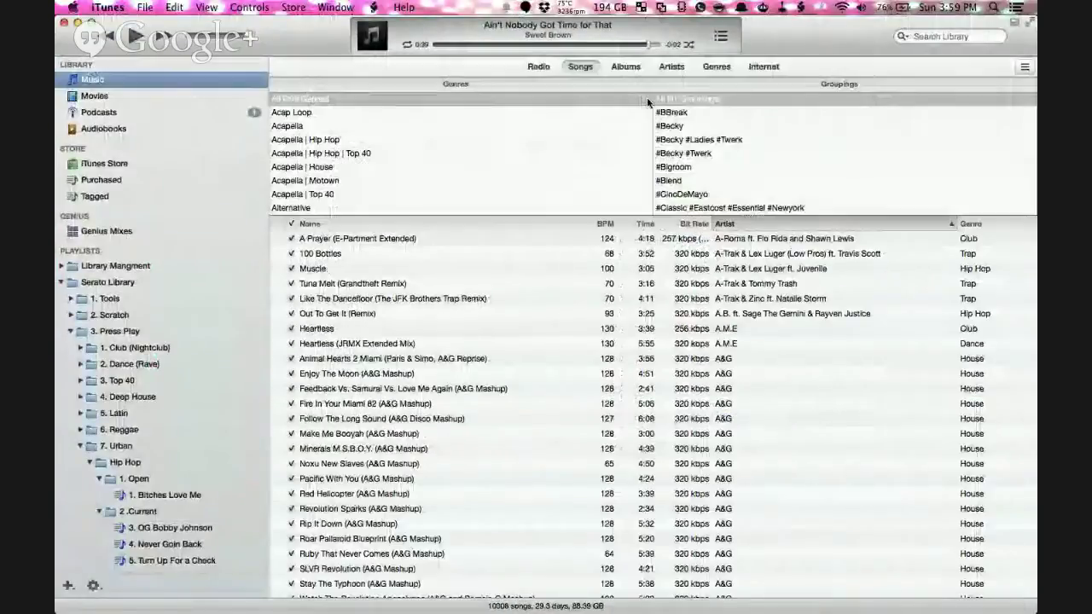
left_click(934, 36)
type("chil")
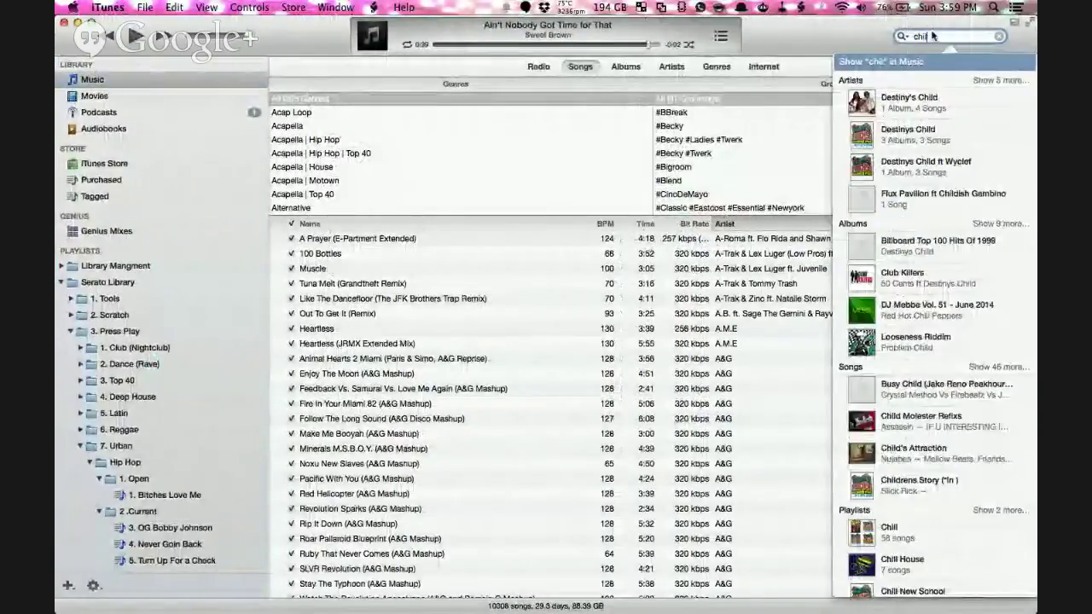
type(" s")
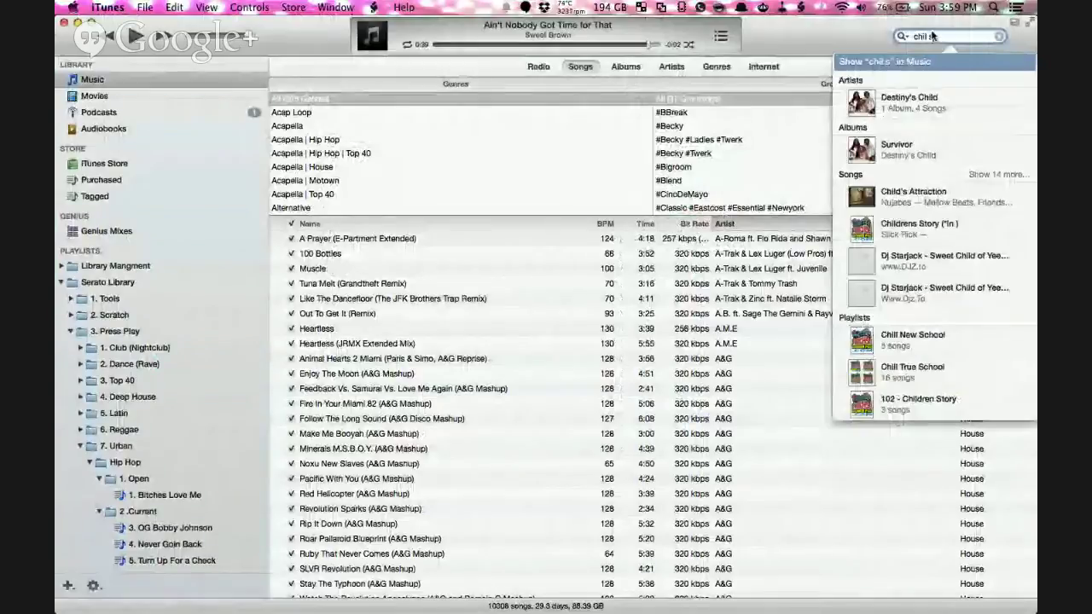
type("tory")
key("Return")
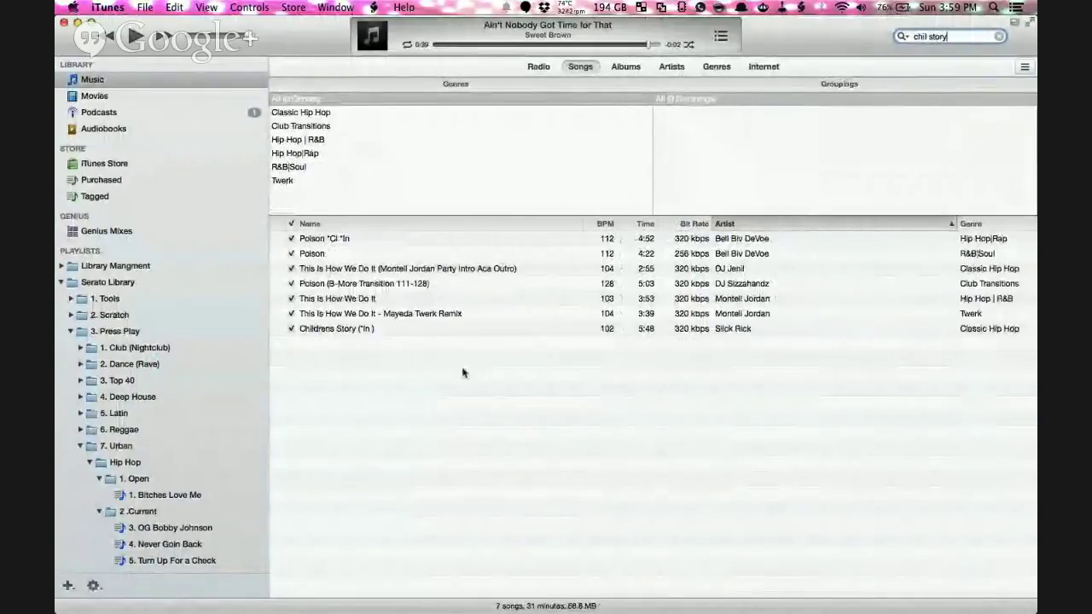
Open the track info of Childrens Story (*In ) and highlight "This is How We Do It |" in its comments.
right_click(350, 330)
left_click(366, 397)
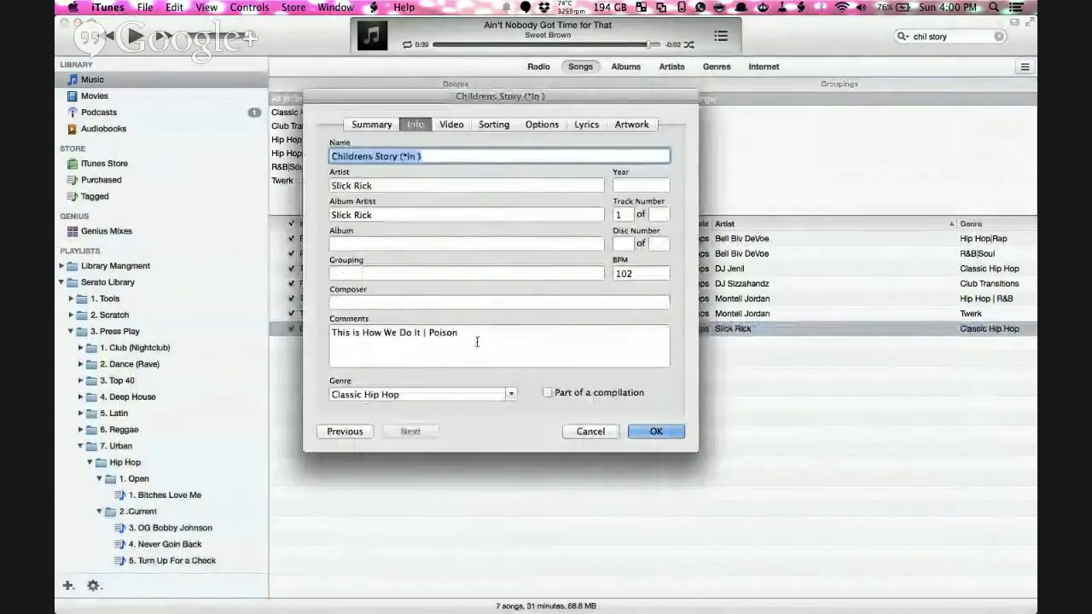
left_click(331, 340)
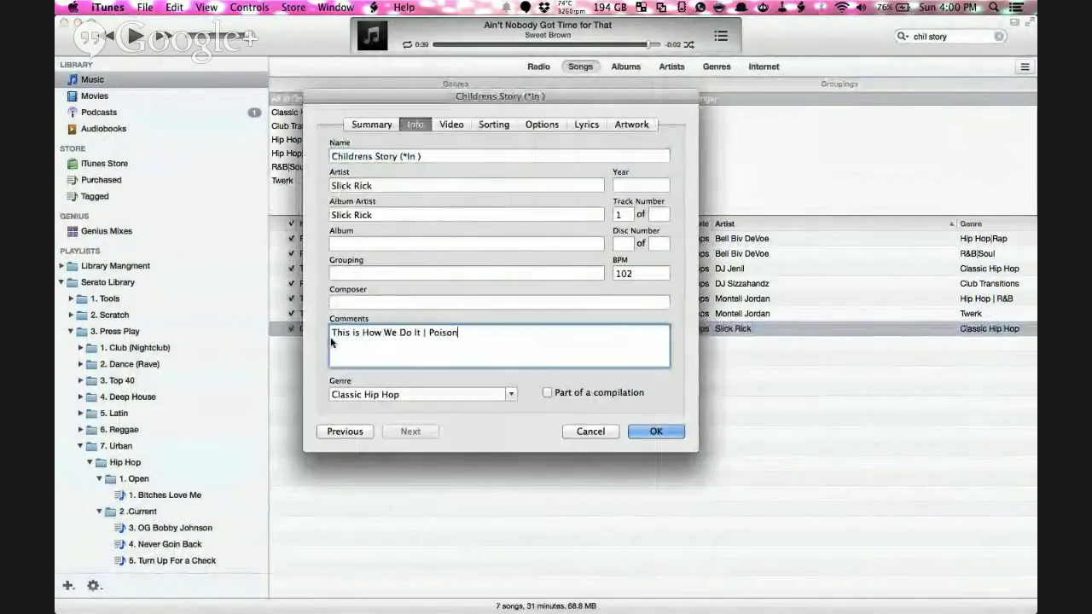
left_click_drag(332, 333, 425, 332)
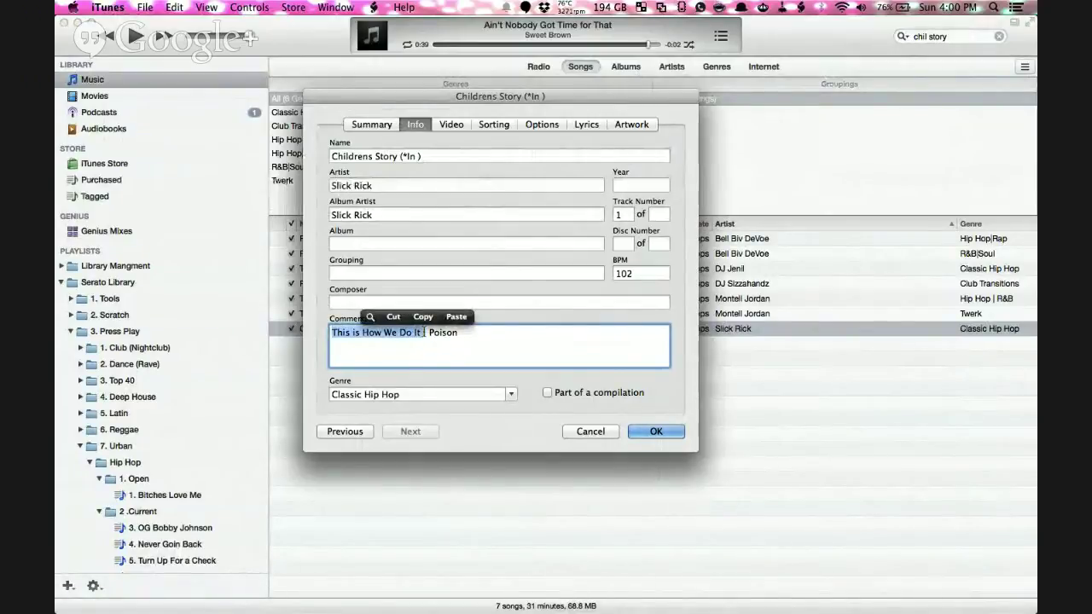
Move the Childrens Story (*In ) track info aside to reveal the song list and close it without saving changes.
left_click(355, 157)
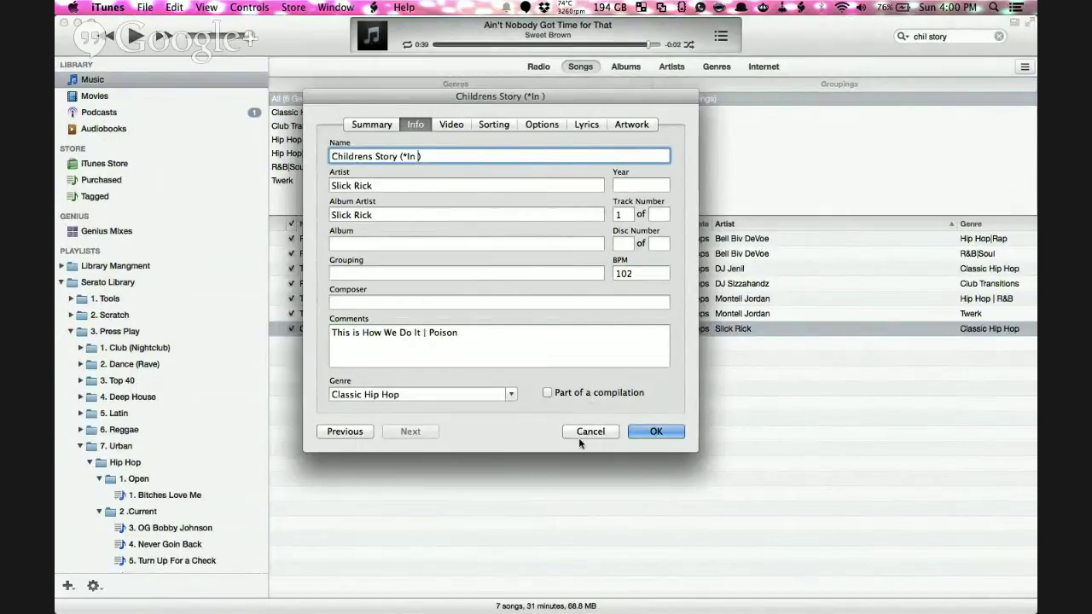
left_click_drag(463, 95, 690, 61)
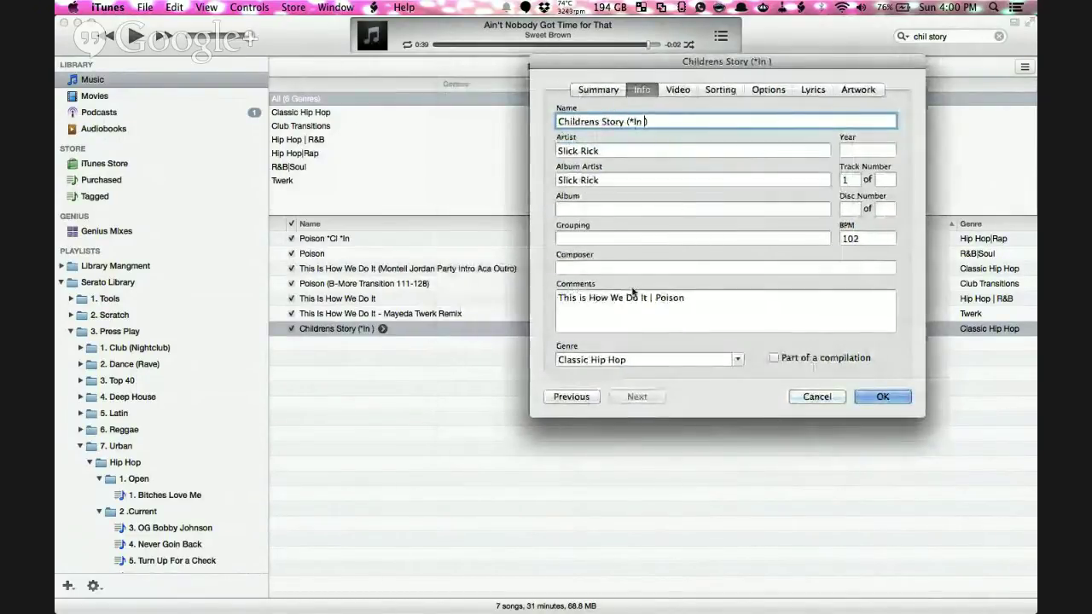
left_click(817, 396)
Open the track info of Montell Jordan's original This Is How We Do It, check its comments and close it unchanged.
right_click(395, 297)
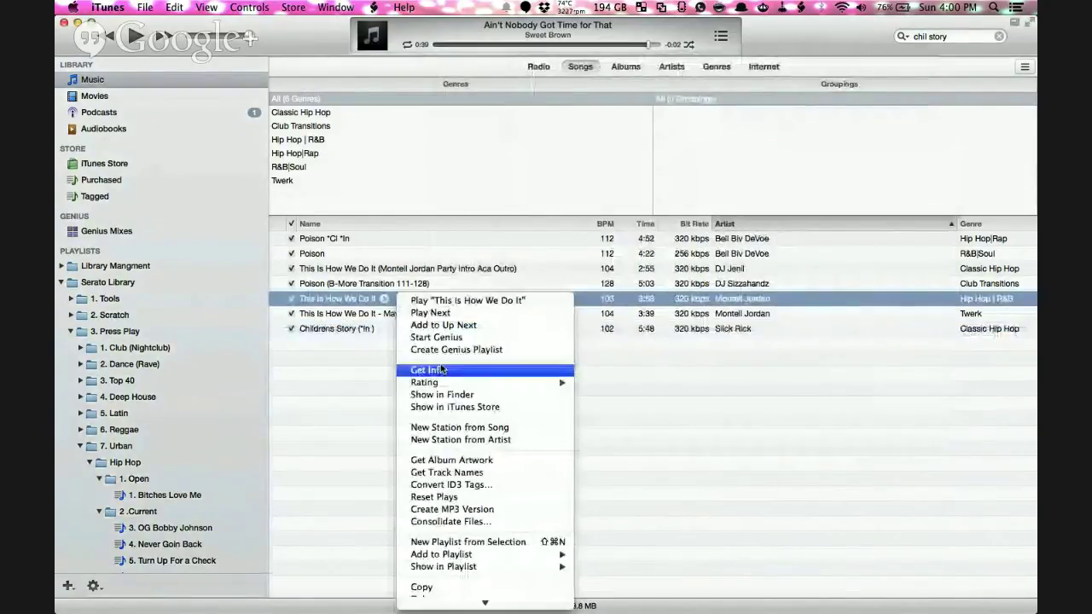
left_click(442, 370)
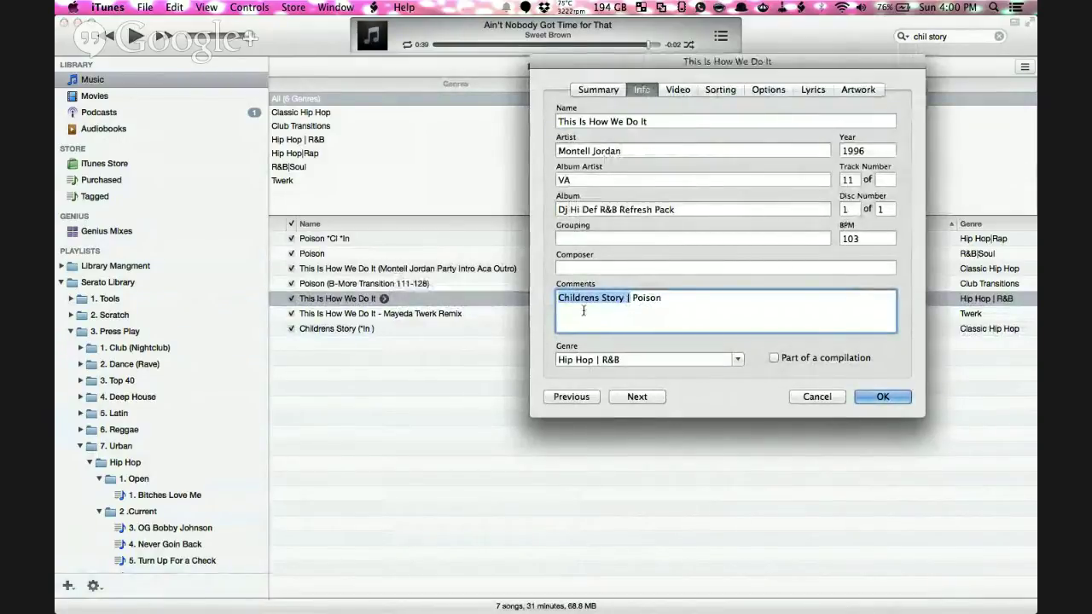
left_click(817, 396)
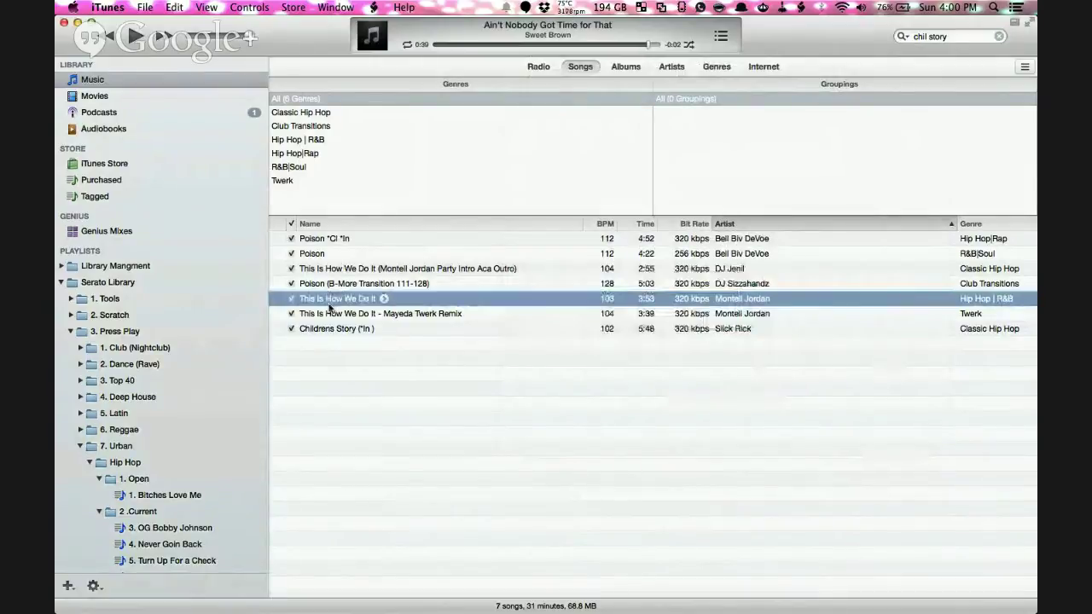
Switch to Reminders, consult item 10 of the Web Conference list, and return to Scratch Live.
key("ctrl+Up")
left_click(432, 341)
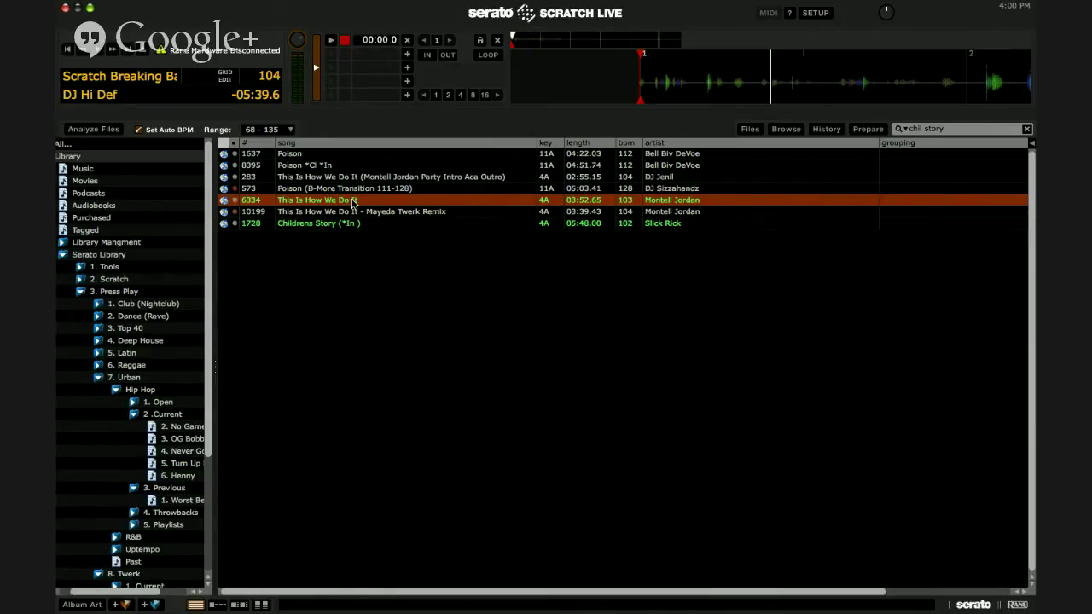
key("ctrl+Up")
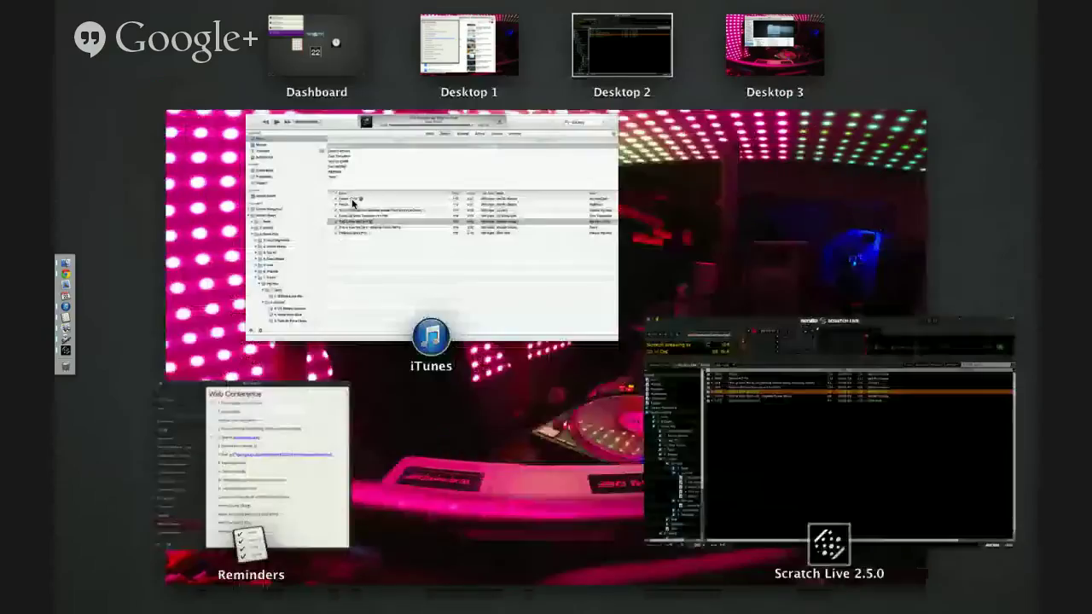
left_click(328, 440)
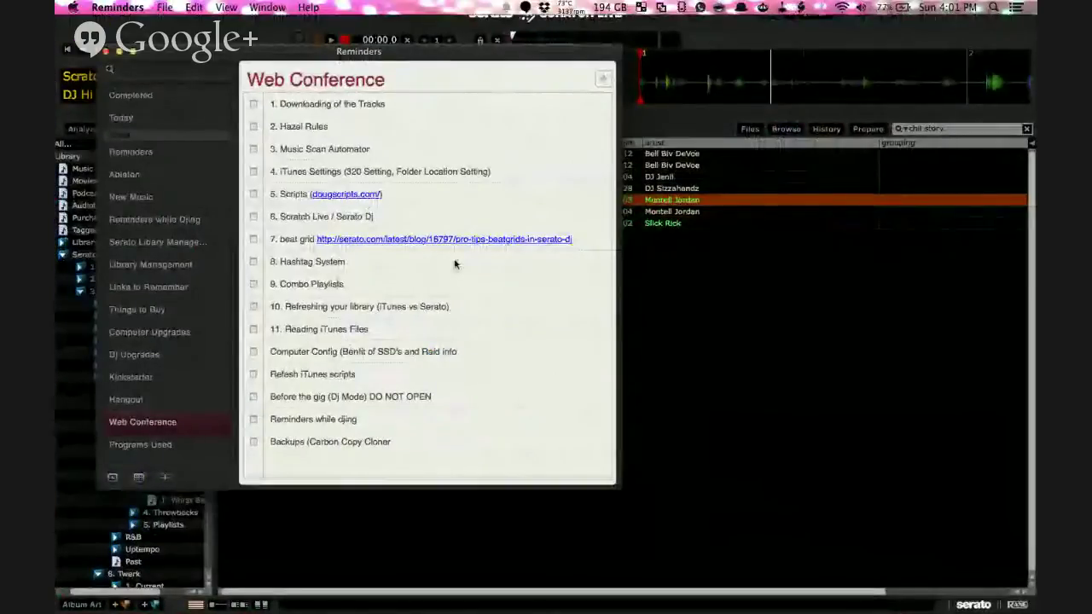
left_click(450, 314)
left_click(749, 330)
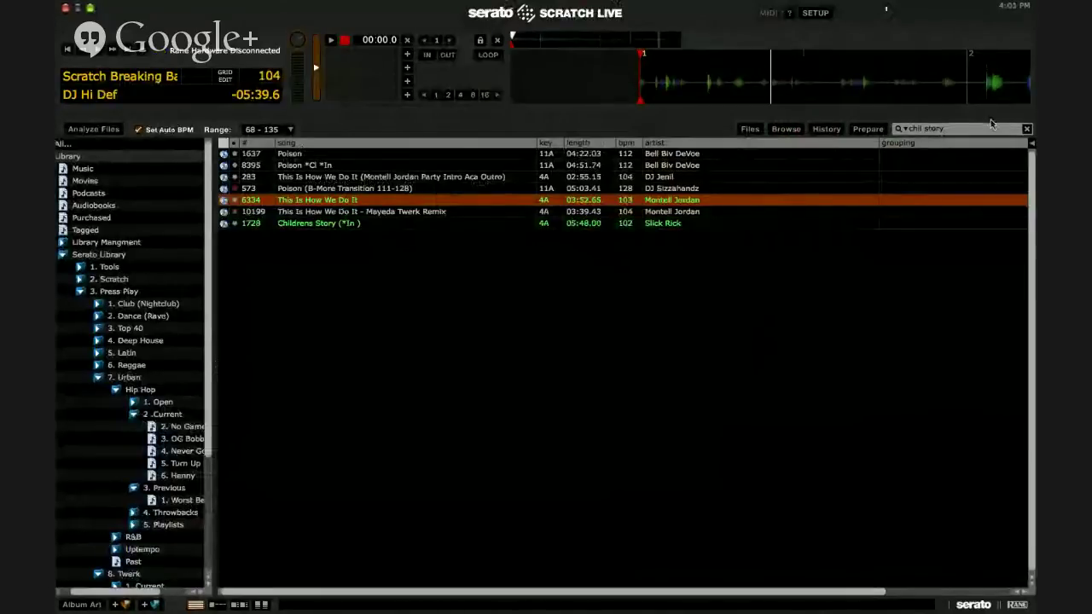
Clear the library search and set the grouping of Akon's That Na Na to a hashtag made from a first name.
left_click(1026, 128)
scroll(535, 308, "down", 20)
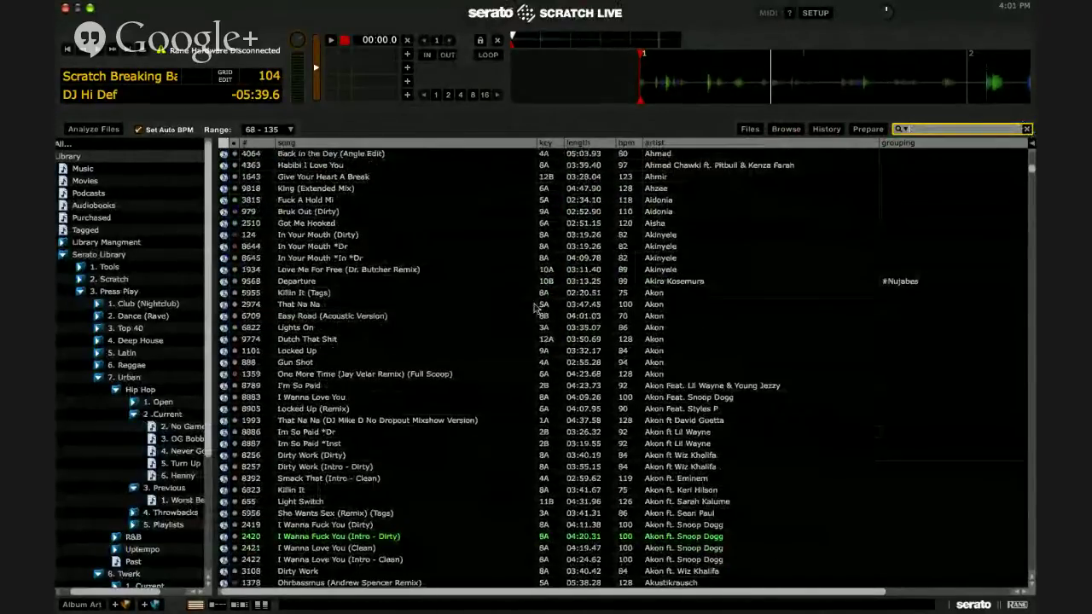
left_click(408, 304)
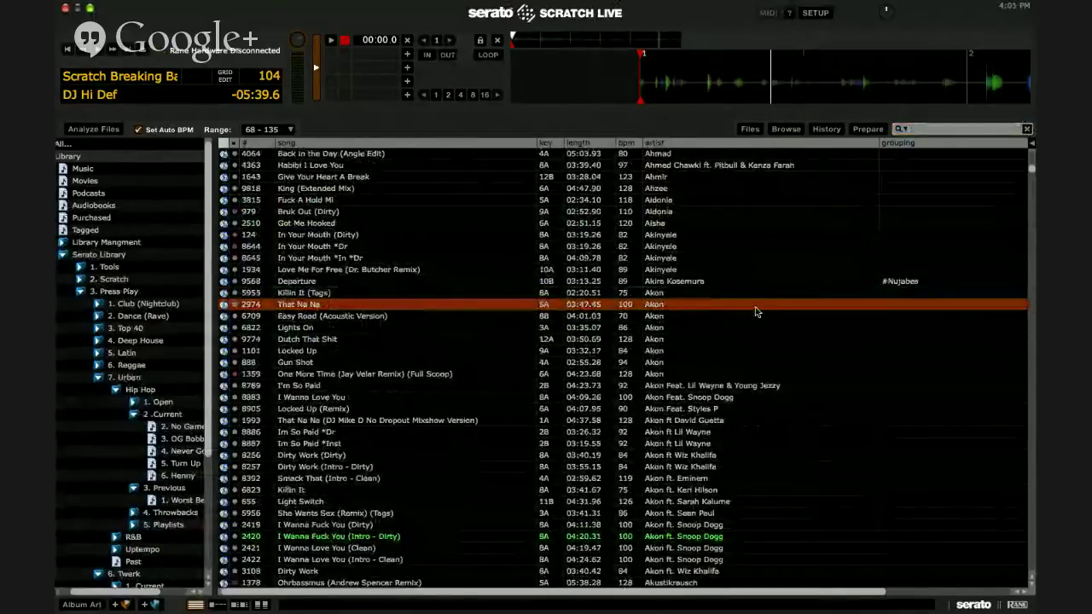
double_click(908, 306)
type("#Sa")
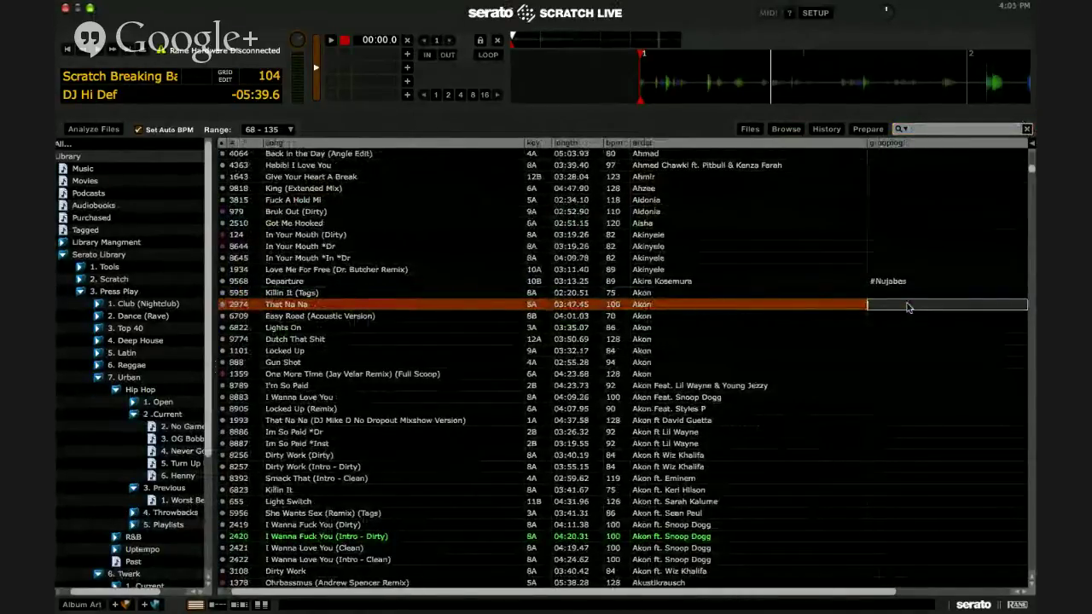
type("lin")
key("Return")
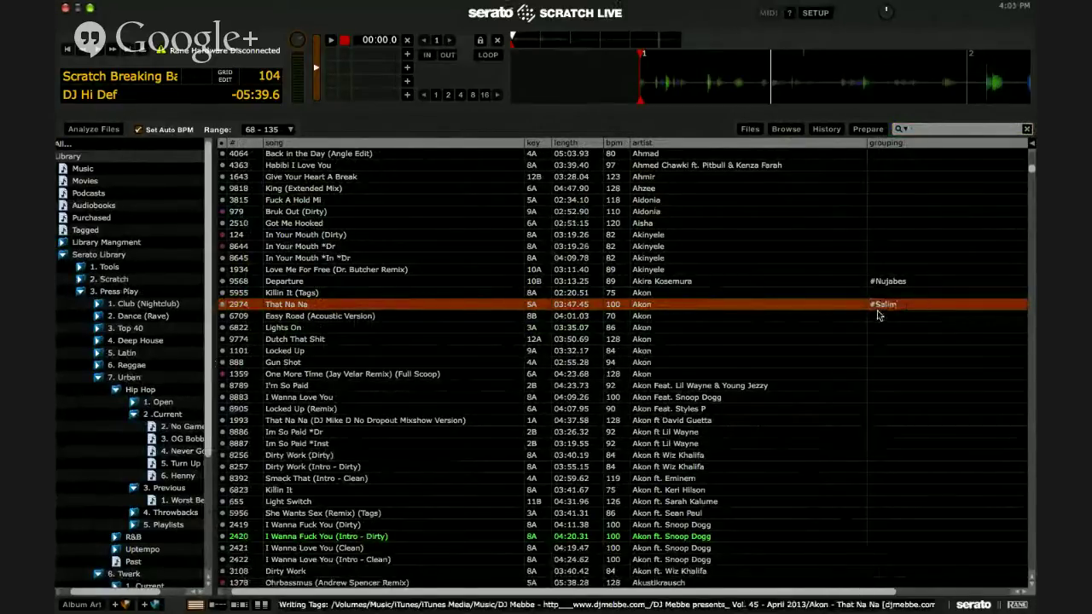
Quit Scratch Live, confirm the exit, and bring up iTunes.
key("super+q")
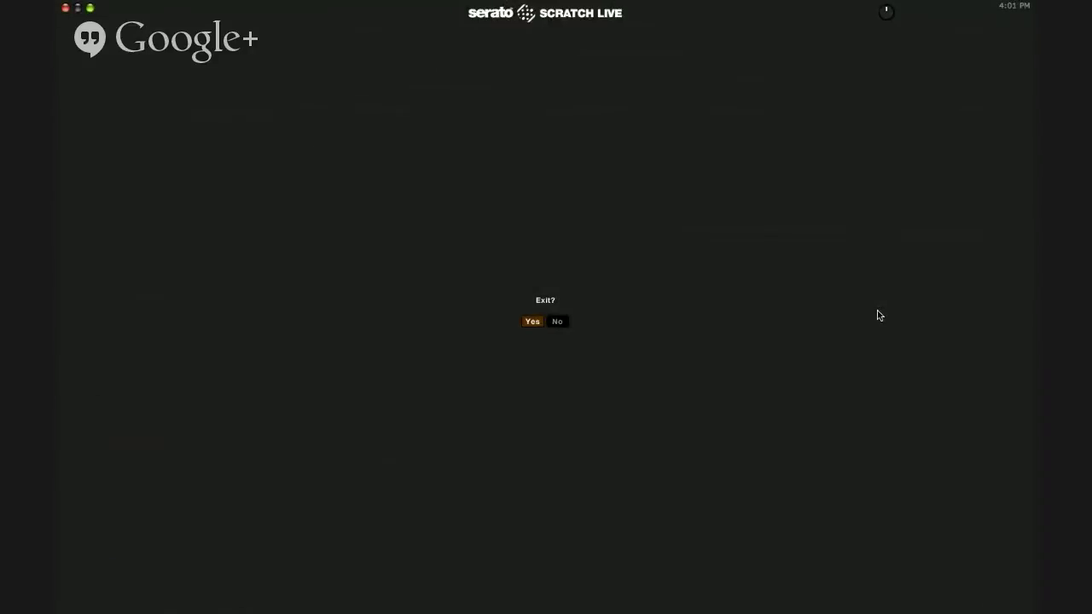
key("Return")
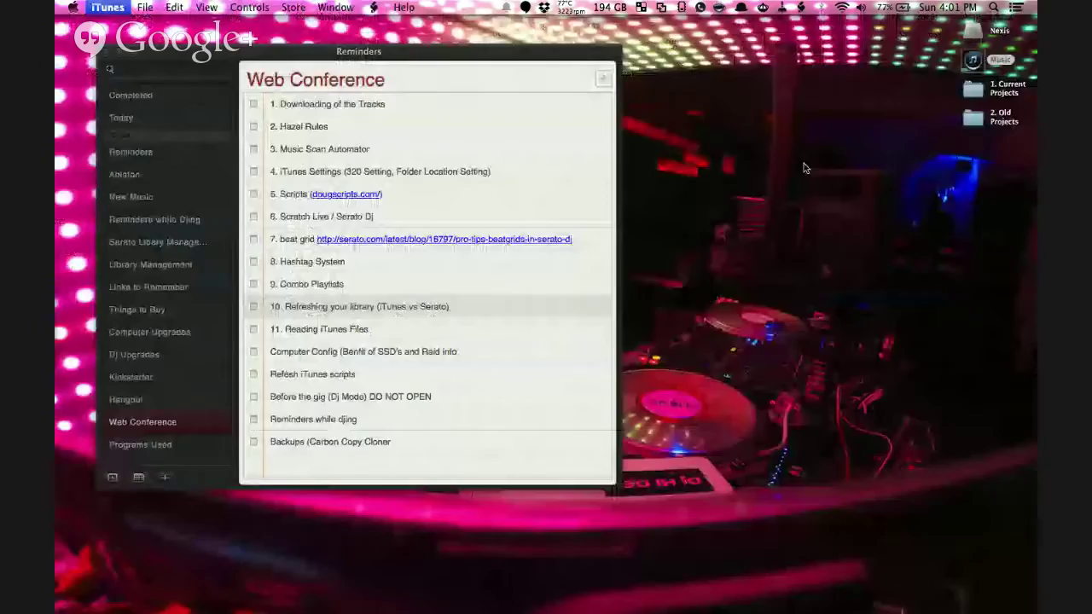
left_click(993, 8)
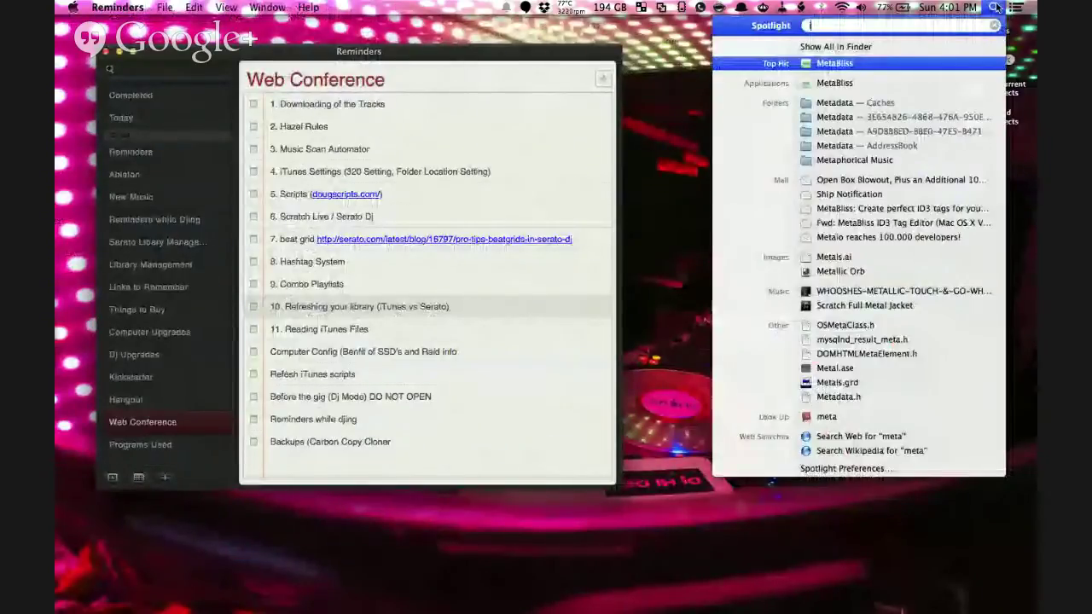
left_click(995, 8)
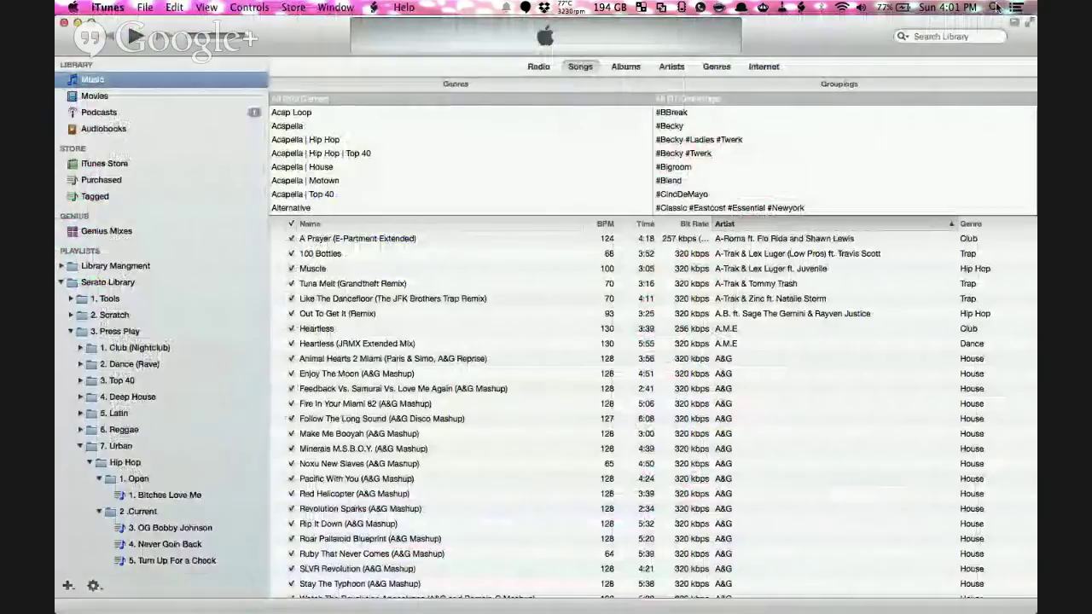
key("super+Tab")
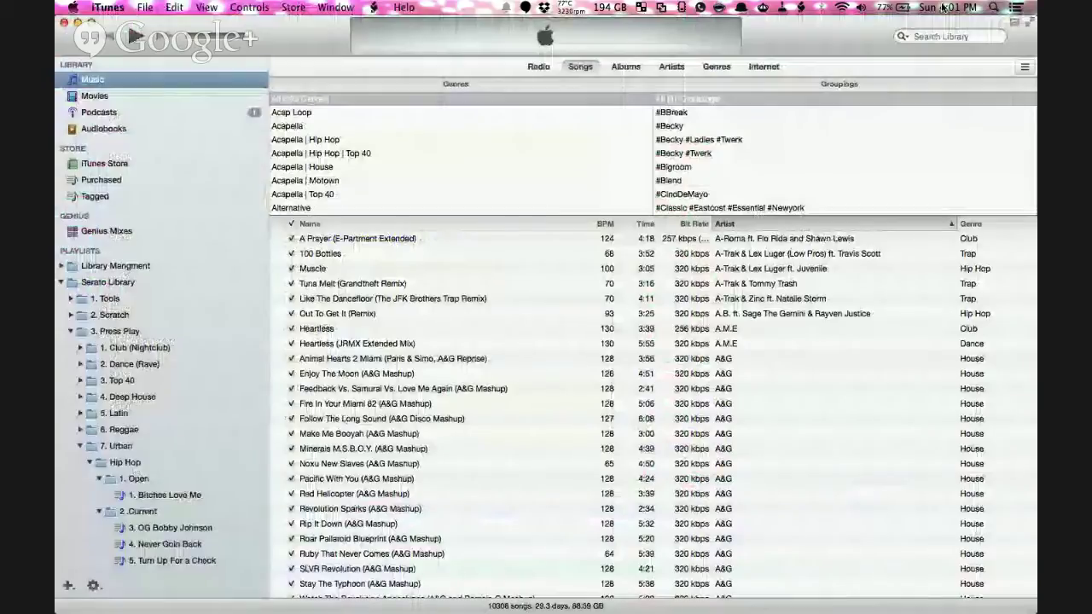
Search the iTunes Music library for the first-name hashtag entered in the grouping.
left_click(938, 37)
type("#salim")
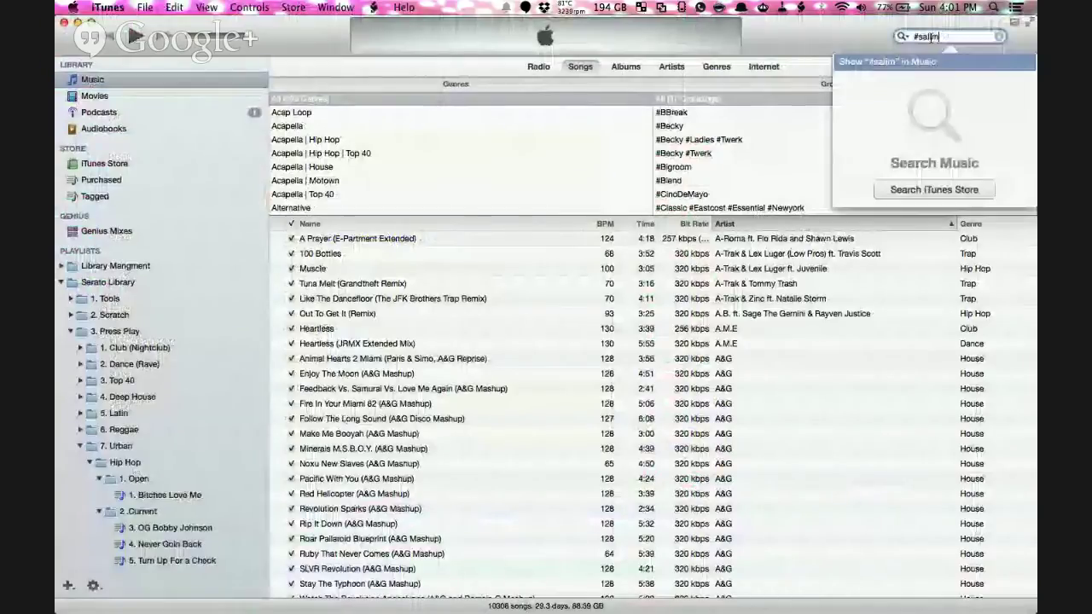
key("Return")
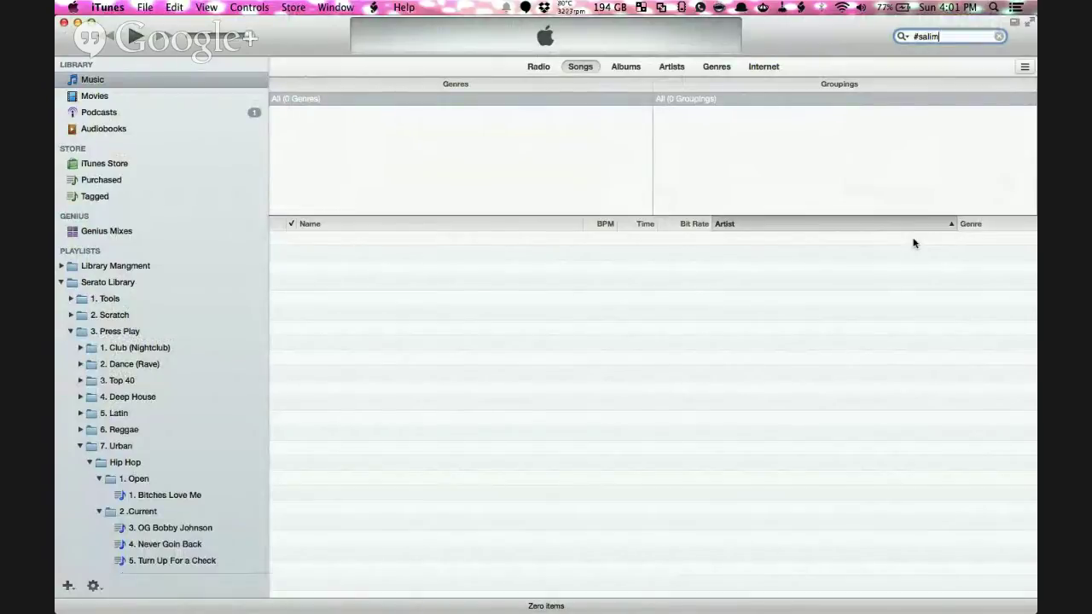
Relaunch Scratch Live so it re-imports the iTunes library, and search it for the beginning of the first-name hashtag.
left_click(993, 8)
type("sc")
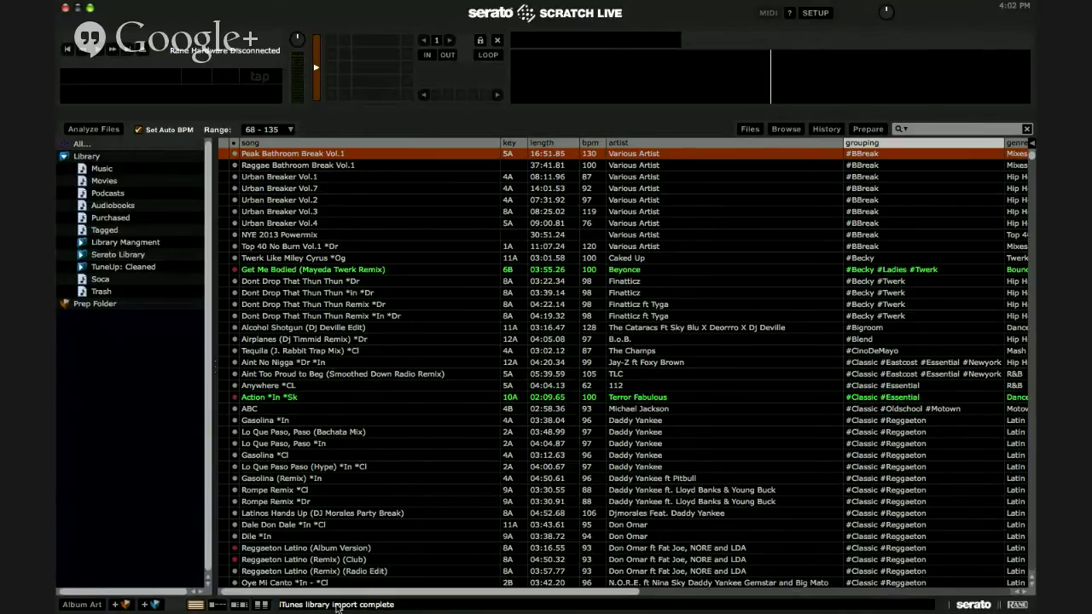
left_click(925, 129)
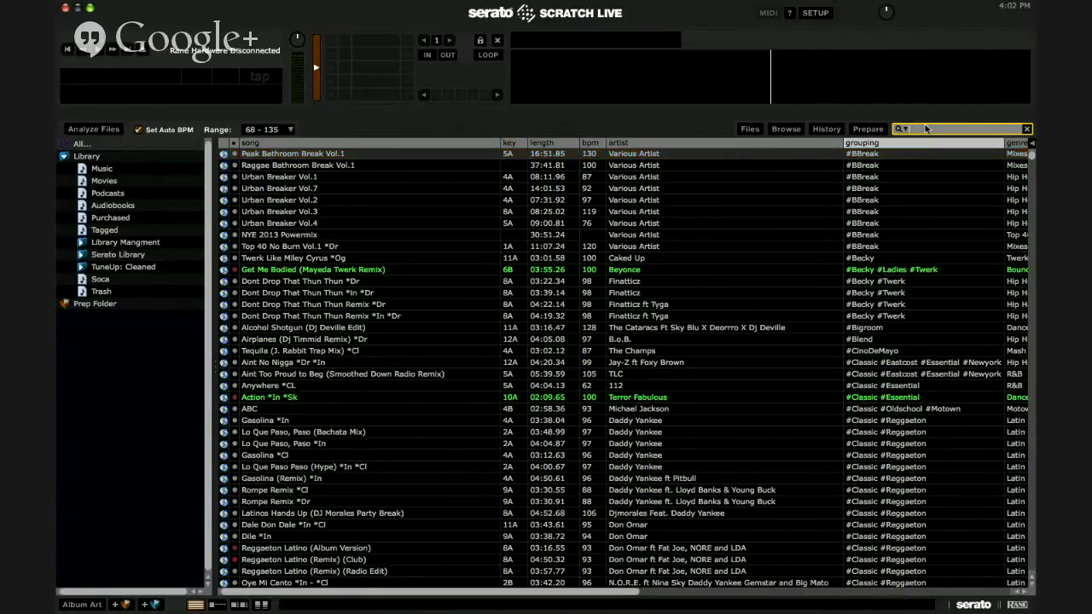
type("#sal")
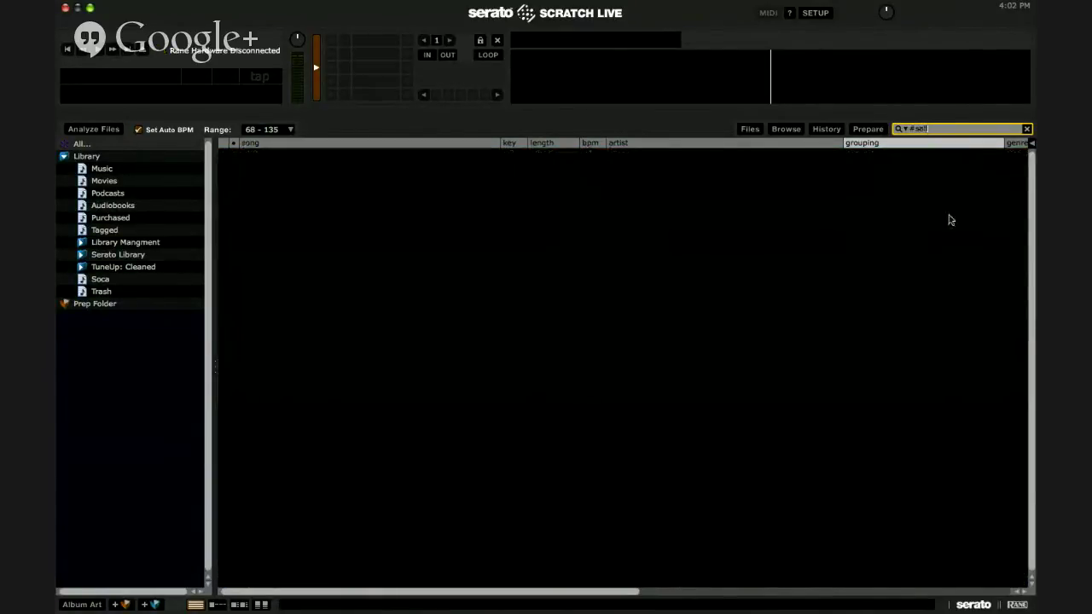
Replace the library search with "nana", look through the matching tracks, and clear the search.
key("BackSpace")
key("BackSpace")
key("BackSpace")
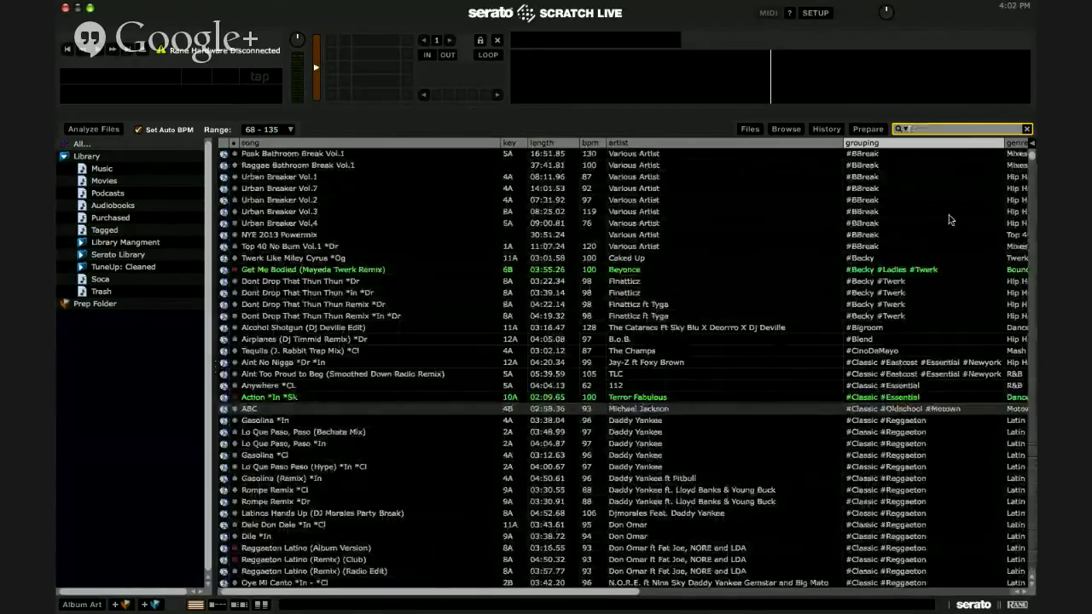
type("nana")
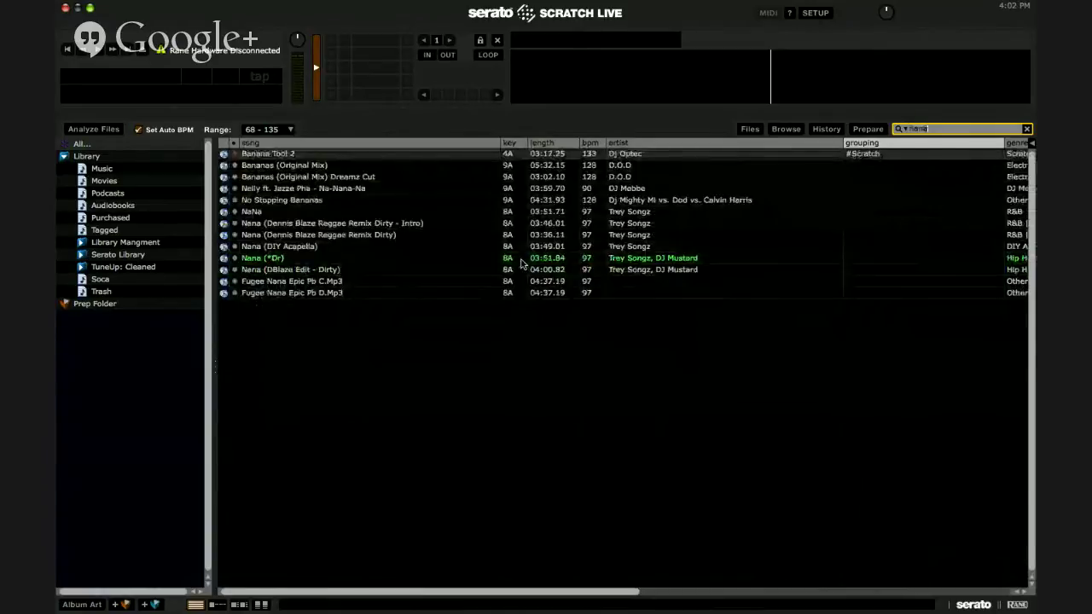
left_click(520, 259)
left_click(1027, 129)
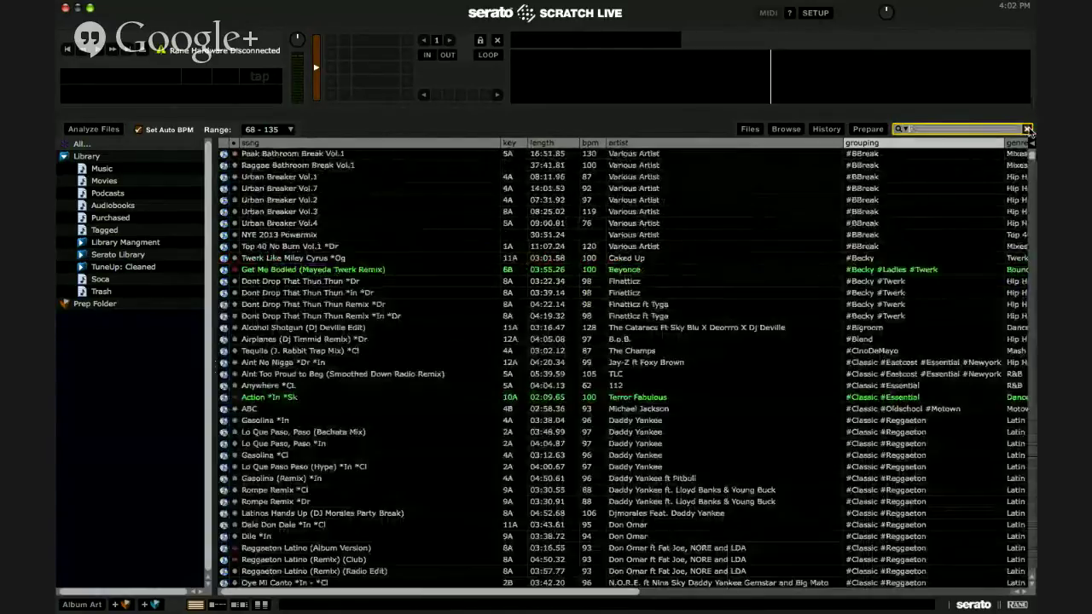
Append the first-name hashtag to the song title of the first Top Of The World (Original Mix) by Ansol & Dyro.
scroll(655, 263, "down", 15)
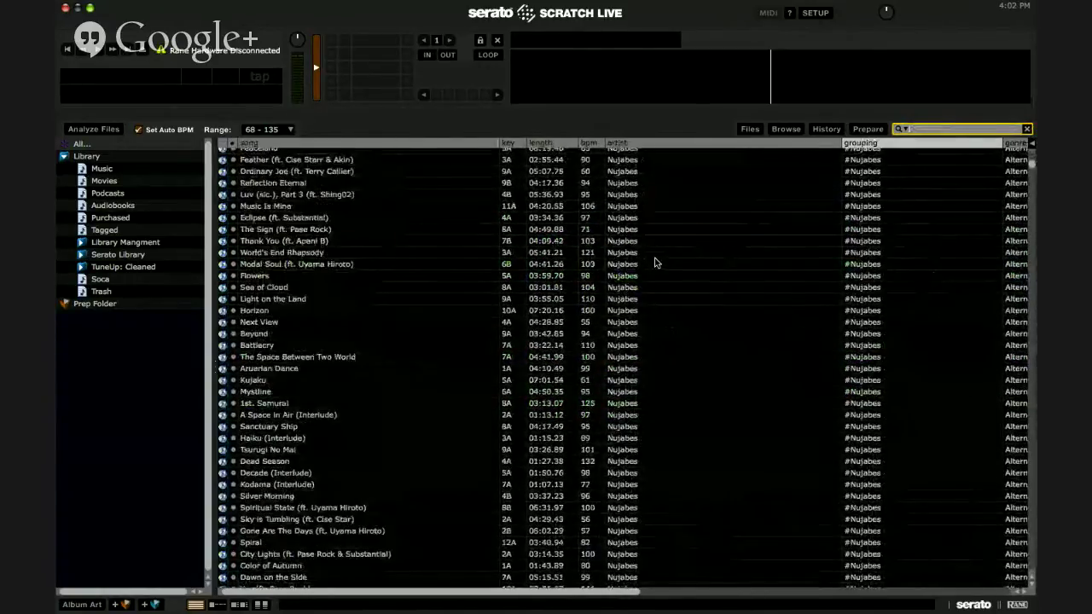
scroll(648, 283, "up", 20)
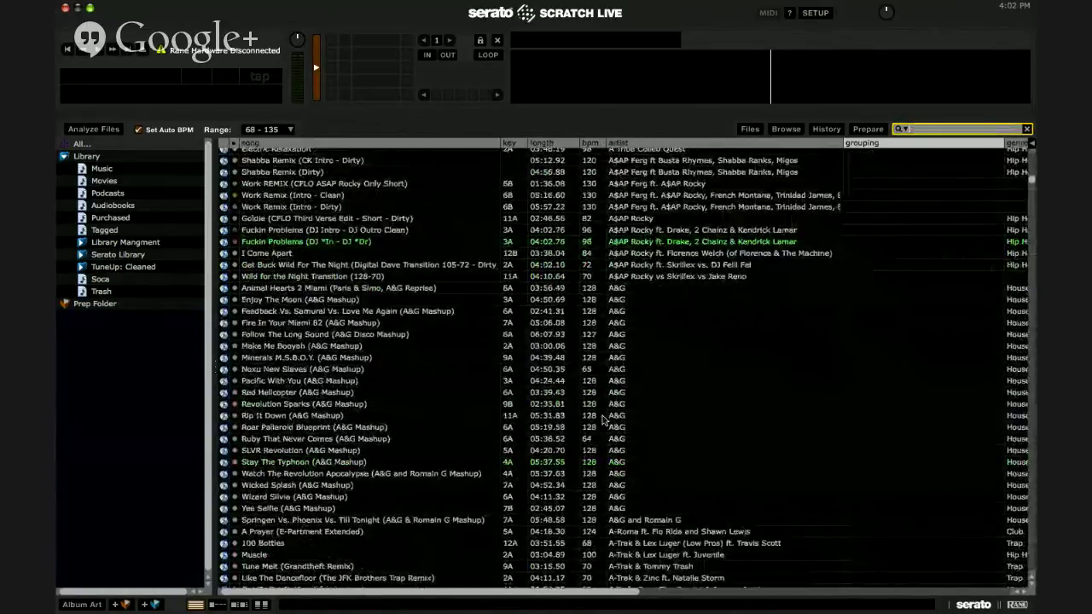
scroll(664, 427, "down", 3)
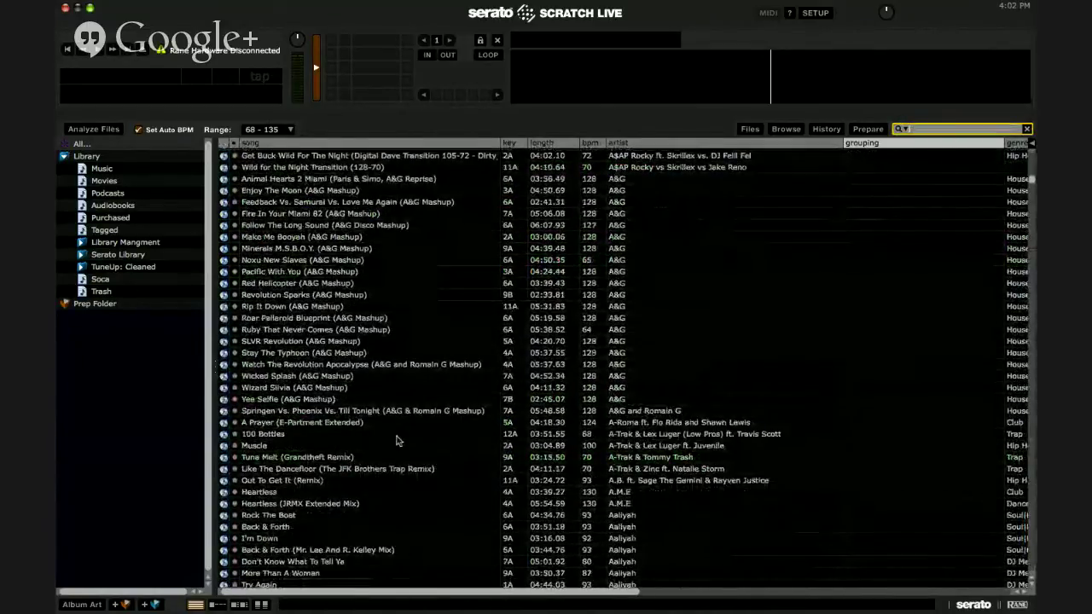
scroll(396, 440, "down", 10)
scroll(396, 440, "down", 10)
left_click(400, 522)
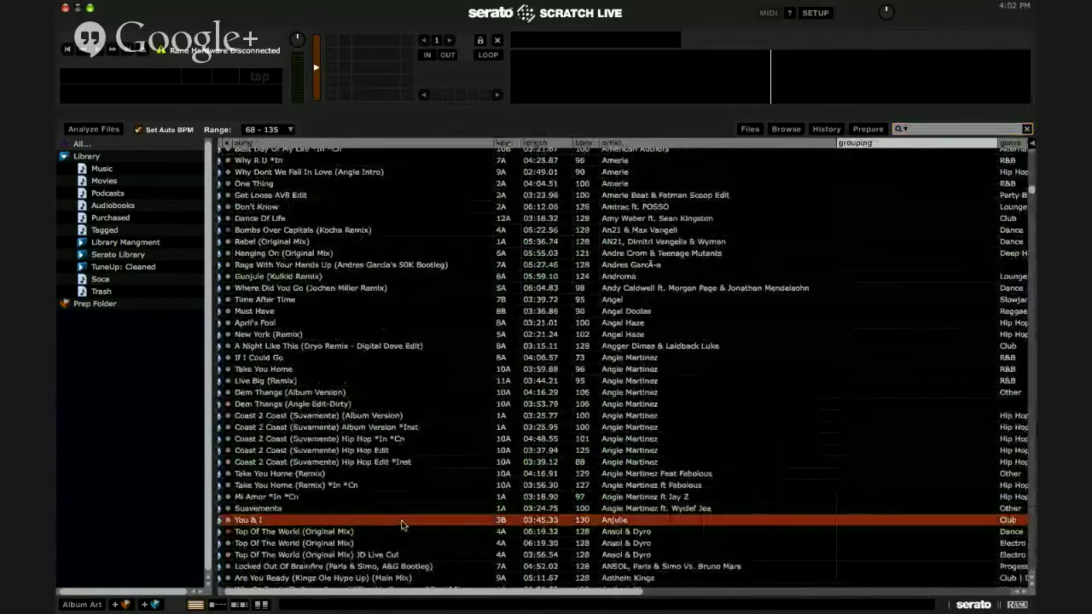
left_click(471, 538)
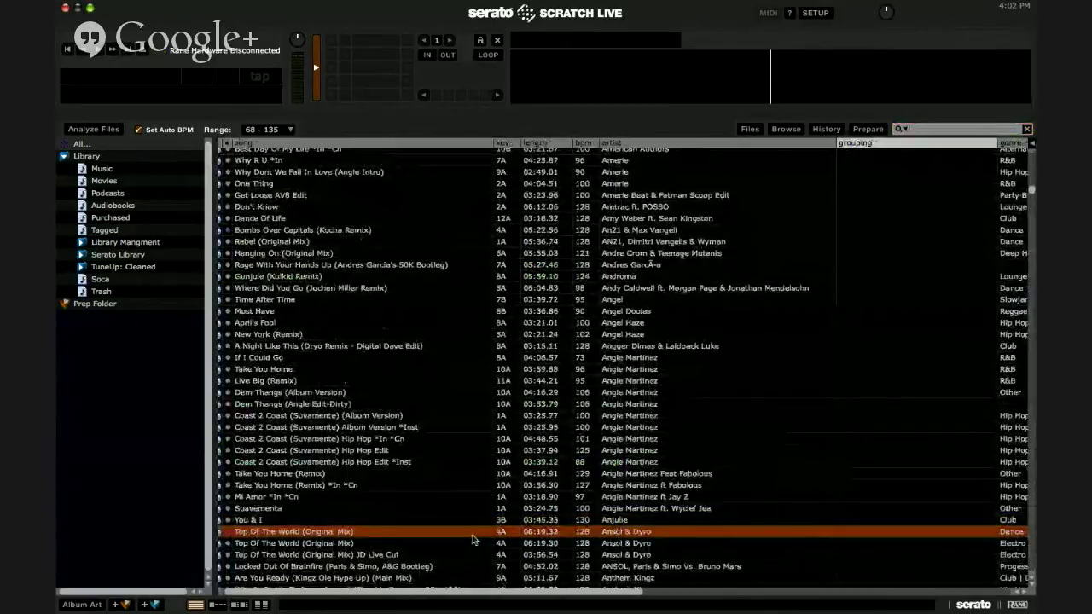
left_click(274, 532)
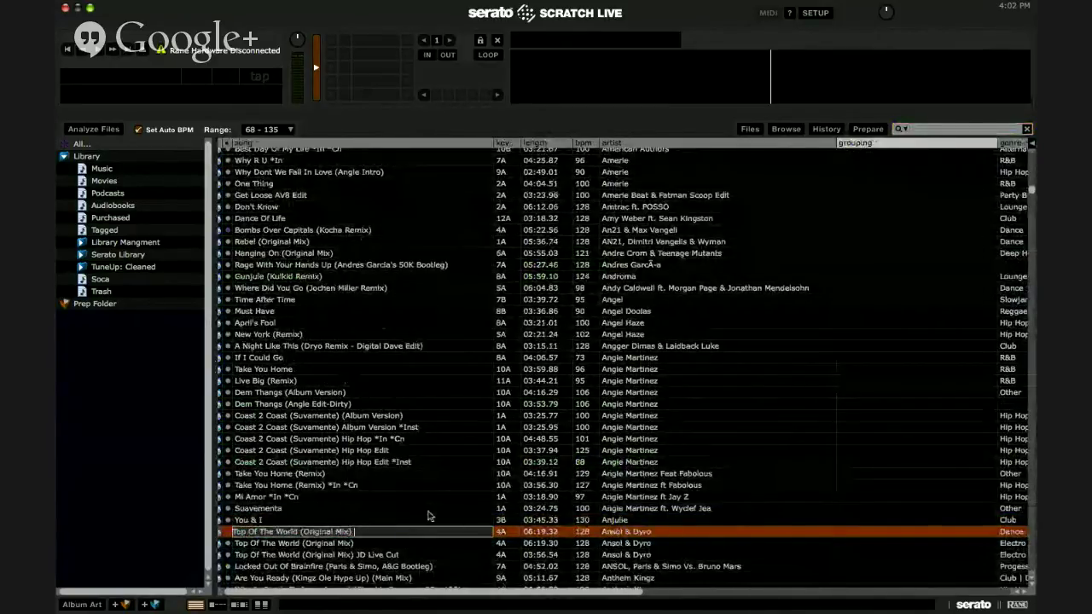
type("#SAIim")
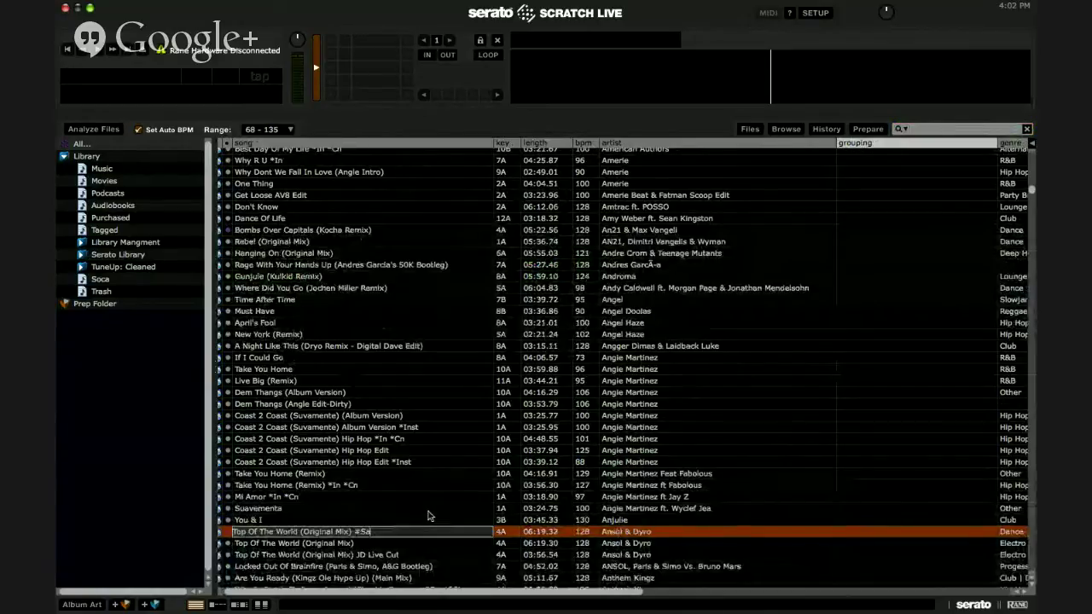
key("Return")
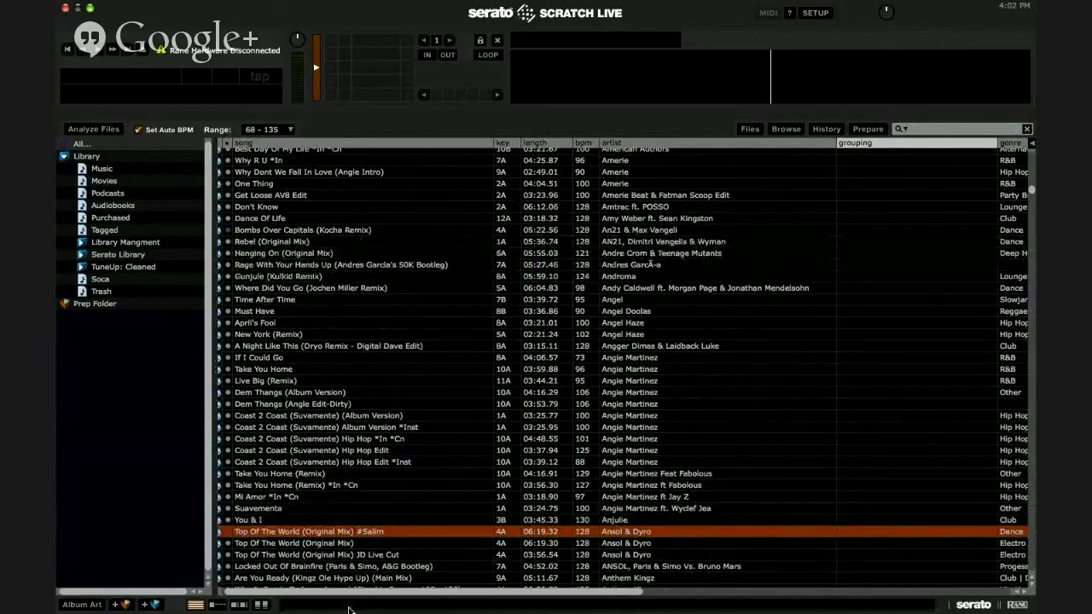
Load the retitled Top Of The World (Original Mix) track onto the deck.
key("Up")
key("Down")
key("shift+Left")
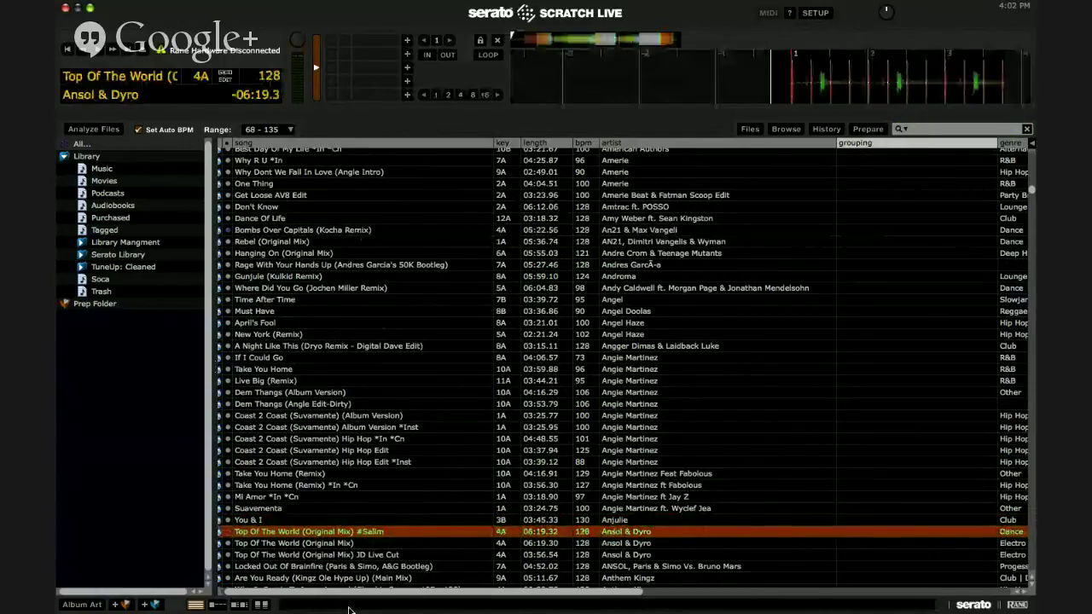
Load You & I by Anjulie onto the deck, and load the retitled Top Of The World (Original Mix) again to write its tags.
key("Up")
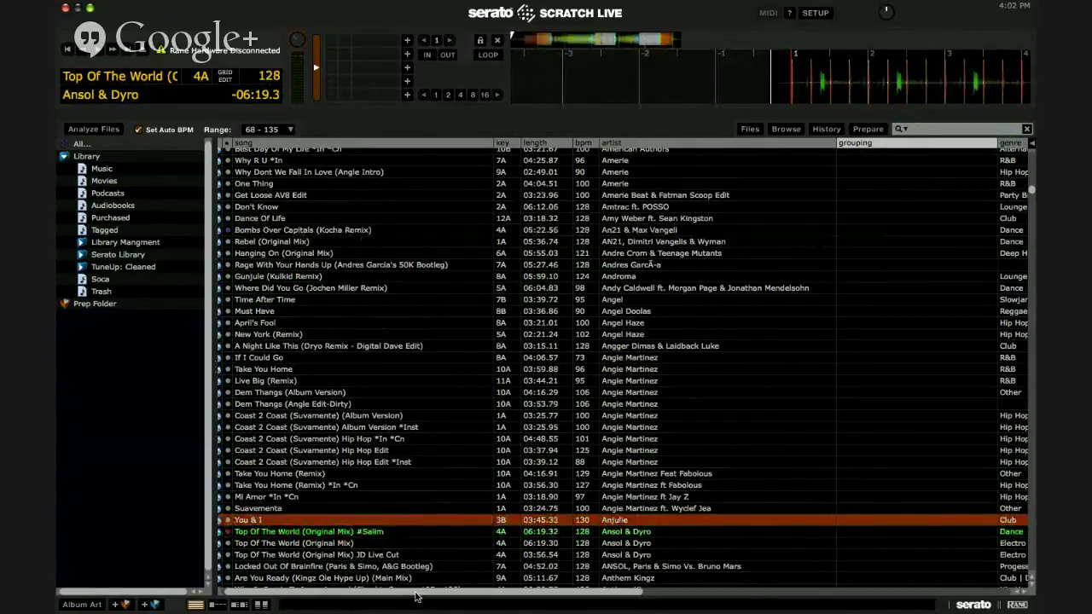
key("shift+Left")
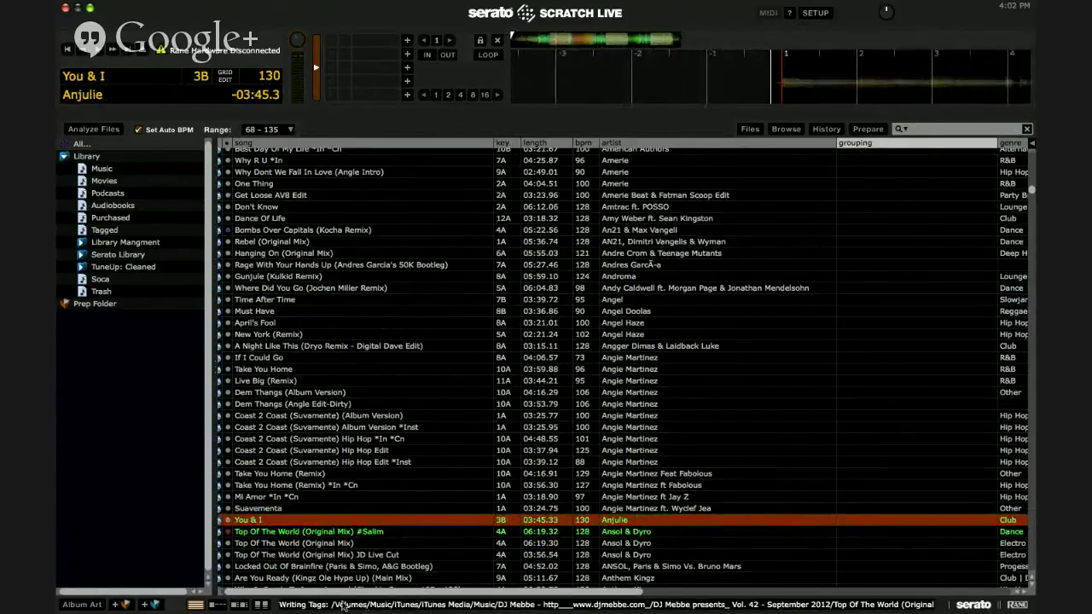
key("Down")
key("shift+Left")
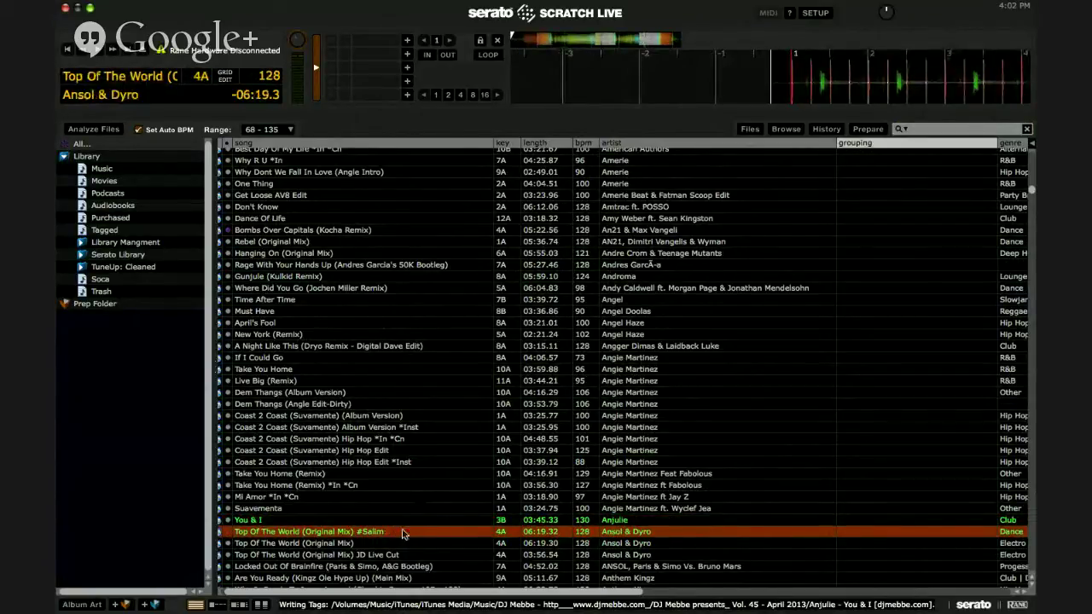
Switch to iTunes and search the music library for "top of the world".
key("ctrl+Up")
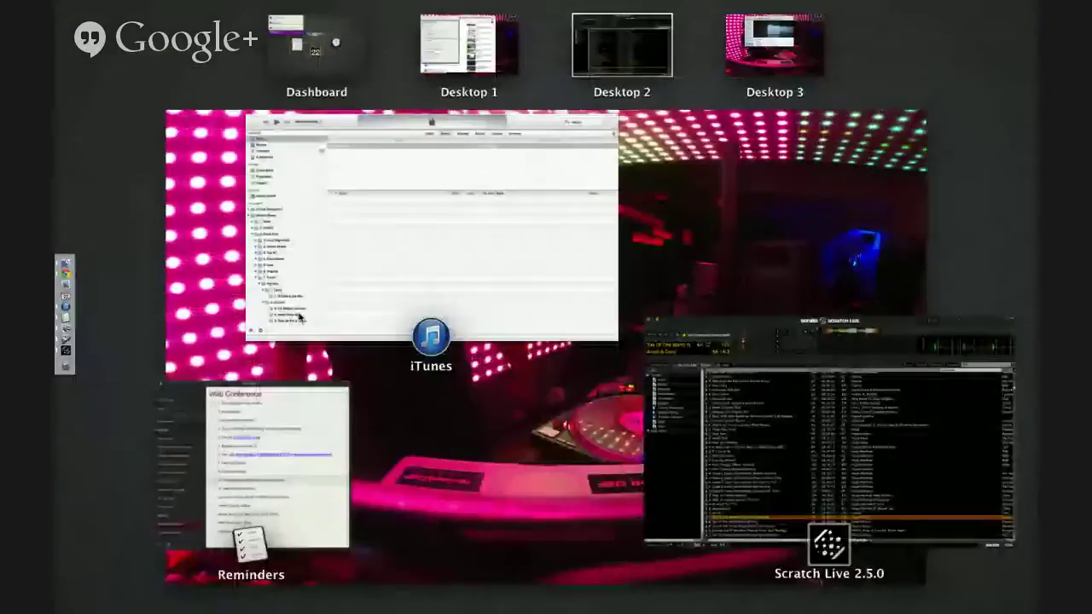
left_click(401, 238)
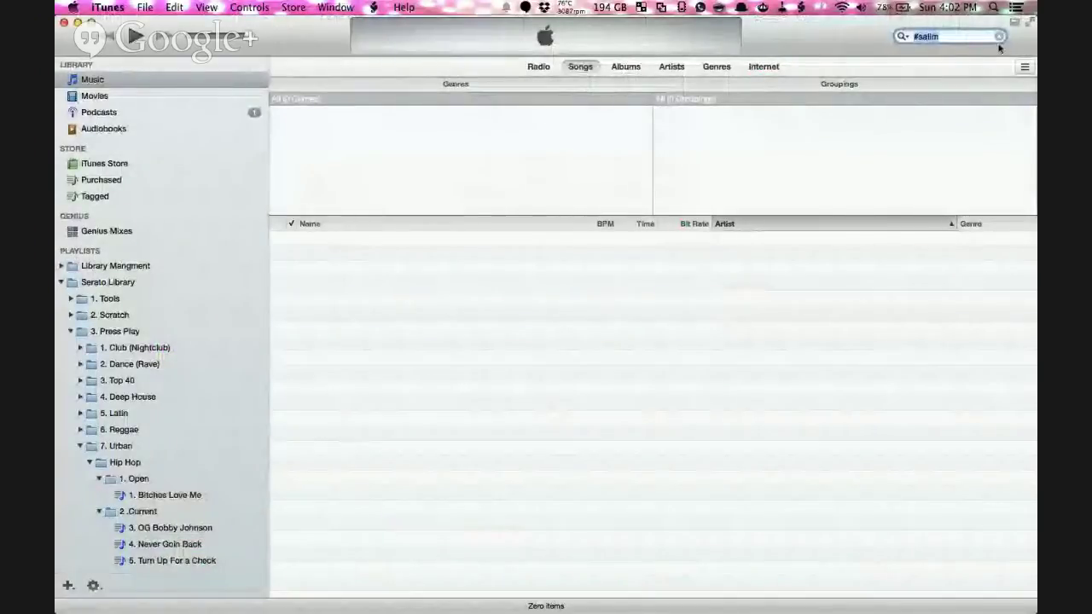
type("top of th")
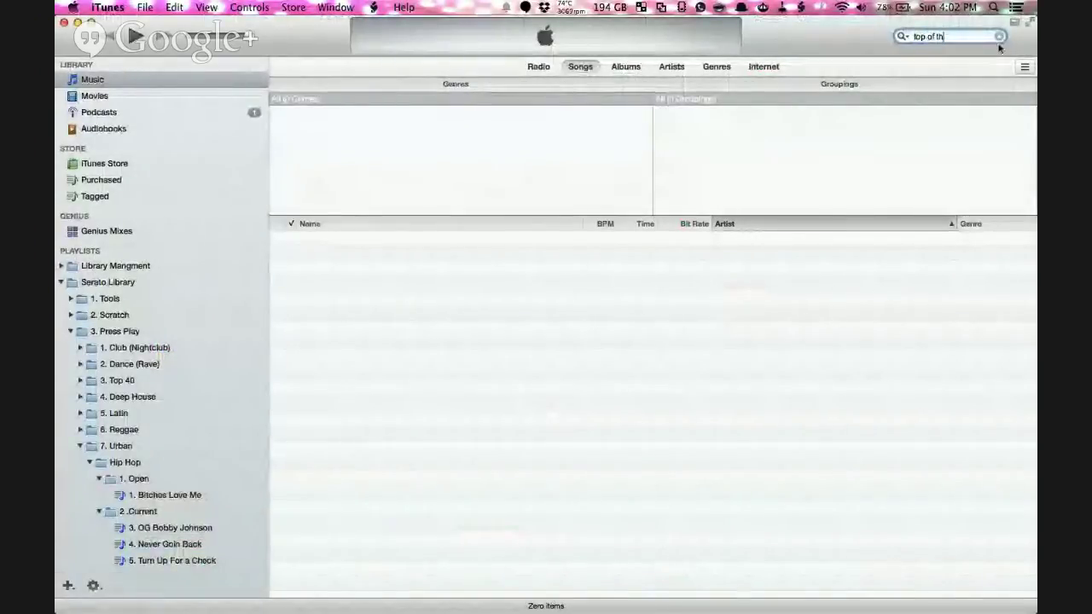
type("e world")
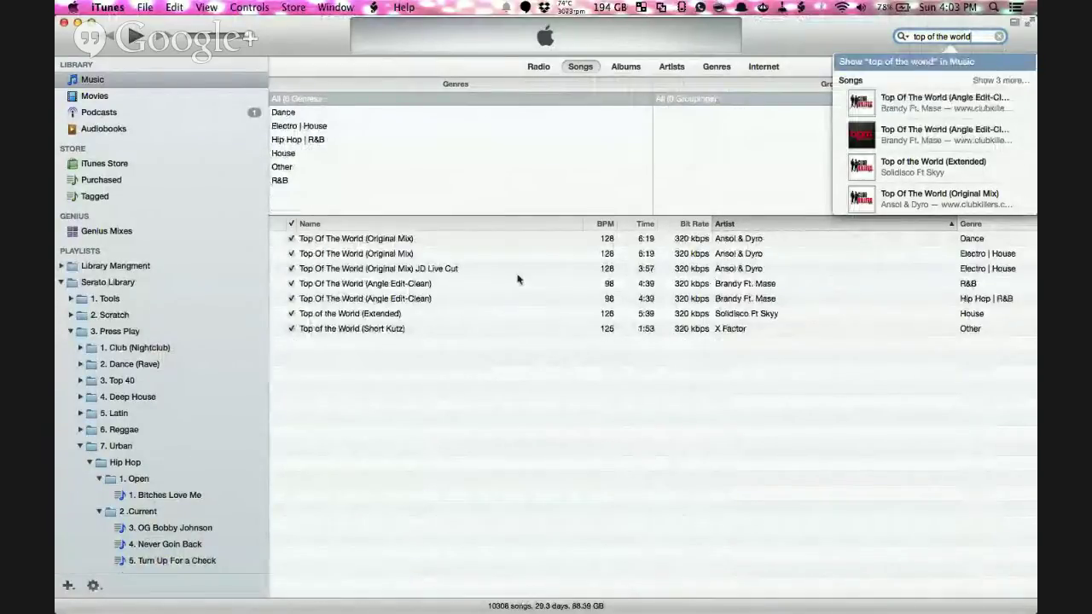
left_click(482, 283)
left_click(959, 36)
type("top")
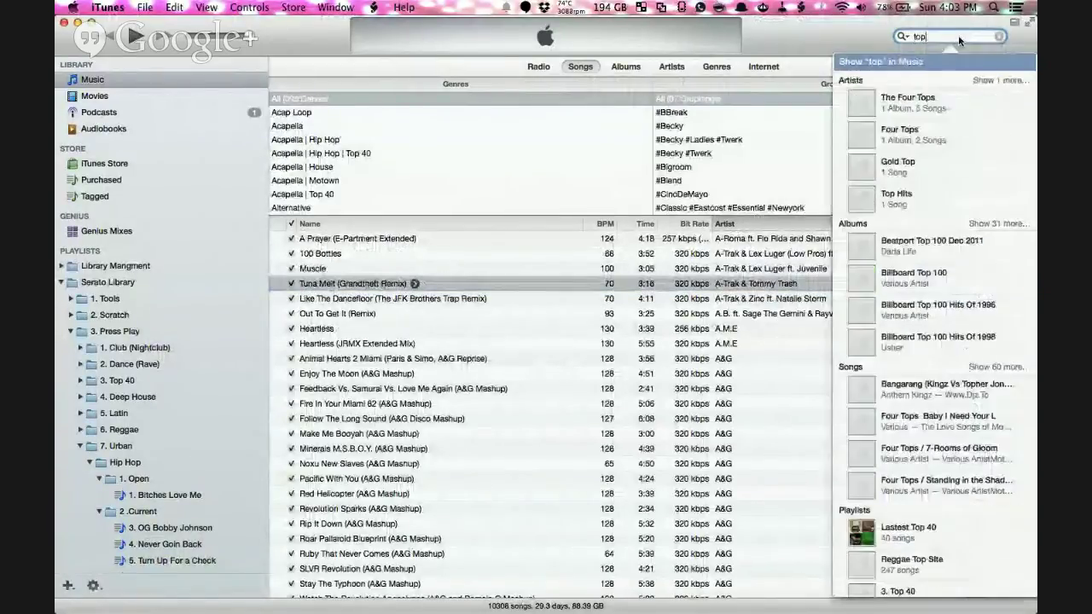
type(" of the world")
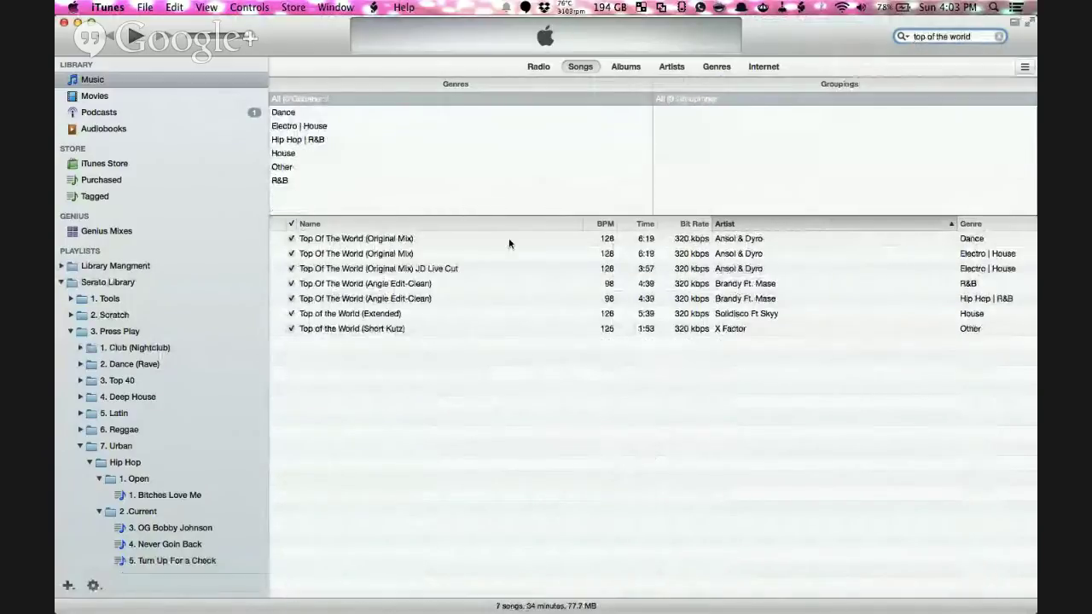
Switch from iTunes to Scratch Live to check the retitled Top Of The World track.
left_click(396, 346)
key("ctrl+Up")
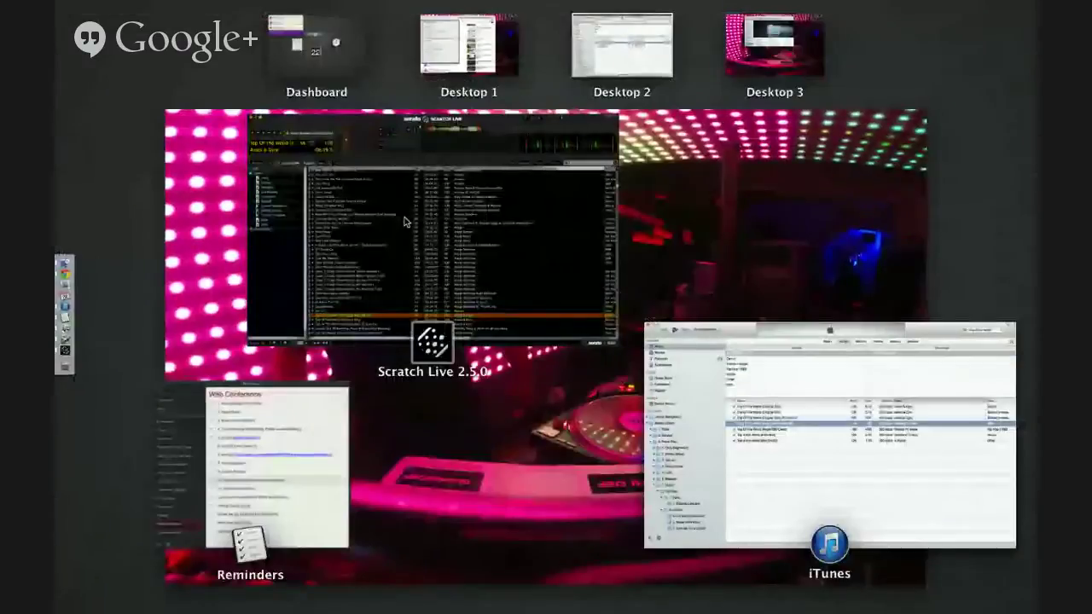
left_click(397, 294)
key("ctrl+Up")
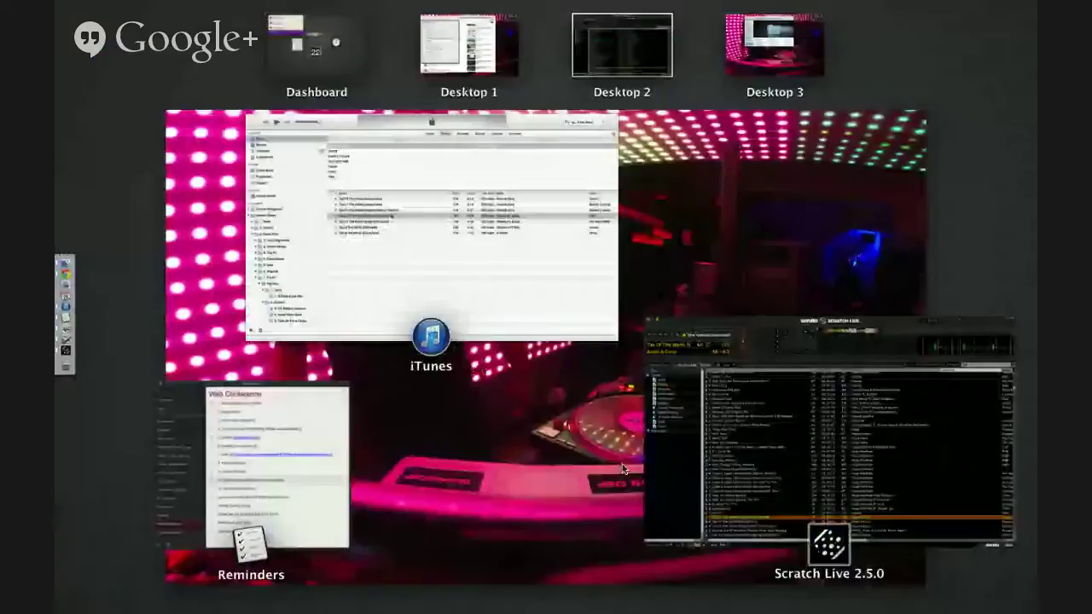
left_click(648, 389)
key("ctrl+Up")
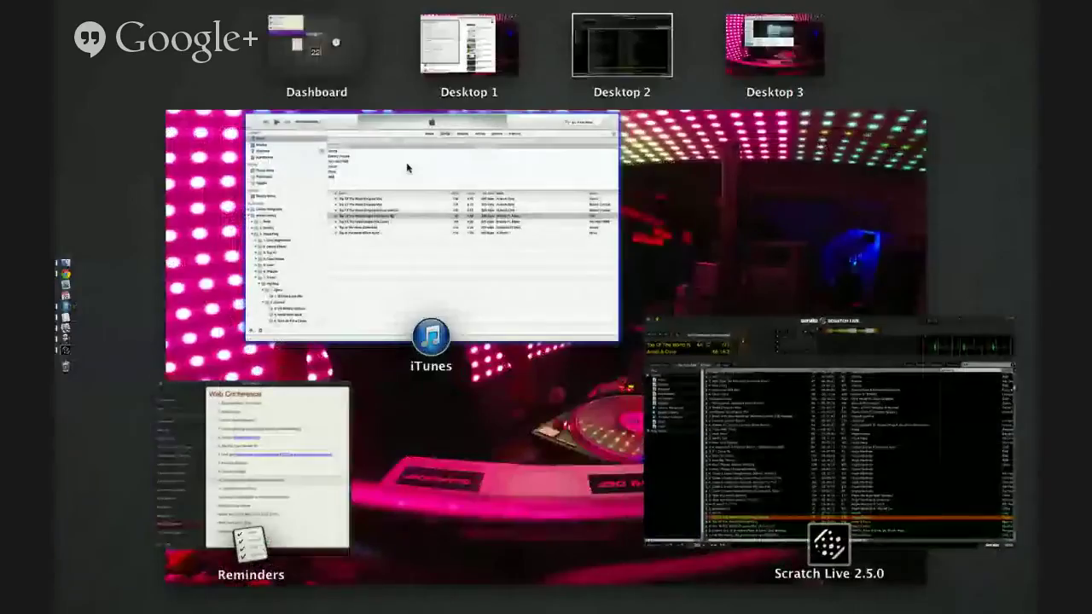
Return to iTunes and play the first Top Of The World (Original Mix) by Ansol & Dyro to refresh its title.
left_click(419, 231)
left_click(391, 241)
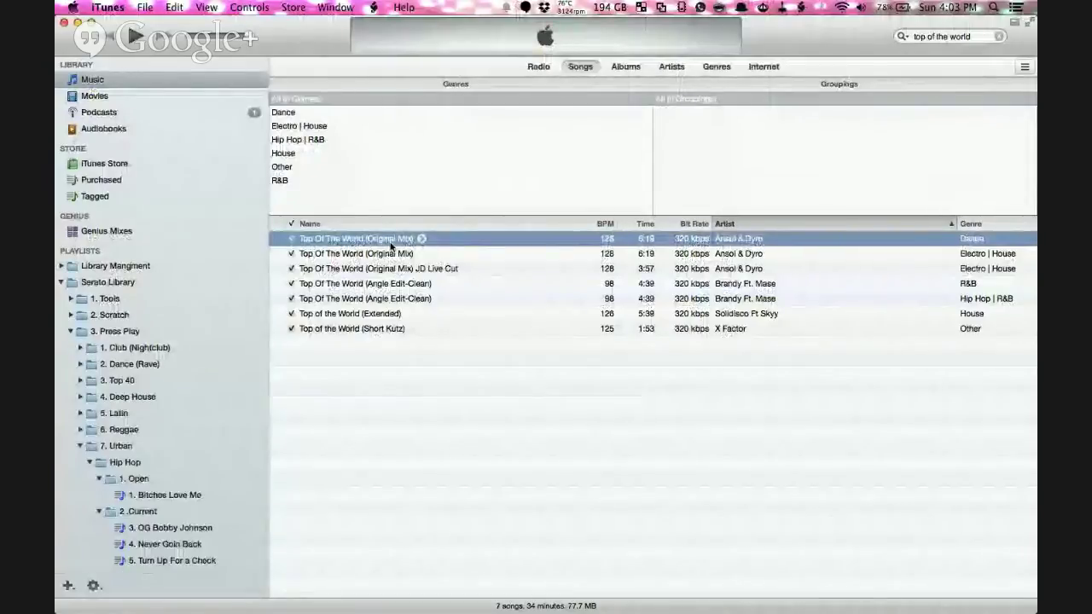
double_click(390, 242)
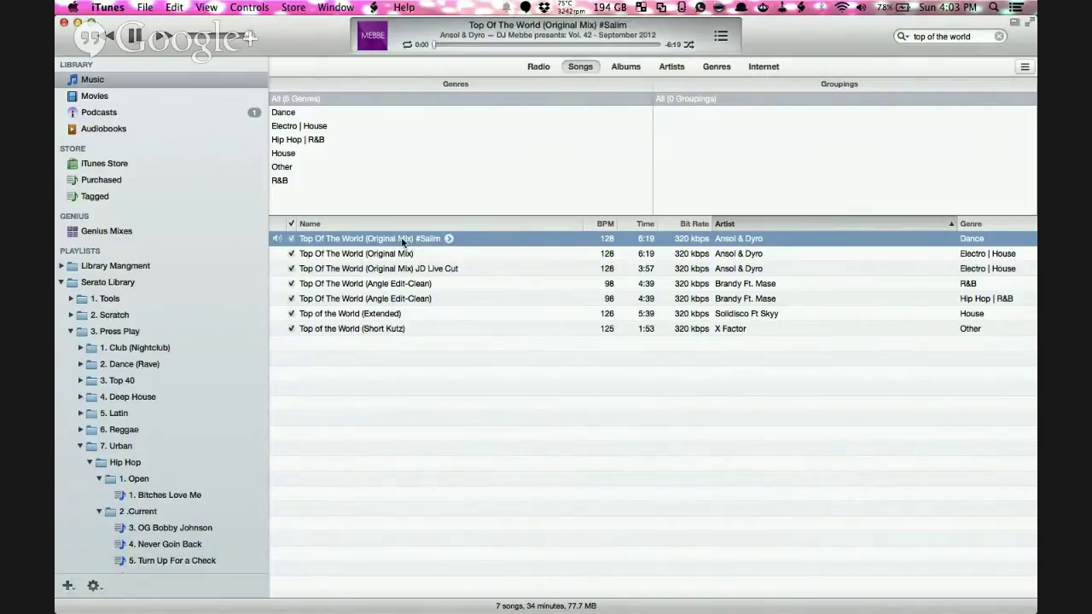
Remove the first-name hashtag from the playing track's name in its song info, leaving Top Of The World (Original Mix).
right_click(408, 242)
left_click(431, 310)
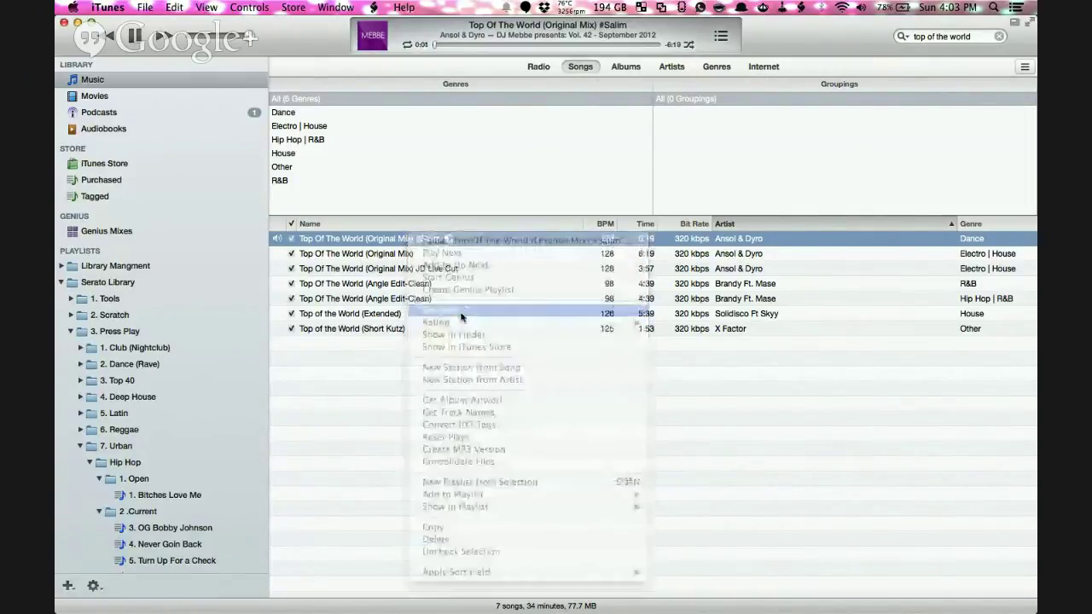
left_click(641, 90)
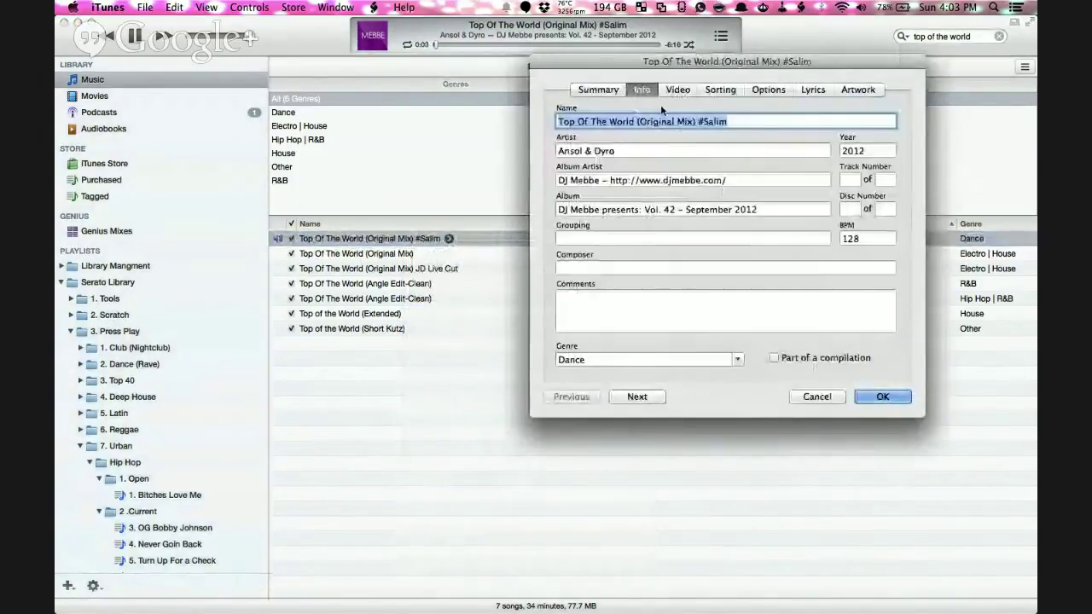
left_click(704, 122)
double_click(704, 122)
key("BackSpace")
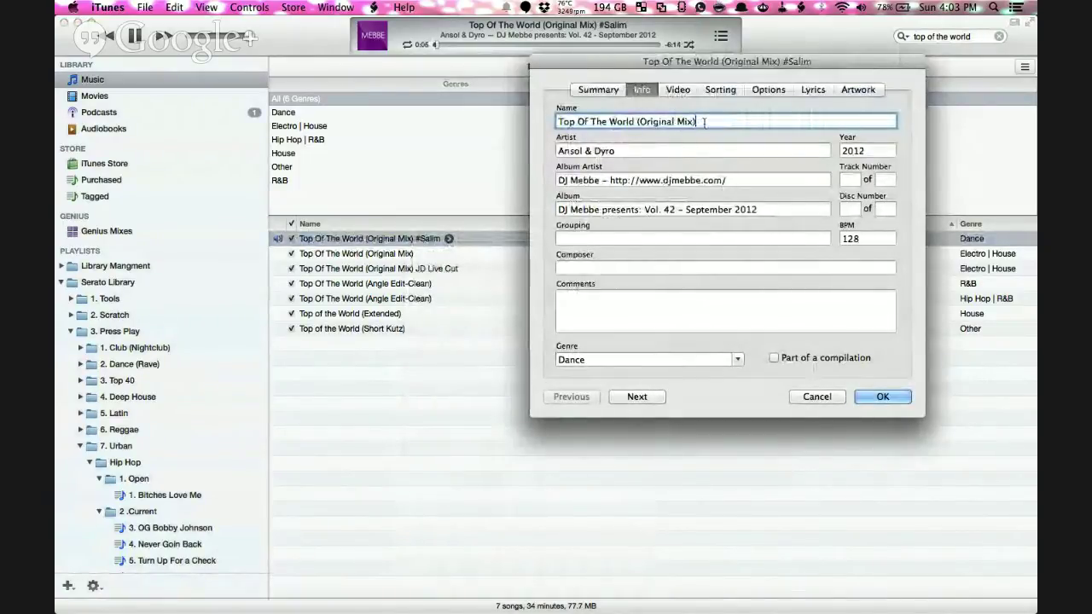
key("Return")
Switch to Scratch Live and reload the first Top Of The World (Original Mix) after loading You & I, to refresh its title.
key("ctrl+Up")
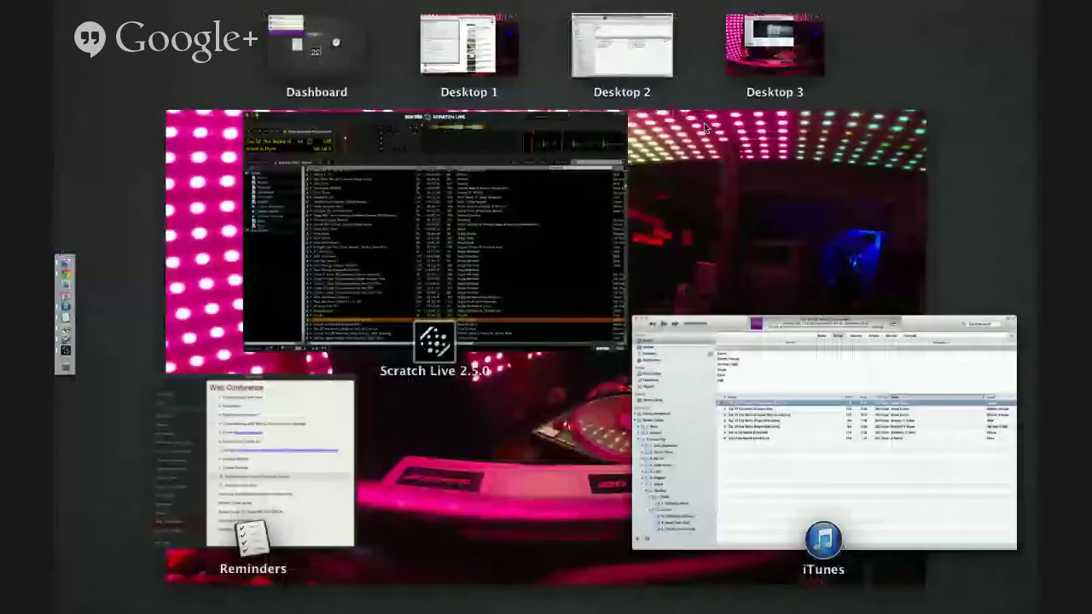
left_click(502, 216)
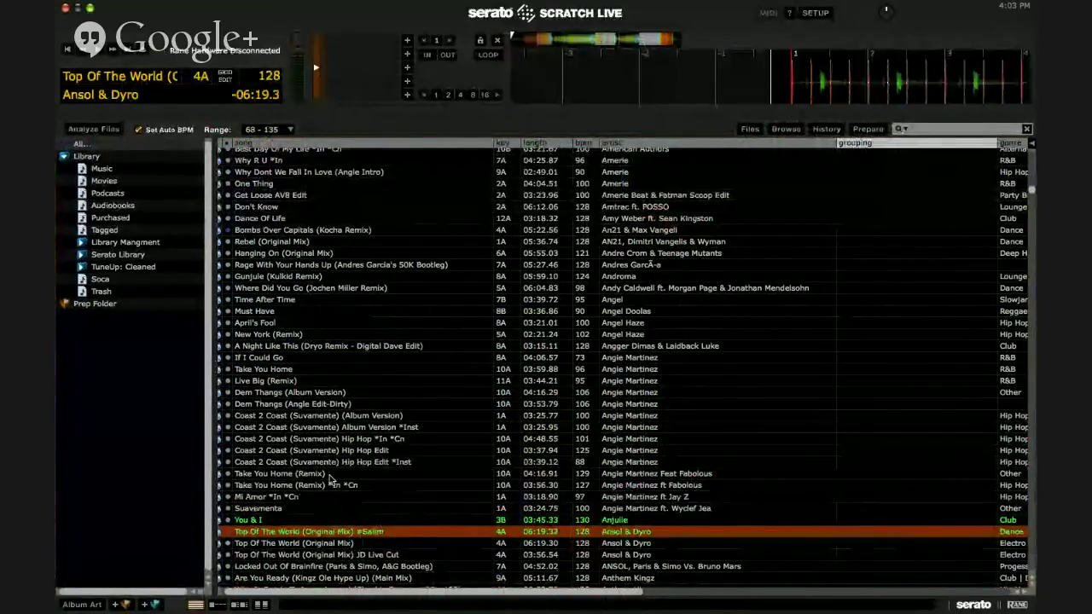
key("Up")
key("shift+Left")
key("Down")
key("shift+Left")
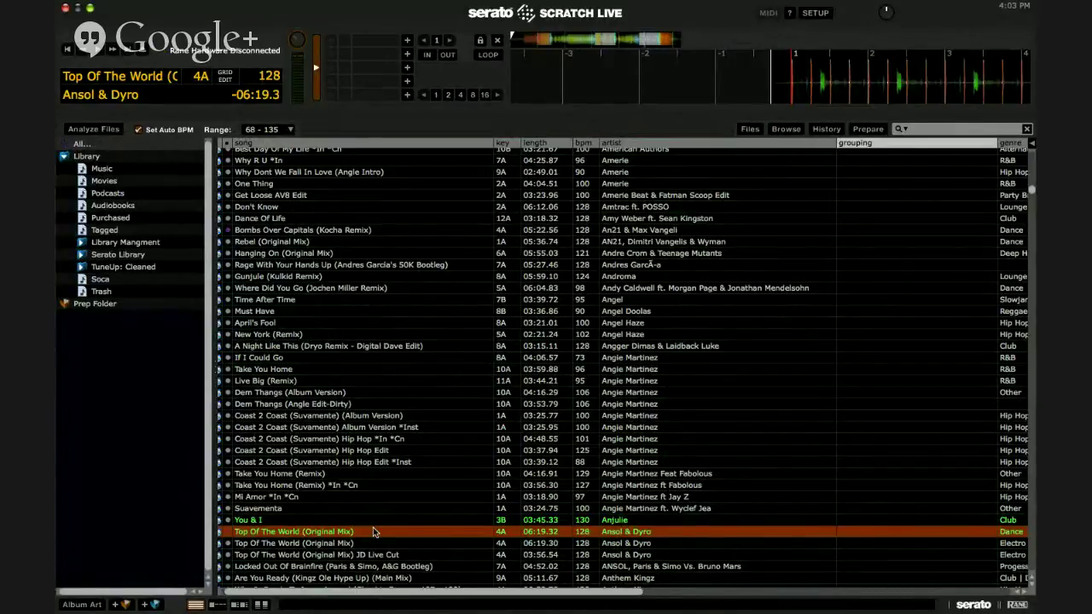
Switch to iTunes and look through its tag scripts for the one that refreshes selected tags.
key("ctrl+Up")
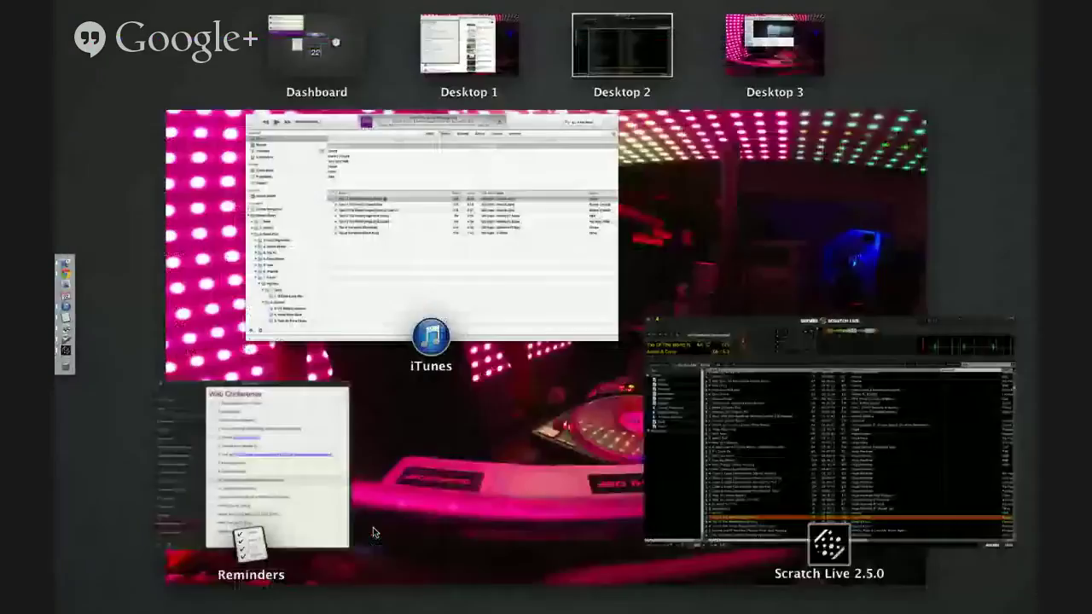
left_click(751, 479)
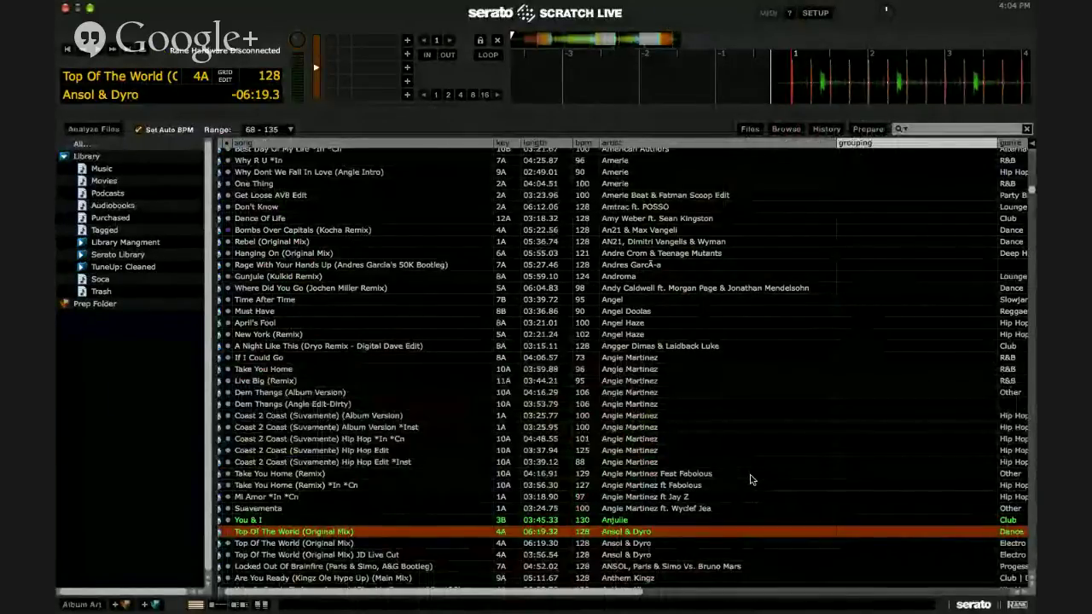
key("ctrl+Up")
left_click(522, 216)
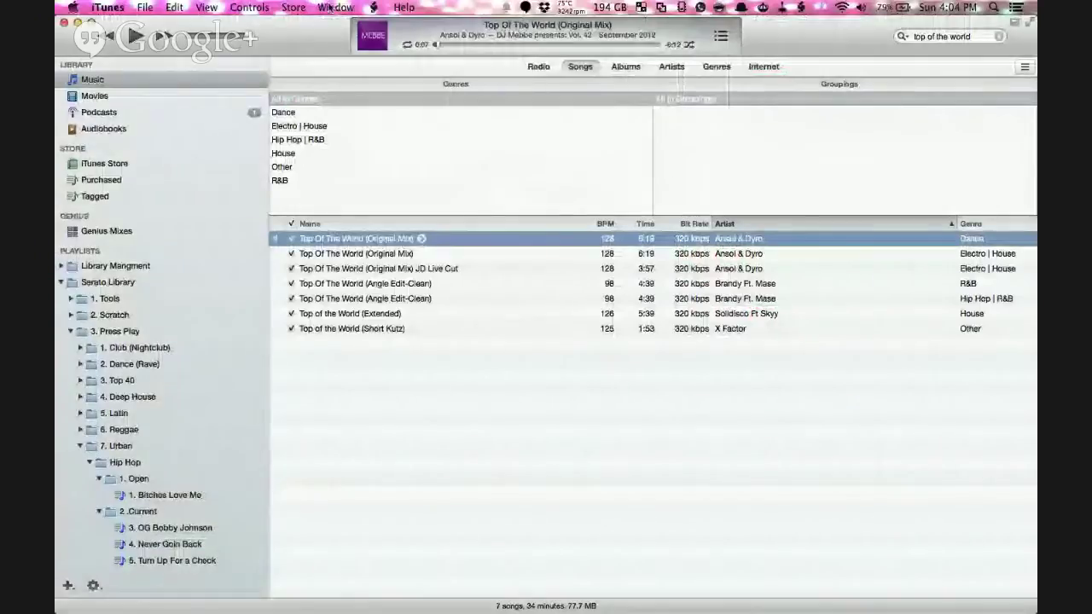
left_click(377, 7)
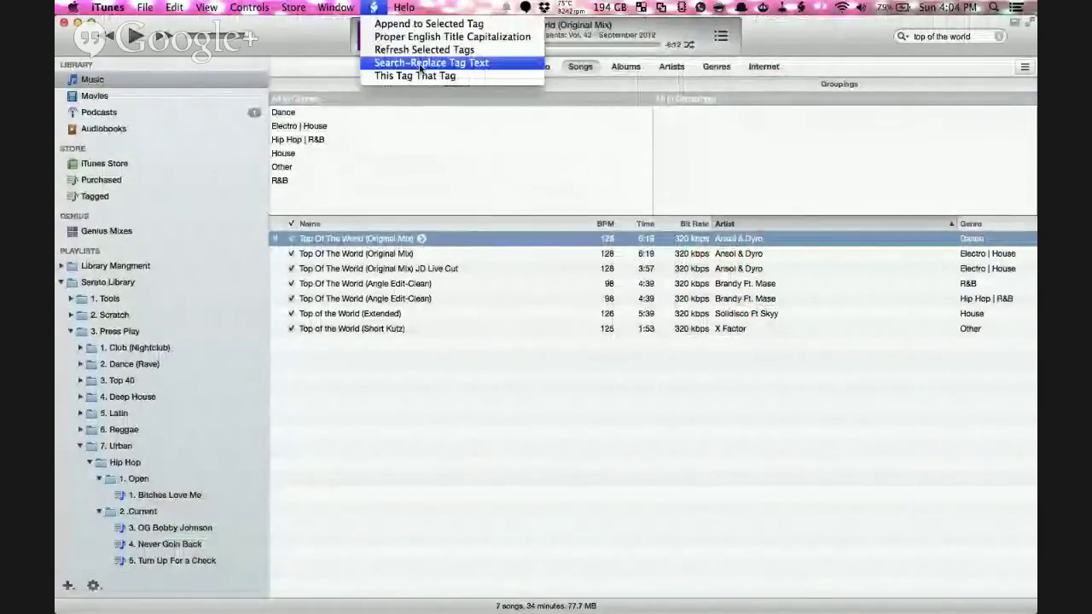
left_click(476, 54)
Return to Scratch Live and append the first-name hashtag to the title of the loaded Top Of The World (Original Mix).
key("ctrl+Up")
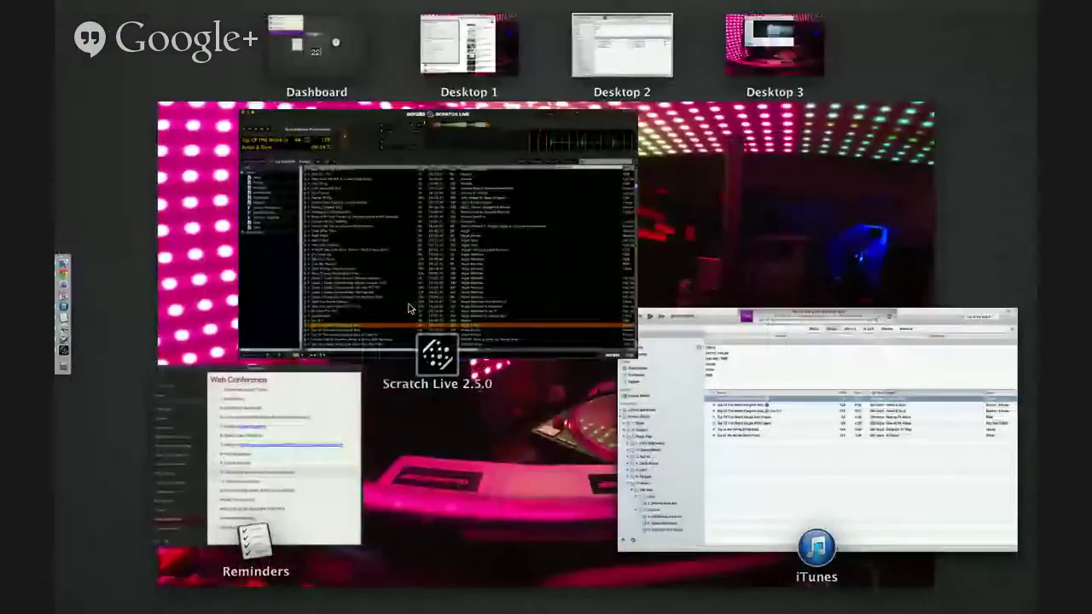
left_click(389, 342)
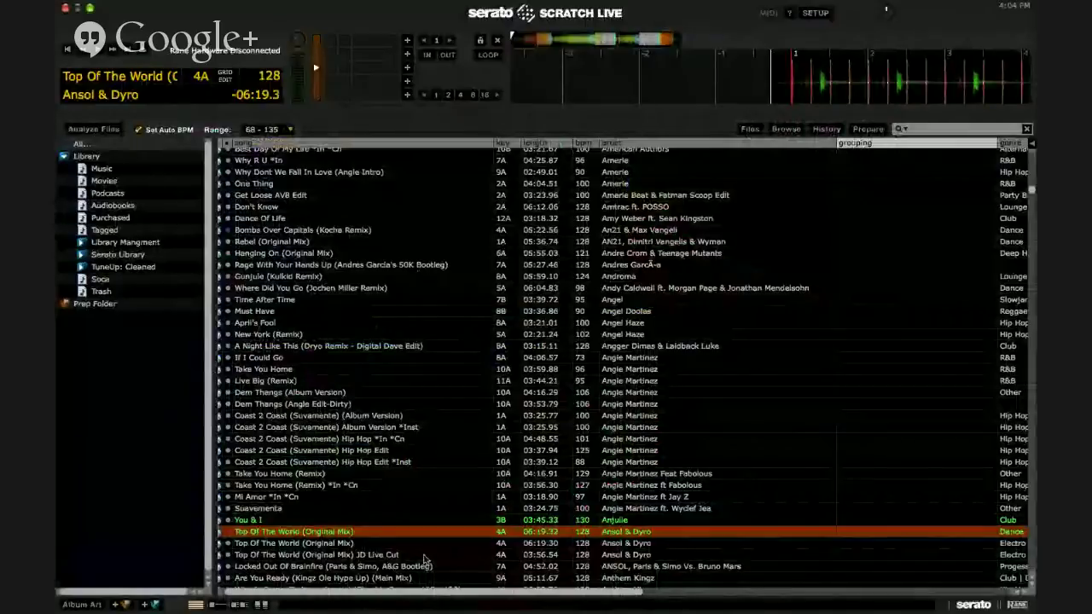
left_click(247, 532)
key("Right")
type("#Salim")
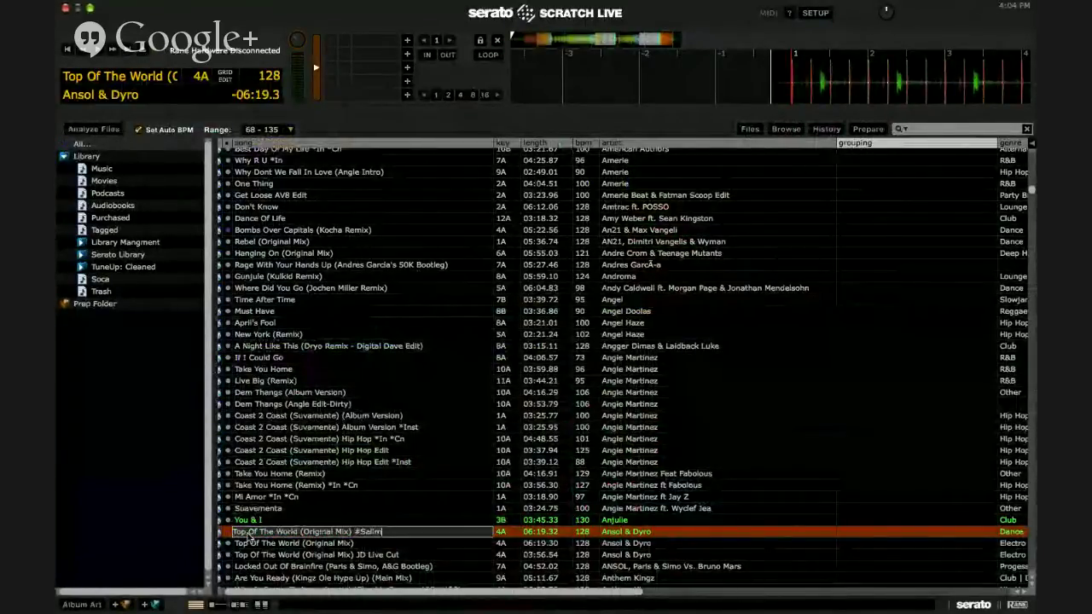
key("Return")
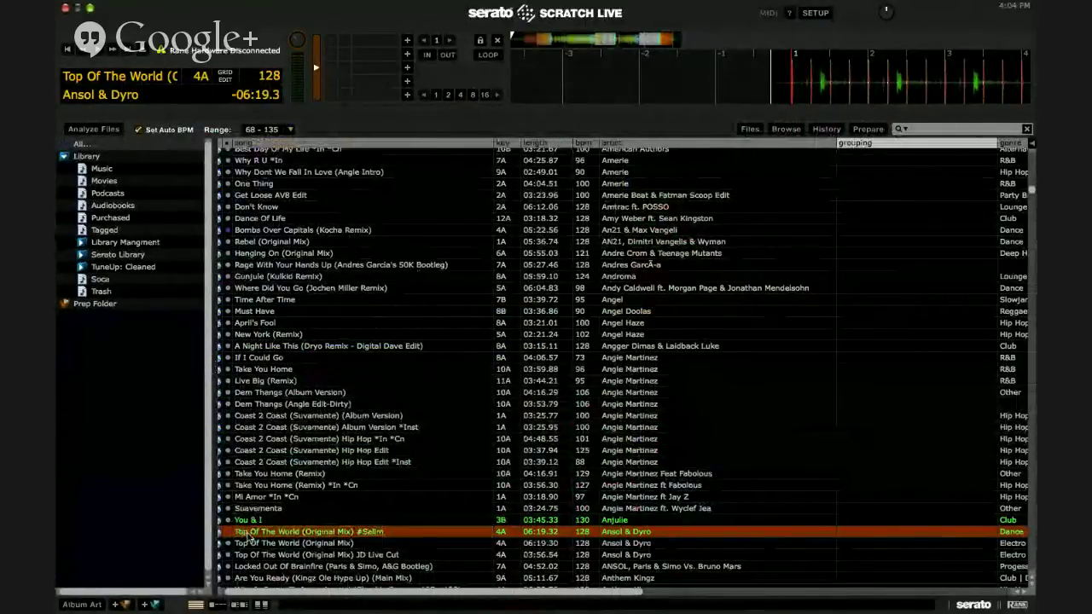
Move the selection off the retitled track up to Mi Amor *In *Cn while its tags are written.
key("Up")
key("Down")
key("Up")
key("Up")
key("Up")
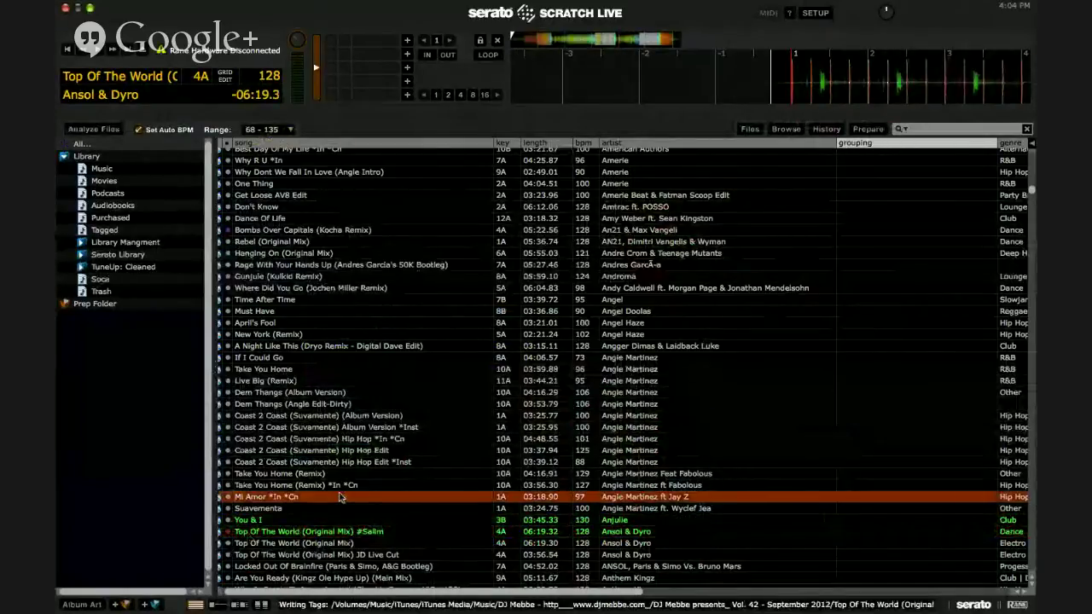
scroll(373, 464, "up", 5)
scroll(373, 463, "down", 5)
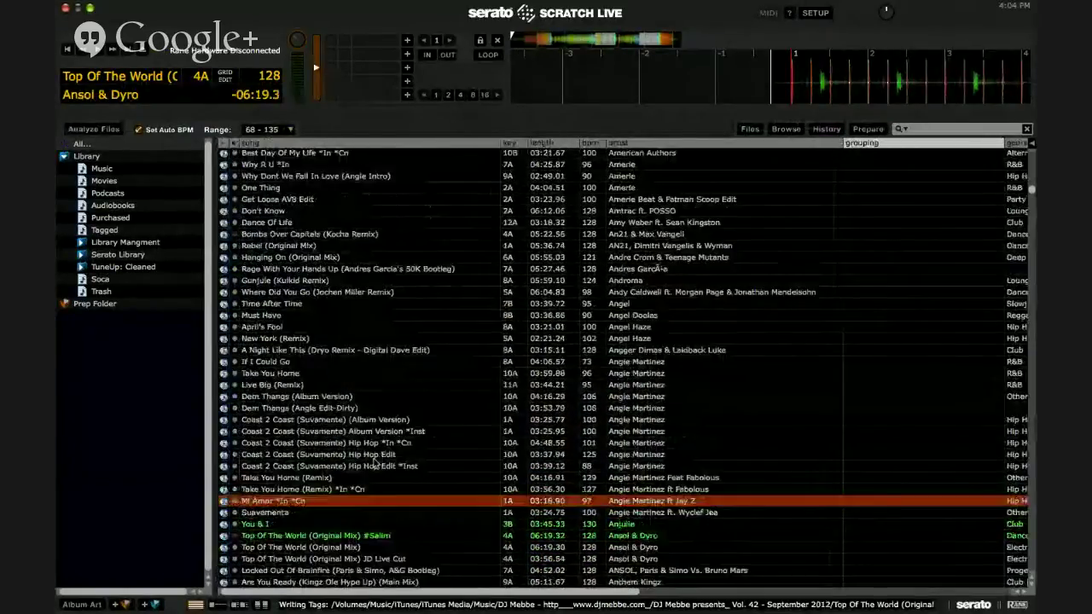
Switch to iTunes and run the Refresh Selected Tags script on all the listed Top Of The World songs.
key("super+Tab")
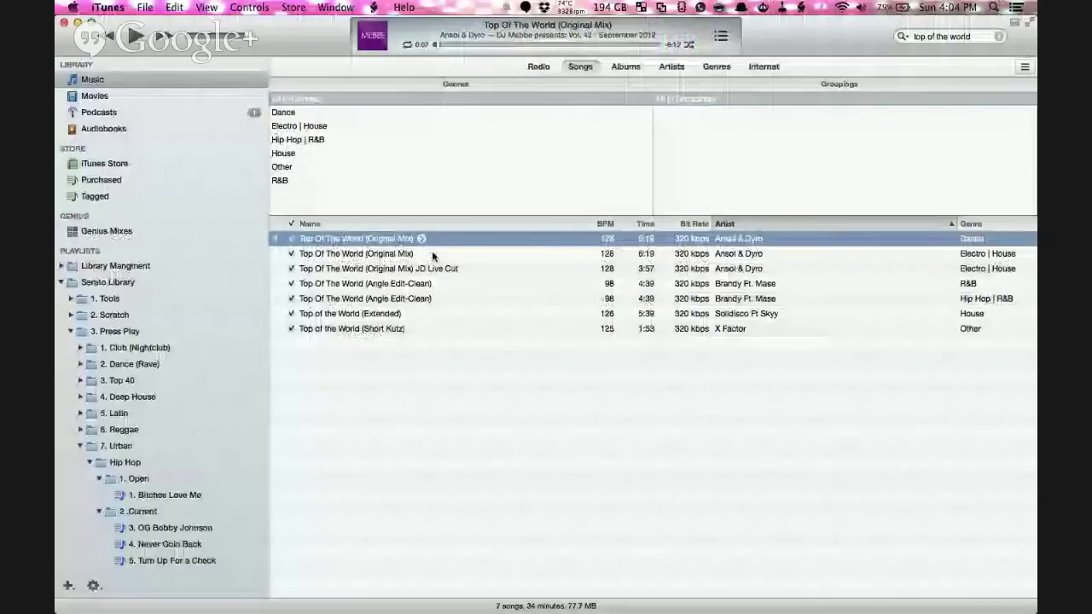
key("super+a")
left_click(335, 7)
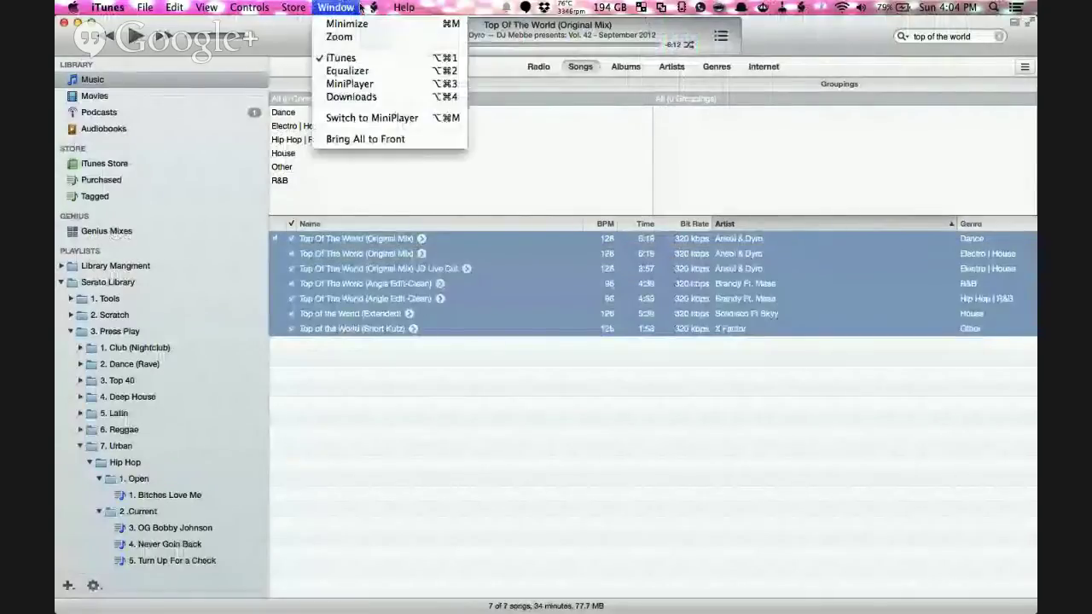
mouse_move(373, 7)
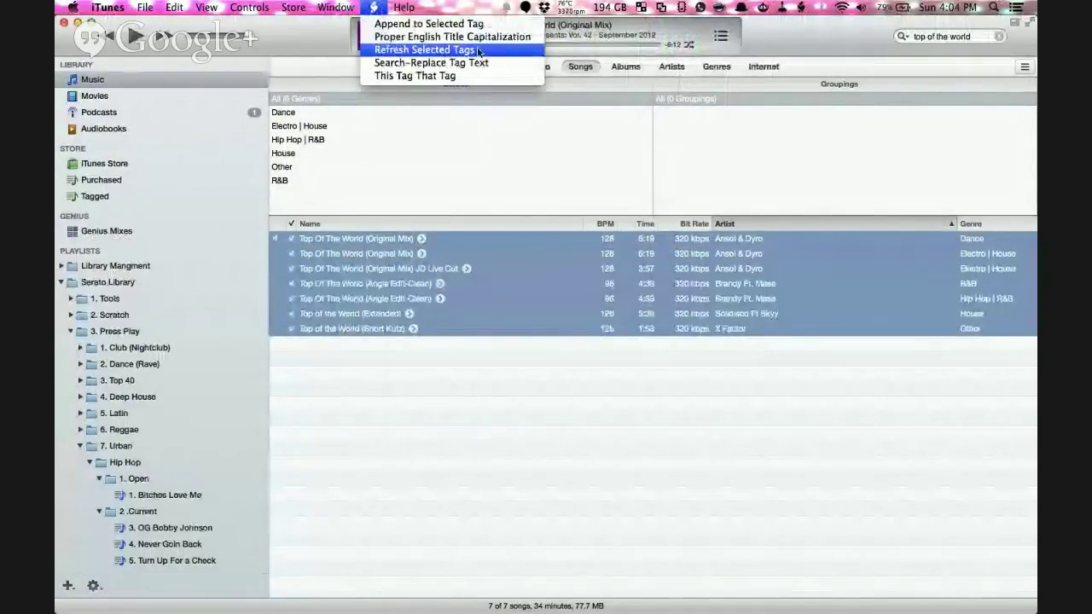
left_click(439, 49)
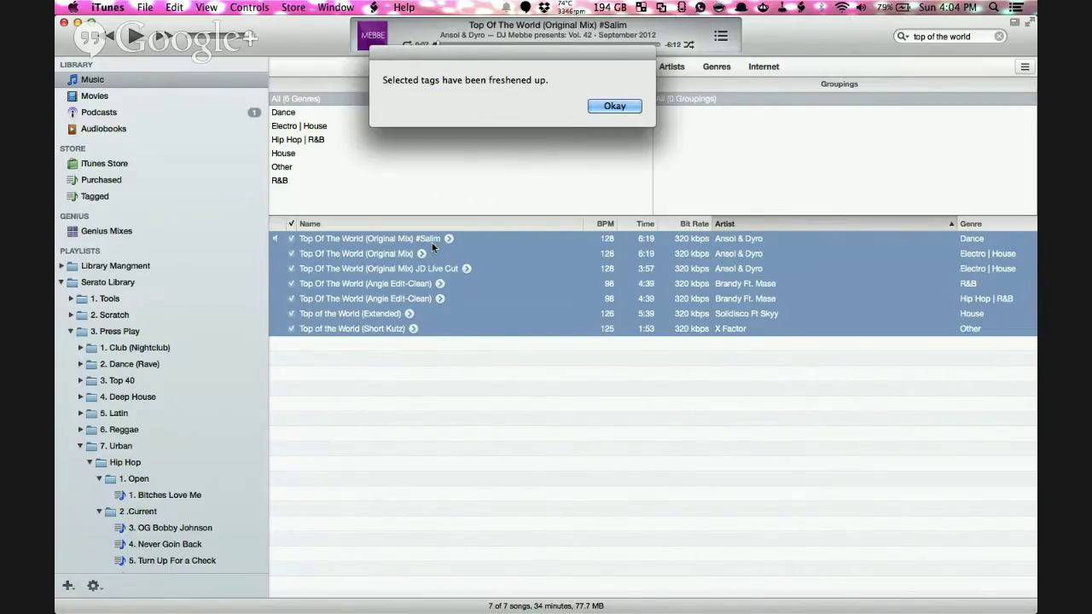
key("Return")
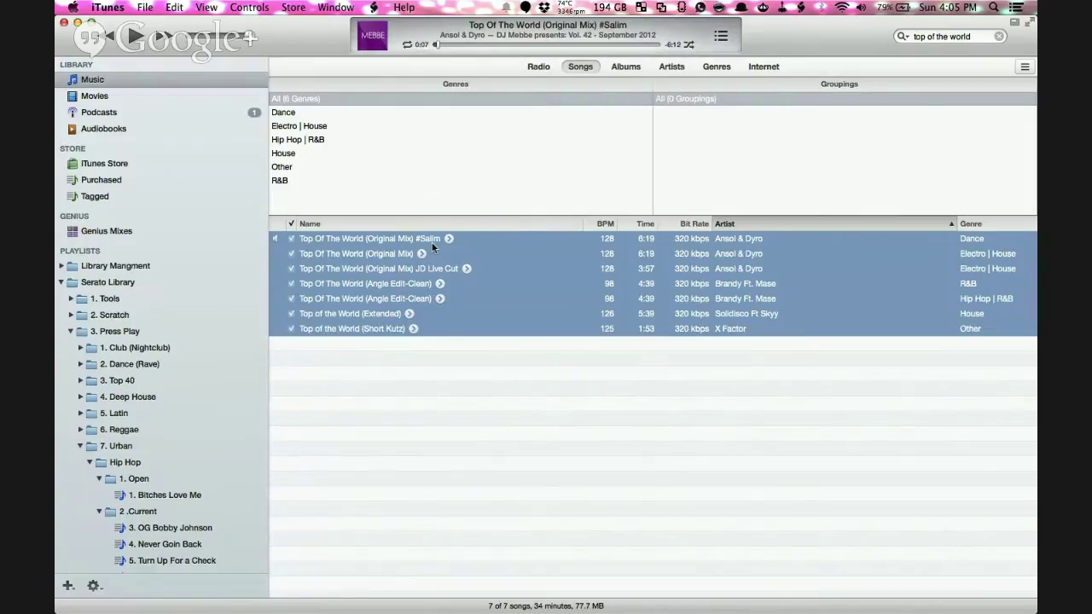
Switch to Chrome and check the notifications on the Library Management Web Conference event page in Facebook.
key("super+Tab")
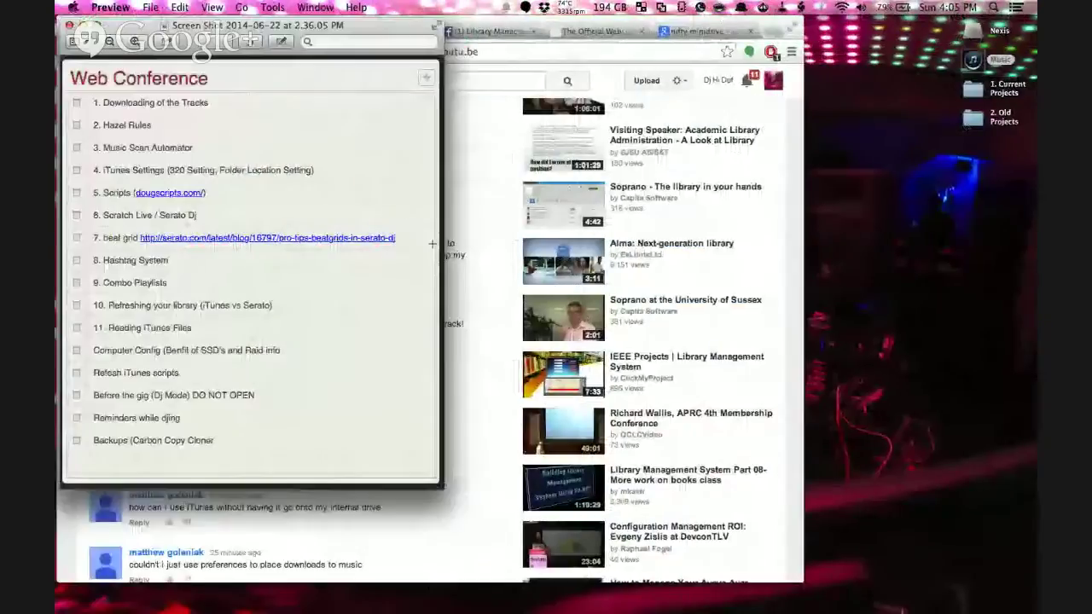
left_click(482, 33)
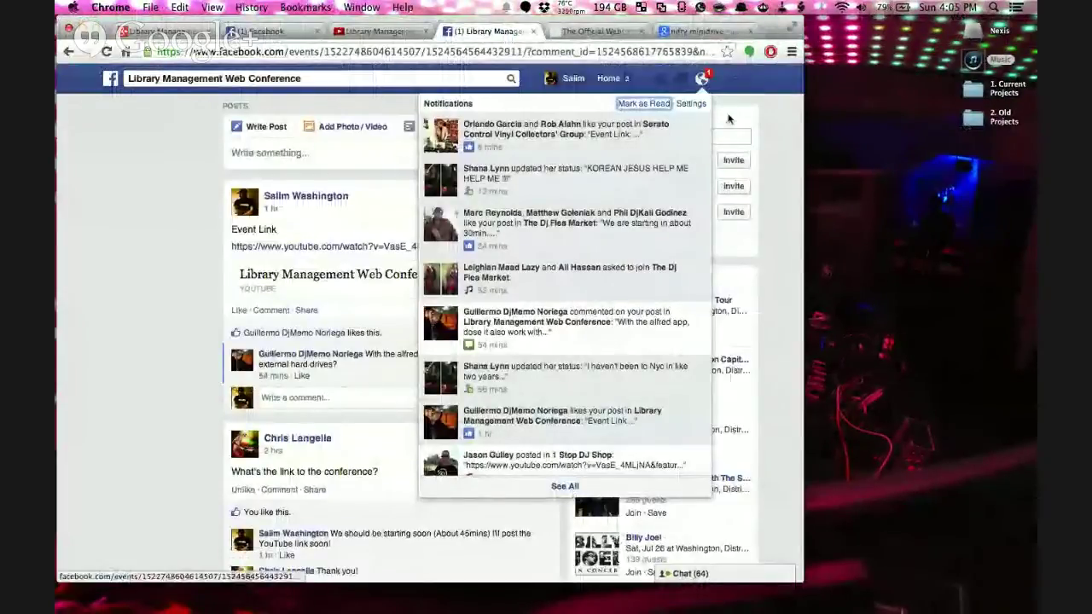
left_click(702, 79)
left_click(703, 79)
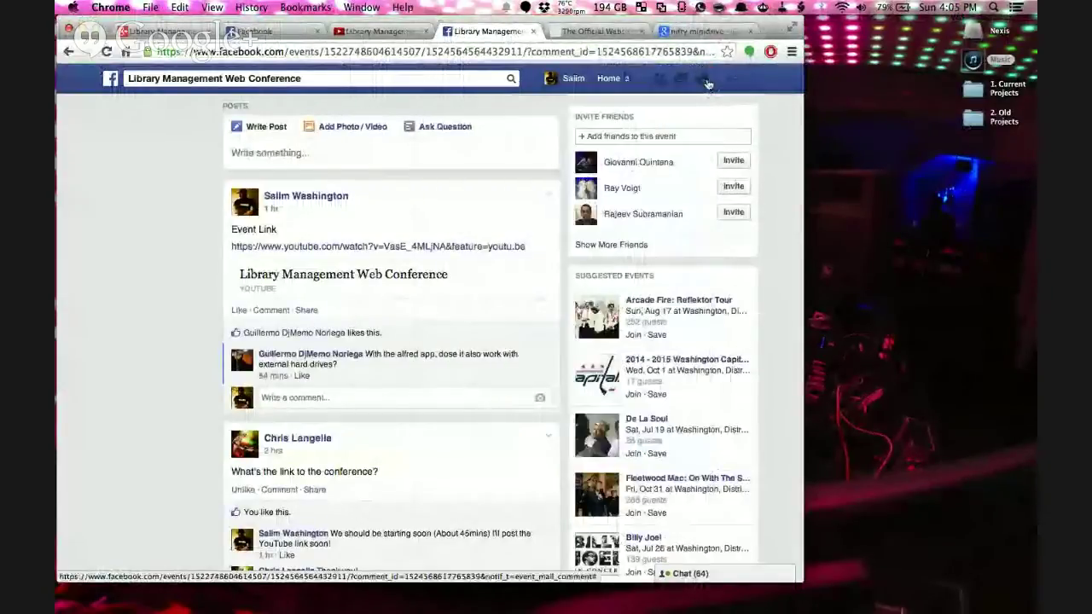
Reload the YouTube page of the Library Management Web Conference stream and read through its viewer comments.
left_click(380, 32)
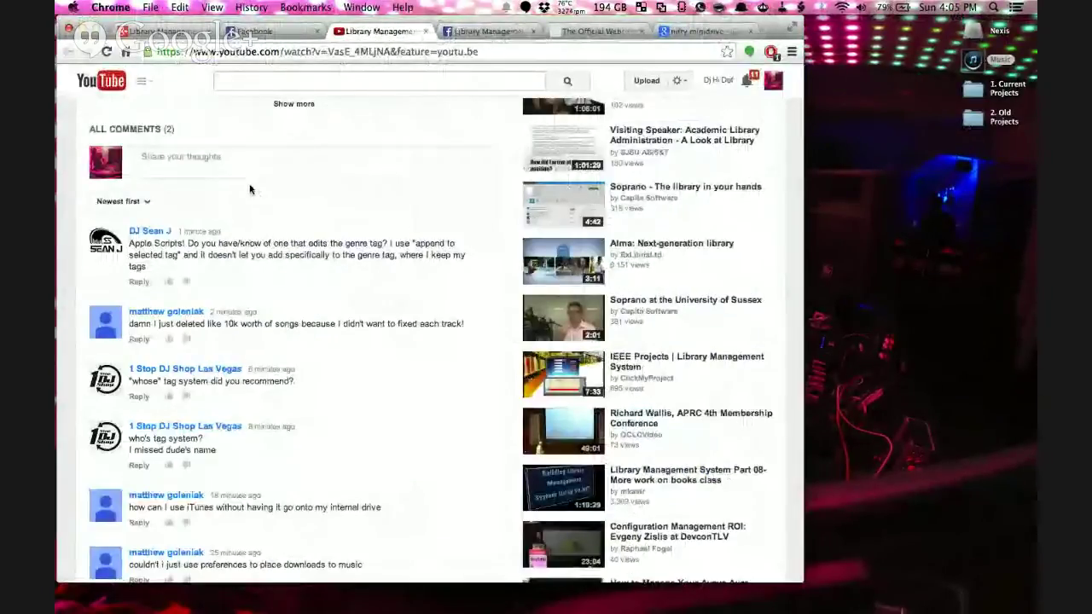
scroll(251, 188, "up", 3)
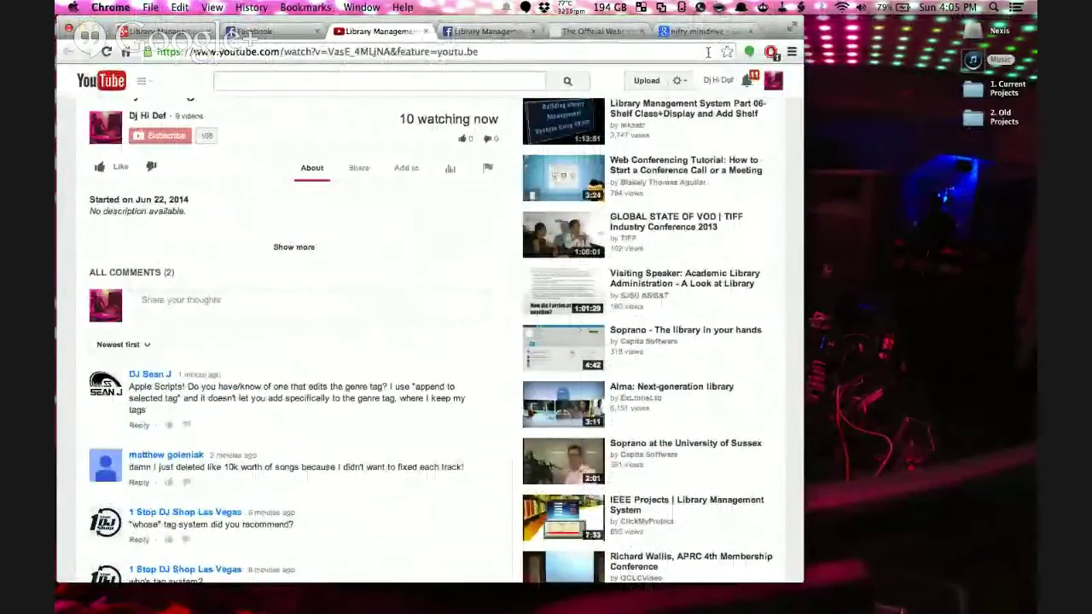
left_click(698, 52)
key("Return")
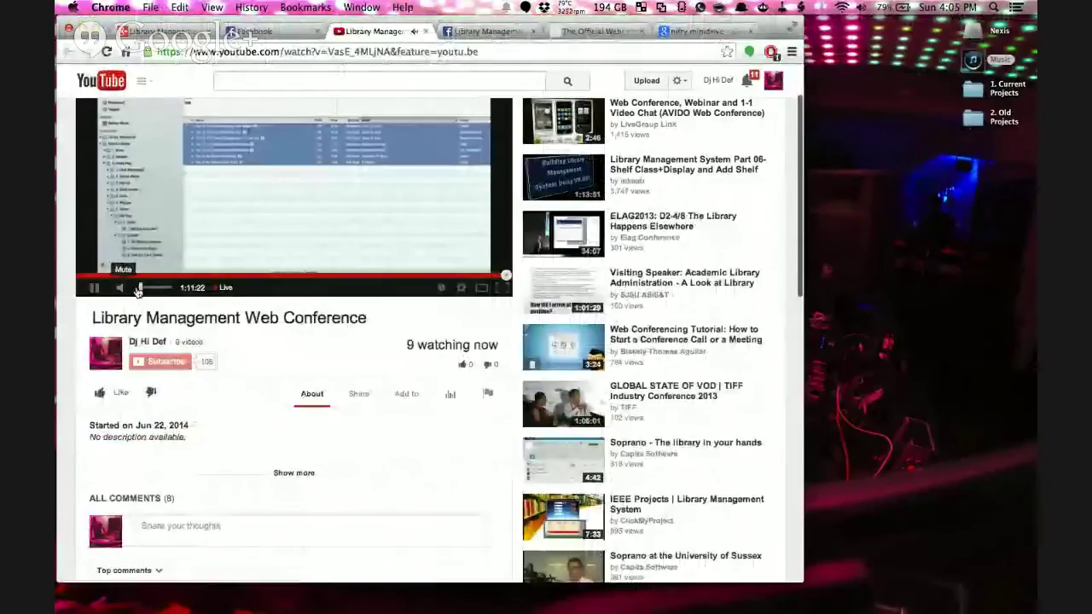
scroll(184, 397, "down", 5)
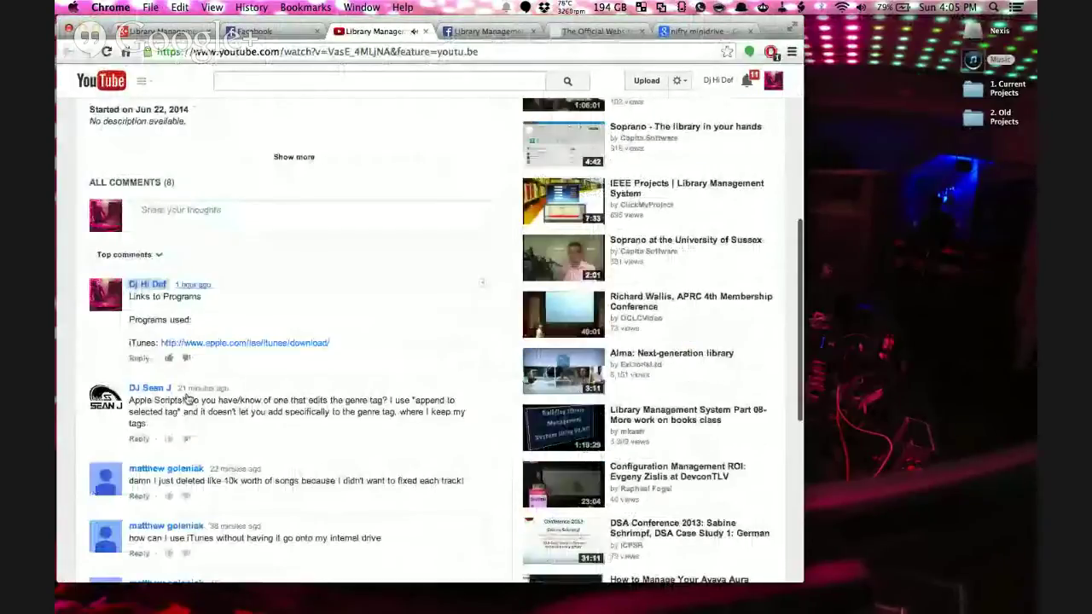
scroll(384, 349, "down", 5)
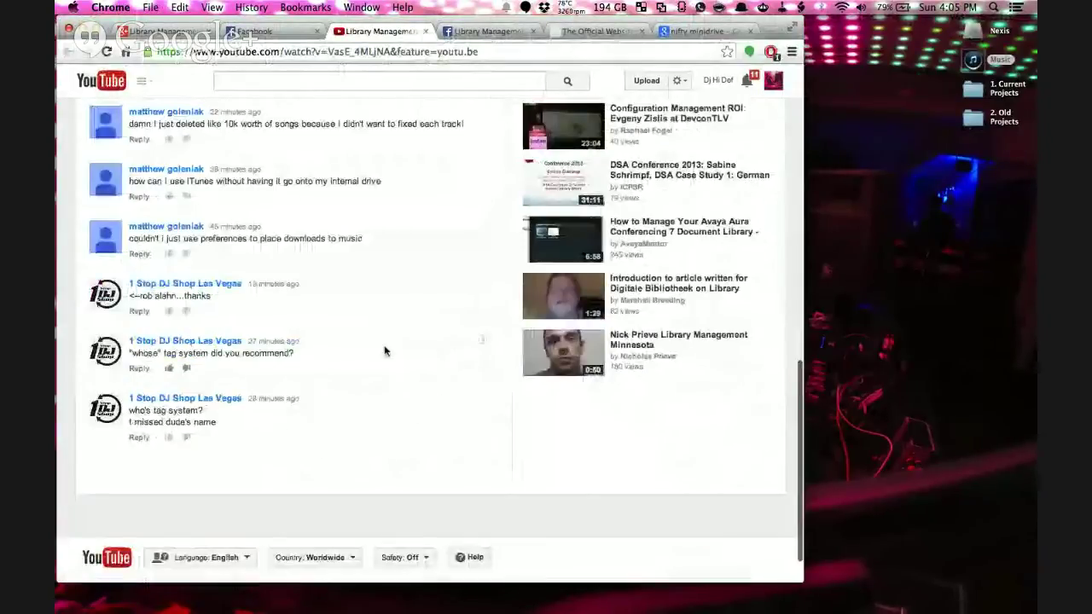
Switch to Reminders and check the topics in the Web Conference list.
key("super+Tab")
key("ctrl+Up")
left_click(302, 454)
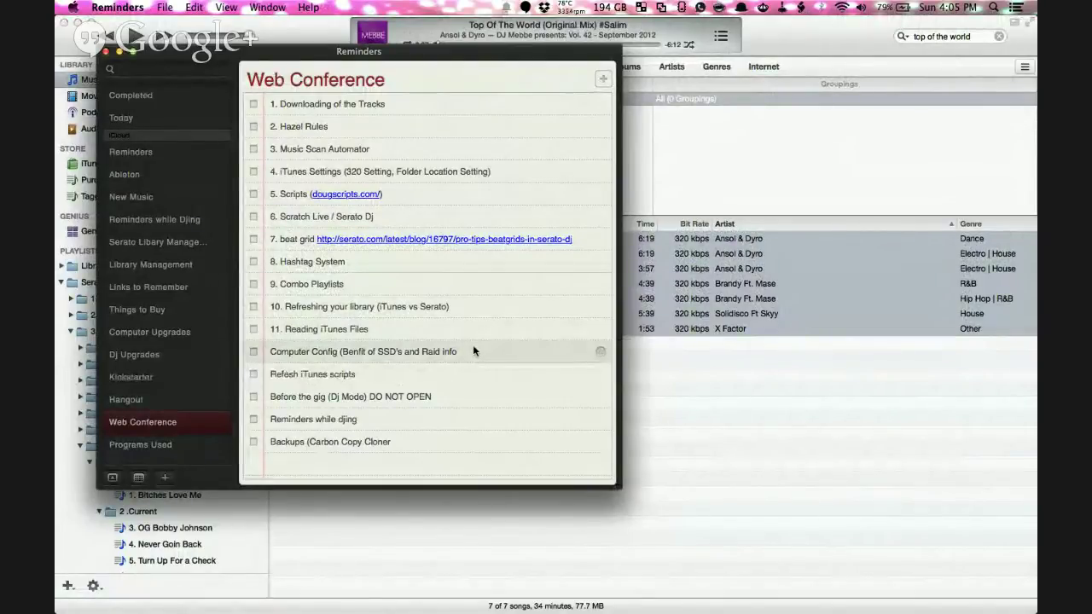
Return to Scratch Live and open the June 22nd playlist under Library Mangment, 01. New Music, By Date, 2014, 06 June.
left_click(704, 418)
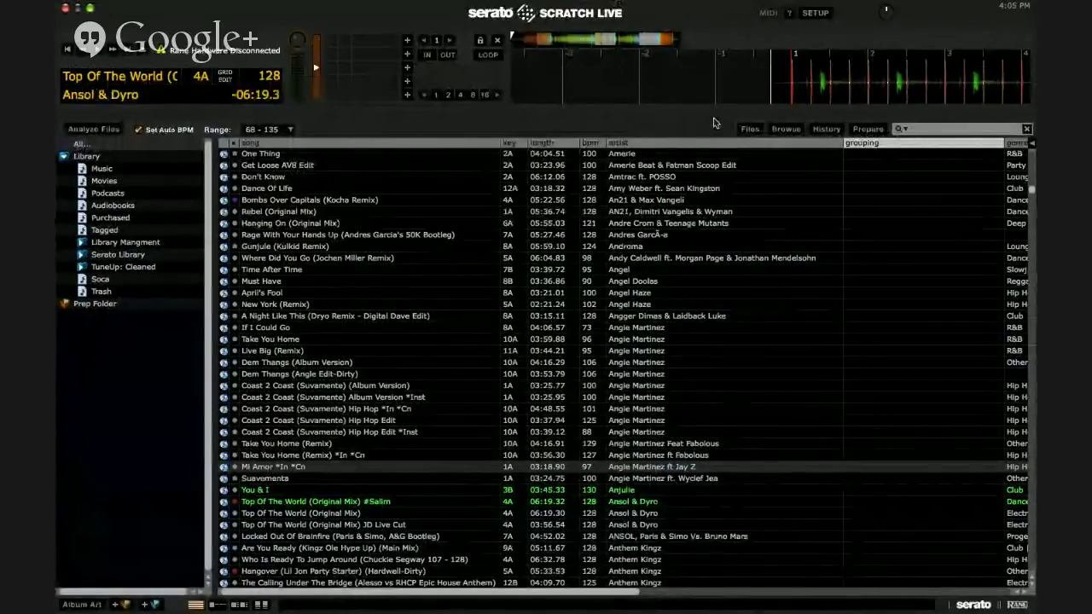
left_click(83, 255)
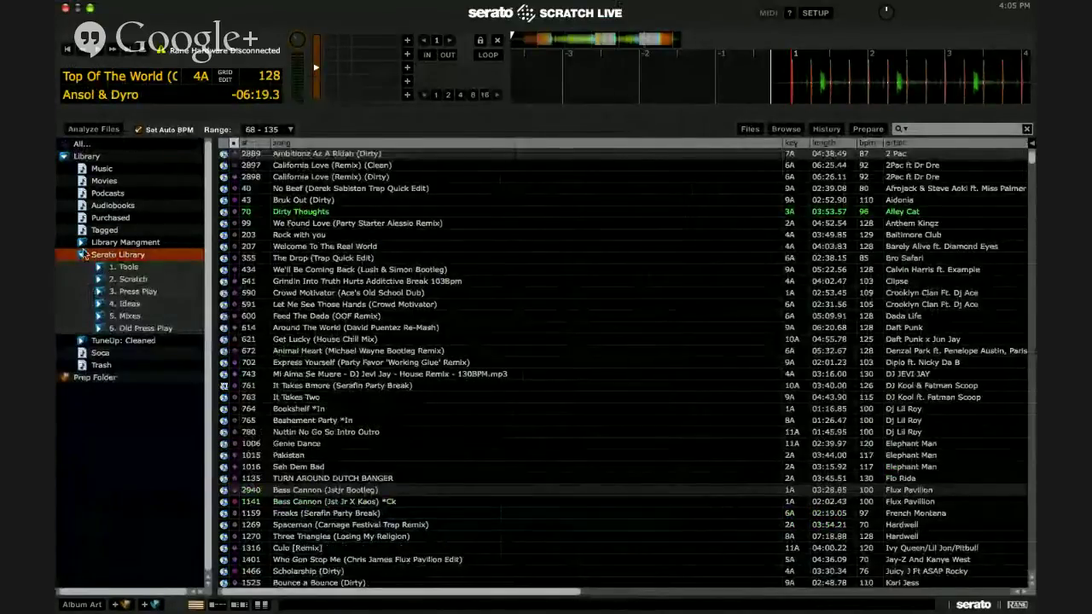
left_click(83, 243)
left_click(104, 255)
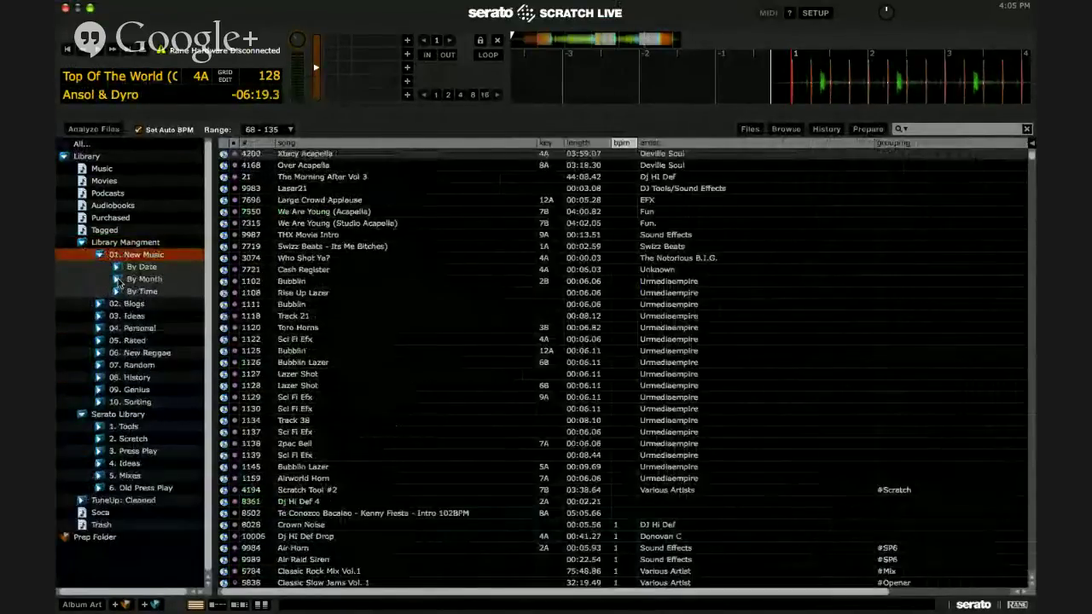
left_click(118, 267)
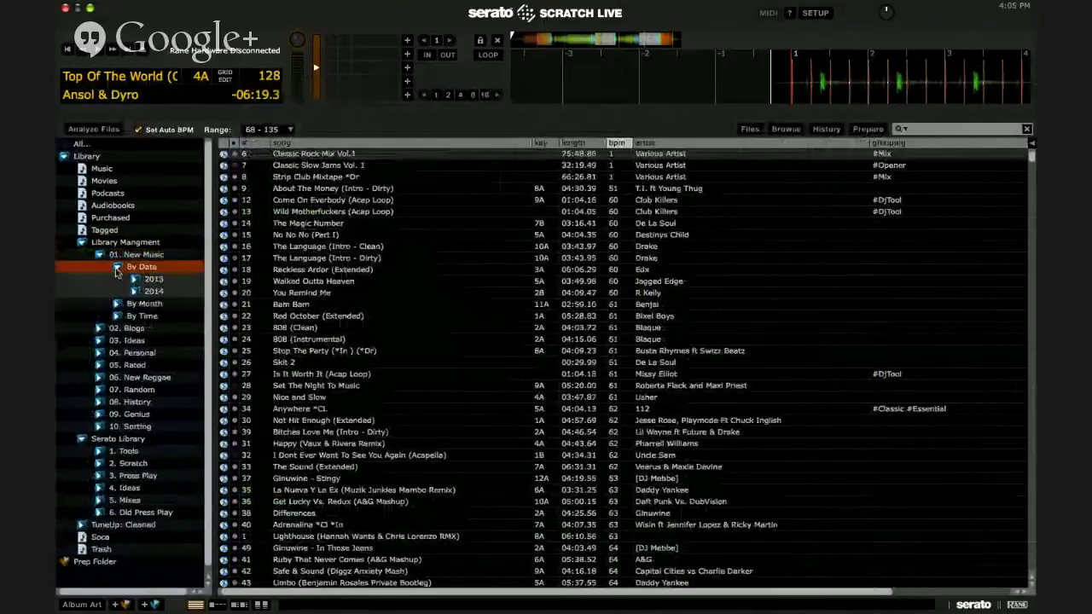
left_click(135, 291)
left_click(153, 365)
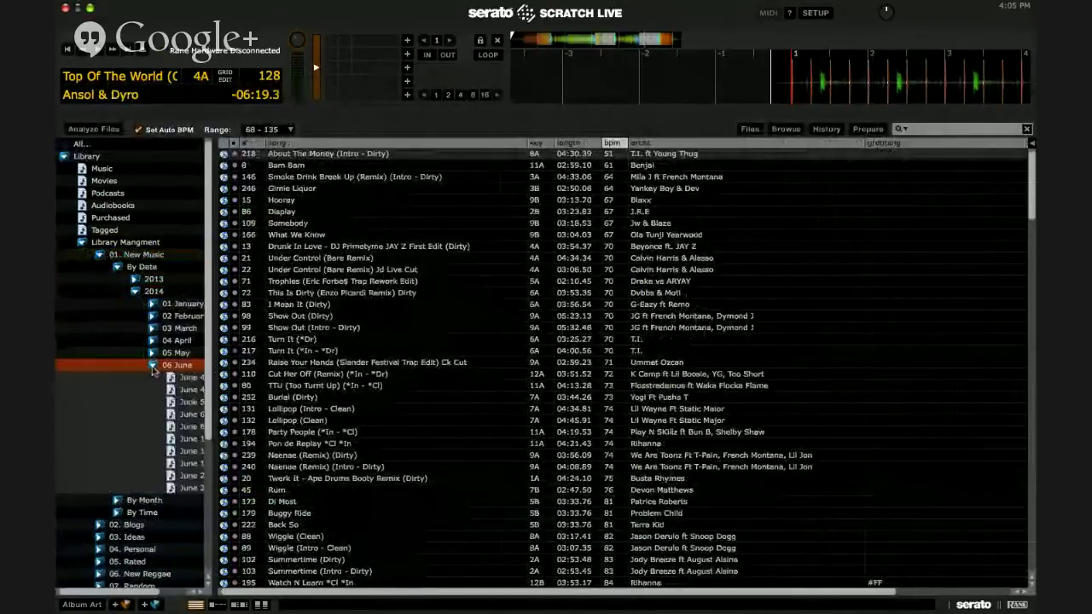
left_click(170, 433)
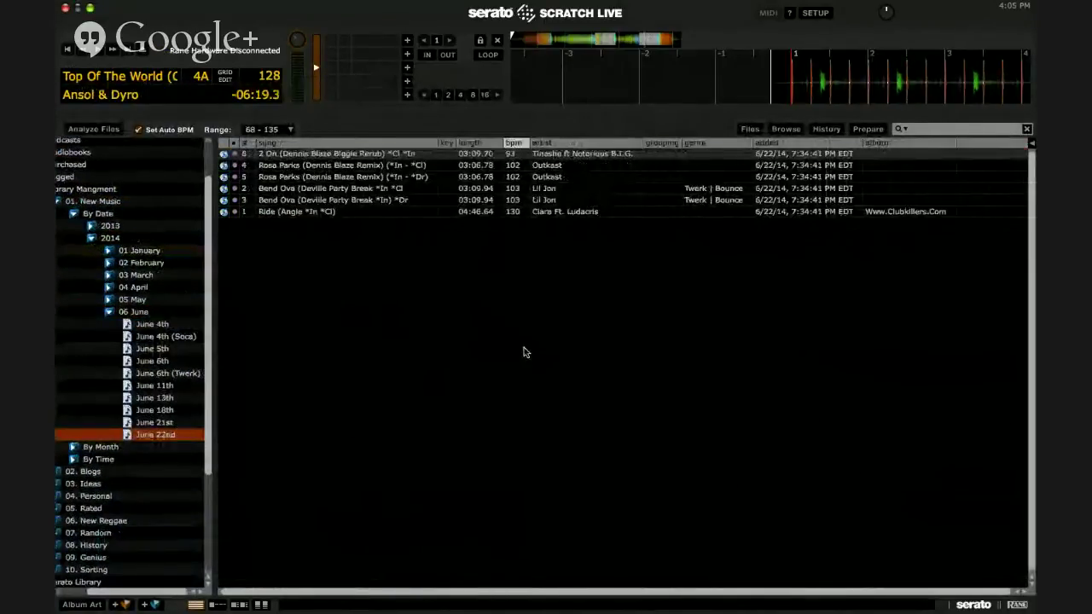
Select all the tracks in the June 22nd playlist and run Analyze Files on them.
left_click(504, 154)
key("shift+Down")
key("shift+Down")
key("shift+Down")
key("shift+Down")
key("shift+Down")
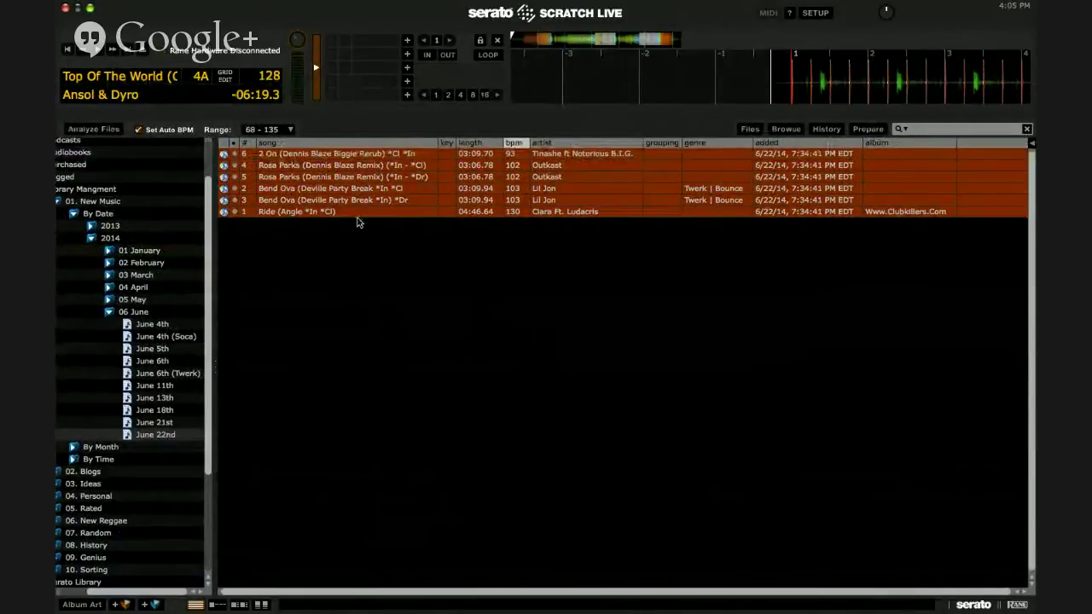
key("Up")
key("Up")
left_click_drag(298, 213, 120, 132)
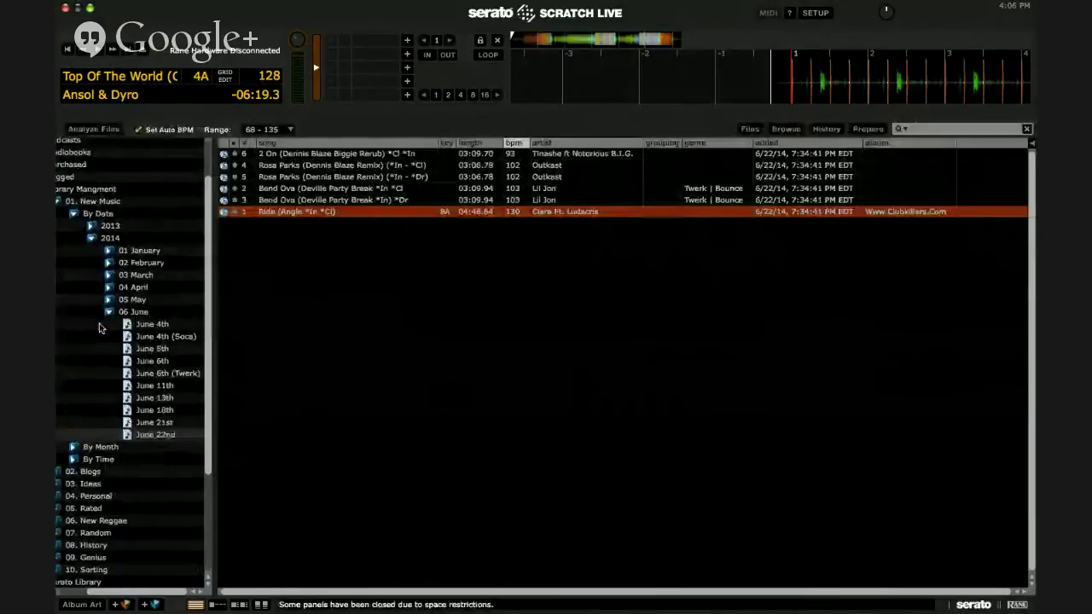
left_click(110, 129)
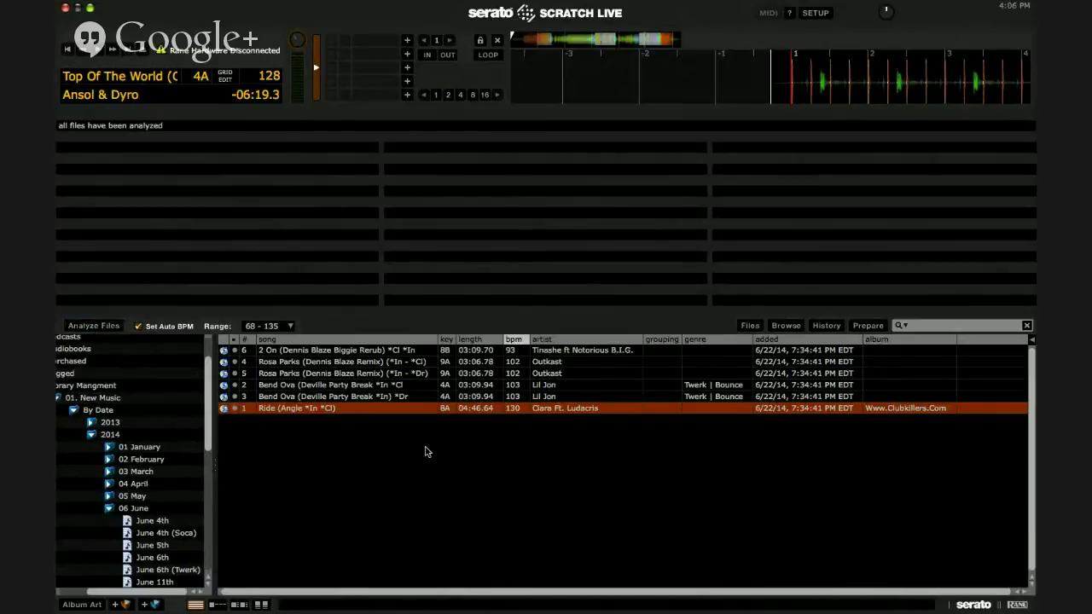
Load each June 22nd track onto the deck in turn, from Ride (Angle *In *Cl) up to 2 On (Dennis Blaze Biggie Rerub).
key("shift+Left")
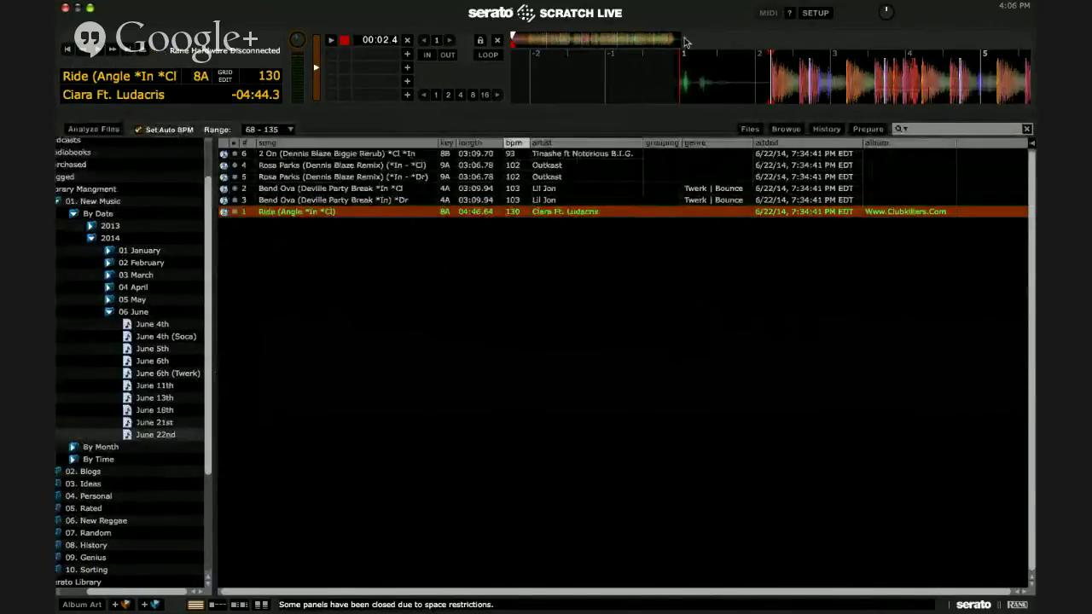
key("Up")
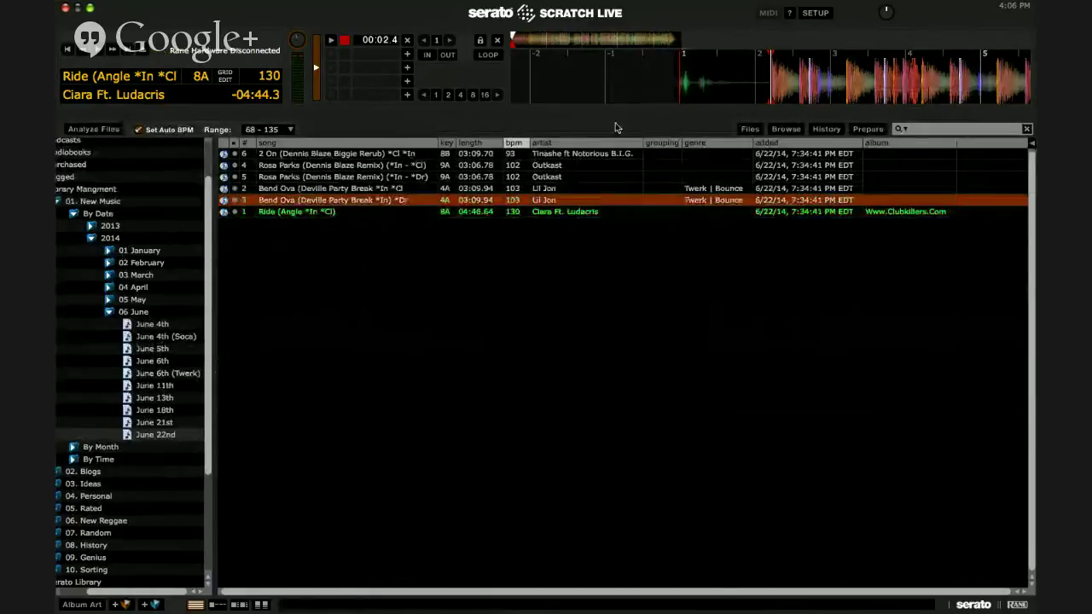
key("shift+Left")
key("Up")
key("shift+Left")
key("Up")
key("shift+Left")
key("Up")
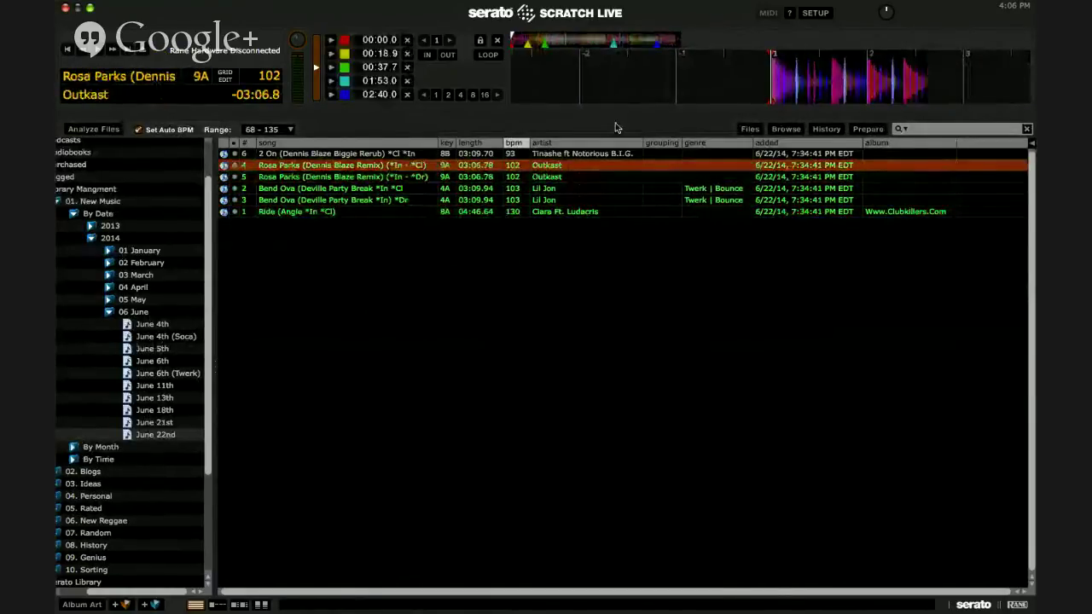
key("Up")
key("shift+Left")
left_click(597, 202)
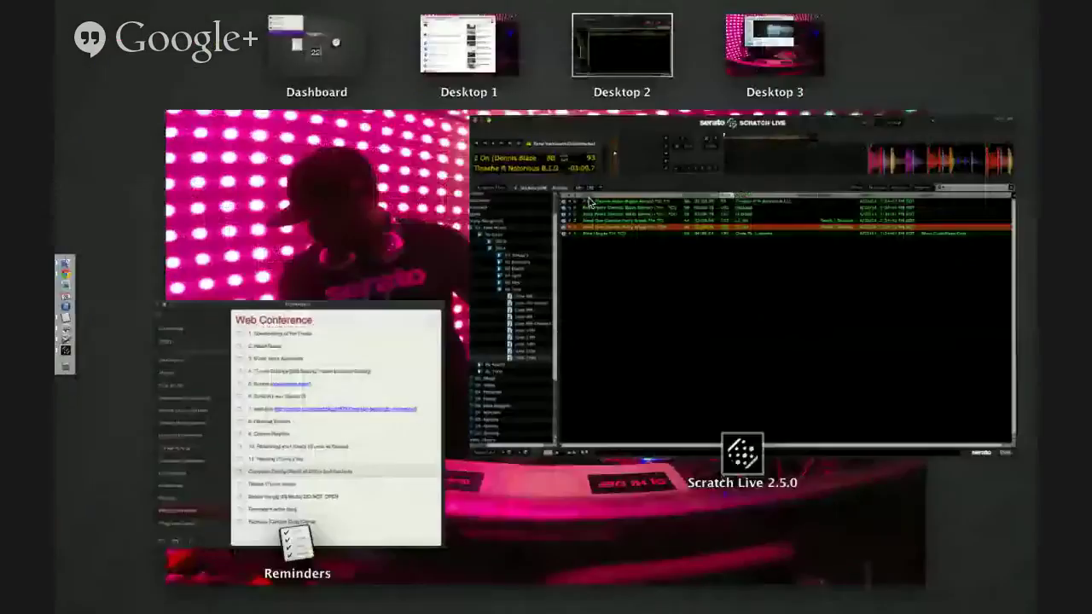
Check the Web Conference list in Reminders, return to Scratch Live and exit the program.
key("F3")
left_click(338, 373)
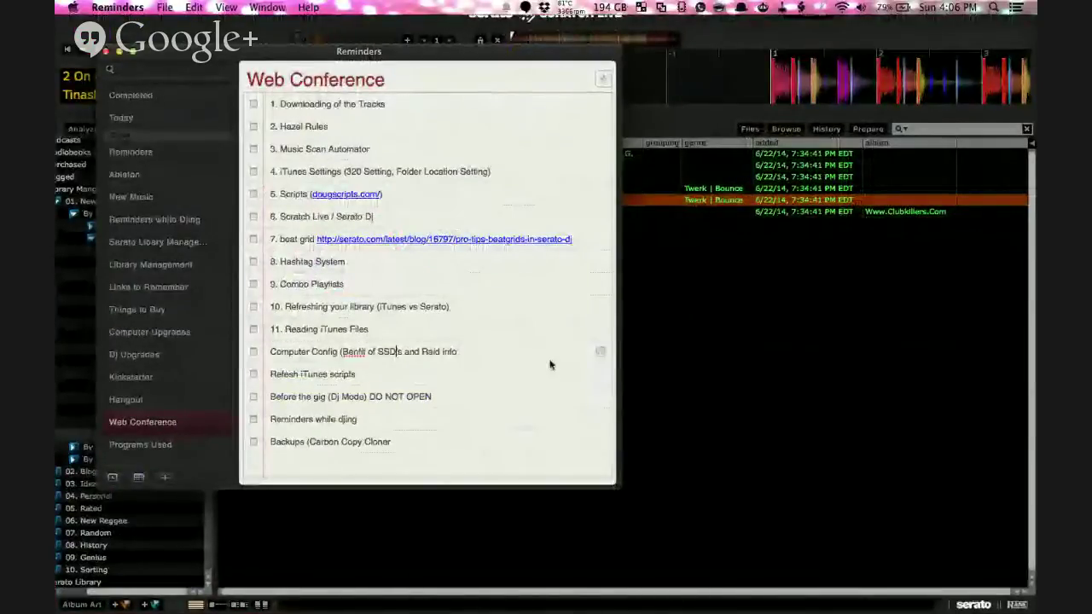
left_click(665, 392)
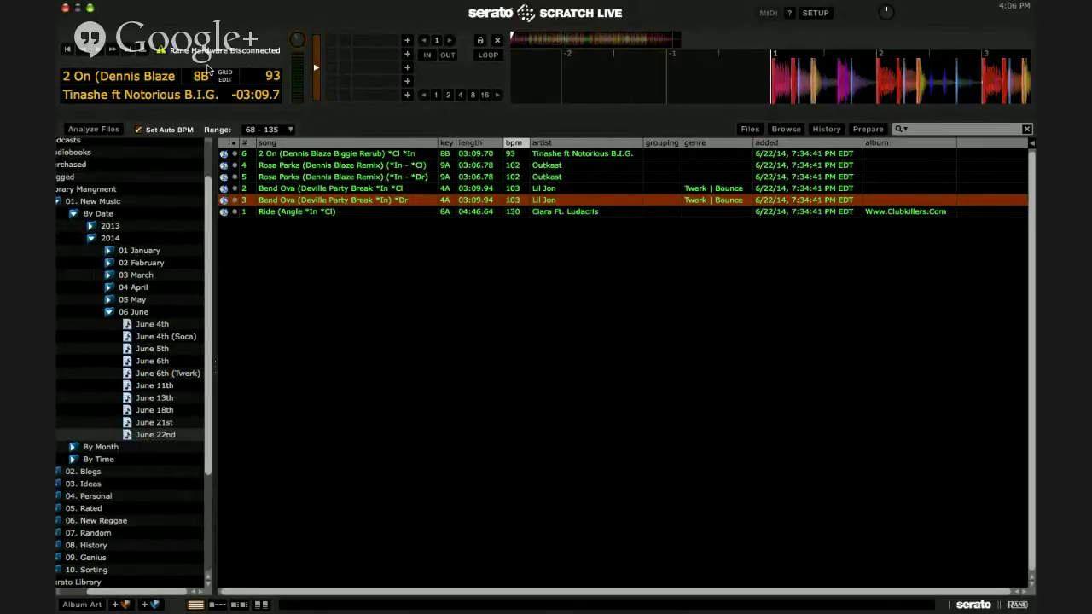
key("super+q")
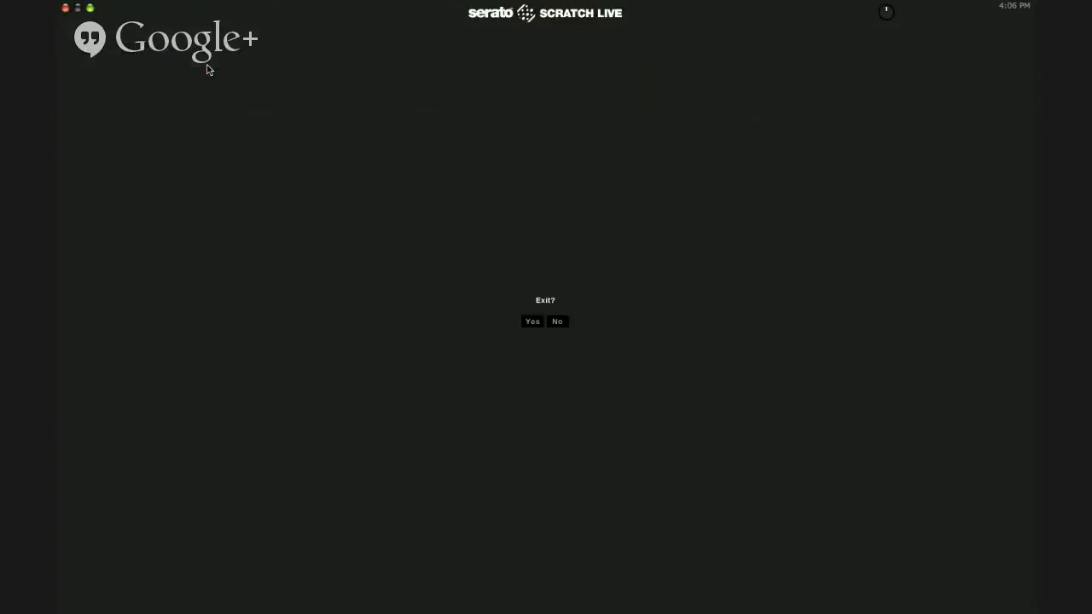
key("Return")
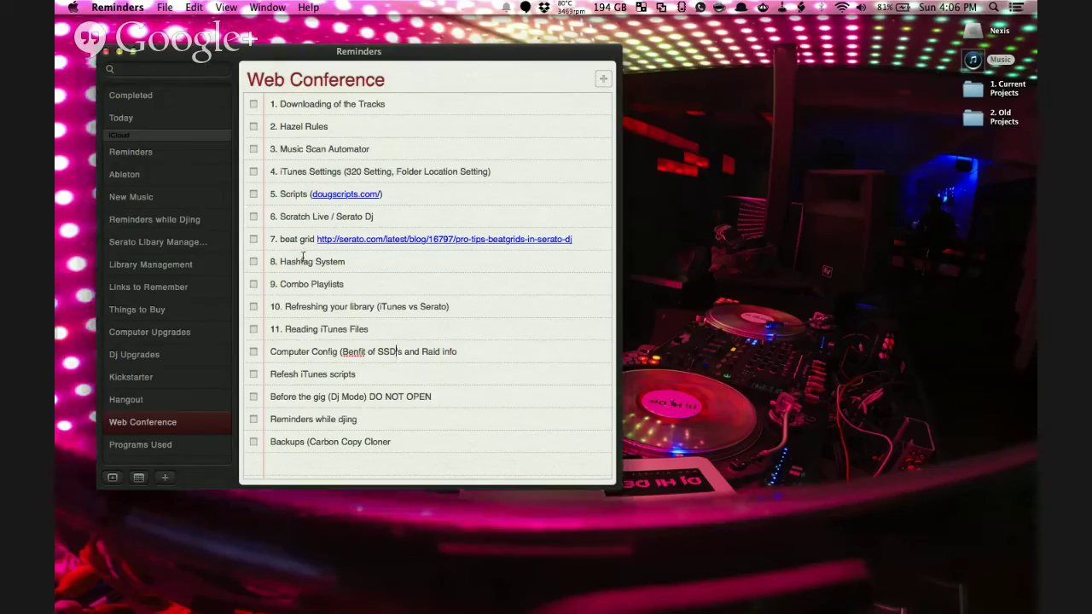
Go over the Computer Config and Refesh iTunes scripts reminders and shift the Reminders window slightly down and to the right.
type("'")
left_click(355, 359)
left_click(344, 376)
left_click(342, 351)
left_click_drag(442, 50, 490, 96)
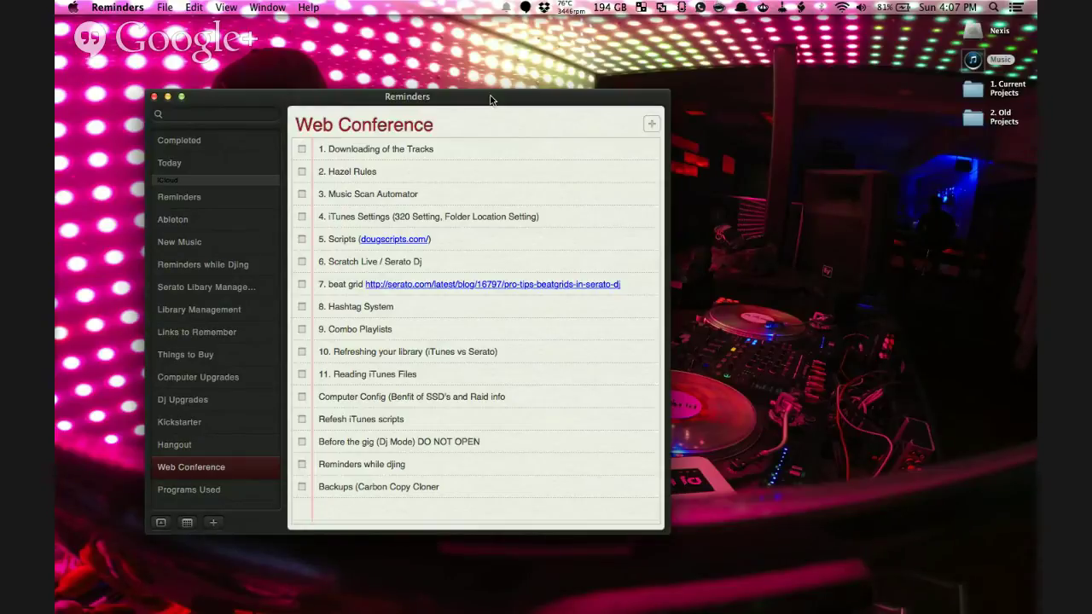
Open the Nexis drive in Finder, single out the separate Music drive on the desktop, and close the Nexis window.
double_click(976, 31)
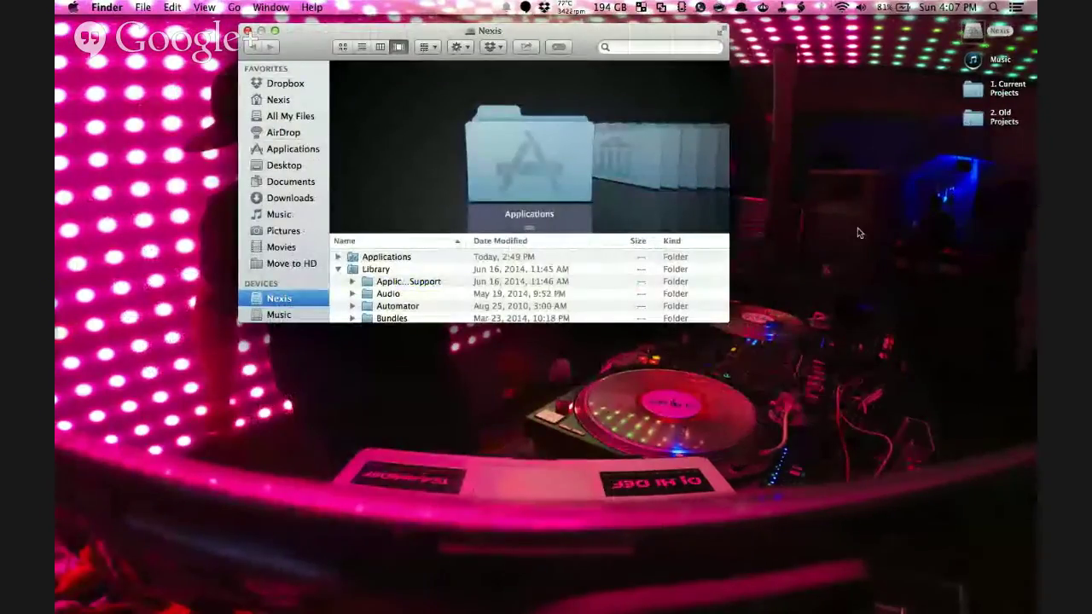
left_click(974, 60)
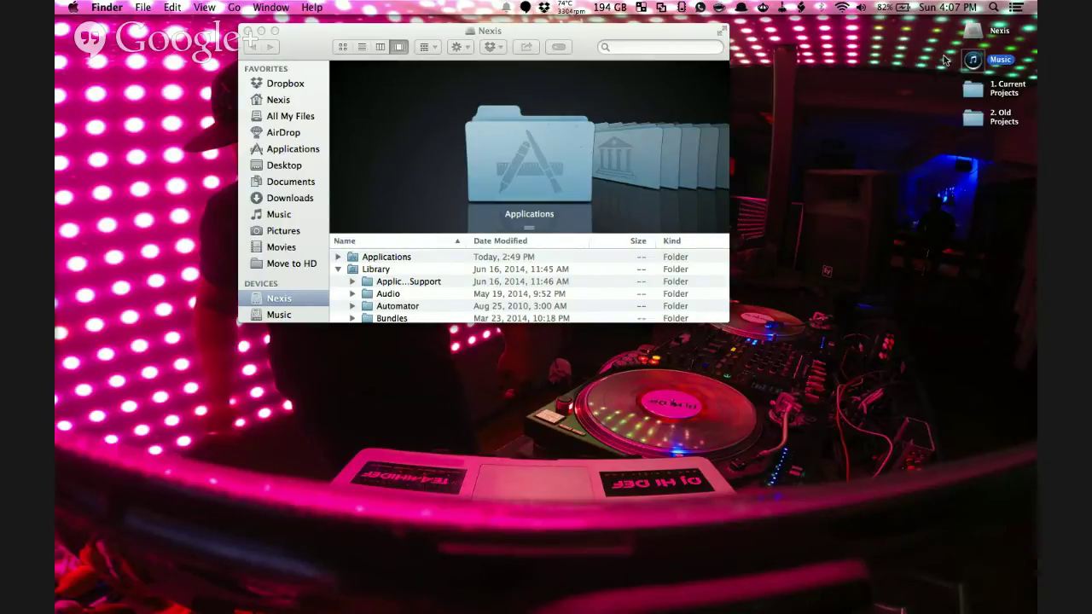
left_click(944, 60)
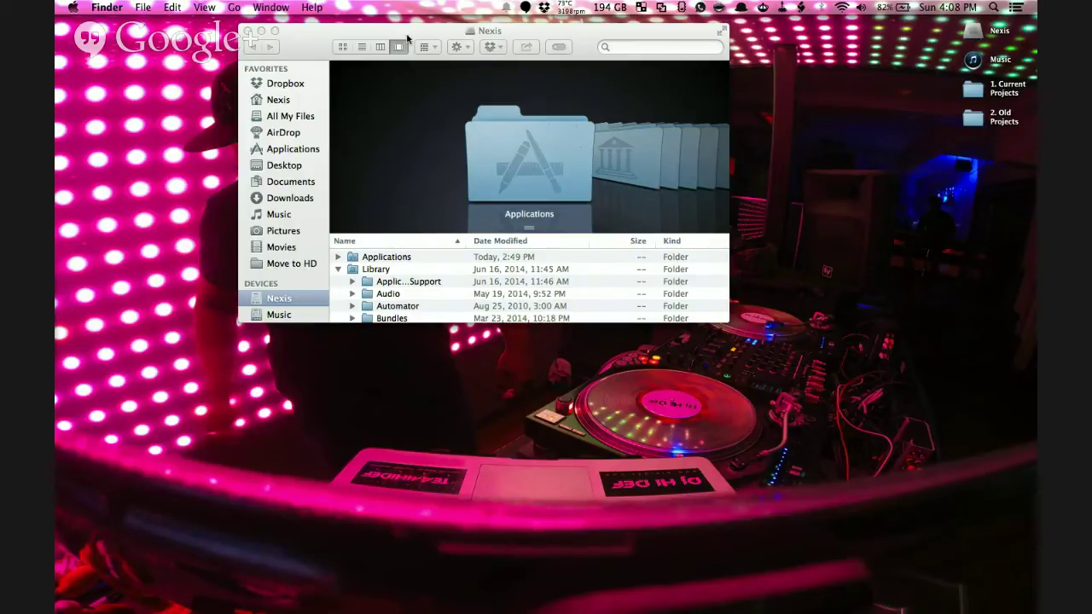
left_click(247, 31)
Return to the Web Conference list in Reminders and single out the Refesh iTunes scripts item.
key("ctrl+Left")
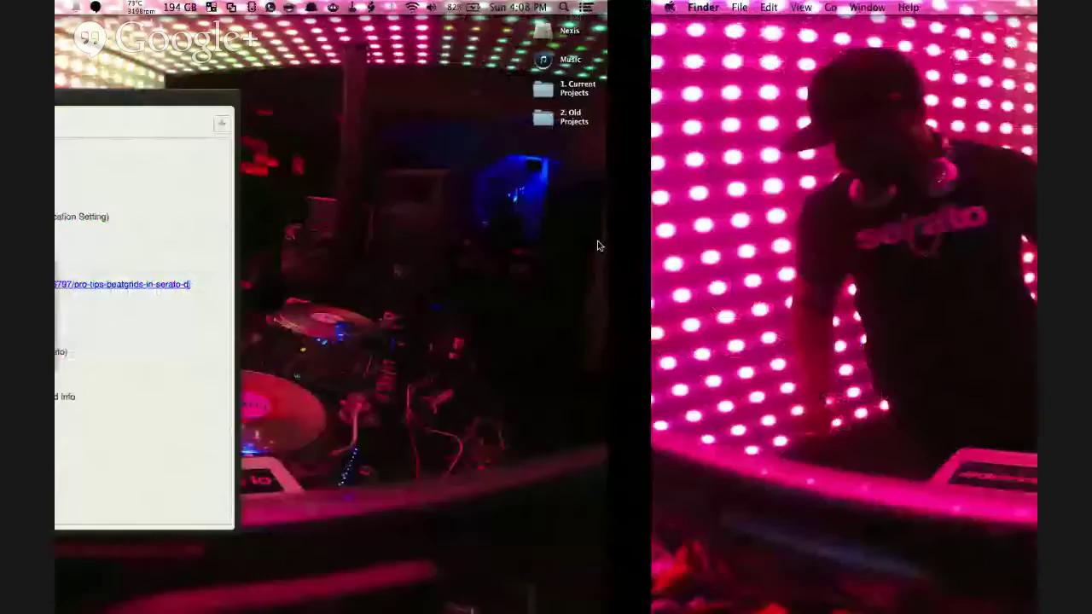
left_click(438, 357)
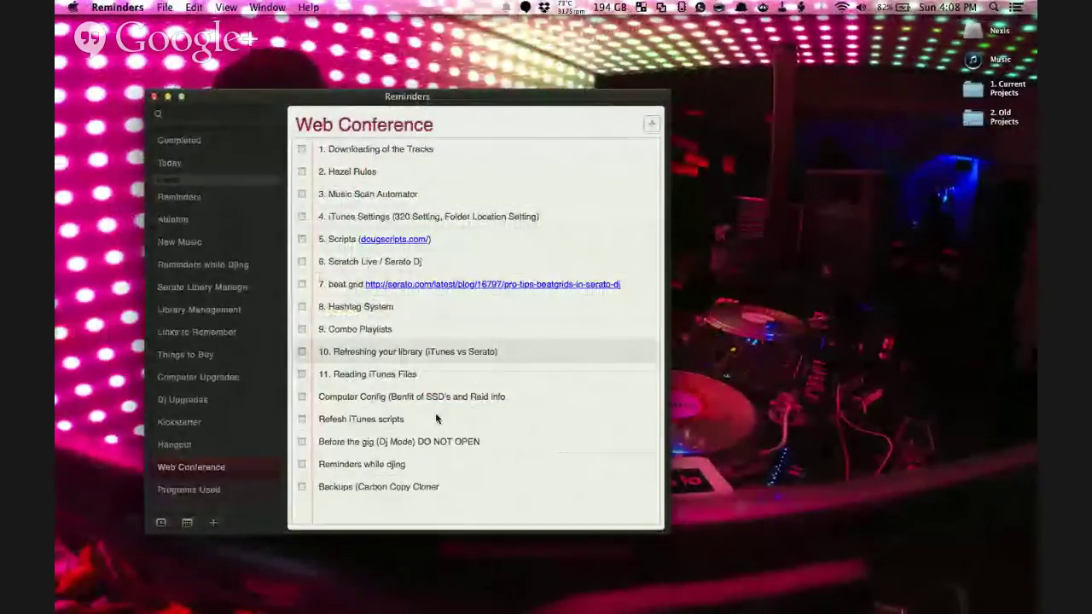
left_click(430, 416)
Switch to Chrome, search for doug's applescripts in the nifty minidrive tab and open the Doug's AppleScripts for iTunes site.
key("ctrl+Left")
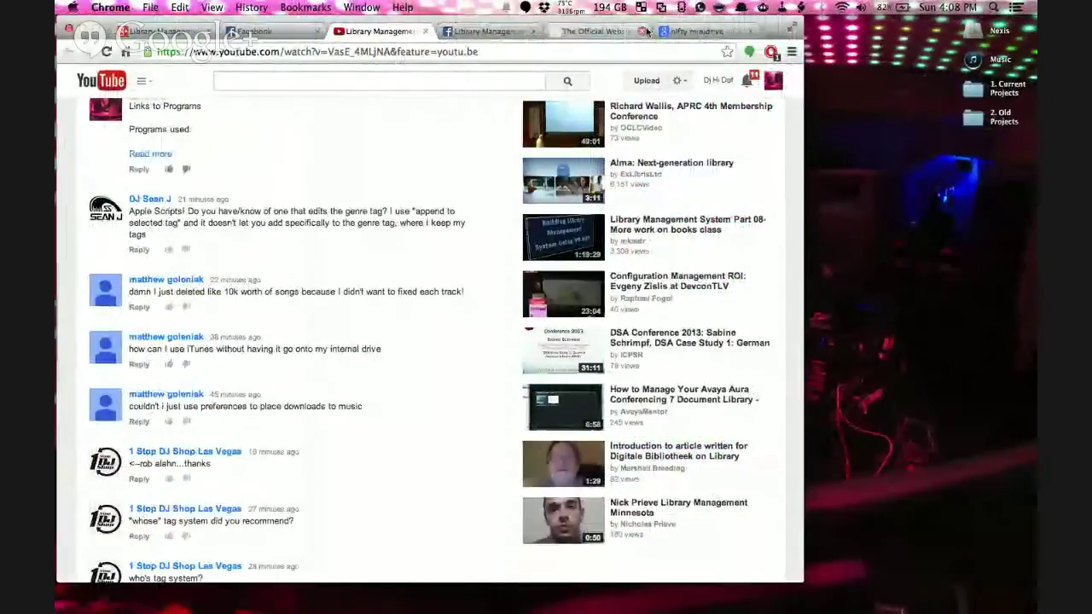
left_click(655, 31)
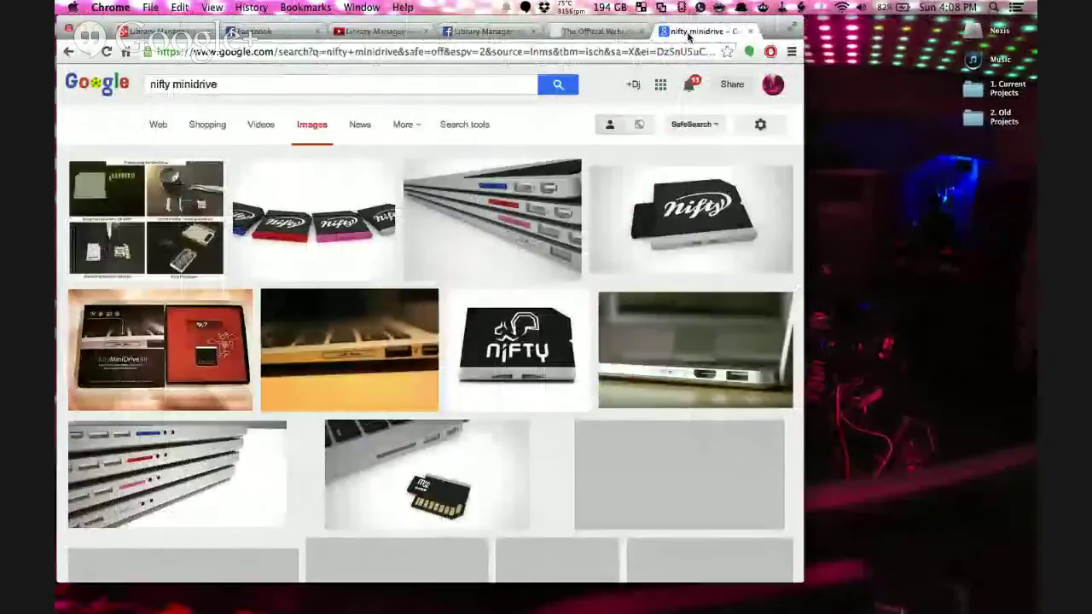
left_click(646, 51)
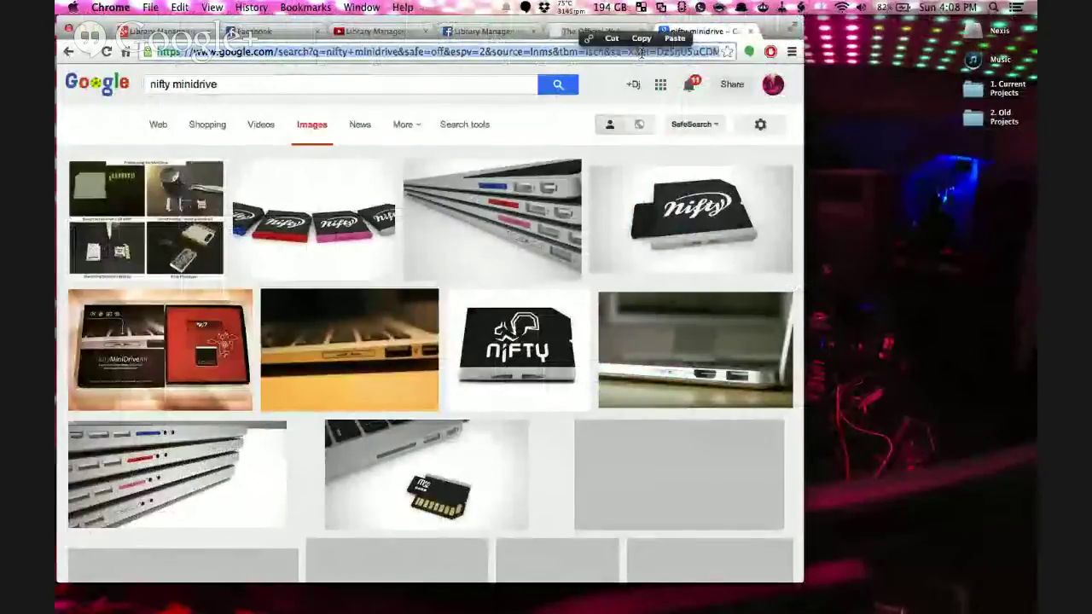
type("dougs apple")
left_click(256, 110)
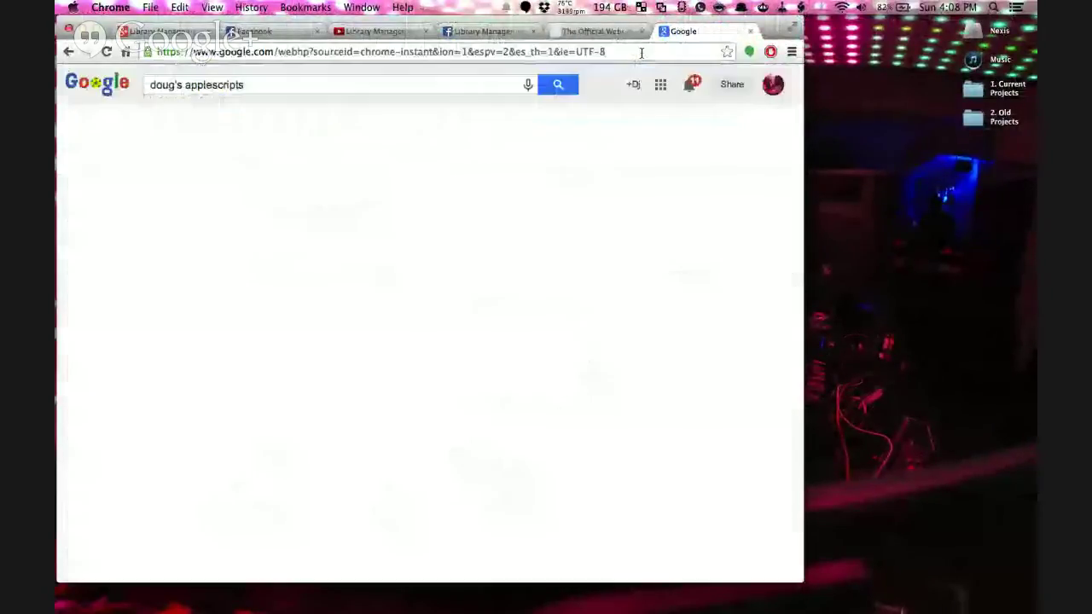
left_click(278, 188)
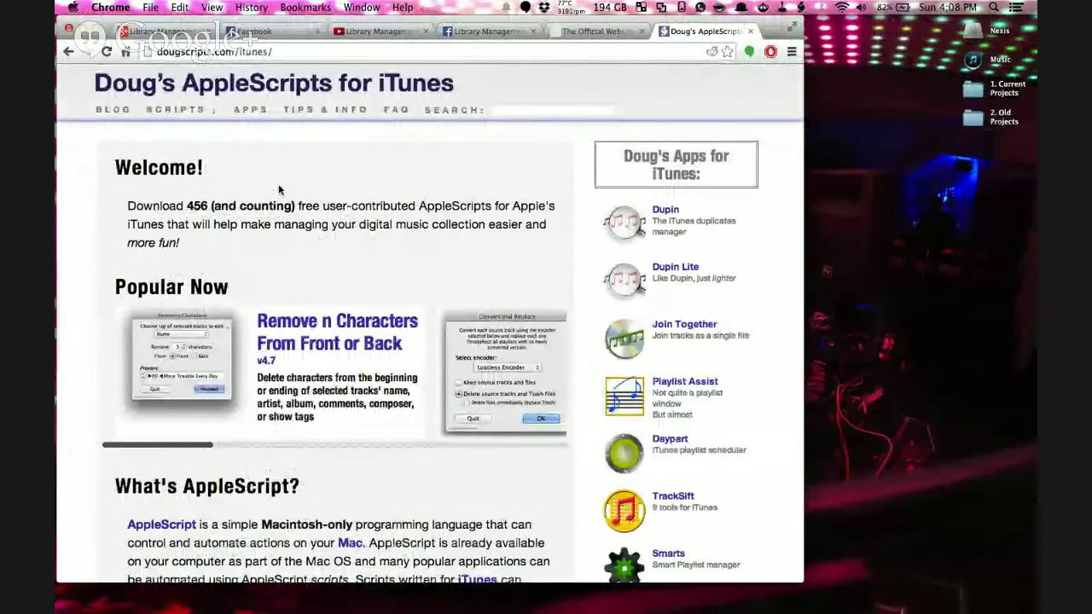
Open the Managing Tracks category of scripts and look through its entries.
scroll(189, 295, "down", 5)
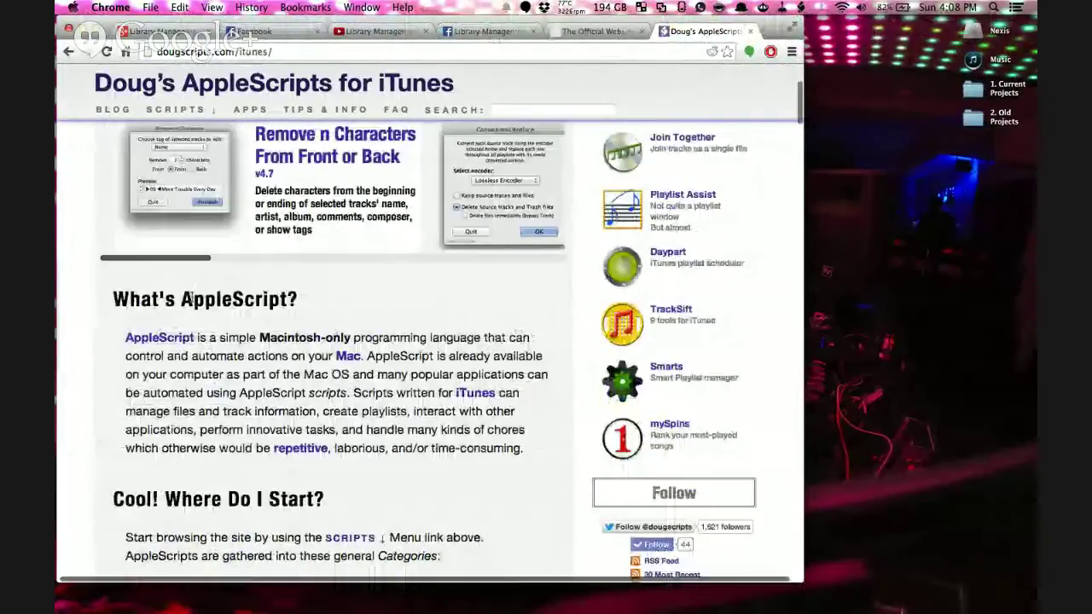
scroll(189, 296, "down", 10)
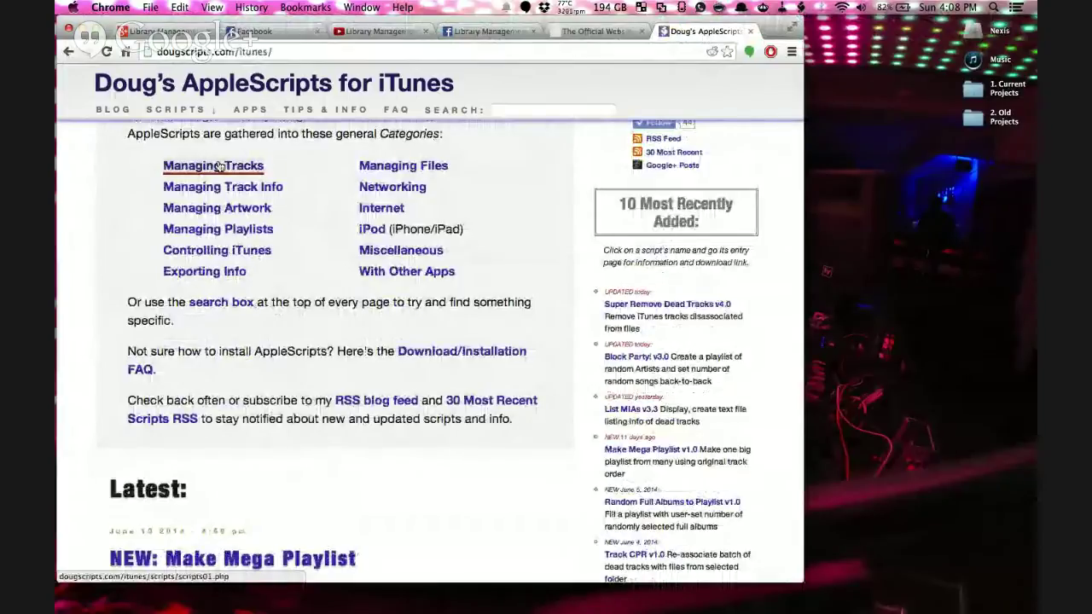
left_click(219, 166)
scroll(219, 166, "down", 1)
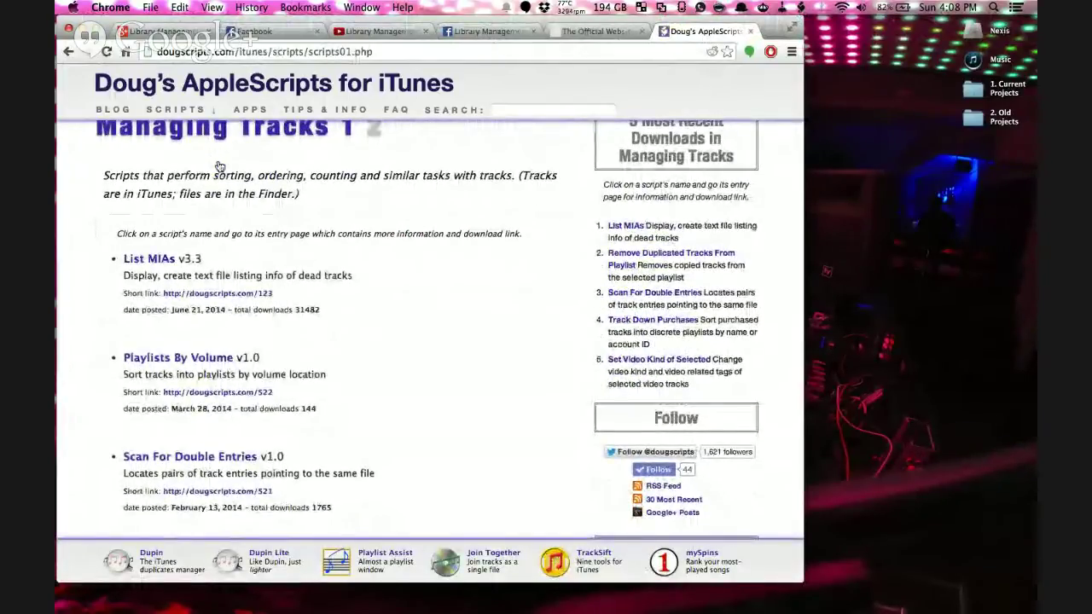
scroll(219, 167, "down", 10)
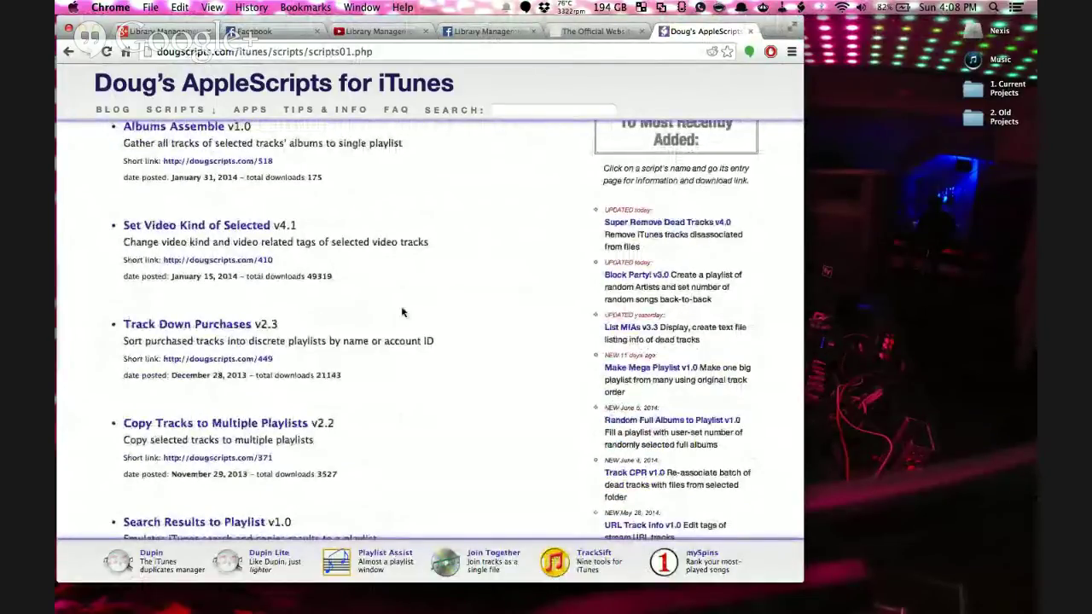
Return to Reminders, single out the Backups (Carbon Copy Cloner item and minimize the window.
key("ctrl+Right")
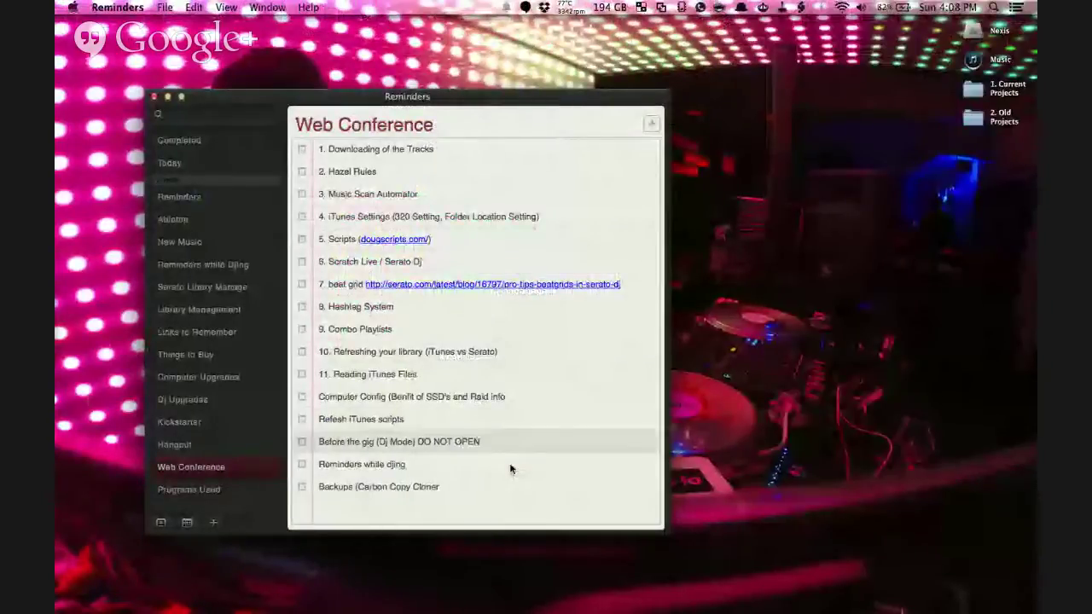
left_click(510, 483)
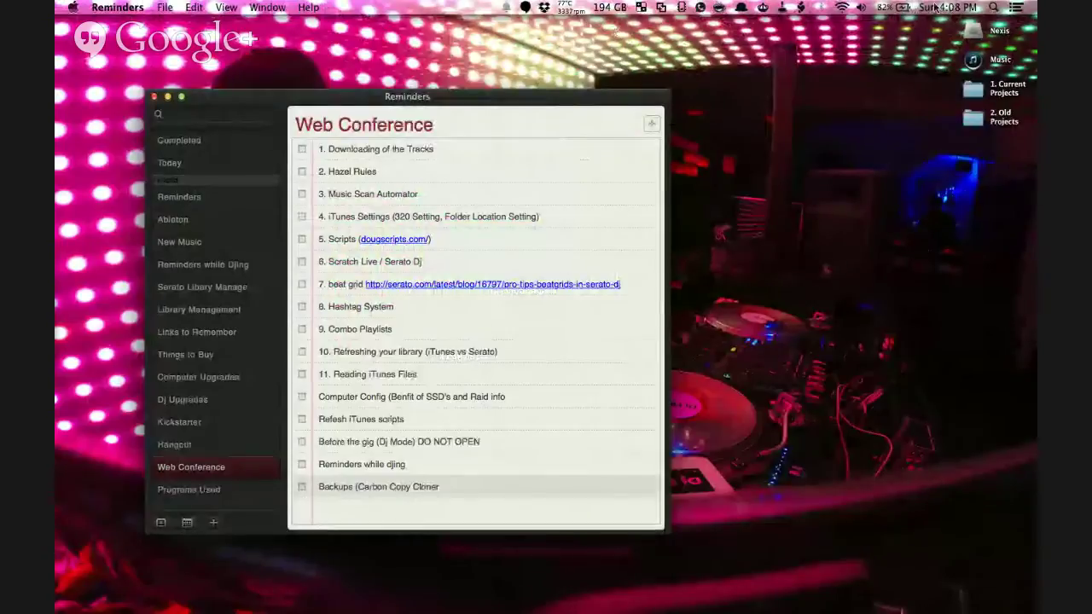
key("super+m")
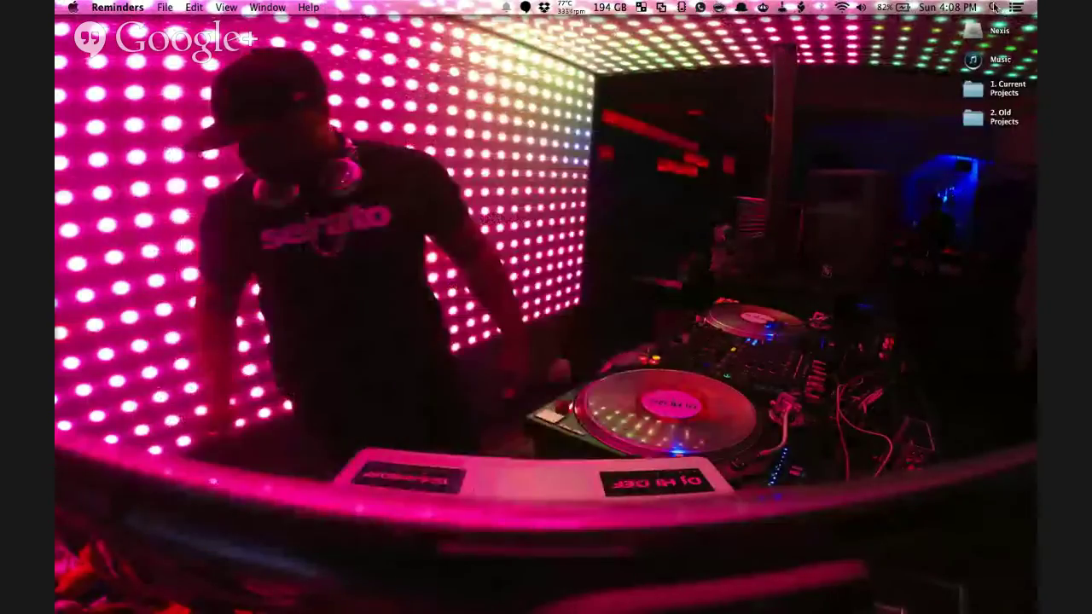
Launch Carbon Copy Cloner and skip the offered 3.5.5 update.
left_click(995, 7)
type("car")
key("Return")
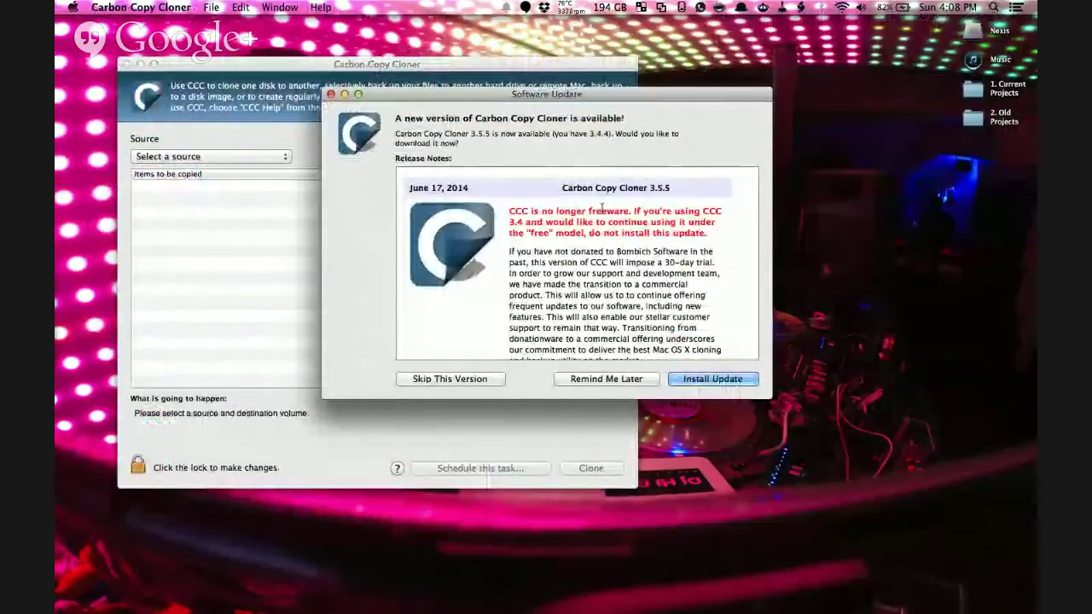
left_click(451, 380)
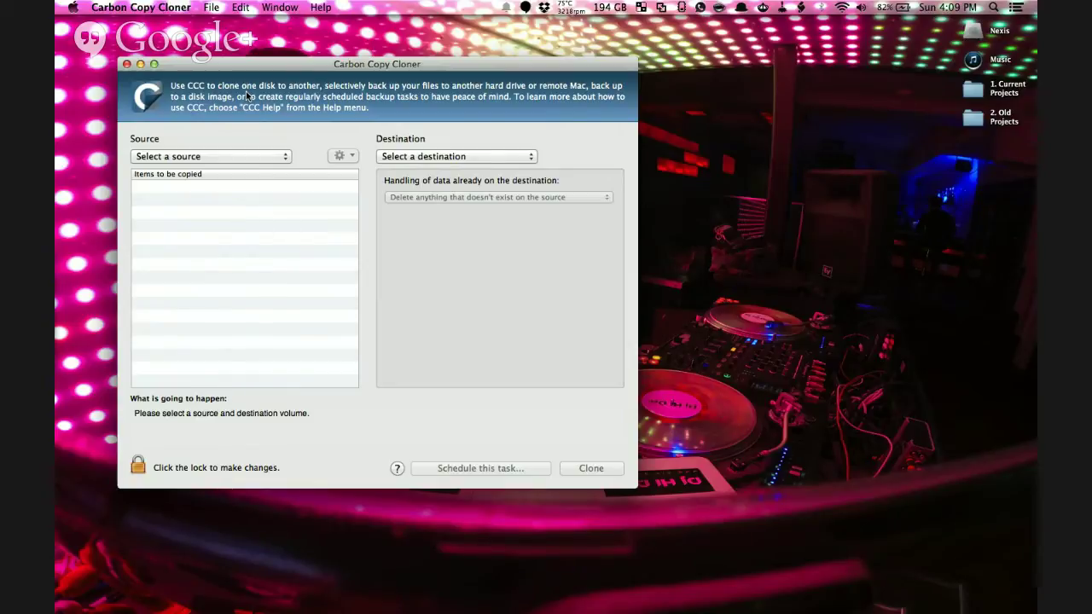
Choose the Nexis volume as the clone source and look through its items to be copied.
left_click(243, 159)
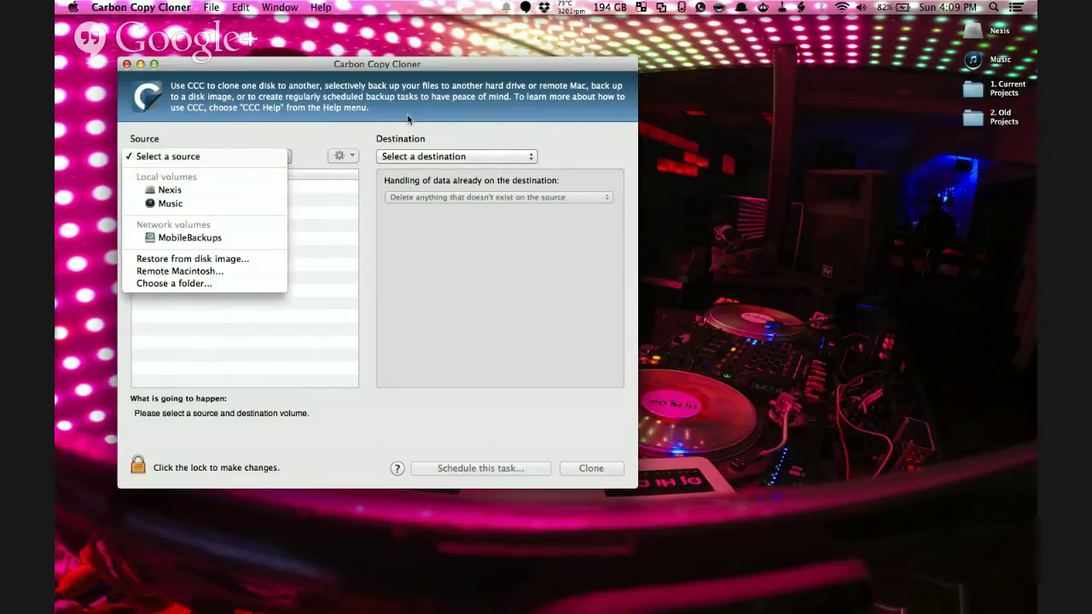
left_click(242, 159)
left_click(264, 160)
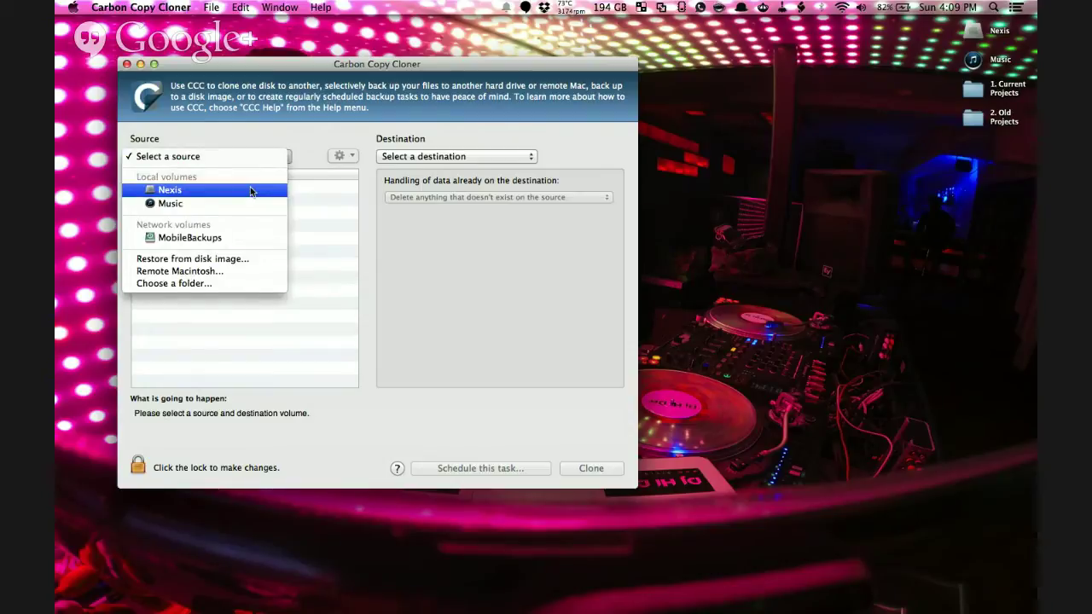
left_click(250, 190)
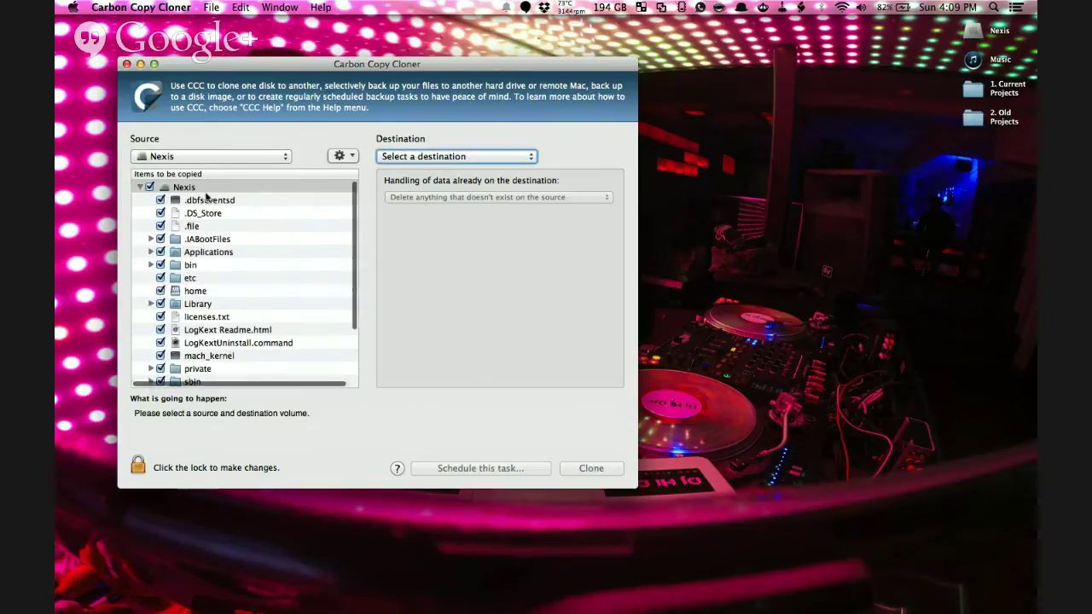
scroll(204, 196, "down", 5)
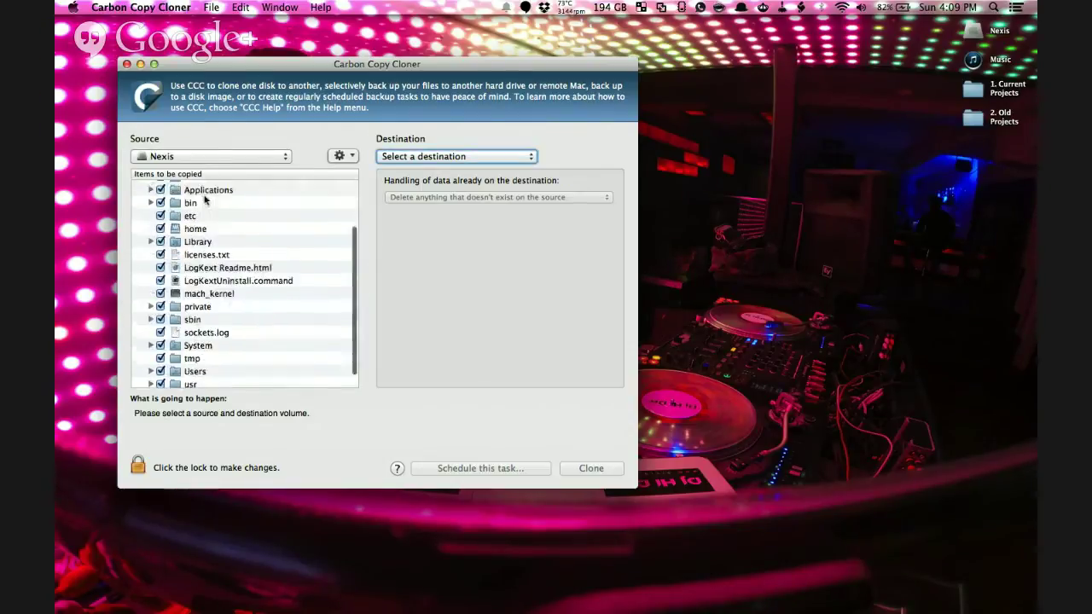
Try Music as the clone destination with a scheduled task, and reset the destination to unselected.
left_click(455, 158)
left_click(416, 203)
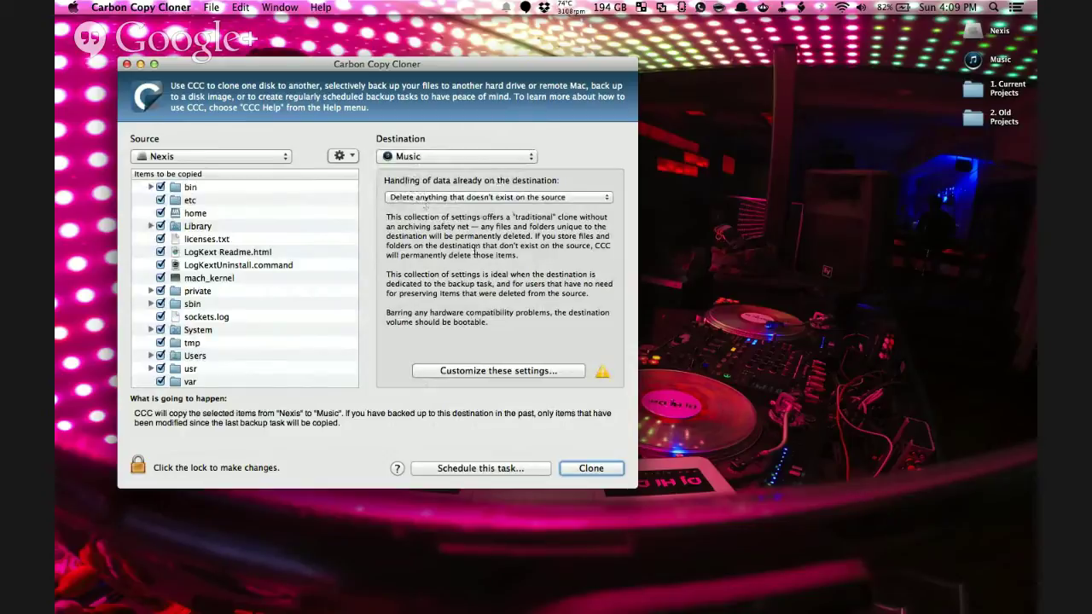
left_click(493, 468)
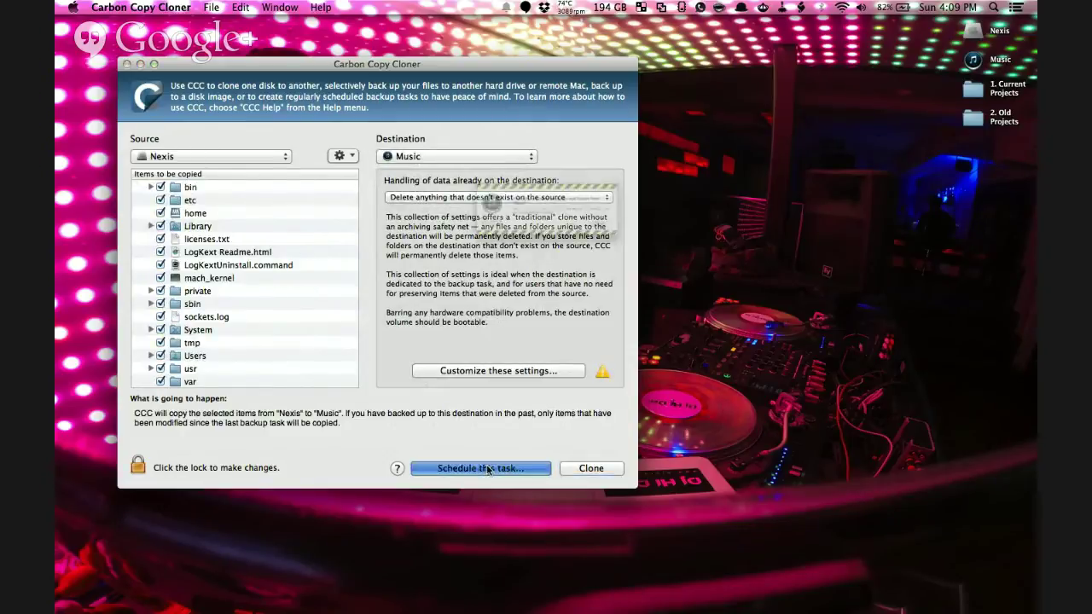
left_click(692, 257)
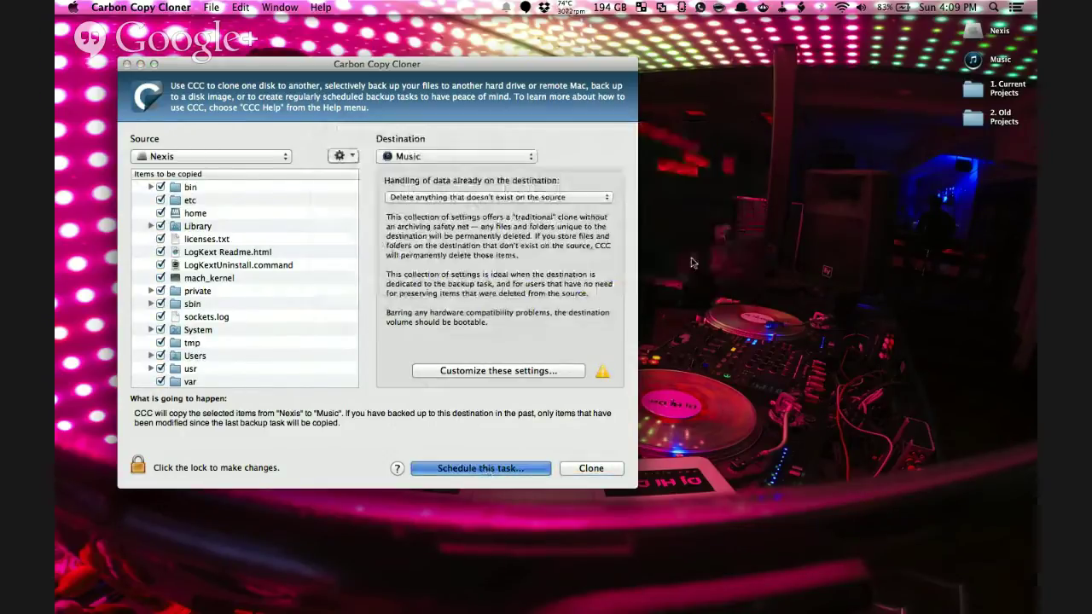
left_click(452, 156)
left_click(450, 116)
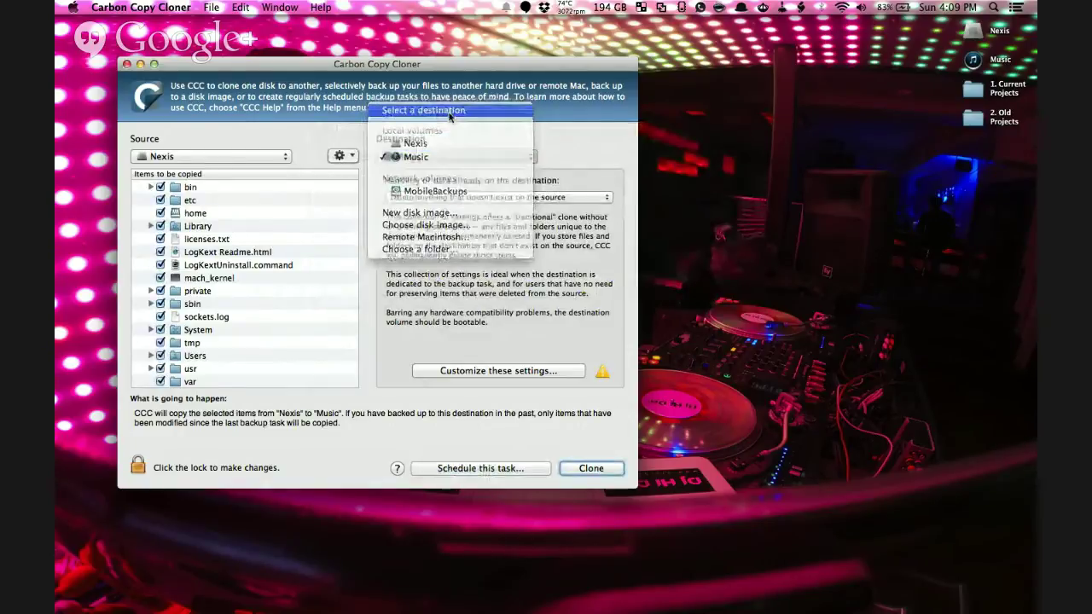
Open Carbon Copy Cloner's scheduled tasks and inspect the schedules of Muisc Backup and Nexis Backup.
left_click(136, 6)
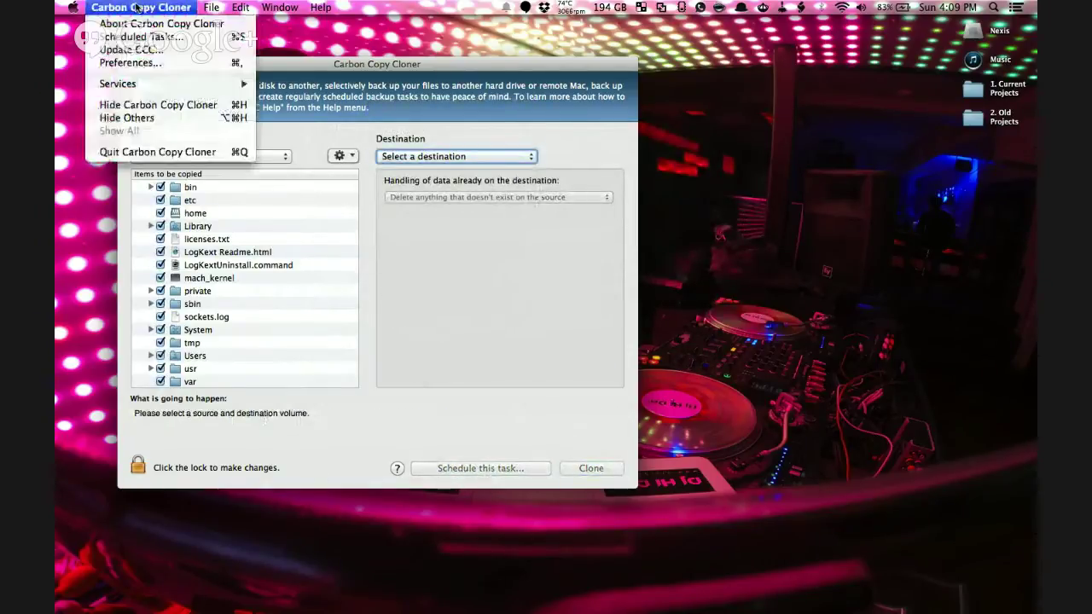
left_click(141, 36)
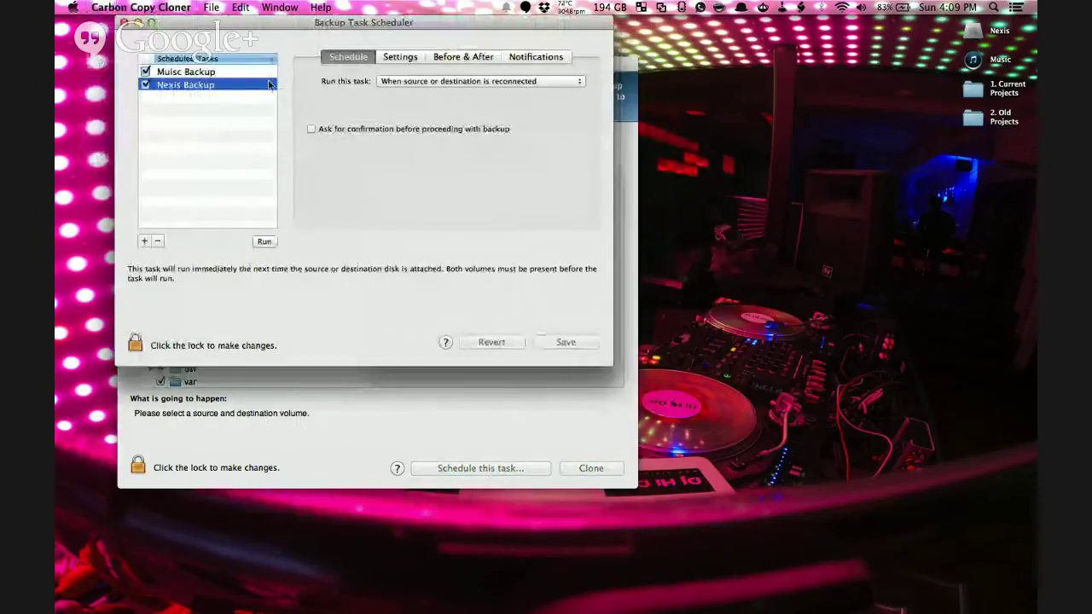
left_click(193, 73)
left_click(223, 87)
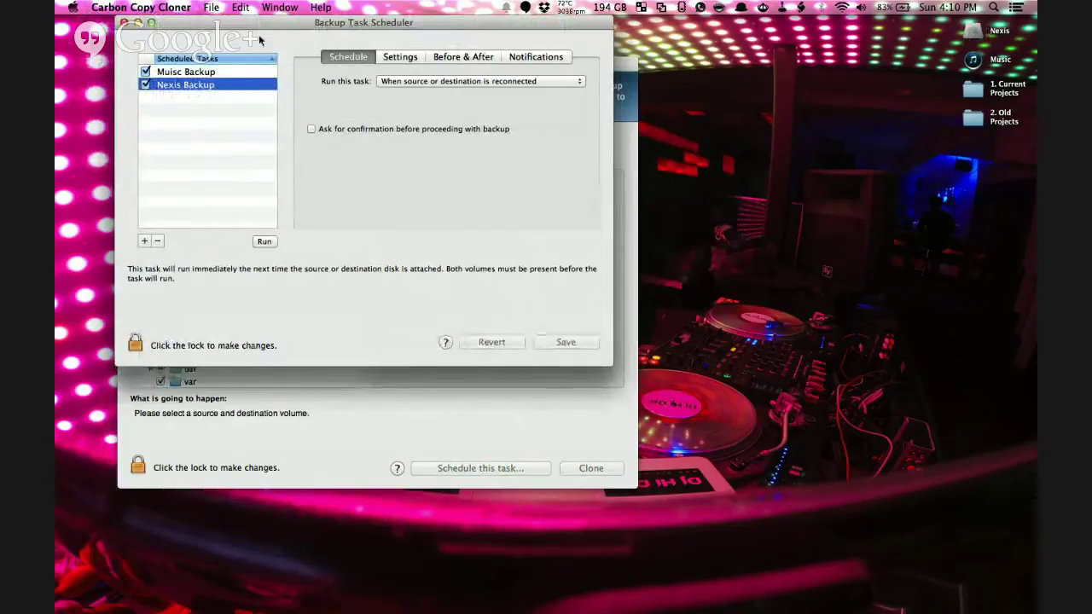
left_click(200, 75)
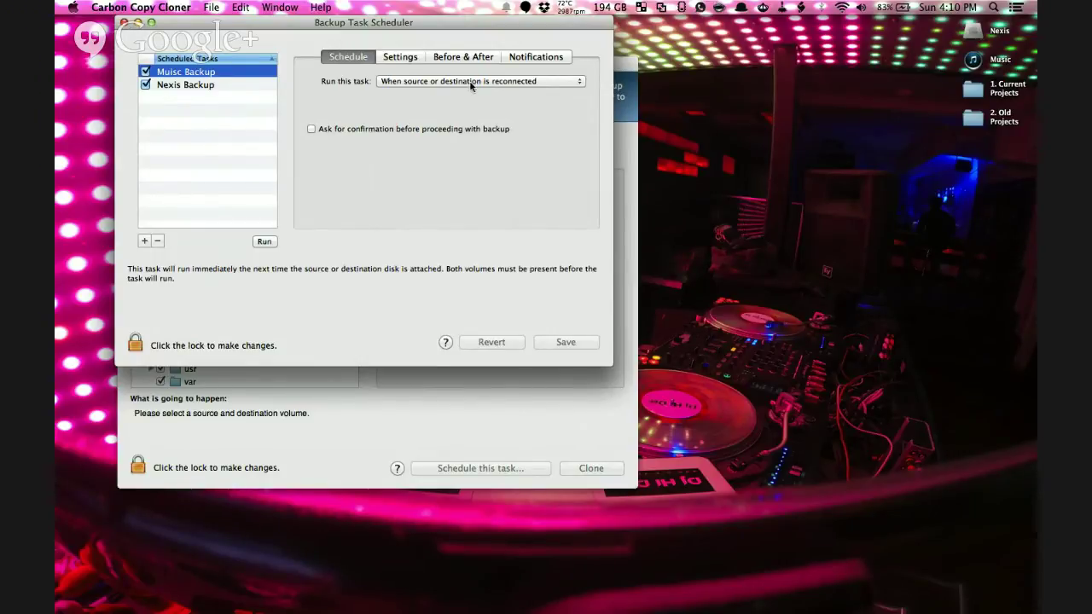
Close the Backup Task Scheduler and quit Carbon Copy Cloner.
left_click(123, 23)
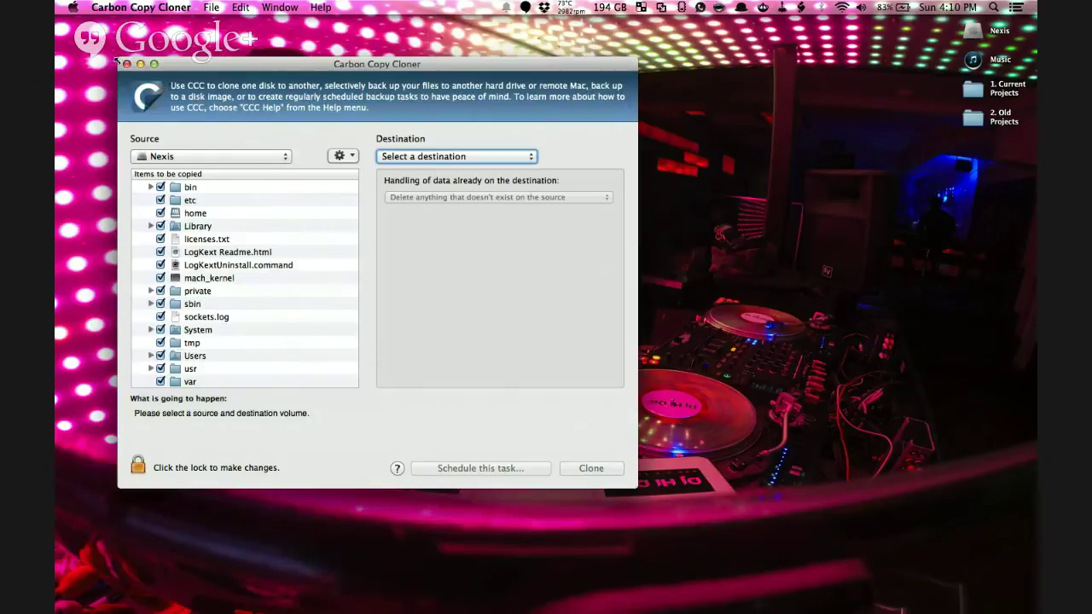
left_click(119, 7)
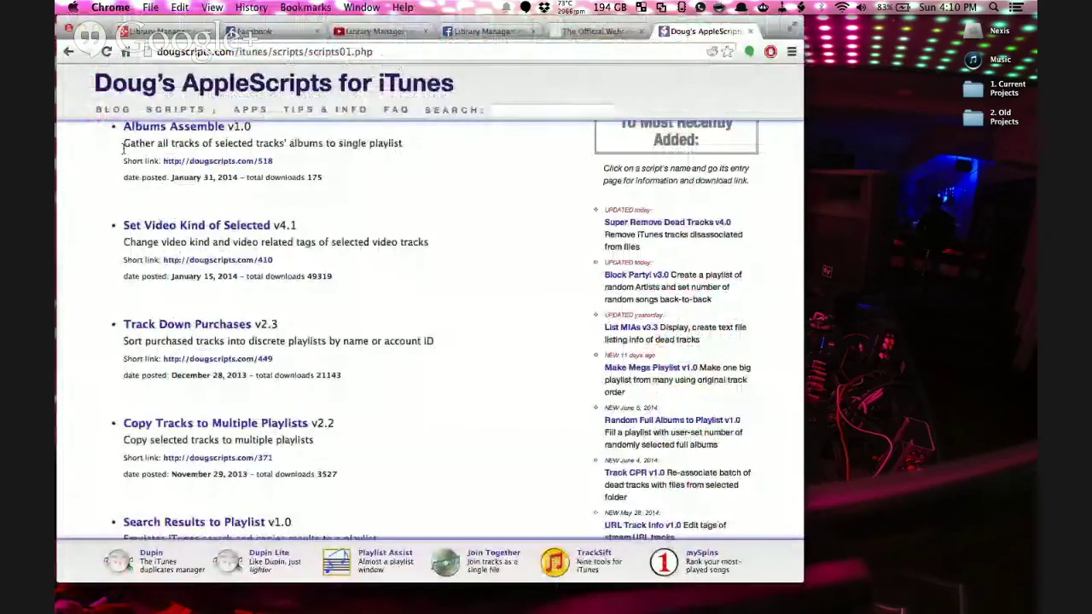
key("super+q")
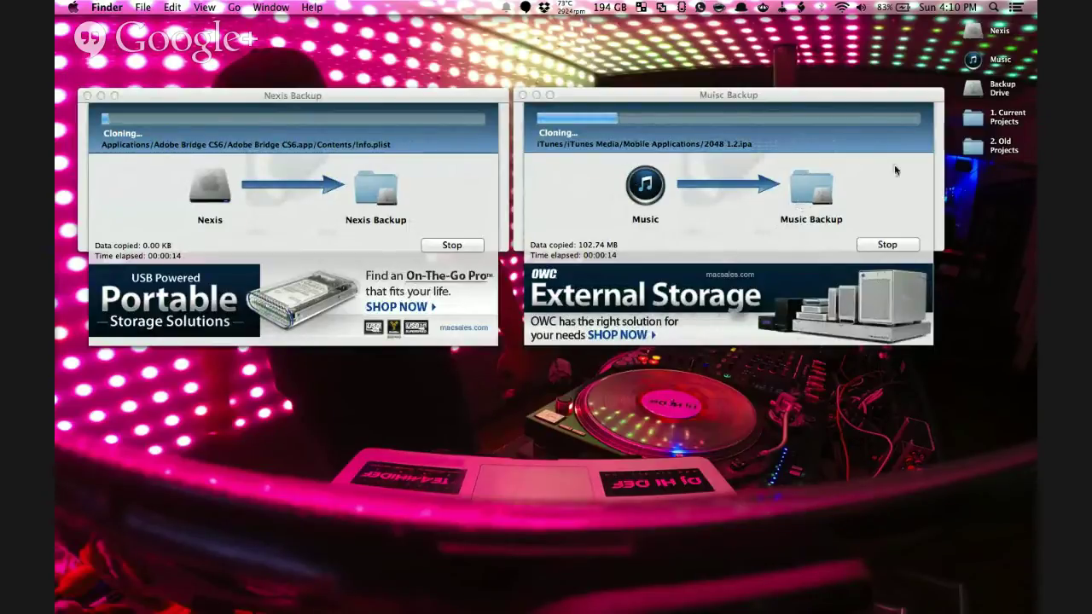
Open the Backup Drive in Finder, collapse the Nexis Backup folder and single out the Nexis Backup and Music Backup folders.
double_click(972, 60)
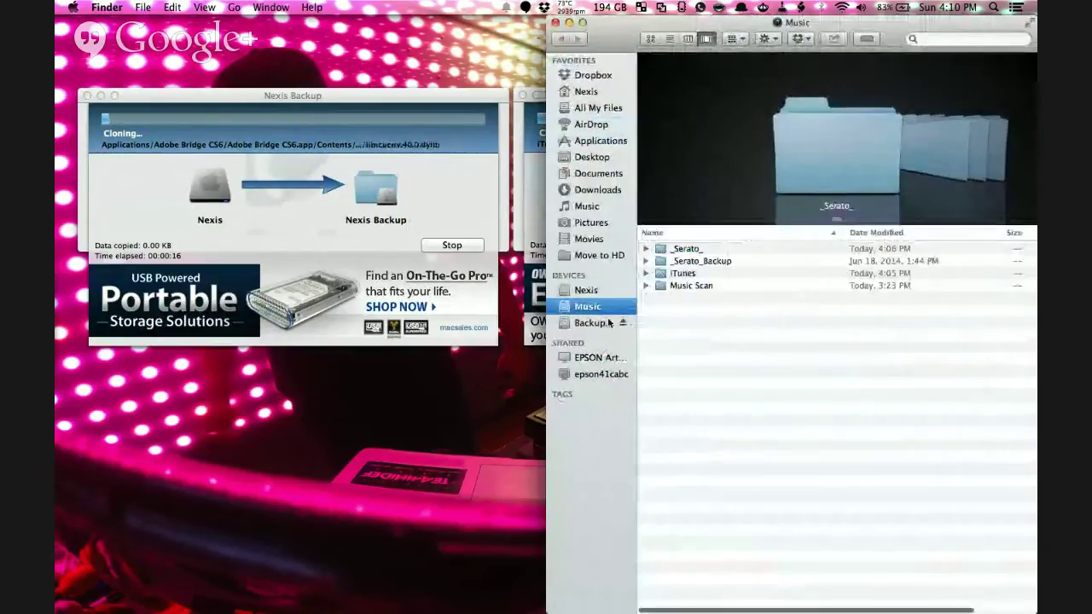
left_click(608, 323)
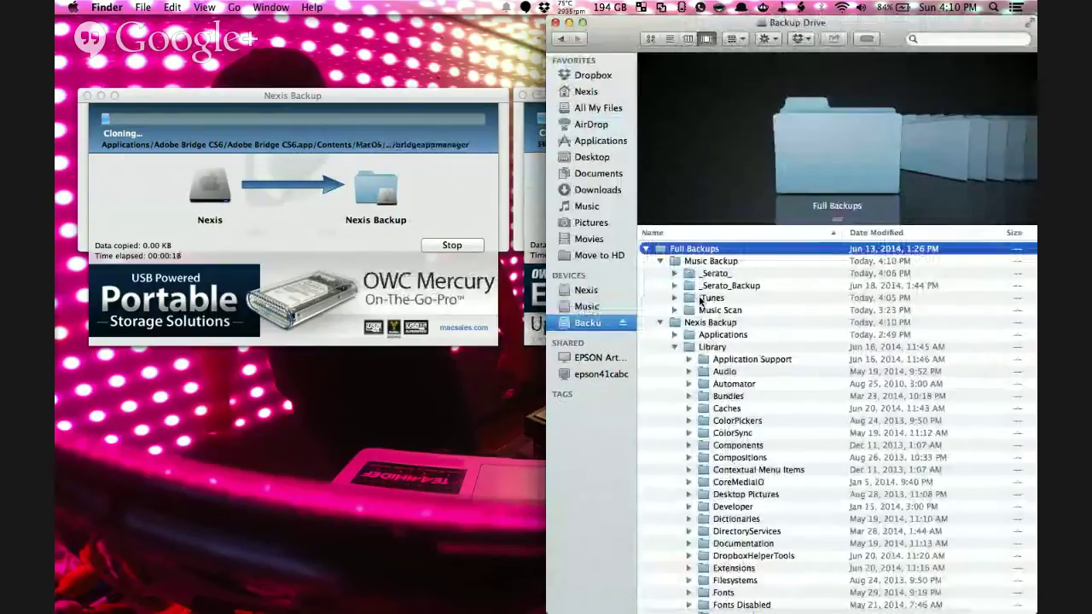
left_click(659, 322)
left_click(704, 323)
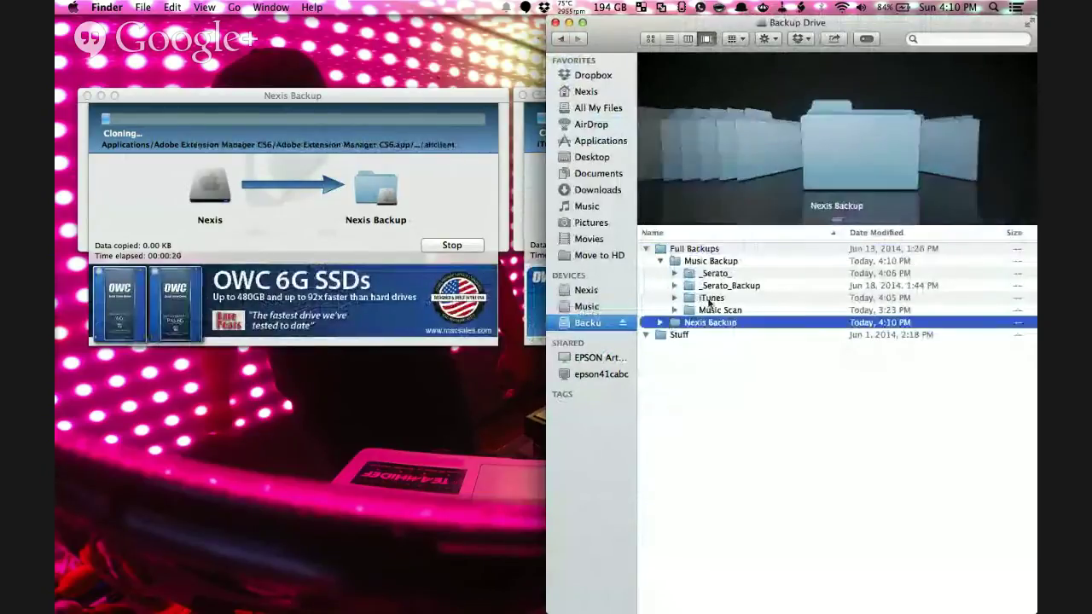
left_click(706, 261)
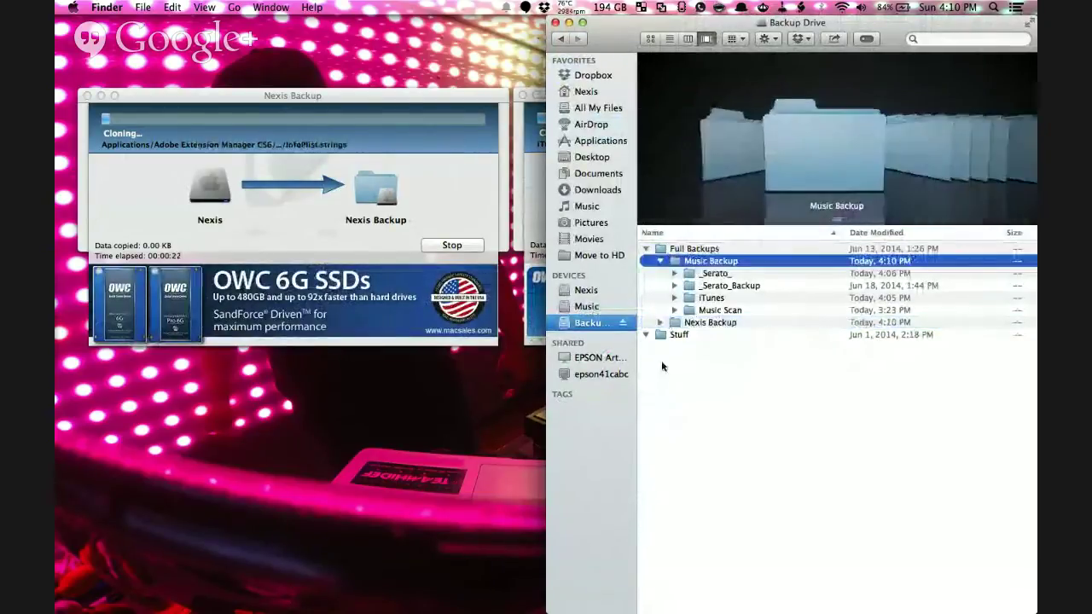
Open the Music drive beside the Music Backup folder in Finder to compare their contents, and expand the backup's Music Scan folder.
left_click_drag(582, 36, 150, 36)
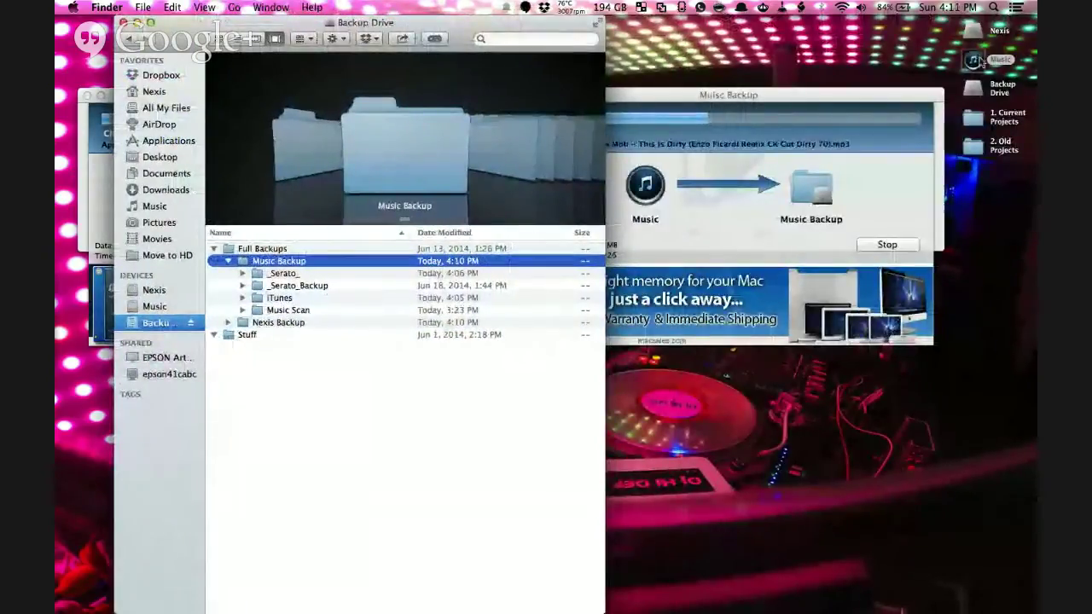
double_click(973, 60)
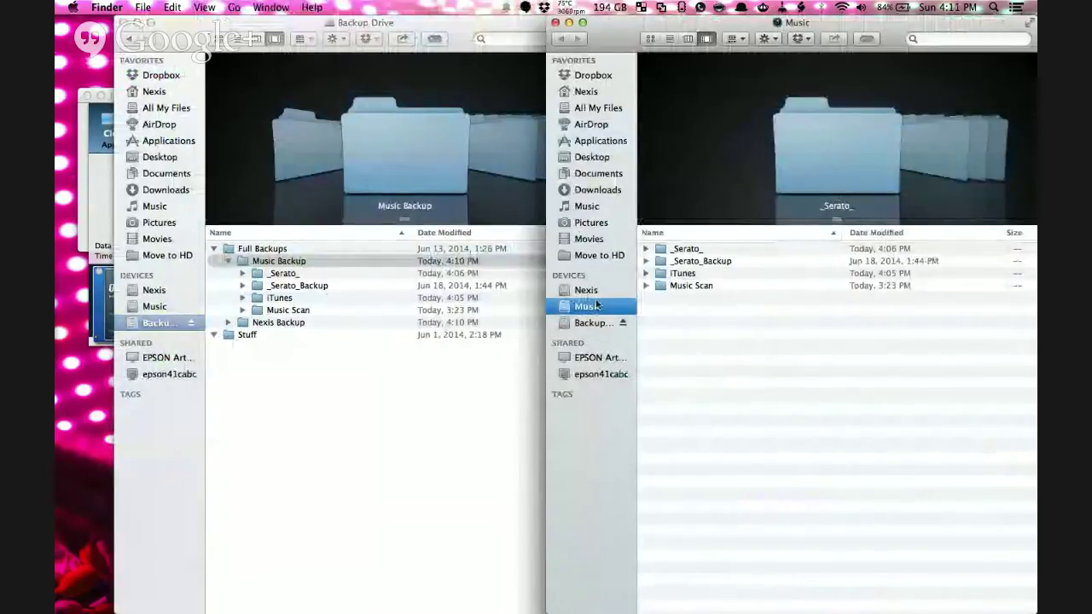
left_click(242, 260)
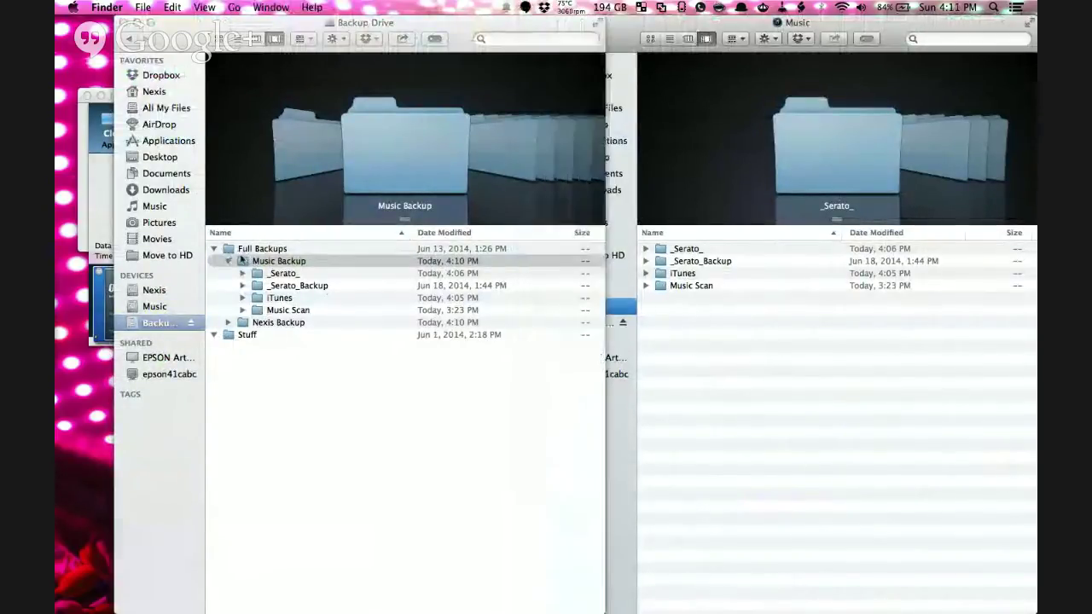
double_click(242, 260)
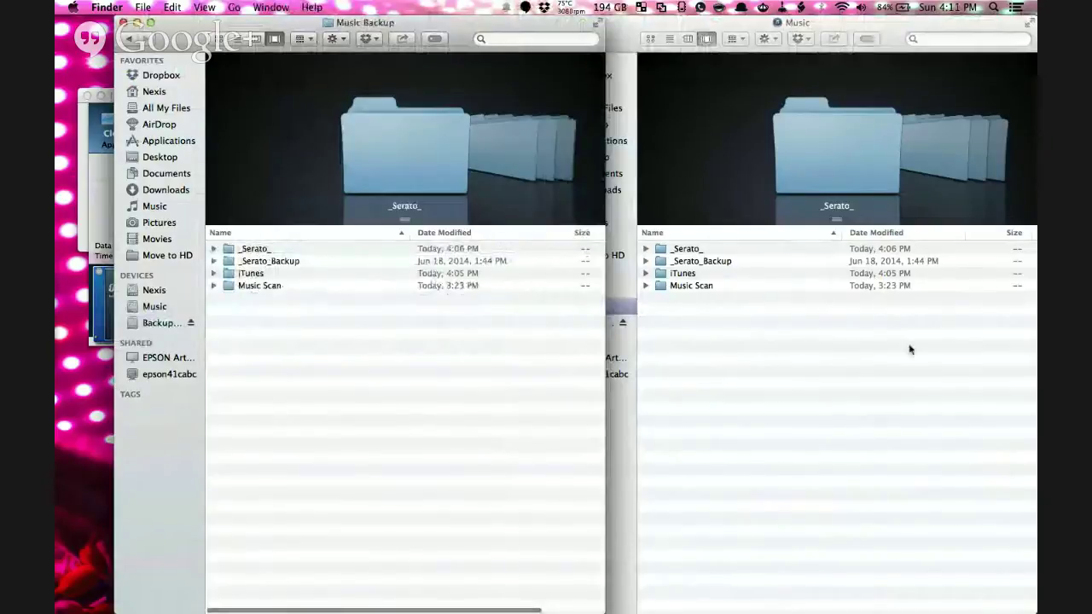
left_click(215, 286)
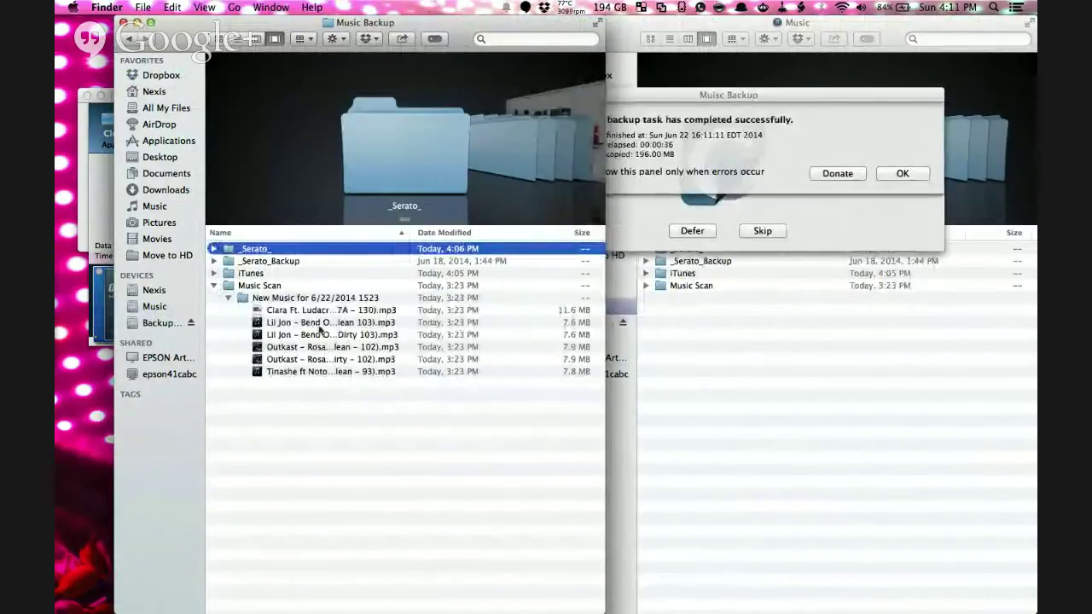
Close the Music Backup folder window, dismiss the backup task's completion notice and close the Music drive window.
left_click(846, 160)
left_click(124, 22)
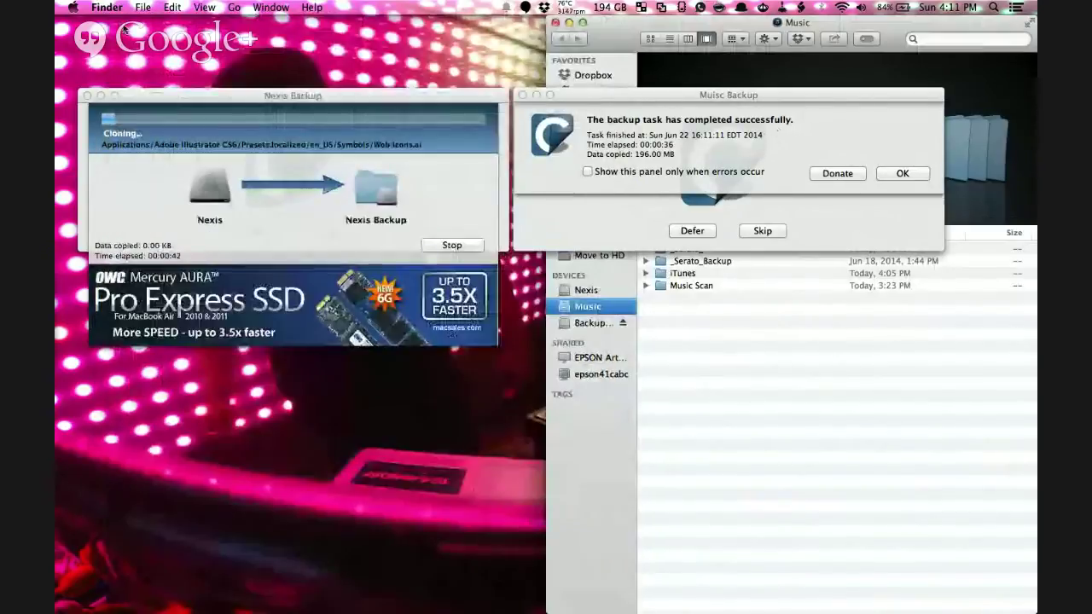
left_click_drag(634, 154, 682, 162)
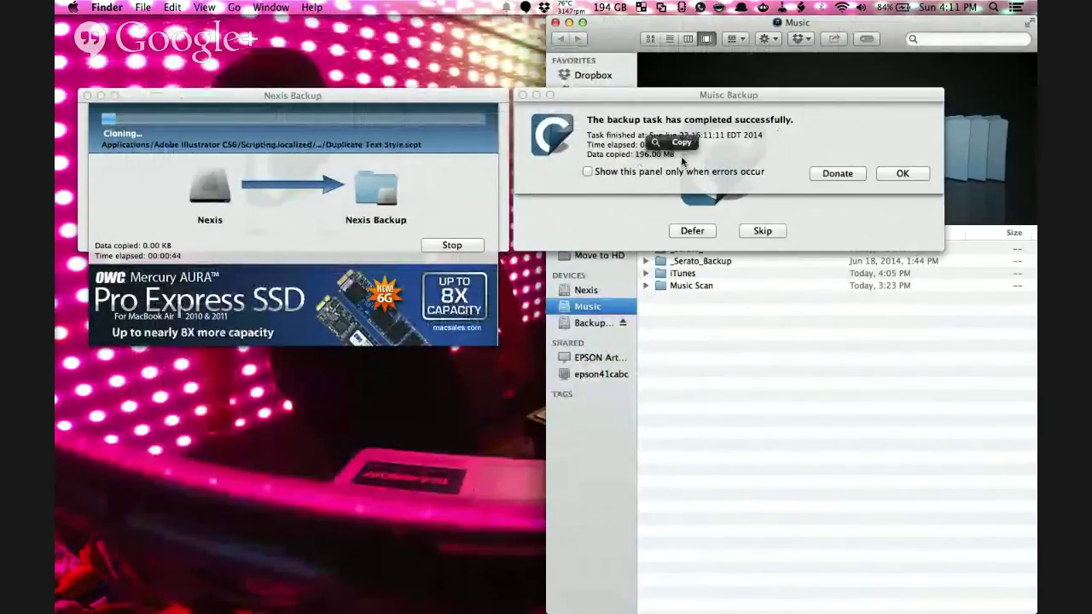
left_click(904, 174)
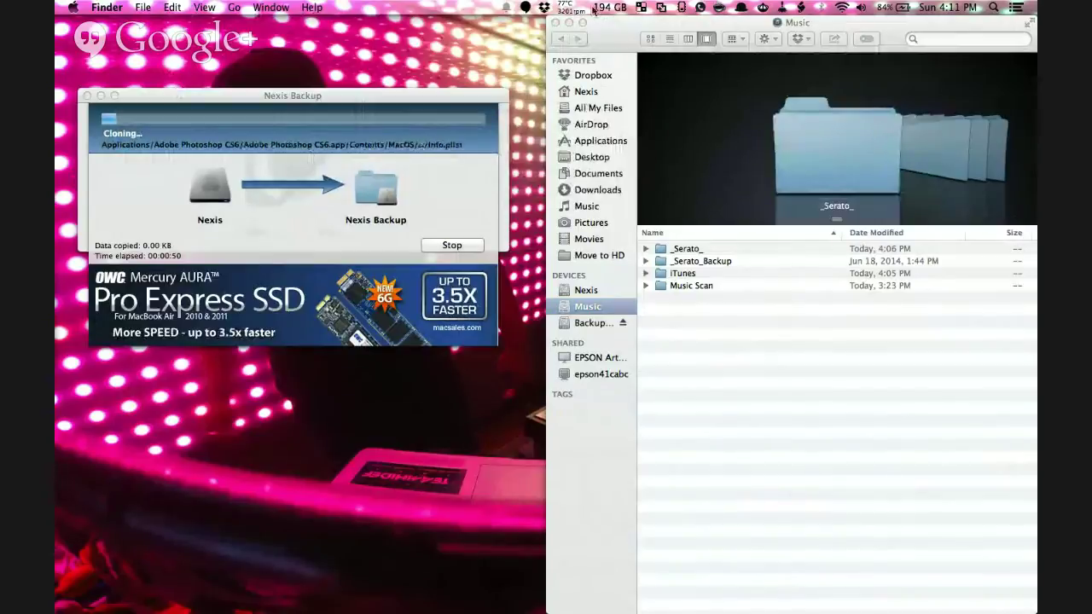
left_click(556, 24)
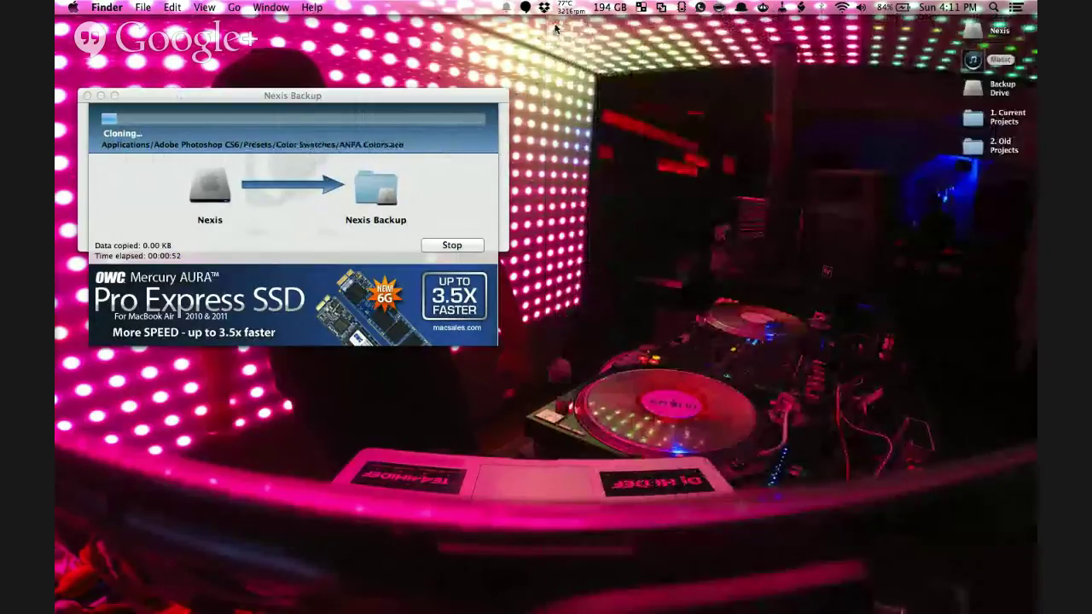
Switch to Reminders, move its window clear of the desktop's edge and show the Reminders while Djing list.
key("ctrl+Left")
key("super+shift+bracketleft")
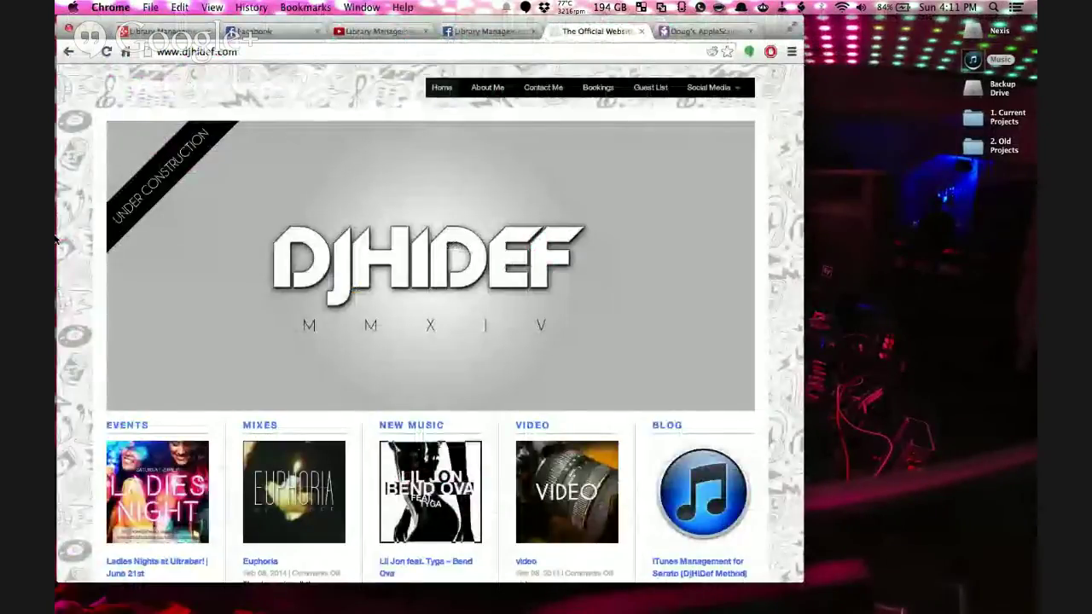
mouse_move(59, 247)
key("ctrl+Right")
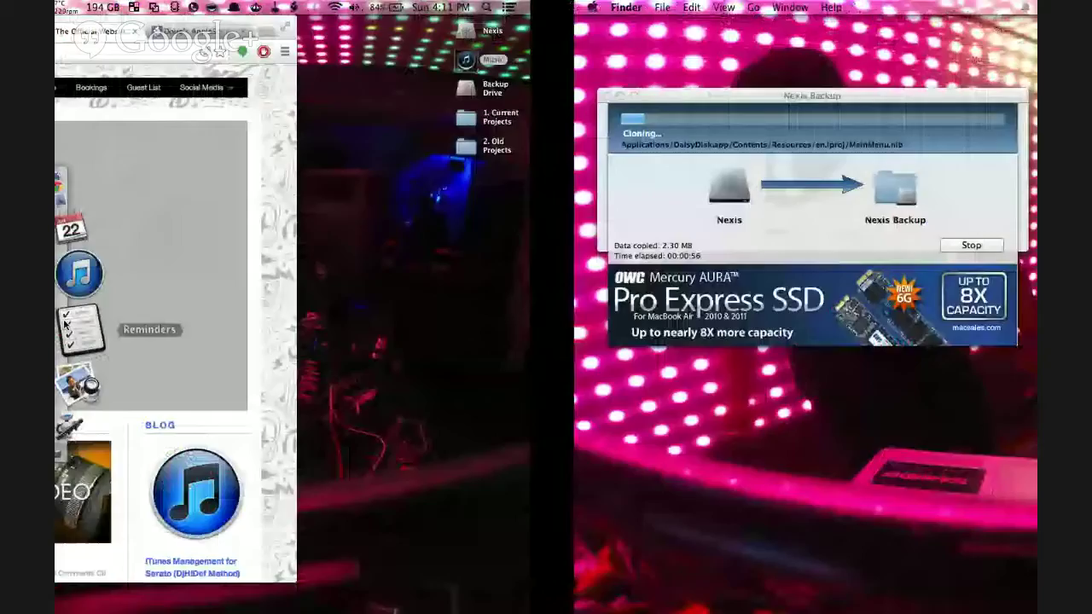
left_click(65, 324)
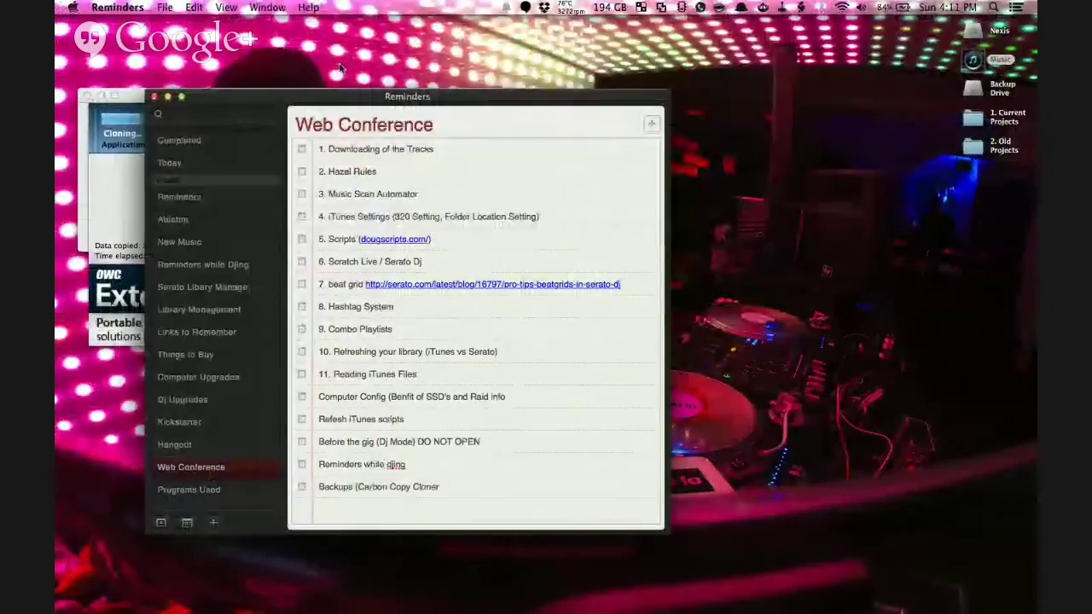
left_click_drag(334, 89, 429, 133)
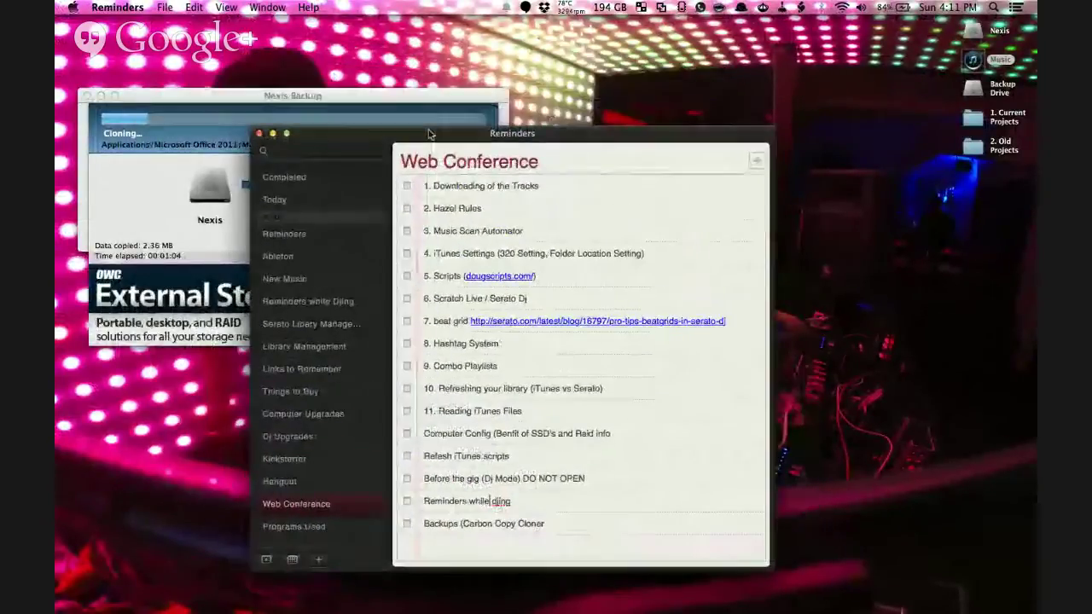
left_click(335, 302)
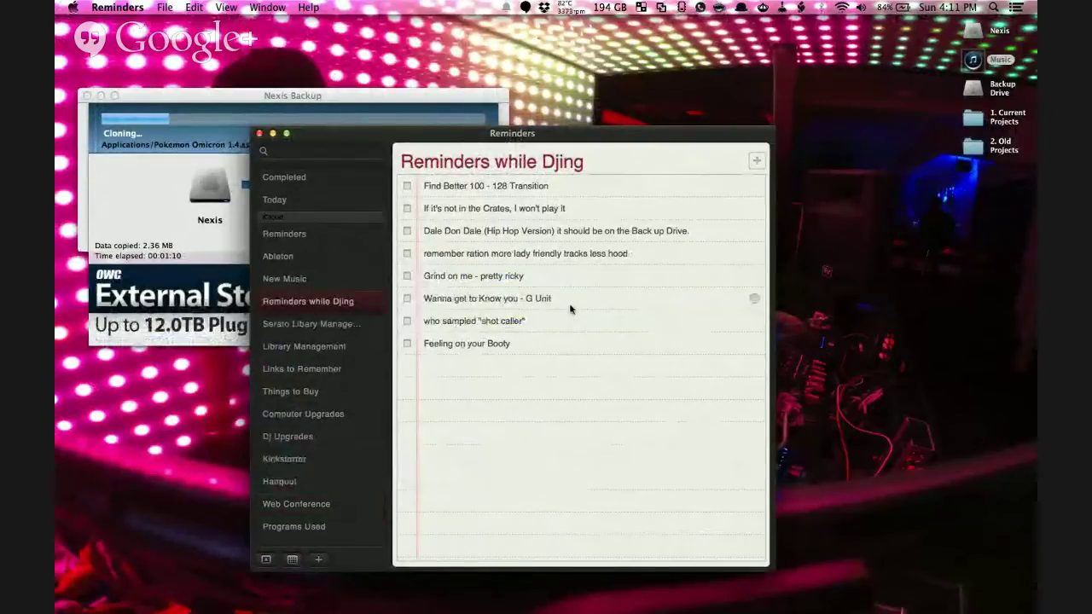
Correct the last reminder to "Feelin on your Booty" and add an empty reminder below it.
left_click(452, 353)
key("BackSpace")
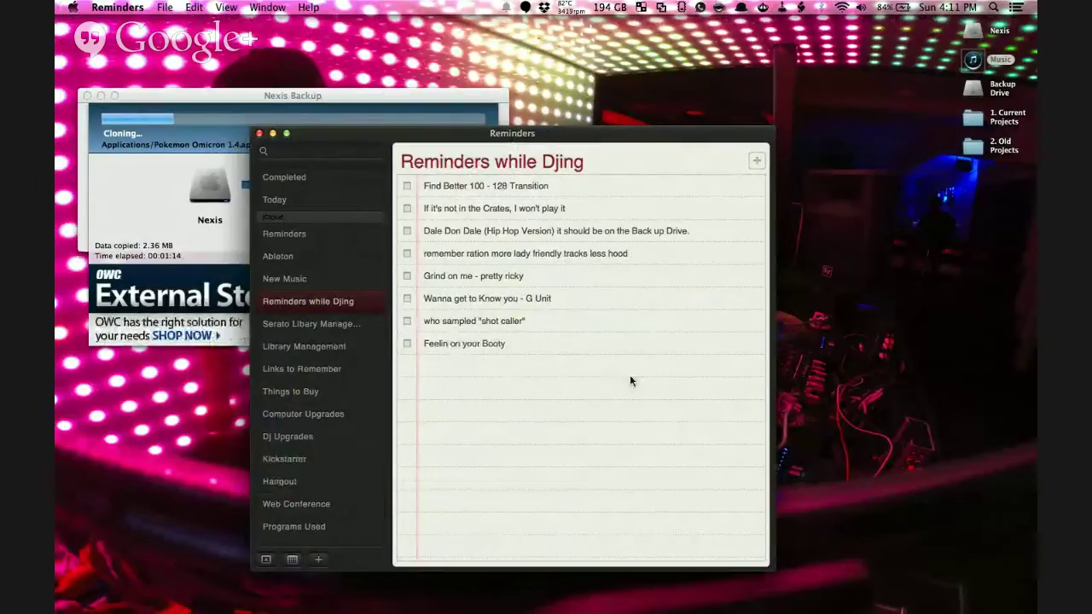
key("Return")
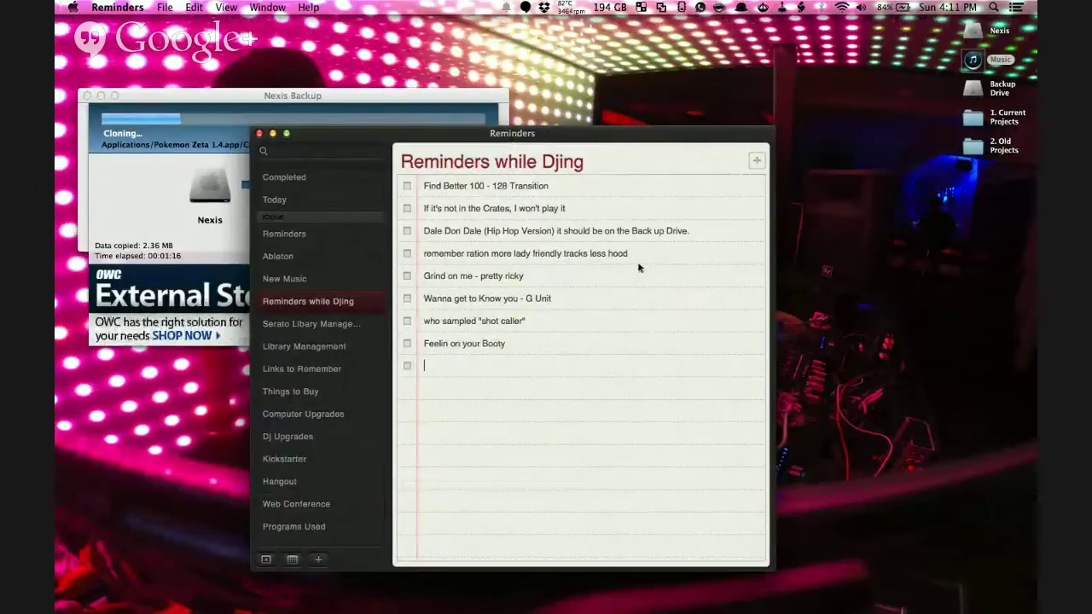
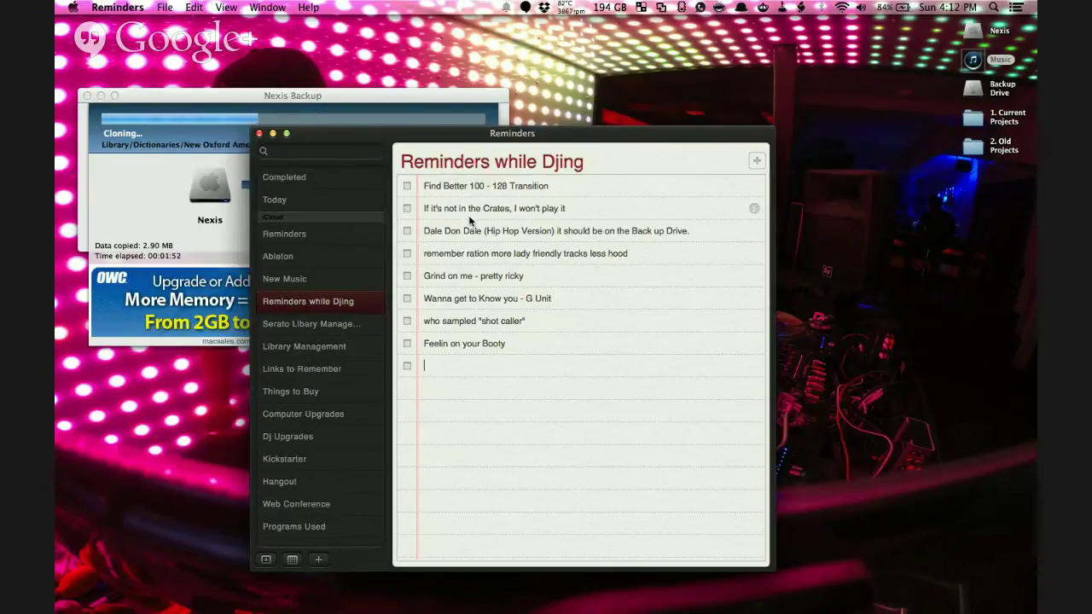
Quit Reminders and view the available system scripts, including Music Scan and Dj Mode.
left_click(118, 6)
left_click(135, 168)
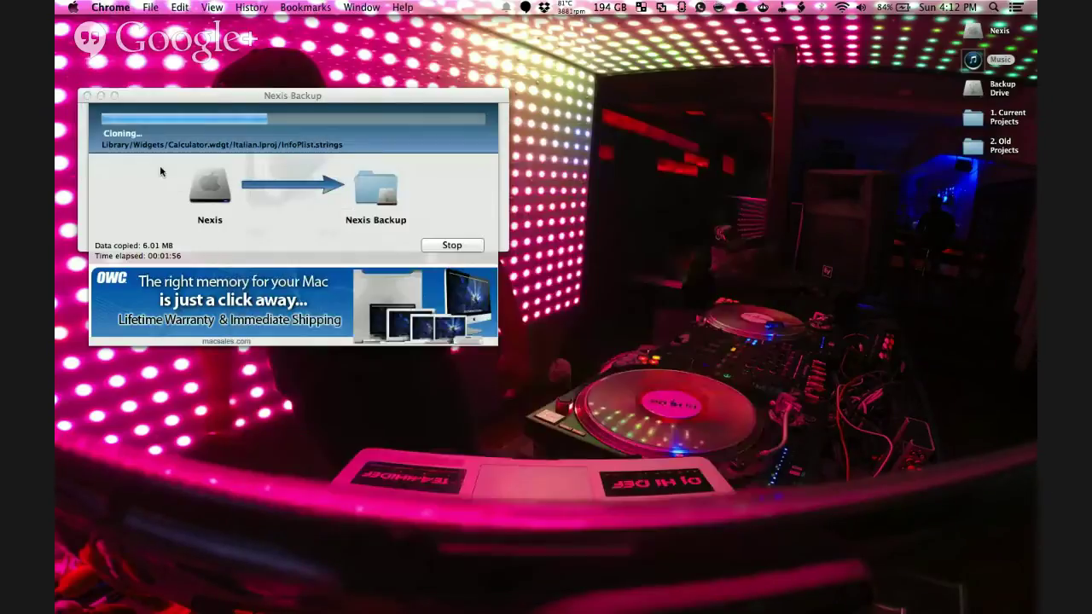
key("ctrl+Right")
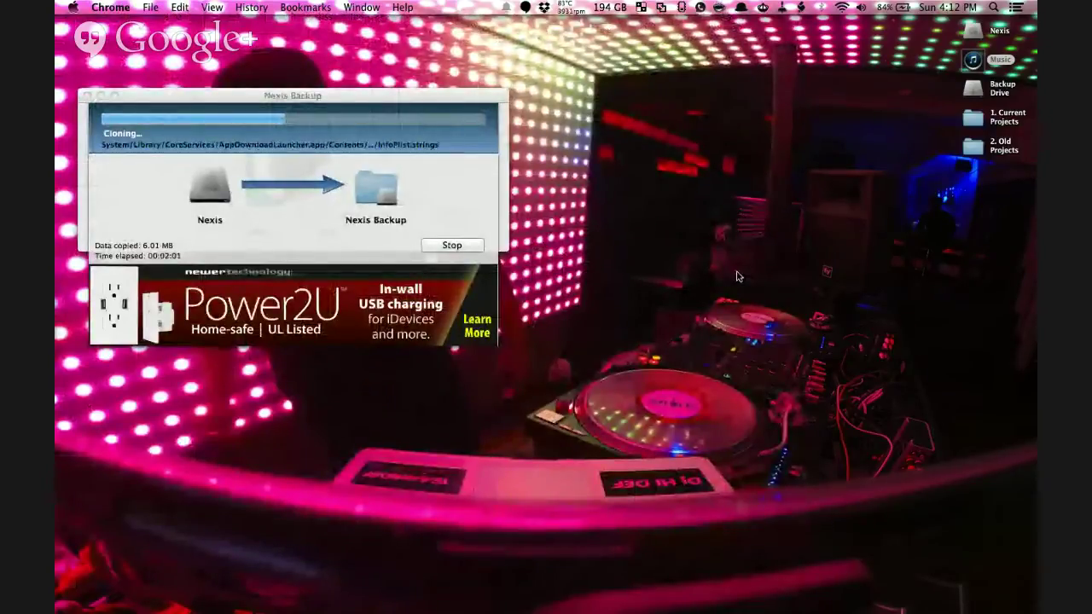
left_click(800, 7)
mouse_move(814, 7)
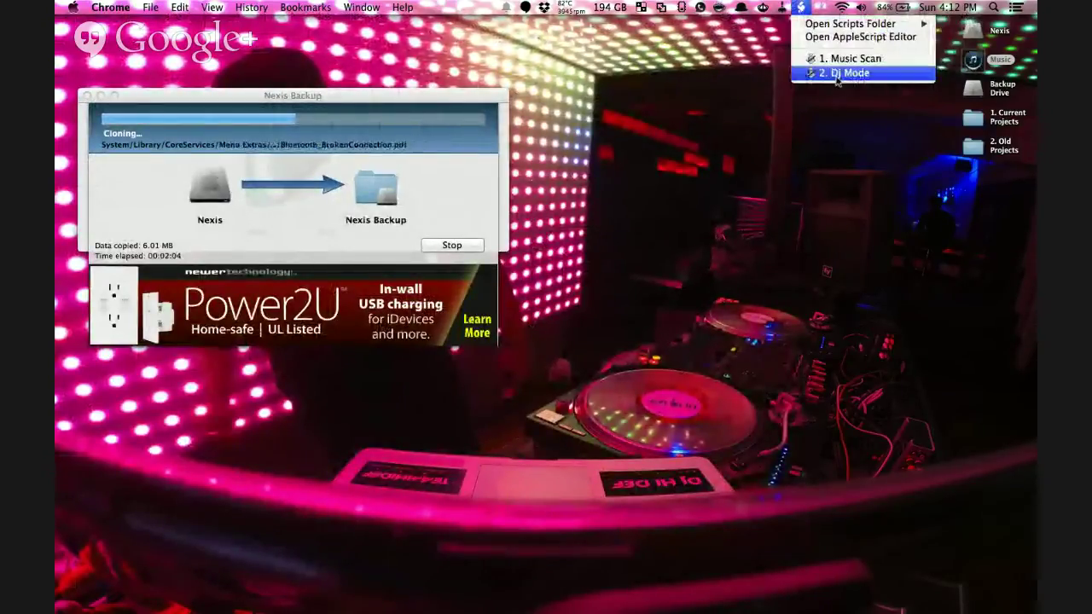
Launch Automator through a Spotlight search for "auto" and dismiss its document chooser without opening anything.
left_click(988, 17)
left_click(992, 8)
type("auto")
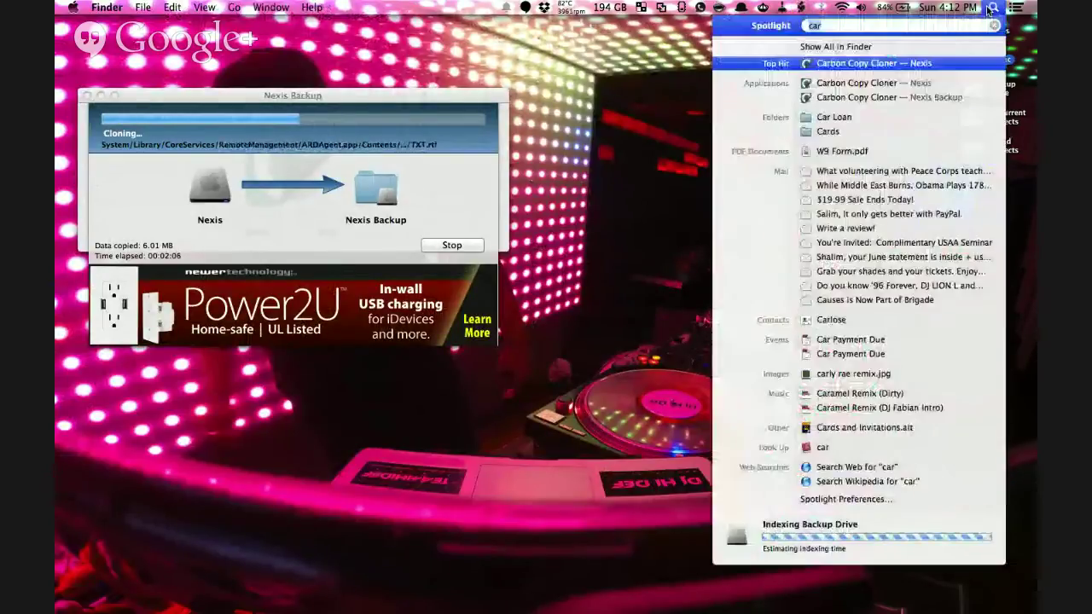
key("Return")
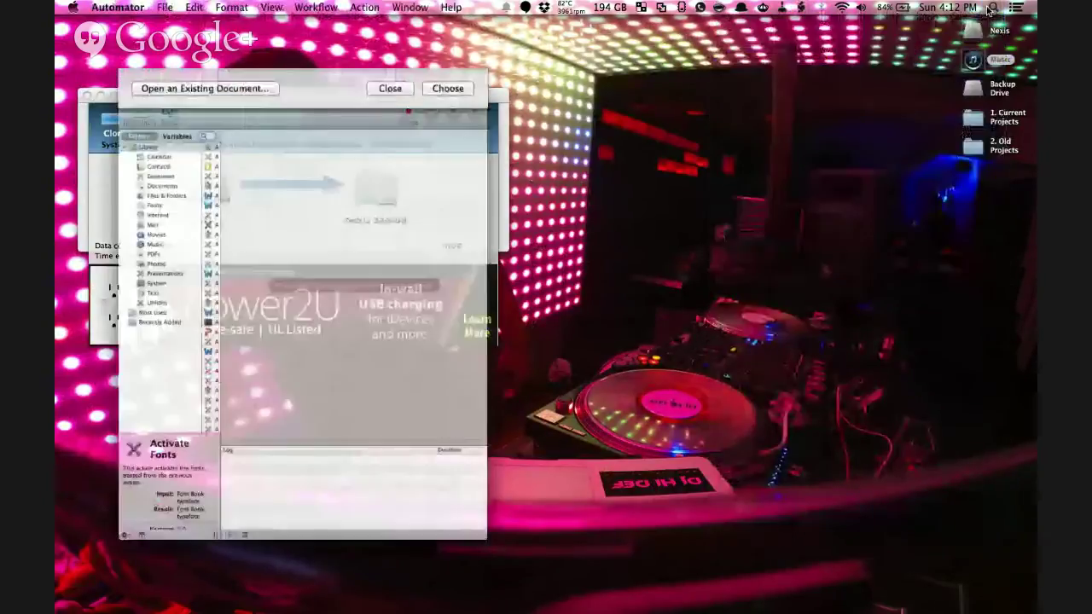
left_click(231, 405)
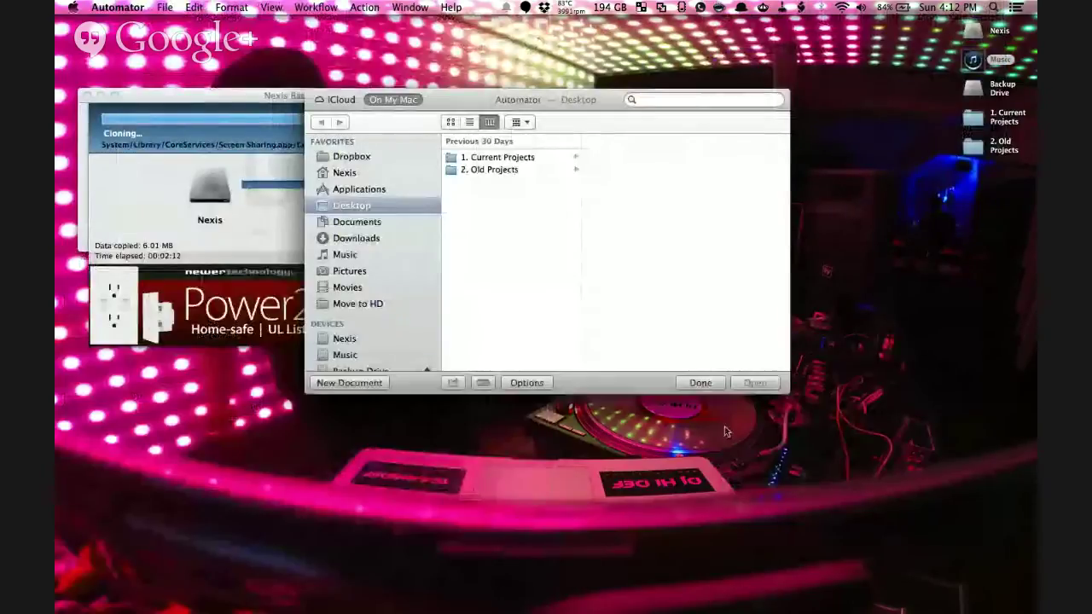
left_click(701, 385)
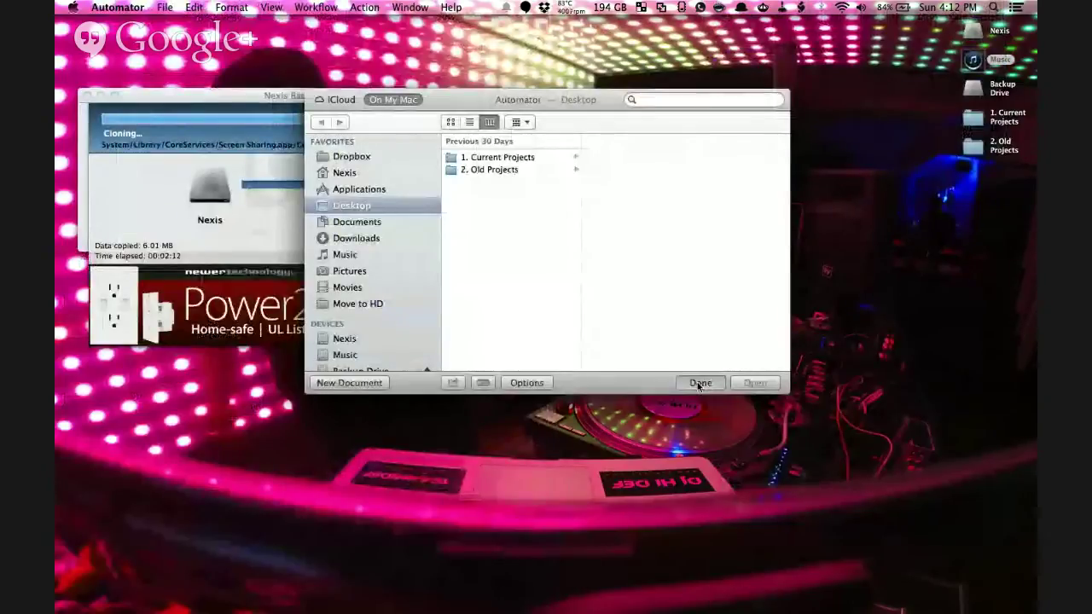
Open the recently used 2. Dj Mode application workflow in Automator.
left_click(99, 7)
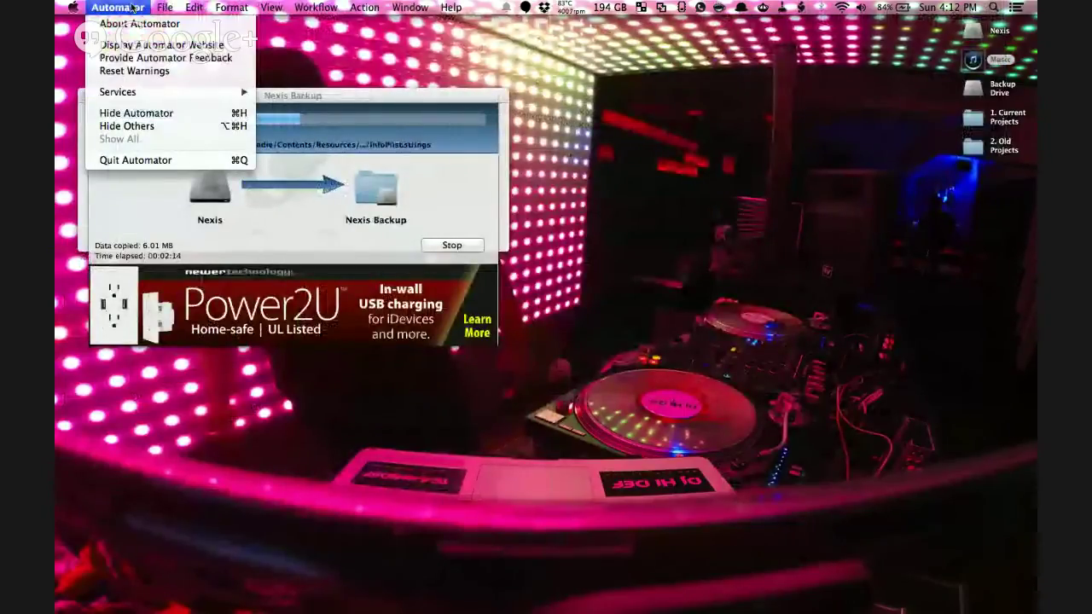
mouse_move(165, 7)
mouse_move(202, 51)
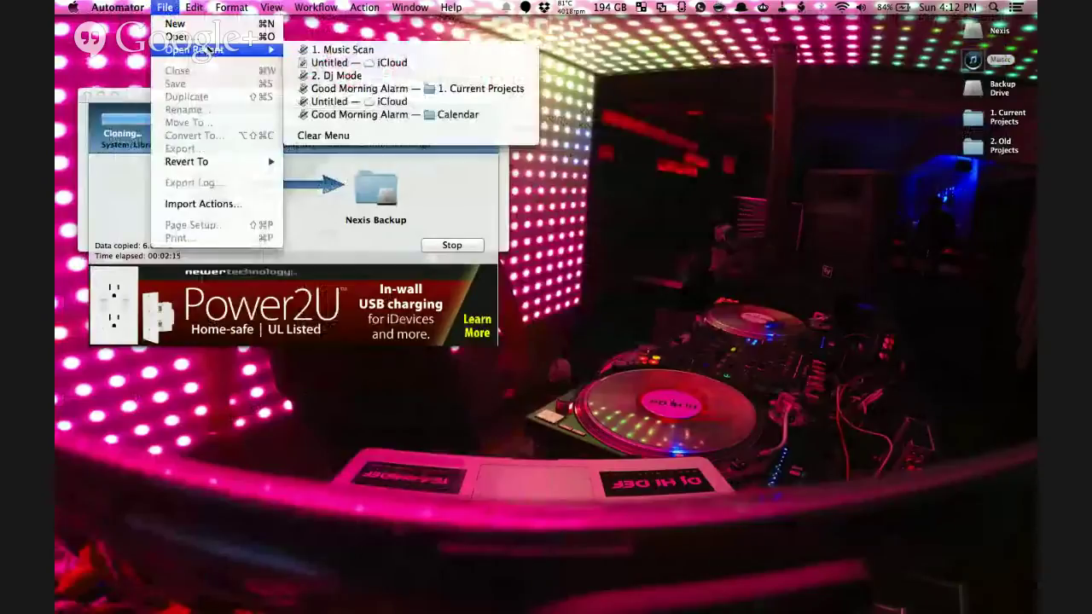
left_click(324, 75)
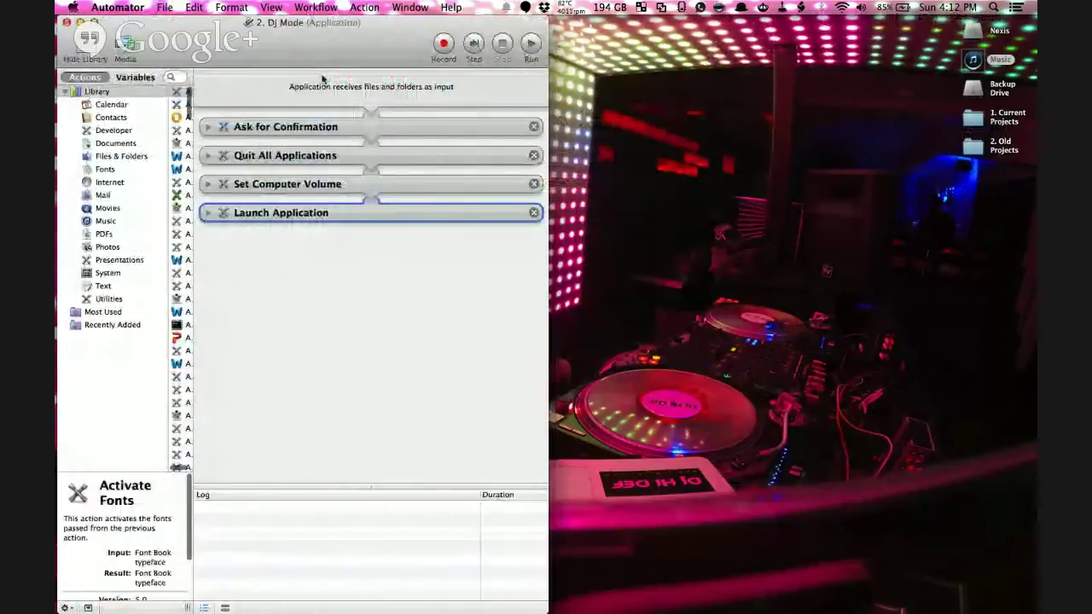
Expand the Ask for Confirmation, Quit All Applications, Set Computer Volume and Launch Application actions to show their settings.
left_click(386, 128)
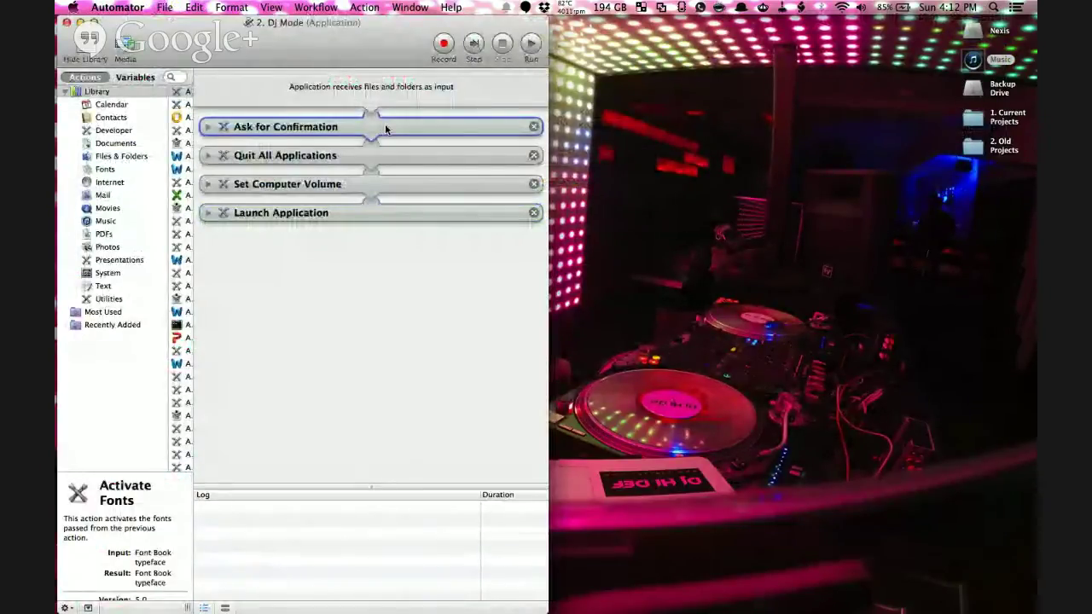
left_click(204, 215)
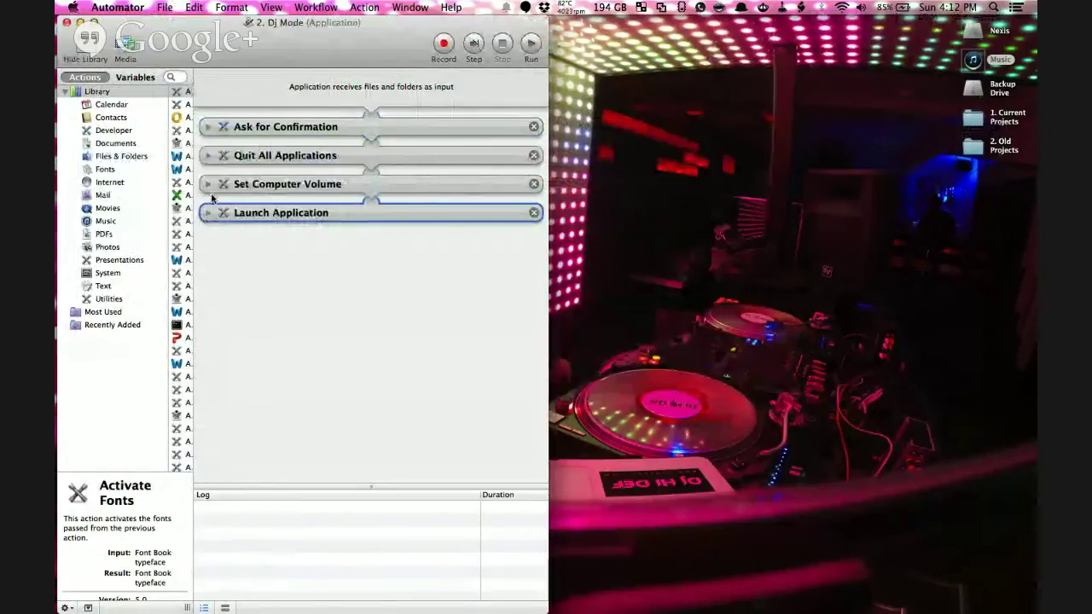
left_click(207, 128)
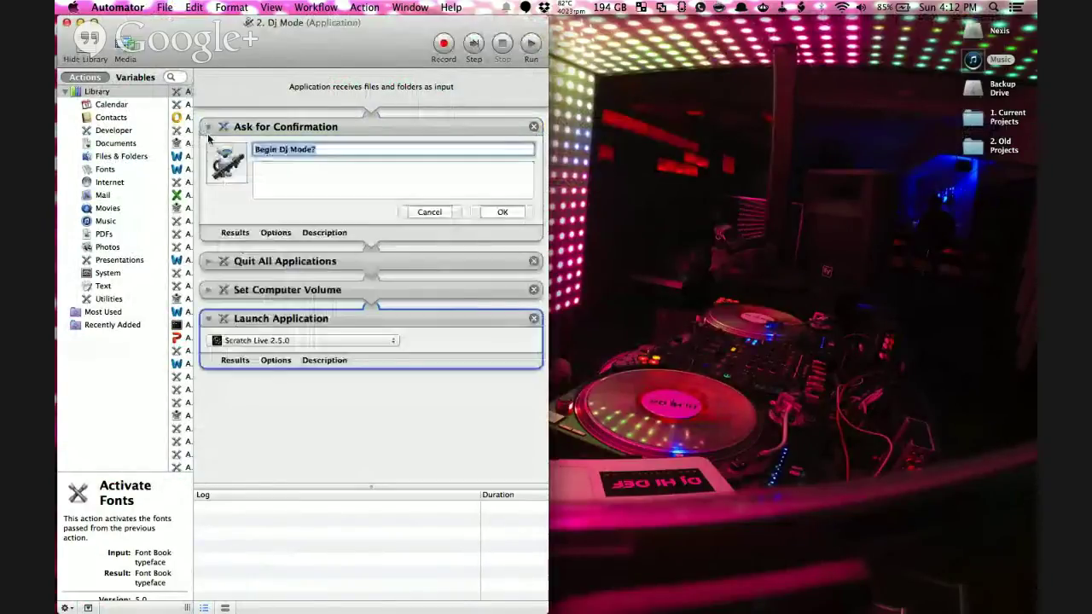
left_click(208, 258)
left_click(208, 434)
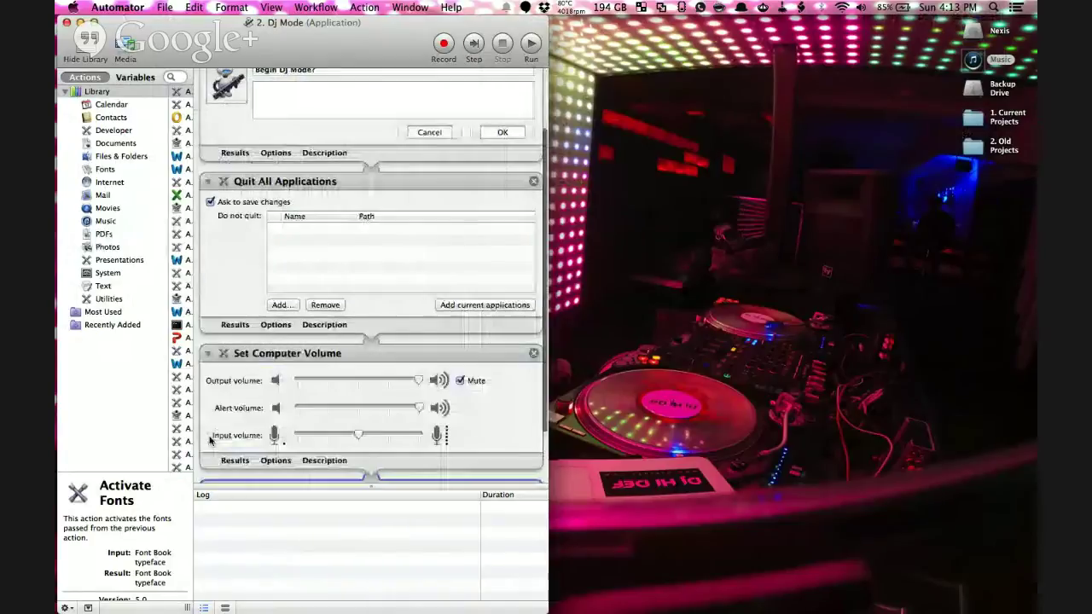
Review the settings of all four Dj Mode actions and enlarge the workflow window to fill the screen.
scroll(219, 362, "down", 2)
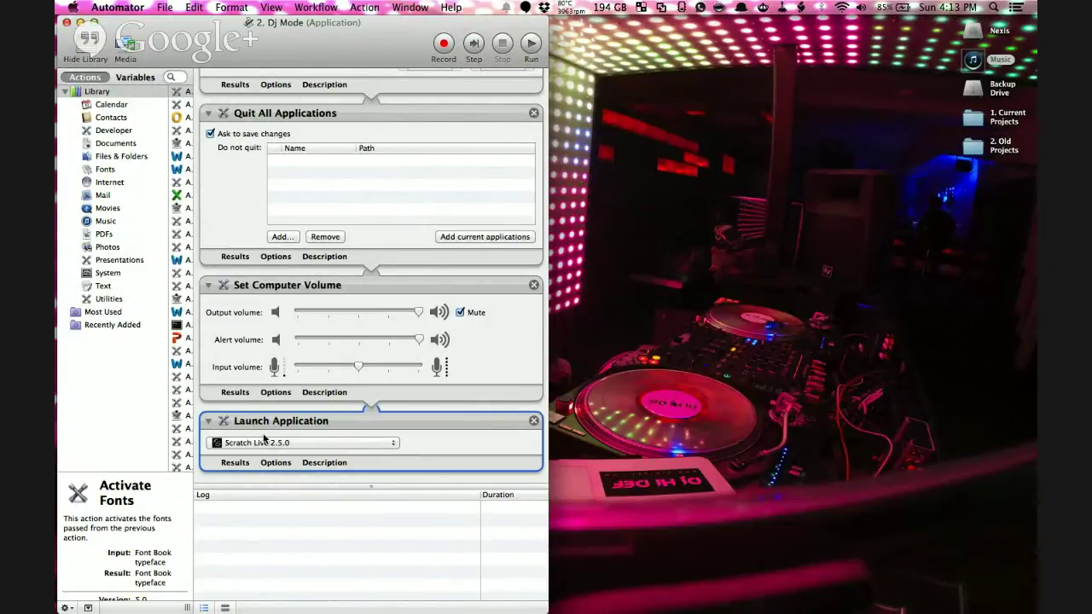
scroll(202, 408, "up", 5)
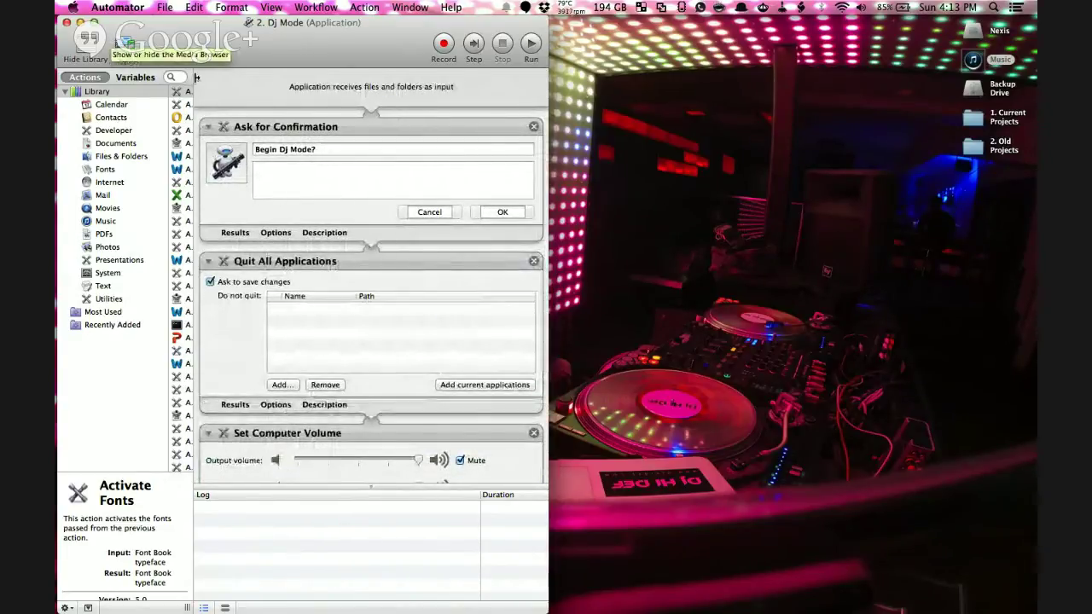
scroll(326, 208, "down", 3)
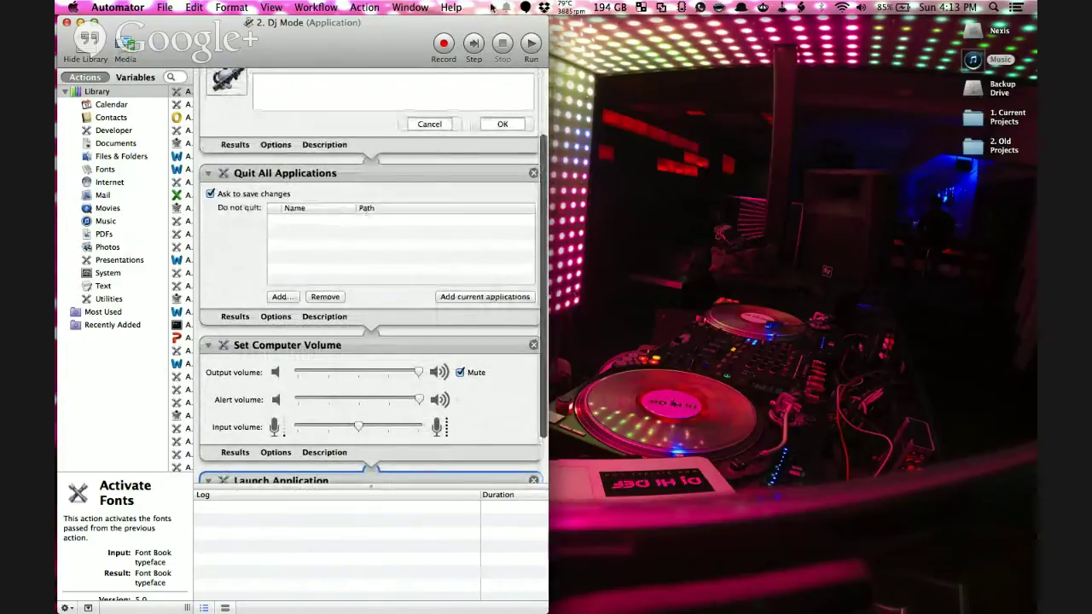
double_click(408, 31)
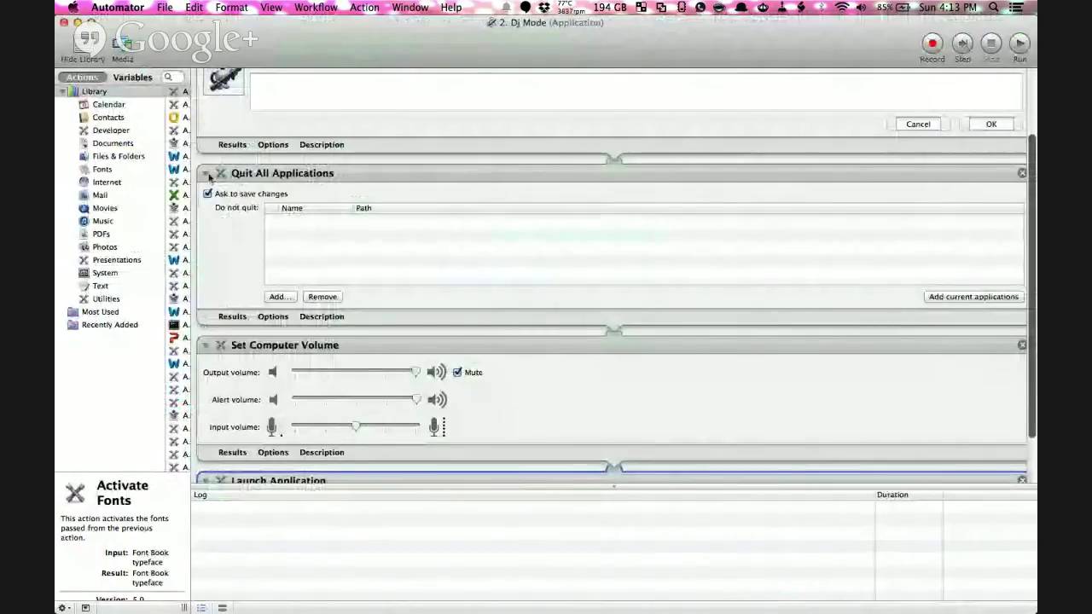
Widen the action library so the full action names fit, return to the start of the Dj Mode workflow, and quit Automator.
left_click_drag(214, 171, 352, 221)
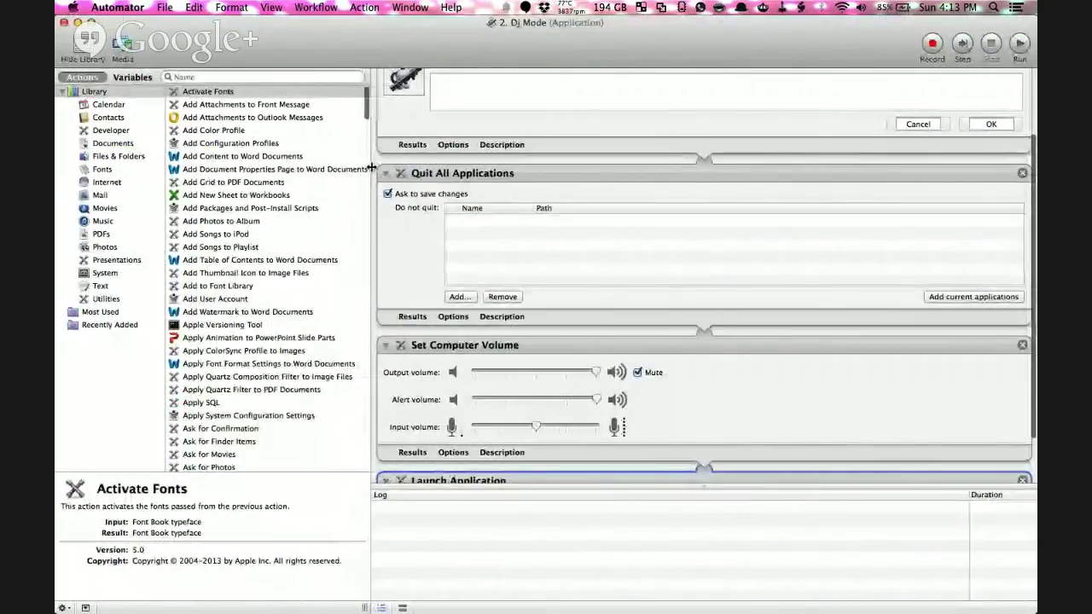
scroll(418, 247, "up", 3)
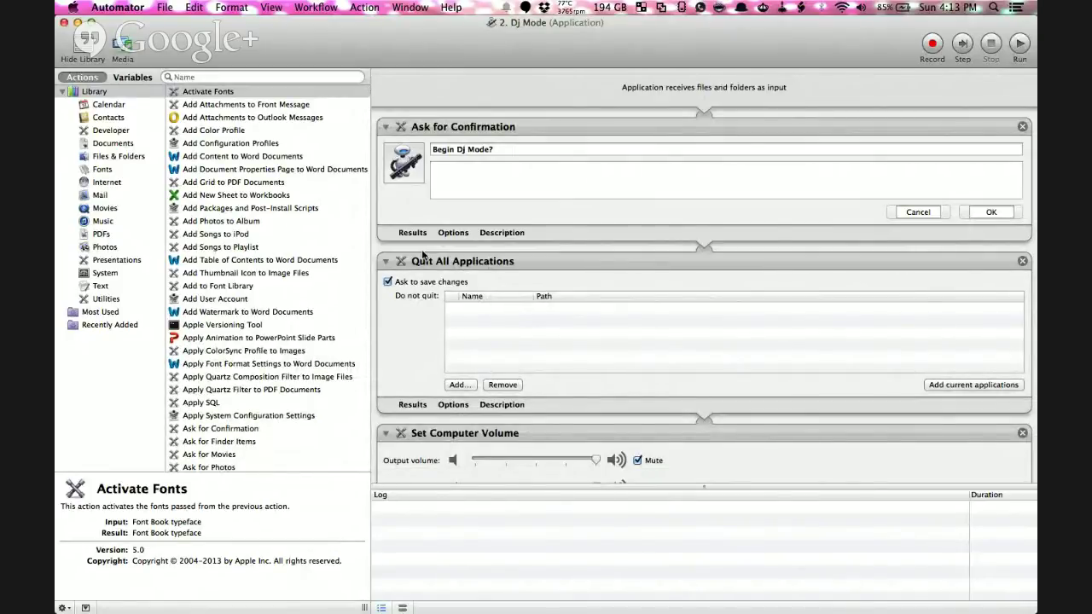
left_click(128, 8)
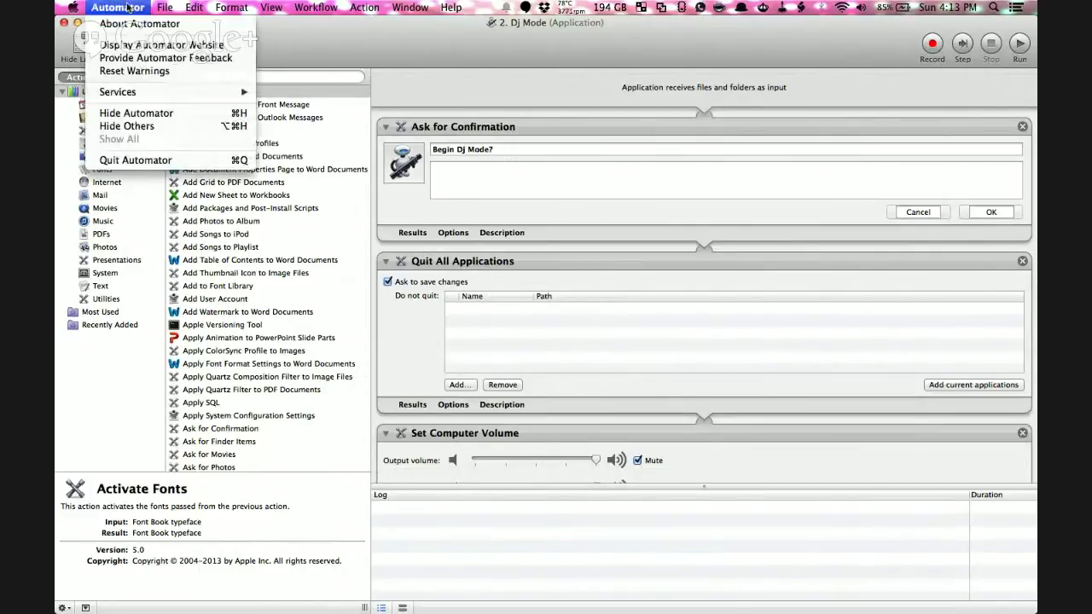
left_click(141, 159)
Switch to the Facebook event page in Chrome and open the newly notified comment about beatgrids in Scratch Live.
key("ctrl+Left")
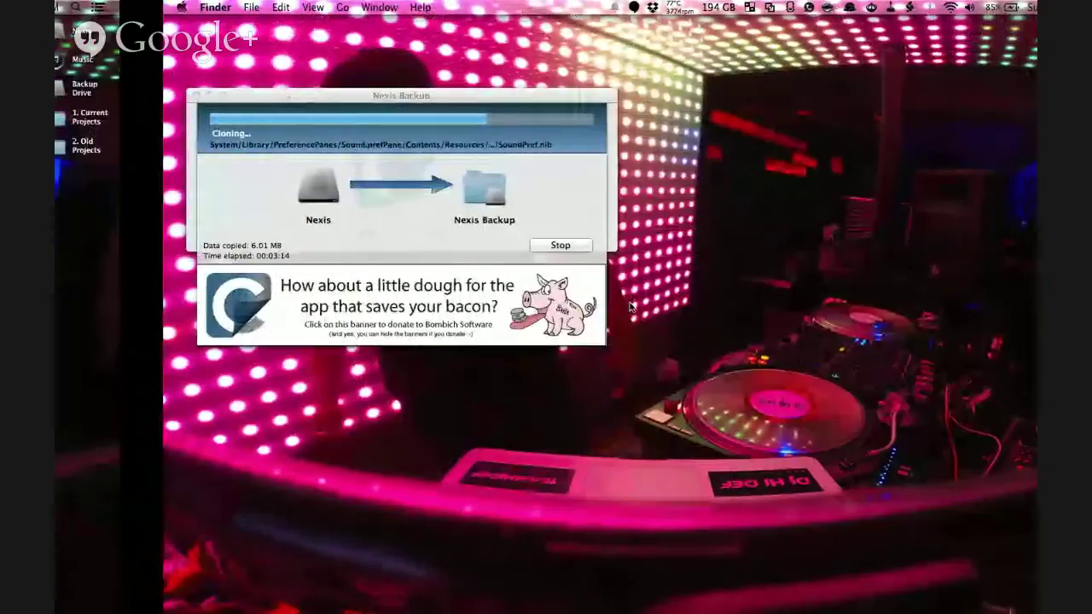
key("super+alt+Left")
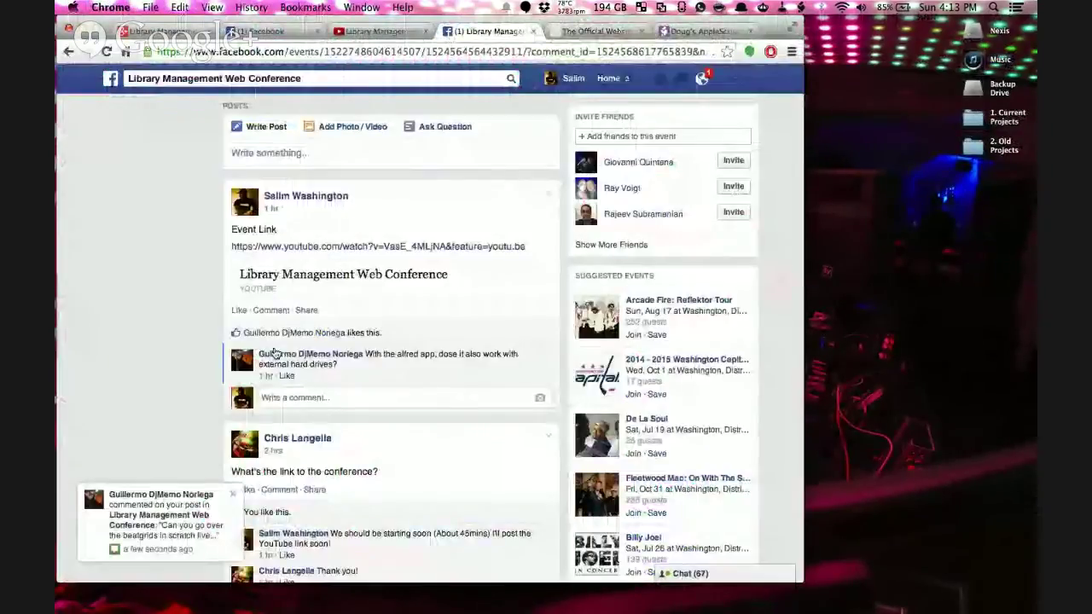
left_click(163, 513)
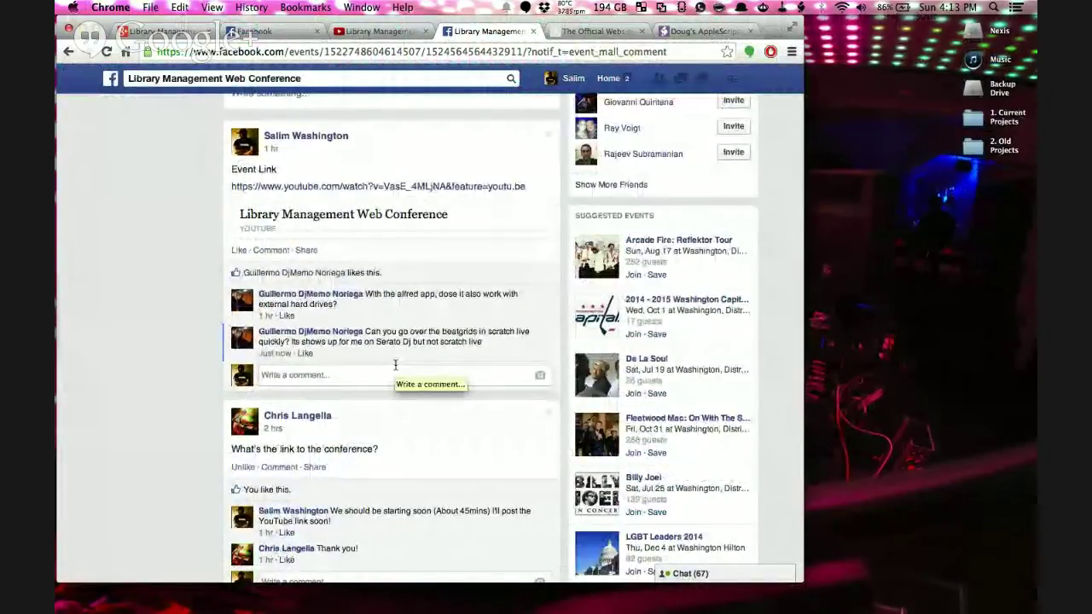
key("ctrl+Right")
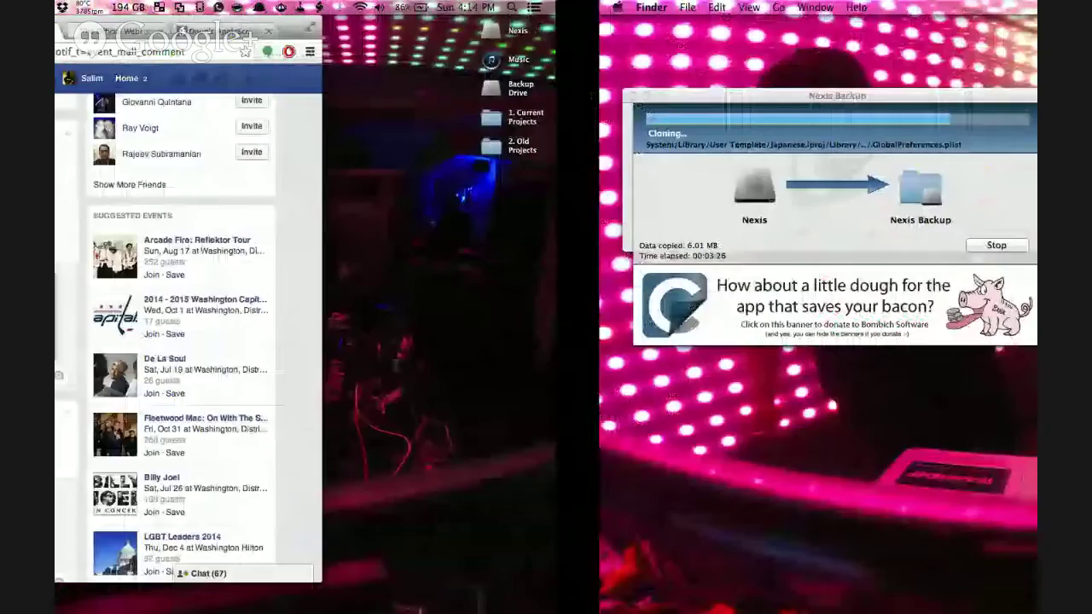
key("ctrl+Left")
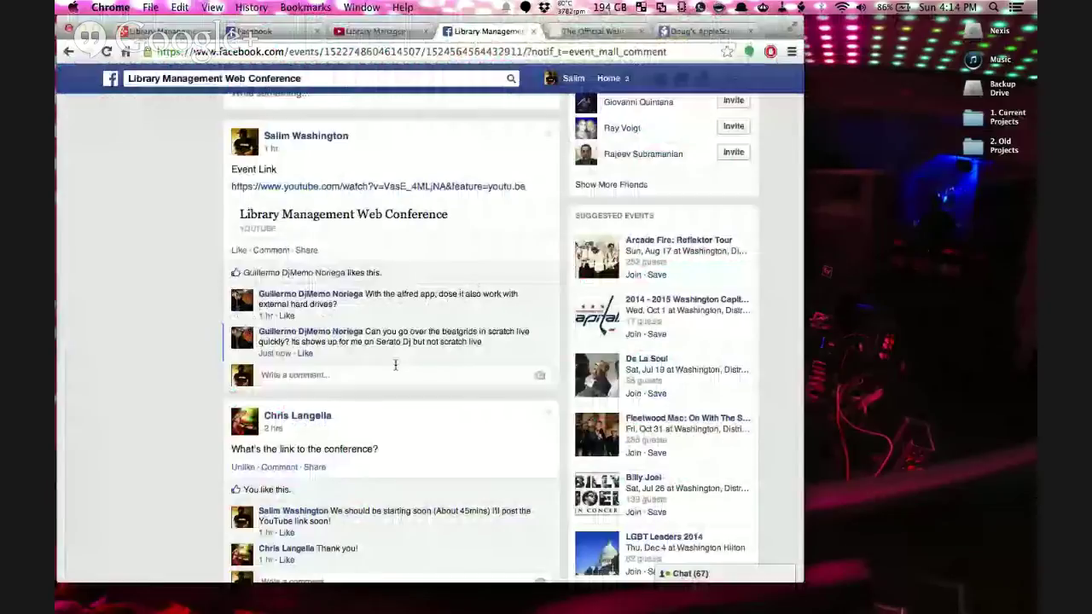
key("ctrl+Right")
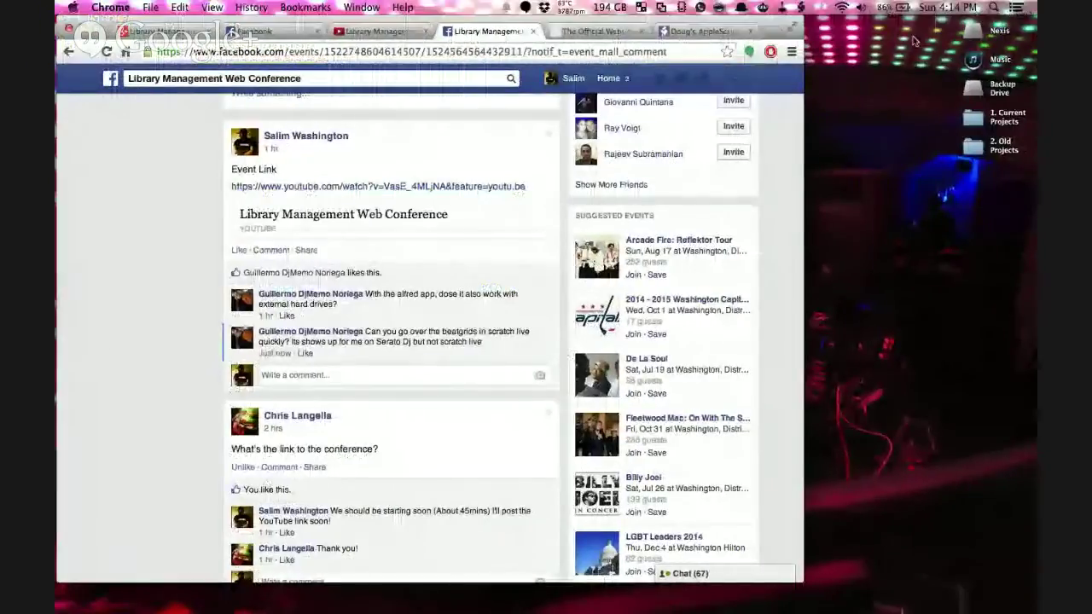
left_click(943, 8)
key("Escape")
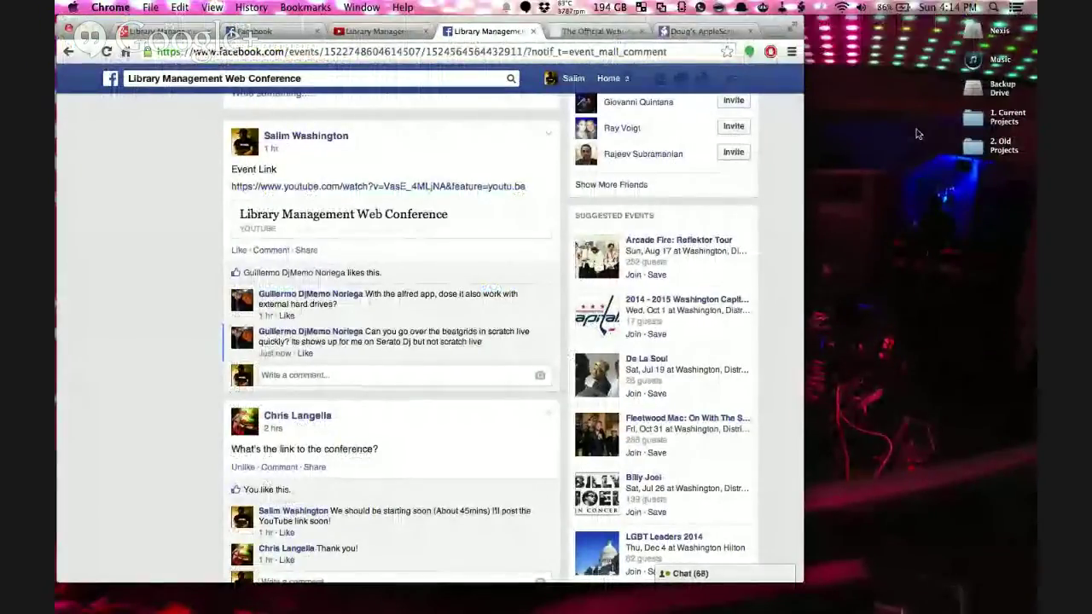
Switch to Serato DJ and load Get Me Bodied (Mayeda Twerk Remix) onto deck 1.
key("super+Tab")
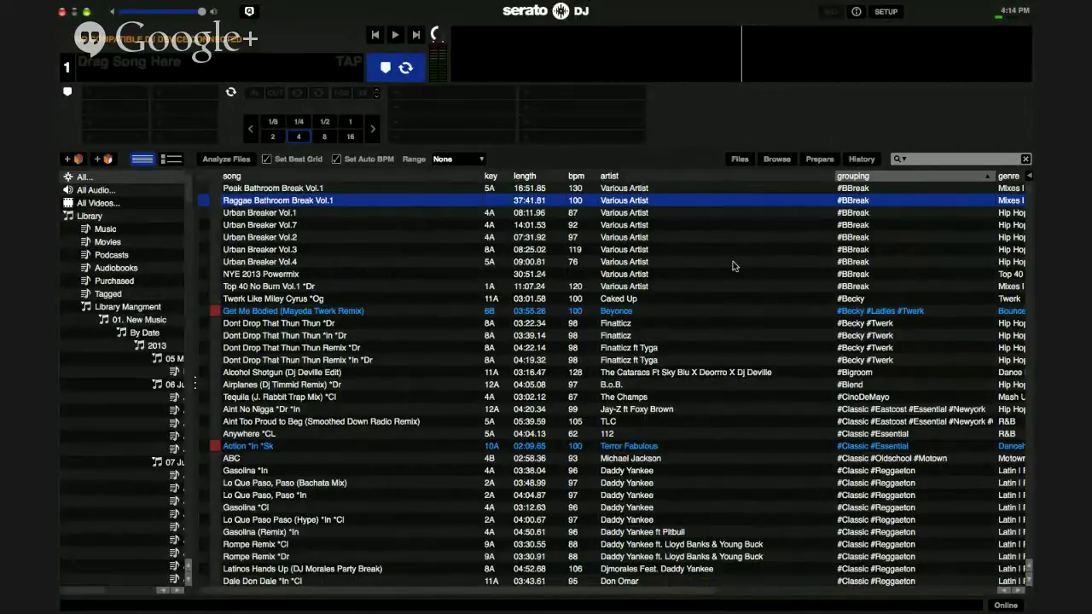
left_click(413, 263)
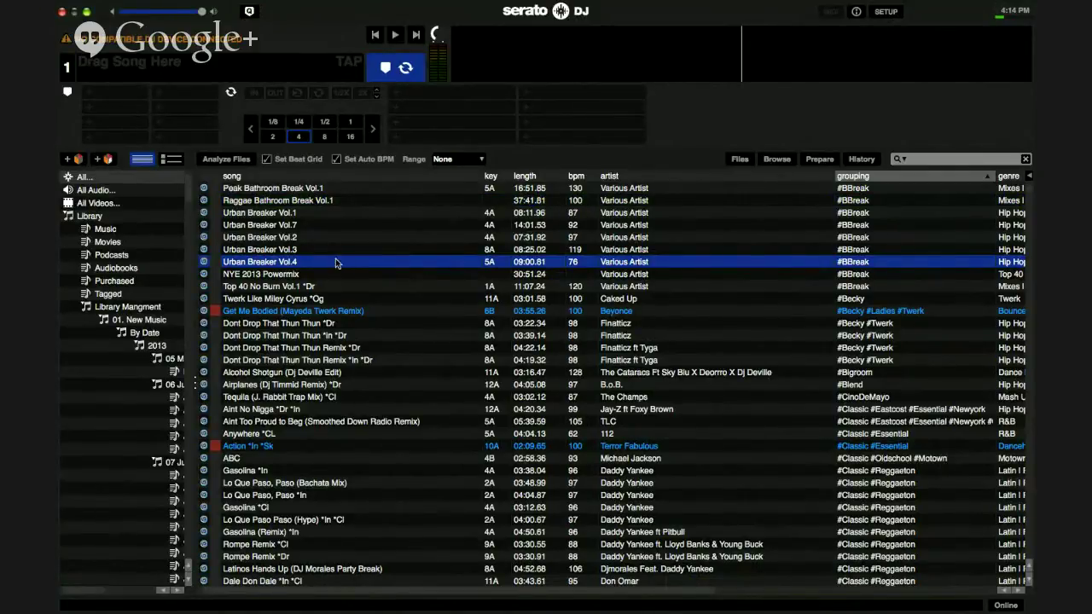
left_click(369, 300)
key("Down")
key("shift+Left")
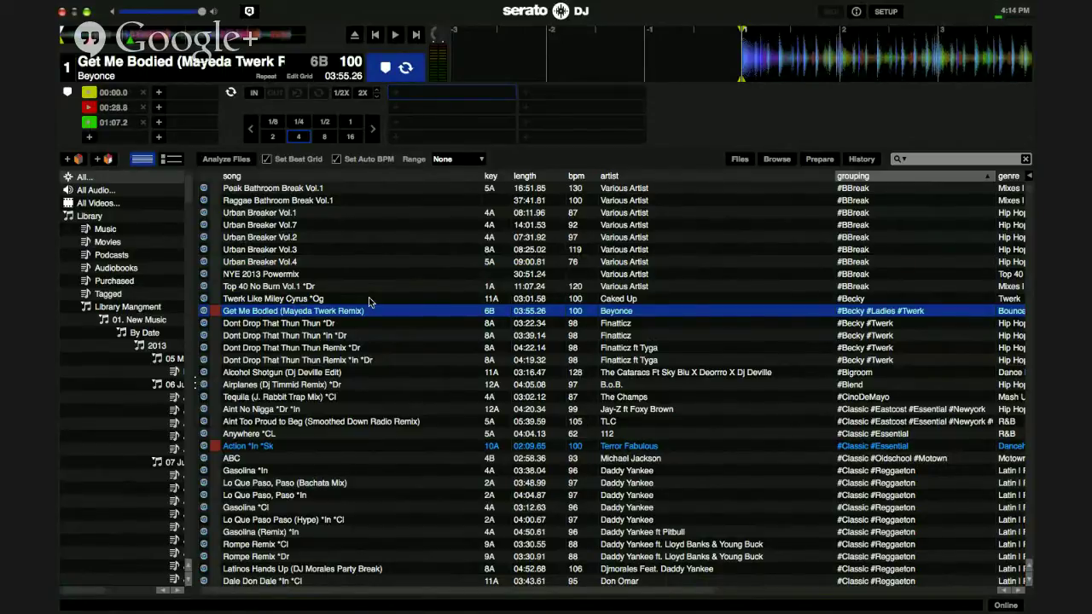
Return to the Facebook event page and highlight the beatgrid question in the comments.
key("F3")
key("F3")
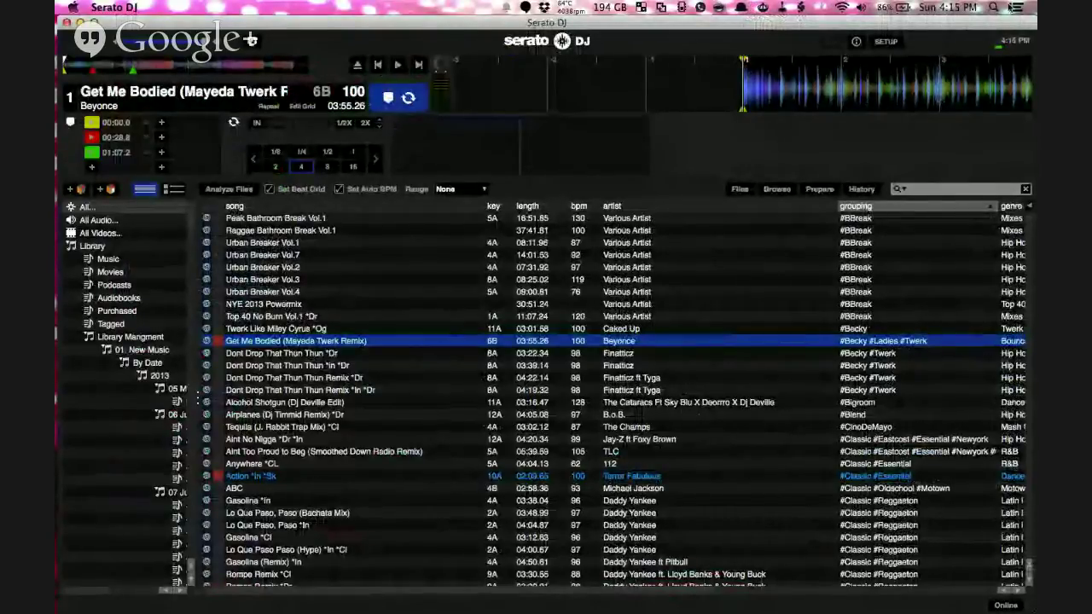
key("ctrl+Left")
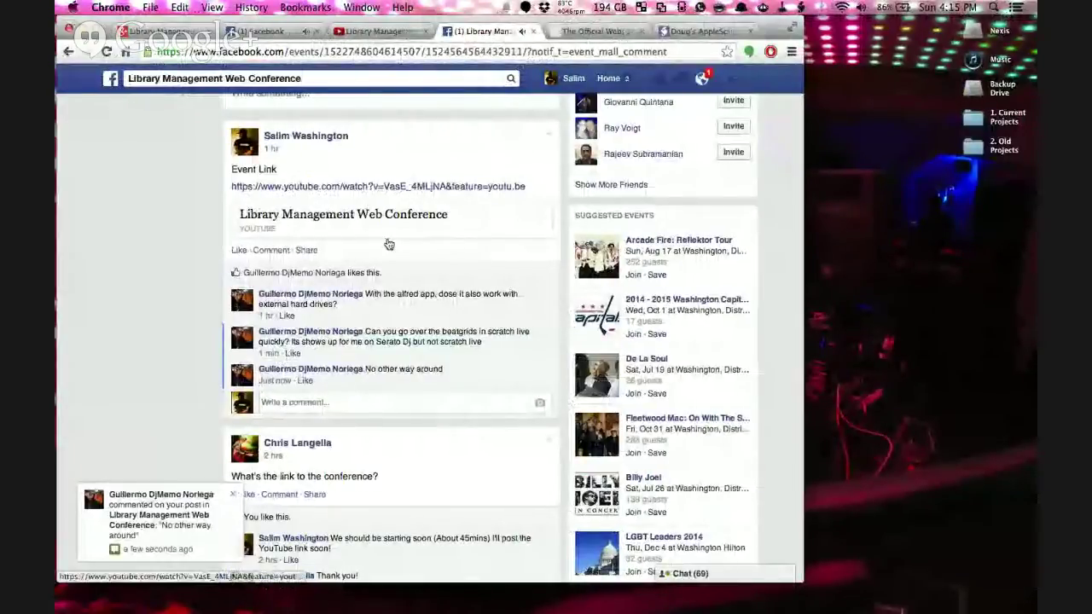
left_click_drag(398, 332, 435, 348)
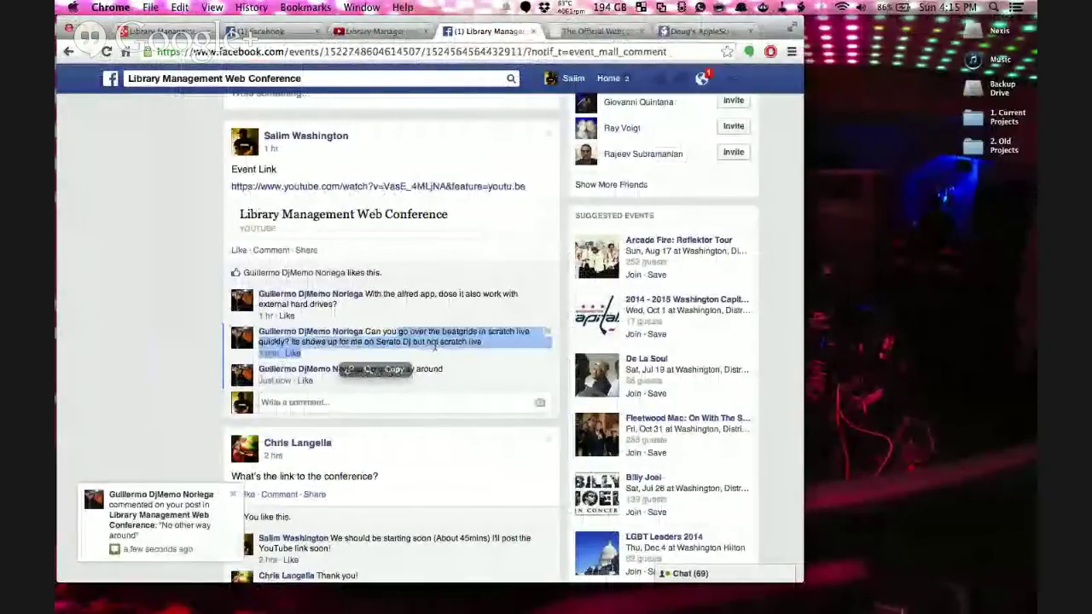
Exit Serato DJ and launch Scratch Live through a Spotlight search.
key("super+Tab")
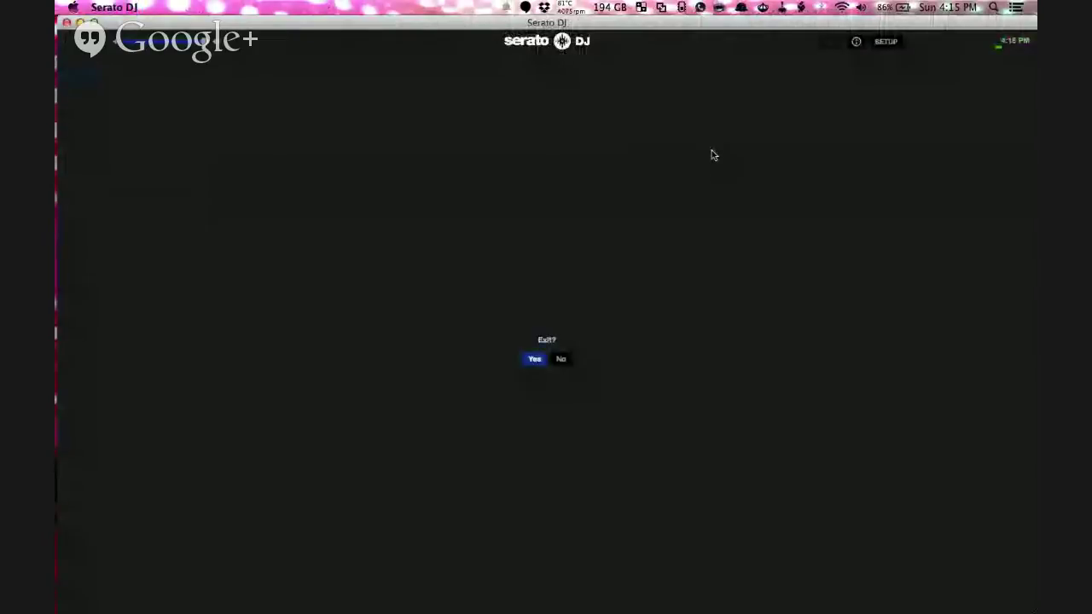
left_click(993, 7)
type("s")
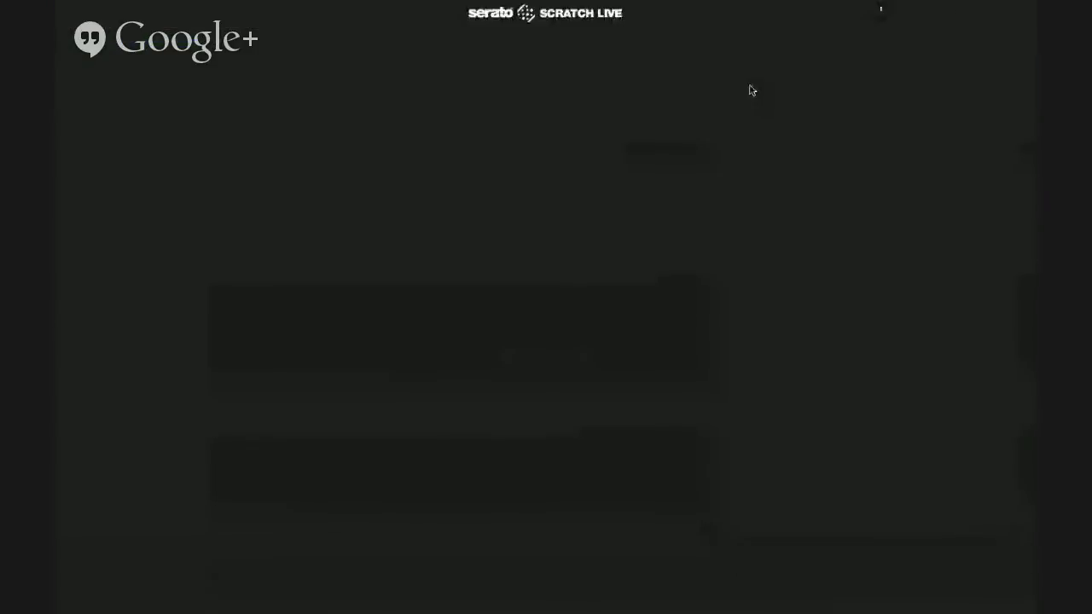
key("ctrl+Up")
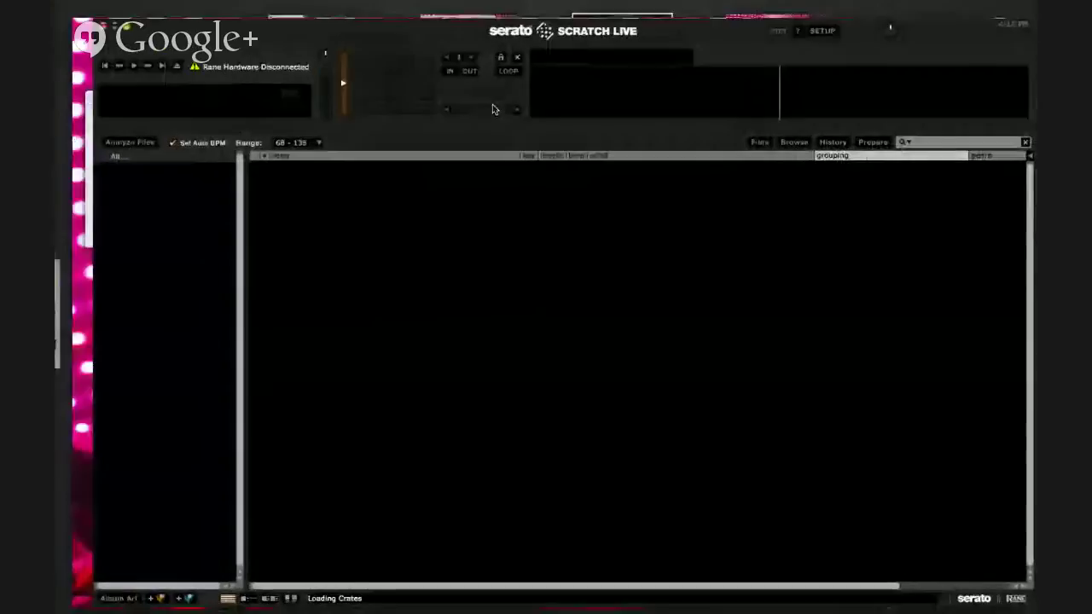
key("ctrl+Up")
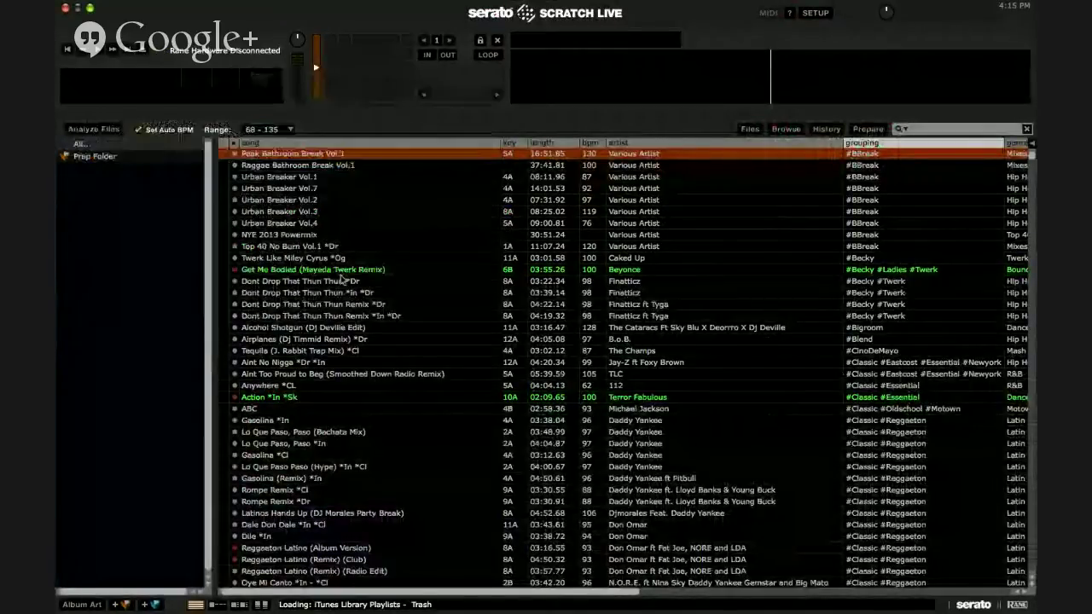
Go from Scratch Live back to the Facebook event page to read the newest reply about beatgrids.
key("ctrl+Up")
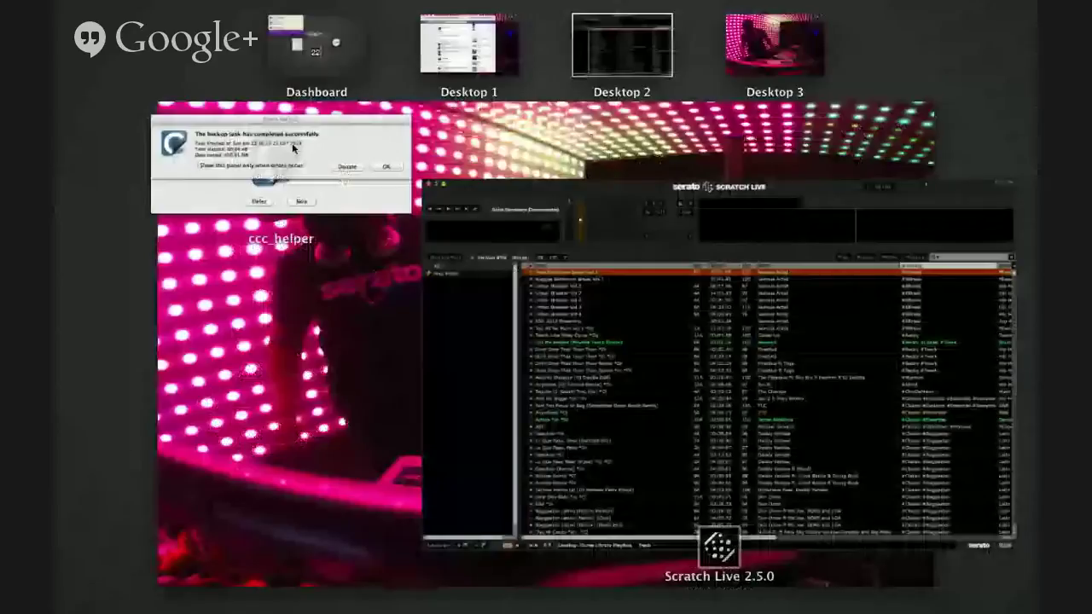
left_click(465, 162)
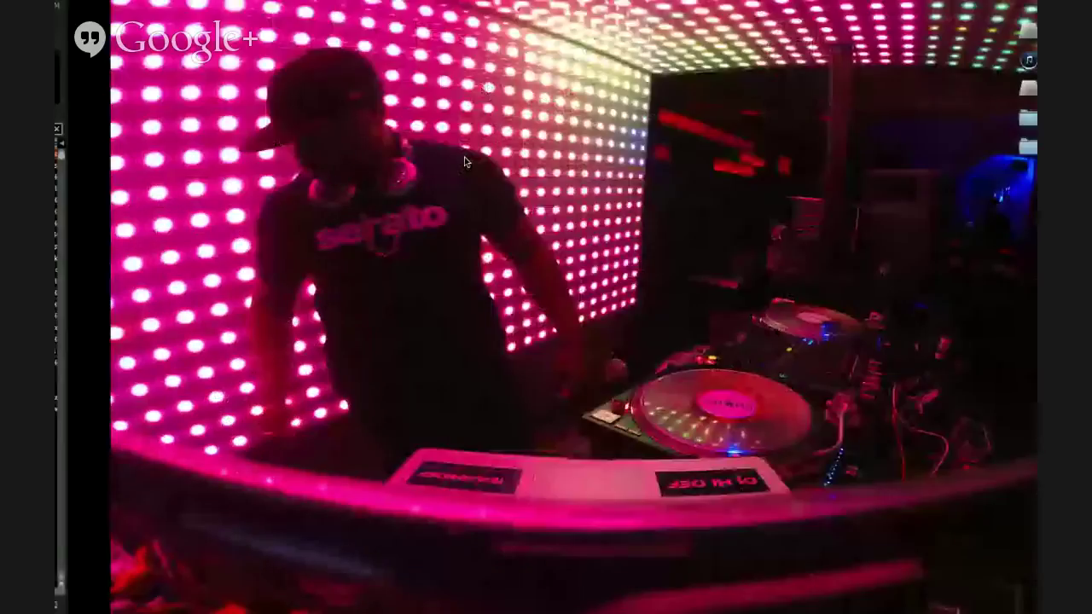
key("ctrl+Left")
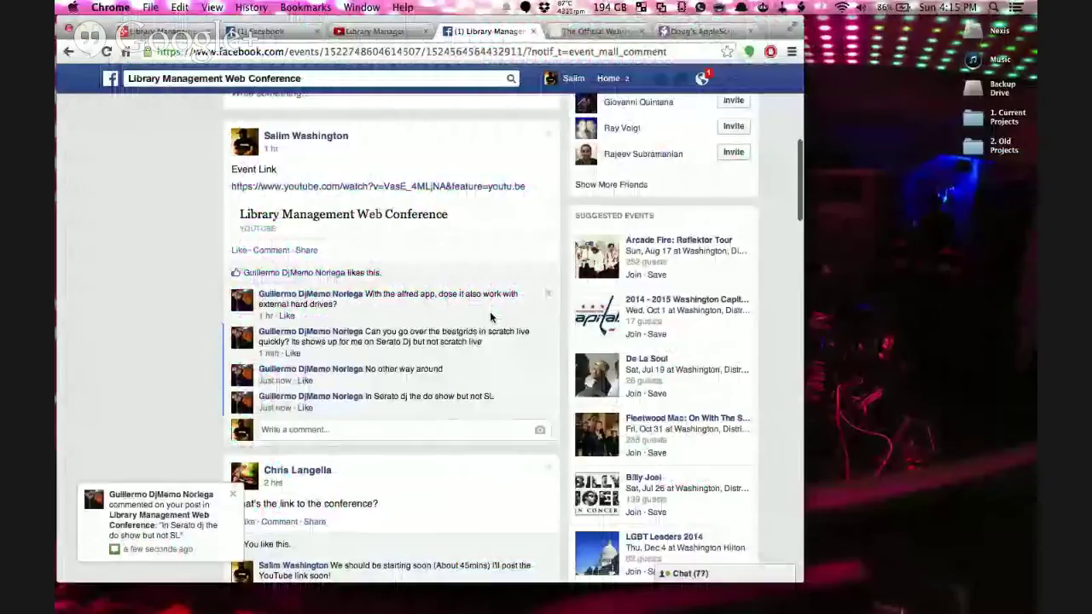
Return to Scratch Live, select Dont Drop That Thun Thun Remix *In *Dr, and browse further down the track list.
key("ctrl+Right")
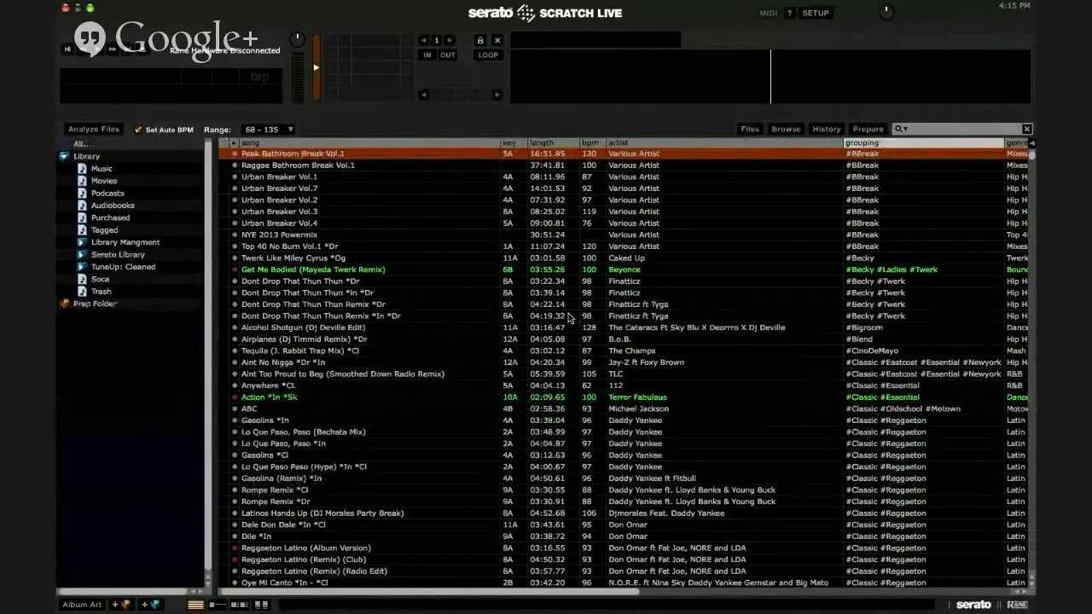
left_click(569, 317)
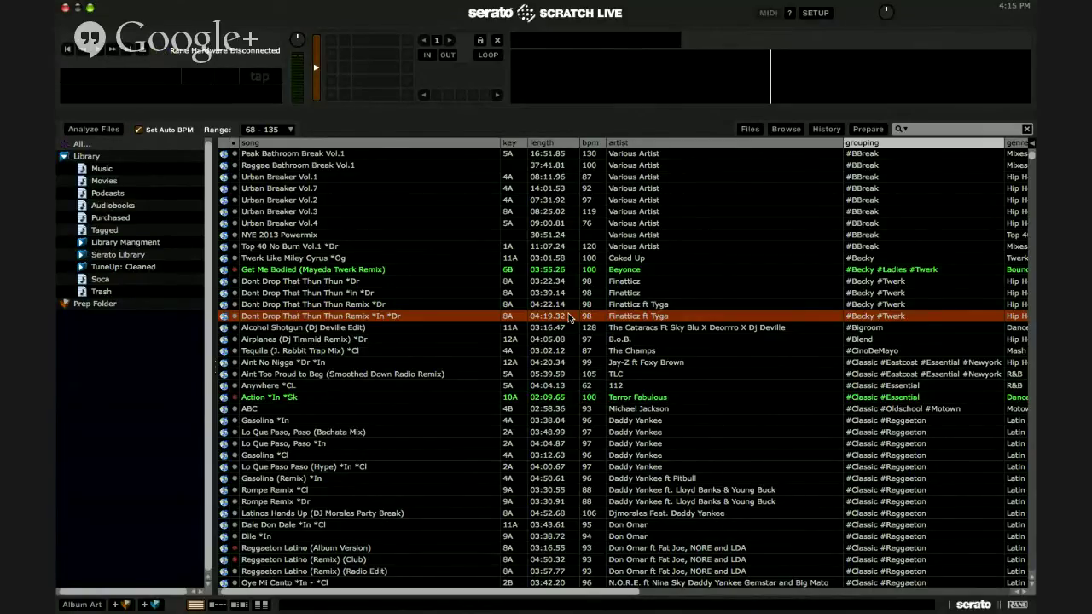
scroll(570, 317, "down", 15)
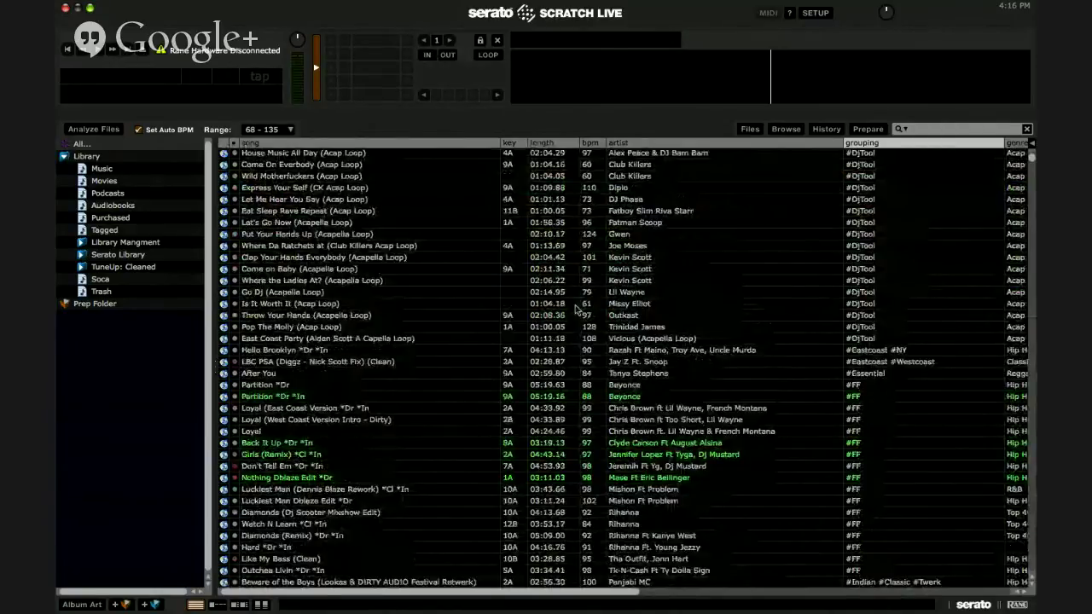
Check the Facebook notifications for new comments on the conference event and close the list.
key("ctrl+Left")
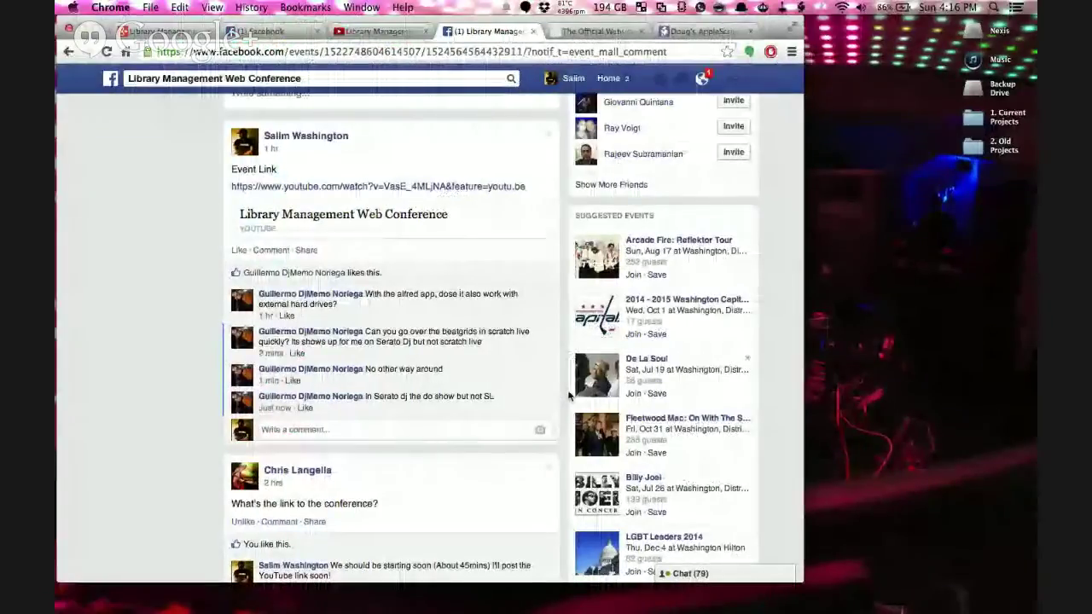
left_click(700, 80)
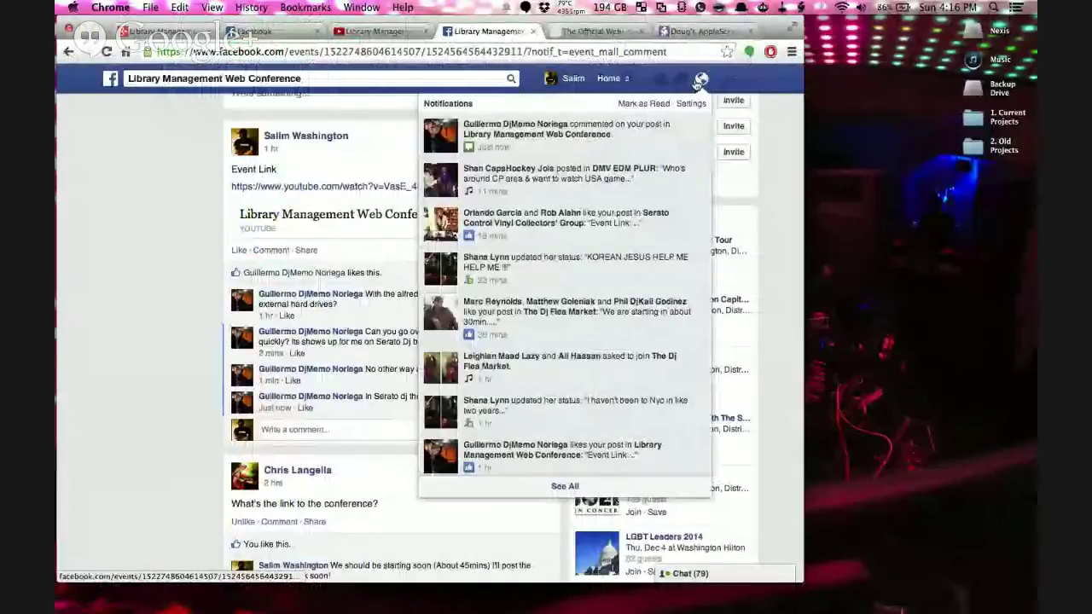
left_click(701, 79)
Switch back to Scratch Live and exit it.
key("ctrl+Right")
key("ctrl+Up")
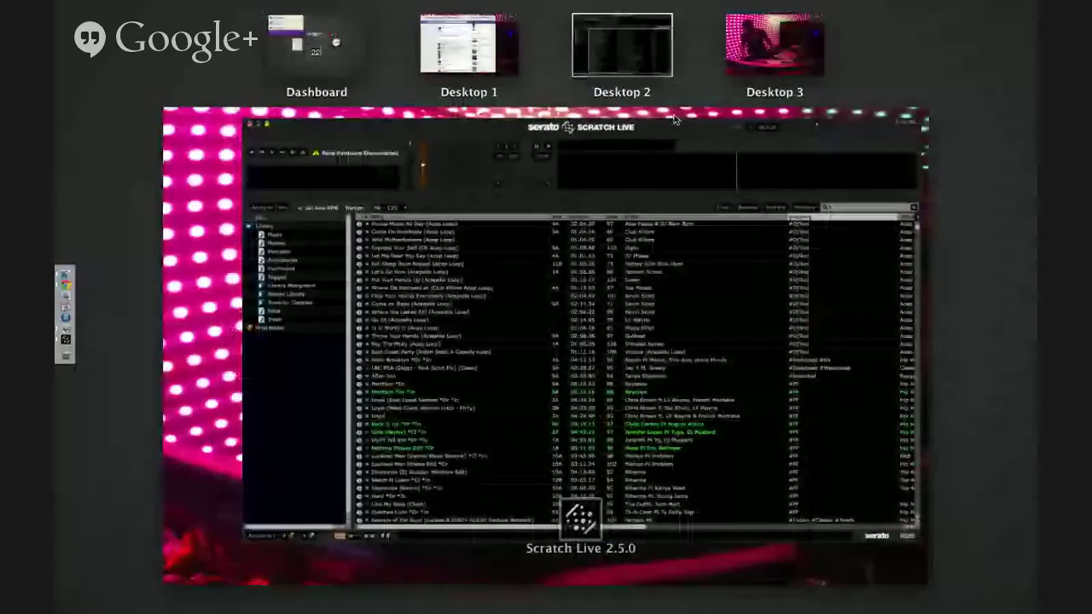
left_click(673, 119)
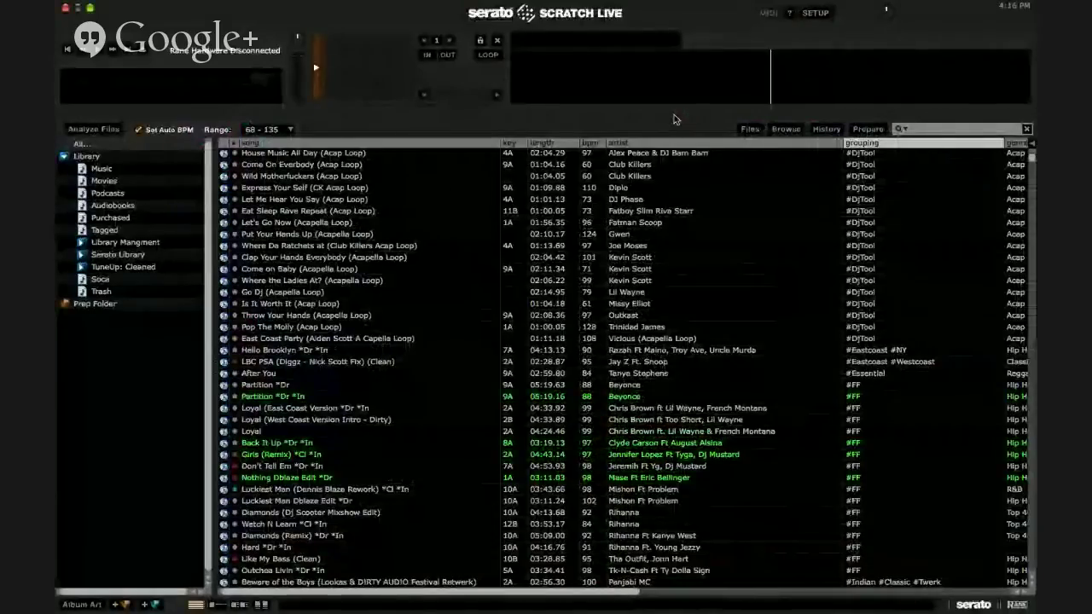
key("super+q")
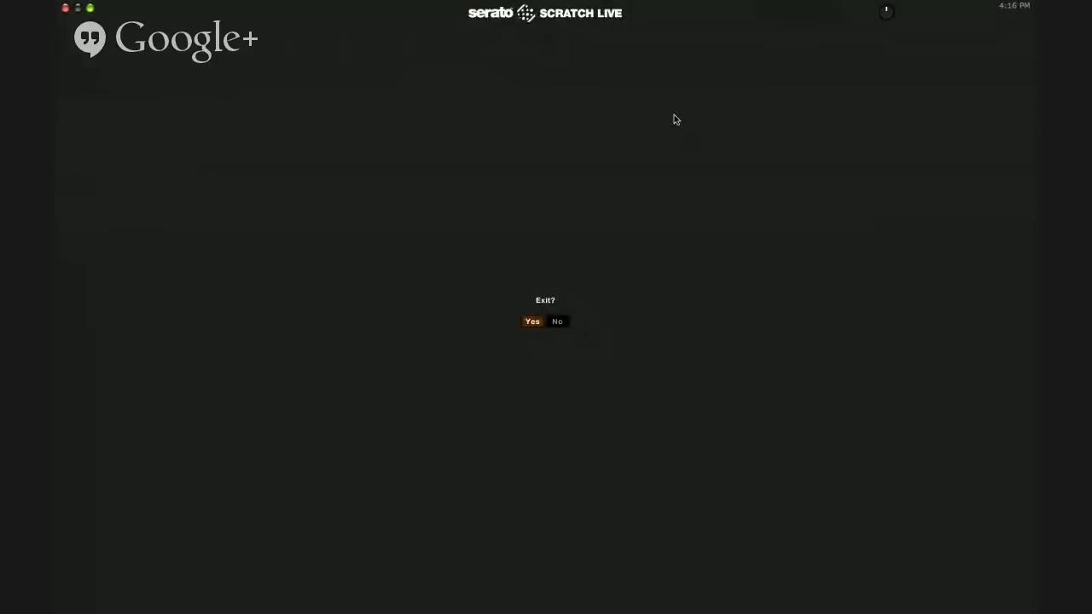
key("Return")
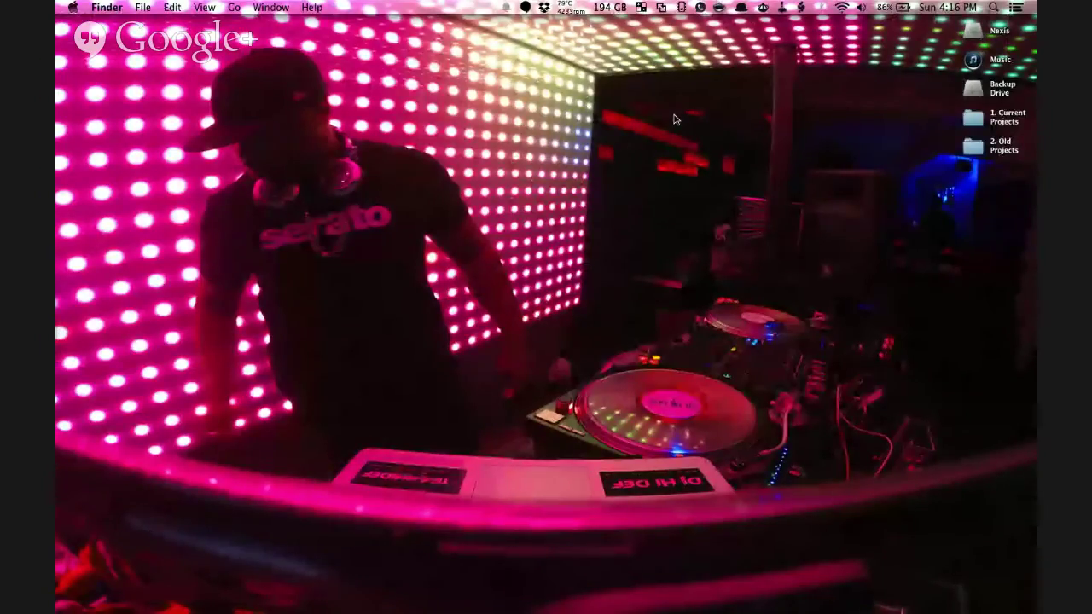
Open the Contact Me page of djhidef.com in Chrome and enlarge the browser window to fill the screen.
key("super+Tab")
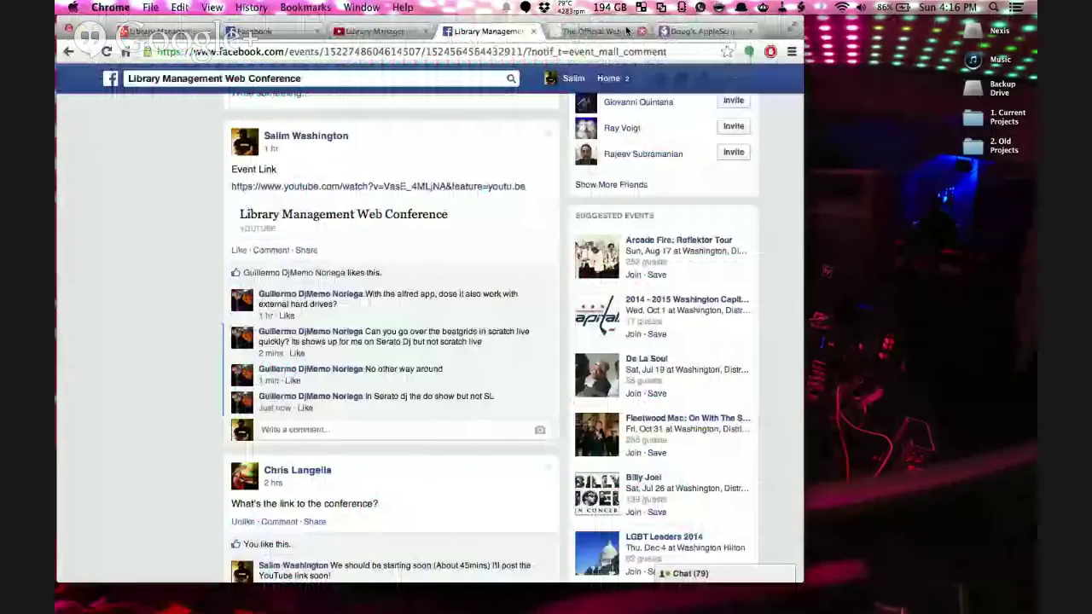
left_click(626, 31)
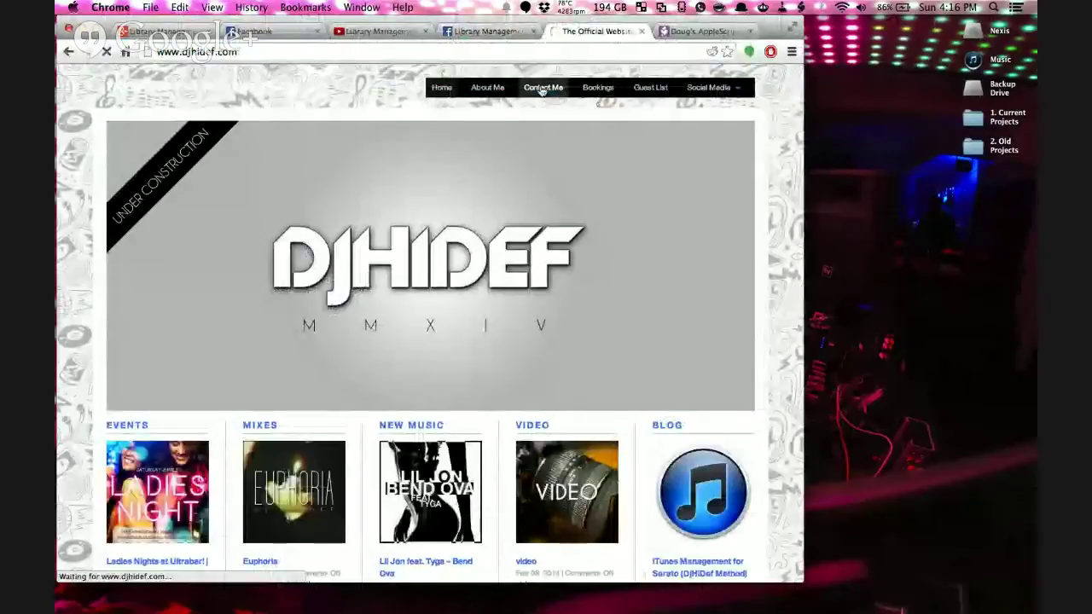
left_click(542, 90)
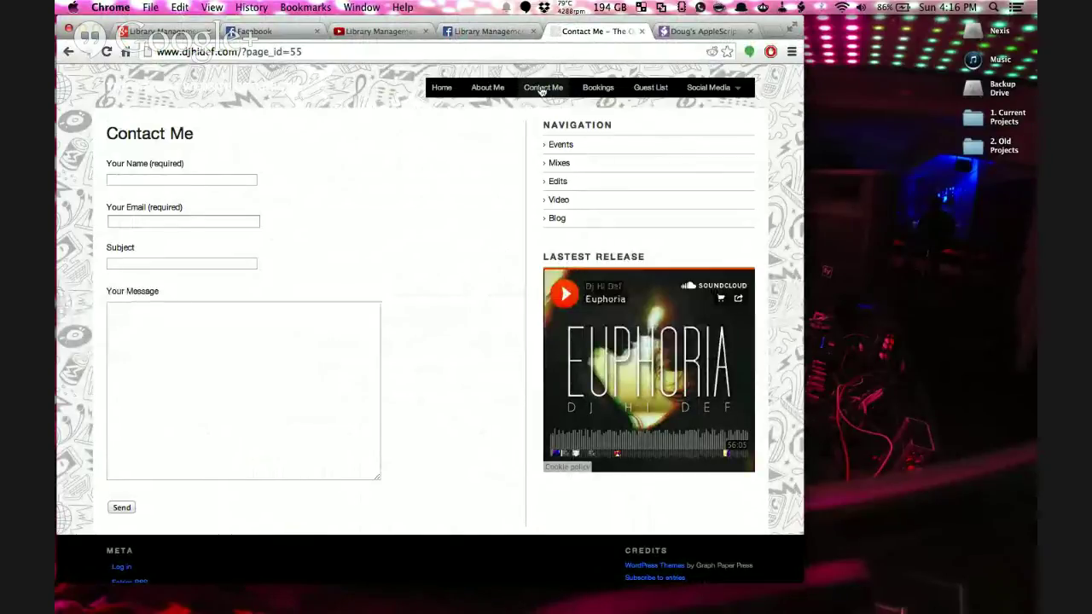
double_click(545, 18)
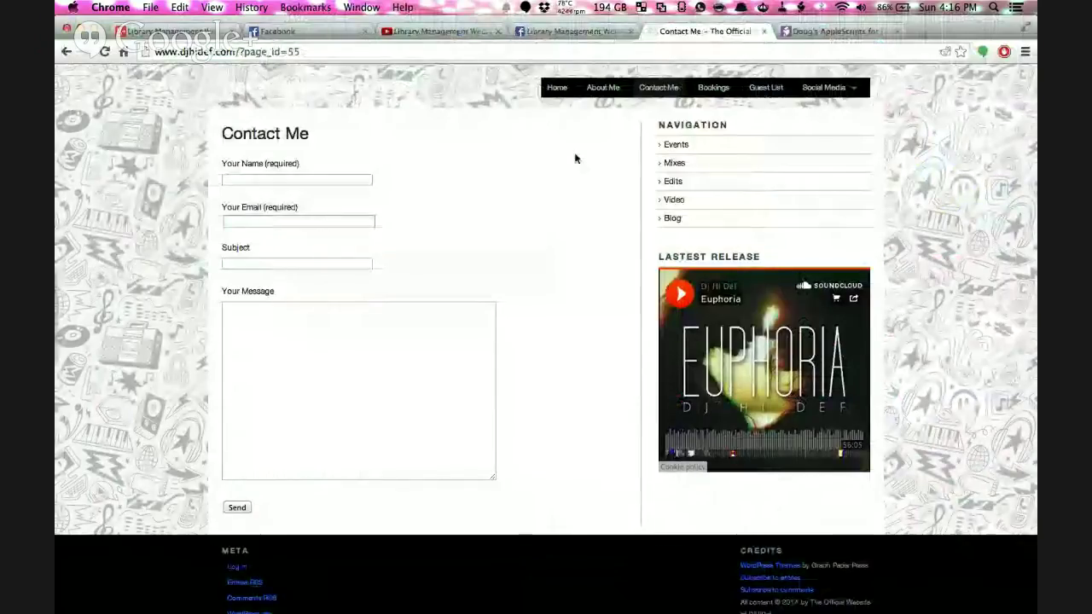